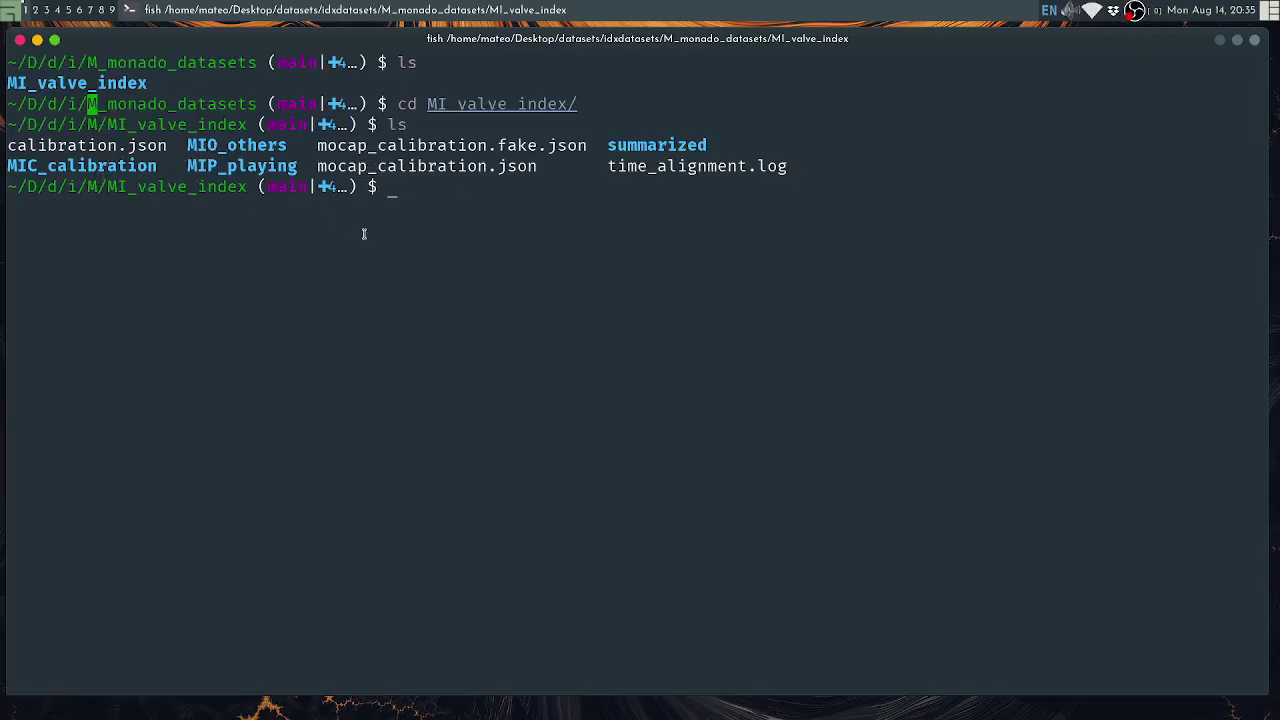
Change into the MIO_others folder and list its contents
text(cd)
text(MIO)
key(Tab)
key(Return)
text(ls)
key(Return)
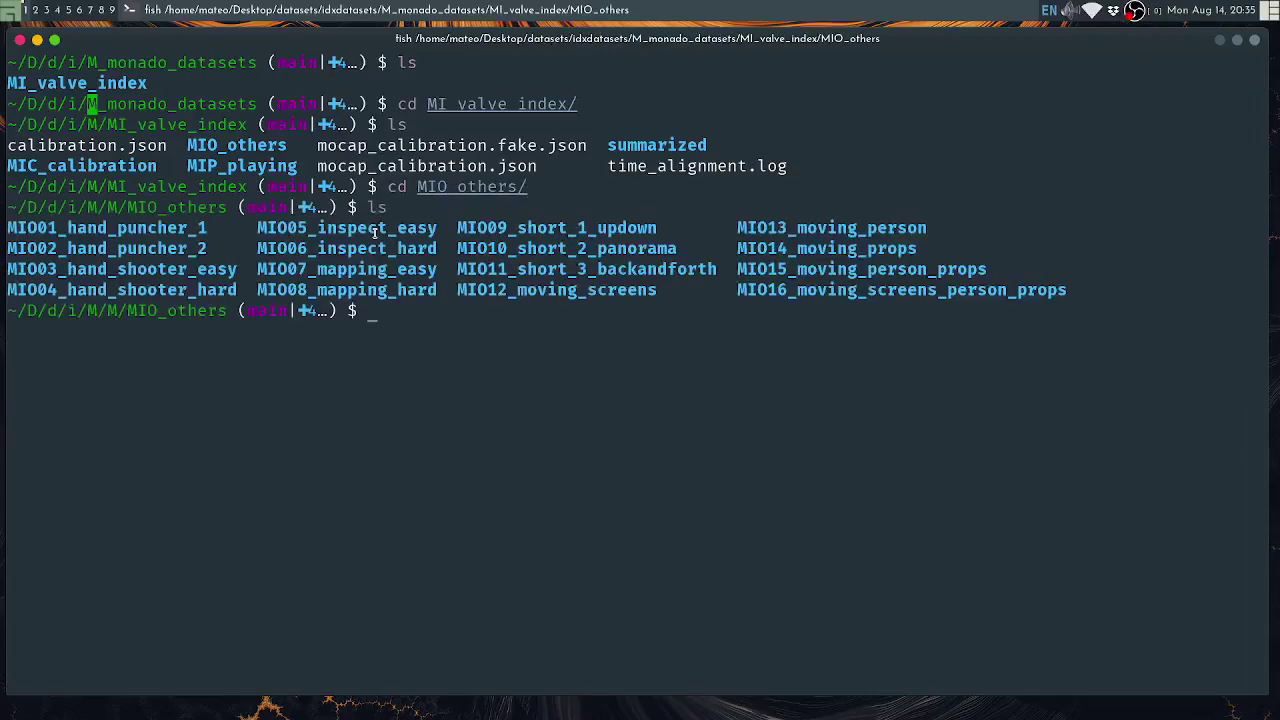
Highlight the MIO05 prefix in the name of the inspect_easy dataset
drag(307, 232, 258, 232)
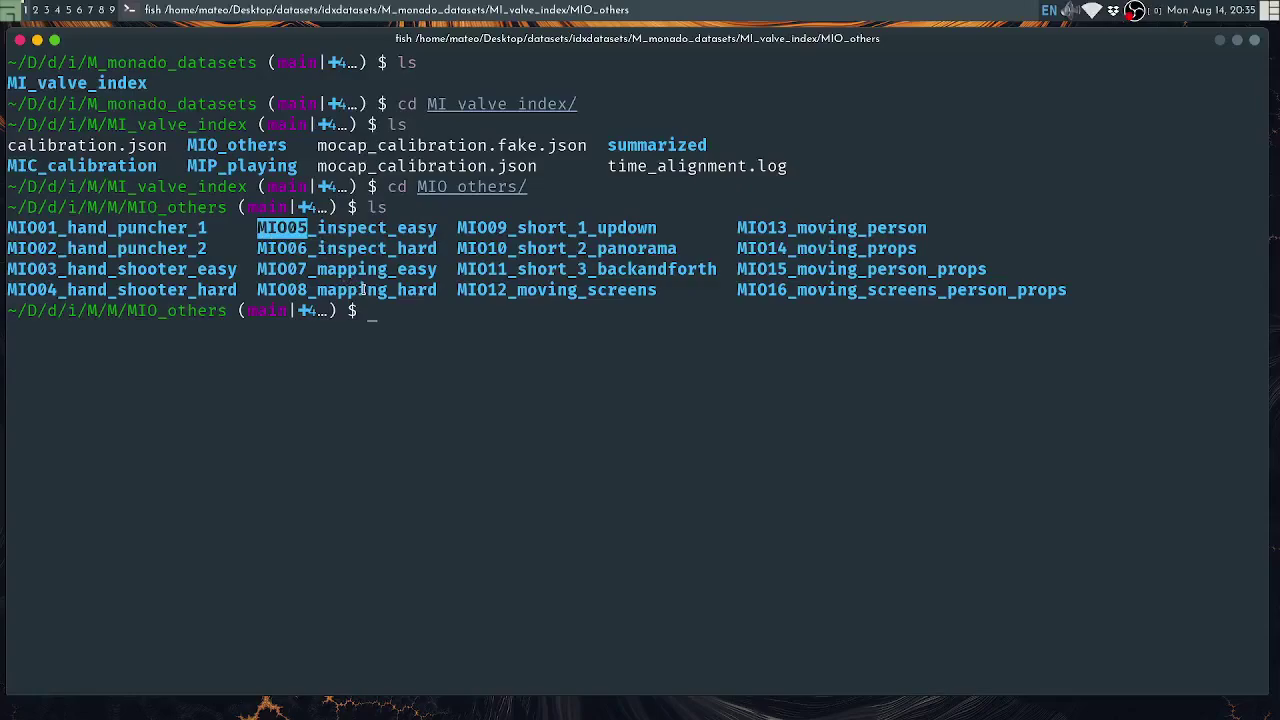
click(301, 236)
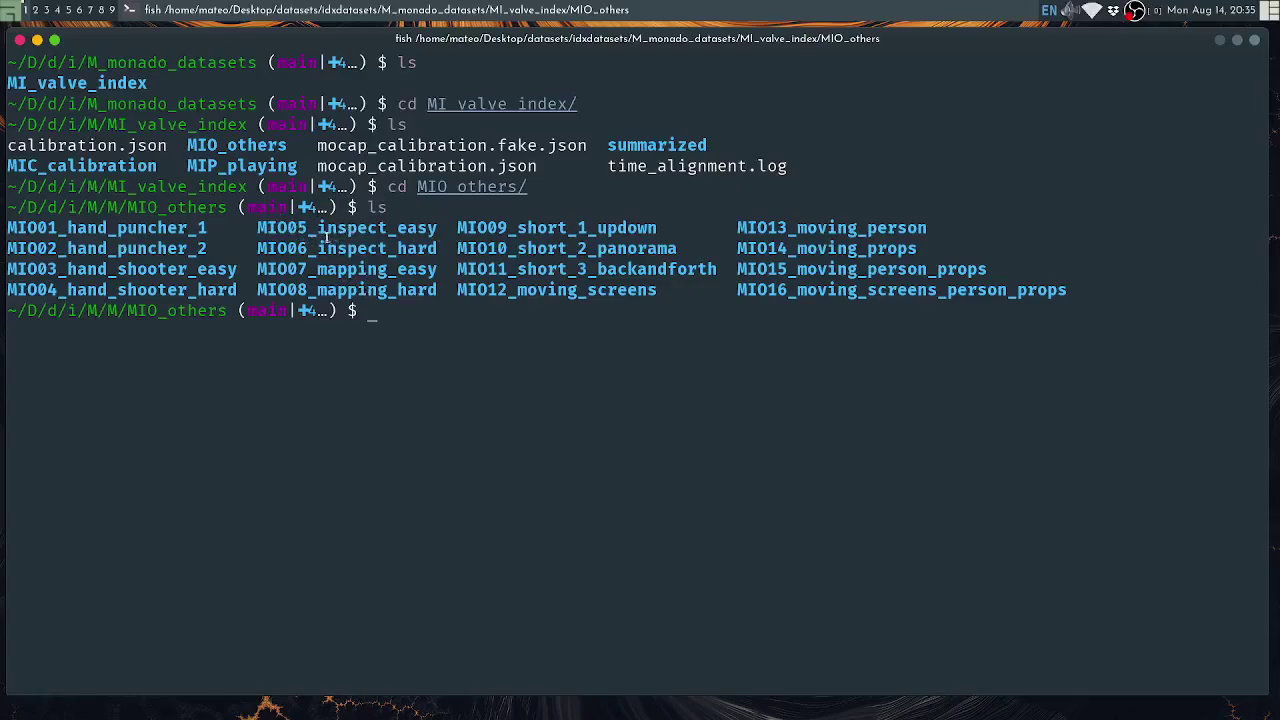
drag(308, 236, 258, 230)
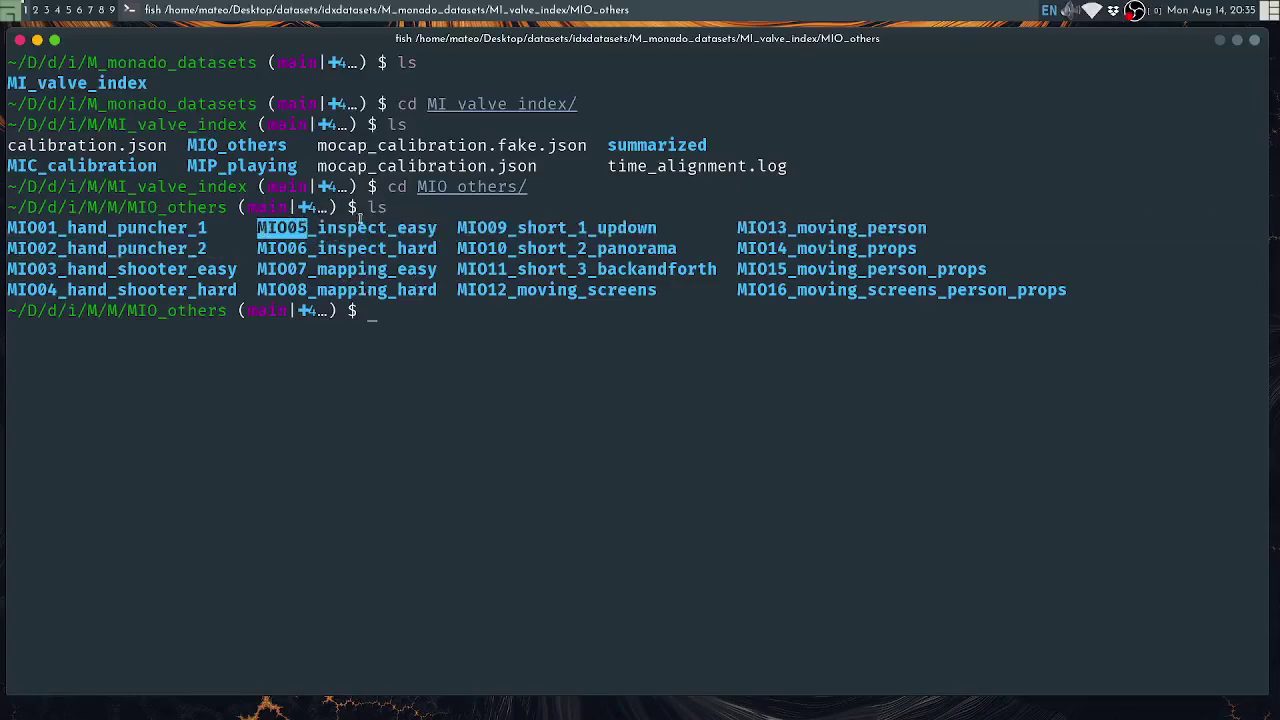
click(404, 253)
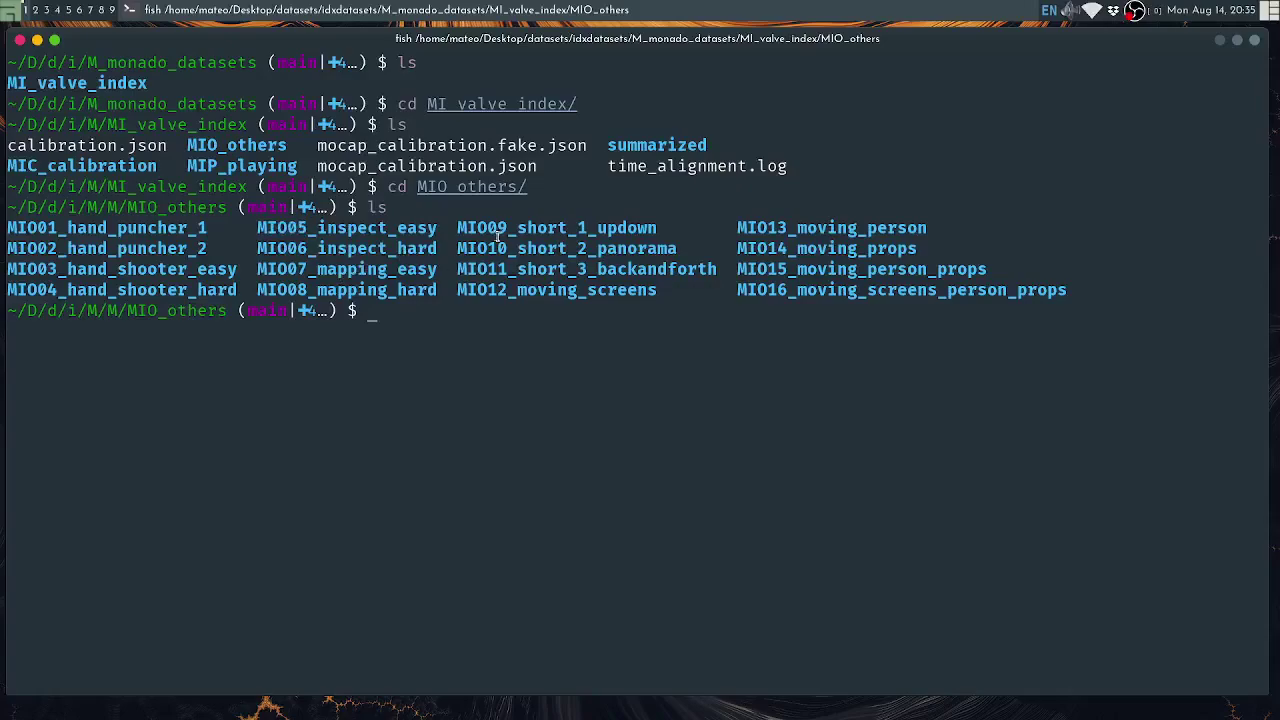
Go back up to the MI_valve_index folder and display its directory tree two levels deep
text(cd ..)
key(Return)
text(tree -L 2)
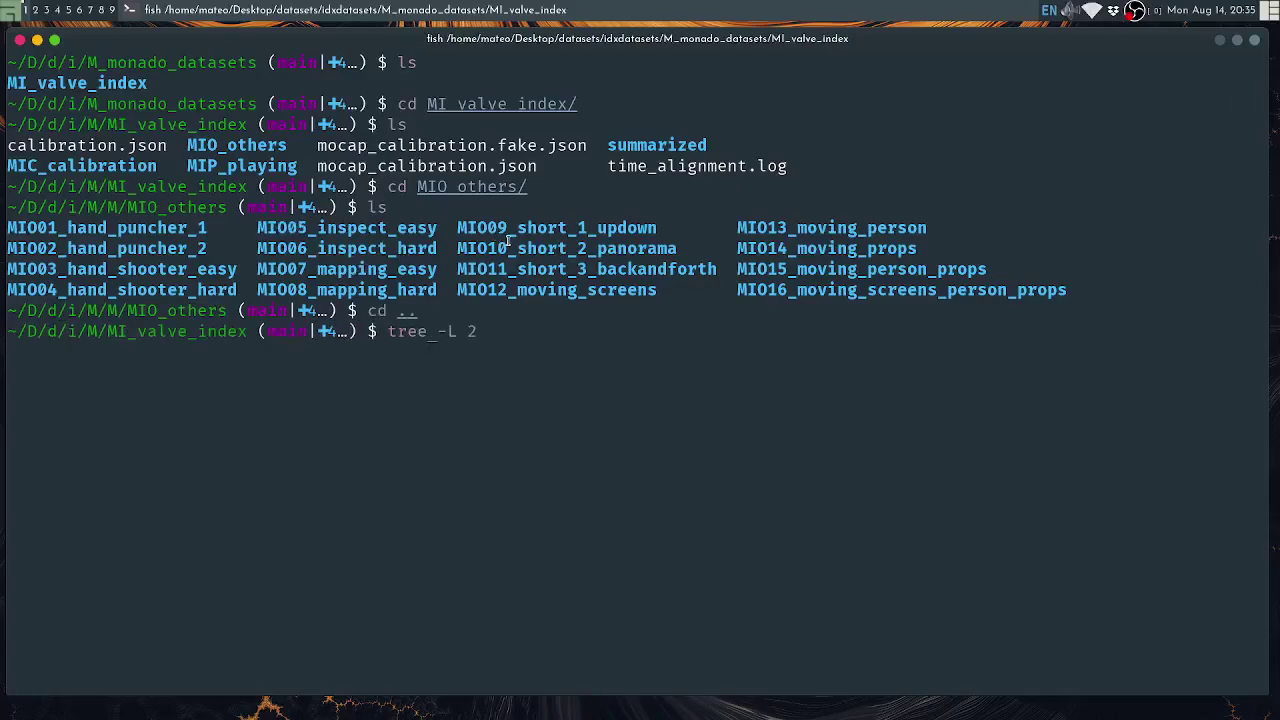
key(Return)
scroll(490, 243, up, 11)
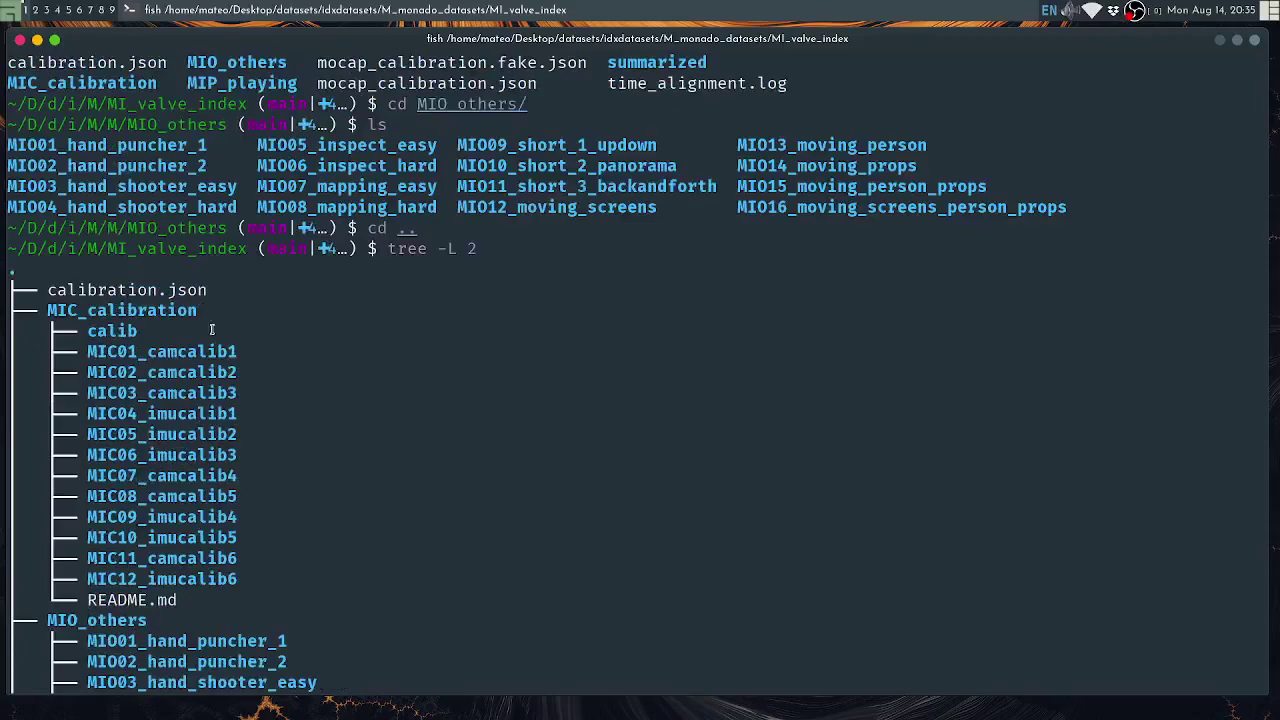
scroll(255, 344, down, 11)
Clear the terminal, list MI_valve_index in long format and highlight the MIC_calibration folder name
key(ctrl+l)
text(ll)
key(Return)
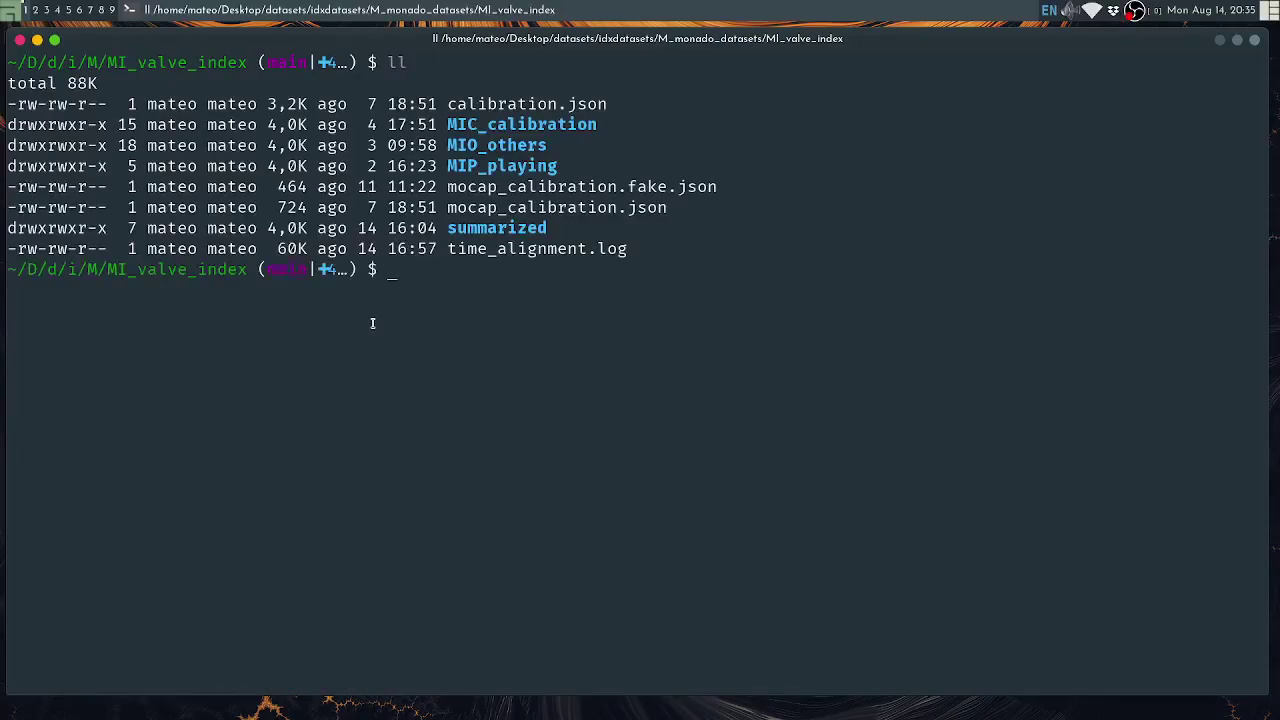
key(ctrl+l)
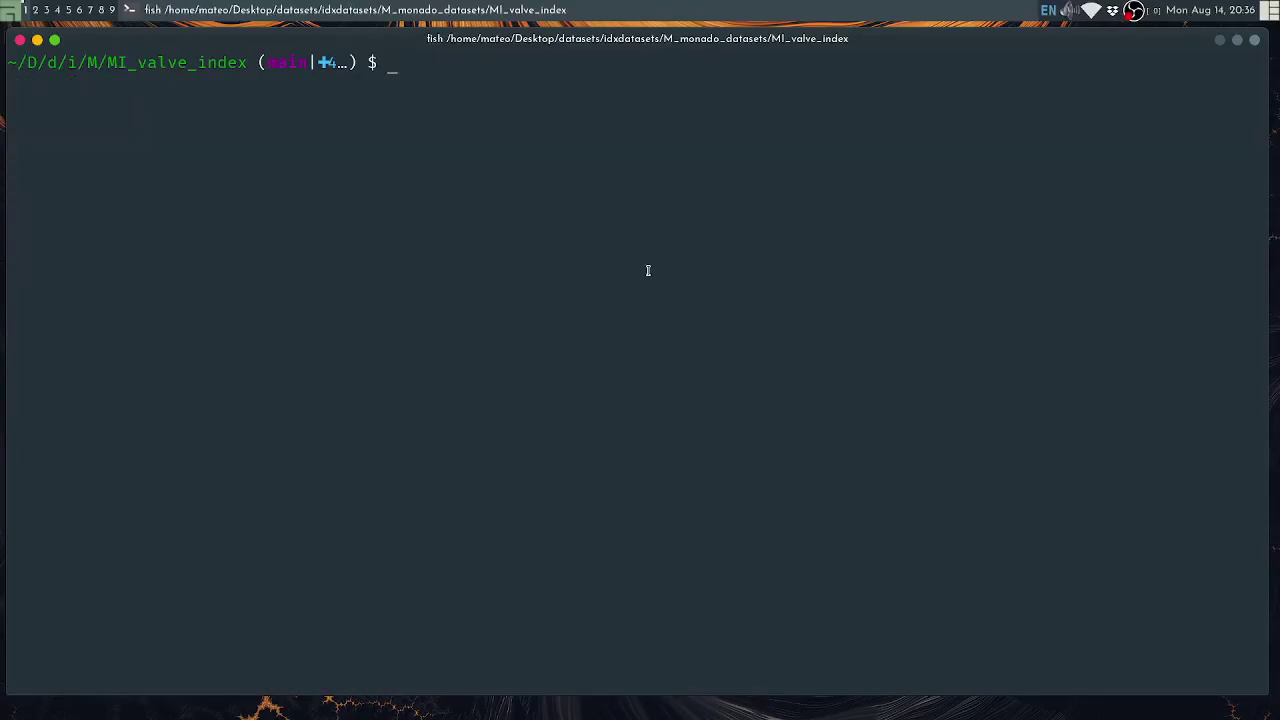
text(ll)
key(Return)
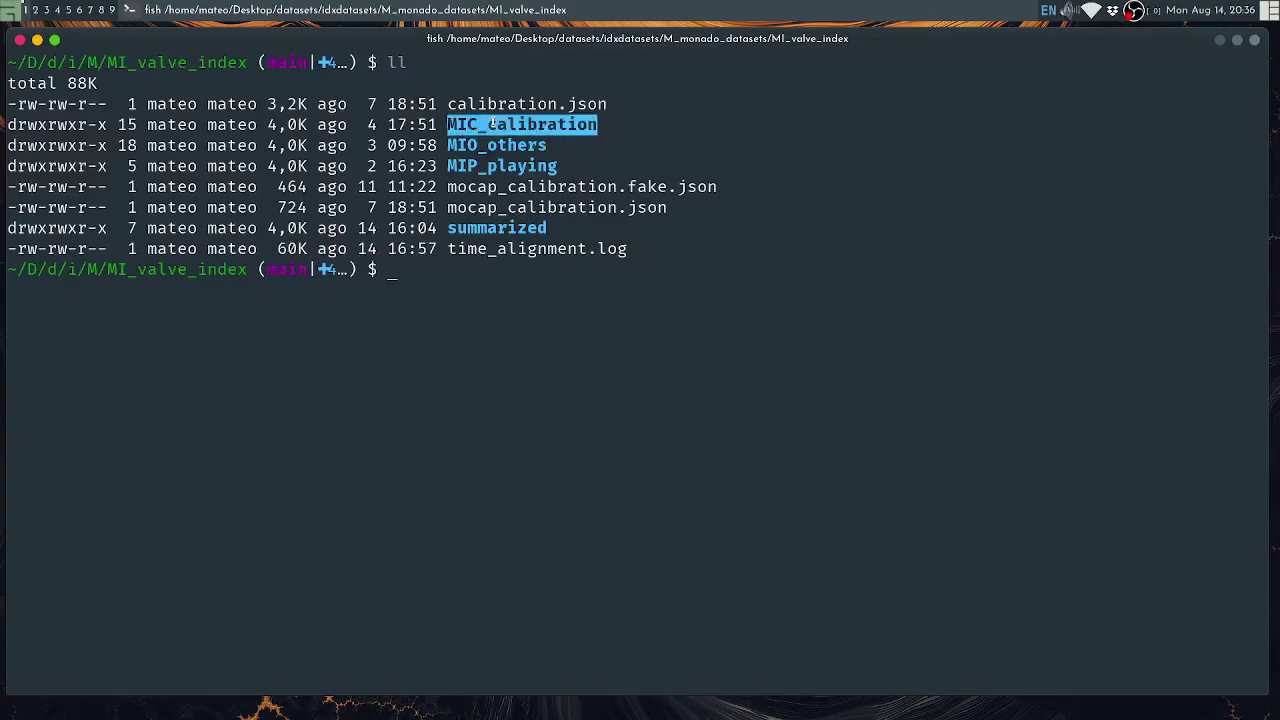
double_click(502, 125)
Run the two-level directory tree command again and highlight MIC_calibration at the start of its output
key(Up)
key(Up)
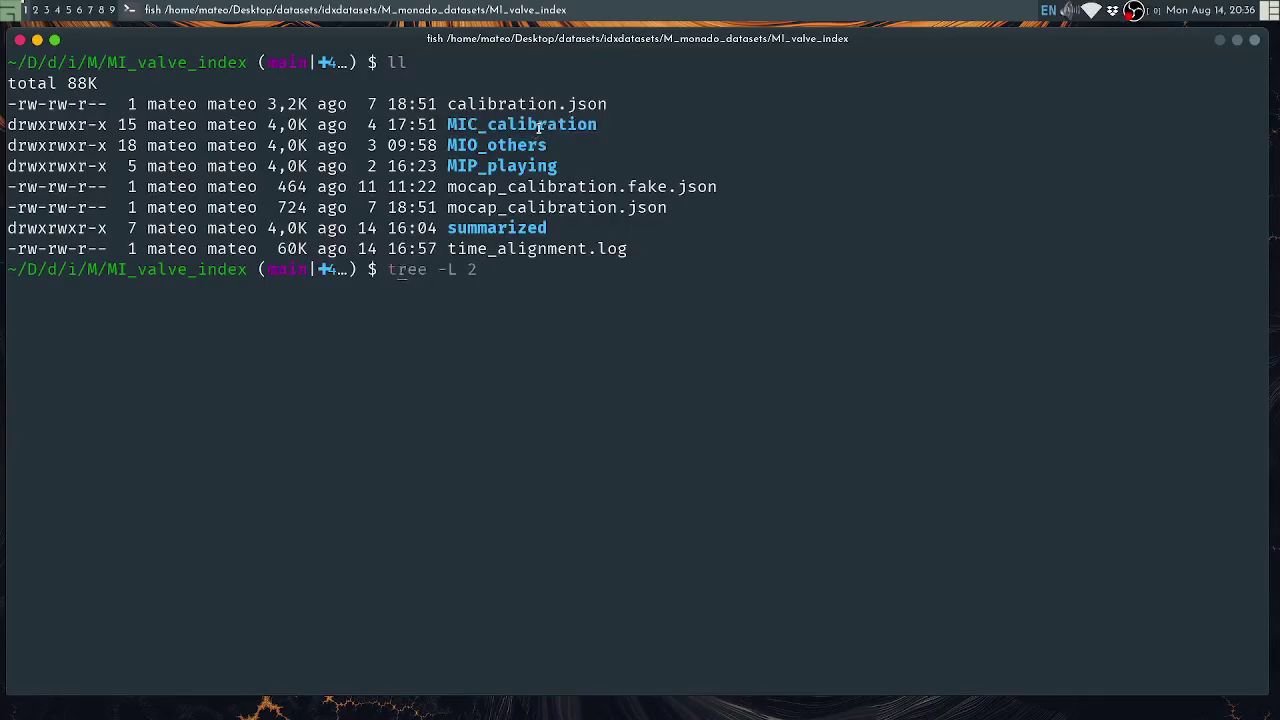
key(Return)
scroll(538, 128, up, 10)
triple_click(135, 231)
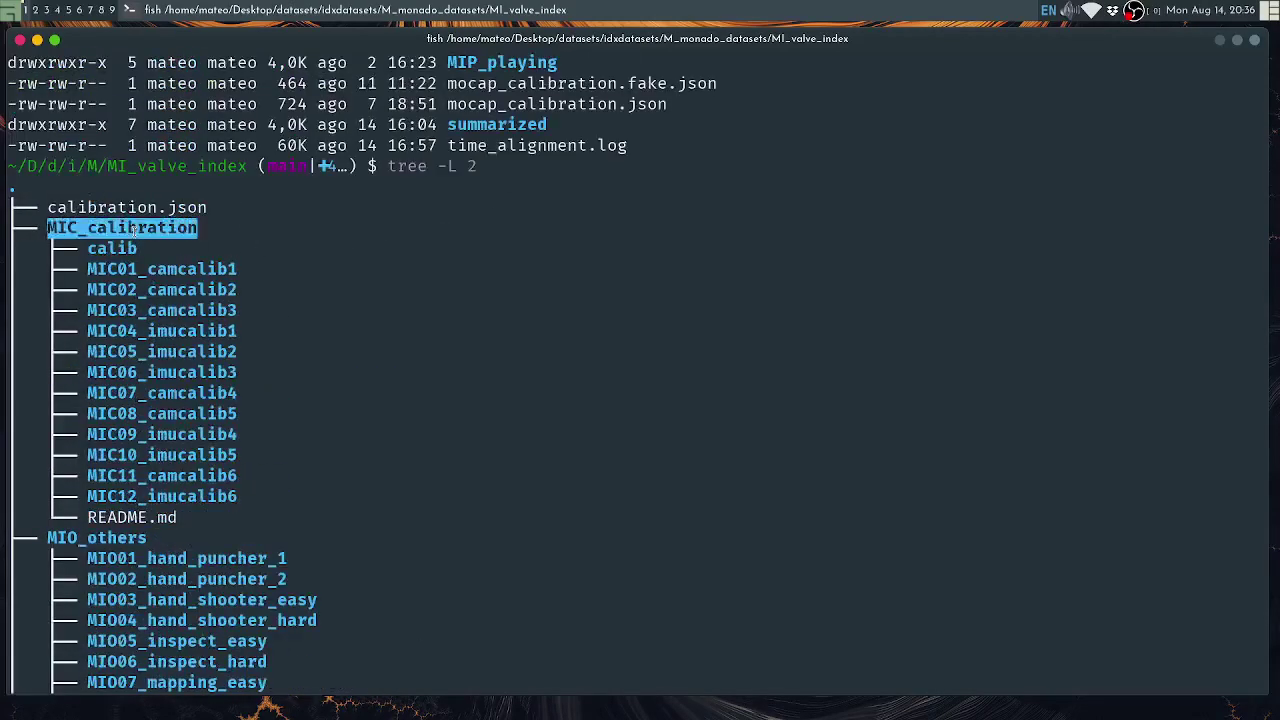
Highlight the calibration sequences from MIC01_camcalib1 through MIC06_imucalib3 in the tree output
triple_click(160, 268)
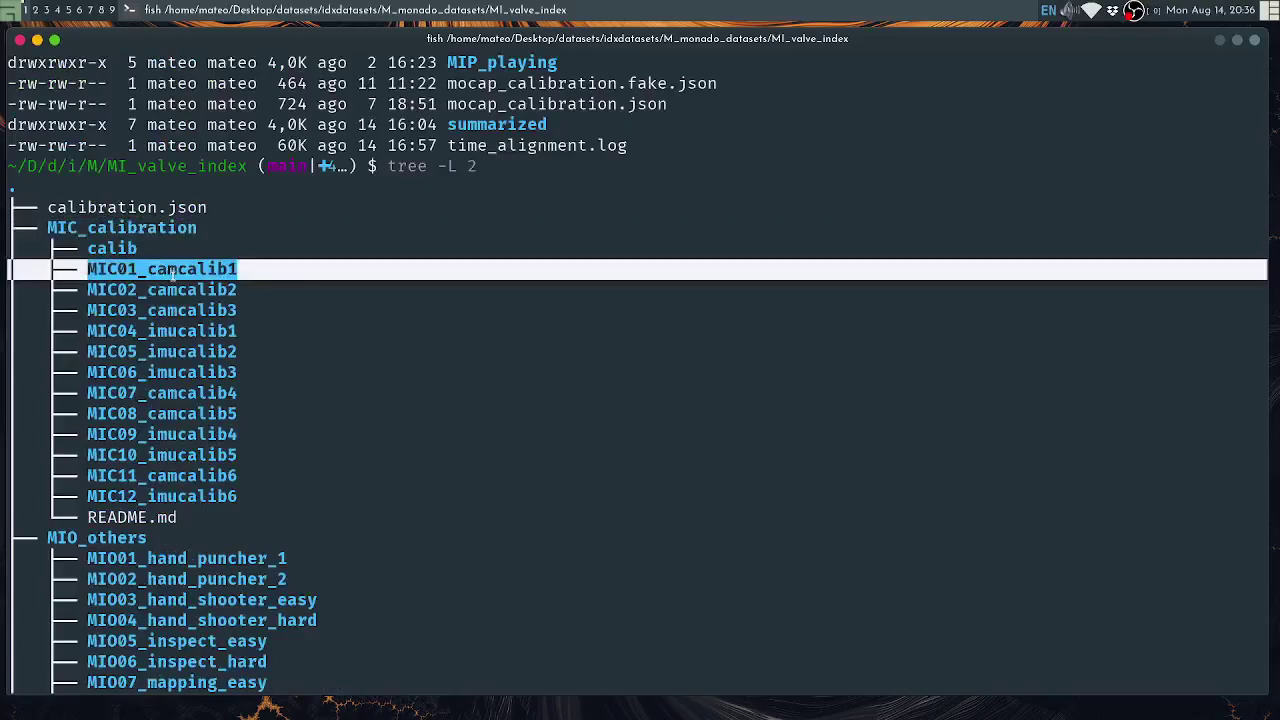
drag(172, 272, 172, 312)
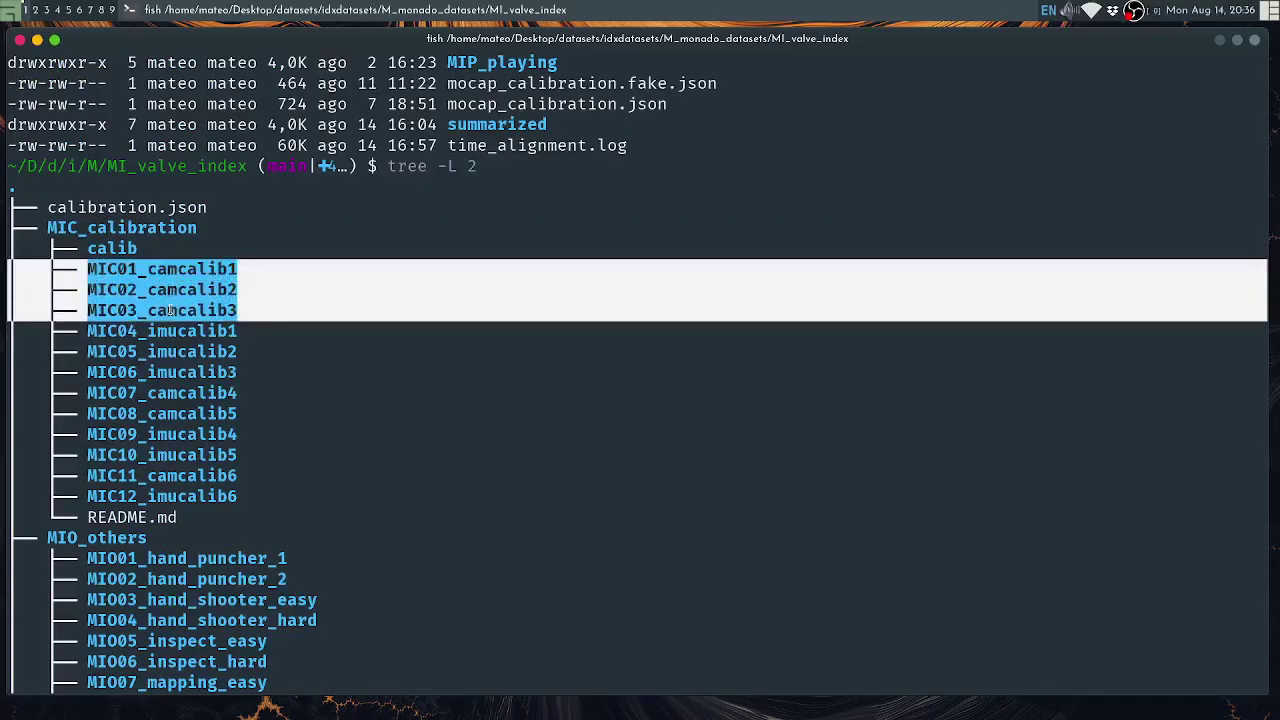
triple_click(168, 330)
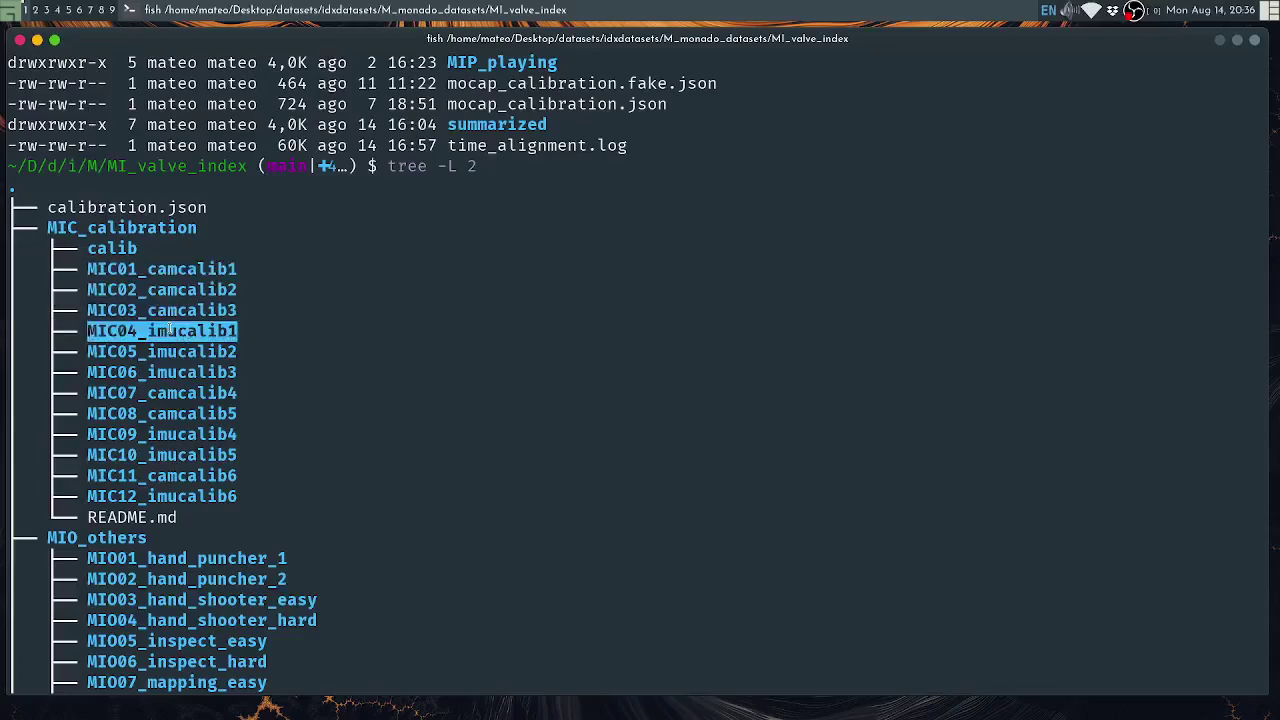
drag(168, 330, 182, 278)
triple_click(185, 376)
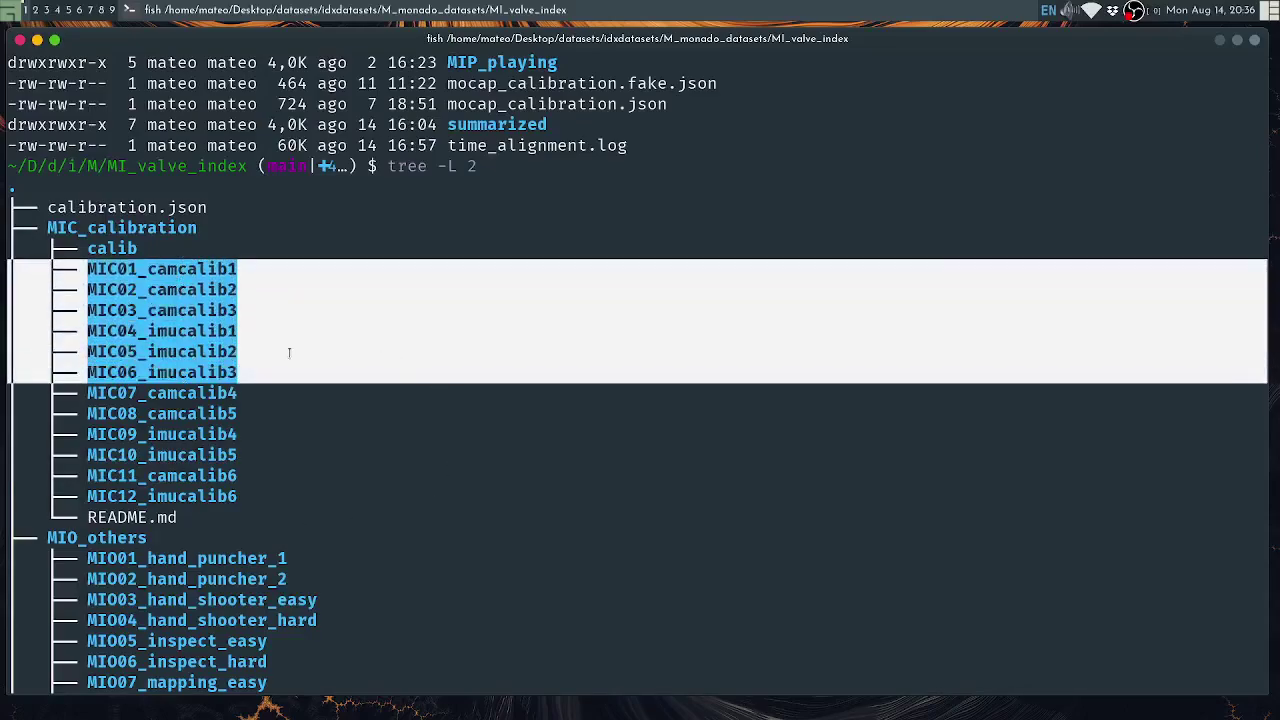
Highlight the remaining calibration sequences, from MIC07_camcalib4 through MIC12_imucalib6, in the tree output
triple_click(236, 393)
drag(236, 393, 212, 455)
triple_click(217, 433)
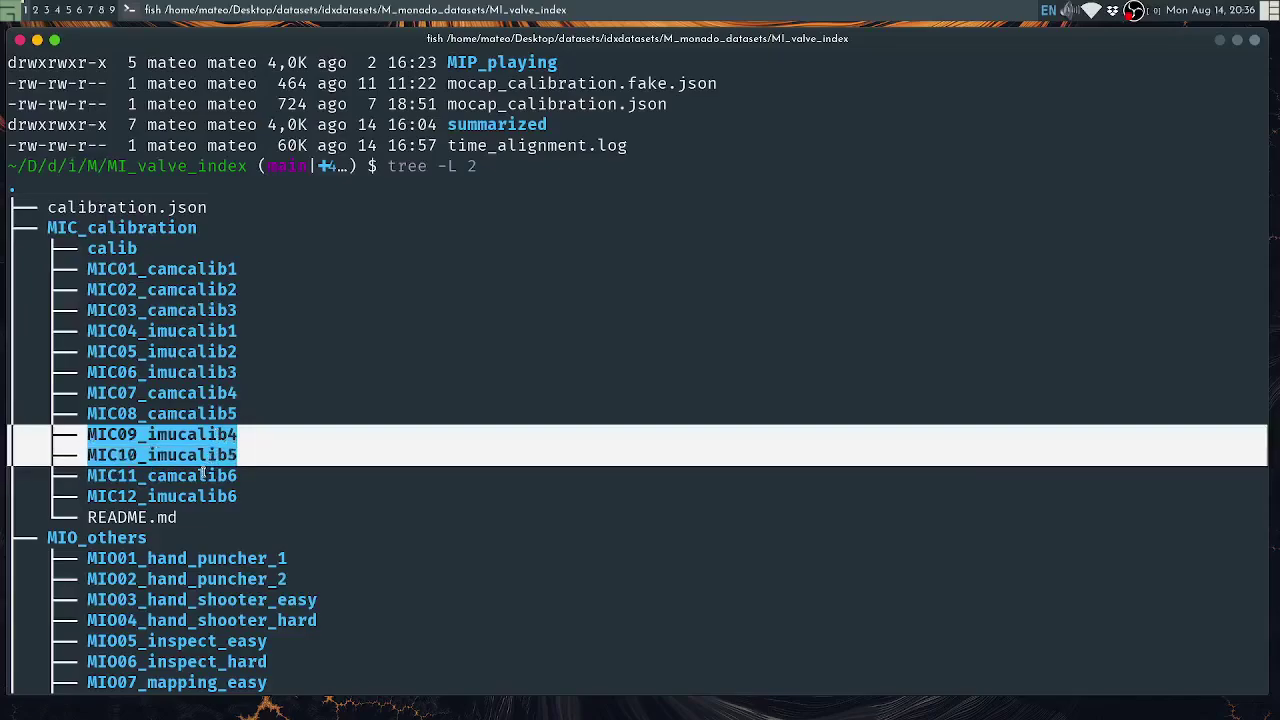
click(211, 473)
triple_click(211, 473)
click(245, 478)
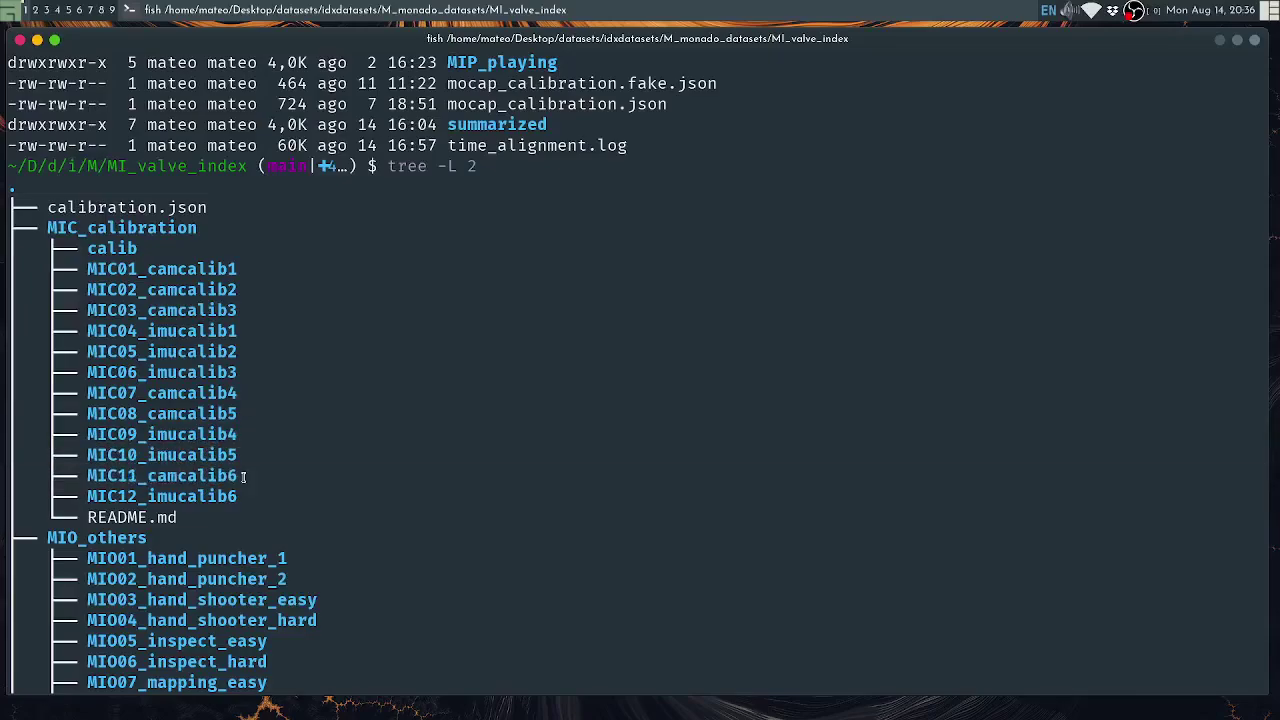
triple_click(197, 477)
drag(197, 477, 197, 496)
click(228, 496)
Print the contents of MIC_calibration/README.md in the terminal
text(ca)
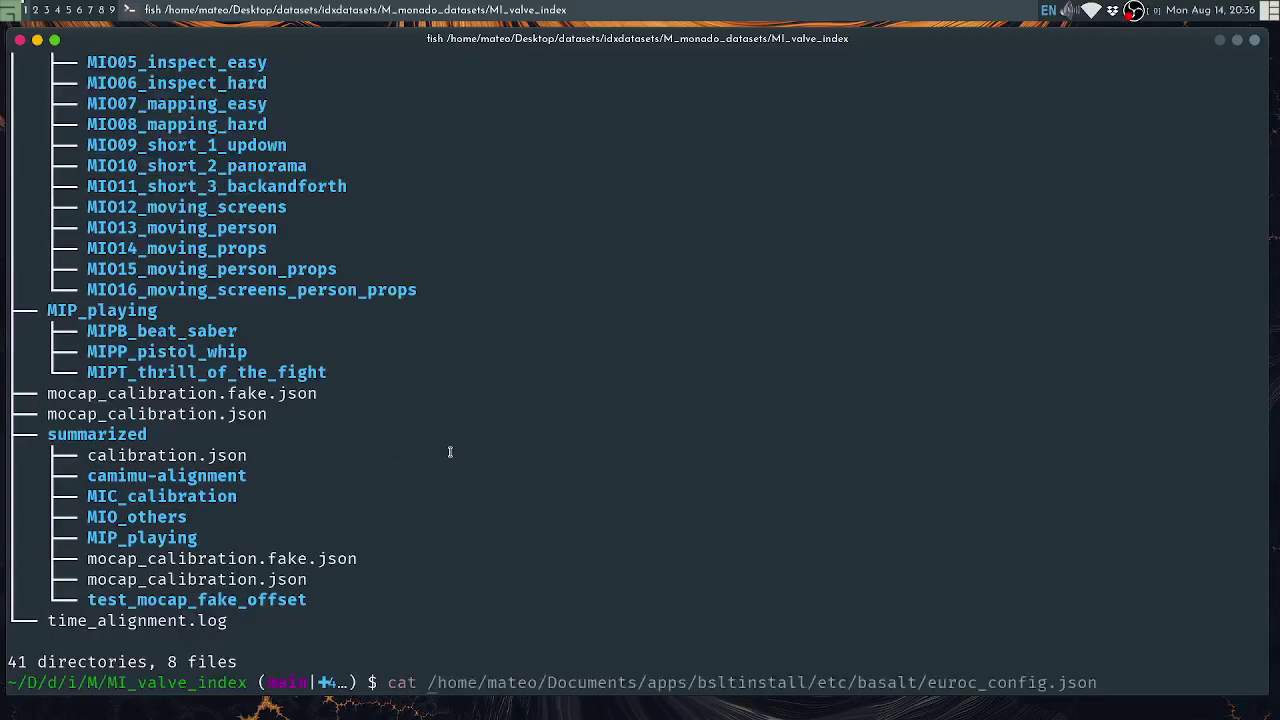
text(t MIC)
key(Tab)
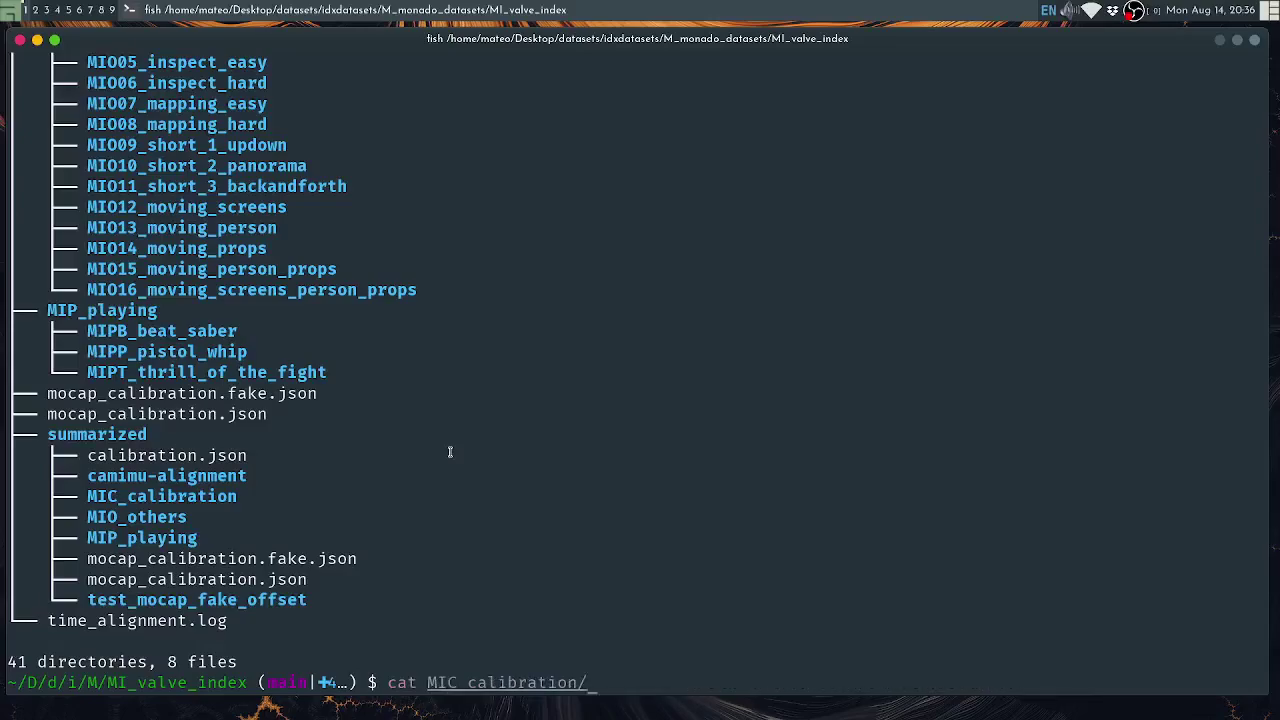
key(Tab)
text(R)
key(Tab)
key(Return)
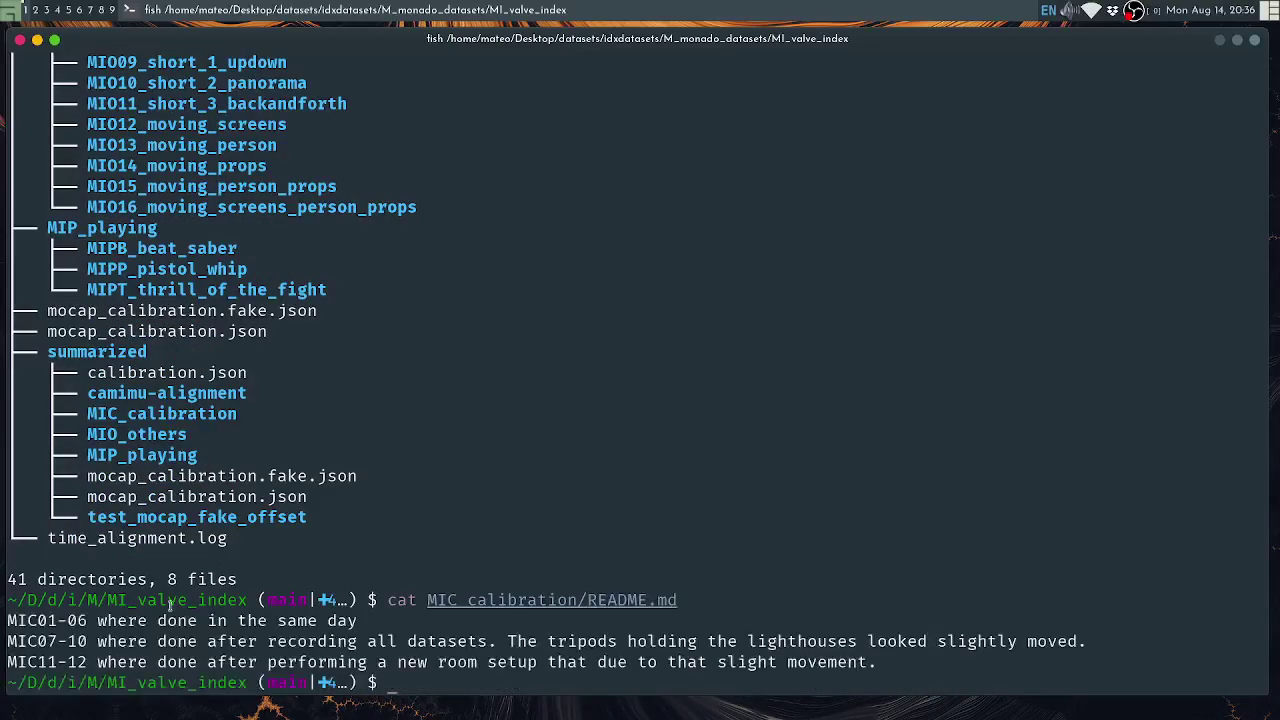
Highlight the README notes on the MIC sequence groups and the word "tripods"
double_click(172, 622)
drag(165, 625, 72, 672)
click(146, 660)
double_click(512, 645)
drag(512, 645, 600, 648)
double_click(597, 645)
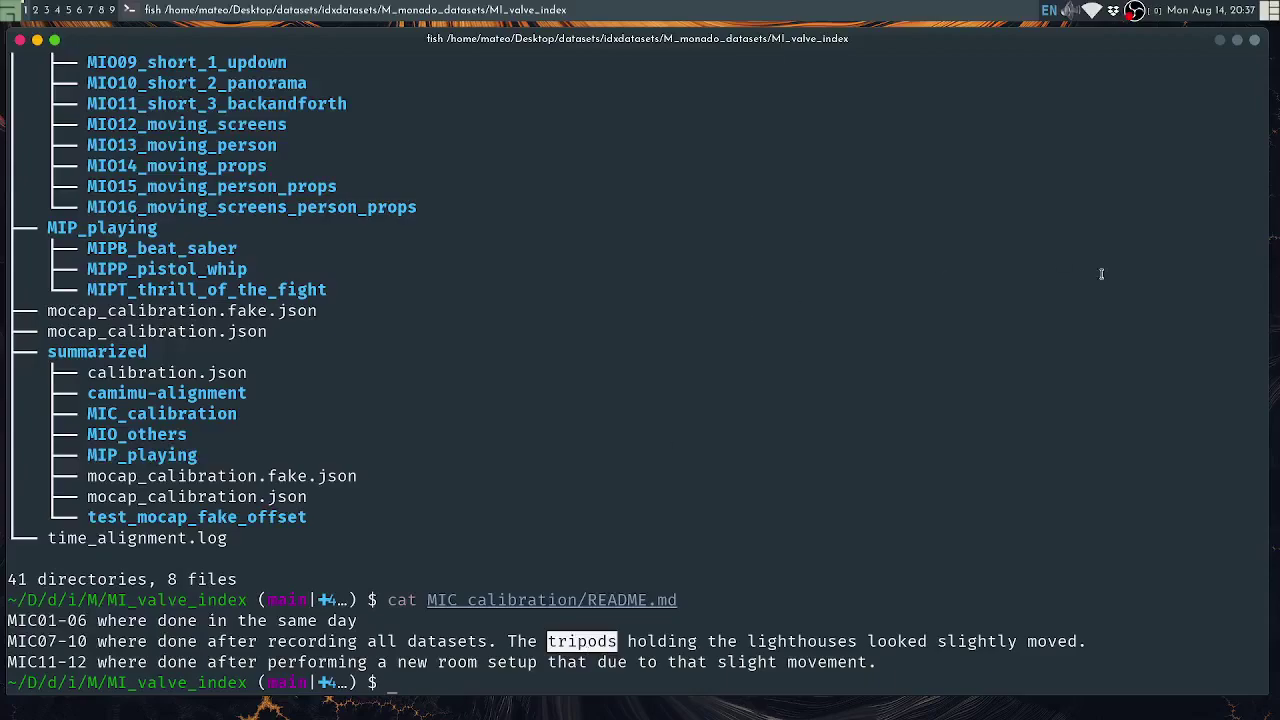
Clear the terminal and look through the MI_valve_index directory tree output once more
key(ctrl+l)
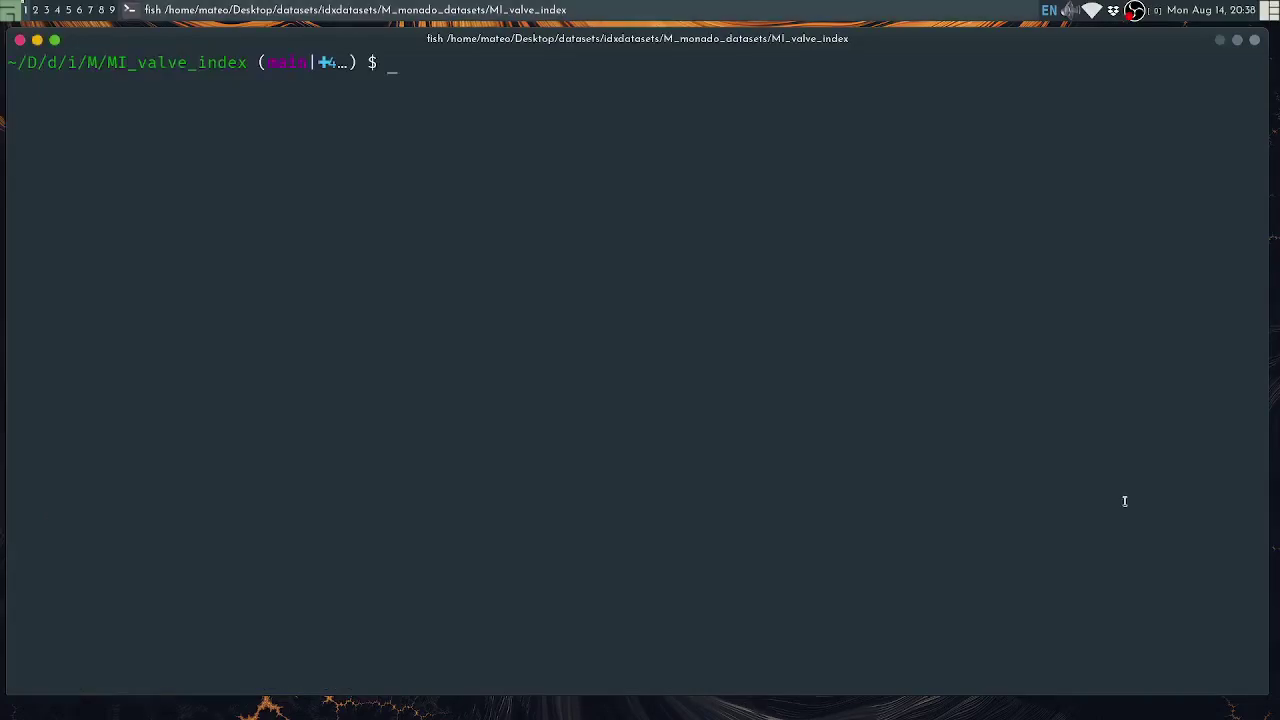
text(tree -L 3)
key(Return)
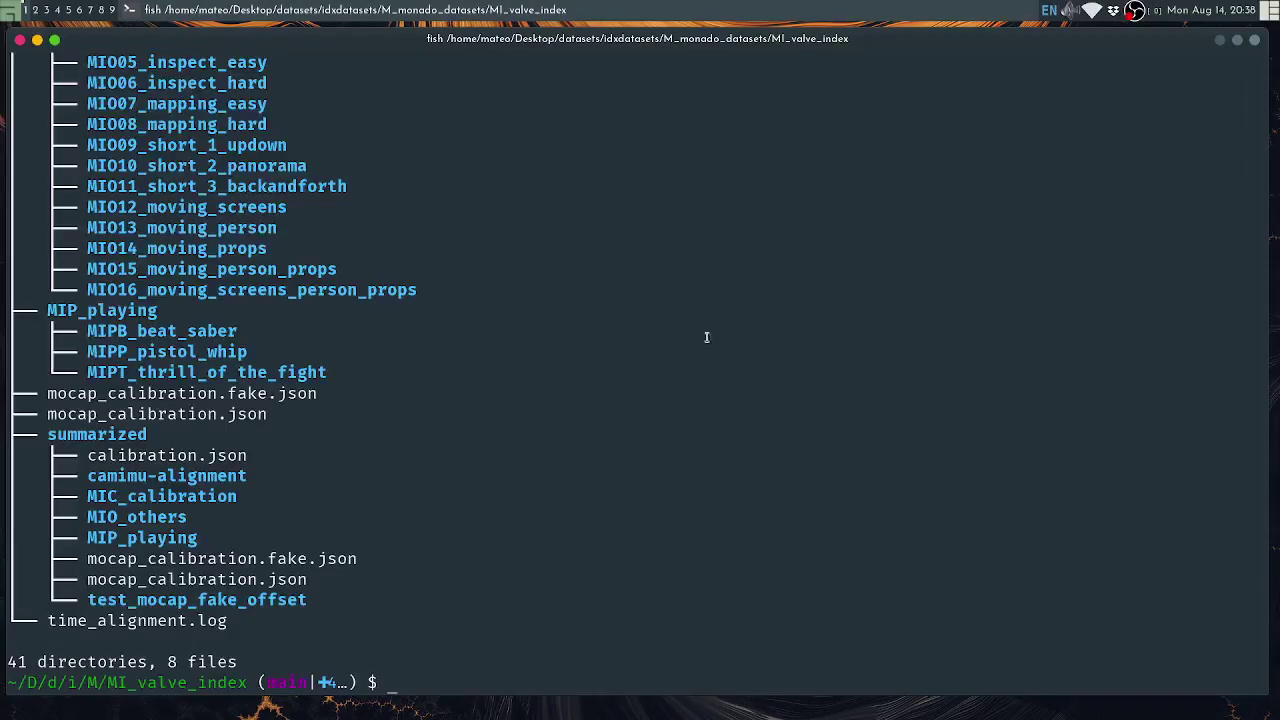
scroll(449, 280, up, 7)
scroll(479, 258, down, 3)
Clear the tree output and list the MI_valve_index folder in long format
key(ctrl+l)
text(ll)
key(Return)
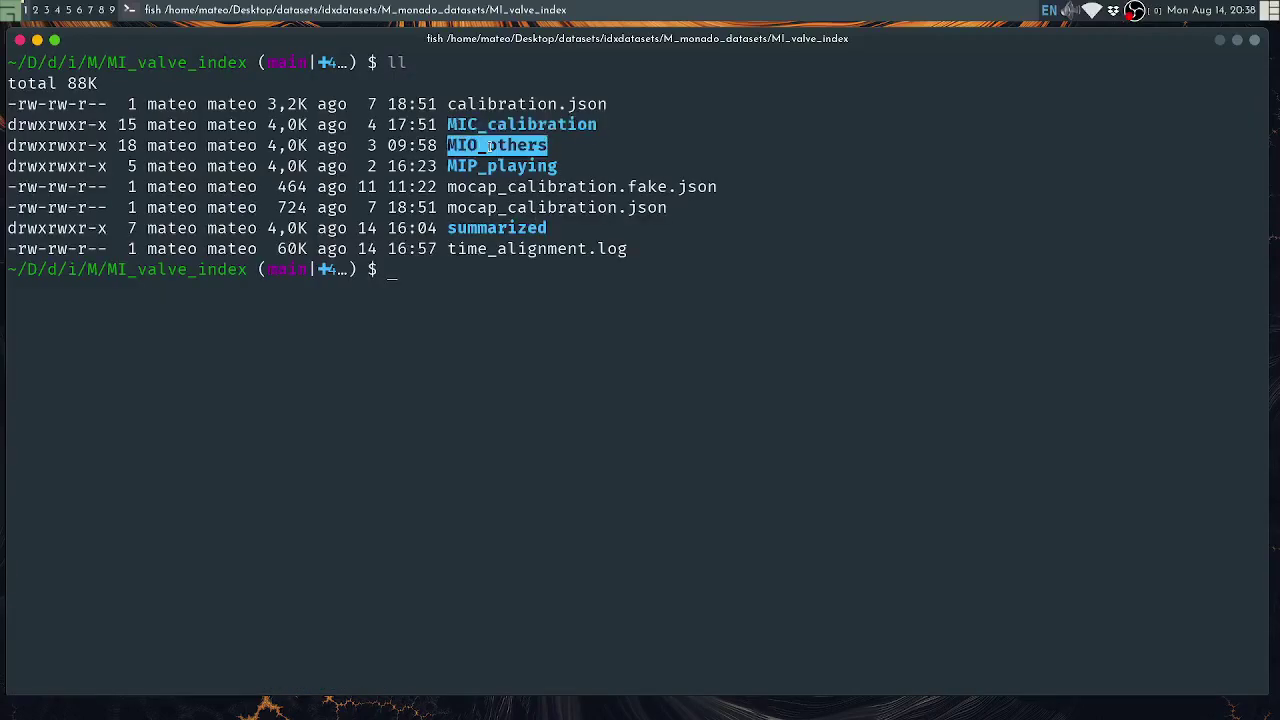
Change into the MIP_playing folder, reusing its name from the listing, and list its contents
double_click(530, 166)
key(super+c)
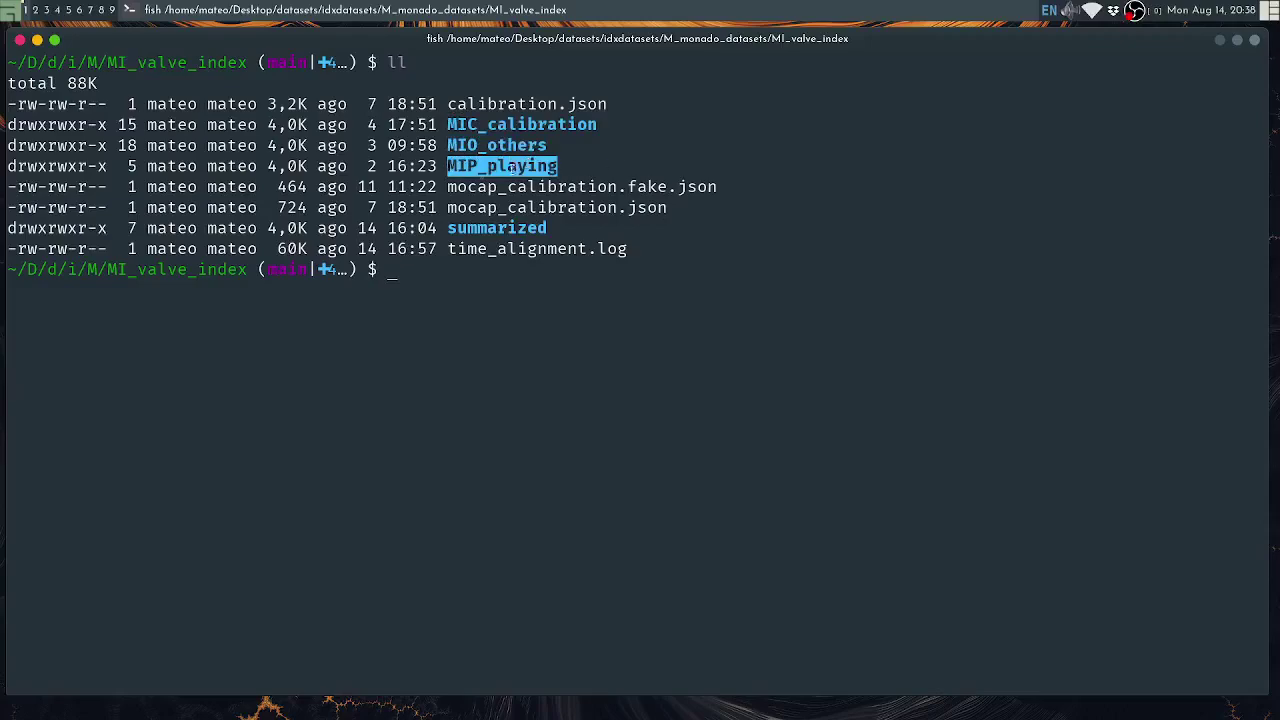
text(cd)
middle_click(541, 180)
key(Return)
text(ls)
key(Return)
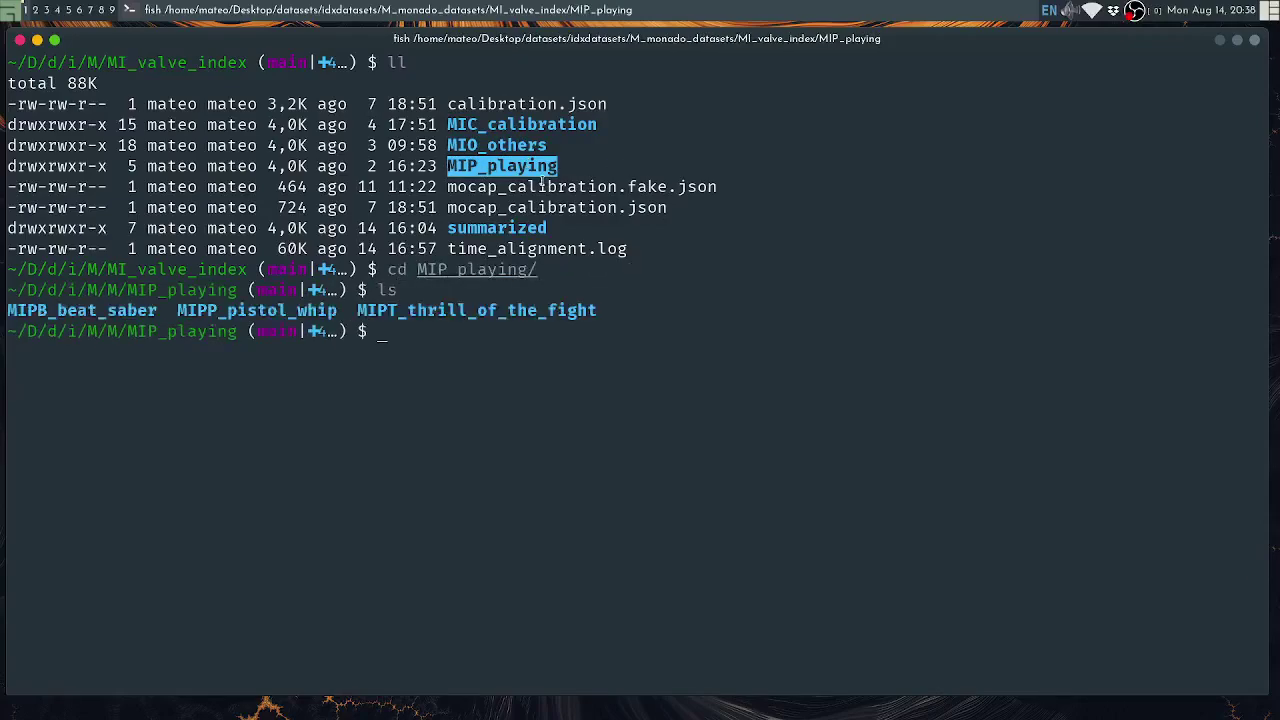
Highlight the MIPB_beat_saber, MIPP_pistol_whip and MIPT_thrill_of_the_fight folder names one after another
double_click(131, 307)
double_click(208, 311)
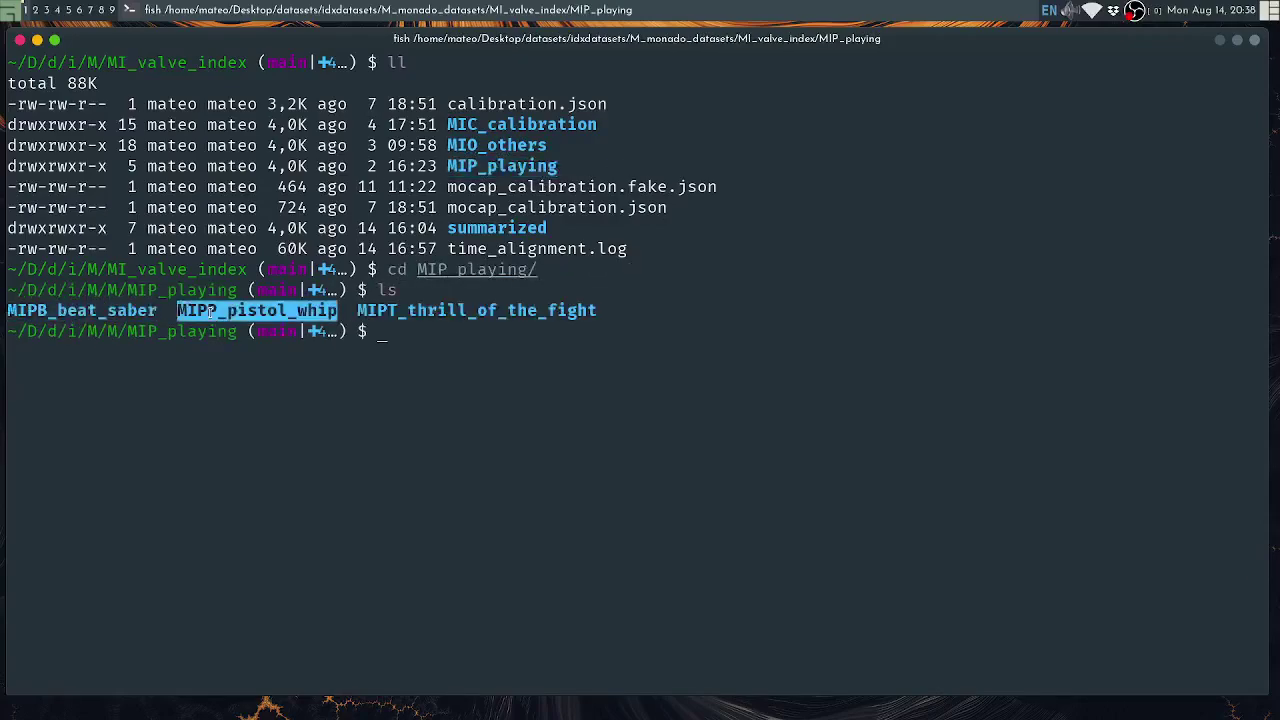
double_click(419, 300)
click(429, 307)
double_click(128, 310)
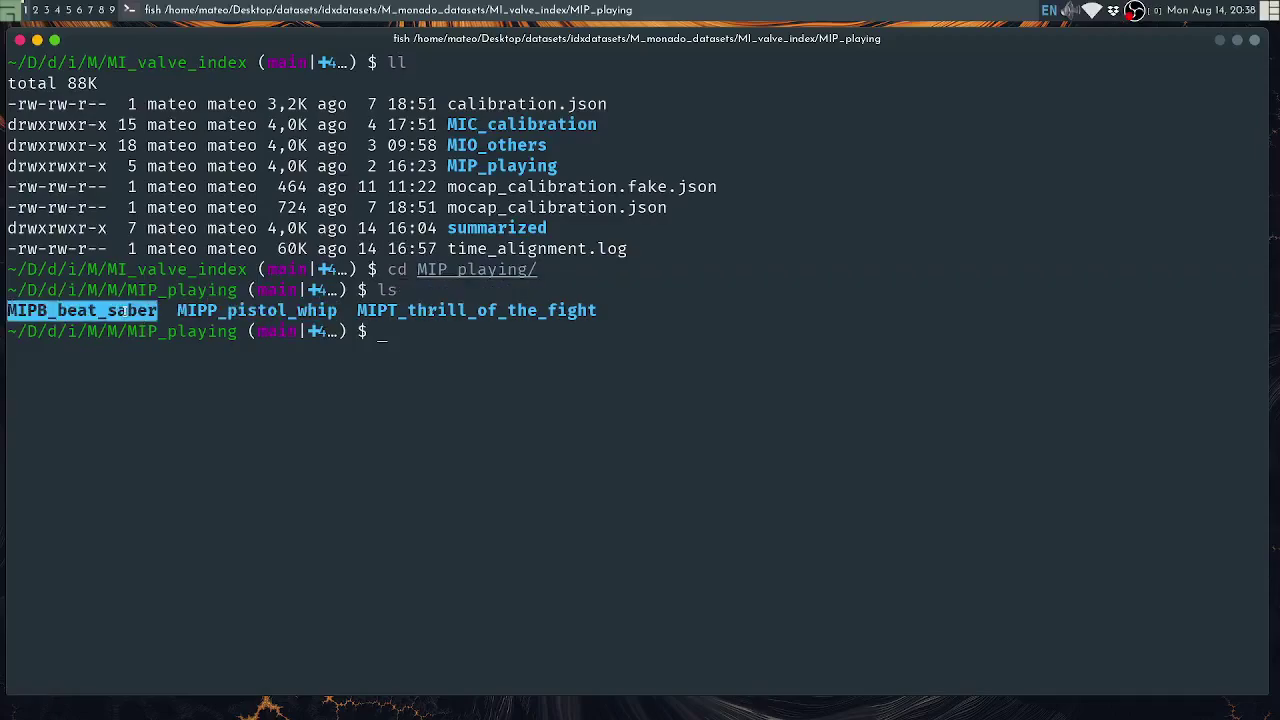
double_click(268, 310)
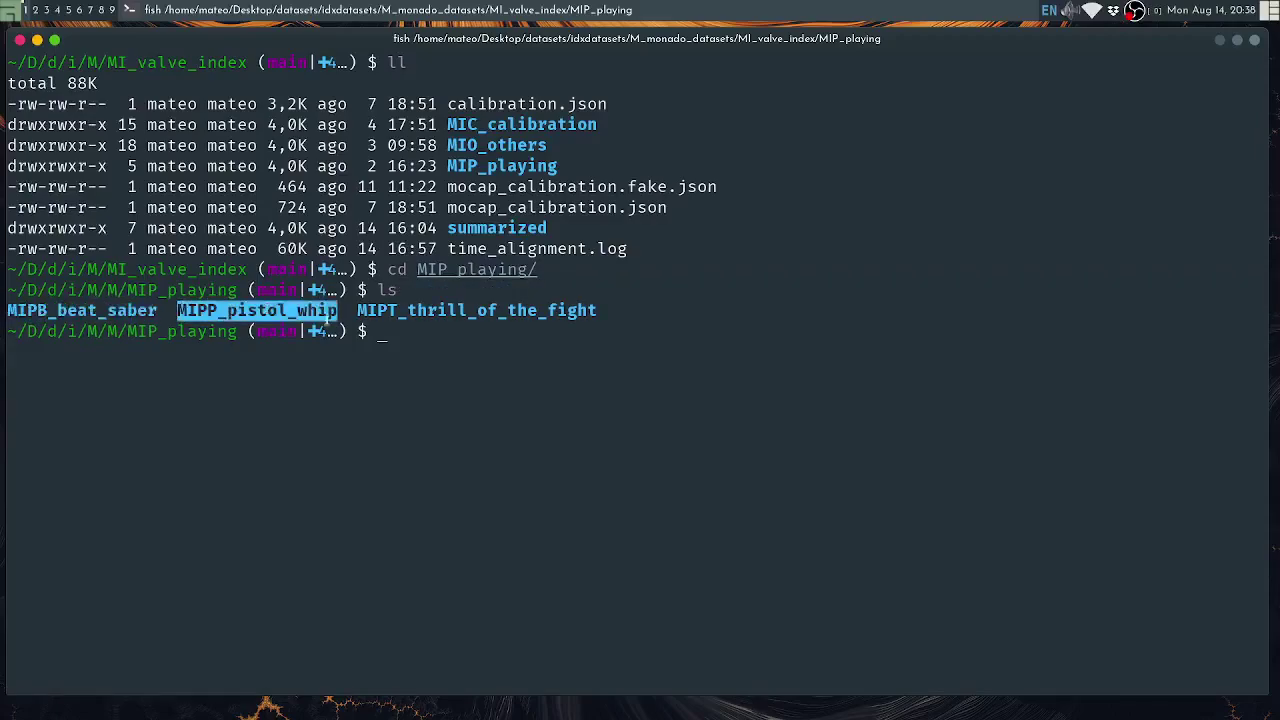
double_click(443, 311)
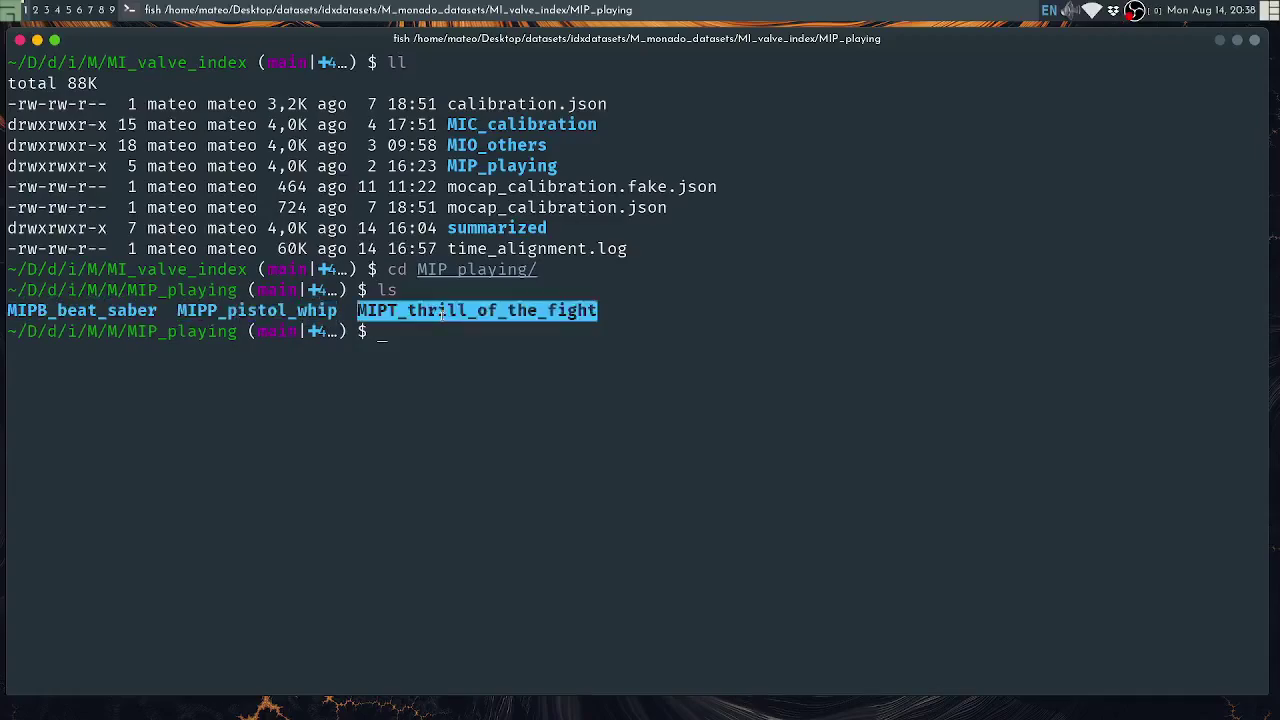
click(443, 311)
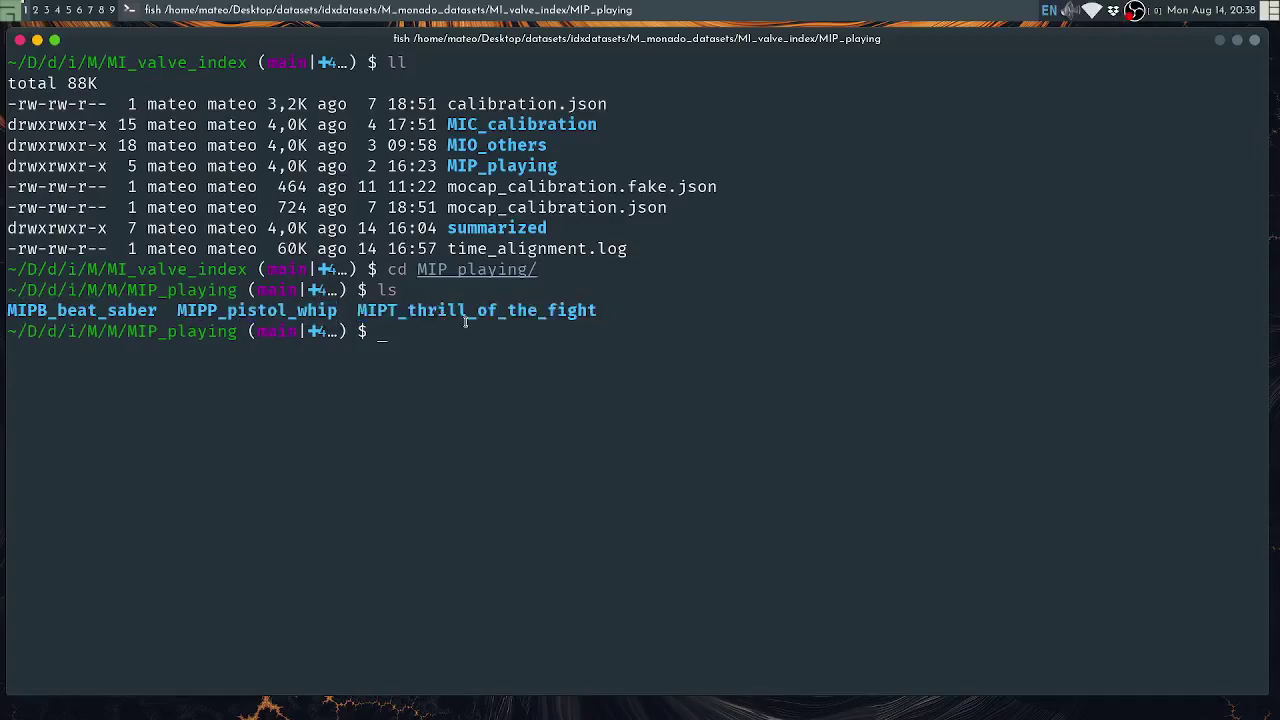
Return to the MI_valve_index folder and list its contents on a cleared terminal
text(cd ..)
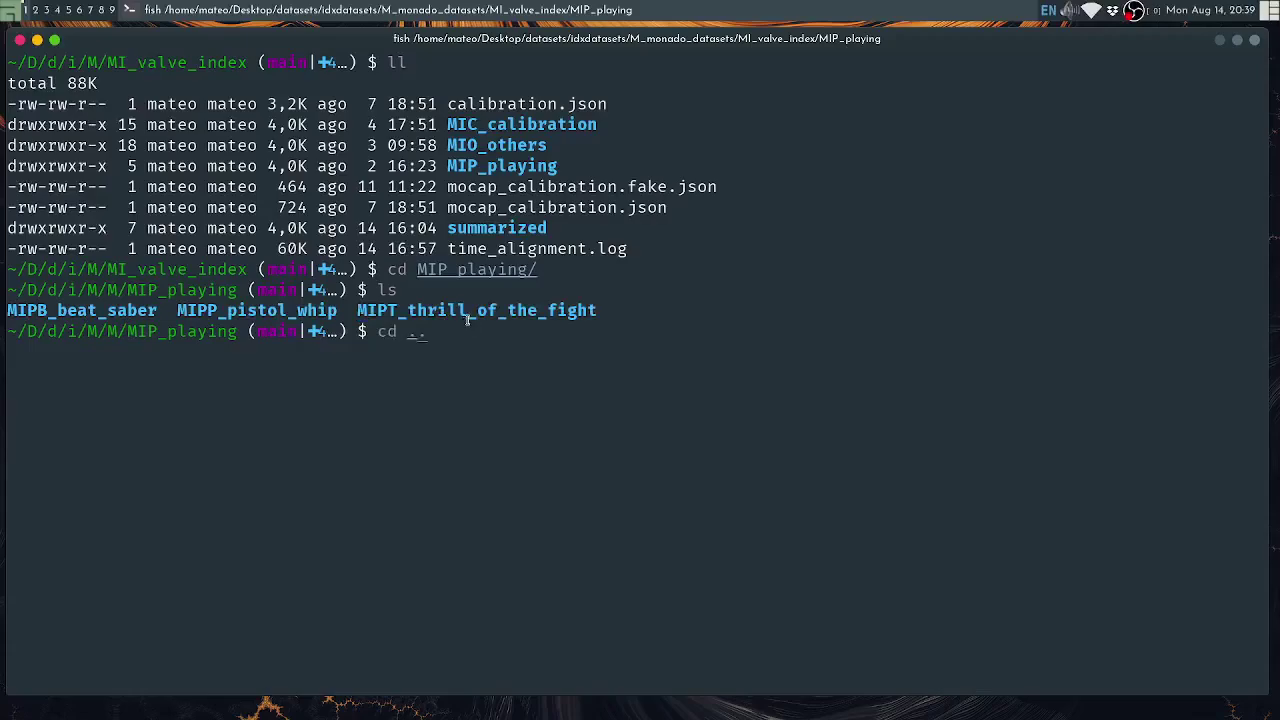
key(Return)
key(ctrl+l)
text(ls)
key(Return)
Change into the MIO_others folder and list its datasets in long format
text(cd MI)
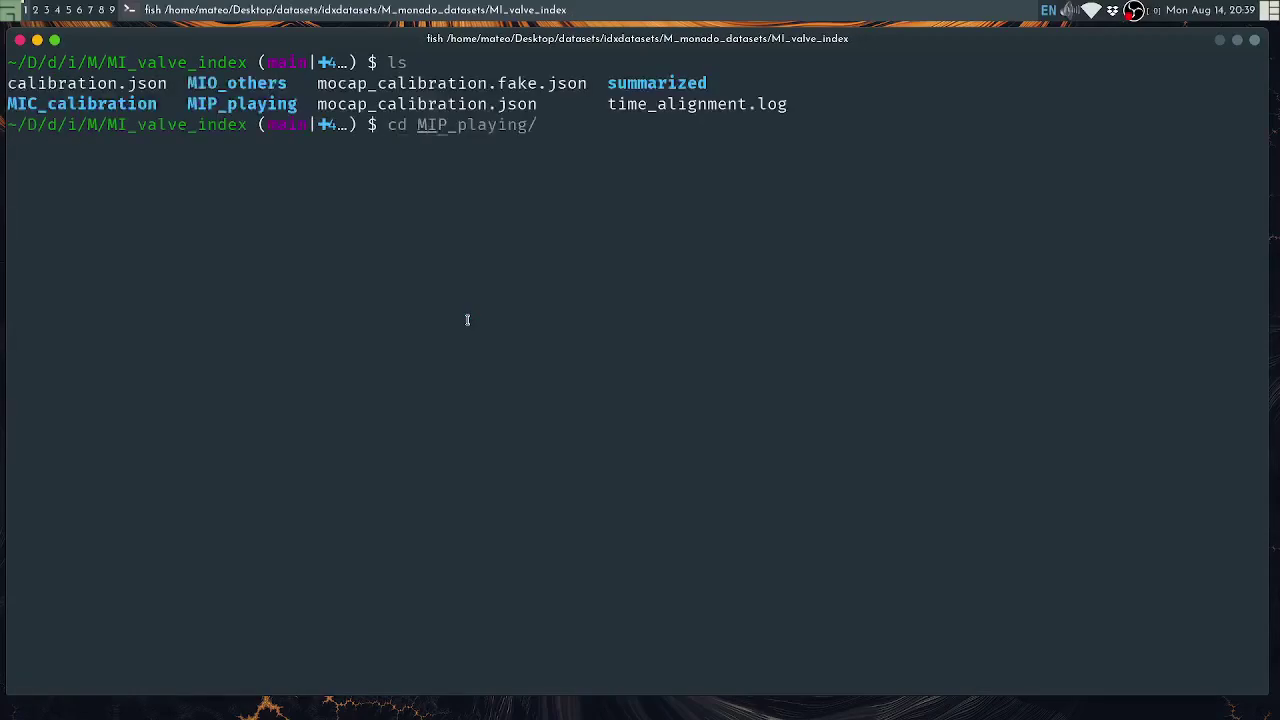
text(O_others/)
key(Tab)
key(Return)
text(ll)
key(Return)
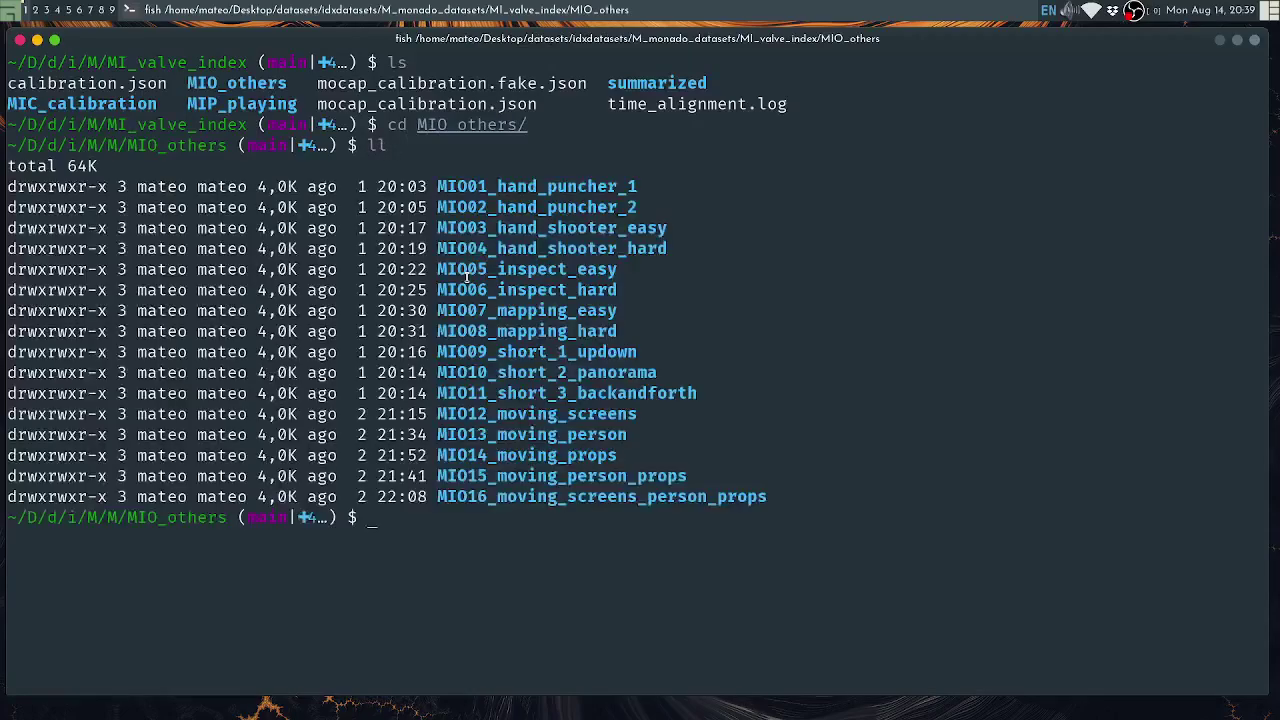
Highlight the whole listing from MIO01_hand_puncher_1 to MIO16_moving_screens_person_props, and single out the MIO01_hand_puncher_1 line
drag(496, 187, 493, 490)
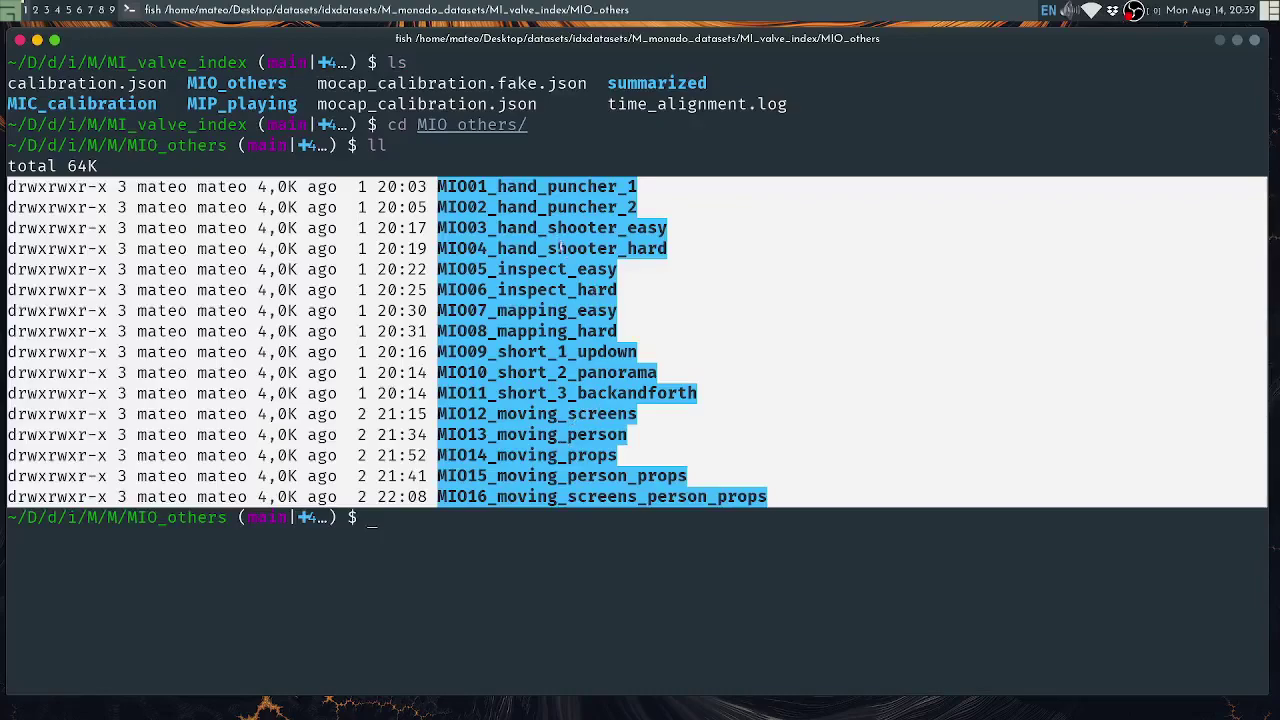
click(496, 200)
double_click(488, 188)
click(488, 188)
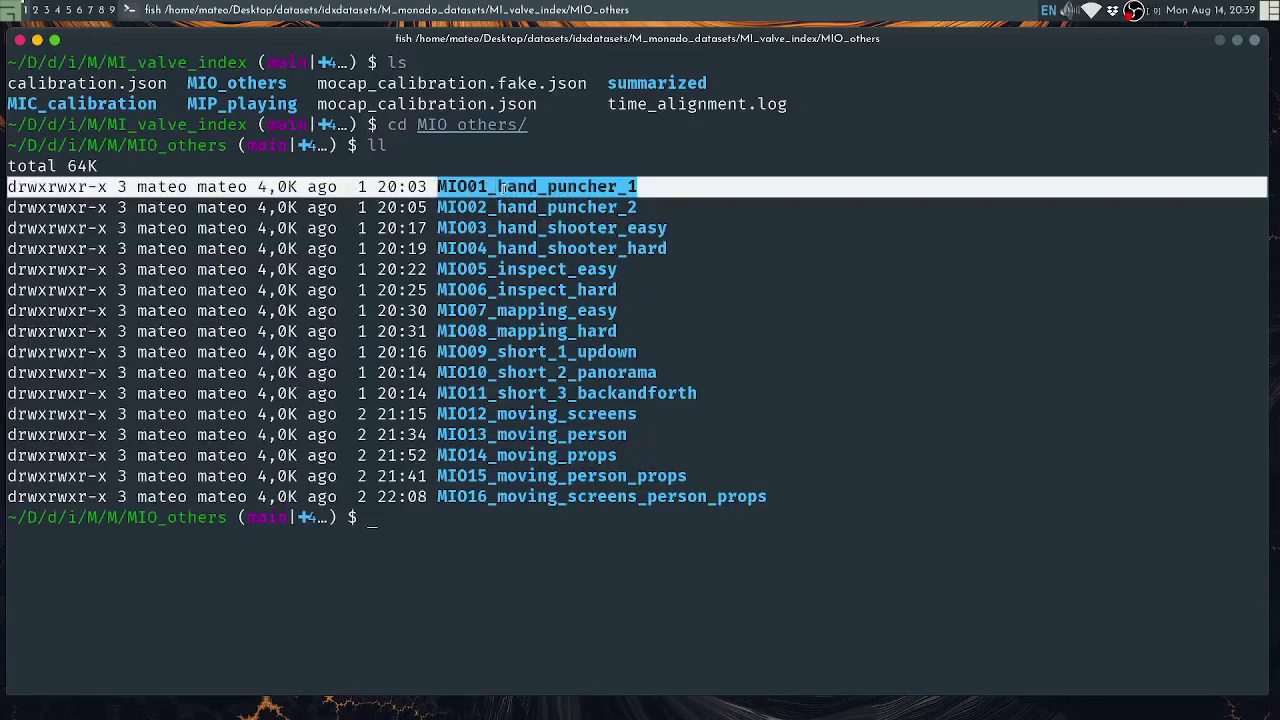
Highlight the two hand_puncher dataset lines together, and go over the neighbouring hand_shooter datasets
double_click(503, 190)
triple_click(503, 190)
drag(503, 190, 539, 207)
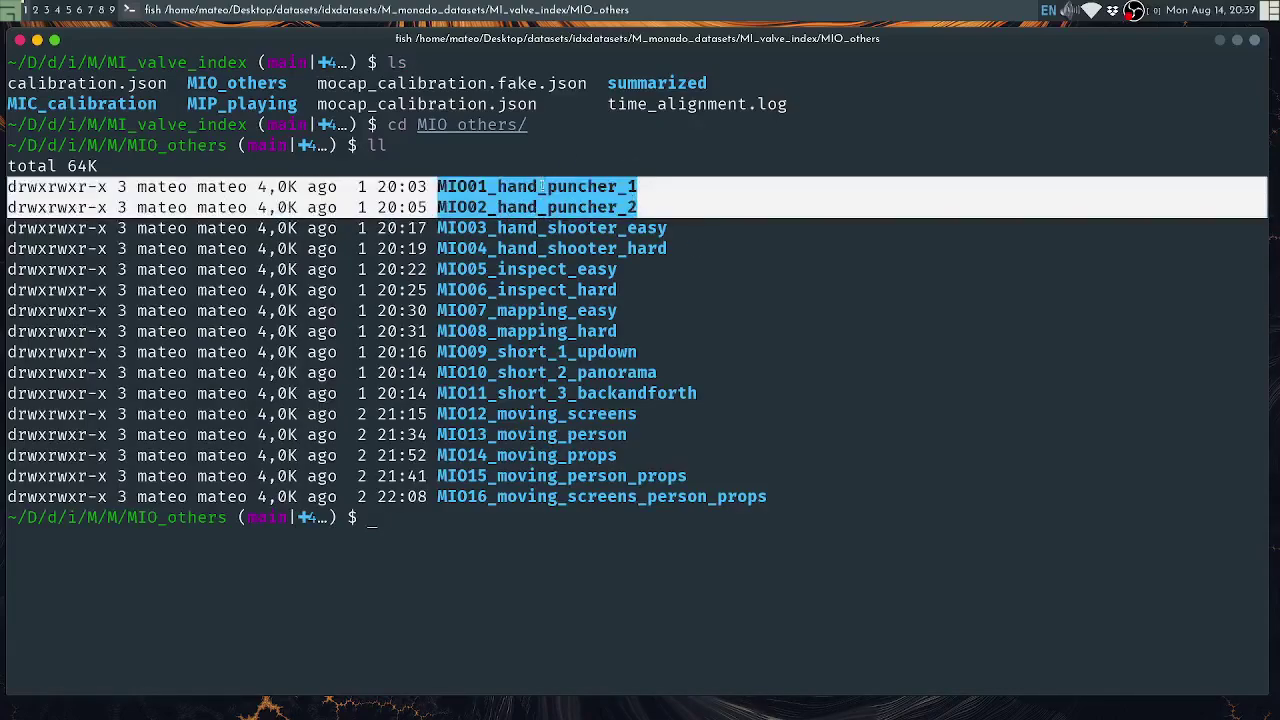
triple_click(630, 186)
drag(630, 186, 607, 204)
drag(607, 204, 607, 248)
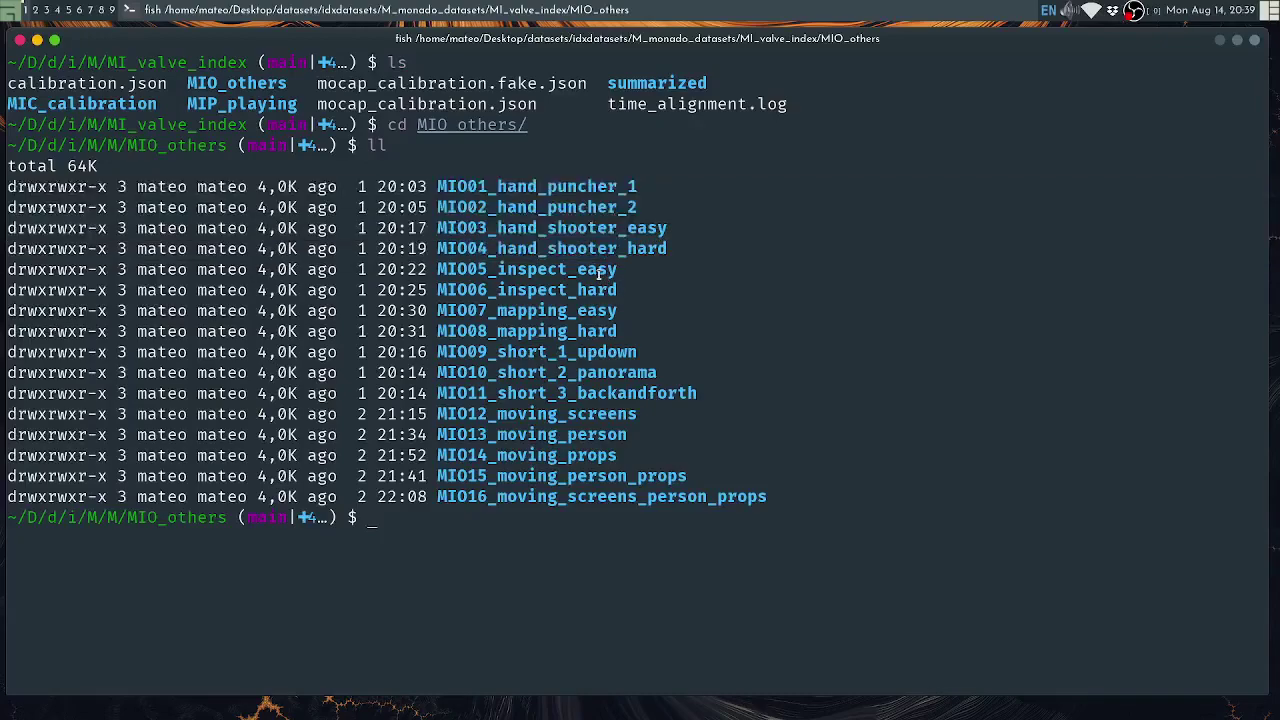
Highlight the inspect, mapping and short dataset lines from MIO05_inspect_easy onward
double_click(604, 272)
triple_click(573, 273)
drag(573, 273, 541, 393)
triple_click(547, 311)
triple_click(547, 333)
triple_click(540, 352)
Check the disk usage of the MIO09_short_1_updown folder with du -sh, reusing its name from the listing
click(512, 355)
double_click(515, 352)
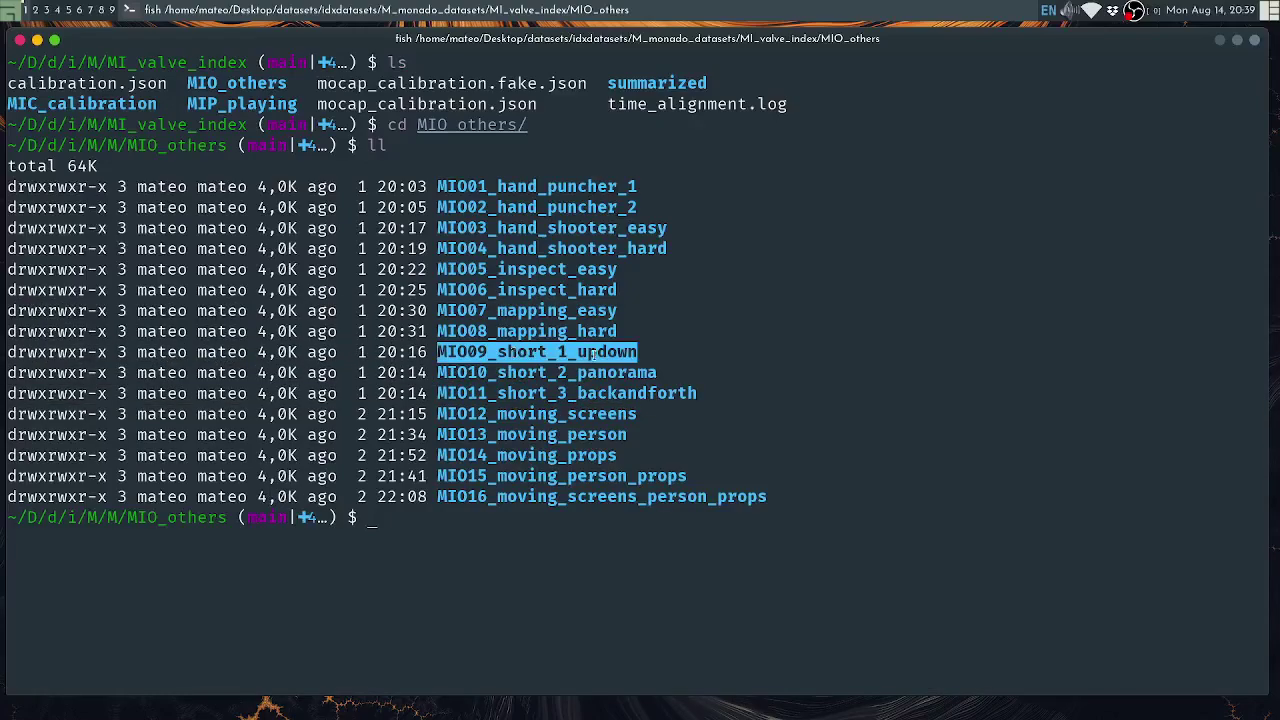
click(532, 355)
double_click(532, 355)
key(super+c)
text(du -)
text(sh MIO09_short_1_updown/)
middle_click(532, 355)
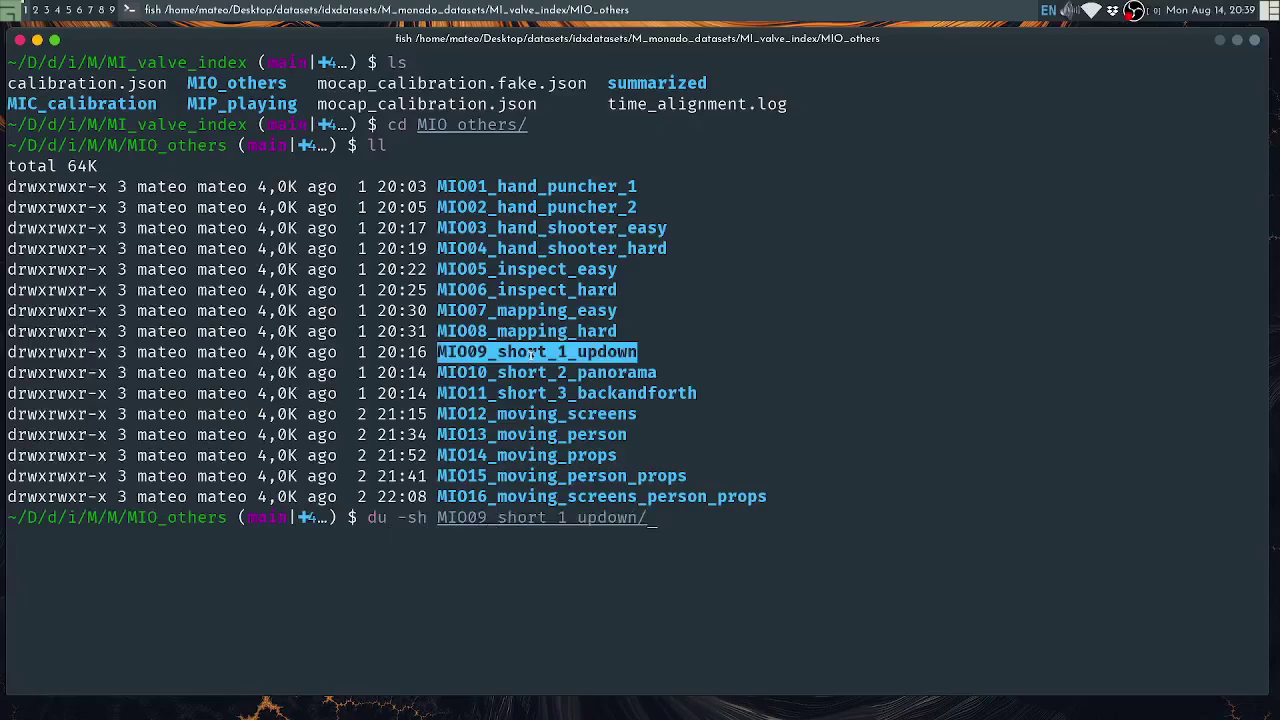
key(Return)
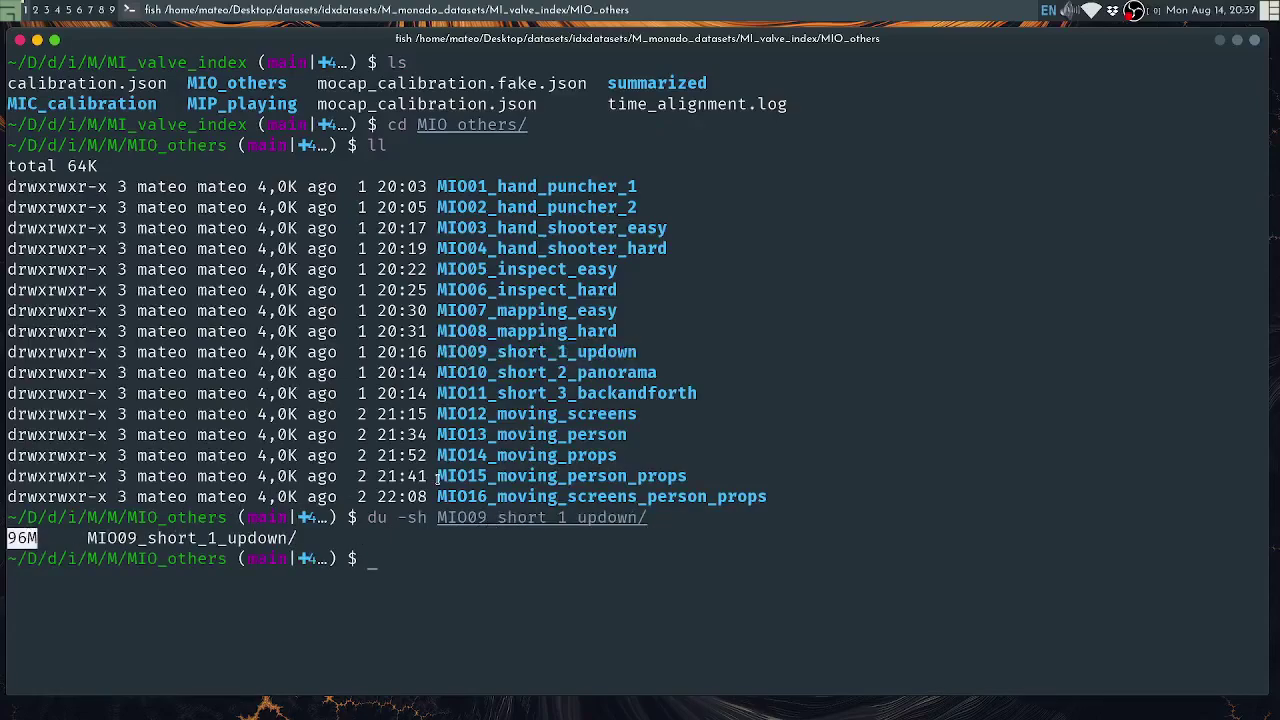
Highlight the MIO09_short_1_updown entry and the MIO11_short_3_backandforth entry in the listing
click(564, 359)
triple_click(564, 359)
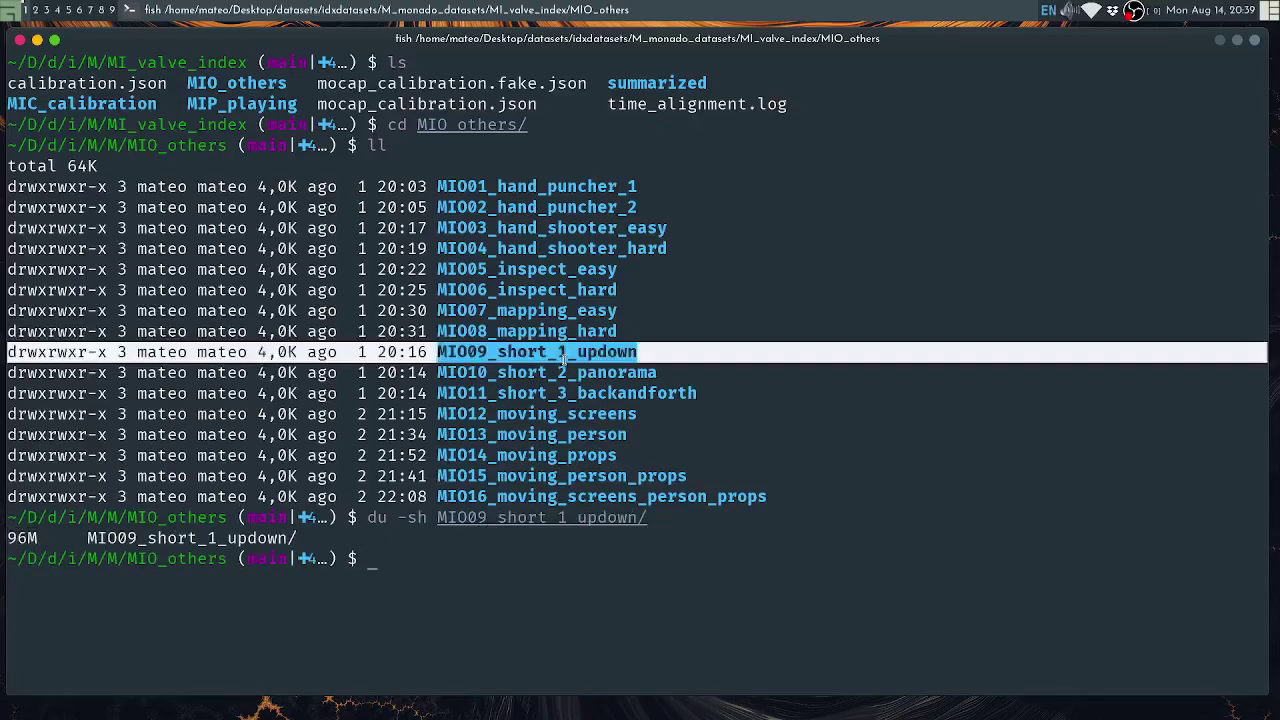
double_click(564, 359)
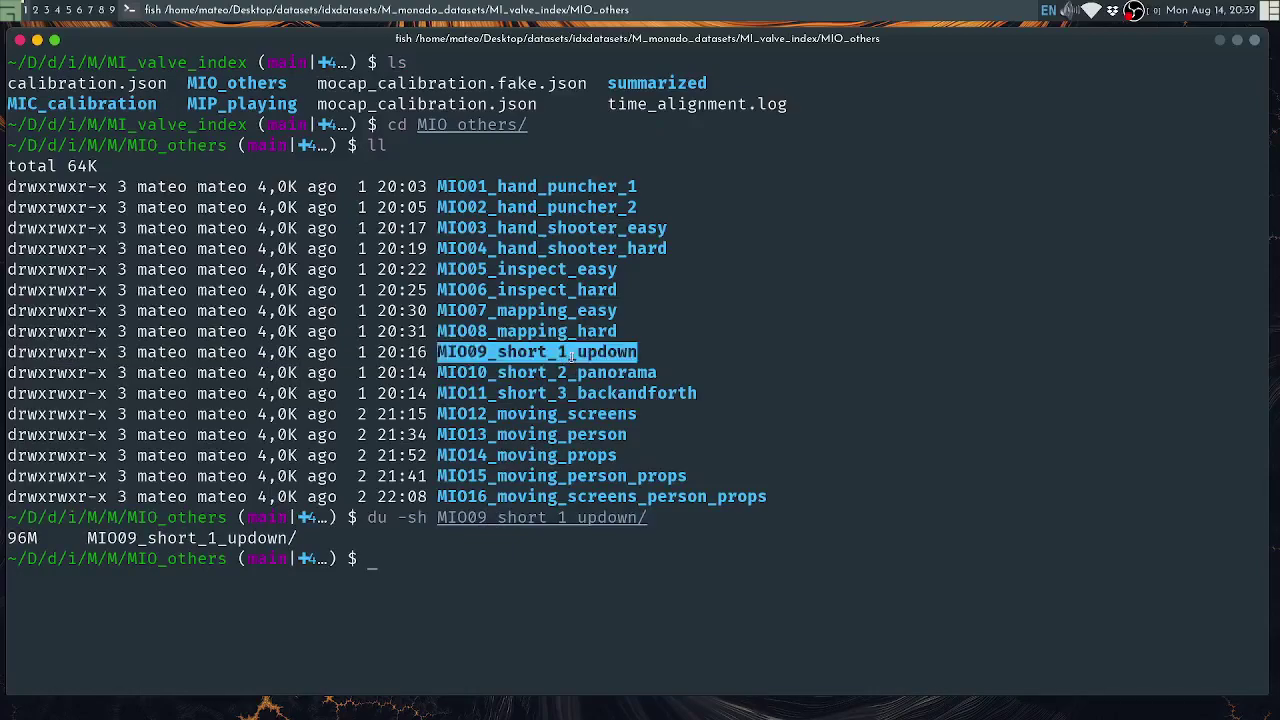
double_click(572, 357)
double_click(557, 398)
Highlight the group of moving datasets from MIO12_moving_screens to MIO16_moving_screens_person_props
click(557, 437)
triple_click(536, 416)
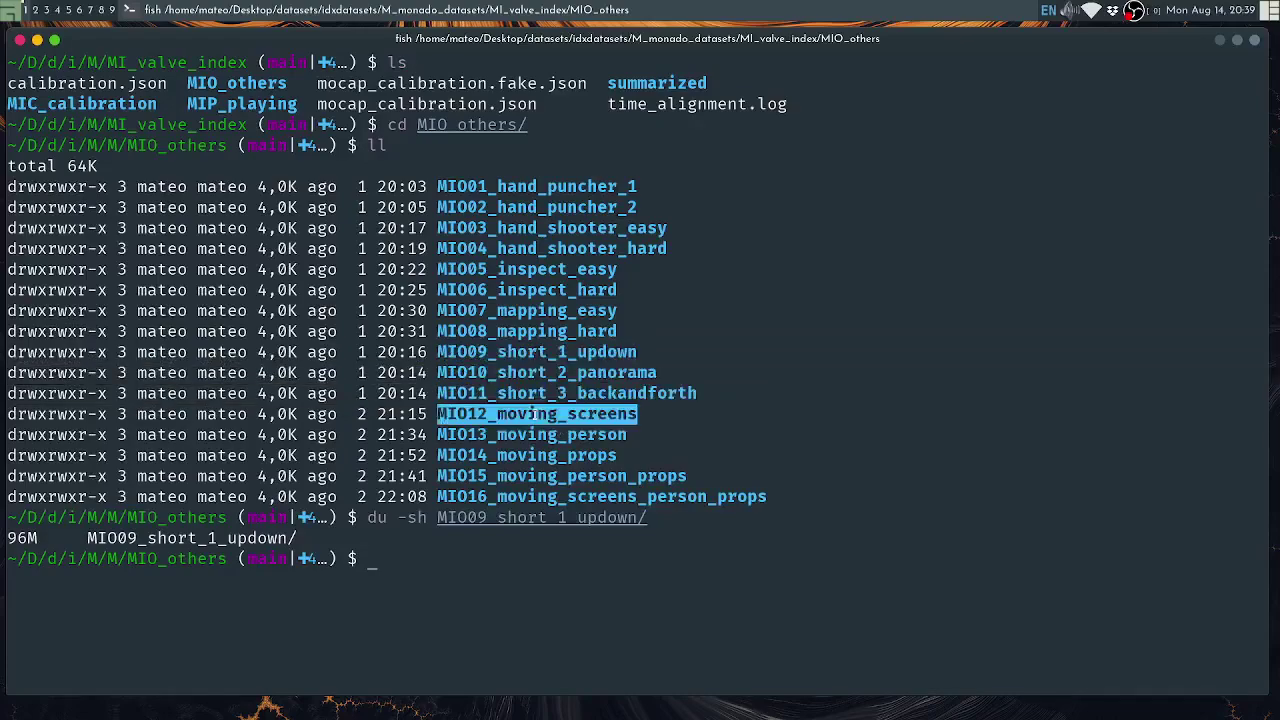
double_click(534, 414)
drag(533, 418, 531, 497)
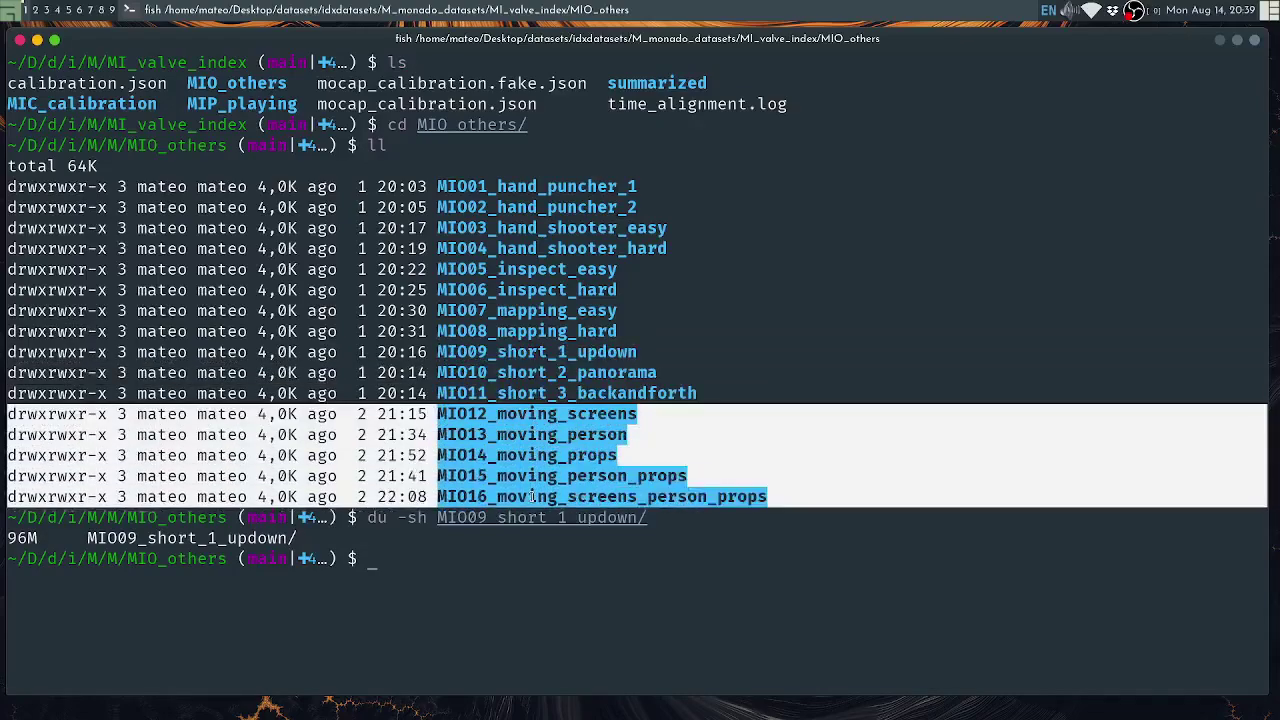
click(531, 495)
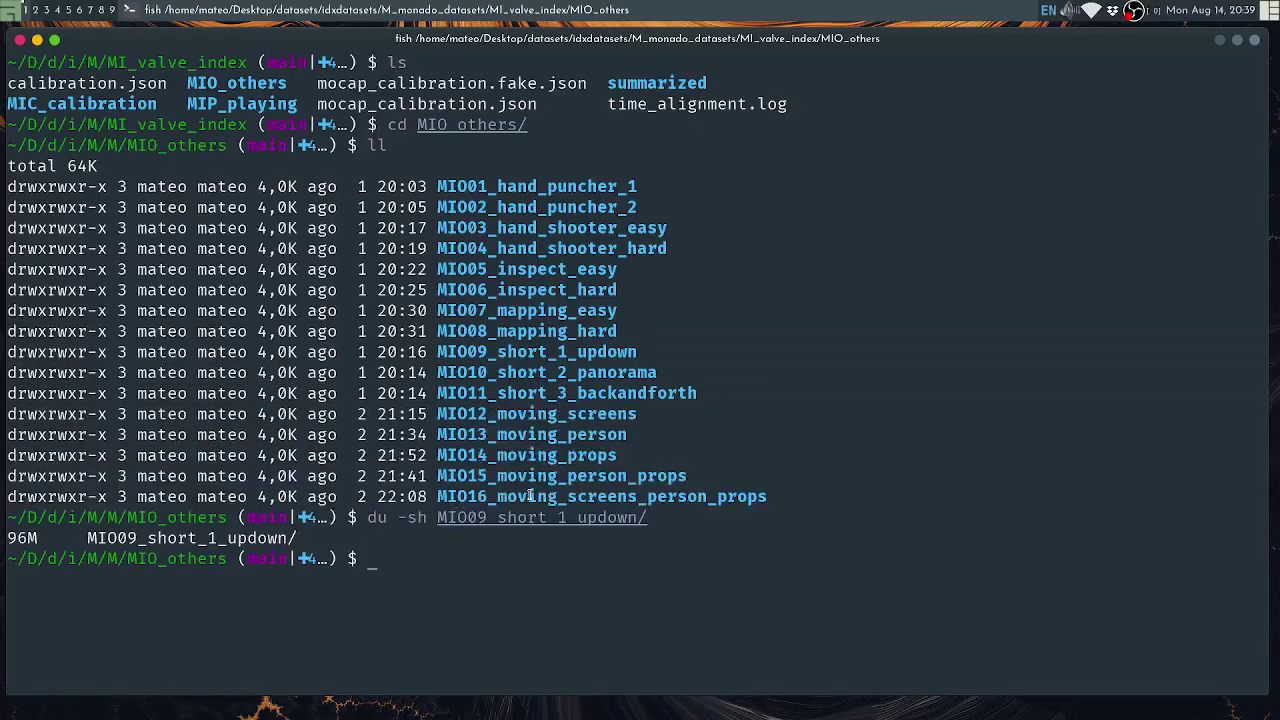
double_click(522, 416)
drag(522, 416, 524, 498)
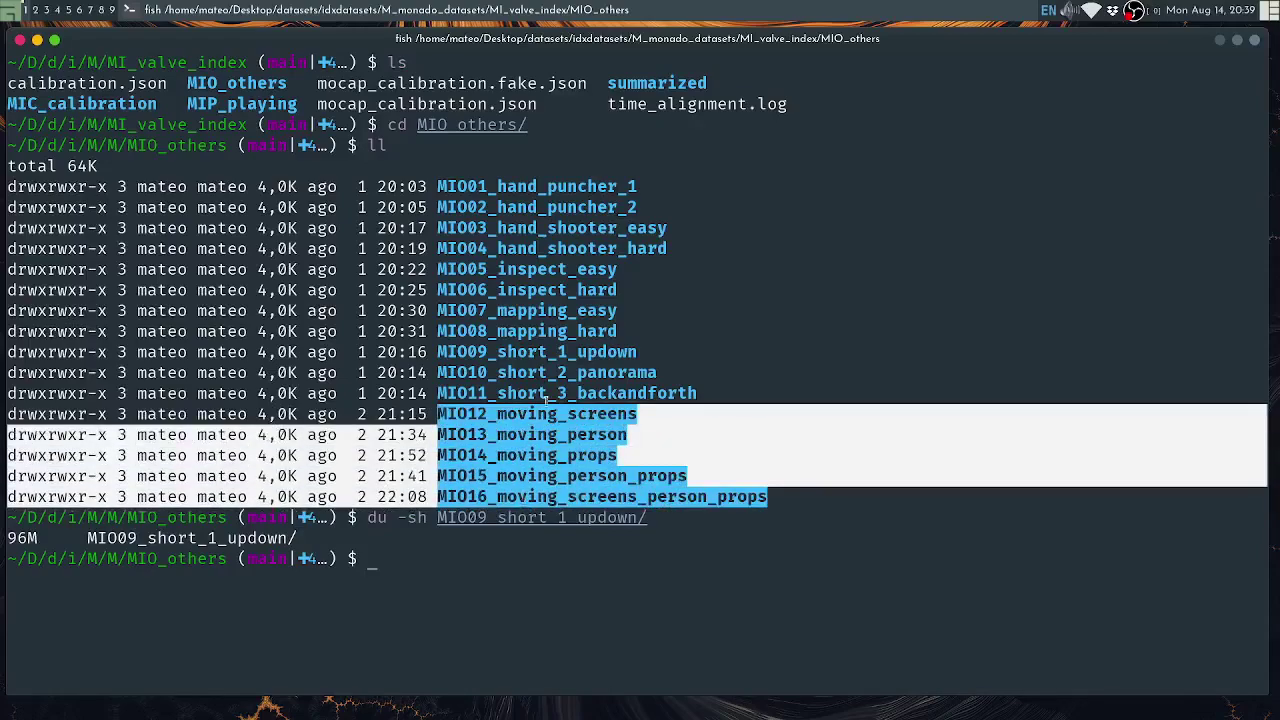
Highlight the moving datasets individually from MIO12_moving_screens to MIO14_moving_props, followed by MIO15 and MIO16
triple_click(535, 413)
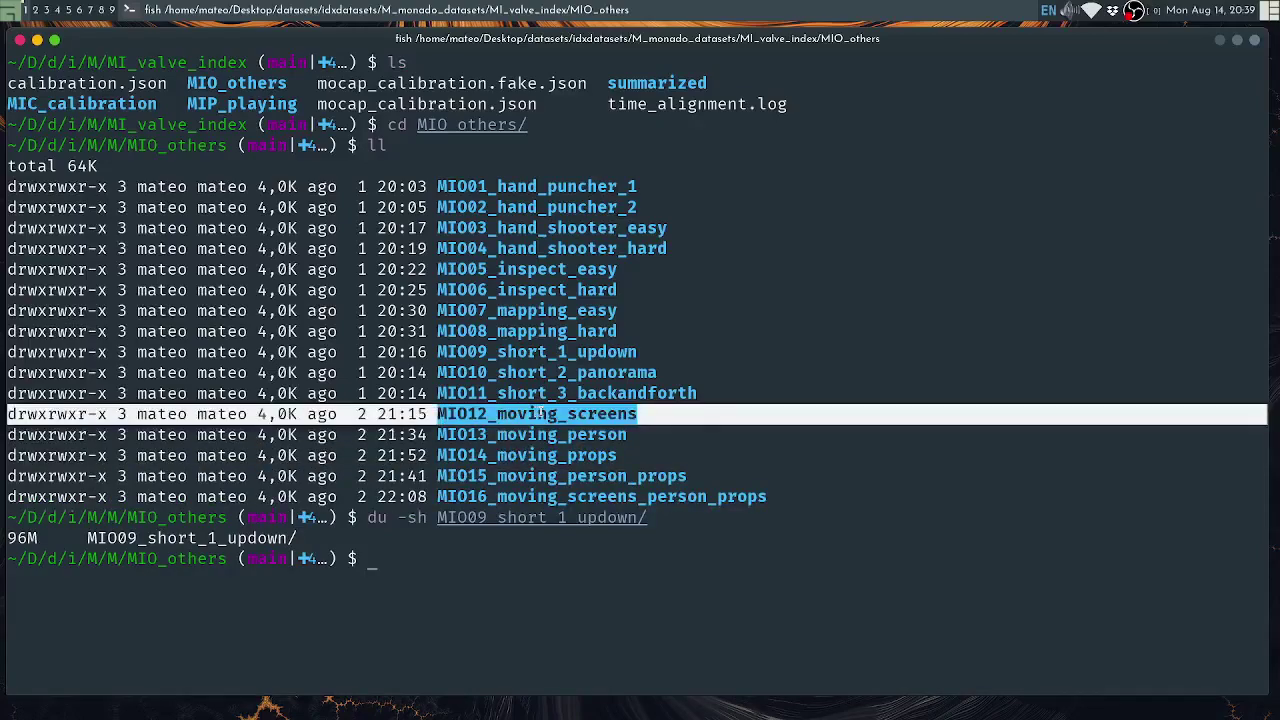
triple_click(552, 434)
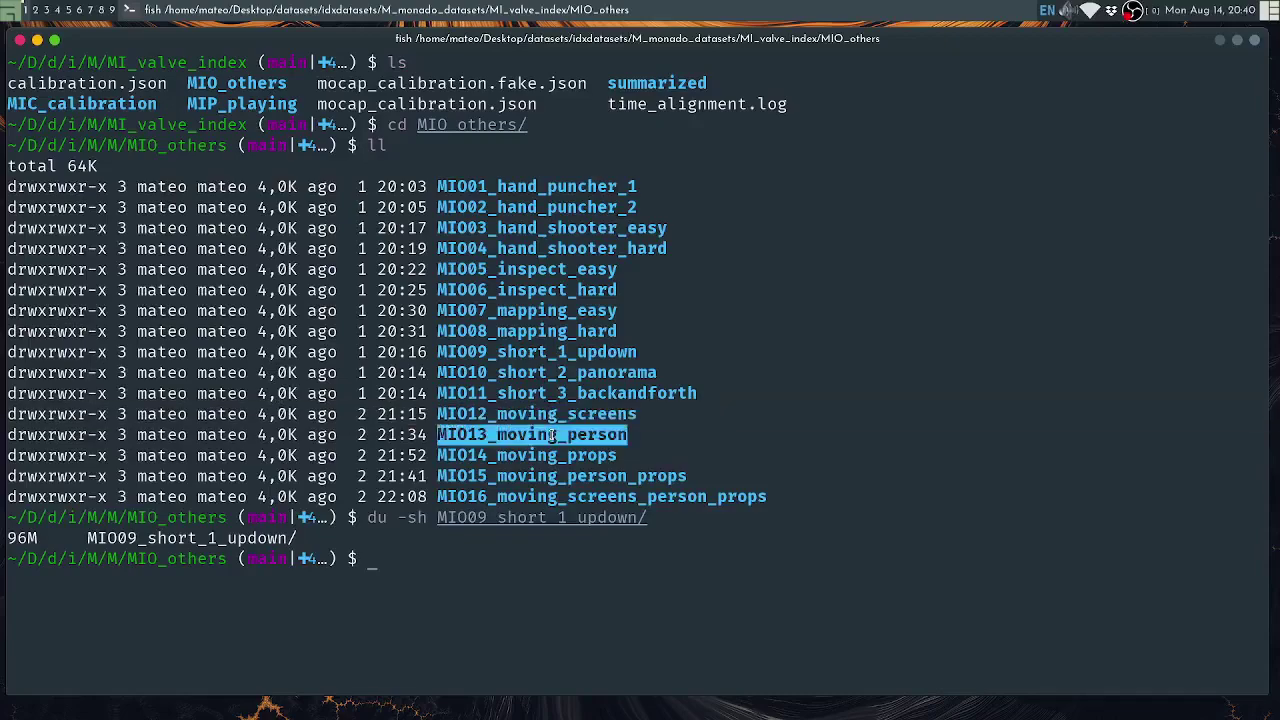
triple_click(563, 456)
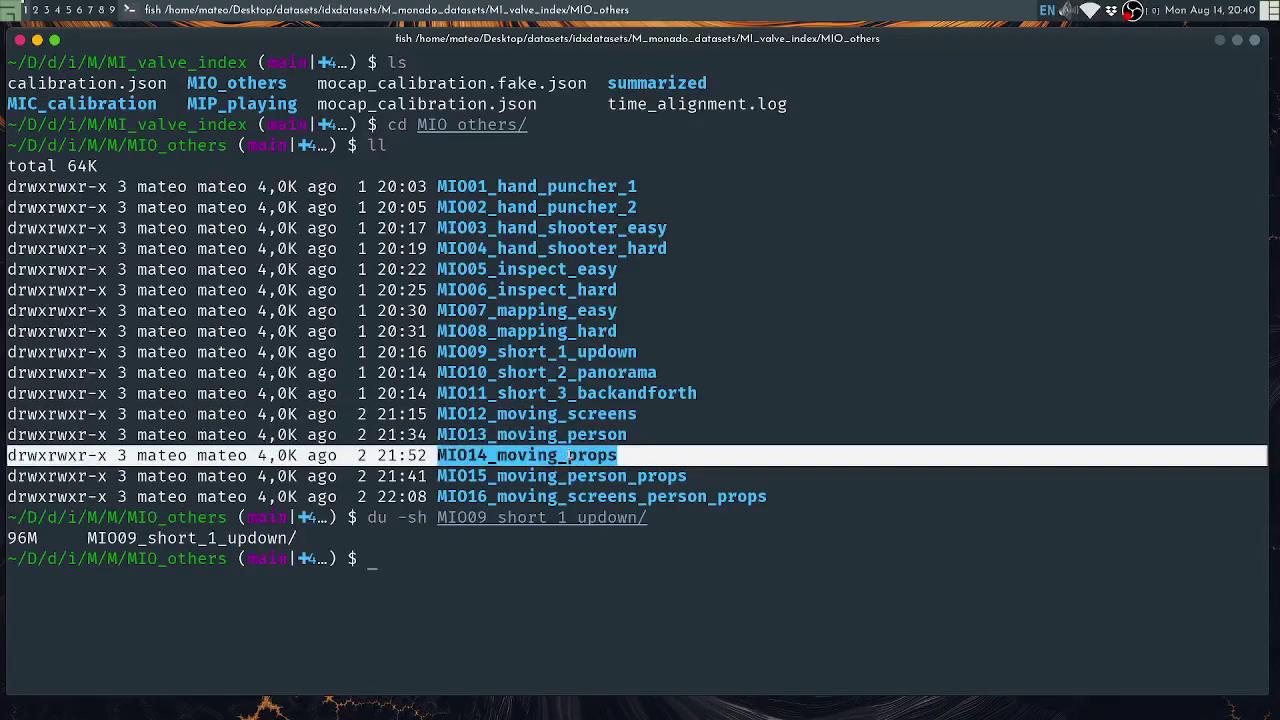
triple_click(607, 476)
drag(607, 476, 606, 500)
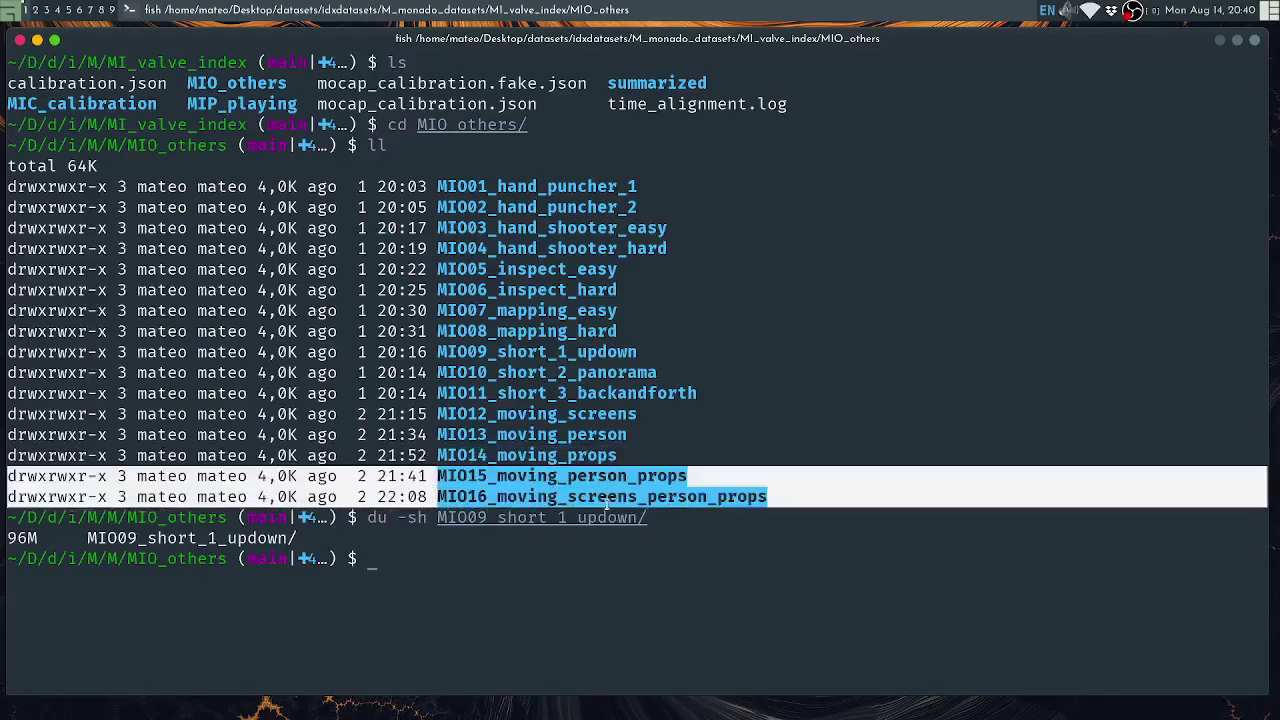
double_click(598, 478)
triple_click(598, 477)
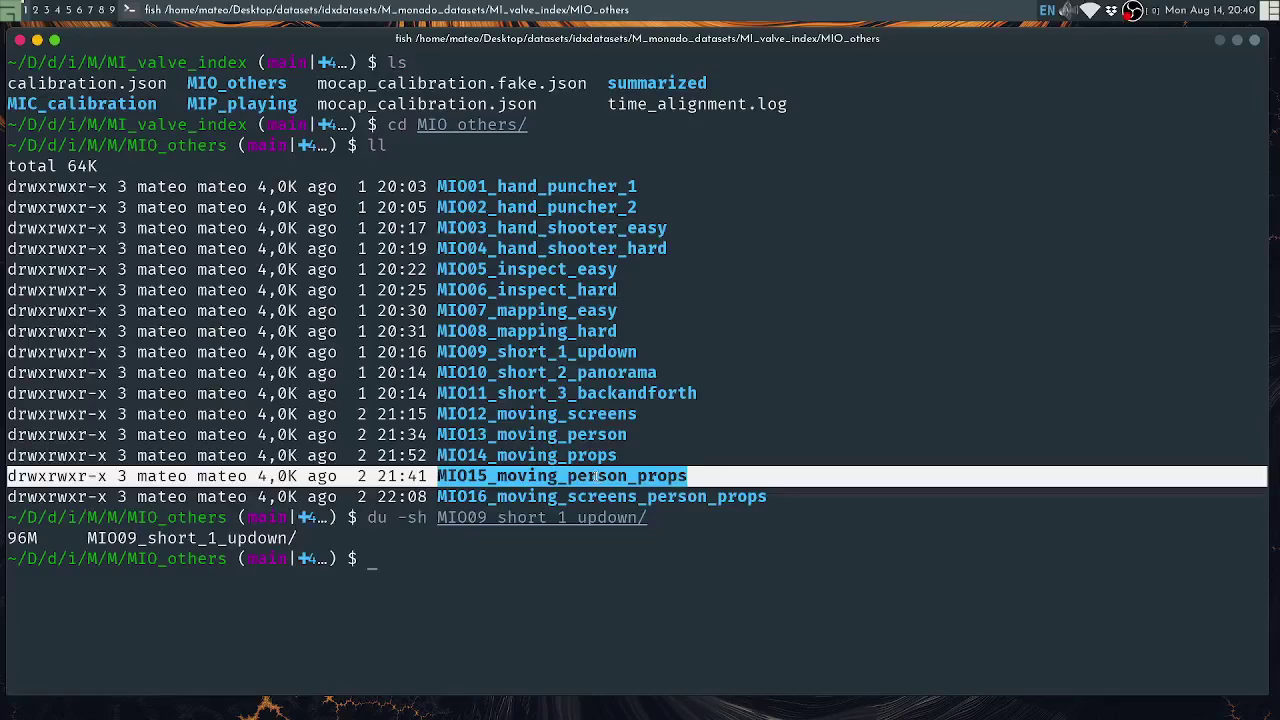
Go back up to the MI_valve_index folder and list its contents on a cleared terminal
text(cd ..)
key(Return)
key(ctrl+l)
text(ls)
key(Return)
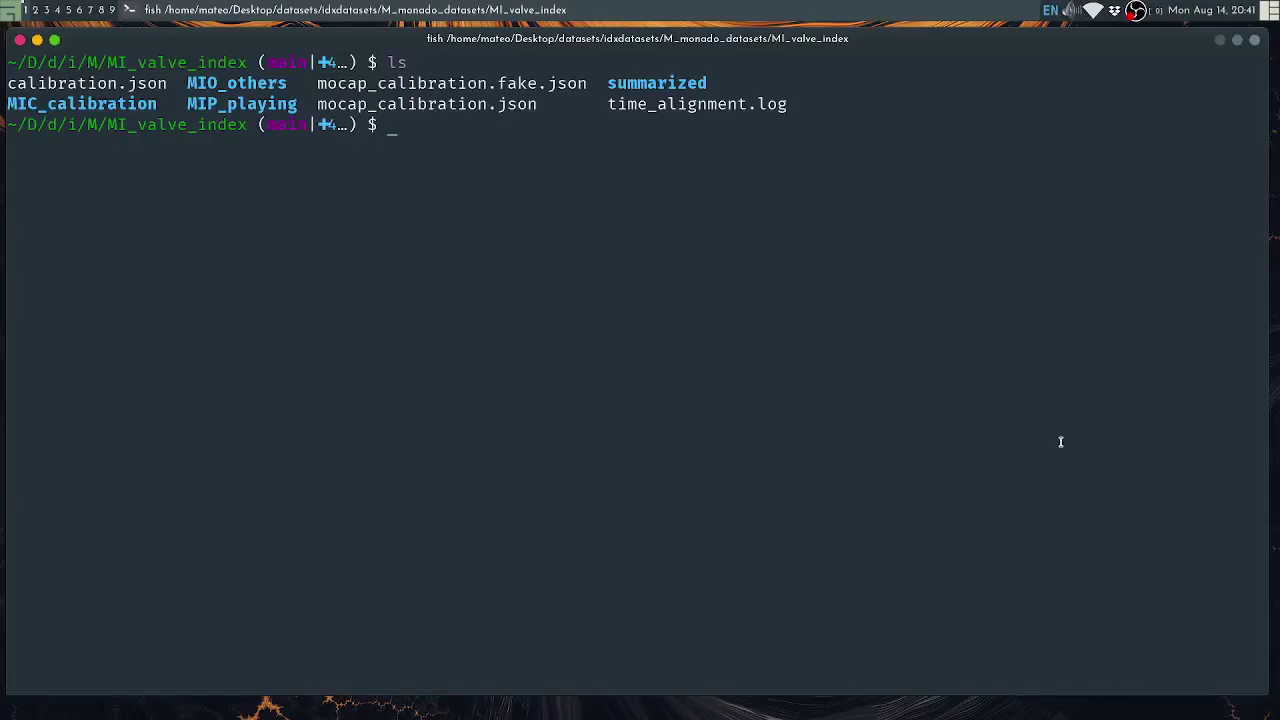
Move up to the M_monado_datasets folder, clear the terminal and list the contents
text(cd ..)
key(Return)
key(ctrl+l)
text(ls)
key(Return)
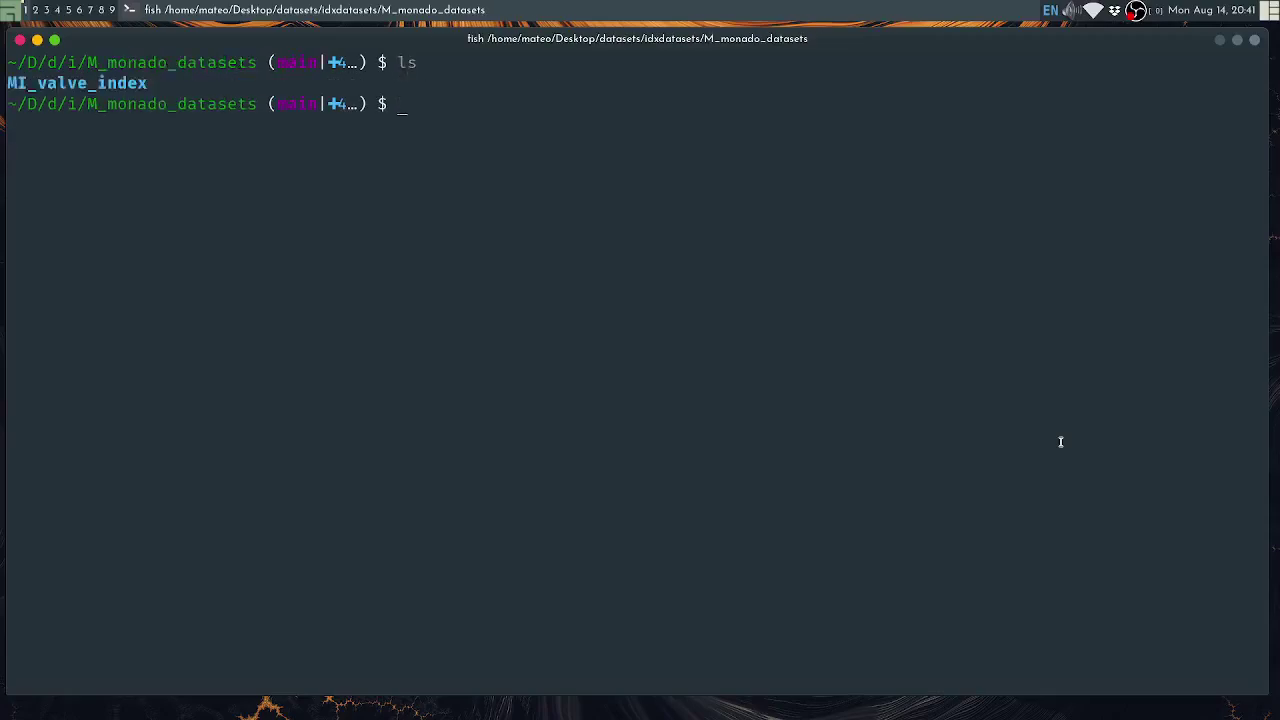
Move up to the idxdatasets folder, clear the terminal and list the contents
text(cd ..)
key(Return)
key(ctrl+l)
text(ls)
key(Return)
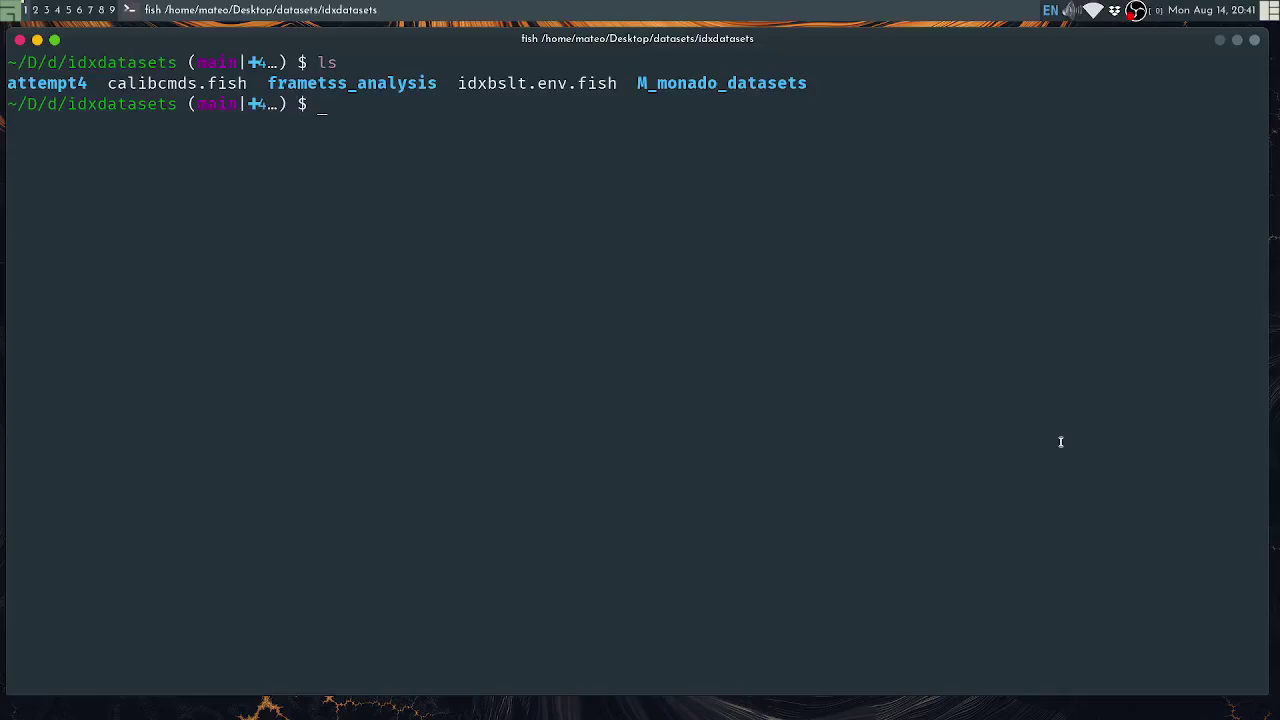
Change into the attempt4 folder and list its contents
text(cd a)
key(Tab)
key(Return)
text(ls)
key(Return)
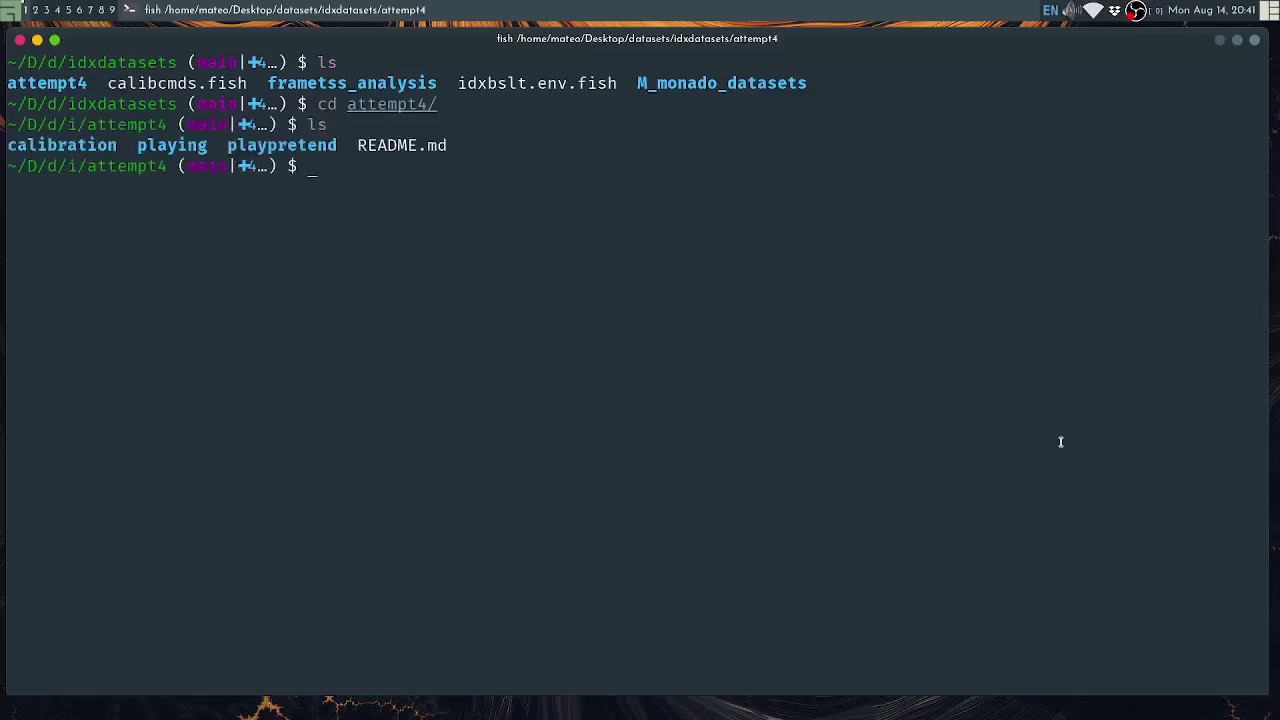
Change into the playing folder inside attempt4 and list its contents
text(cd [pl;)
key(BackSpace)
key(BackSpace)
key(BackSpace)
key(BackSpace)
text(playi)
key(Tab)
key(Return)
text(ls)
key(Return)
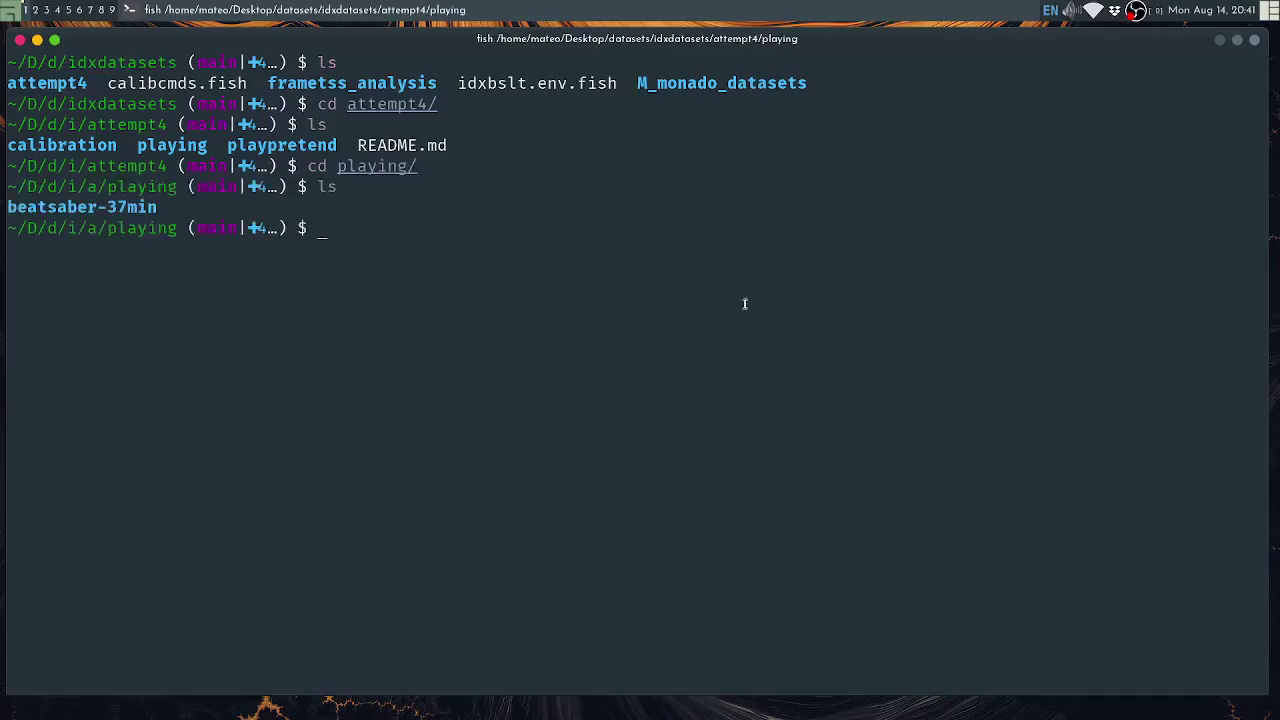
Check the sorted sizes of the playing folder's contents with du -sh * | sort -h, and highlight the beatsaber-37min size and name
text(du)
key(Right)
key(Return)
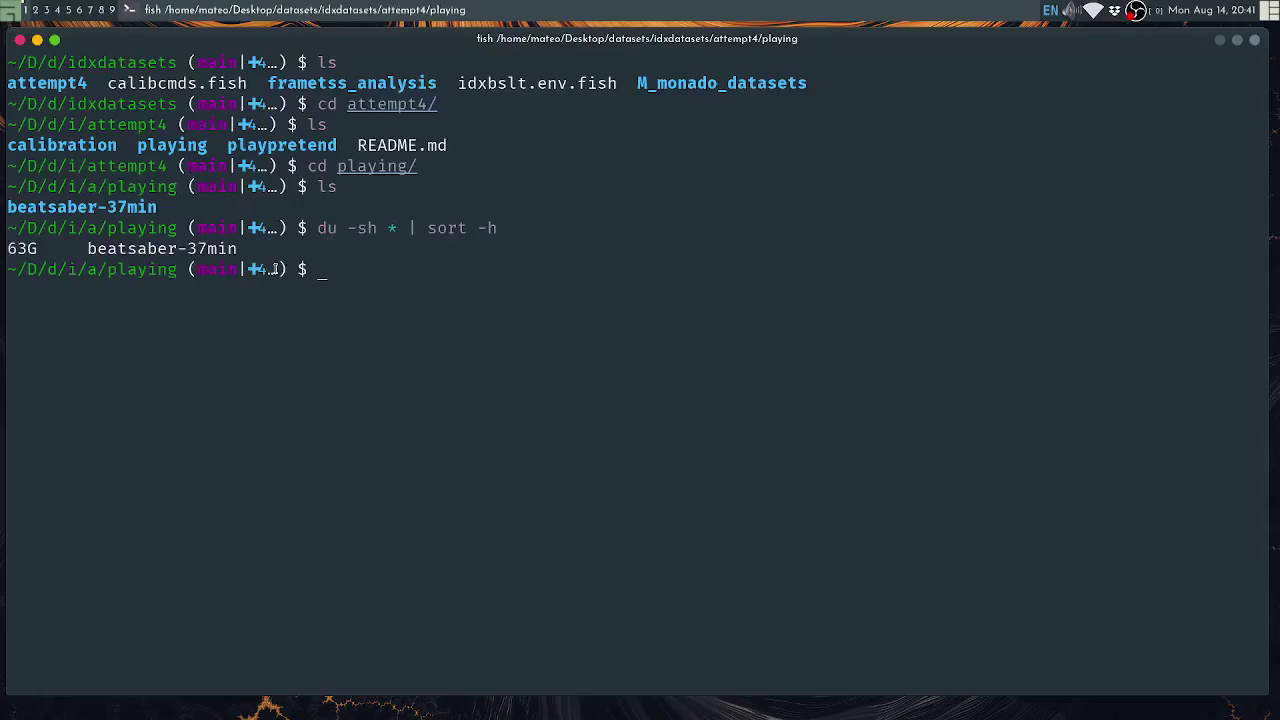
double_click(30, 247)
drag(158, 207, 3, 208)
double_click(26, 208)
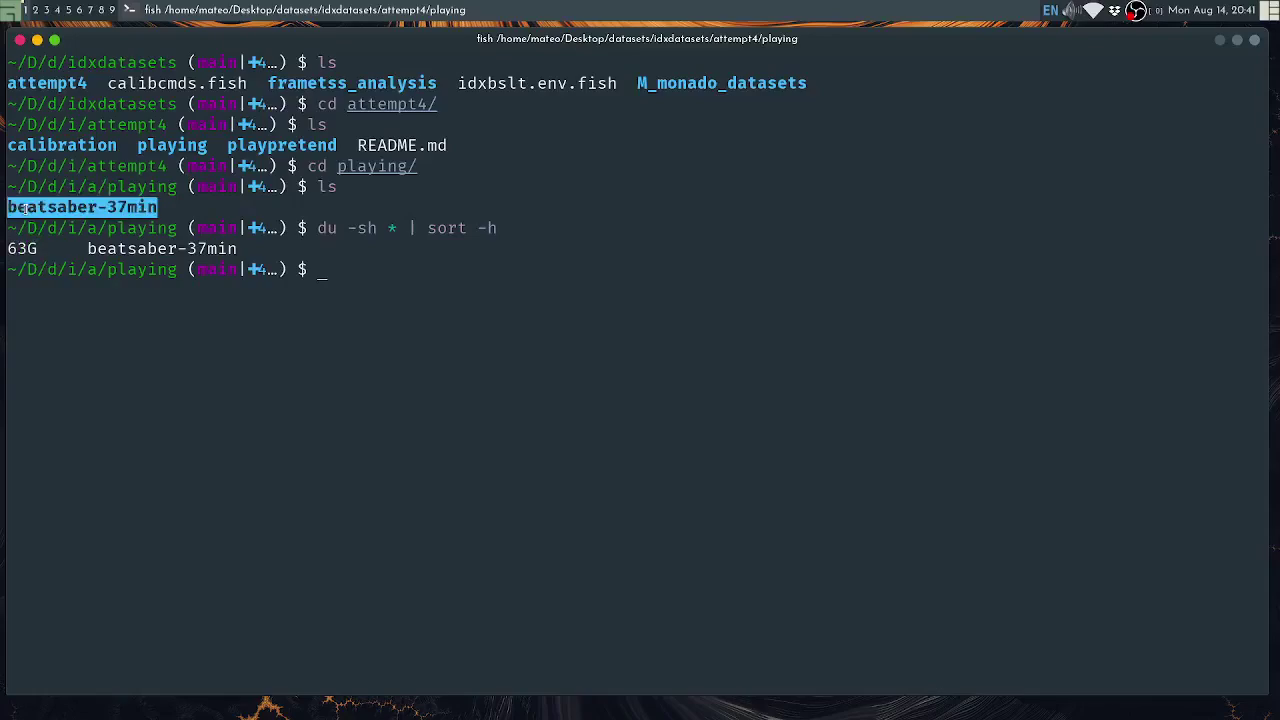
double_click(26, 208)
click(637, 249)
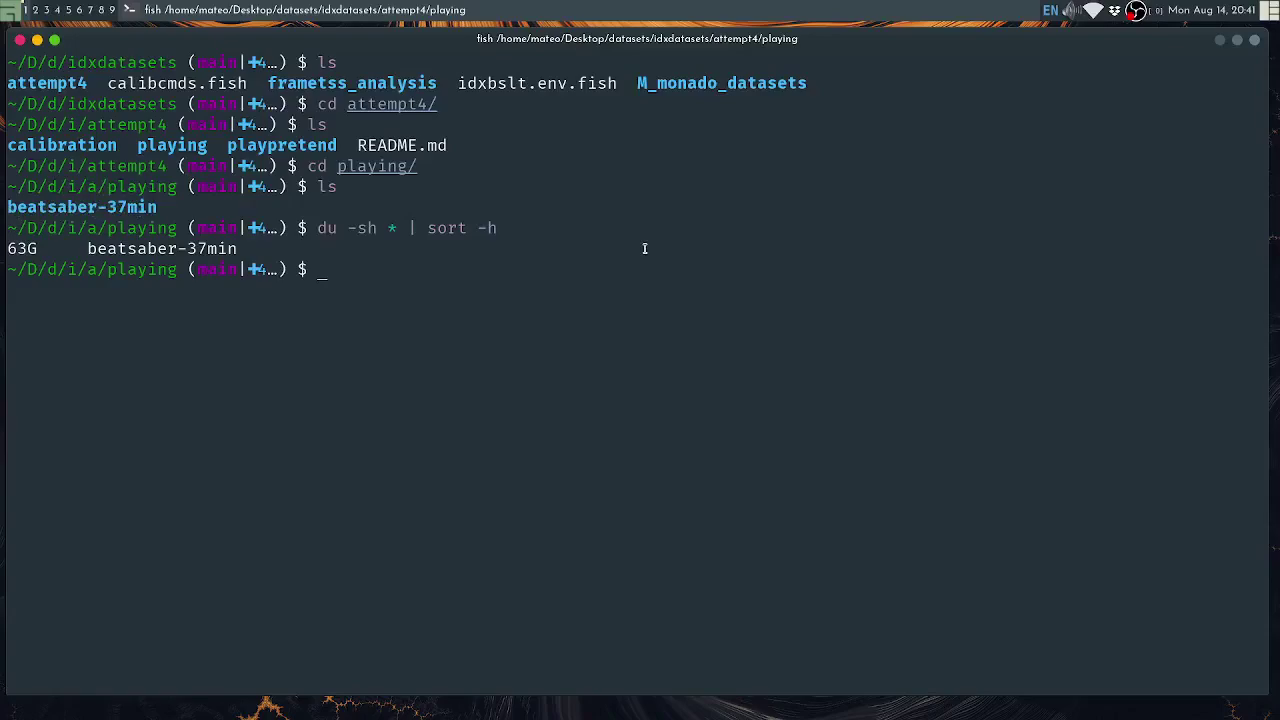
List the playing folder again, and return to attempt4 to print its README.md
text(ls)
key(Return)
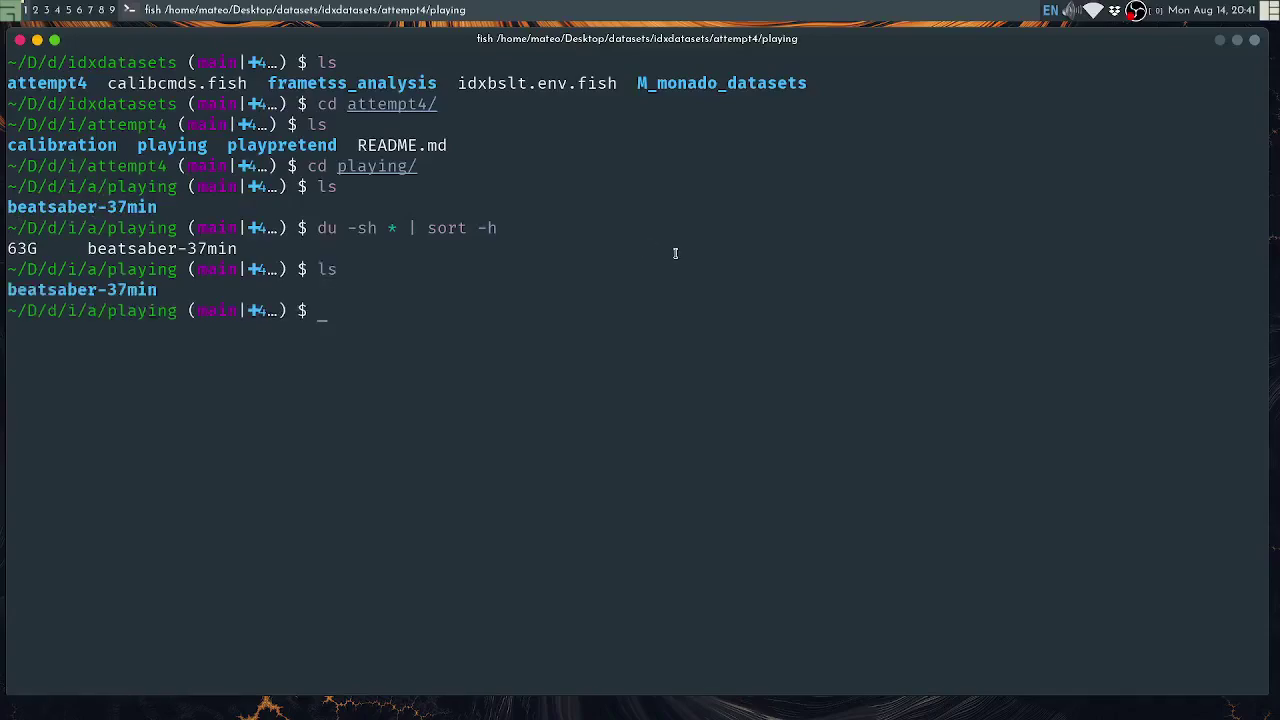
text(cd ..)
key(Return)
text(cat README.md)
key(Return)
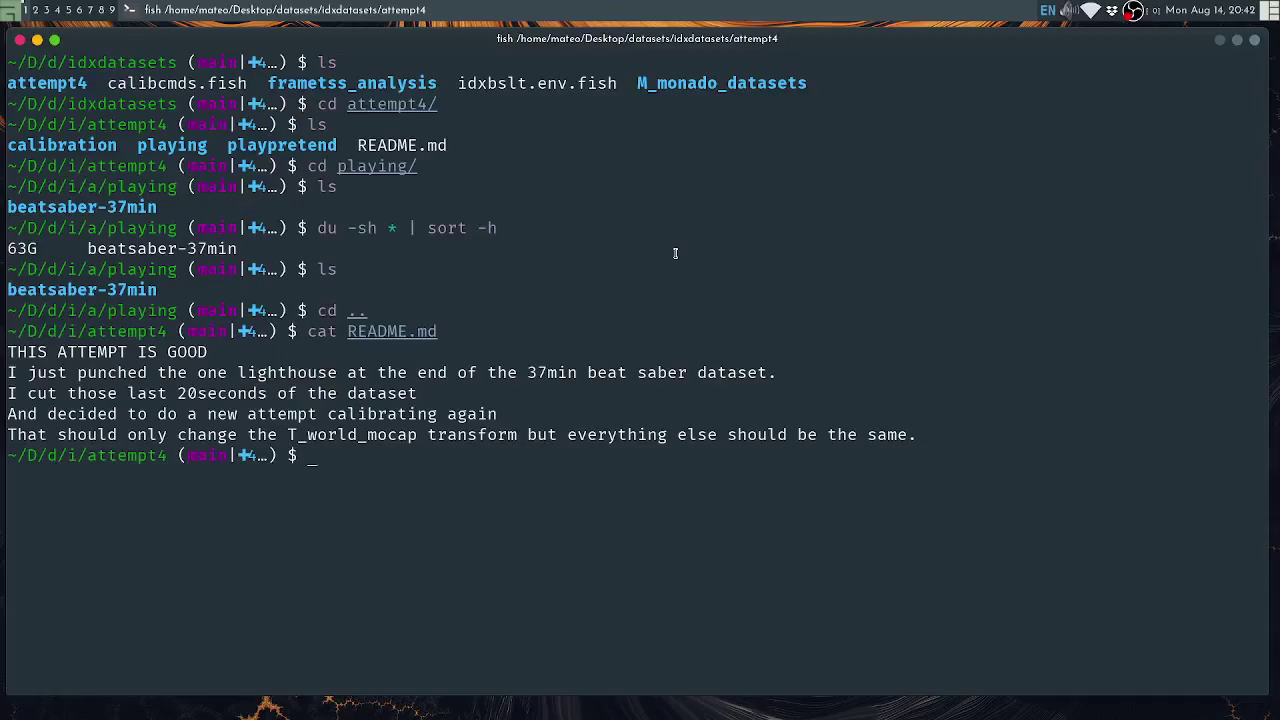
List the attempt4 folder, and change into its calibration folder to list the contents
text(ls)
key(Return)
text(cd)
key(BackSpace)
key(BackSpace)
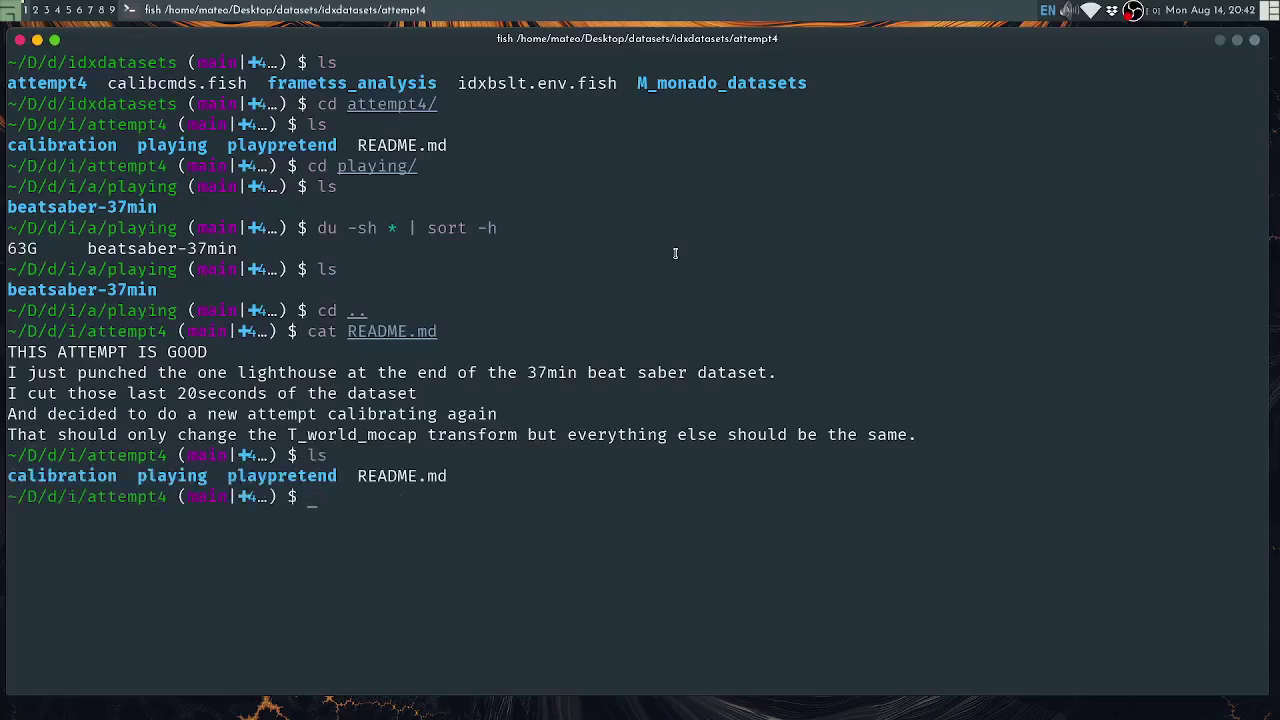
text(cd calibration/)
key(Return)
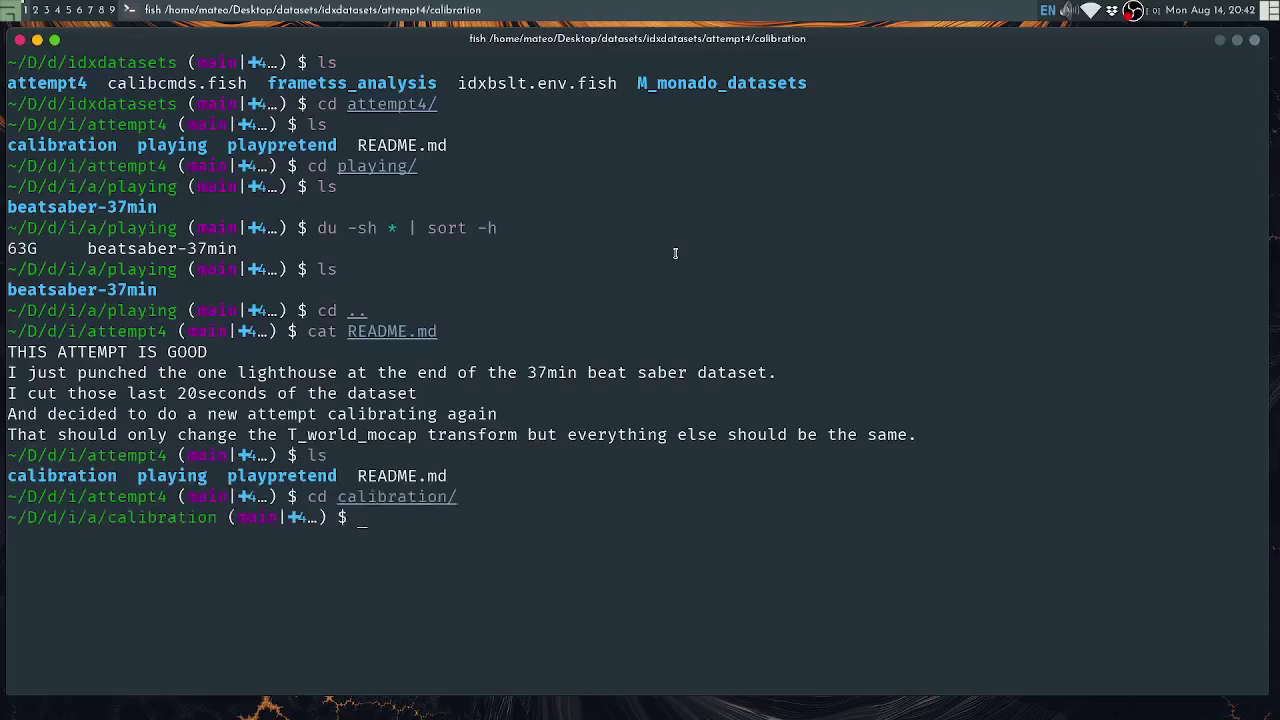
text(ls)
key(Return)
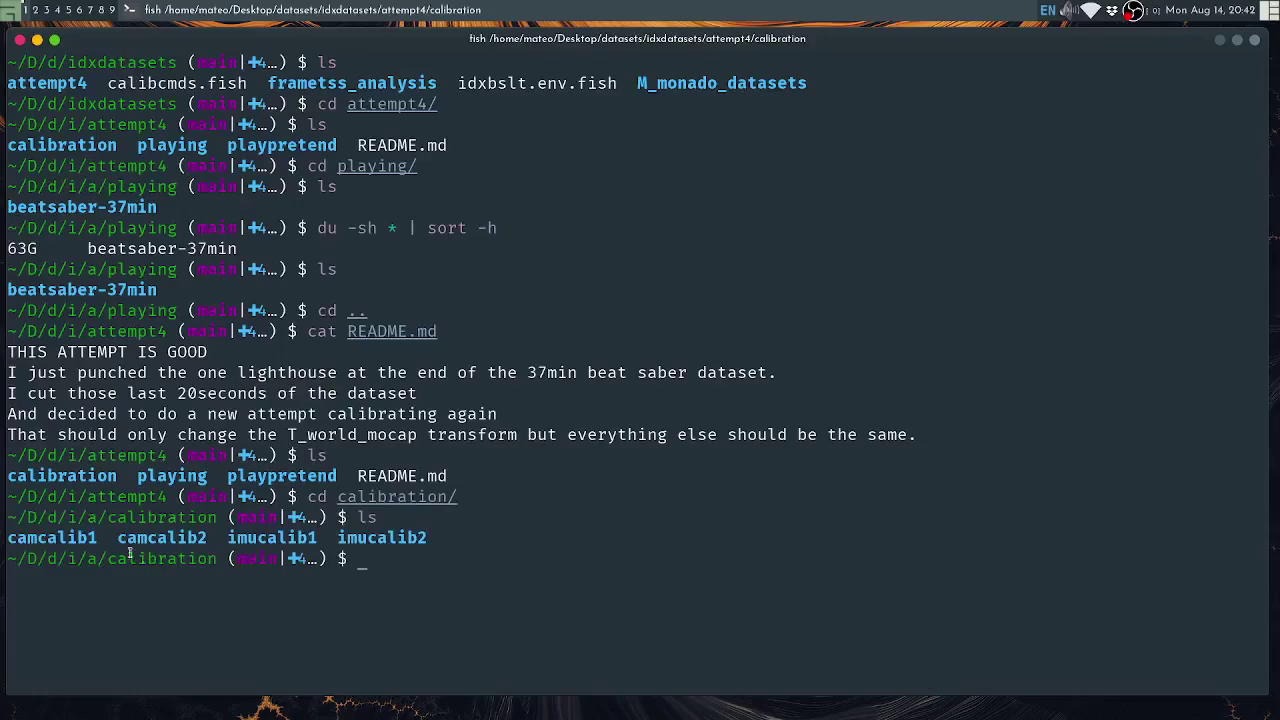
Highlight the camcalib1, camcalib2, imucalib1 and imucalib2 folder names in the listing
drag(80, 538, 364, 538)
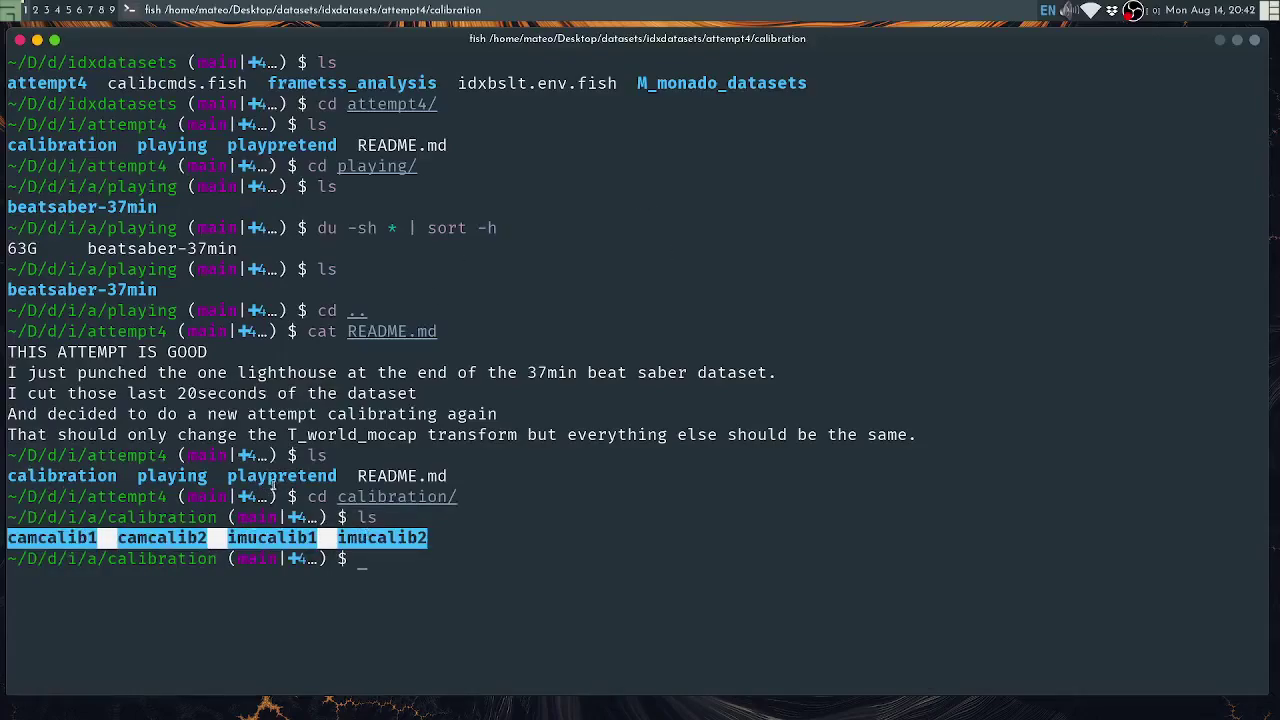
drag(8, 538, 426, 542)
mouse_move(426, 540)
mouse_down()
mouse_move(9, 538)
mouse_move(428, 545)
mouse_up()
click(388, 545)
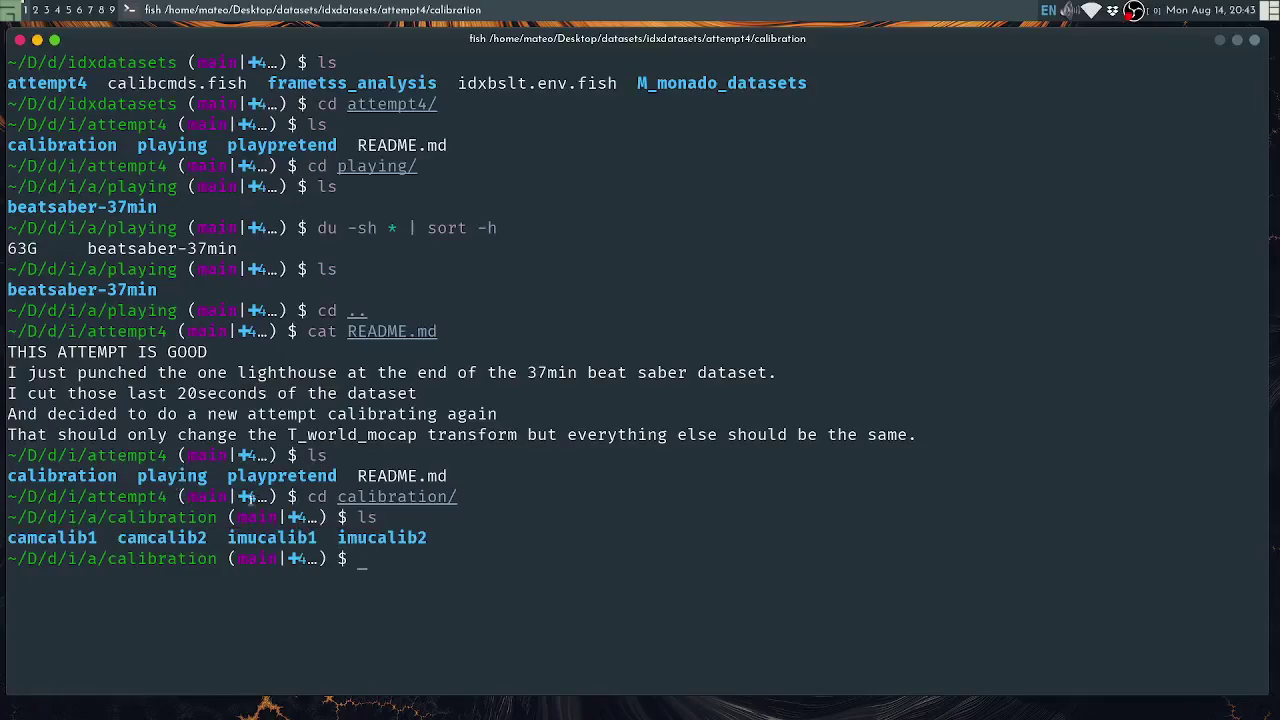
text(cd pla)
key(BackSpace)
key(BackSpace)
key(BackSpace)
key(BackSpace)
key(BackSpace)
key(BackSpace)
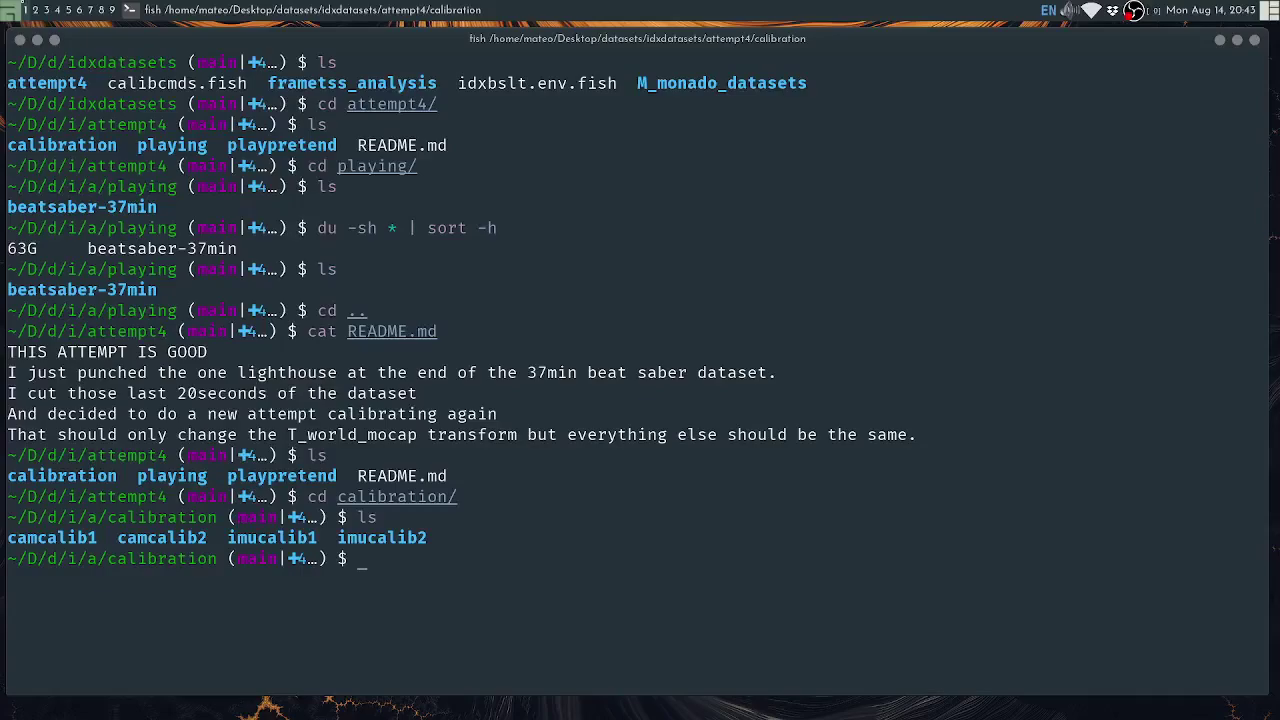
Clear the terminal in the calibration folder
key(ctrl+l)
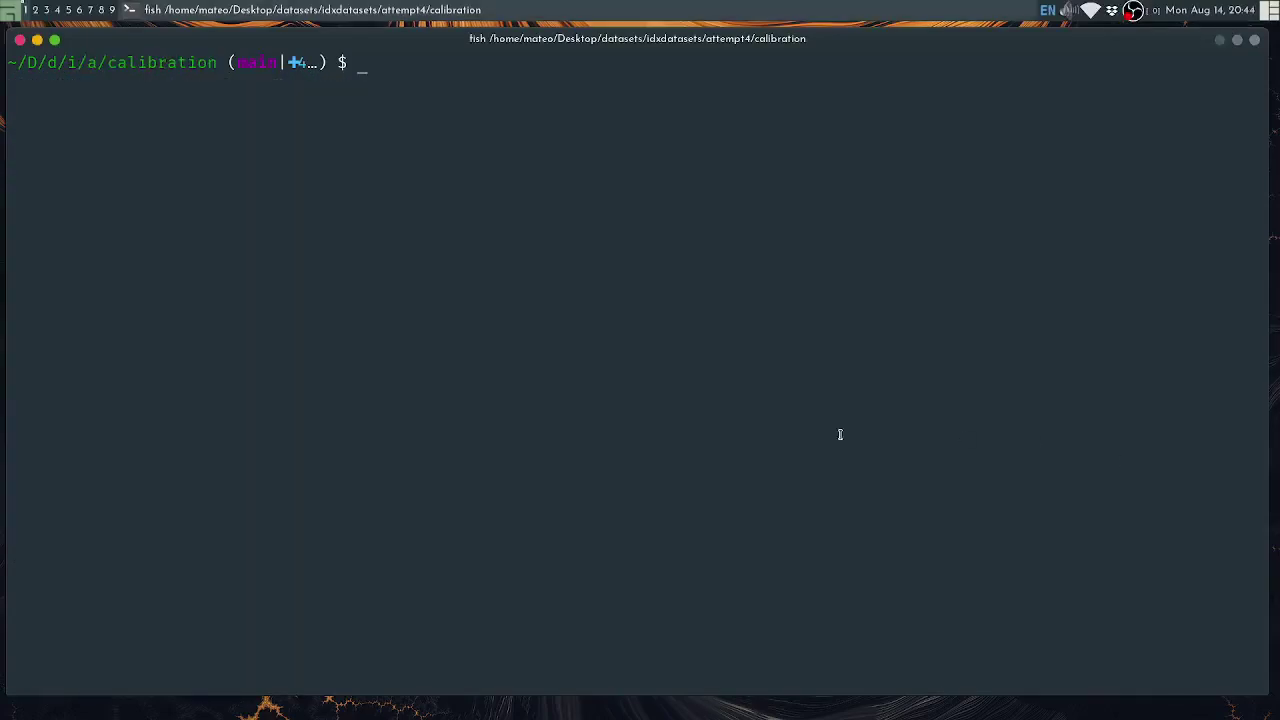
List the calibration folder's contents, and open Firefox on the second workspace
text(ls)
key(Return)
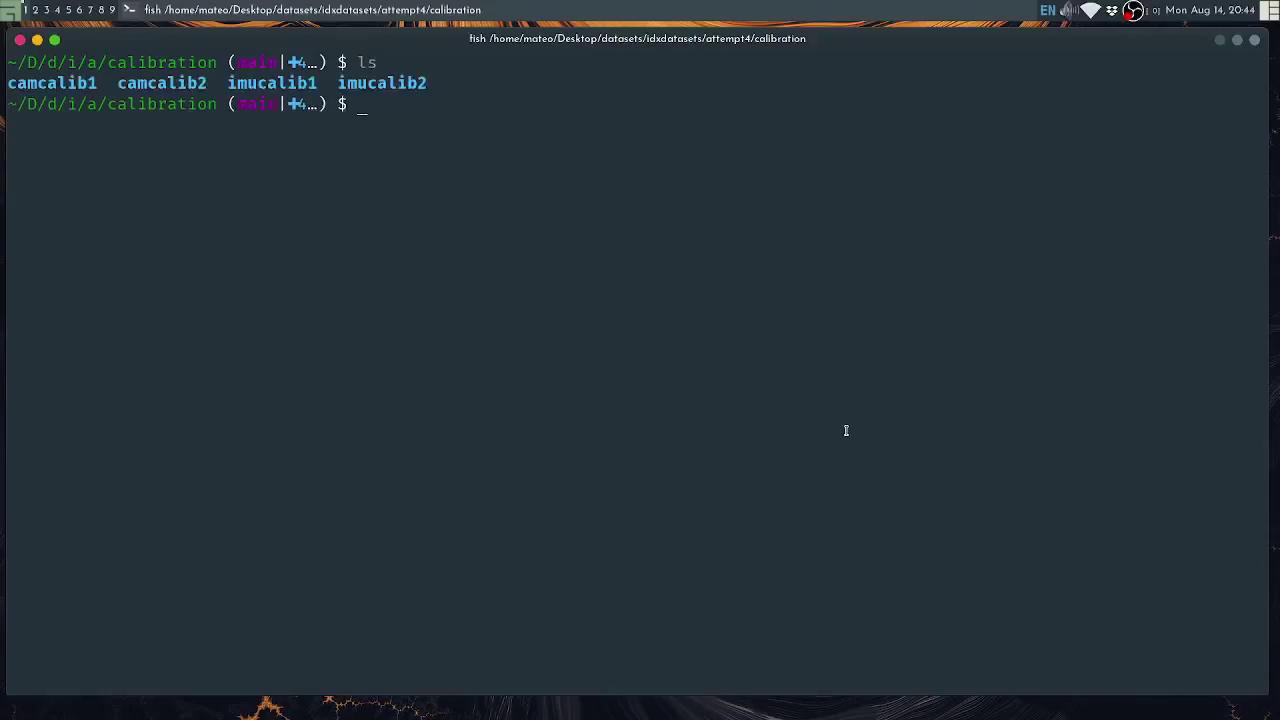
key(super+2)
key(super+p)
text(fir)
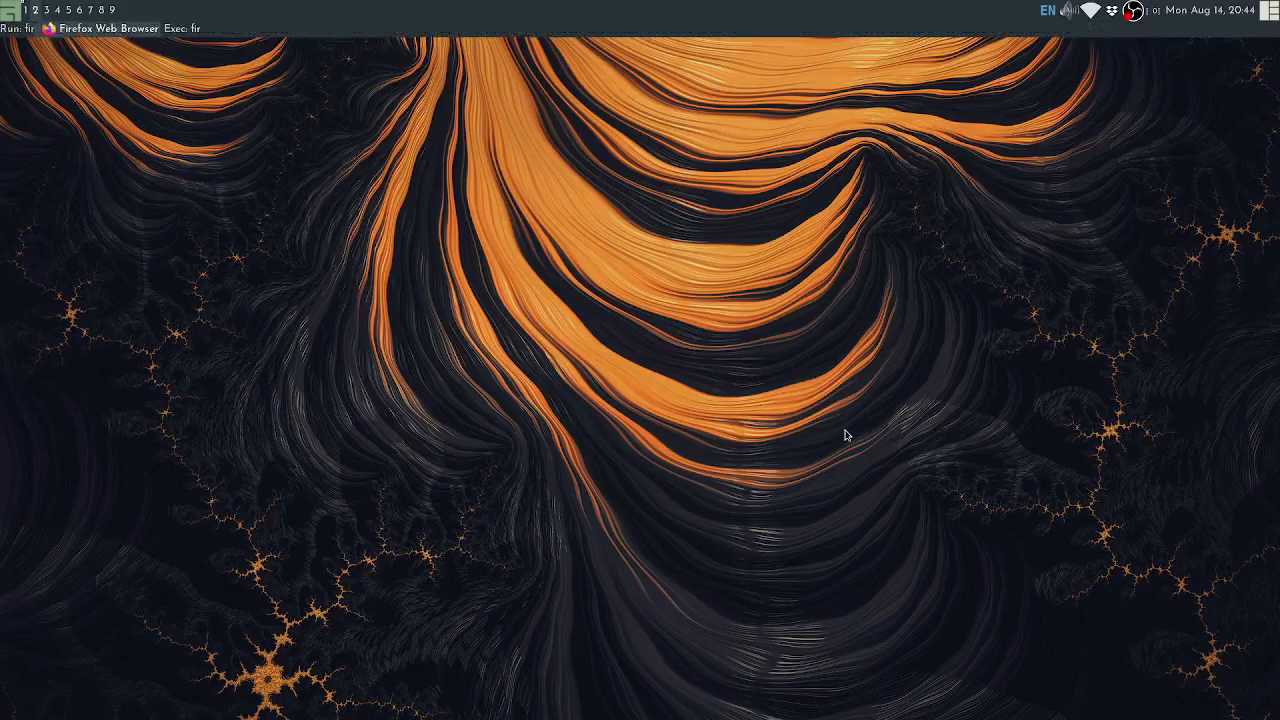
key(Return)
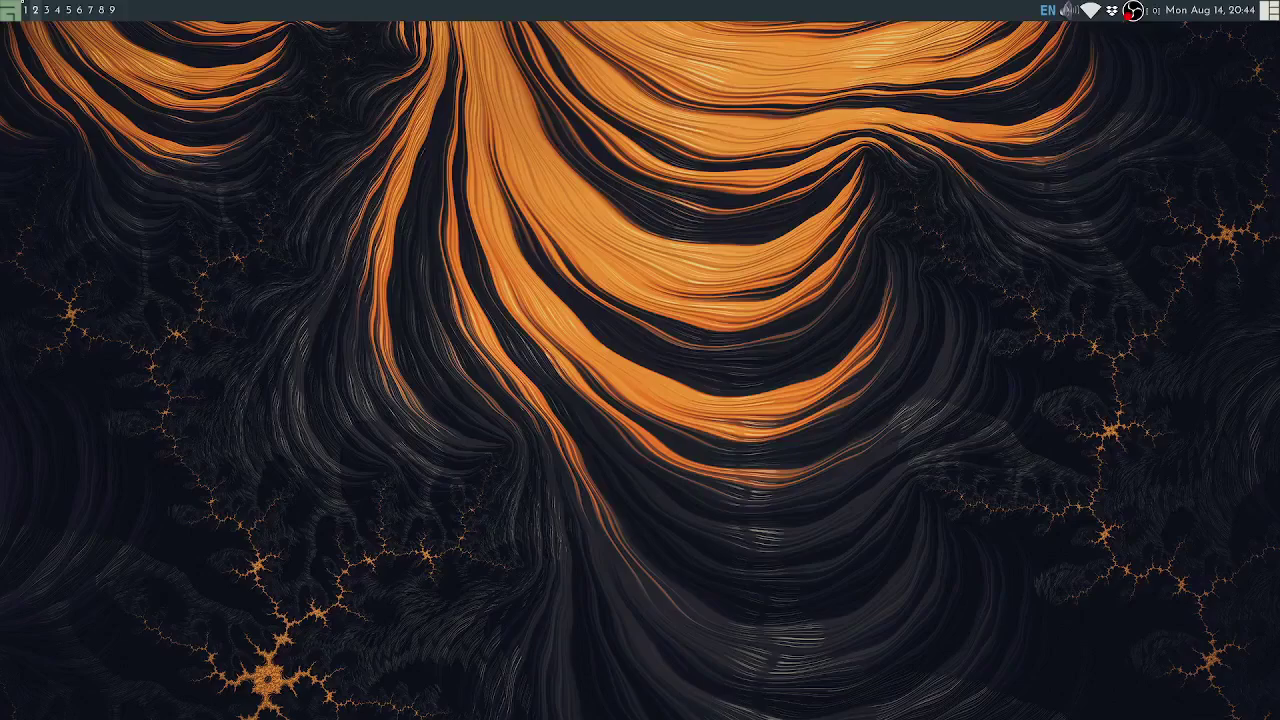
key(super+Left)
key(super+Left)
key(super+Left)
key(super+Left)
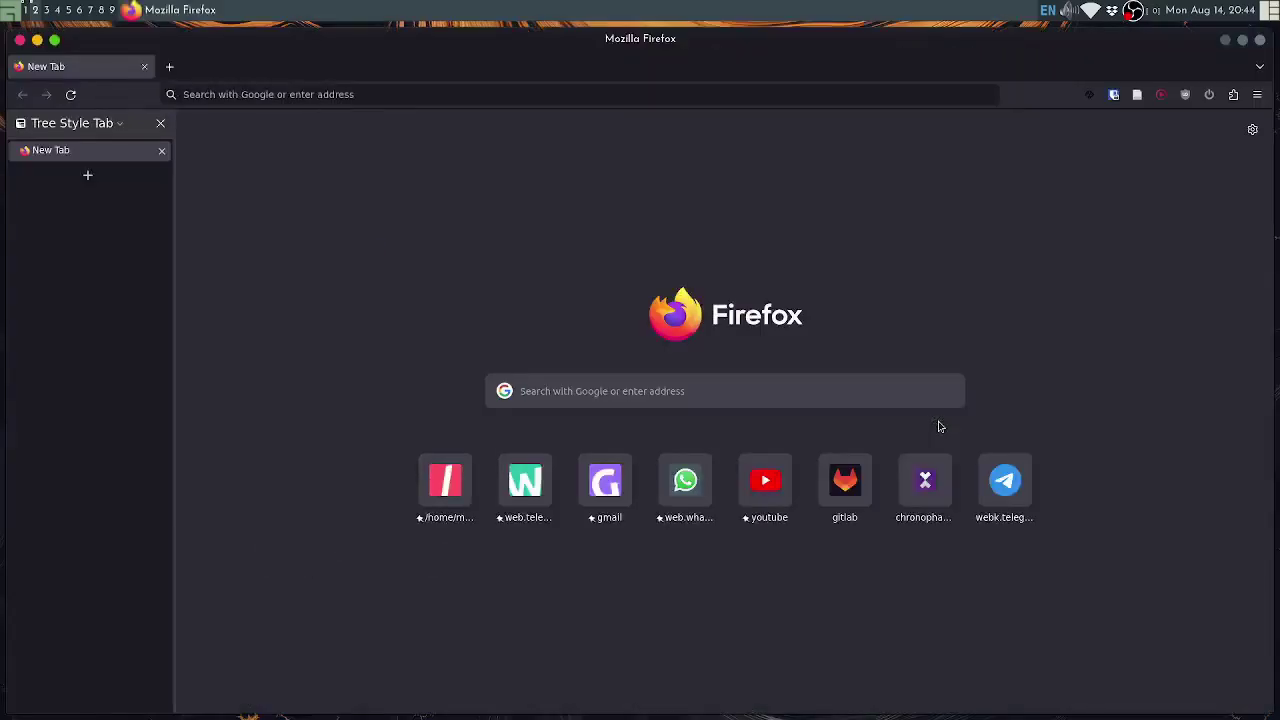
Open the presenter's basalt fork on gitlab.freedesktop.org in Firefox
key(ctrl+l)
text(basal)
key(Down)
key(Down)
key(Down)
key(Down)
key(Down)
key(Down)
key(Down)
key(Down)
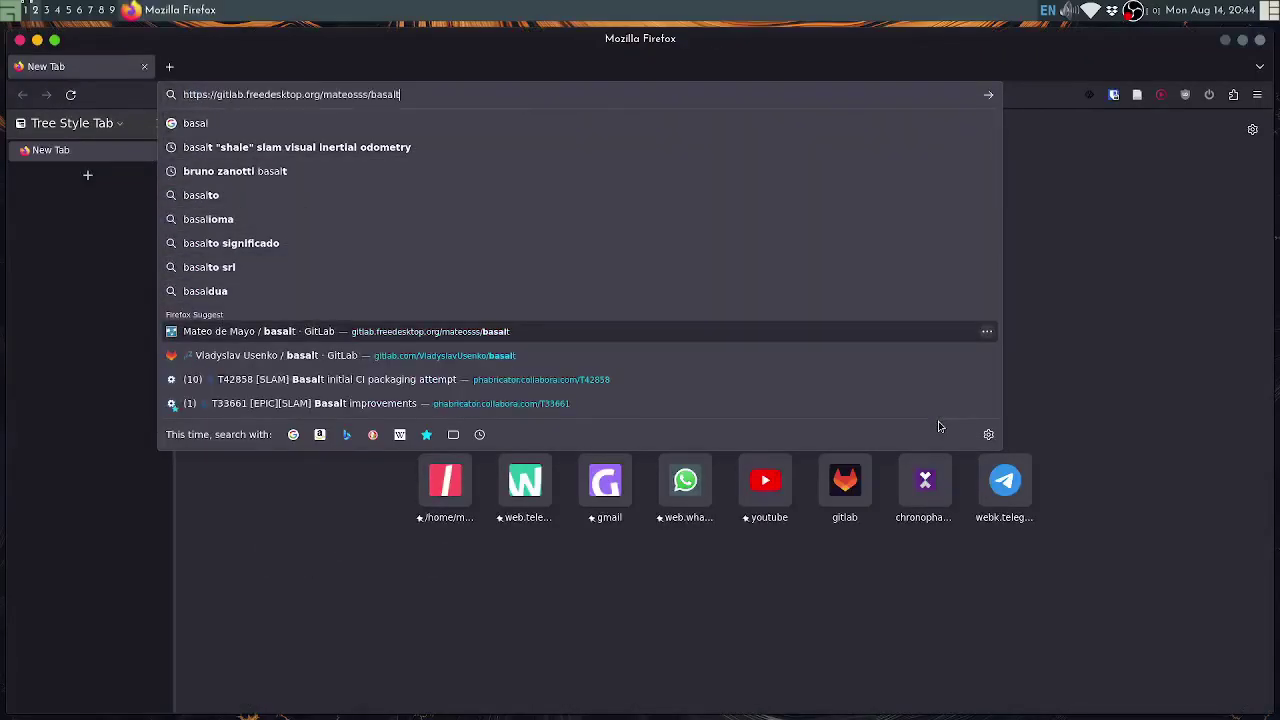
key(Down)
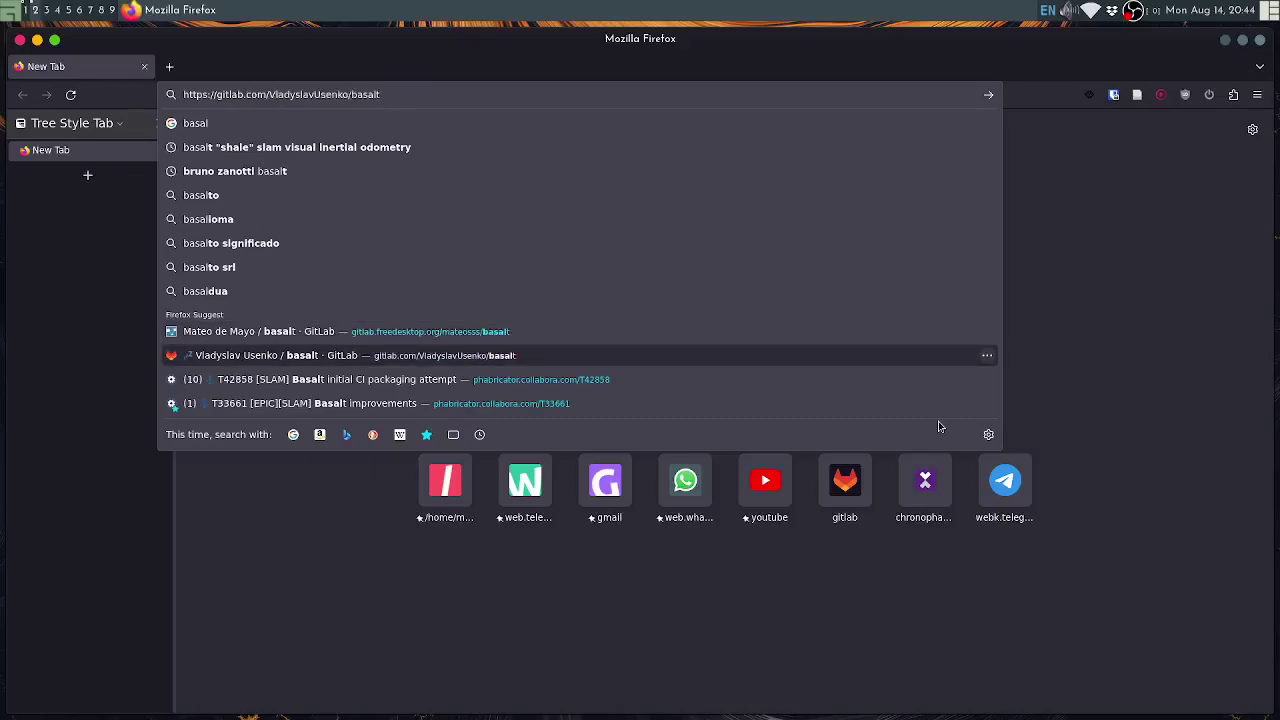
key(Up)
key(Return)
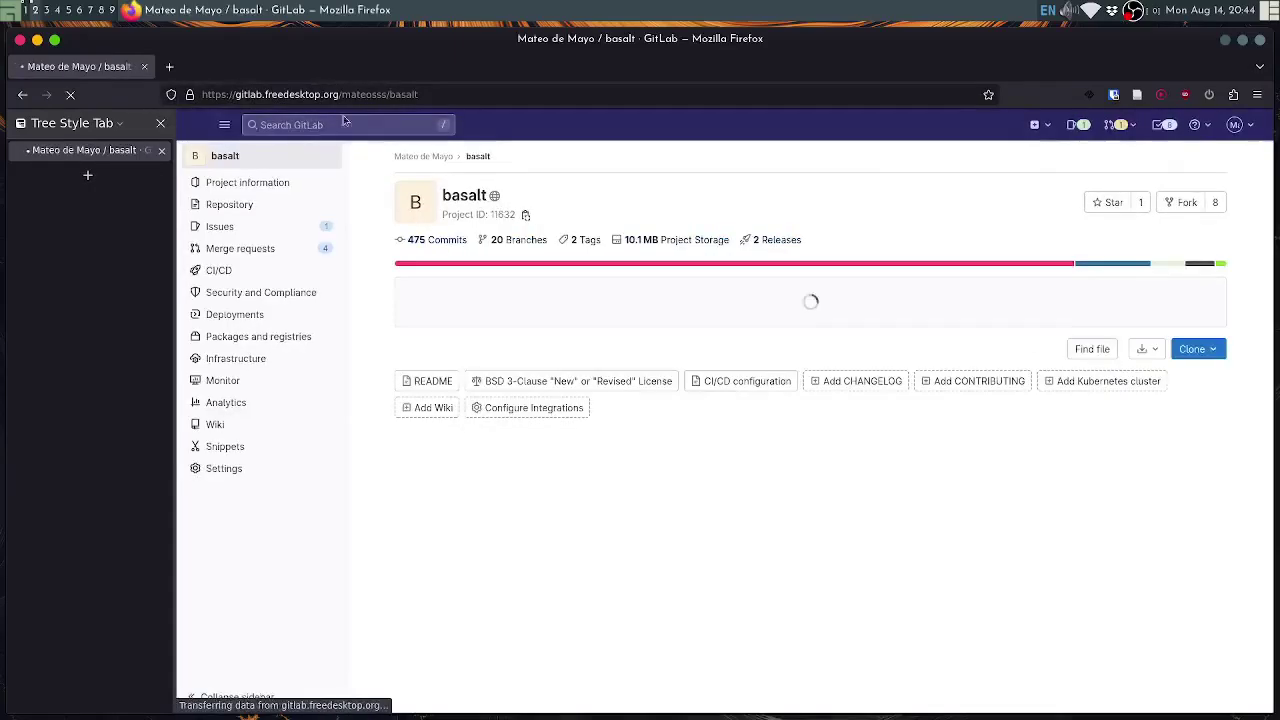
double_click(364, 94)
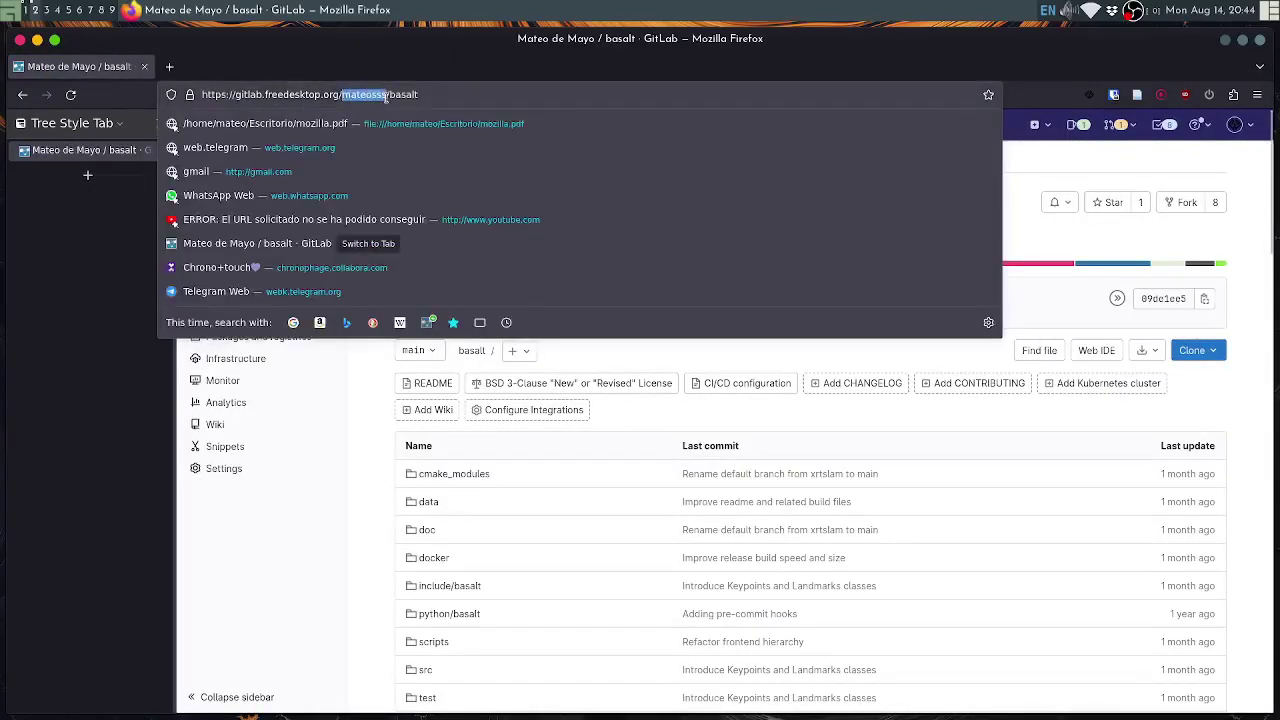
text(monado)
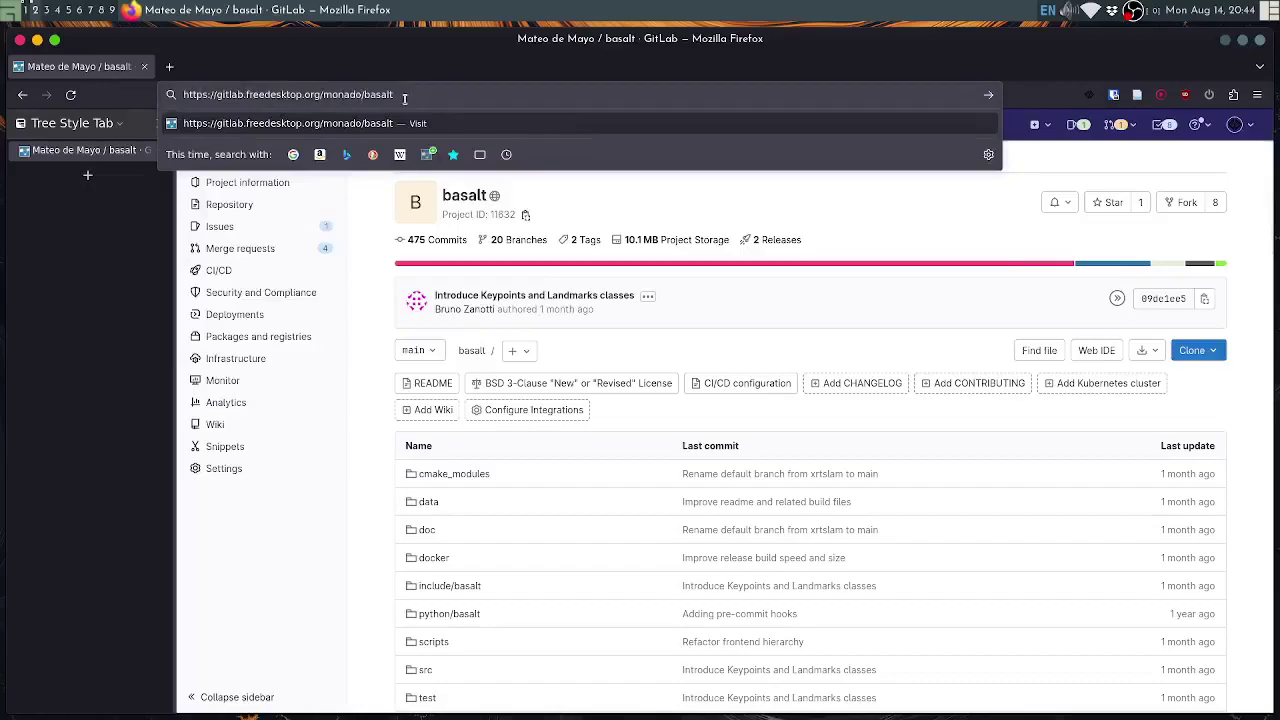
double_click(355, 94)
key(ctrl+z)
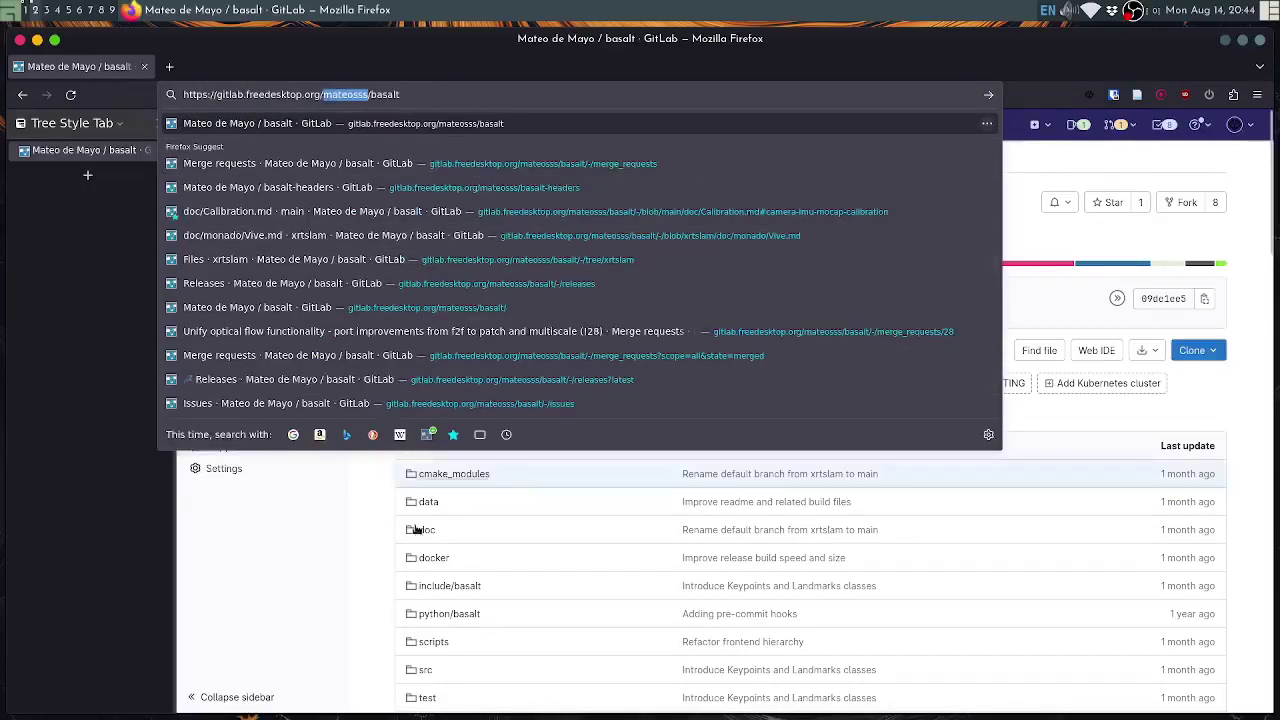
click(343, 423)
Open the doc folder of the basalt repository and its Calibration.md file
scroll(381, 449, down, 2)
scroll(381, 449, down, 10)
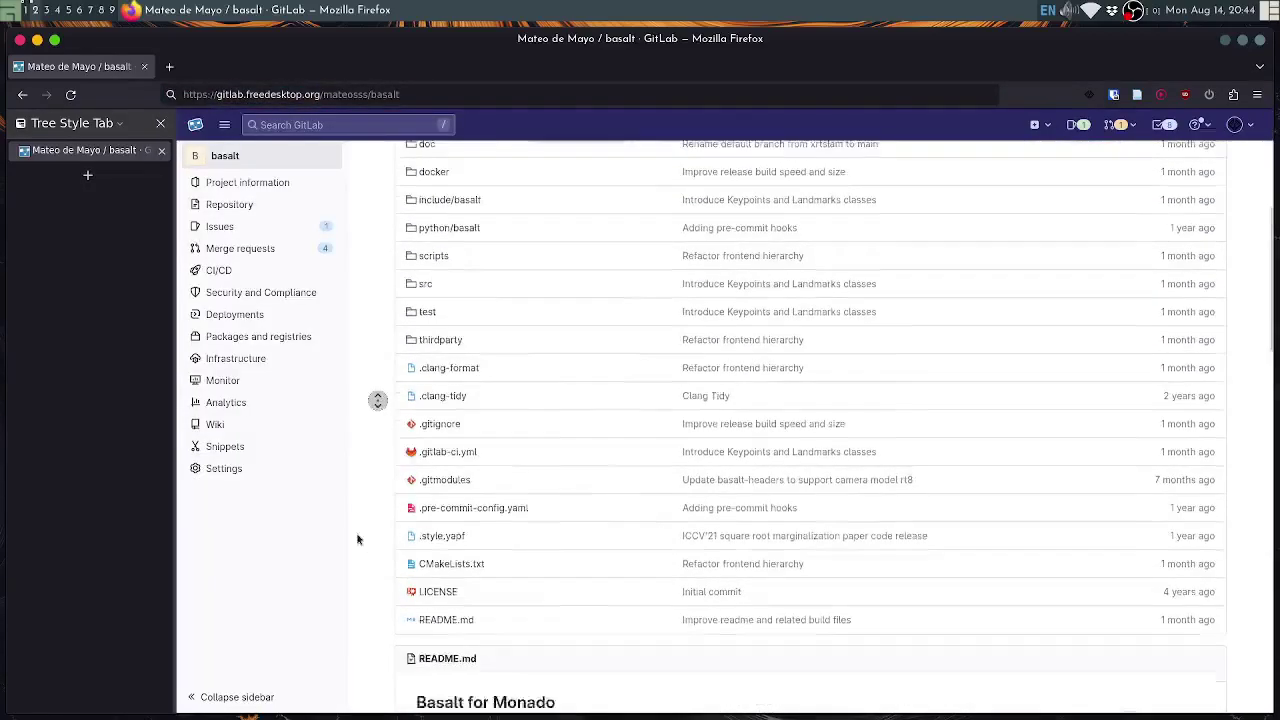
middle_click(358, 449)
middle_click(383, 309)
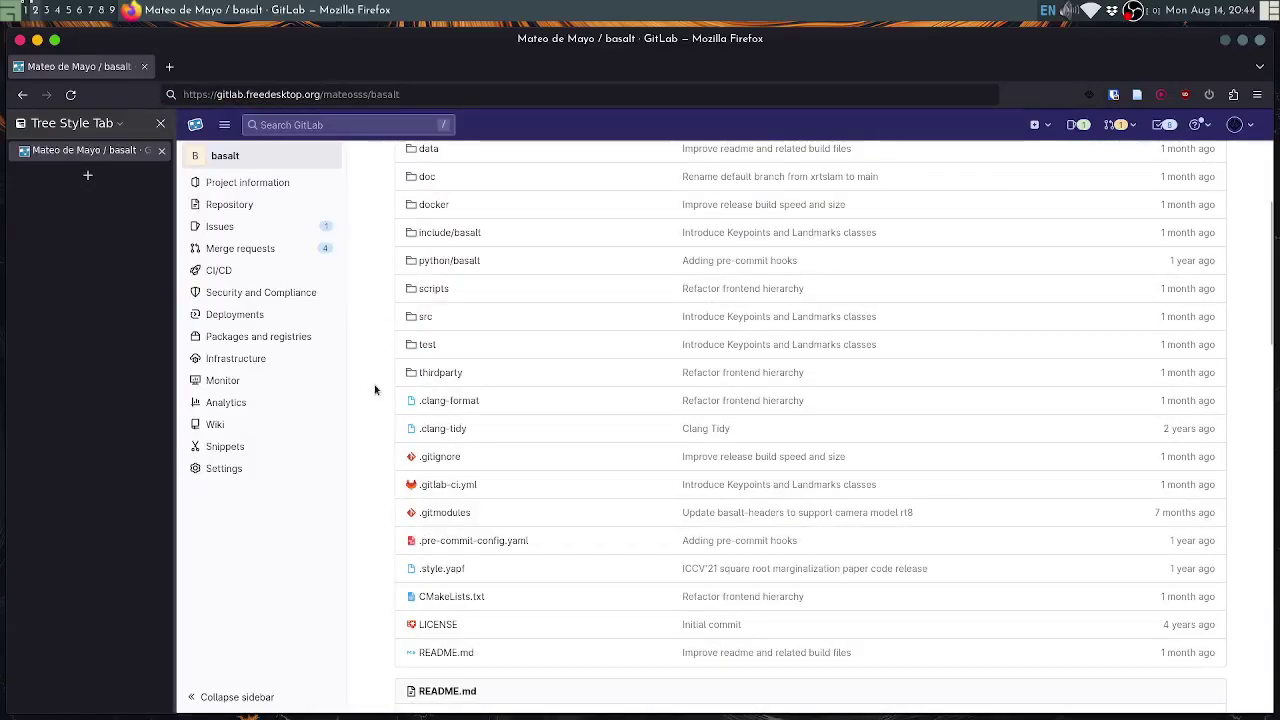
scroll(416, 352, up, 1)
click(412, 252)
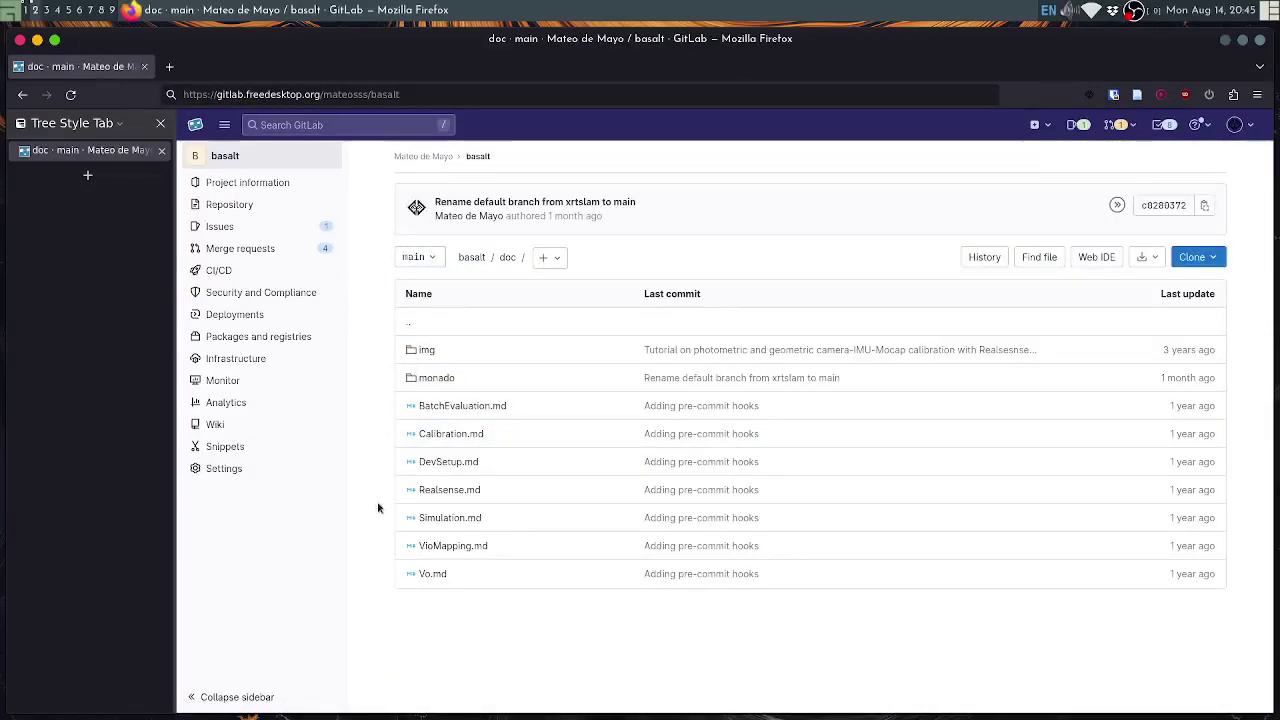
click(440, 434)
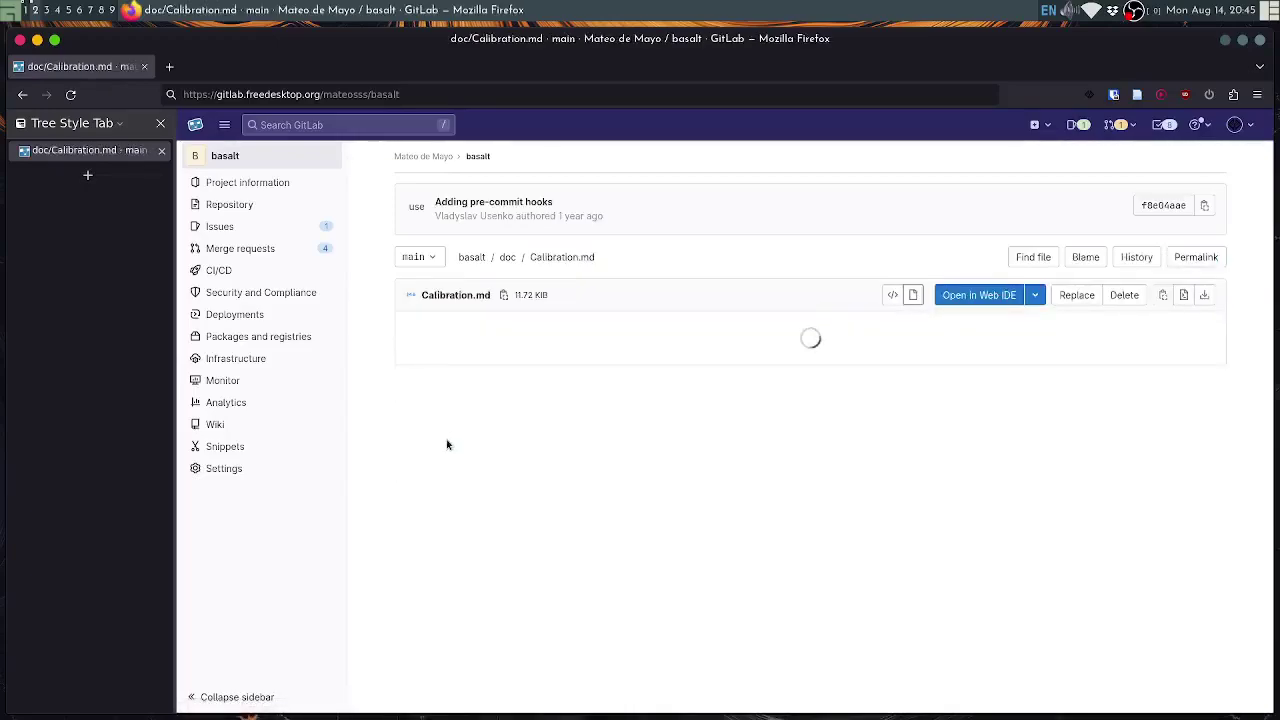
Look through the Camera calibration and Camera + IMU + Mocap calibration sections of Calibration.md
middle_click(370, 350)
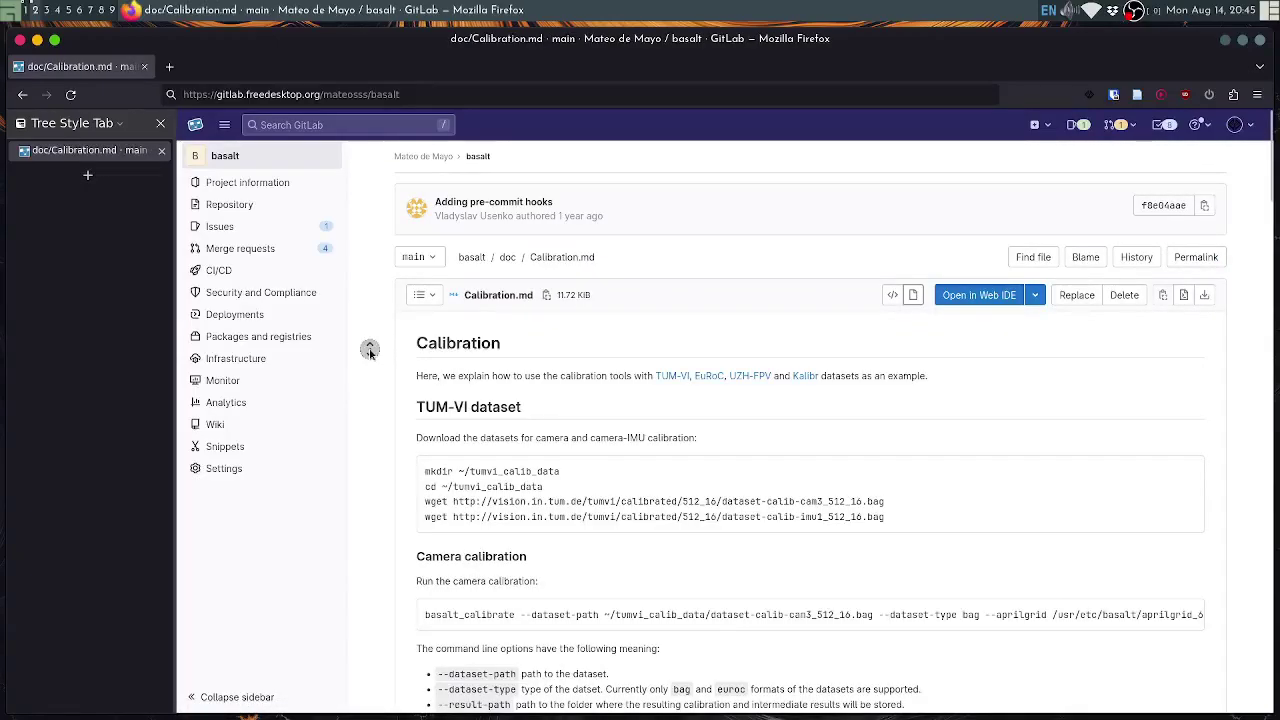
middle_click(372, 384)
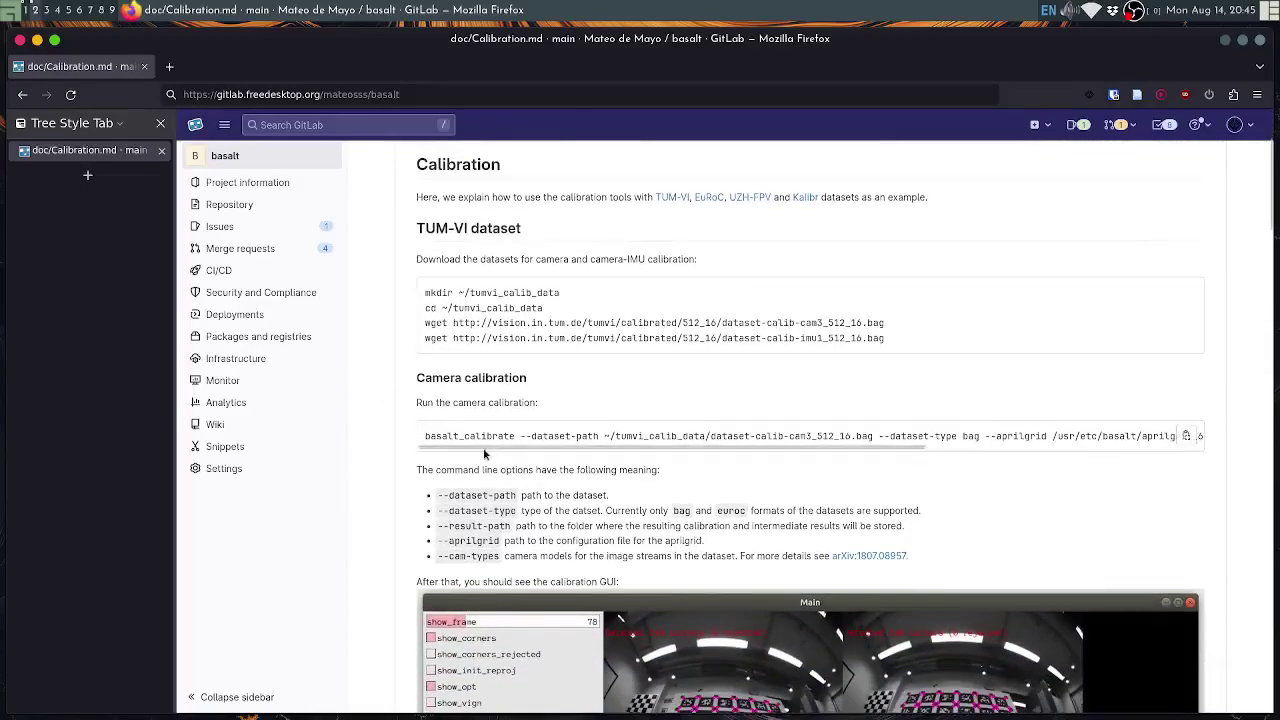
click(408, 377)
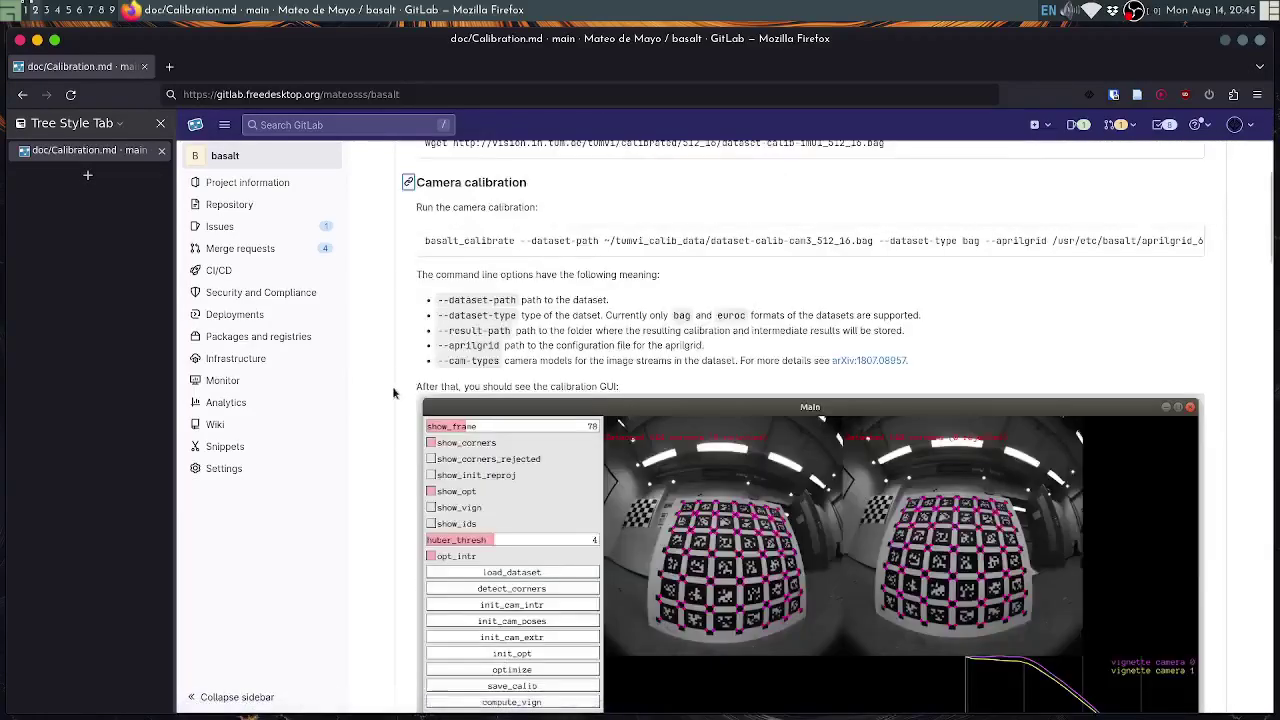
scroll(470, 247, down, 10)
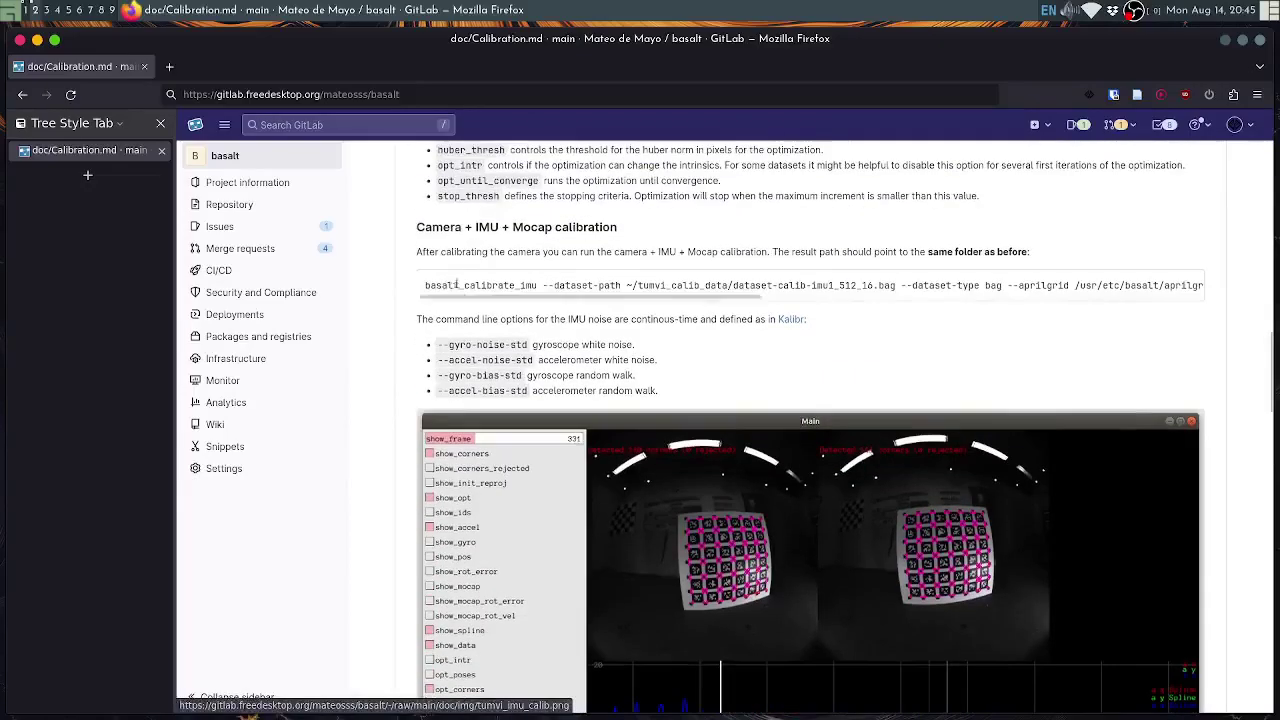
double_click(532, 227)
scroll(393, 336, up, 5)
scroll(393, 336, up, 10)
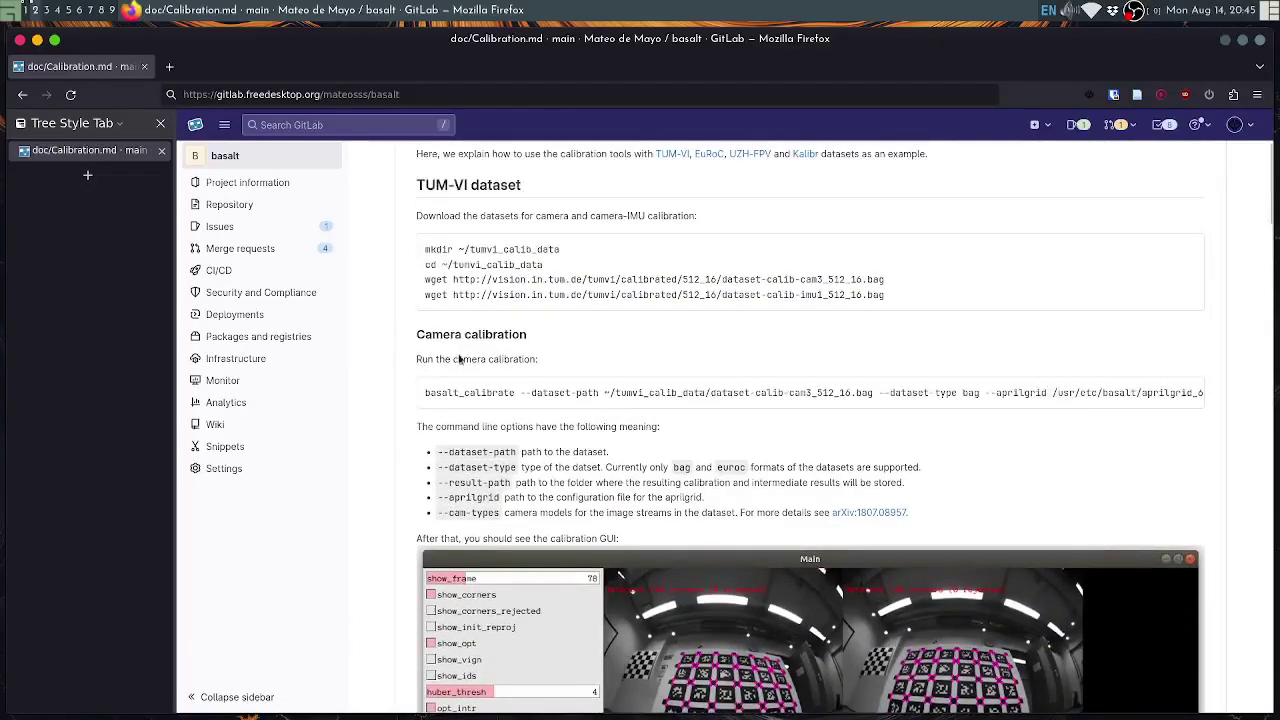
Copy the basalt_calibrate command from the Camera calibration section into the cleared terminal
double_click(483, 393)
click(483, 393)
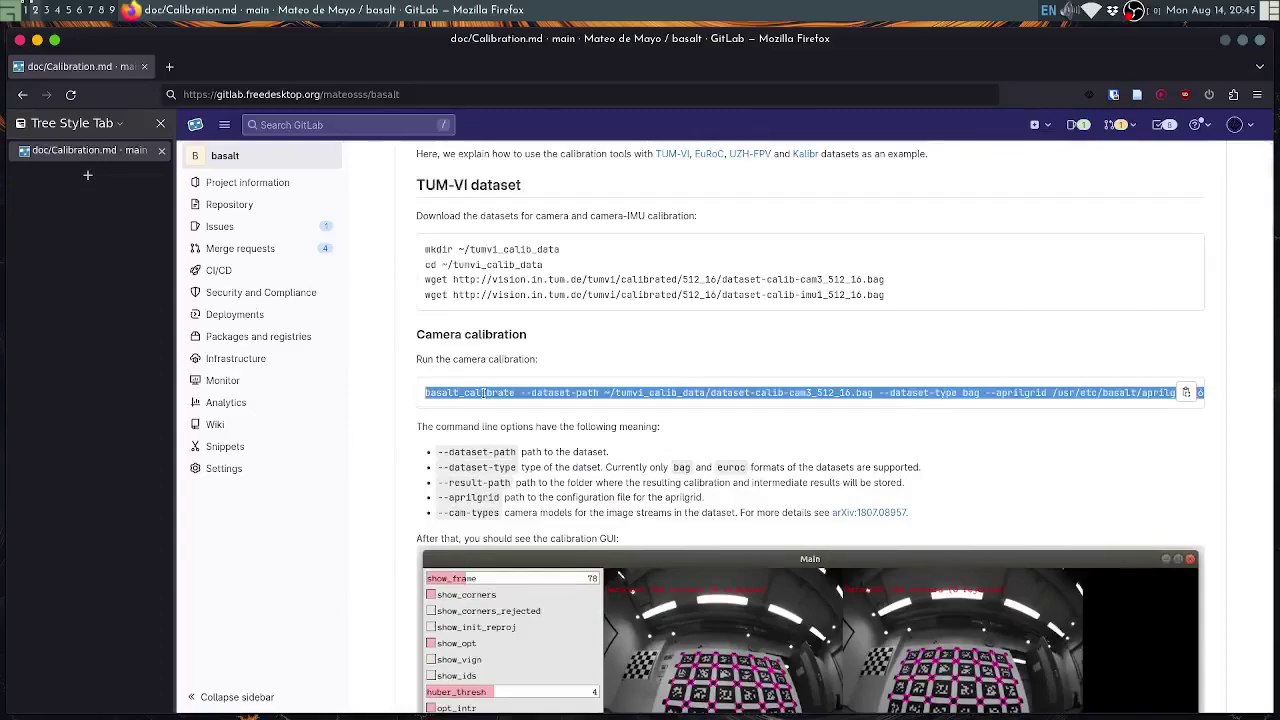
key(alt+Tab)
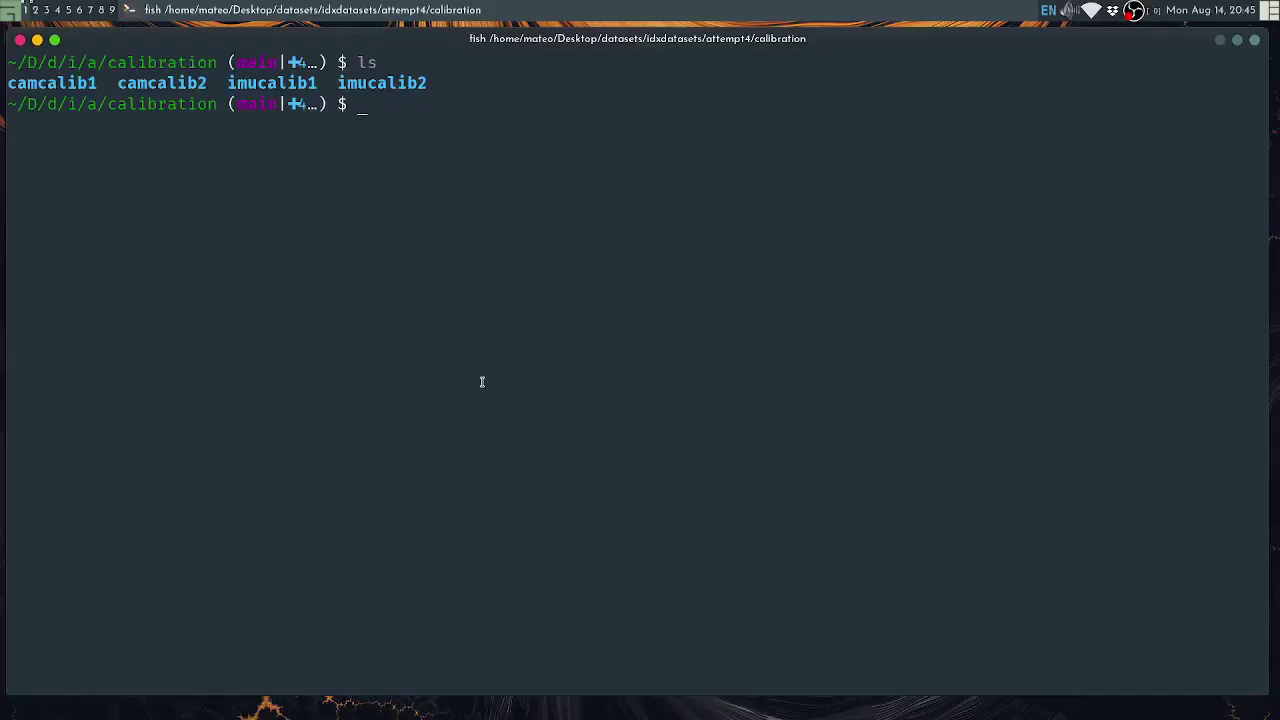
key(ctrl+l)
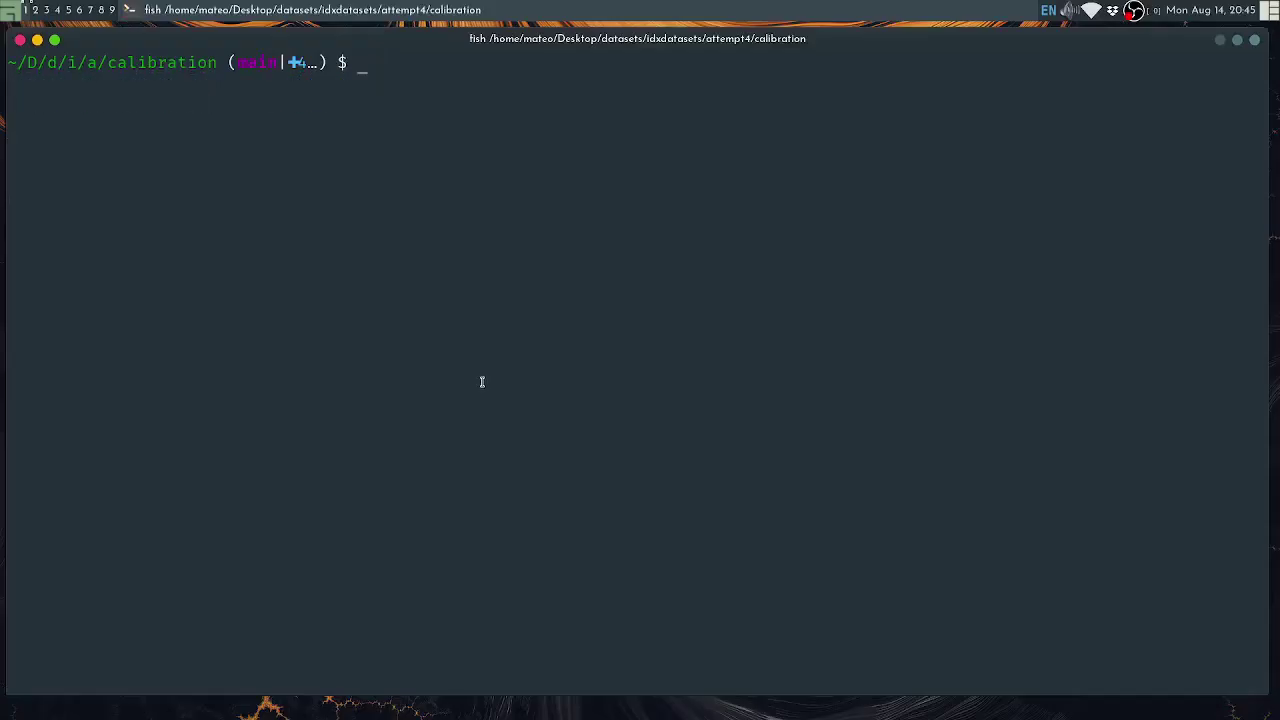
text(basalt_calibrate --dataset-path ~/tumvi_calib_data/dataset-calib-cam3_512_16.bag --dataset-type bag --aprilgrid /usr/etc/basalt/aprilgrid_6x6.json --result-path ~/tumvi_calib_result/ --cam-types ds ds)
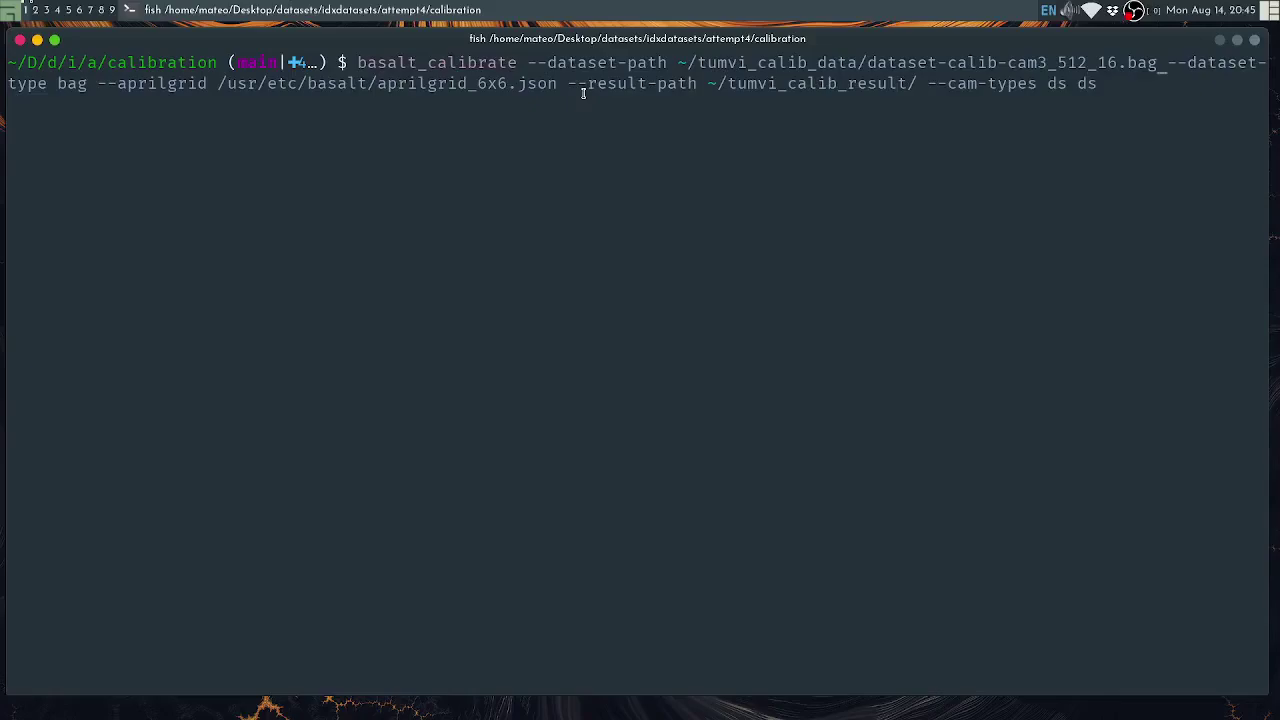
Replace the --dataset-path value of the basalt_calibrate command with camcalib1
key(BackSpace)
key(BackSpace)
key(BackSpace)
key(BackSpace)
key(BackSpace)
key(BackSpace)
key(BackSpace)
key(BackSpace)
key(BackSpace)
key(BackSpace)
key(BackSpace)
key(BackSpace)
key(BackSpace)
key(BackSpace)
key(BackSpace)
key(BackSpace)
key(BackSpace)
key(BackSpace)
key(BackSpace)
key(BackSpace)
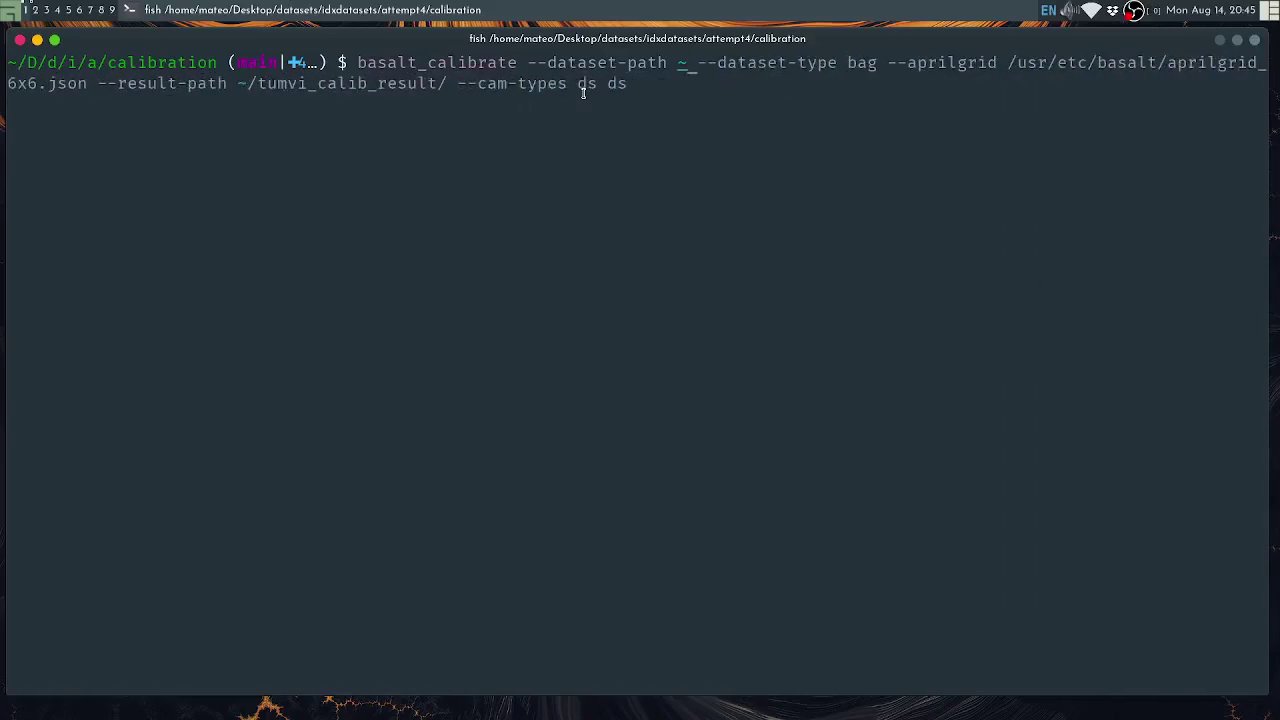
text(cam)
key(Tab)
text(1)
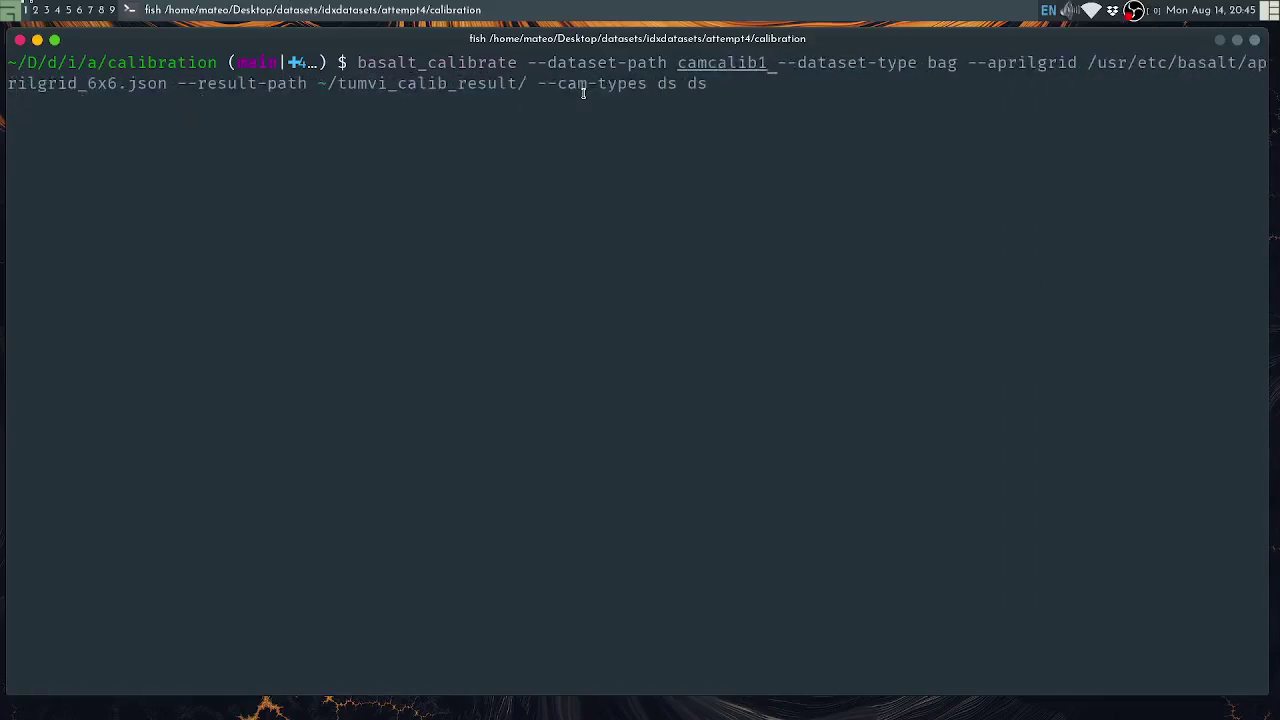
Change the command's --dataset-type value to euroc
key(alt+f)
key(BackSpace)
key(BackSpace)
key(BackSpace)
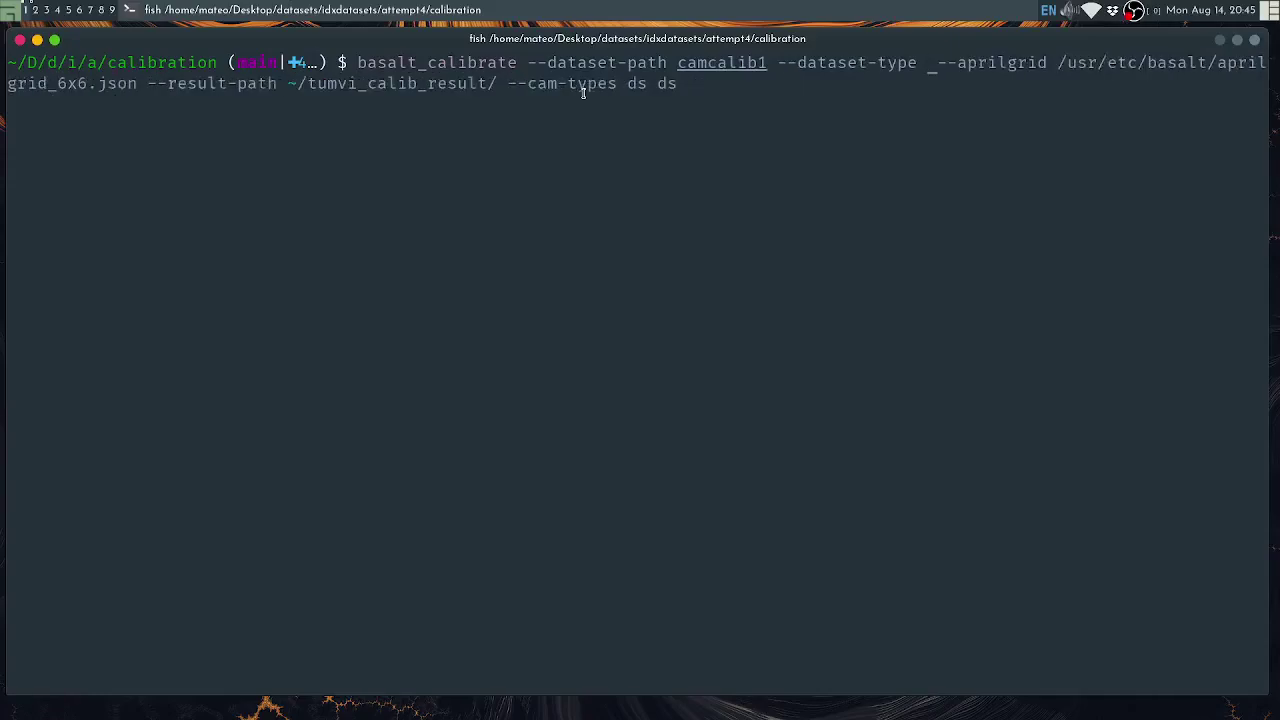
text(euroc)
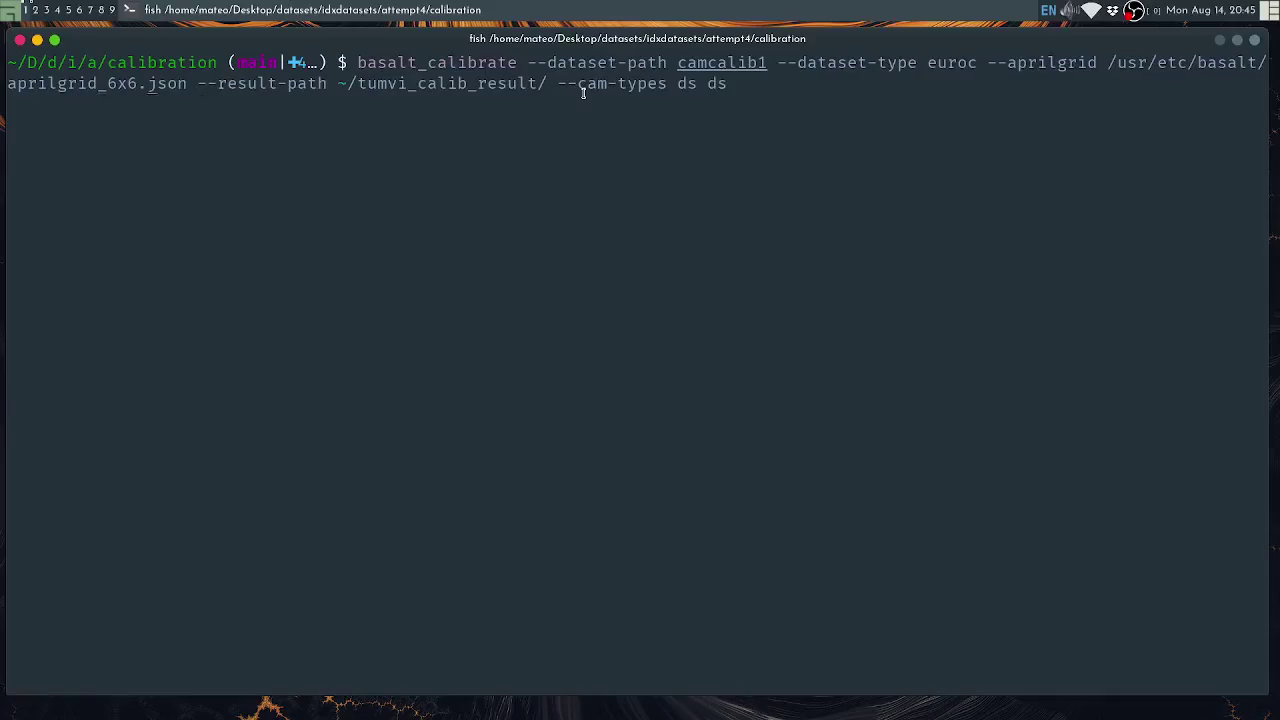
Remove the aprilgrid_6x6.json path after the --aprilgrid option, leaving its value empty
key(BackSpace)
key(BackSpace)
key(BackSpace)
key(BackSpace)
key(BackSpace)
key(BackSpace)
key(BackSpace)
key(BackSpace)
key(BackSpace)
key(BackSpace)
key(BackSpace)
key(BackSpace)
key(BackSpace)
key(BackSpace)
key(BackSpace)
key(BackSpace)
key(BackSpace)
key(BackSpace)
key(BackSpace)
key(BackSpace)
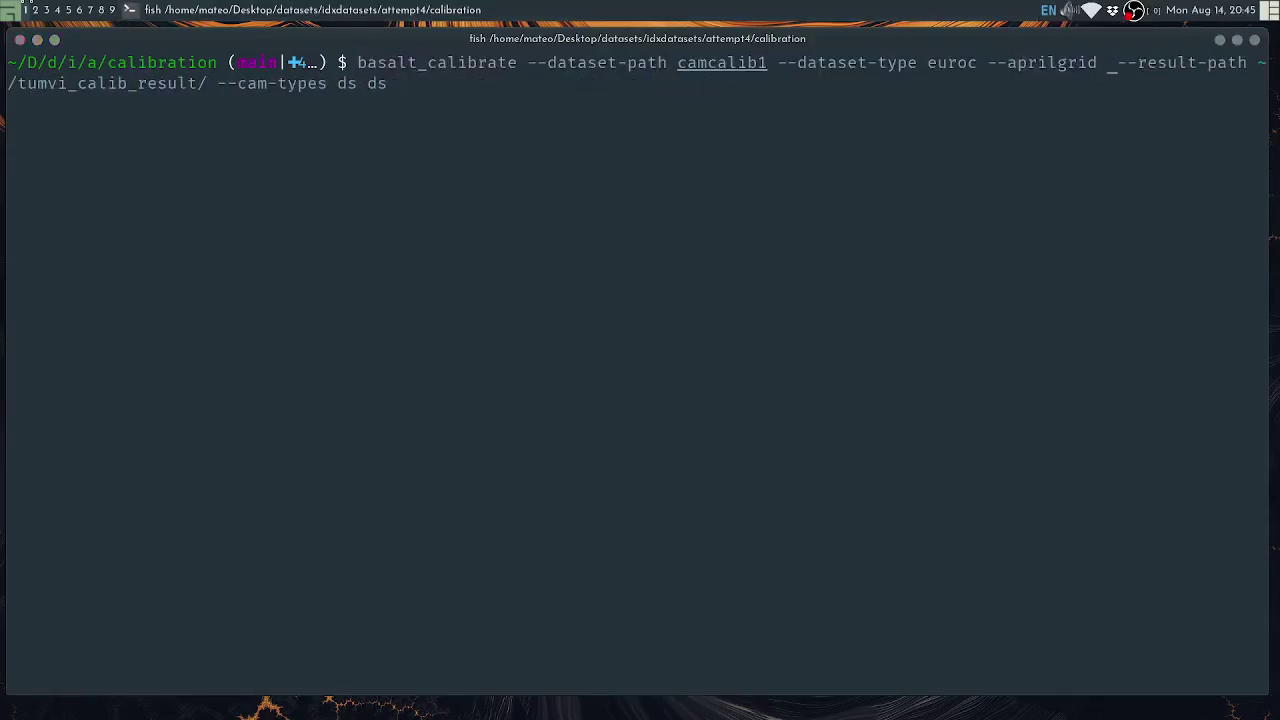
click(837, 194)
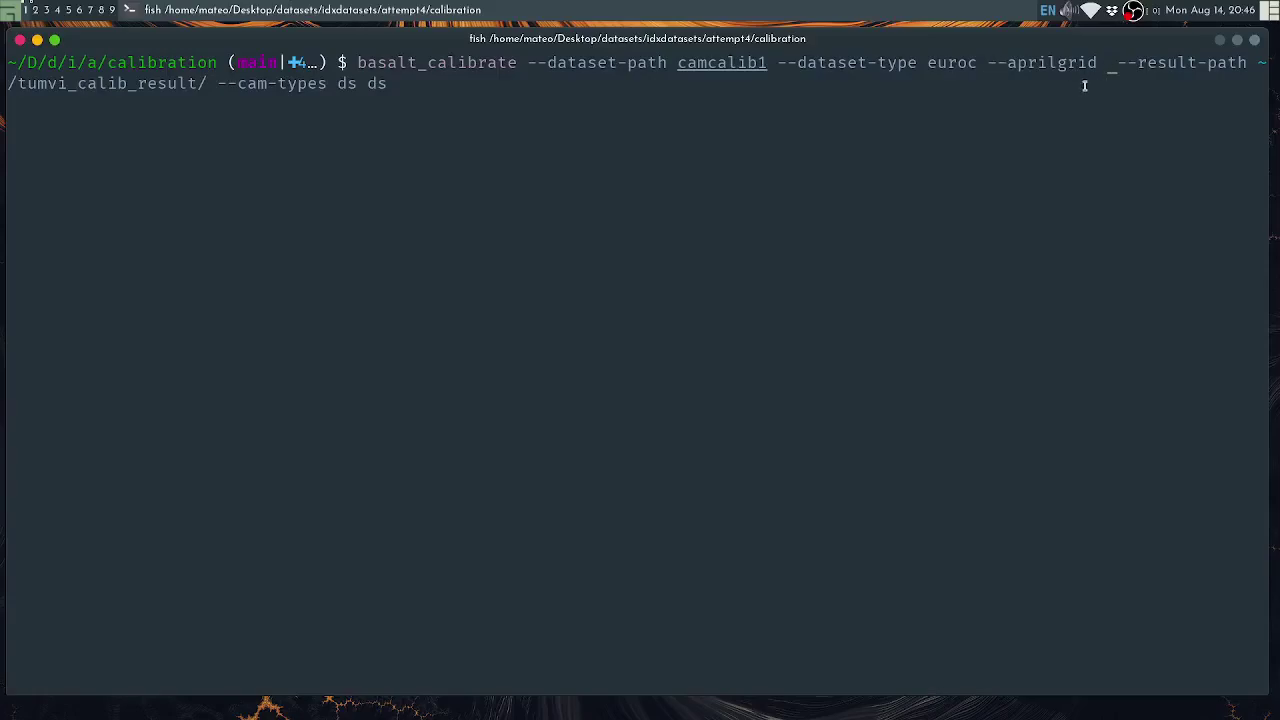
Open the basalt repository in a new Firefox tab, select /usr/local/etc/basalt in its Usage section's standalone command, and return to the terminal
click(35, 10)
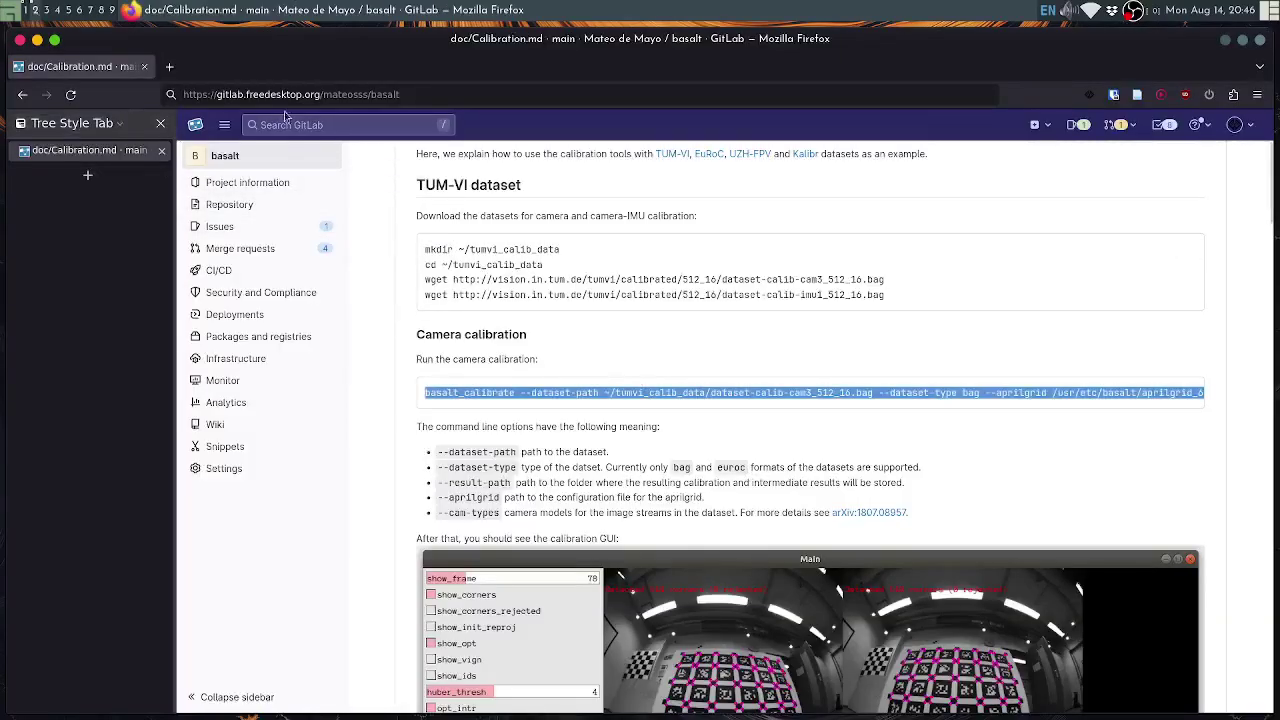
click(372, 98)
key(alt+Return)
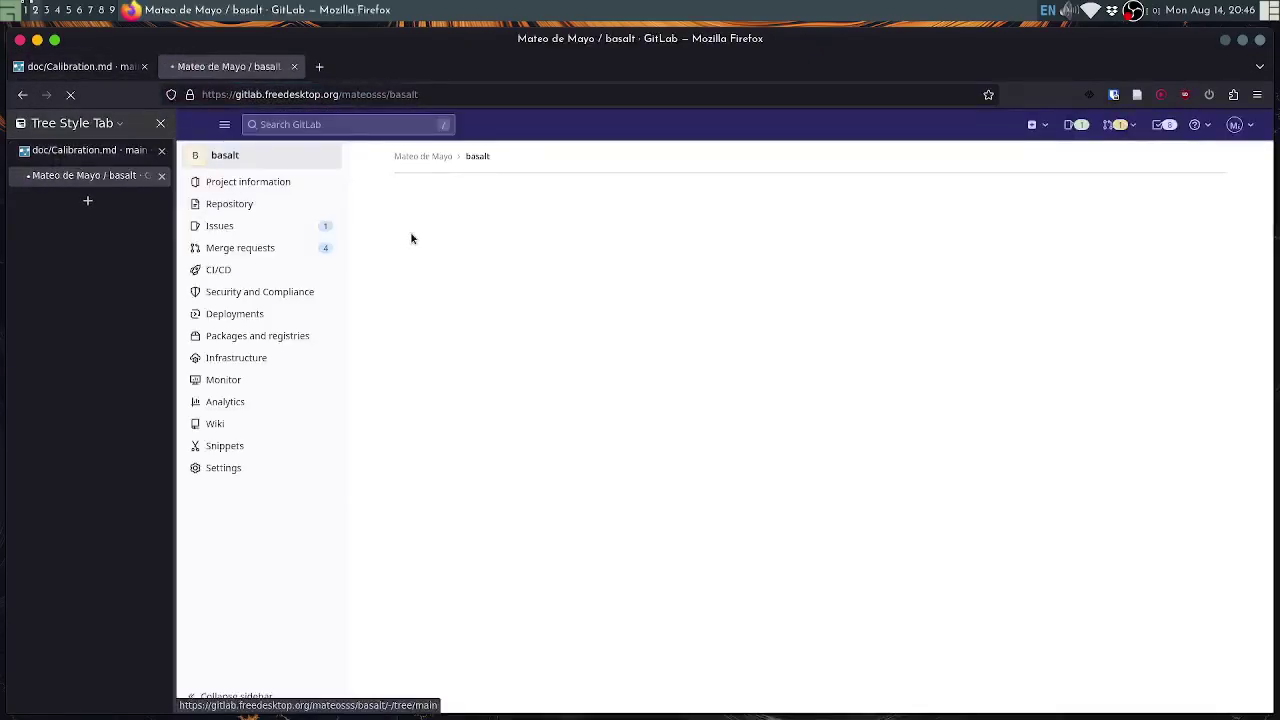
scroll(407, 372, down, 3)
scroll(407, 372, down, 10)
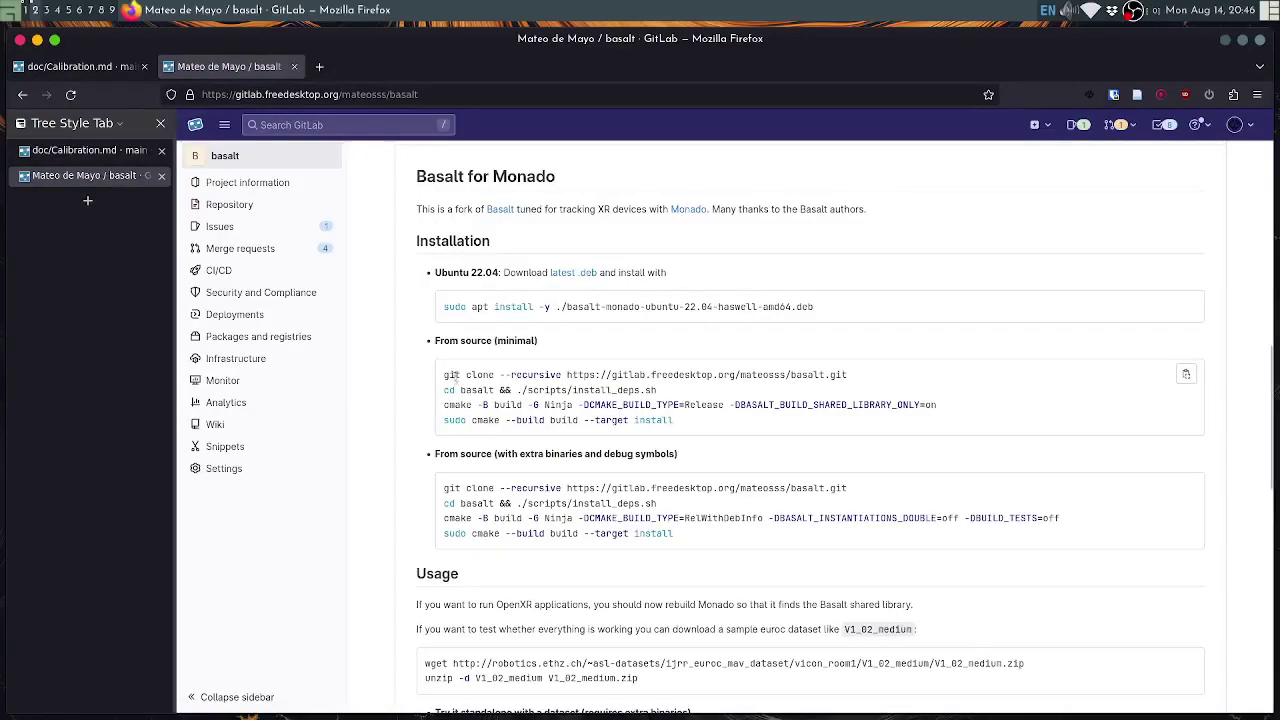
scroll(485, 437, down, 6)
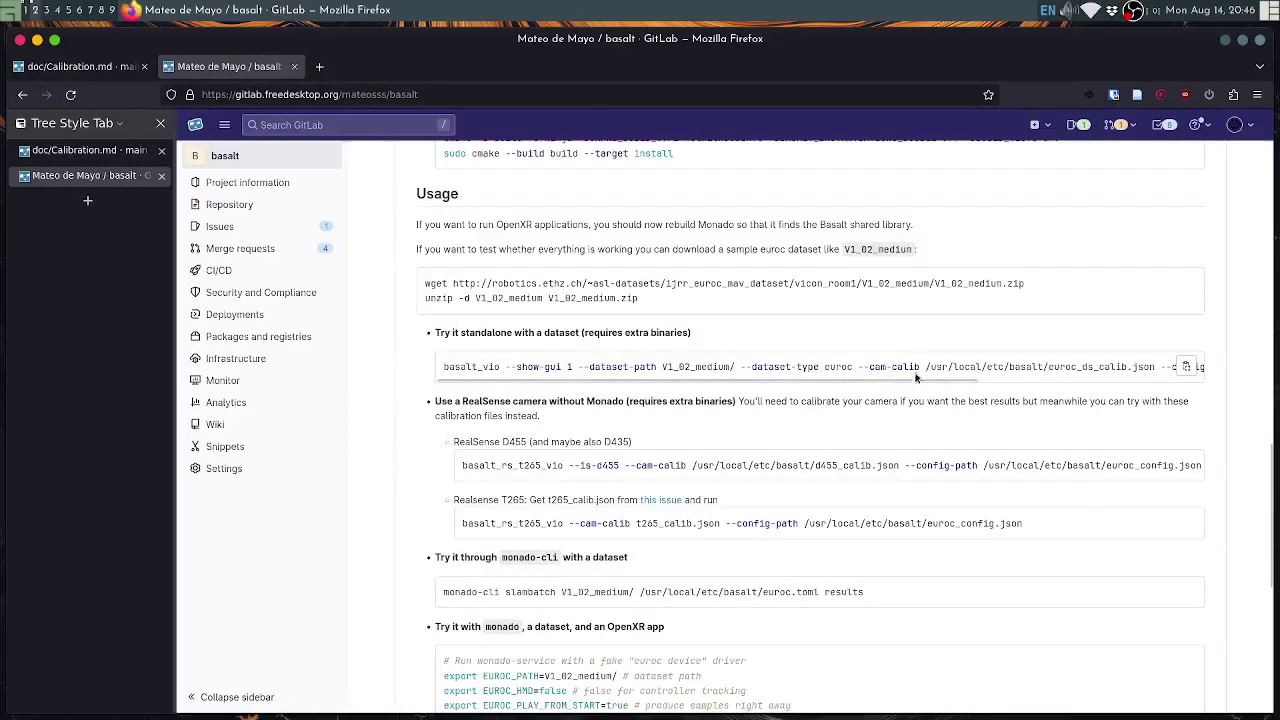
drag(926, 368, 1046, 373)
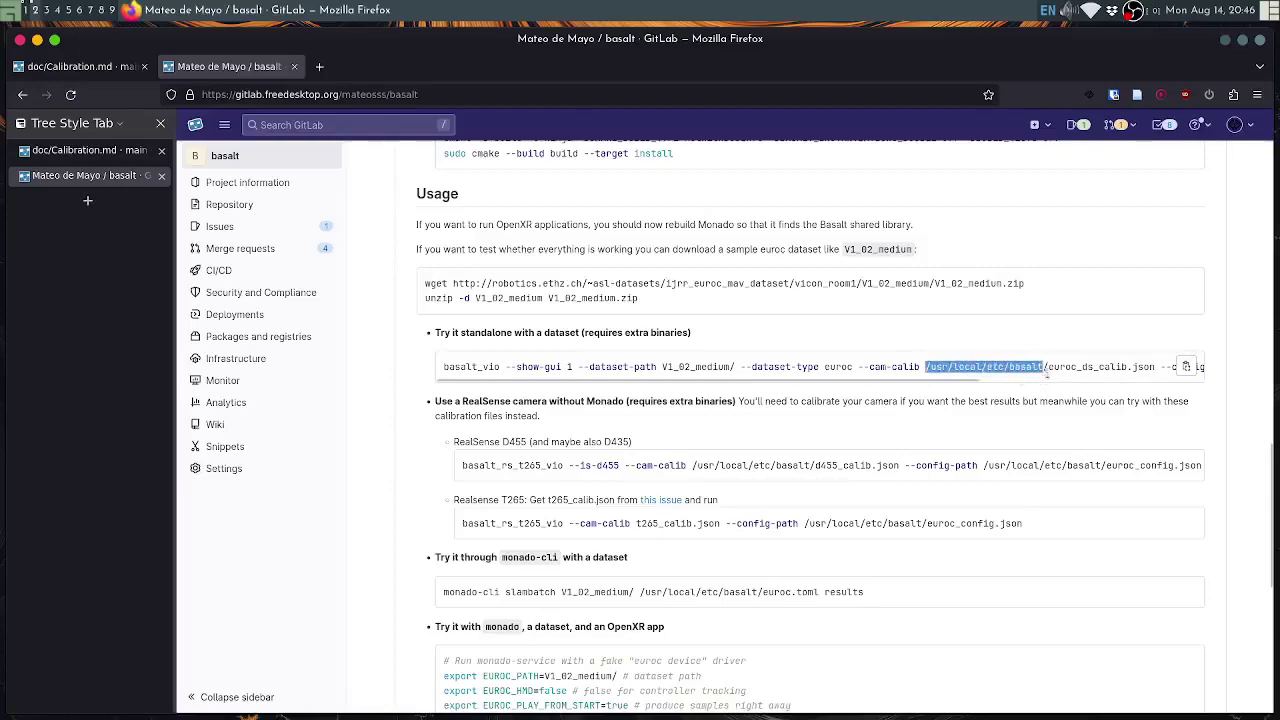
key(super+1)
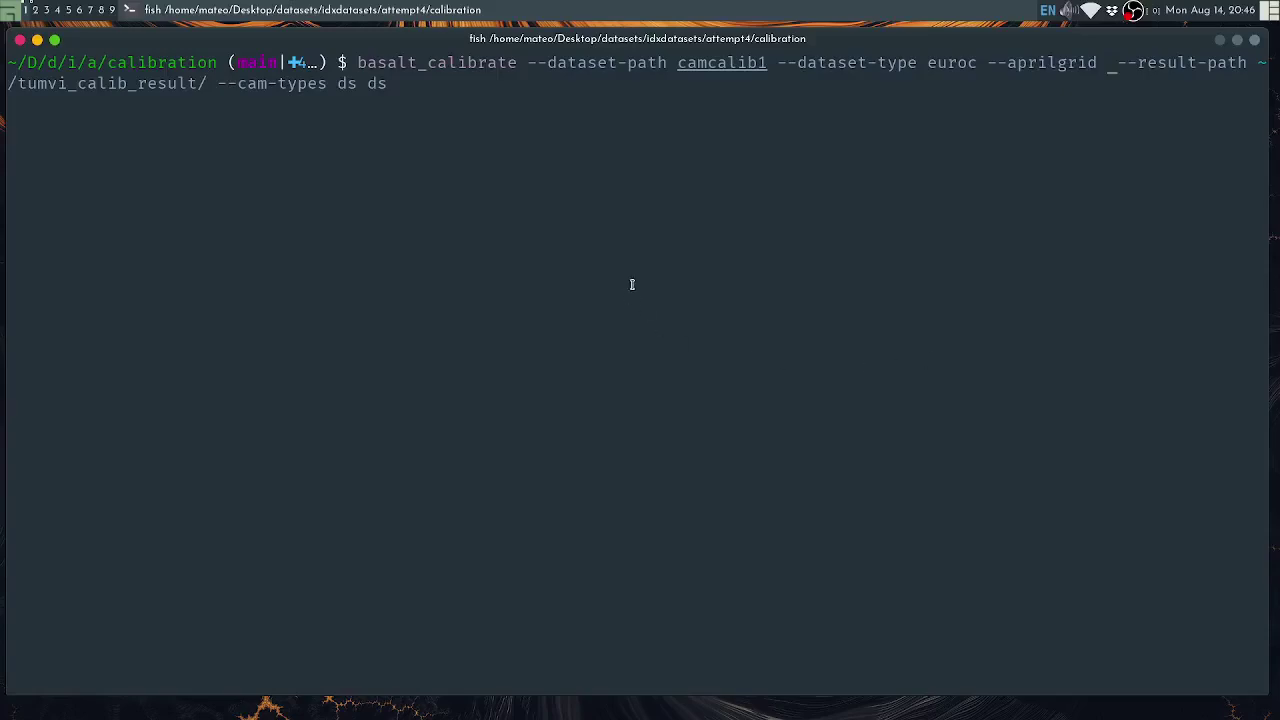
Set the --aprilgrid value of the basalt_calibrate command to $bsltinstall/etc/basalt/aprilgrid_6x6.json
text($bsltinstall)
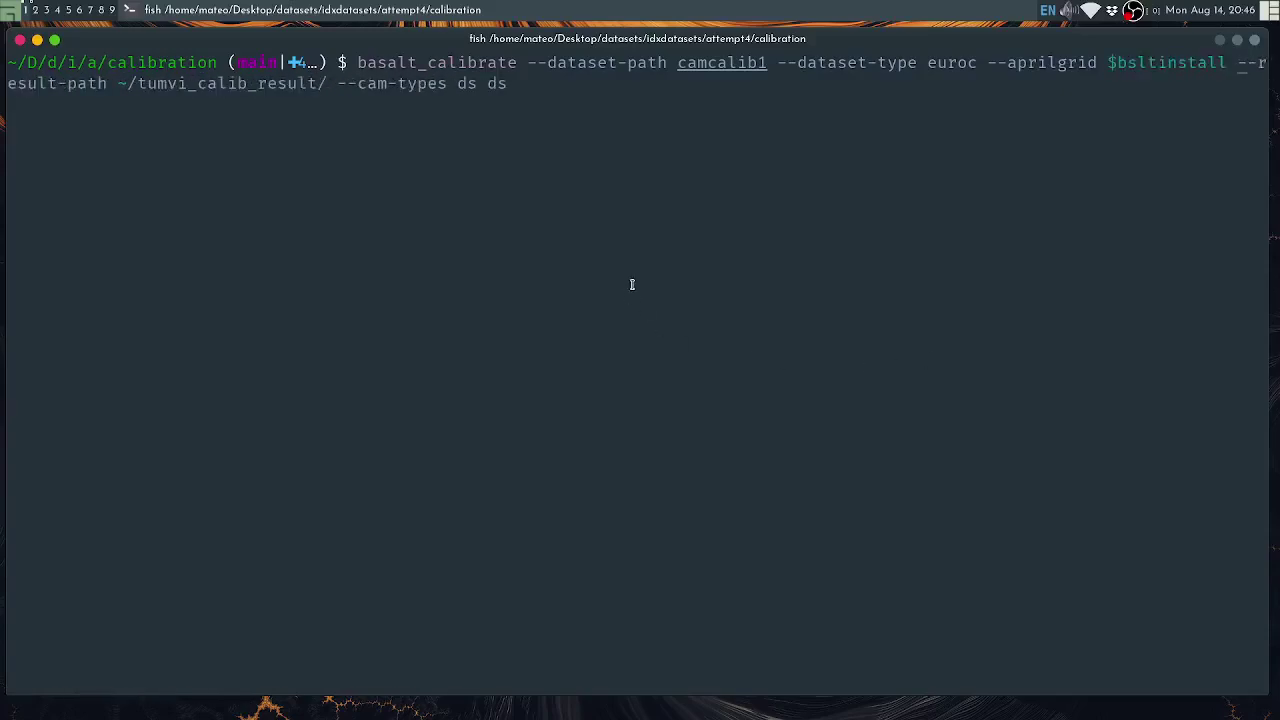
text(/)
key(Tab)
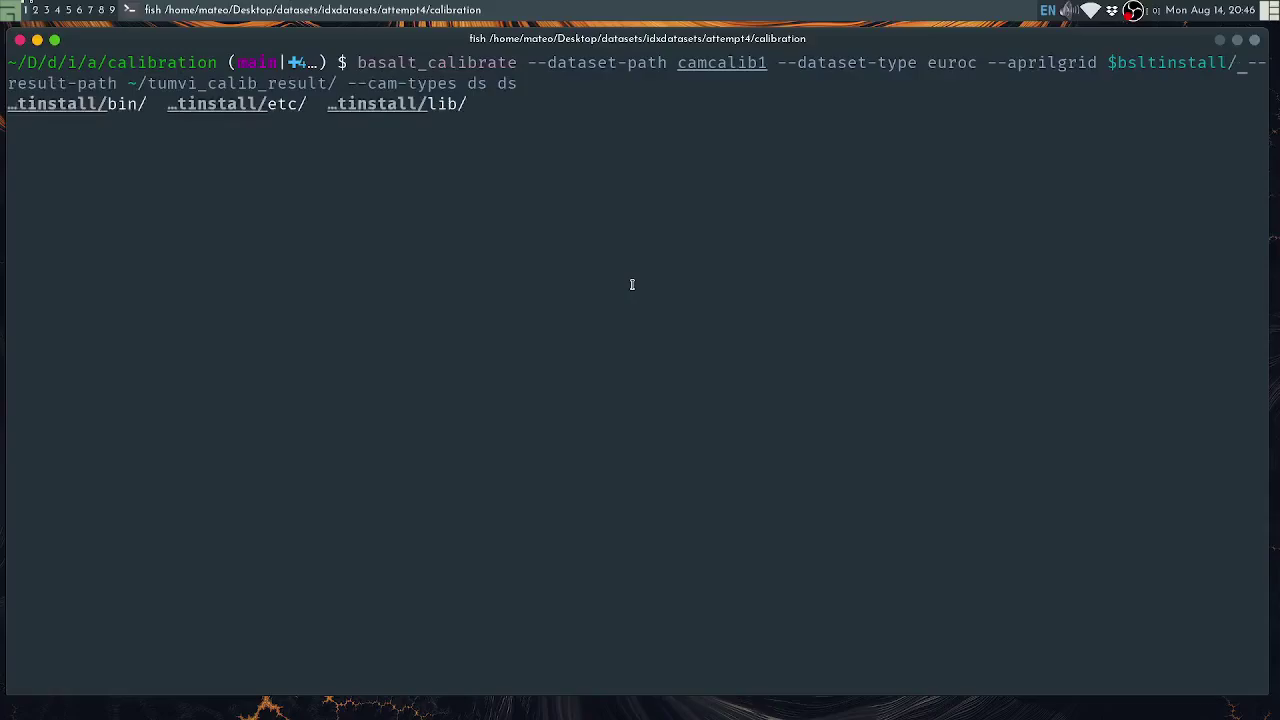
text(e)
key(Tab)
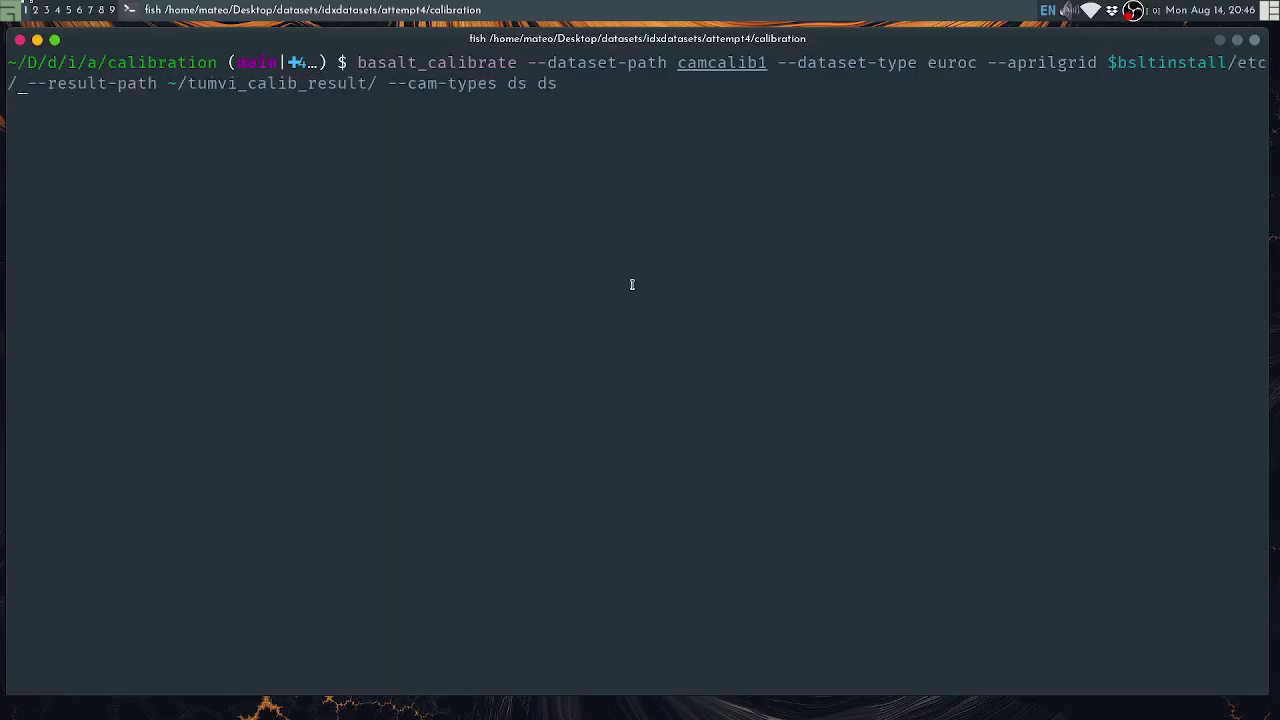
text(ap)
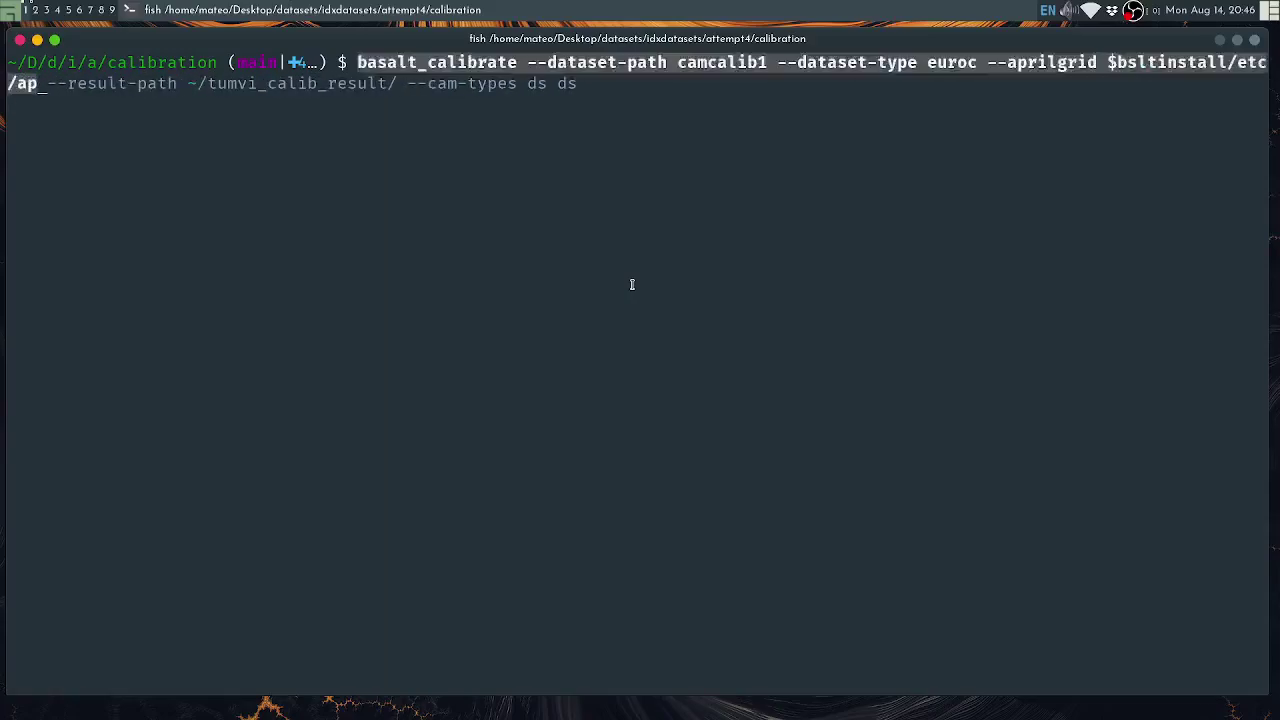
key(BackSpace)
key(BackSpace)
key(Tab)
key(Tab)
text(a)
key(Tab)
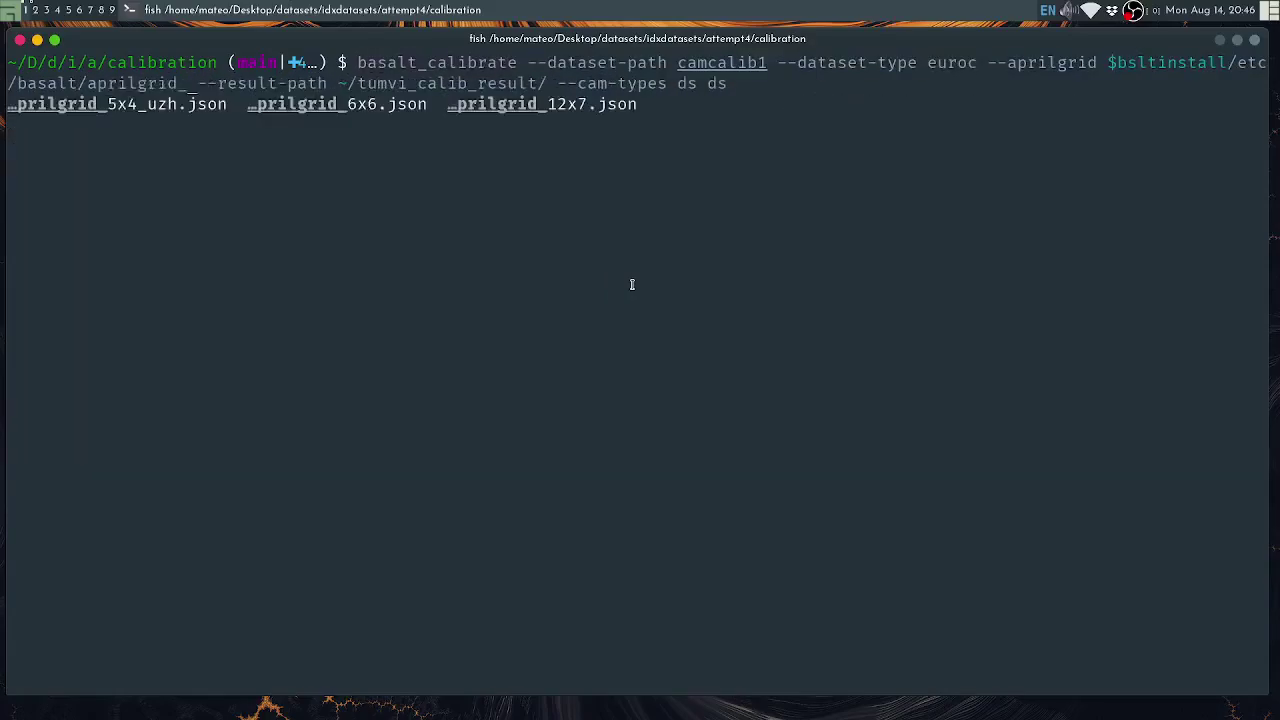
text(6)
key(Tab)
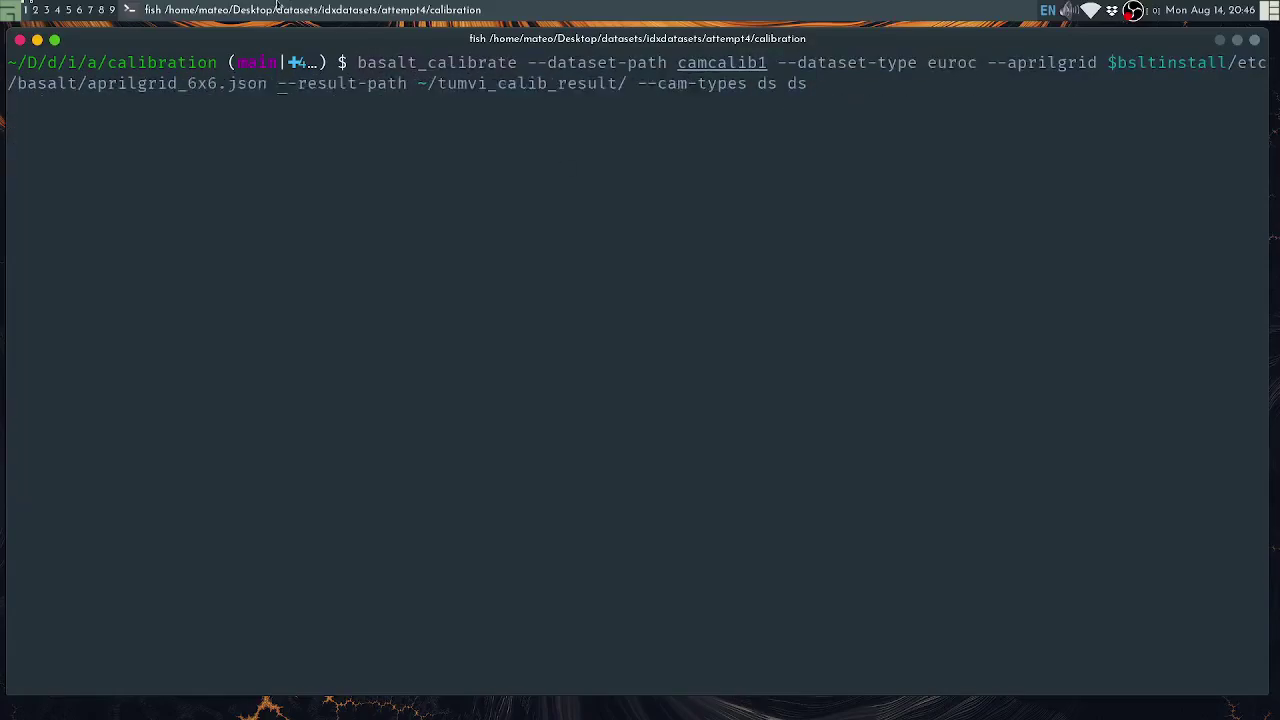
Copy the aprilgrid_6x6.json path from the command and print that file's contents with cat in a new terminal window
drag(265, 85, 999, 396)
double_click(1112, 145)
key(super+c)
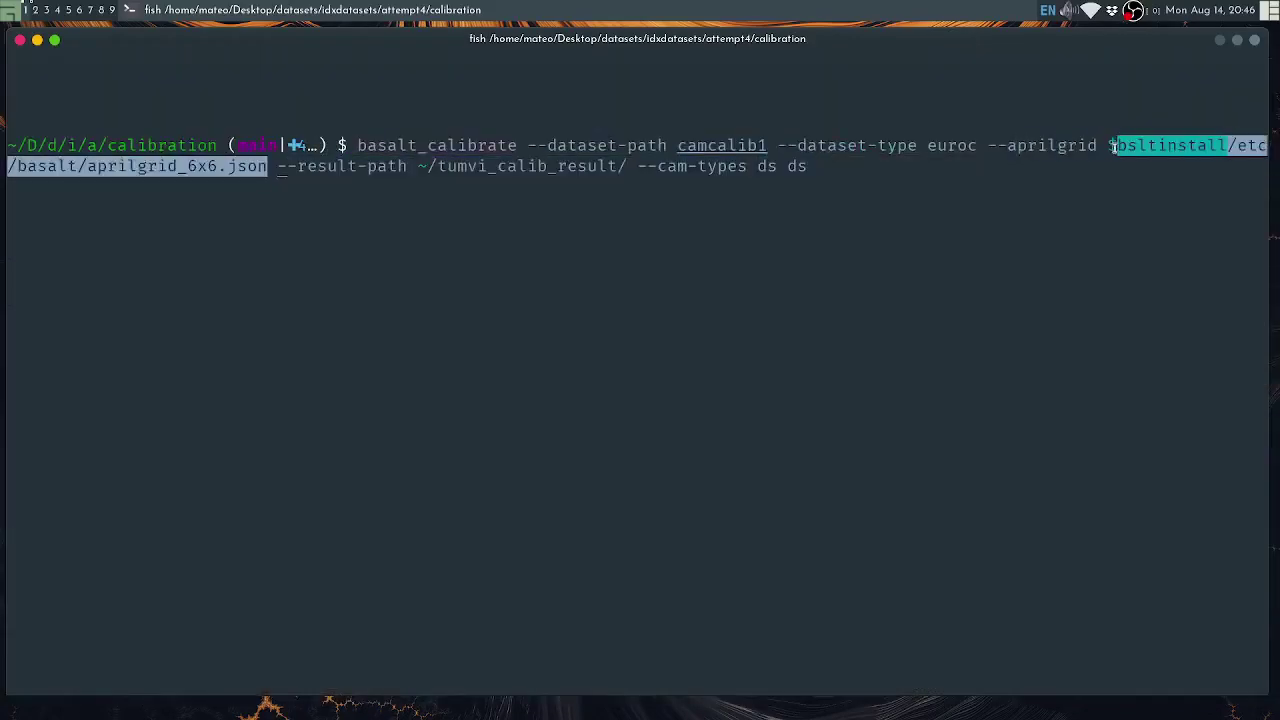
key(super+Return)
text(c)
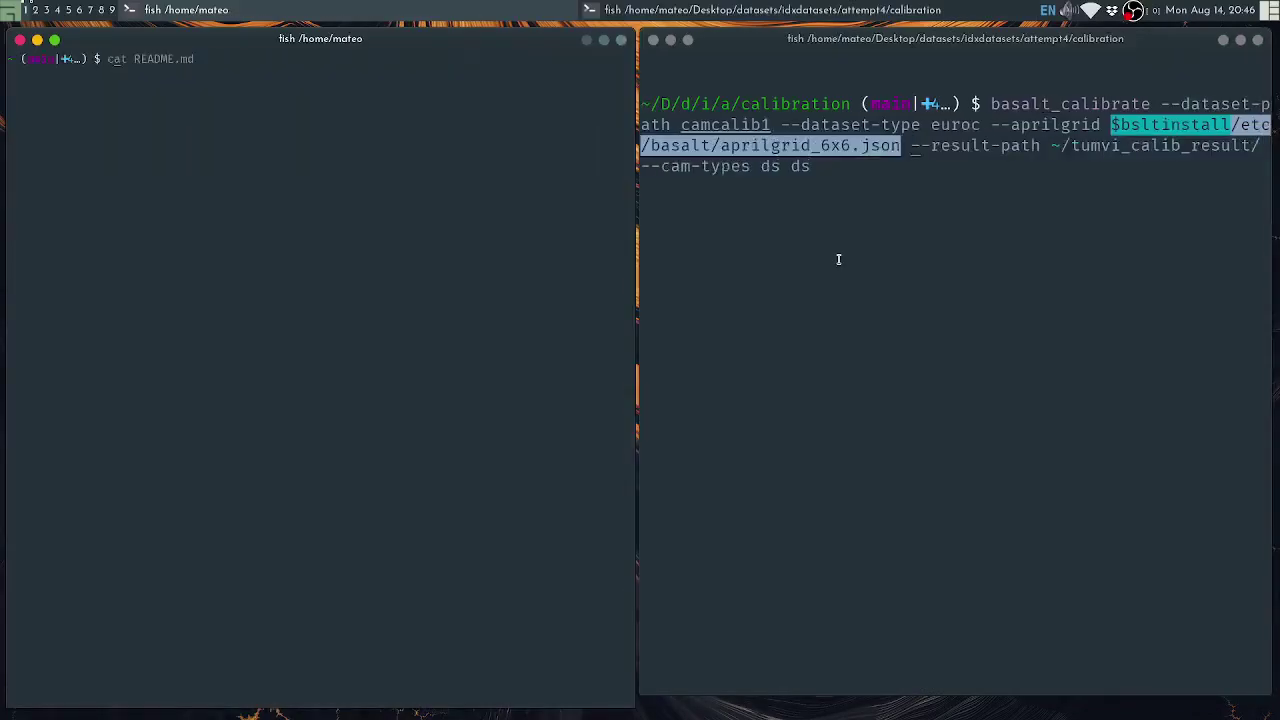
text(cat)
middle_click(352, 251)
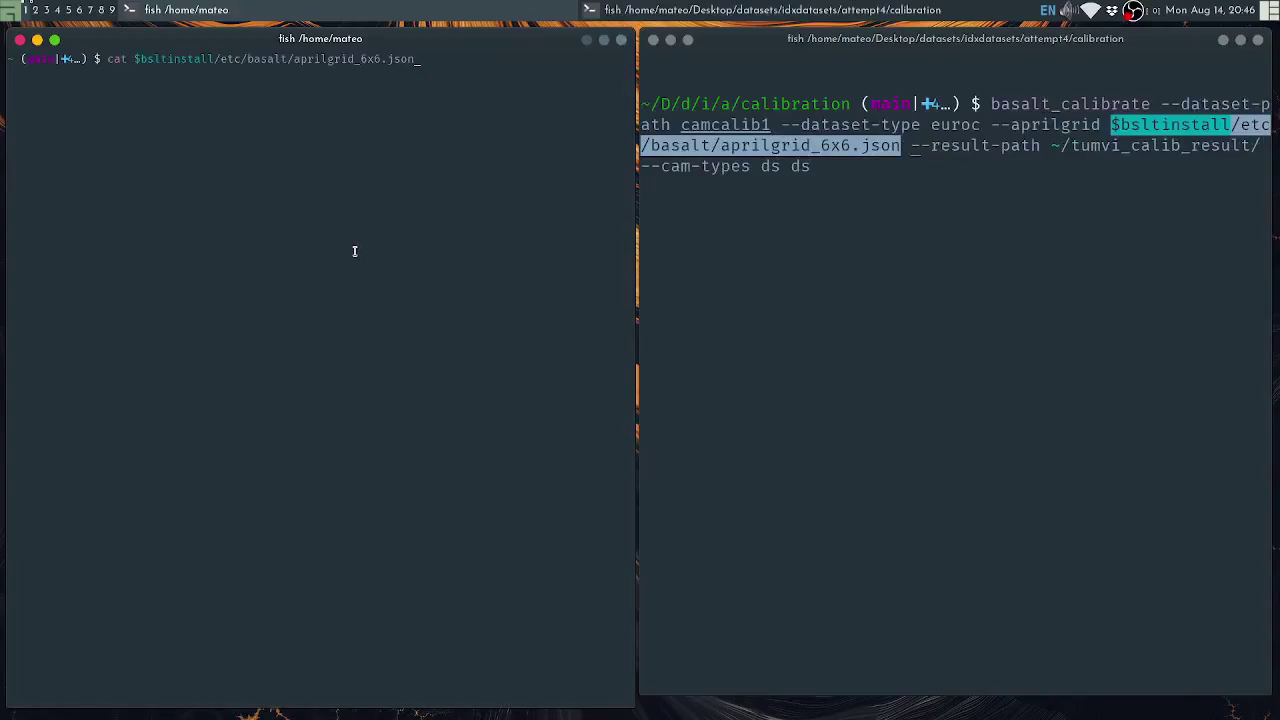
key(Return)
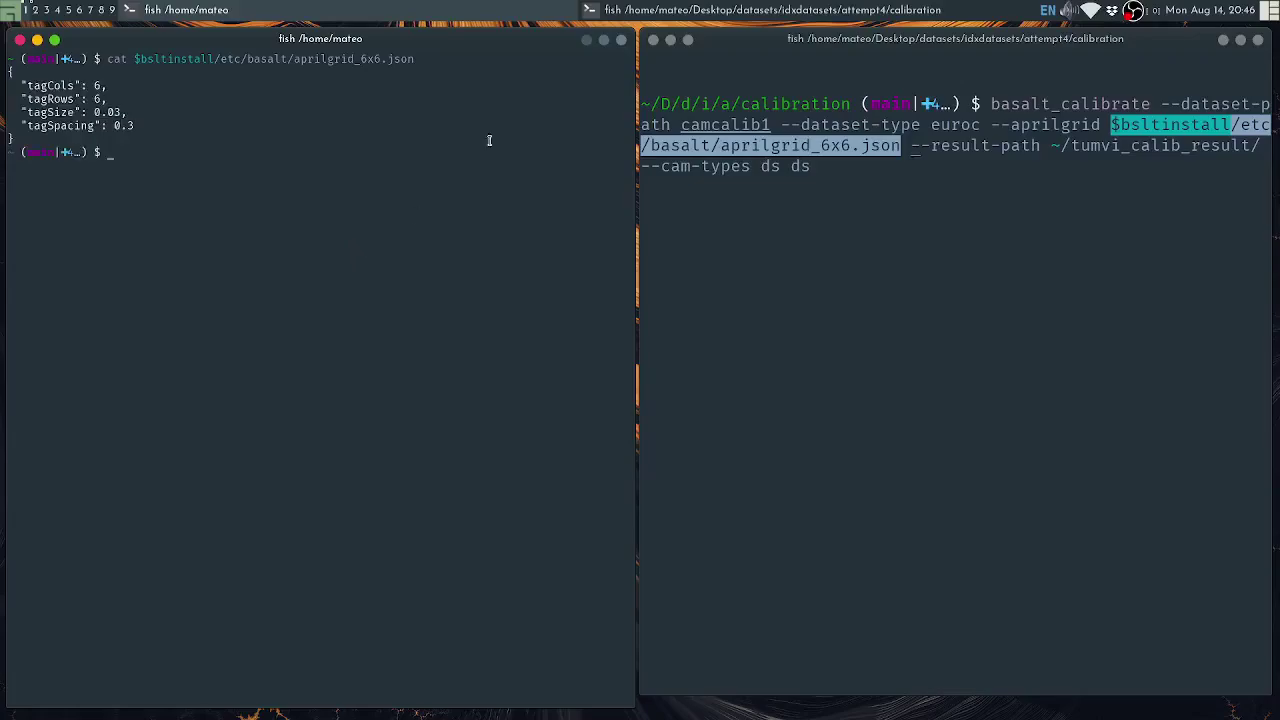
Highlight the tagCols and tagRows lines and the tagSize value in the printed file, and return to the calibration terminal
triple_click(38, 88)
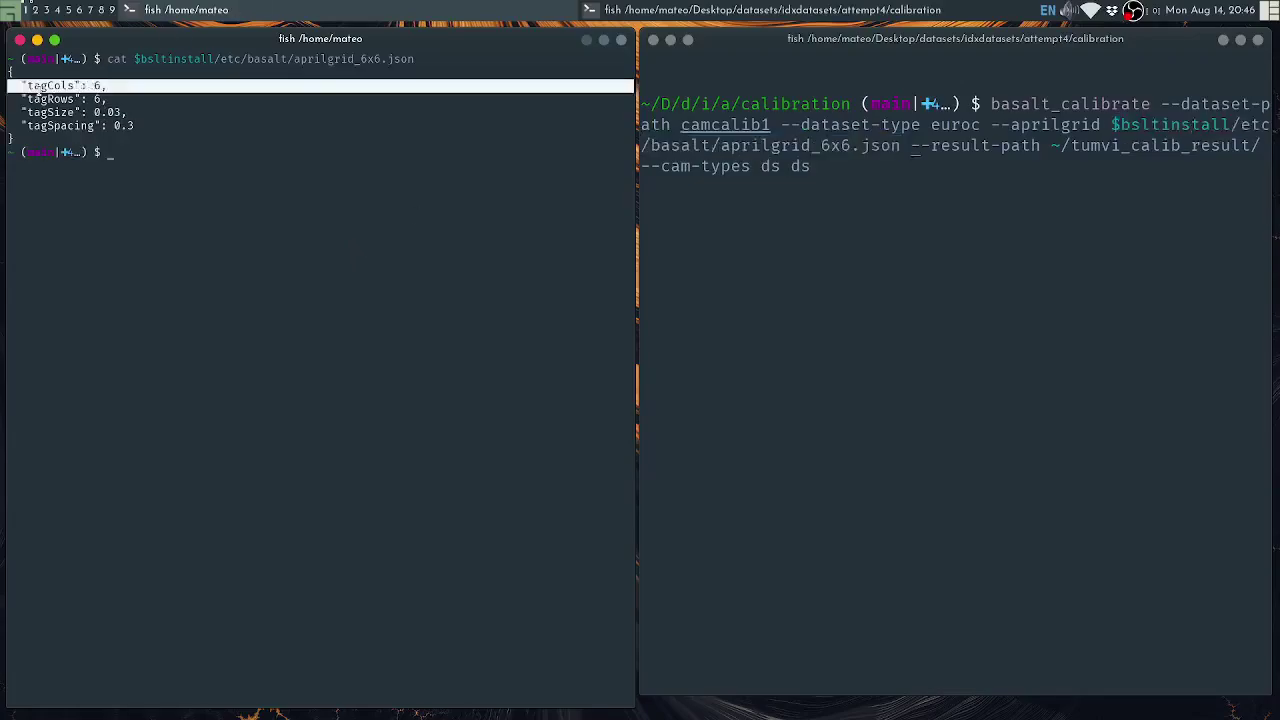
triple_click(60, 101)
click(65, 113)
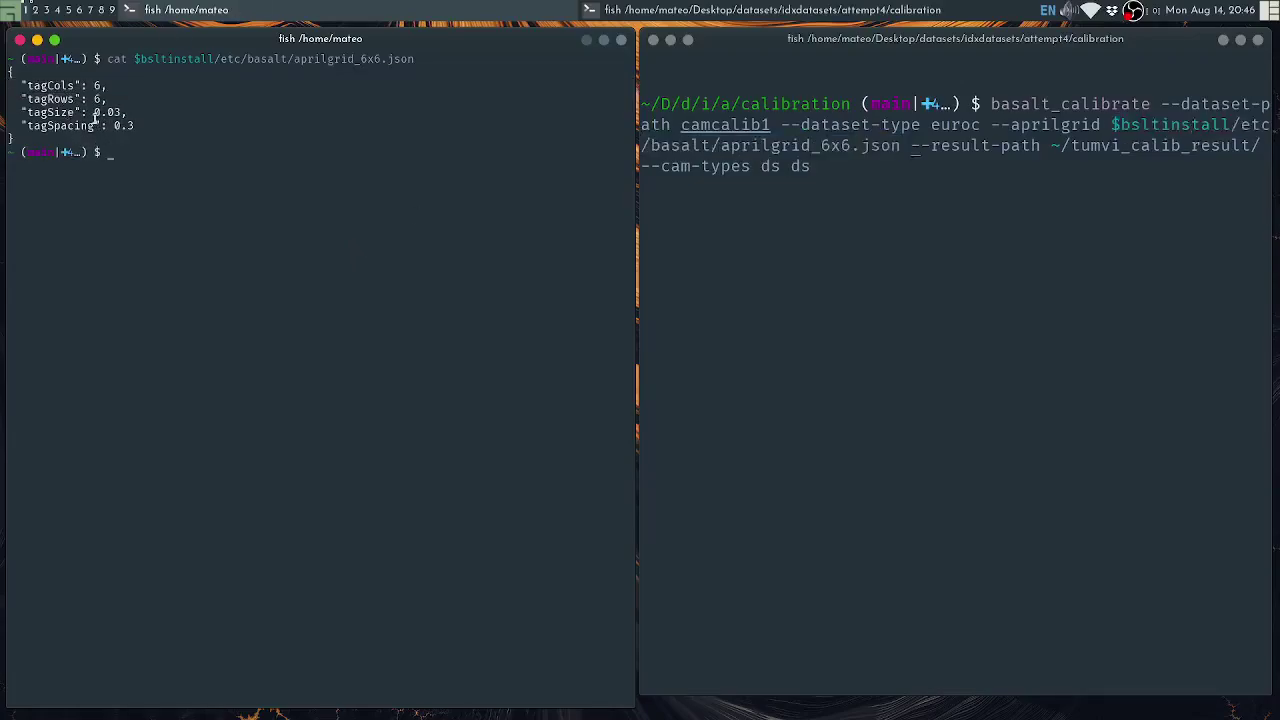
drag(95, 112, 122, 112)
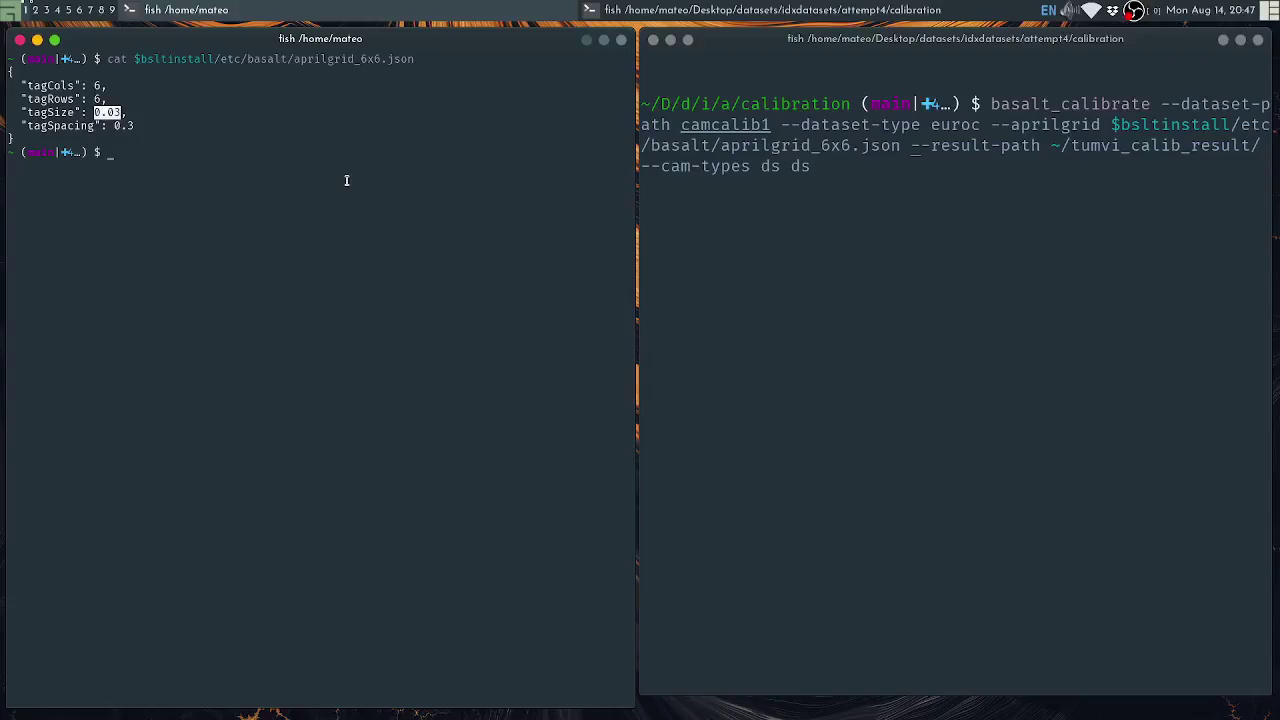
click(197, 156)
click(763, 170)
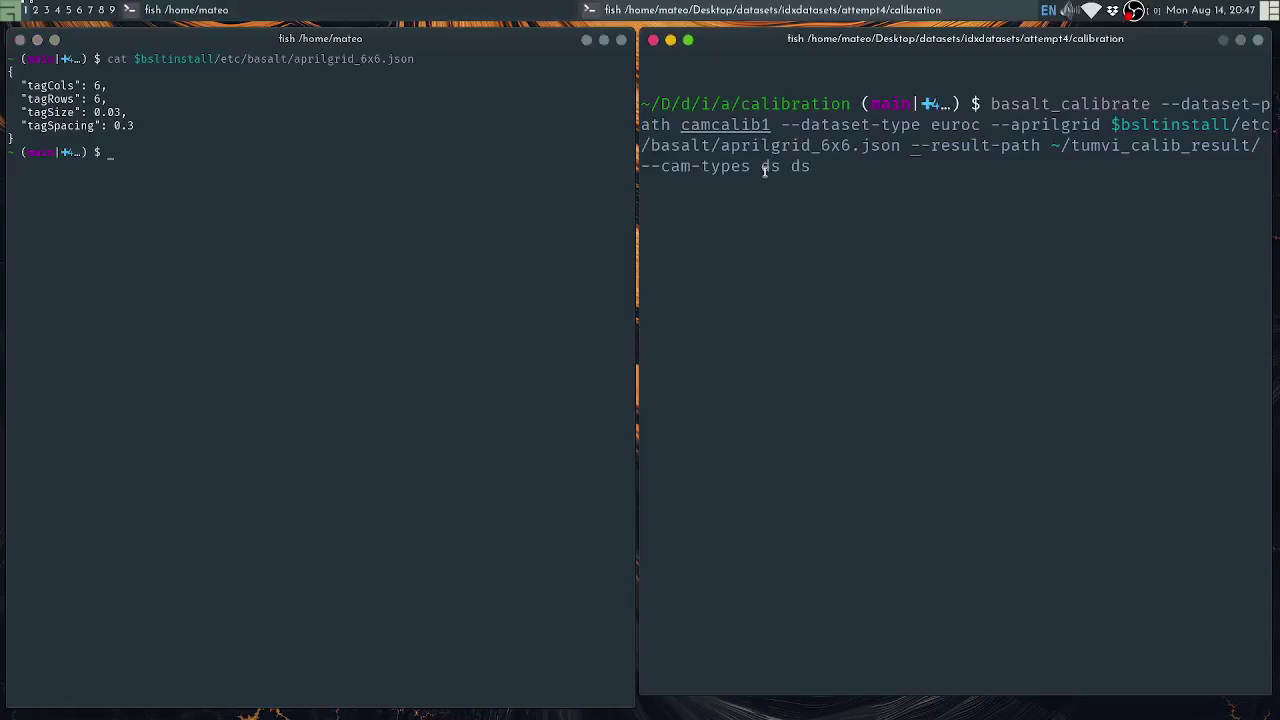
Switch to Firefox and open the Vive.md page in the basalt repository's doc/monado folder
key(super+2)
scroll(390, 327, up, 10)
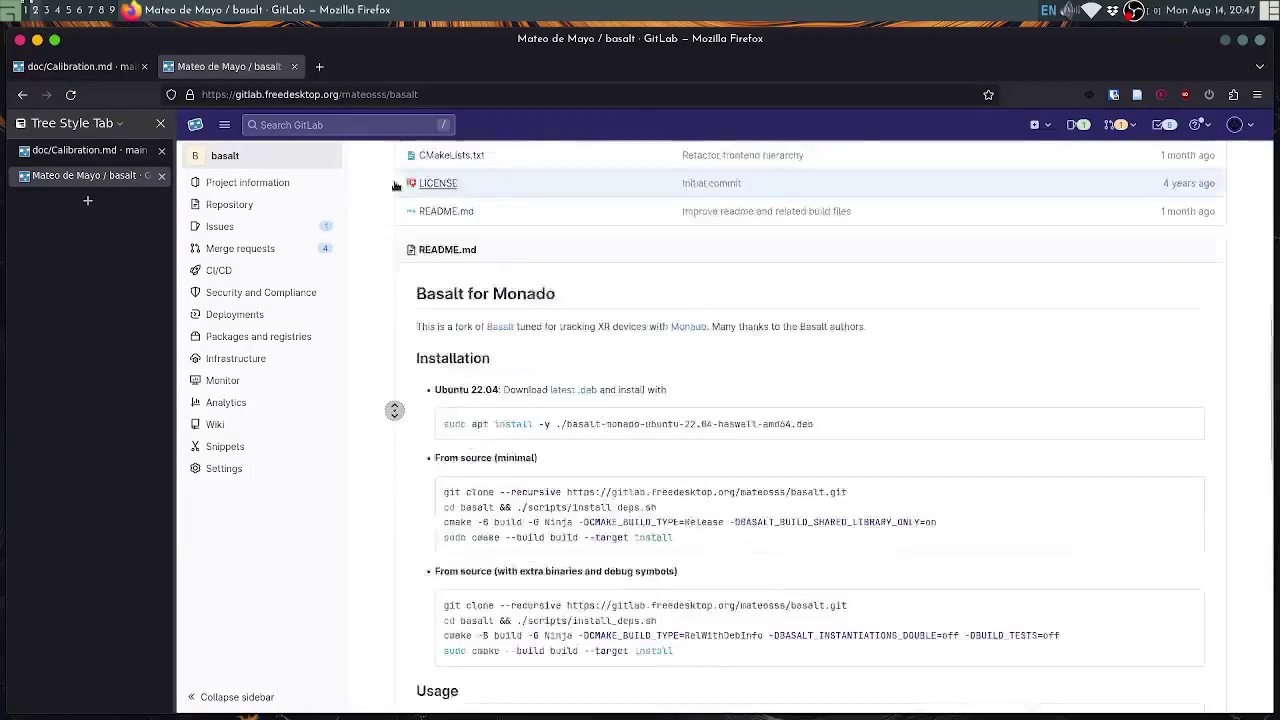
scroll(360, 420, down, 2)
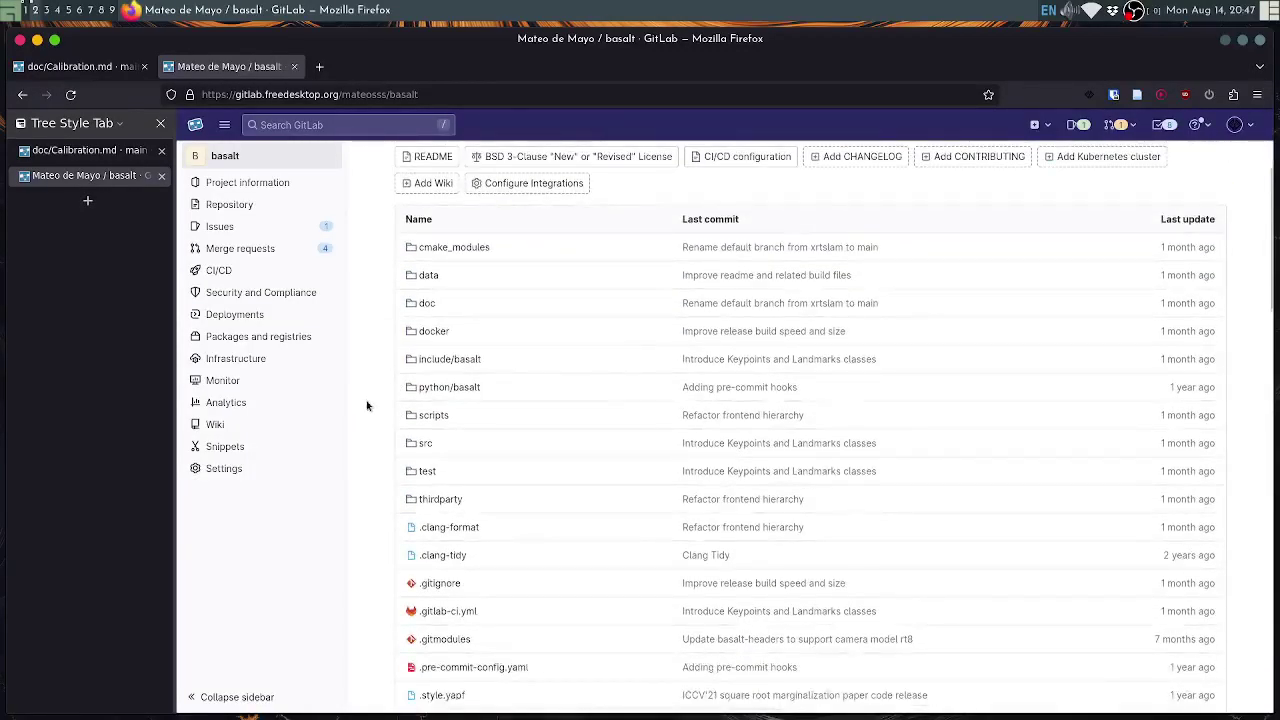
click(425, 303)
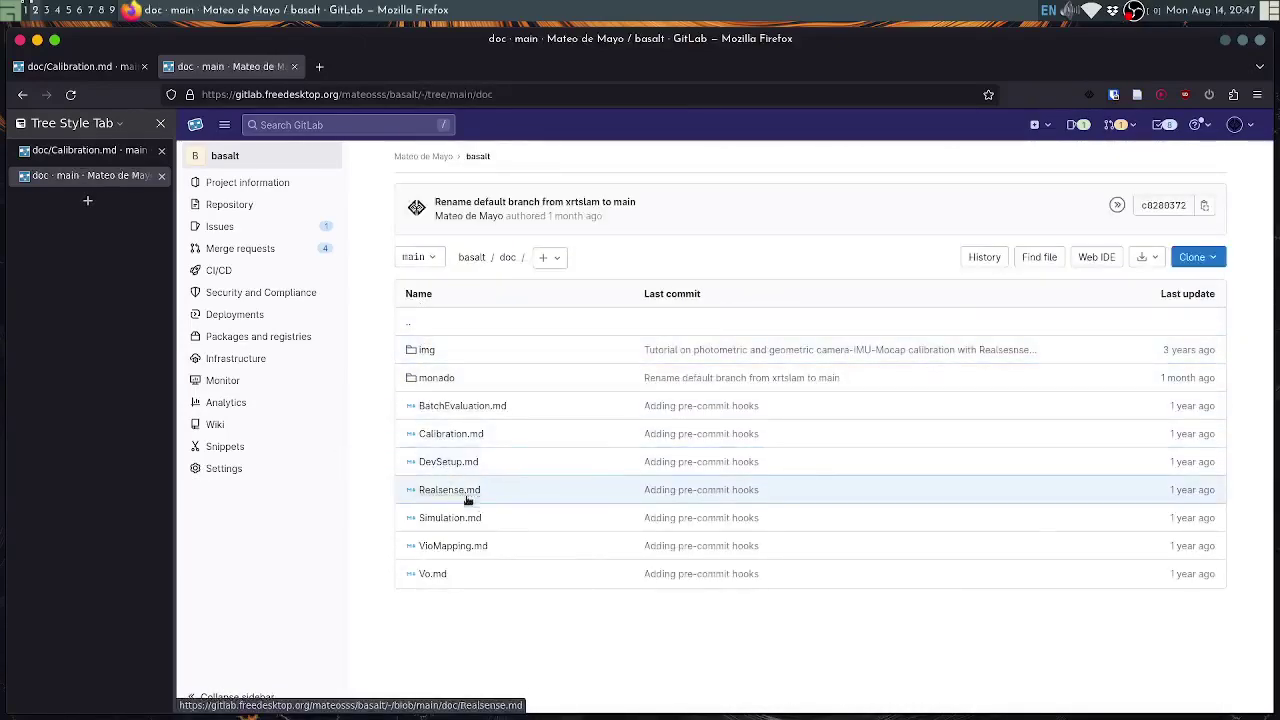
click(432, 377)
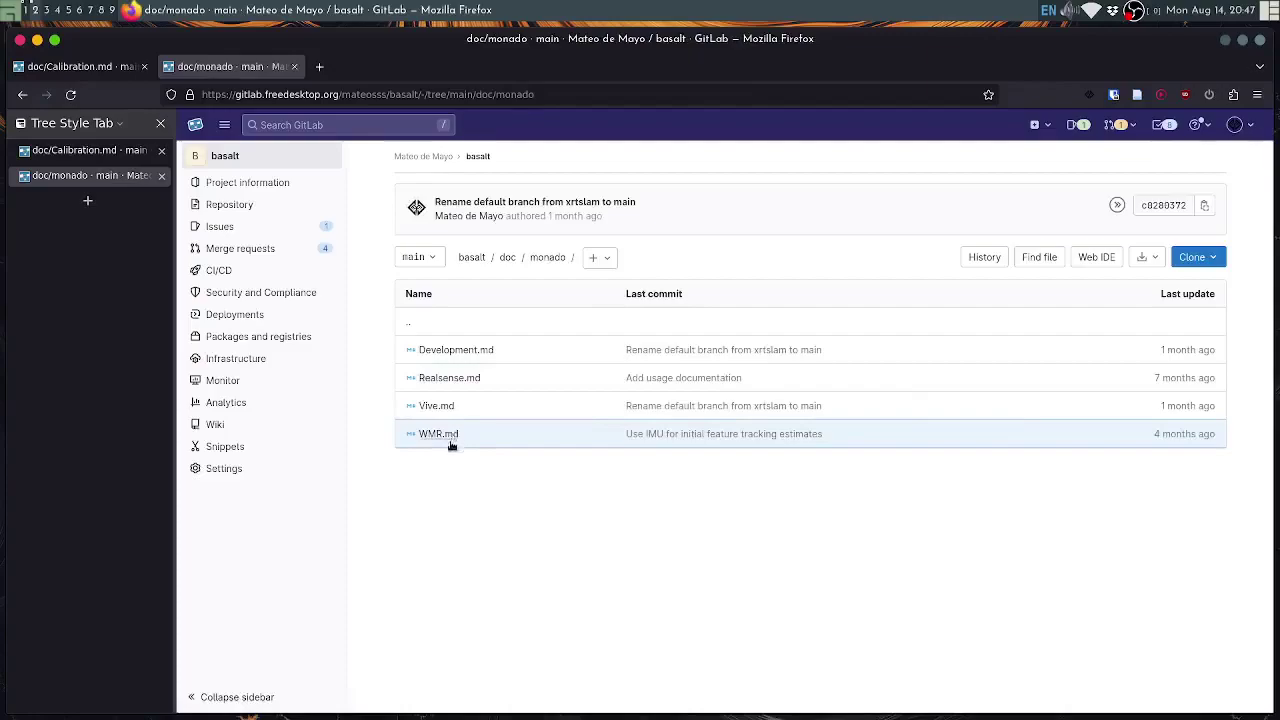
click(440, 406)
Download april_6x6_80x80cm_A0.pdf through the kalibr calibration target link in Vive.md's Calibration section
scroll(438, 403, down, 1)
scroll(438, 403, down, 4)
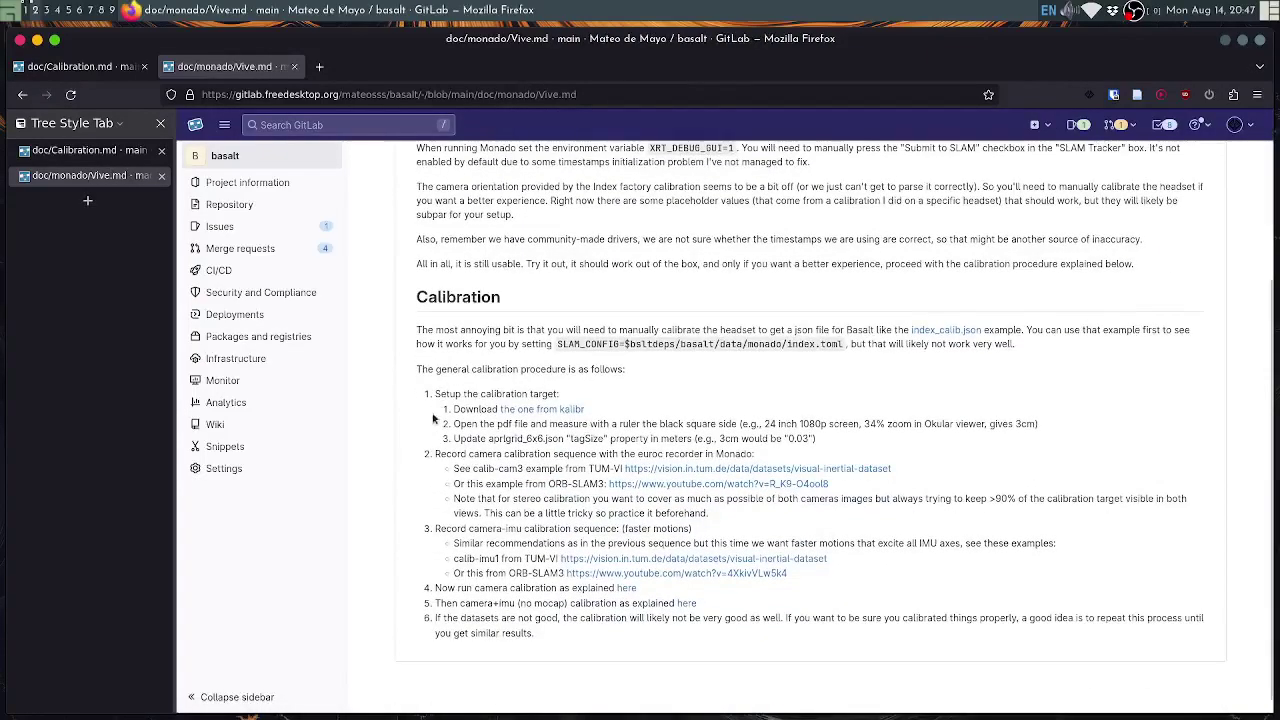
scroll(560, 400, up, 3)
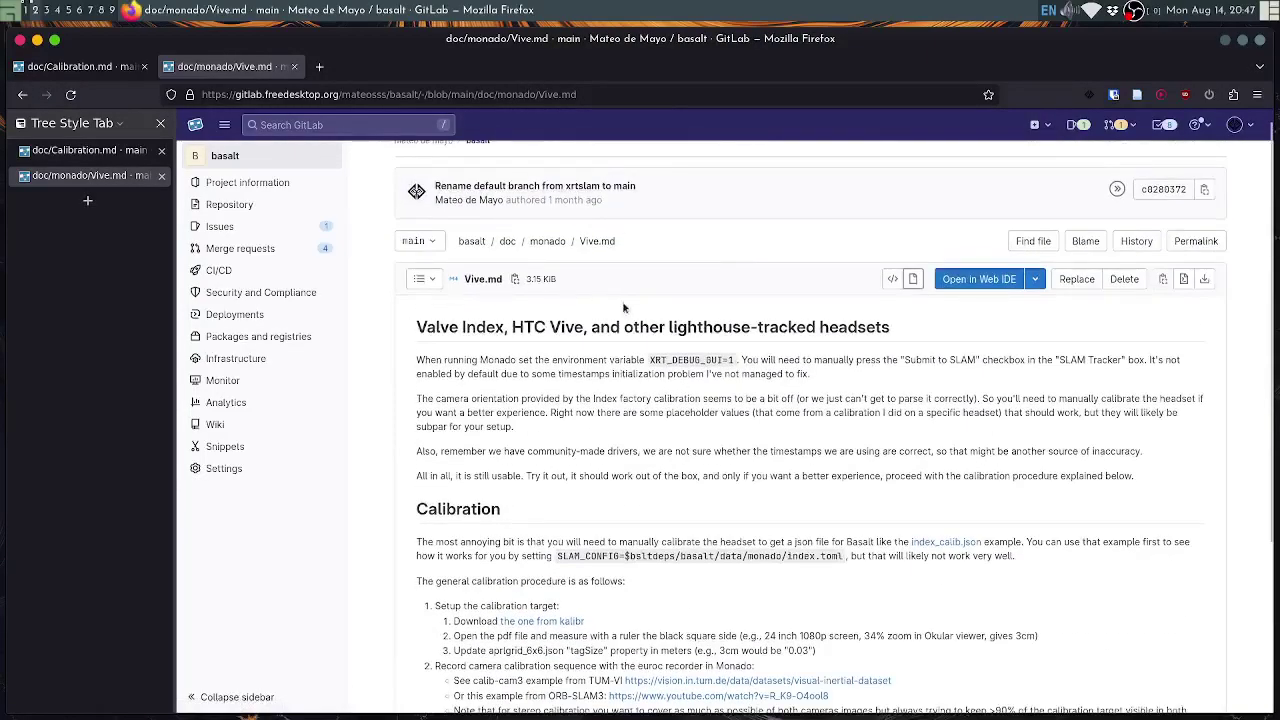
scroll(540, 210, down, 4)
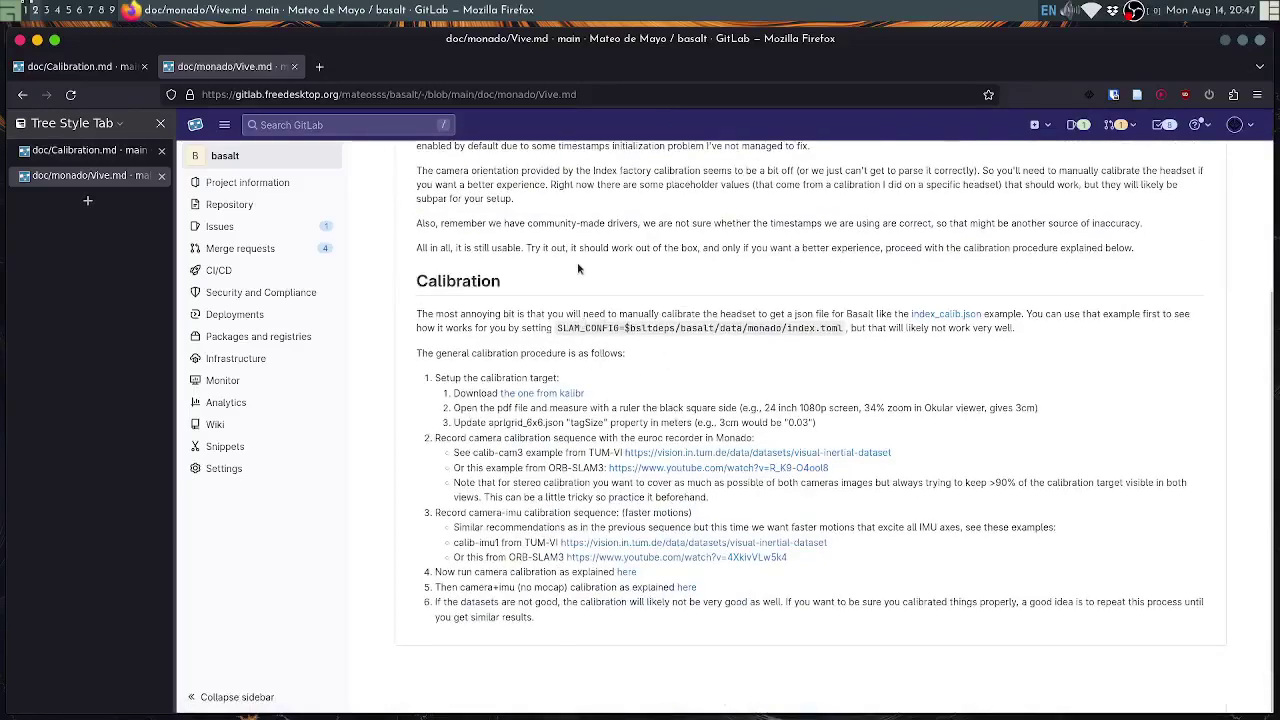
scroll(577, 268, up, 5)
scroll(577, 268, down, 5)
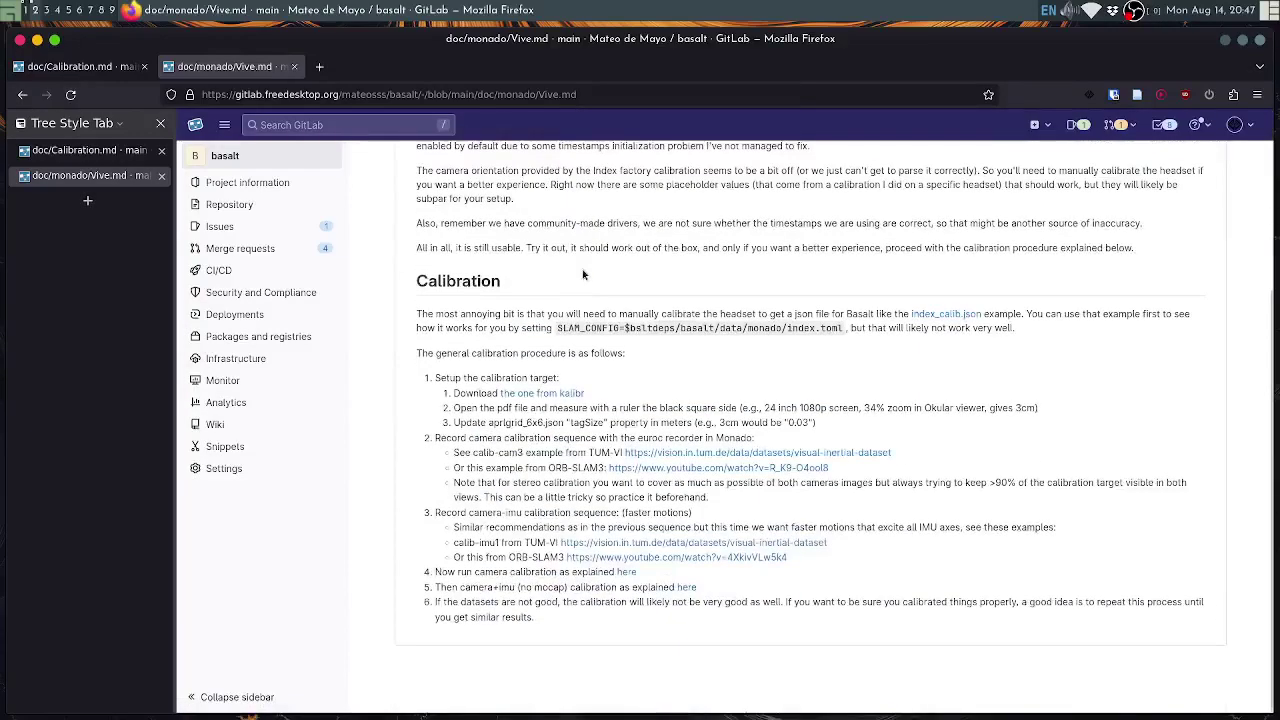
click(532, 395)
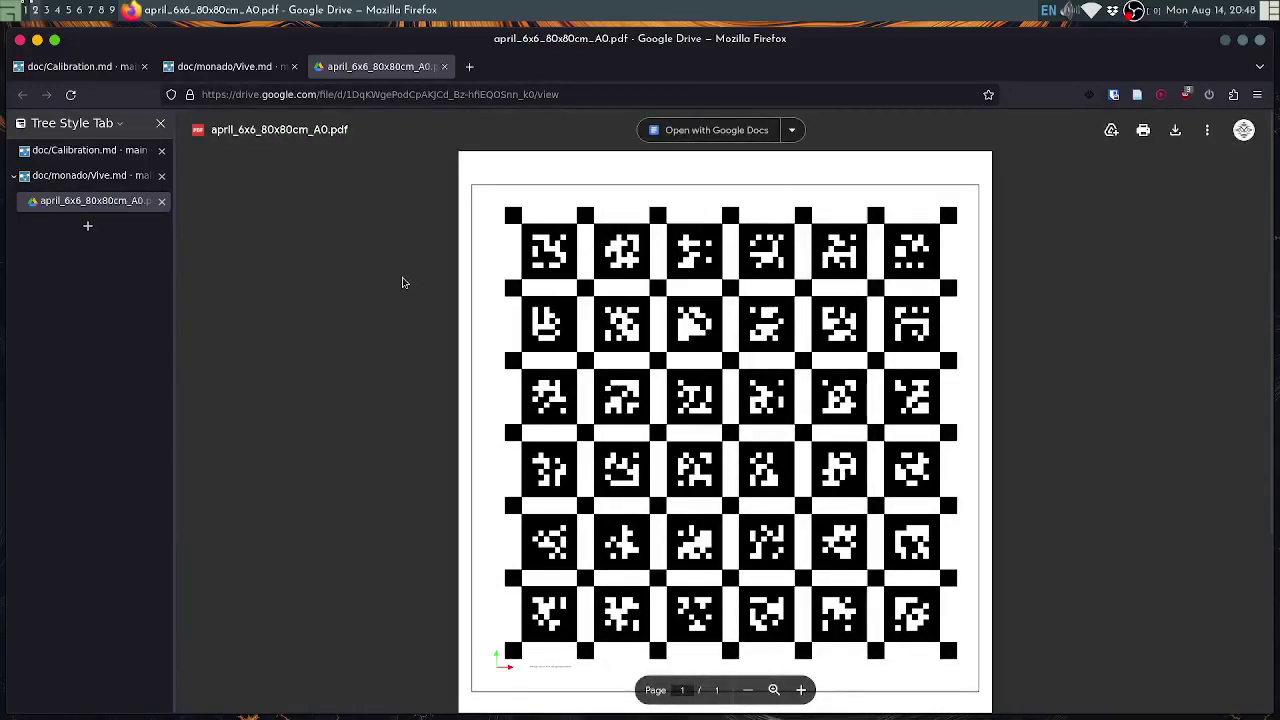
click(1177, 131)
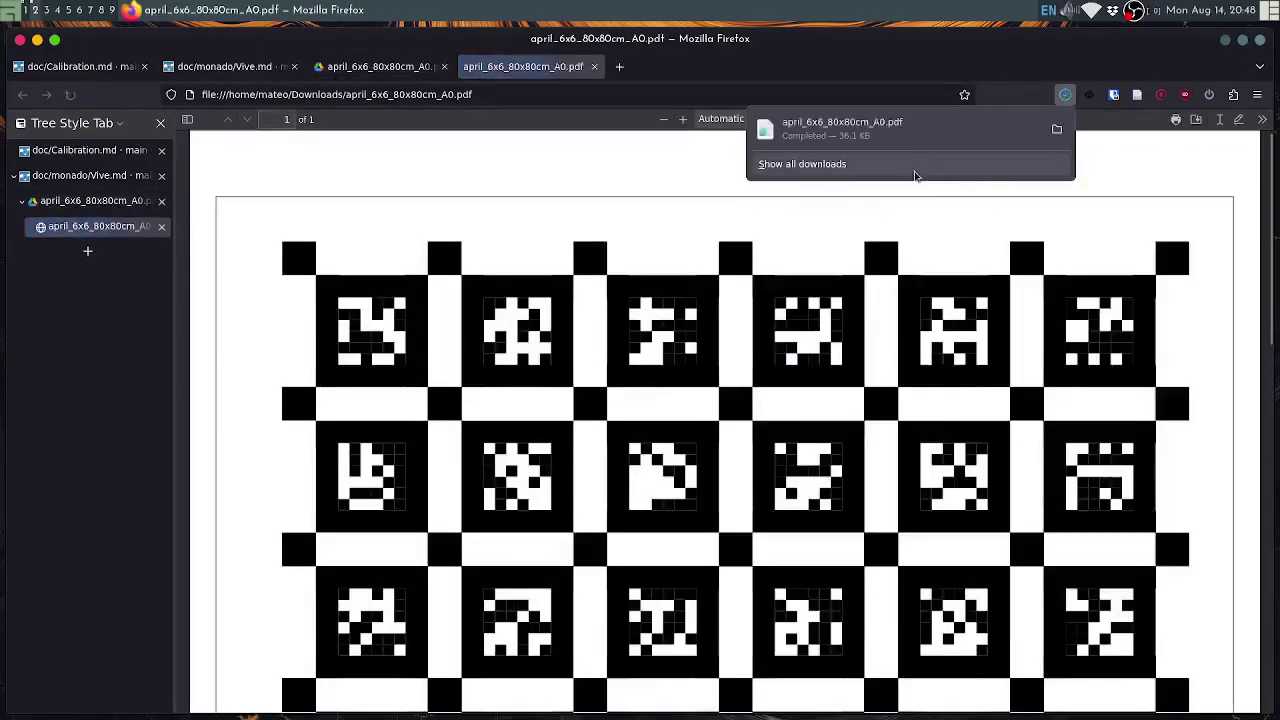
Show the downloaded april_6x6_80x80cm_A0.pdf in its Downloads folder and open it in a maximized Document Viewer window
click(822, 273)
click(1064, 97)
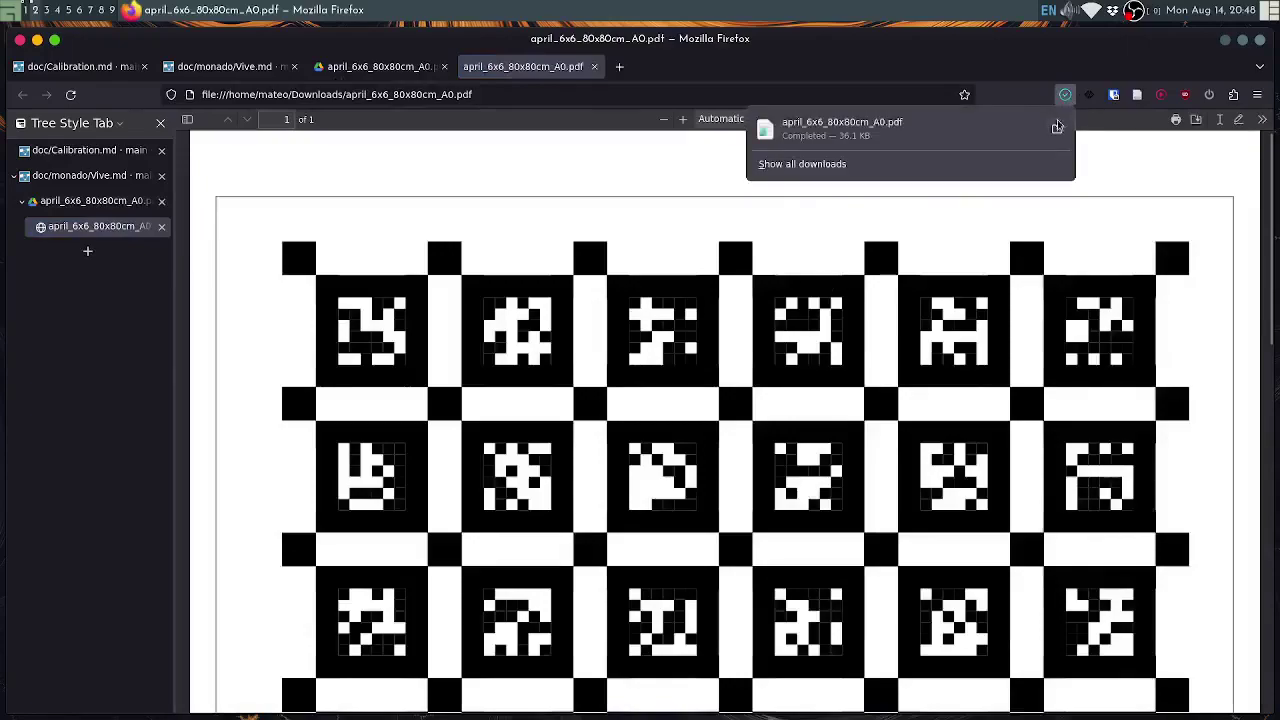
click(1057, 129)
right_click(232, 127)
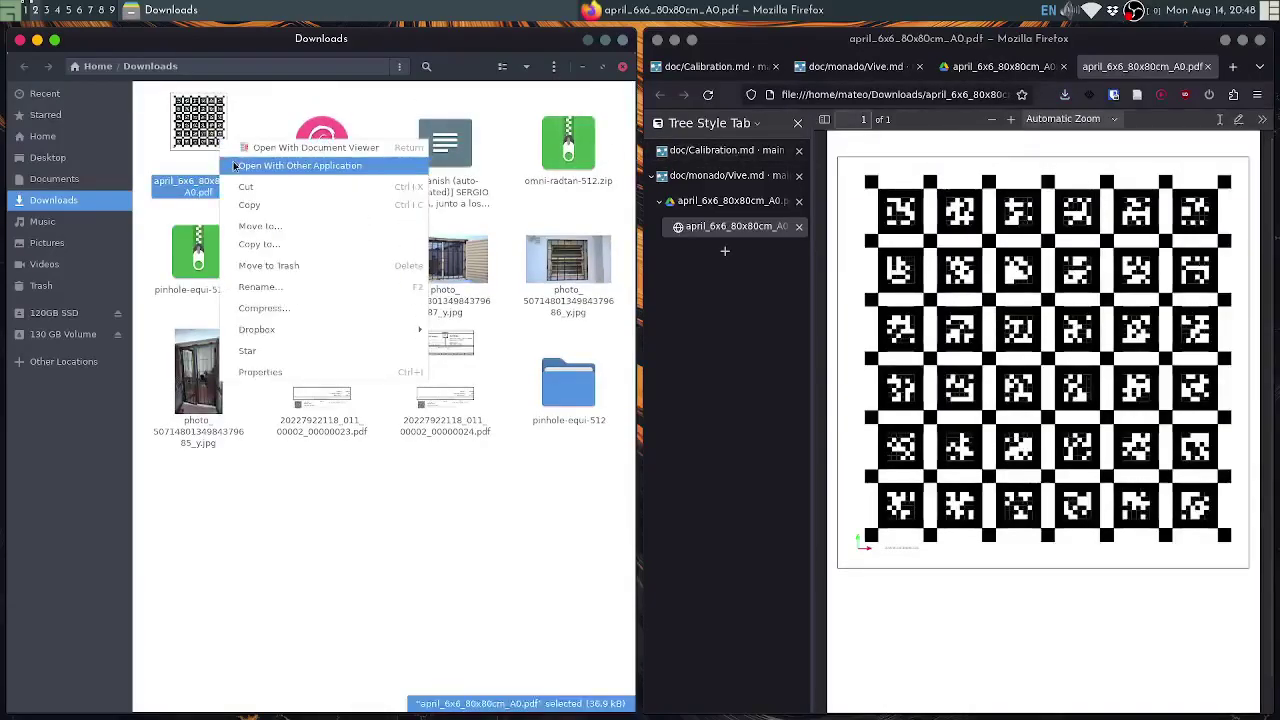
click(250, 134)
double_click(404, 42)
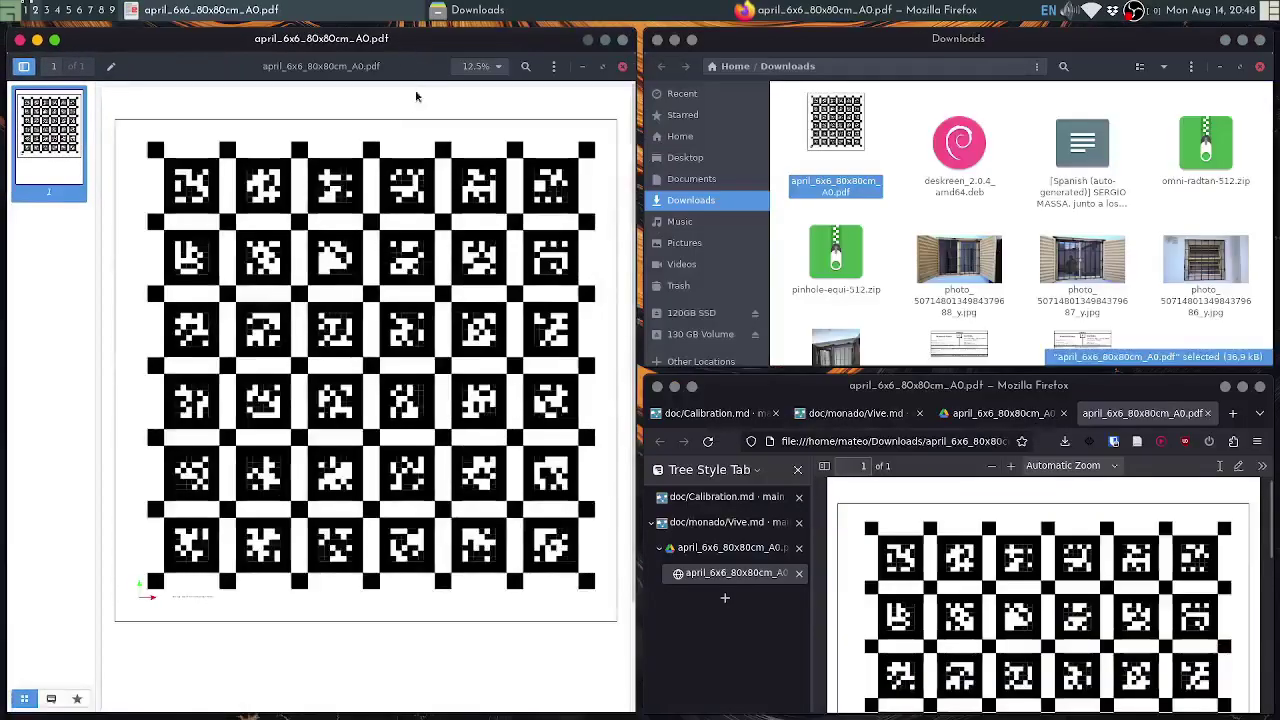
double_click(451, 46)
Try several zoom levels between 13.5% and 28% on the calibration target PDF, ending at 16.2%
scroll(780, 229, down, 2)
key(ctrl+minus)
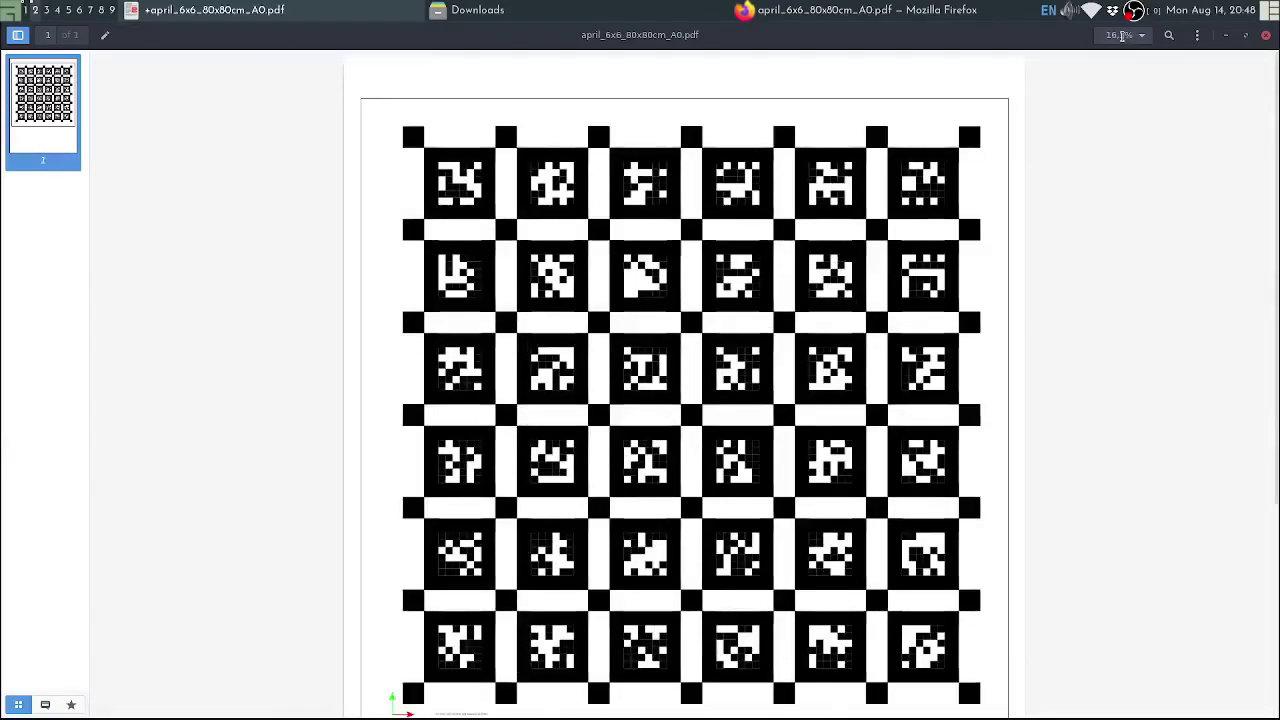
key(ctrl+plus)
key(ctrl+plus)
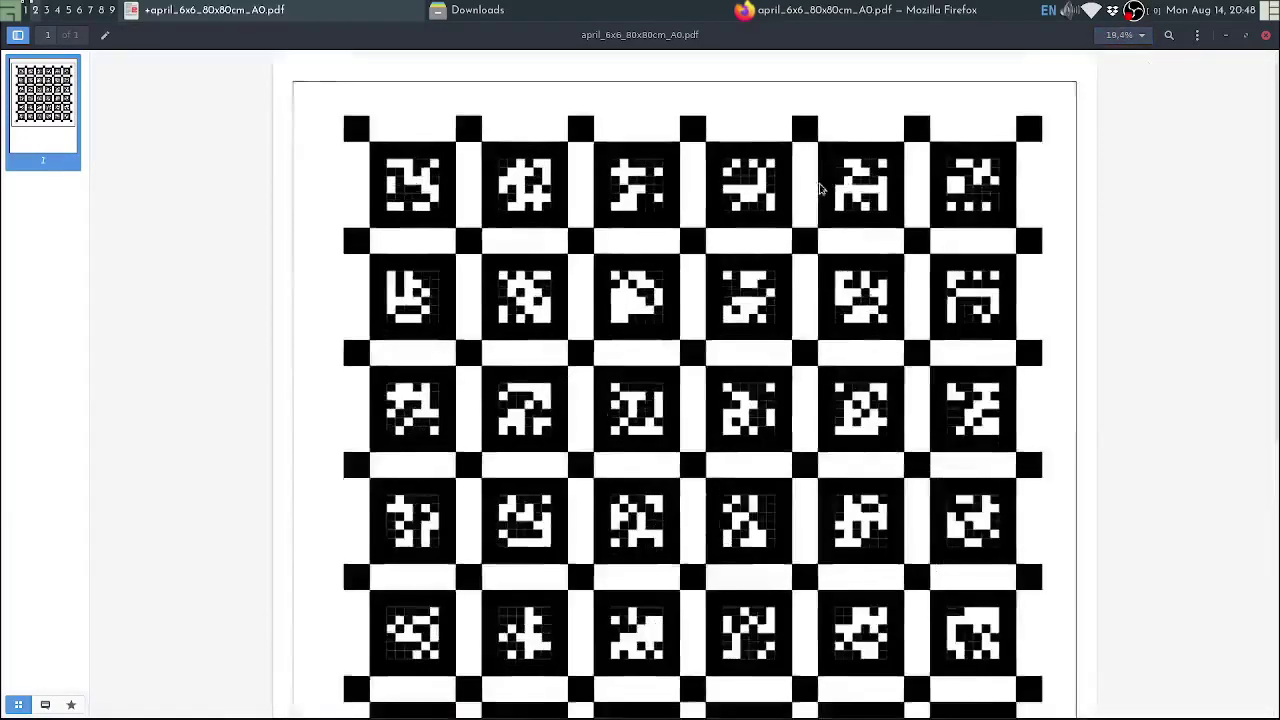
key(ctrl+plus)
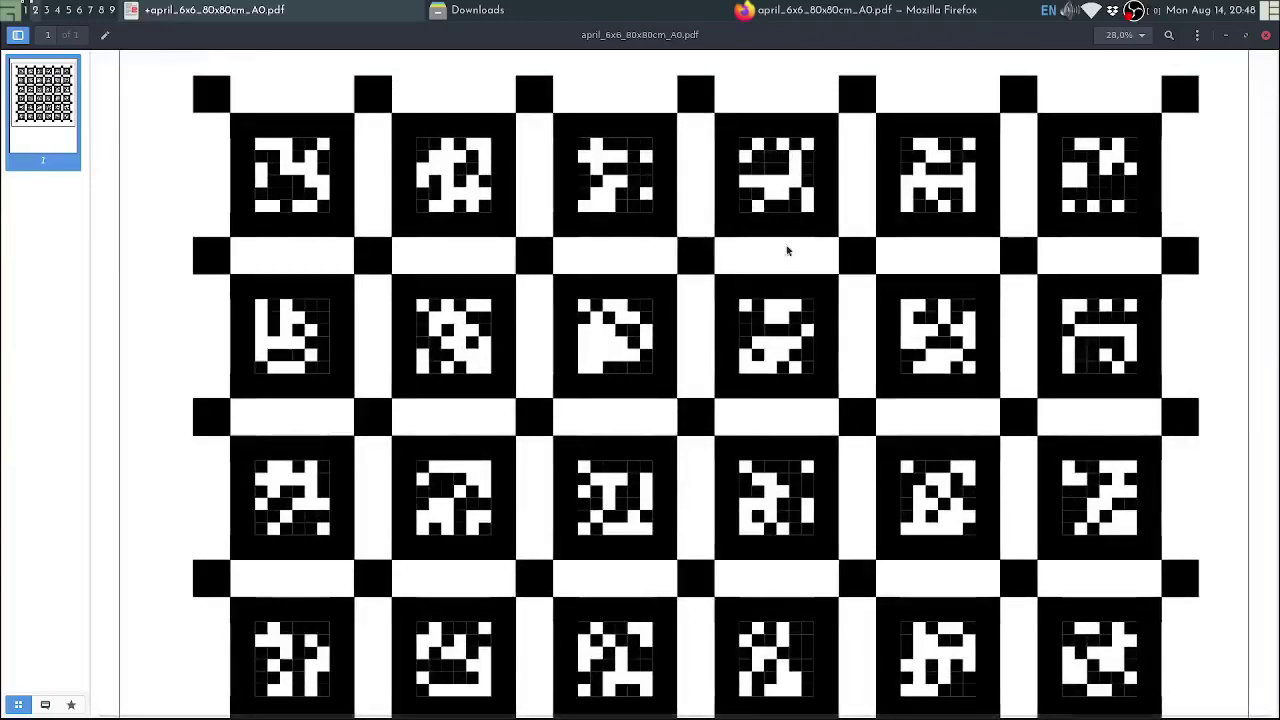
scroll(866, 250, down, 2)
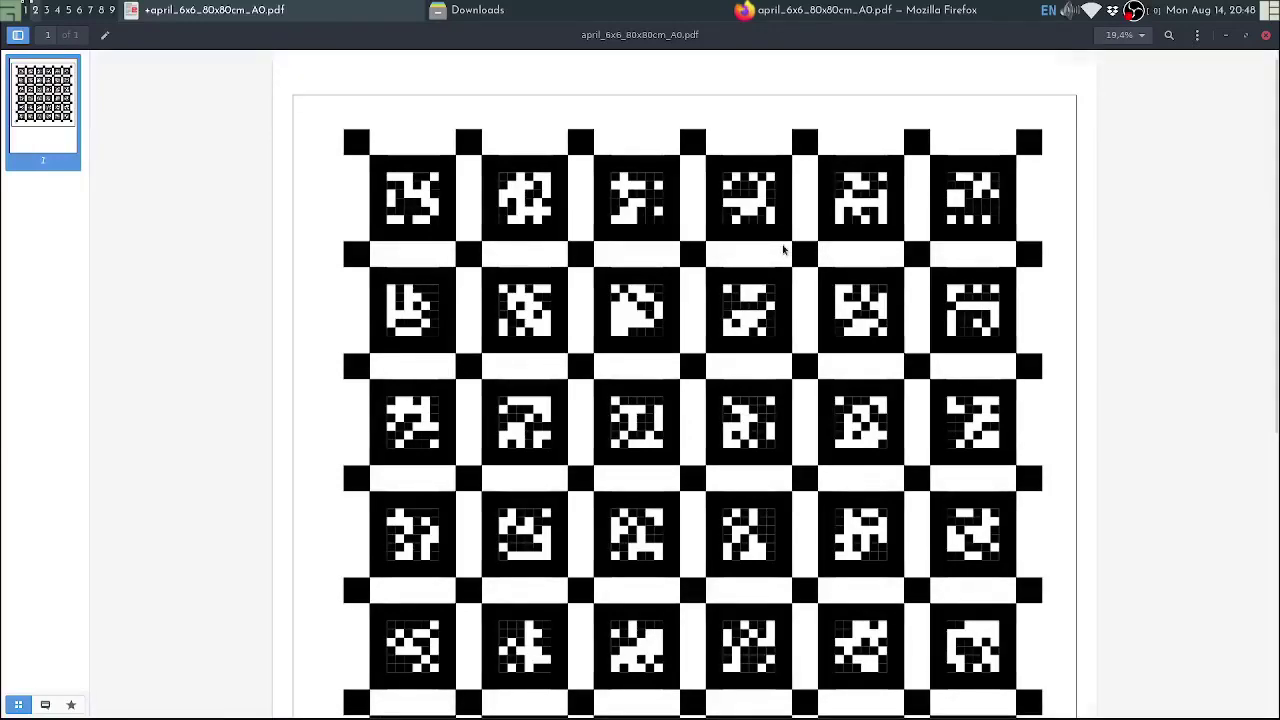
scroll(784, 250, down, 3)
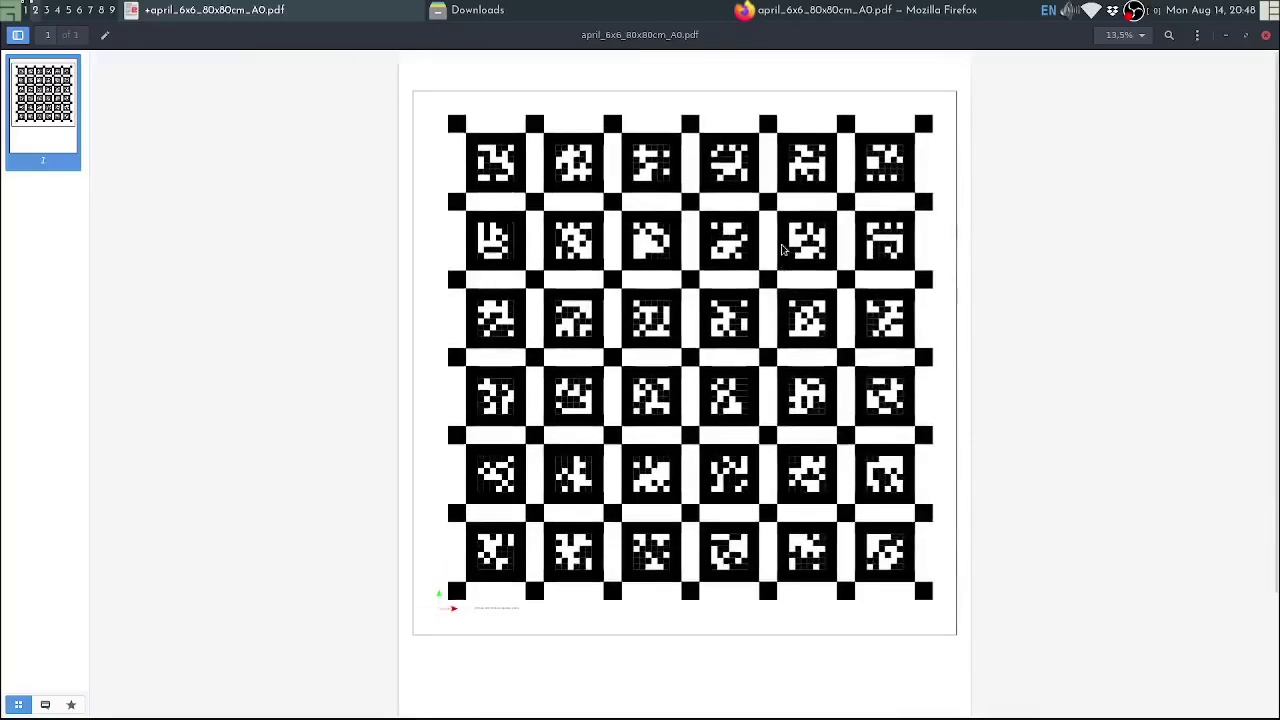
scroll(784, 250, up, 1)
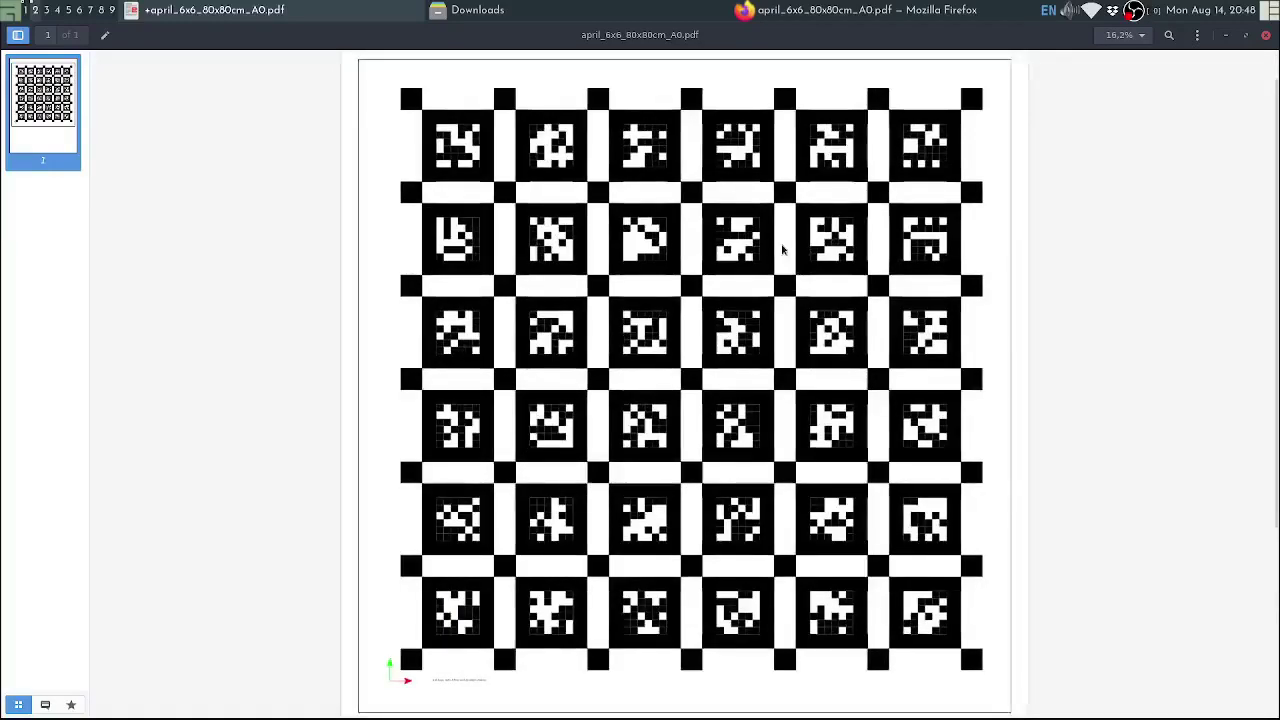
scroll(784, 244, up, 1)
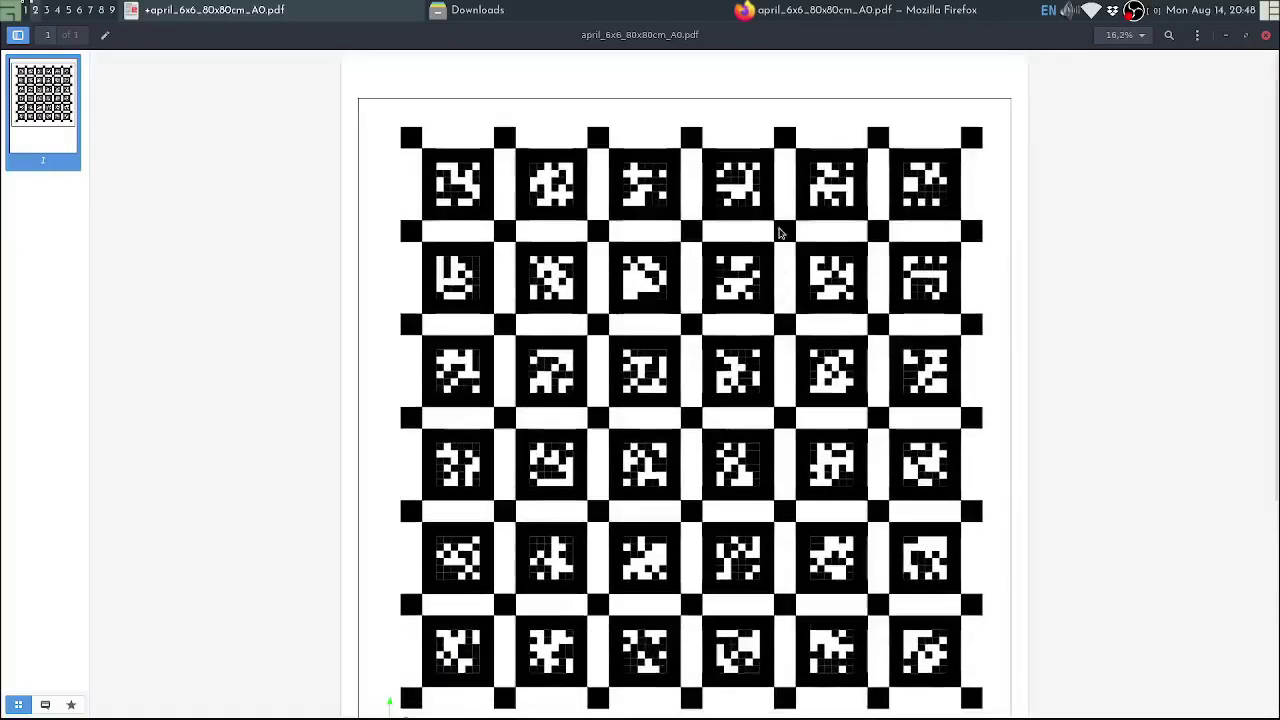
scroll(779, 234, down, 2)
scroll(779, 233, up, 1)
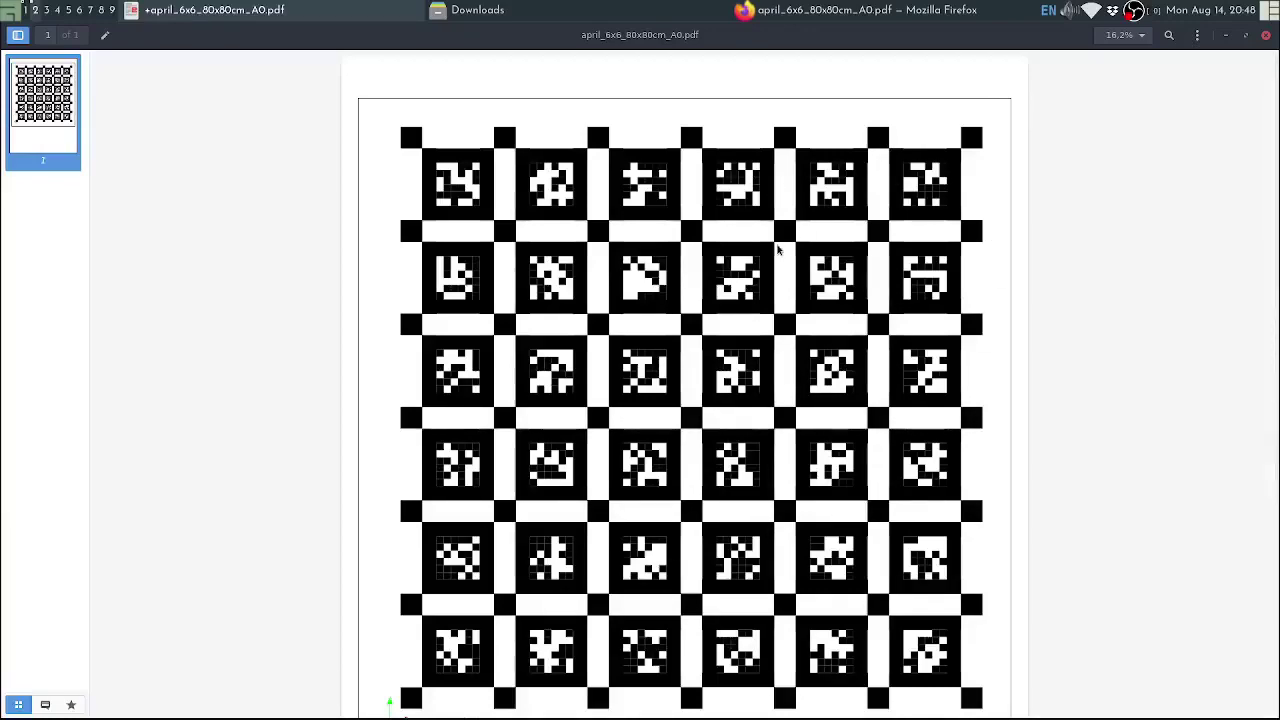
Close the Document Viewer, the Downloads folder window and both Firefox tabs showing april_6x6_80x80cm_A0.pdf
key(ctrl+w)
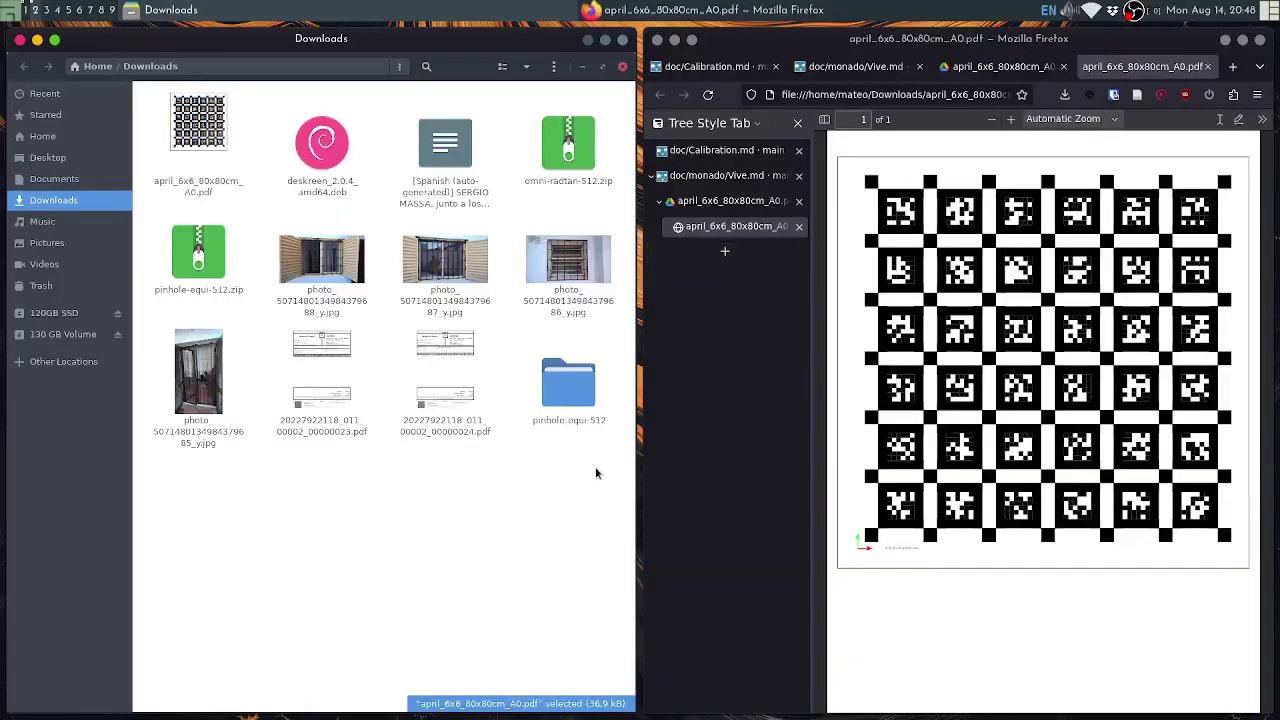
key(ctrl+w)
key(ctrl+w)
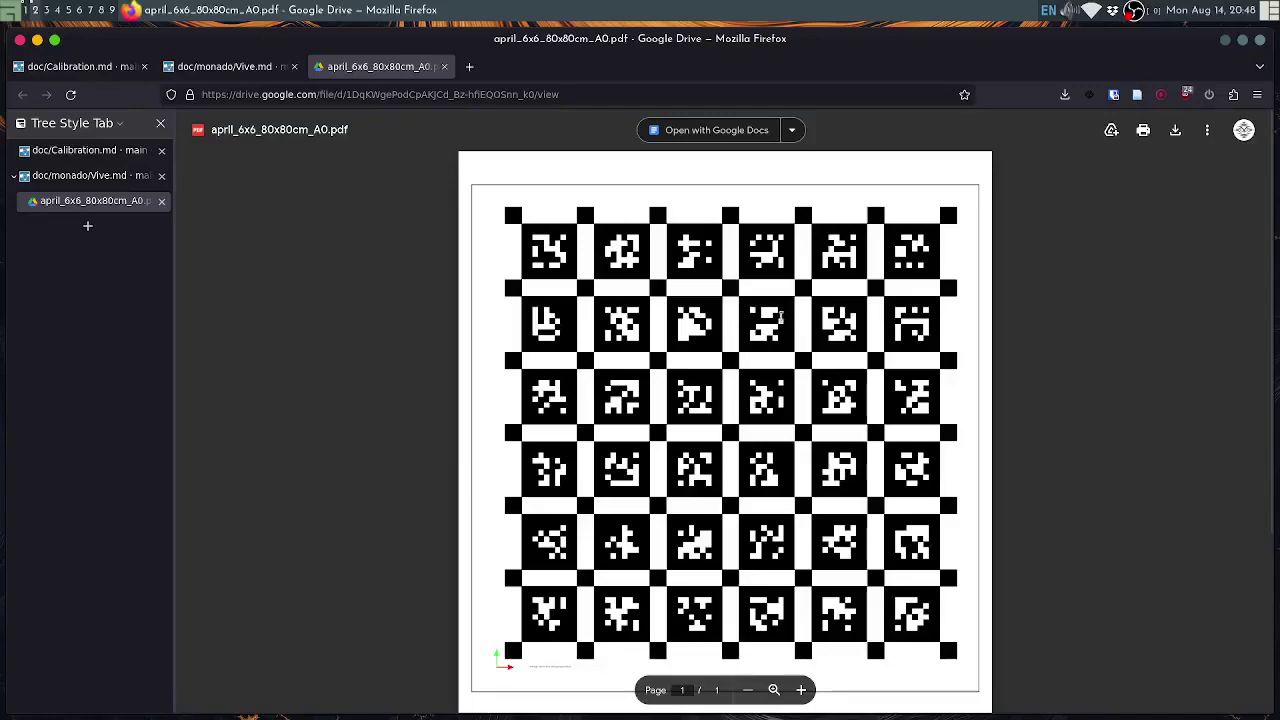
key(ctrl+w)
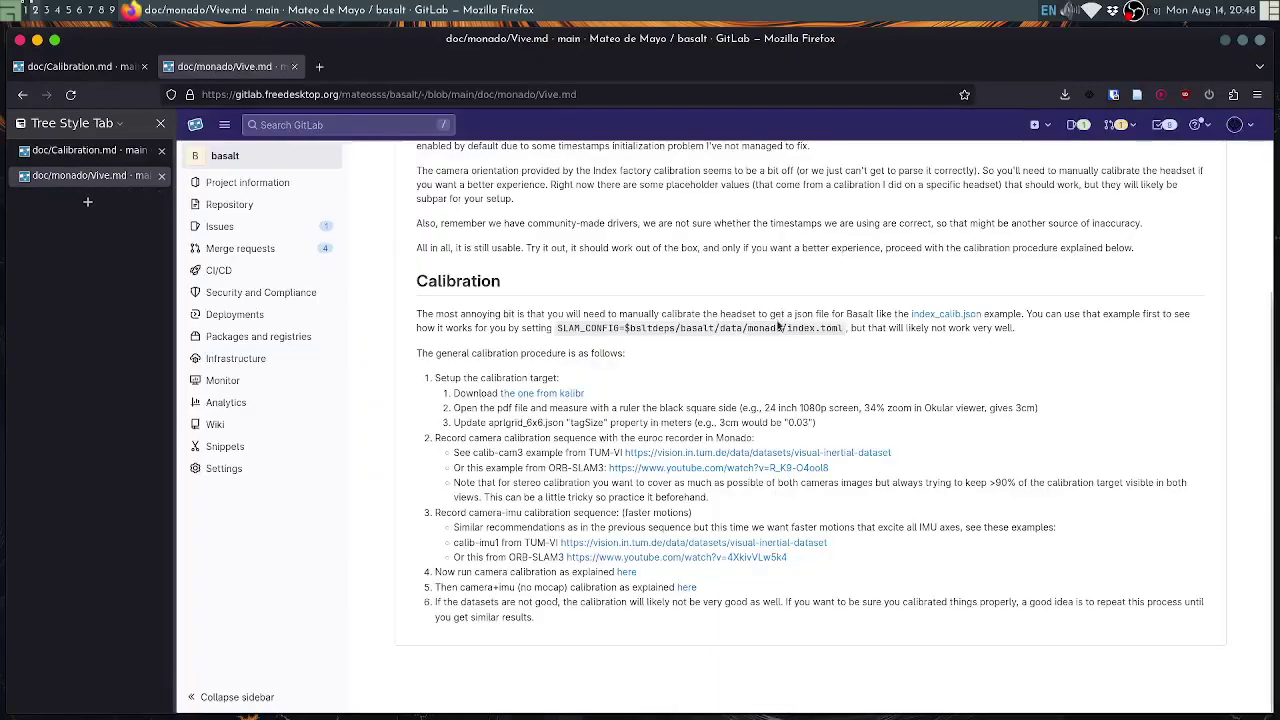
Switch to the terminal workspace, close the terminal showing aprilgrid_6x6.json and clear the screen of the remaining one
key(super+2)
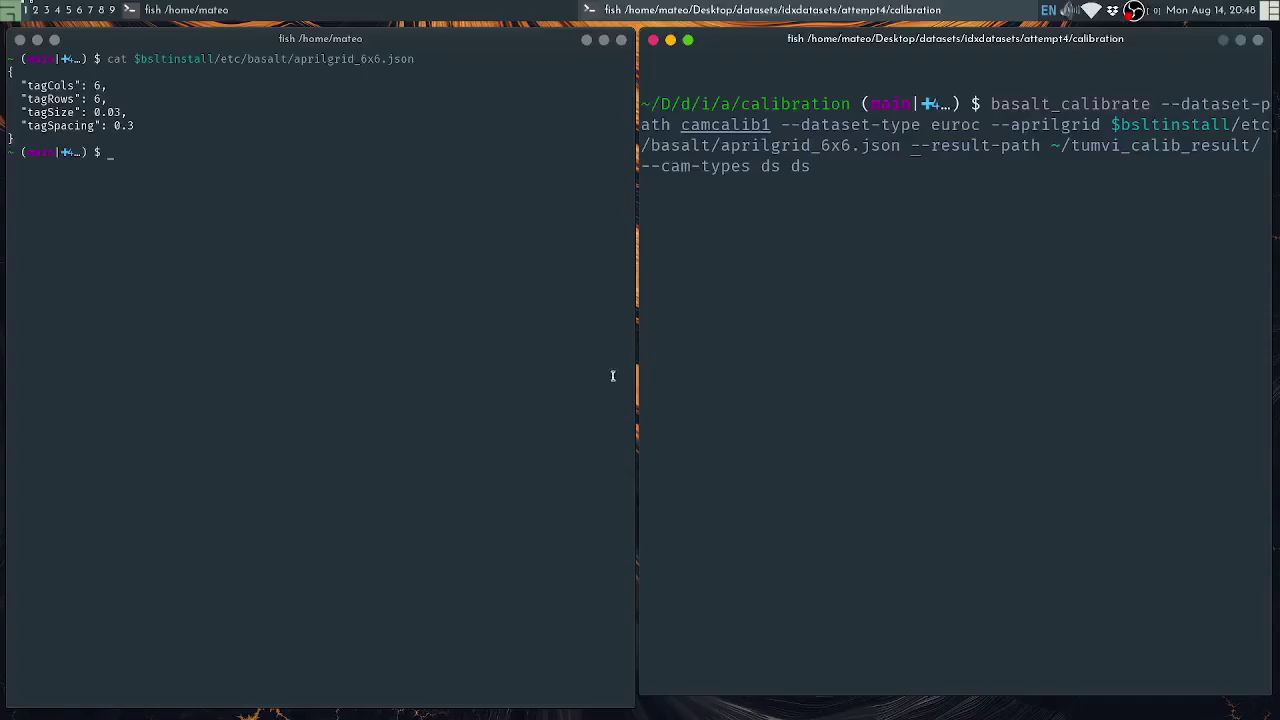
click(471, 272)
key(ctrl+d)
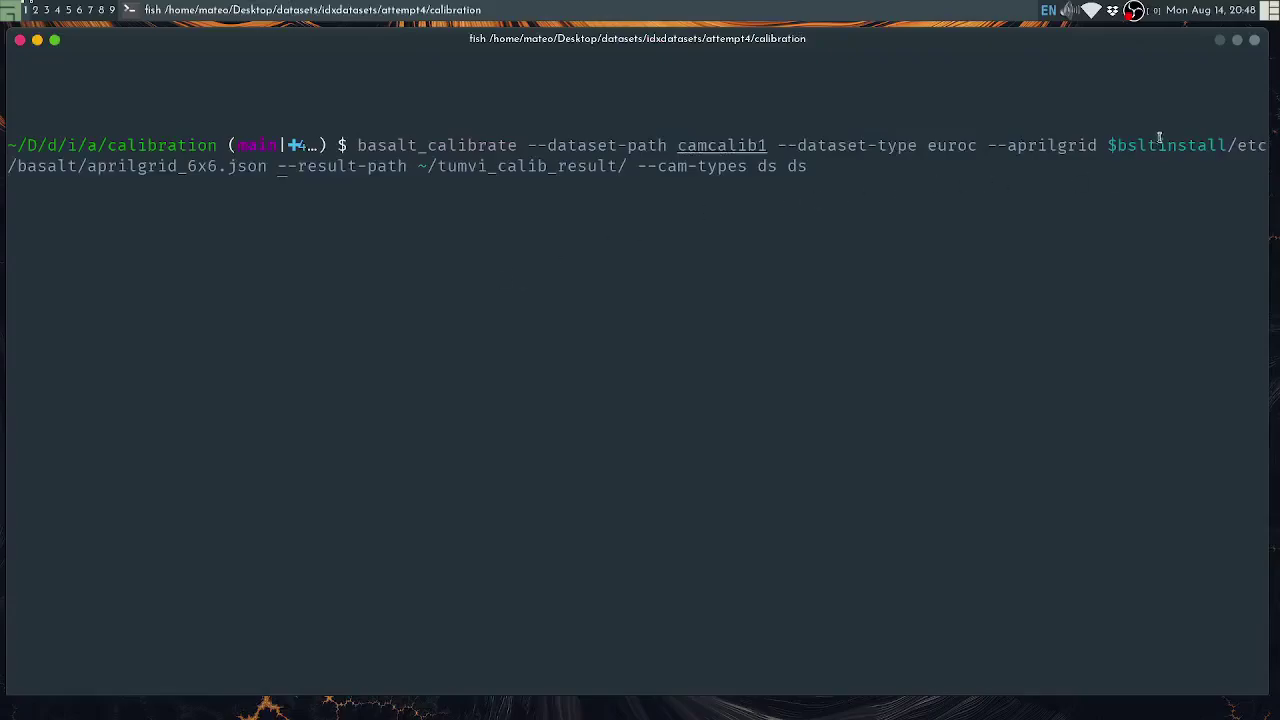
key(ctrl+l)
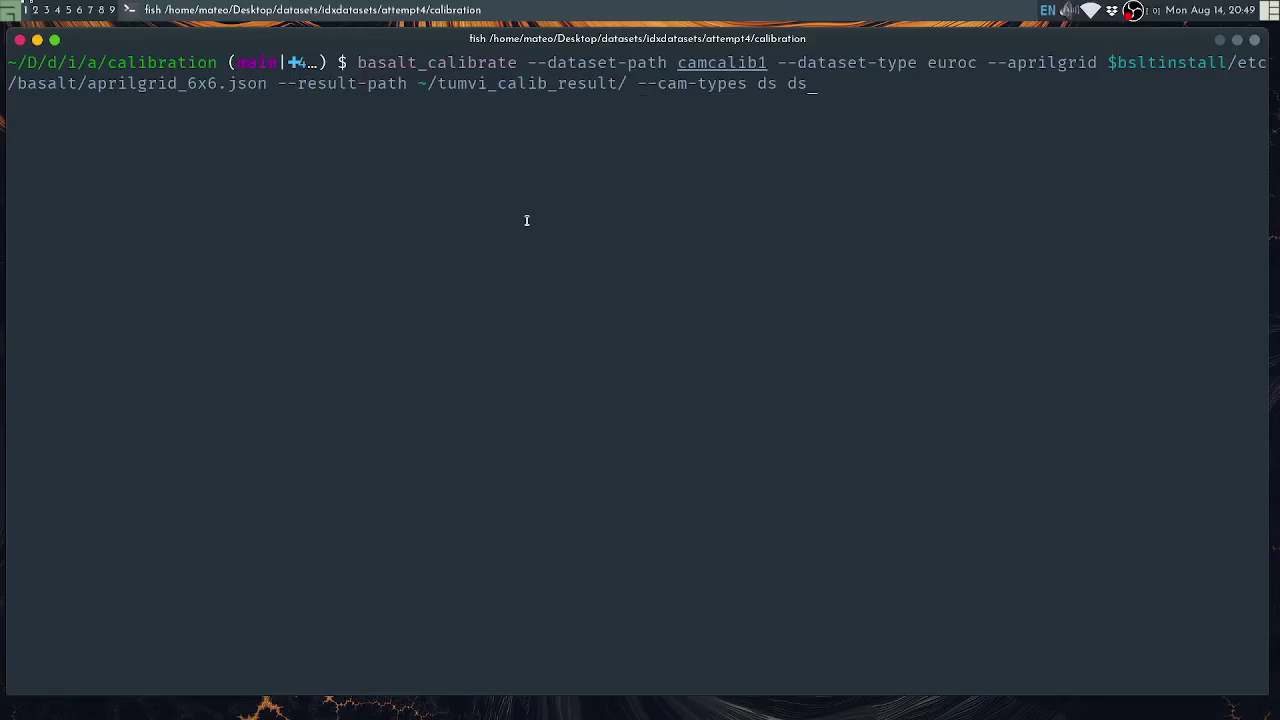
Discard the pending command, create a calib directory inside the attempt4 calibration folder and change into it
key(ctrl+c)
text(ls)
key(Return)
text(mkdir calib)
key(Return)
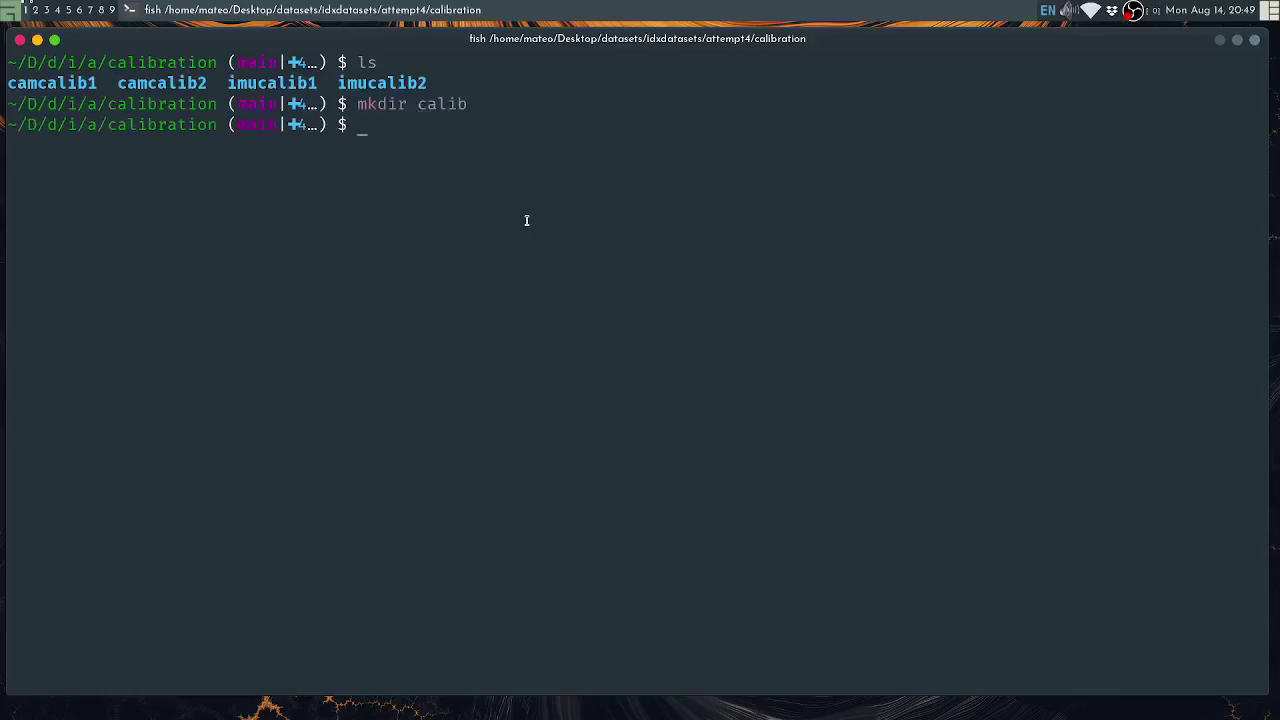
text(cd calib/)
key(Return)
text(ls)
key(Return)
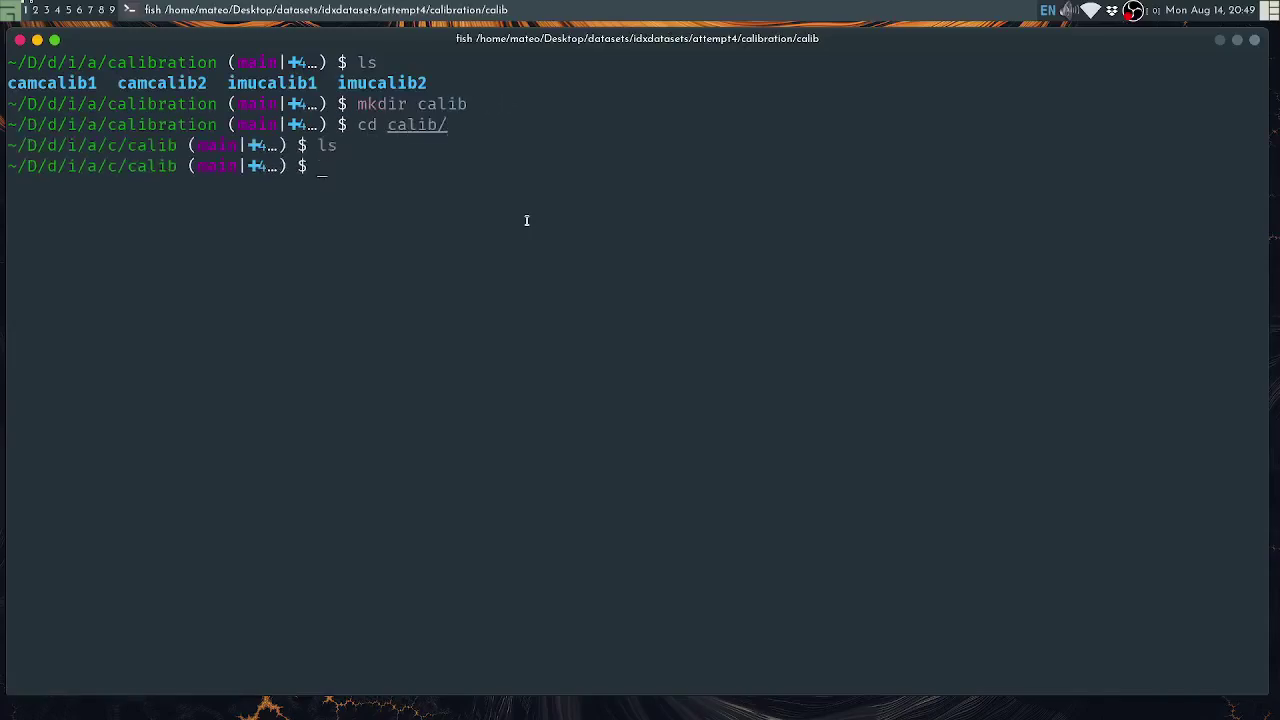
Insert the copied basalt_calibrate command at the prompt and set its --result-path to camcalib1.results
key(ctrl+shift+v)
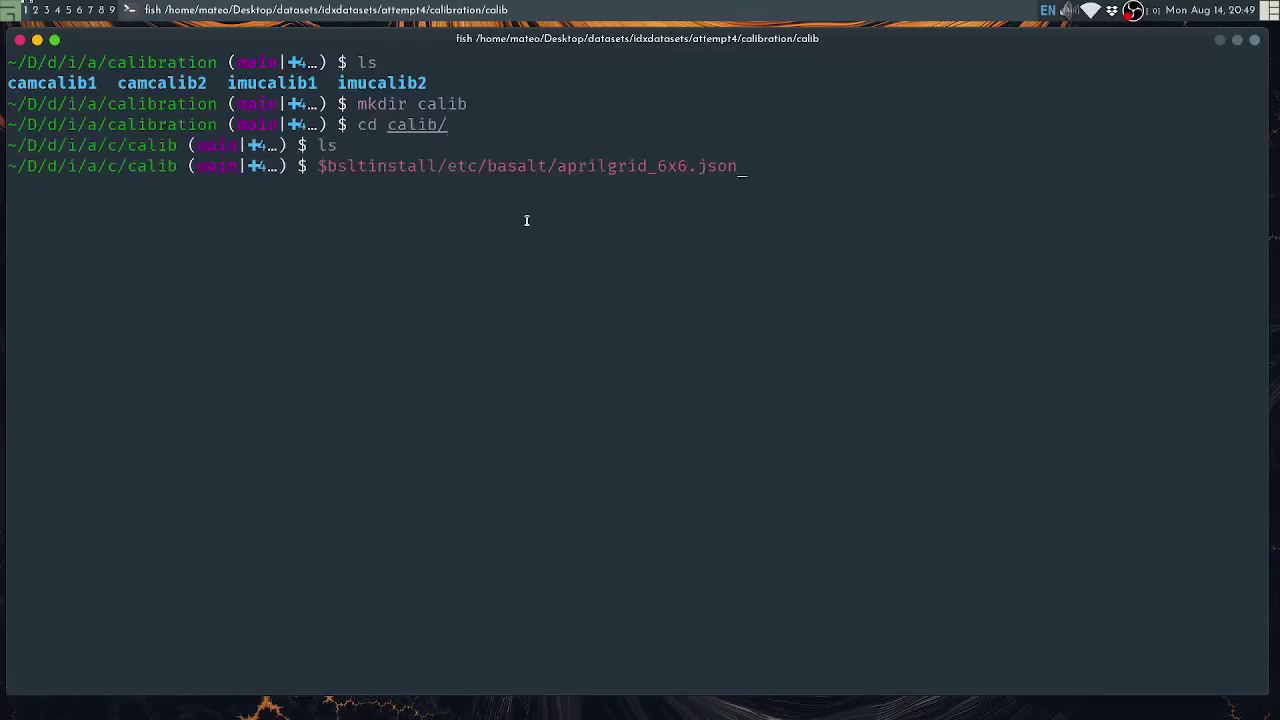
key(ctrl+c)
key(ctrl+shift+v)
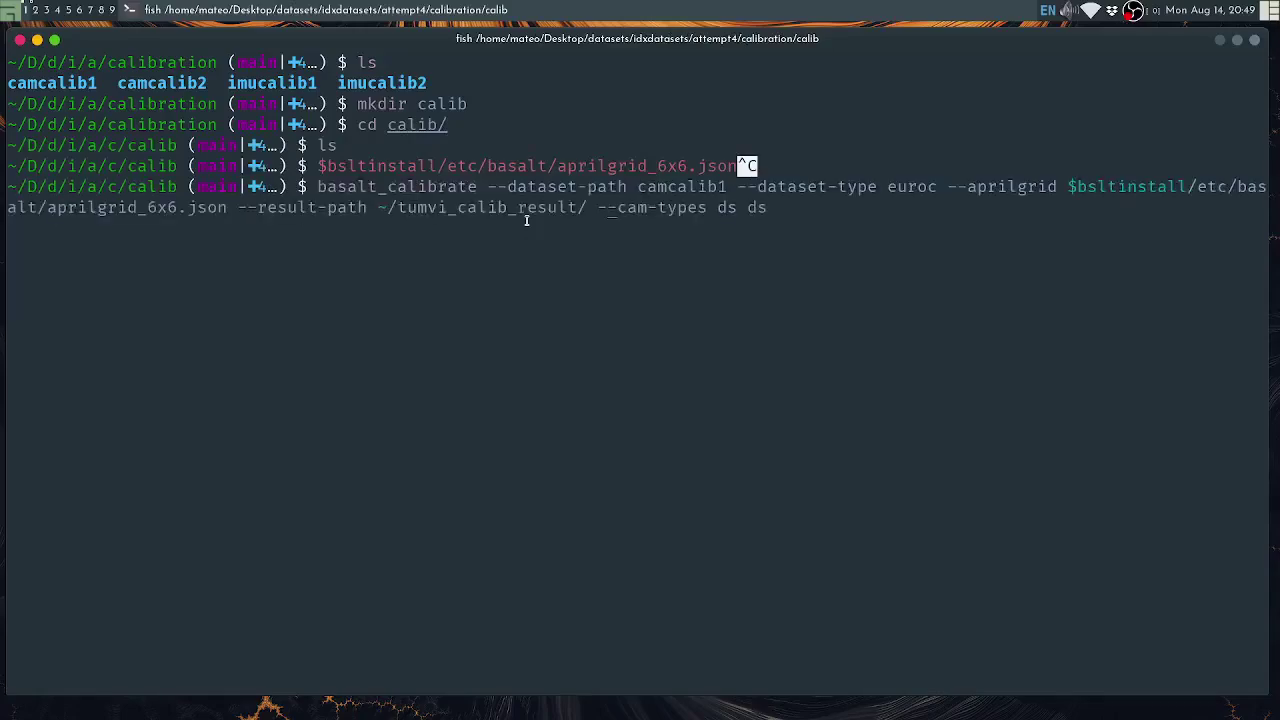
key(BackSpace)
key(BackSpace)
key(BackSpace)
key(BackSpace)
key(BackSpace)
key(BackSpace)
key(BackSpace)
key(BackSpace)
key(BackSpace)
key(BackSpace)
key(BackSpace)
key(BackSpace)
key(BackSpace)
key(BackSpace)
key(BackSpace)
key(BackSpace)
key(BackSpace)
key(BackSpace)
key(BackSpace)
key(BackSpace)
text(ca)
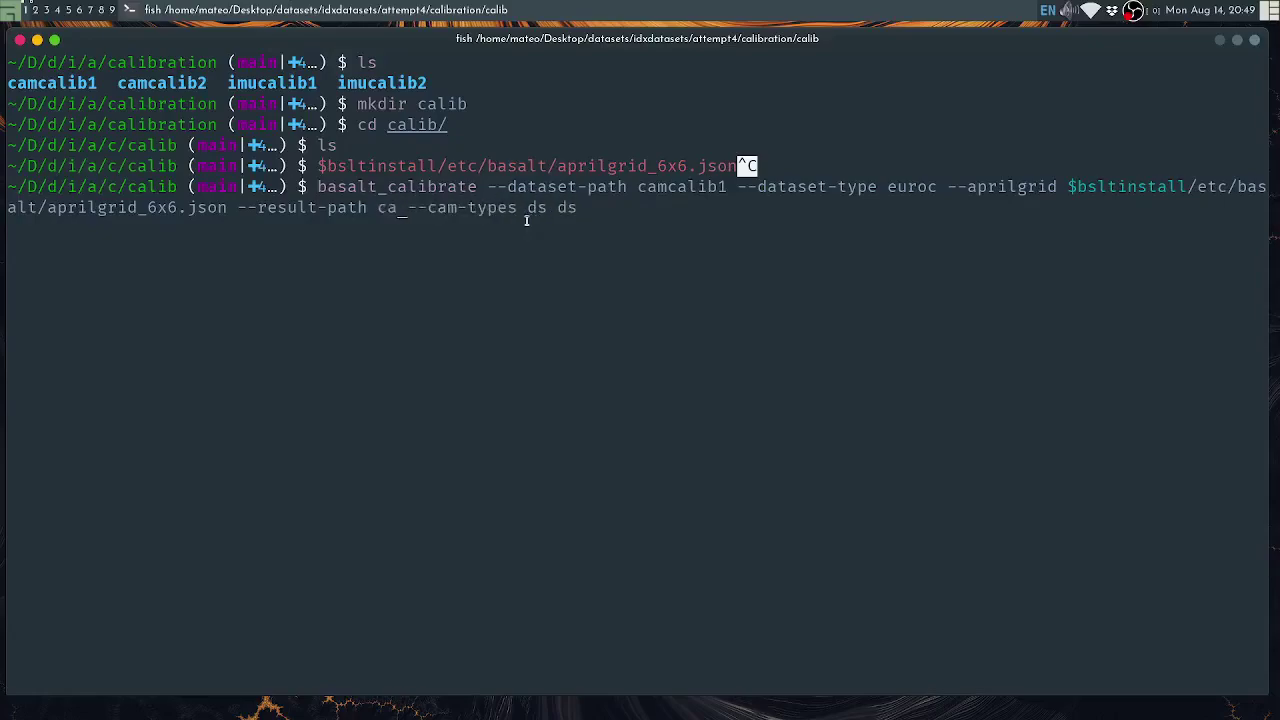
text(mcalib1.results)
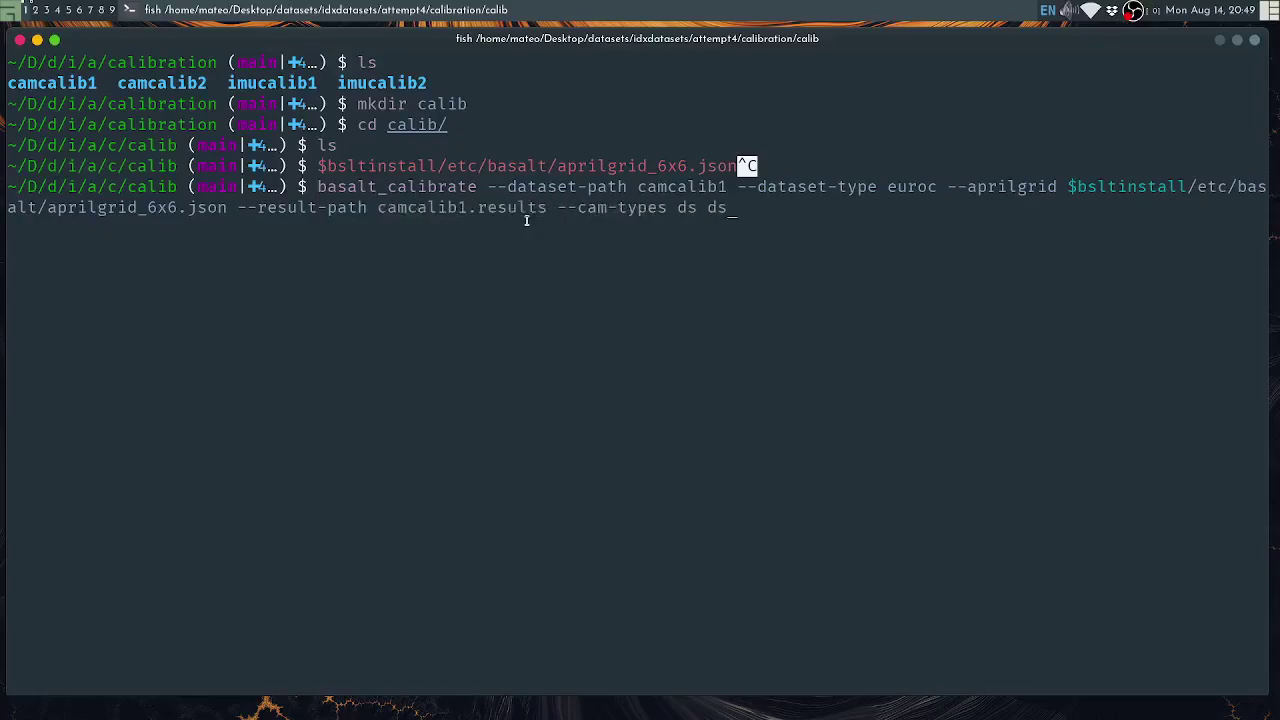
Try ds, kb4 and radial-tangential8 as --cam-types values in the basalt_calibrate command
key(BackSpace)
key(BackSpace)
key(BackSpace)
text(ds ds)
key(BackSpace)
key(BackSpace)
key(BackSpace)
key(BackSpace)
key(BackSpace)
key(BackSpace)
text(klkb4 kb4)
key(BackSpace)
key(BackSpace)
key(BackSpace)
key(BackSpace)
key(BackSpace)
key(BackSpace)
key(BackSpace)
text(radial-tangential8)
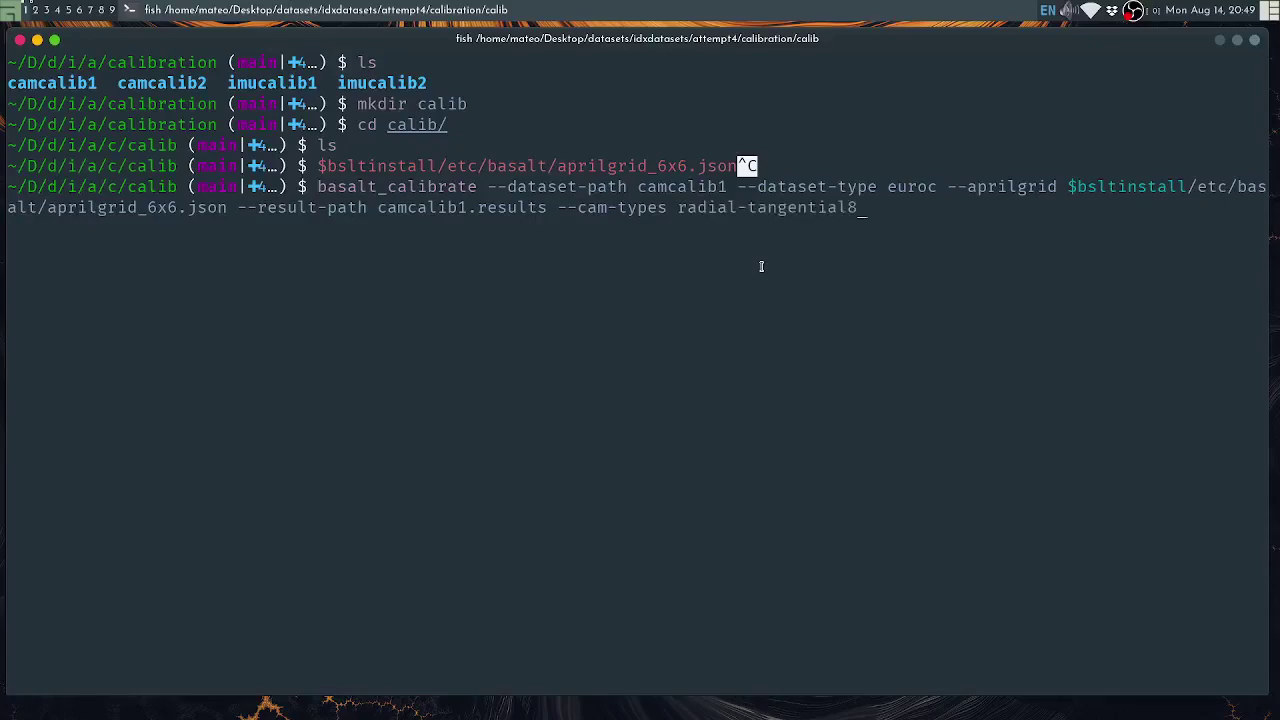
key(alt+BackSpace)
key(alt+BackSpace)
text(d)
key(BackSpace)
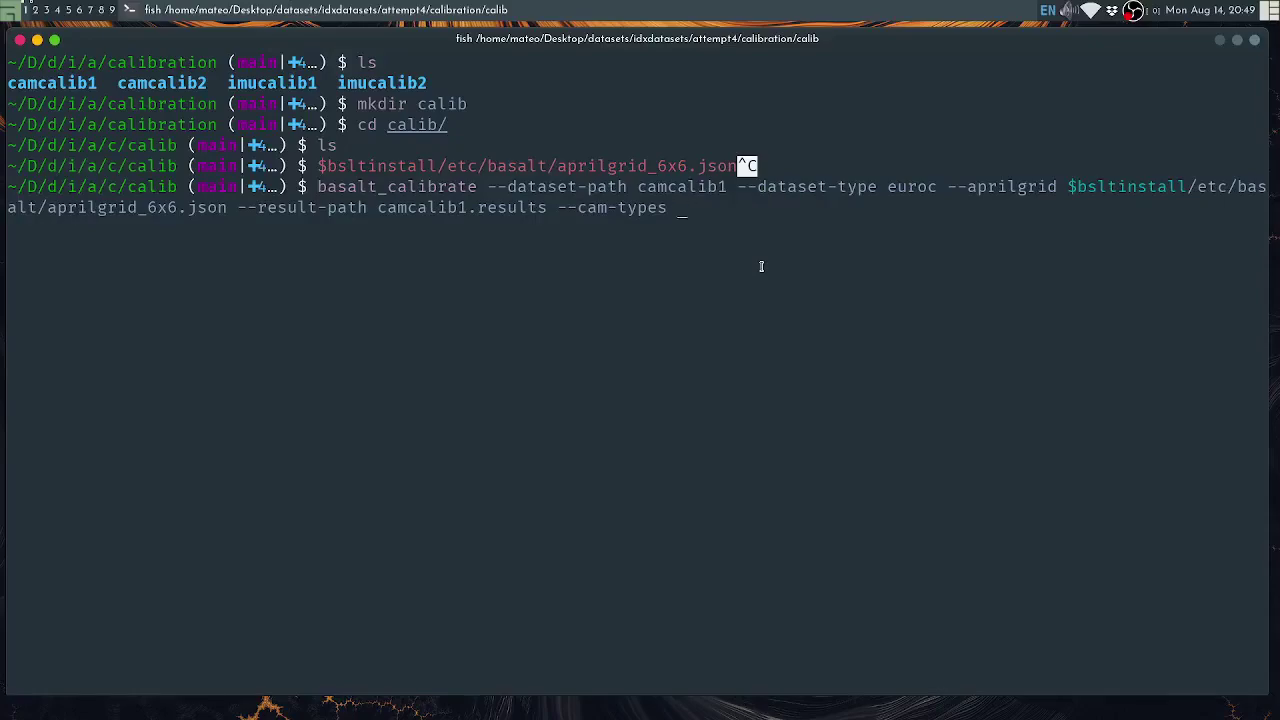
Run basalt_calibrate with --cam-types kb4 kb4 and try to load the camcalib1 dataset
text(euroc)
key(BackSpace)
key(BackSpace)
key(BackSpace)
text(ds)
key(BackSpace)
text(kb4)
key(BackSpace)
text(4 kb4)
key(Return)
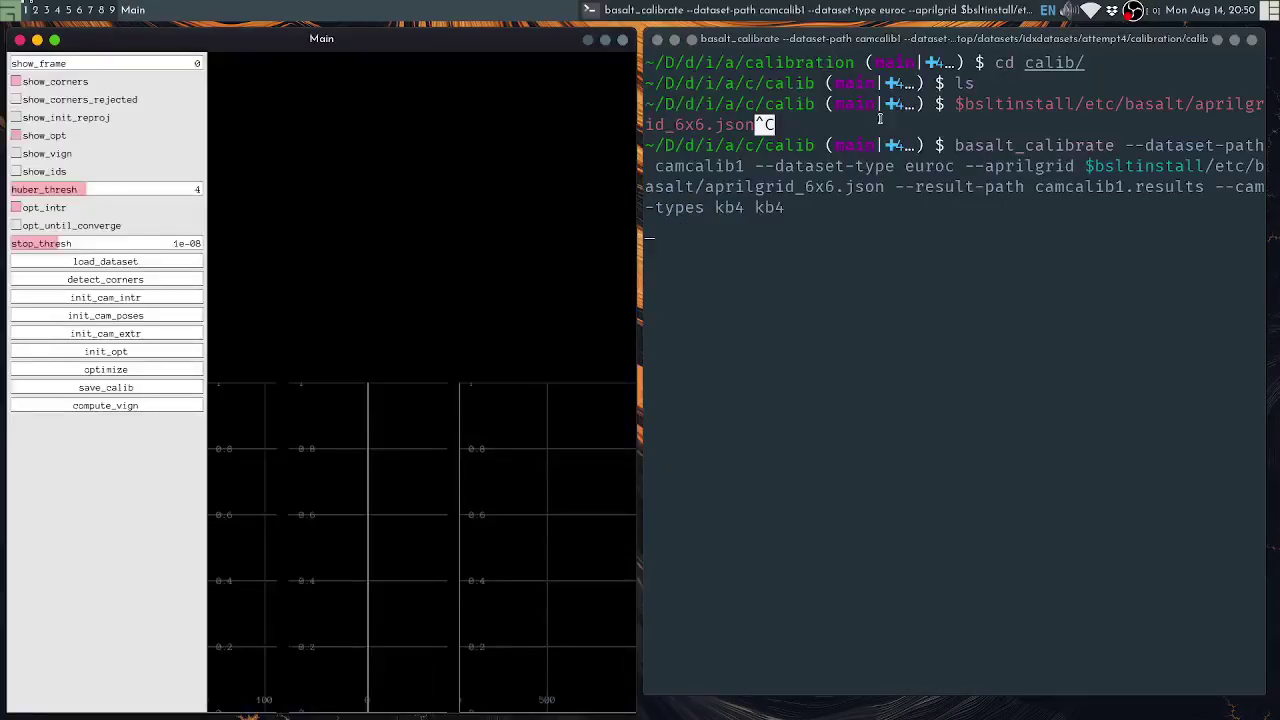
click(916, 150)
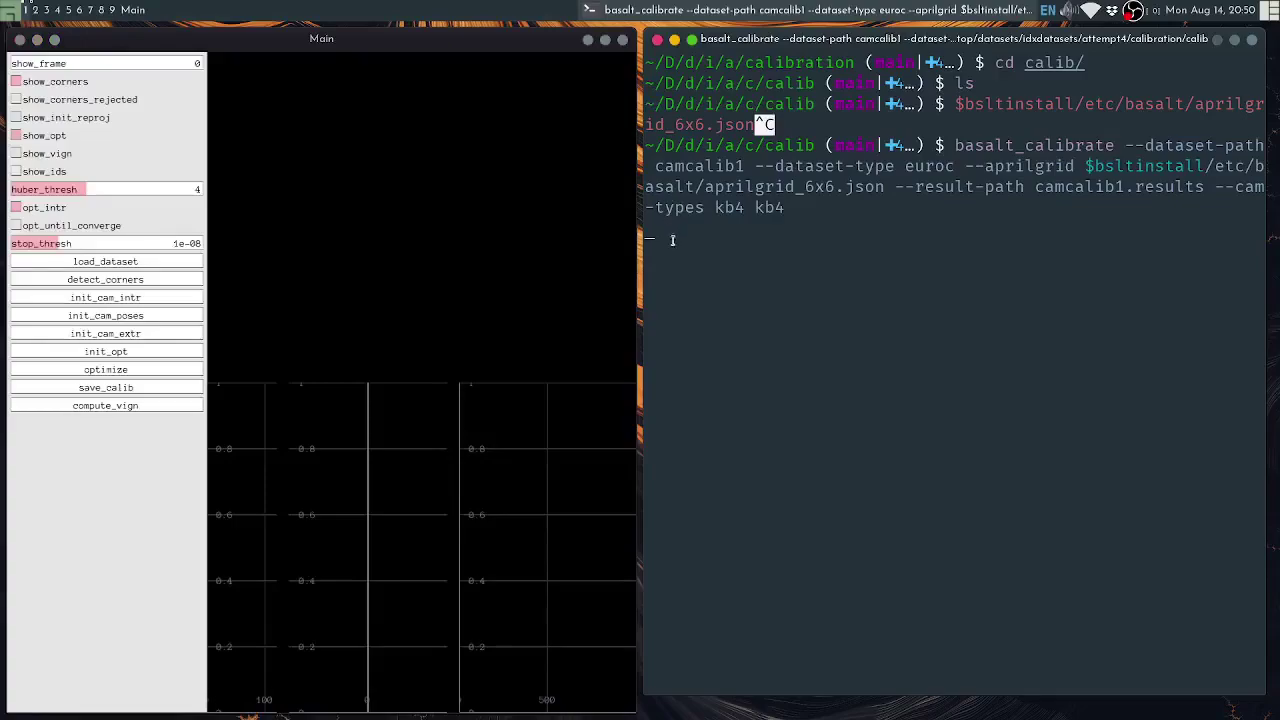
click(120, 261)
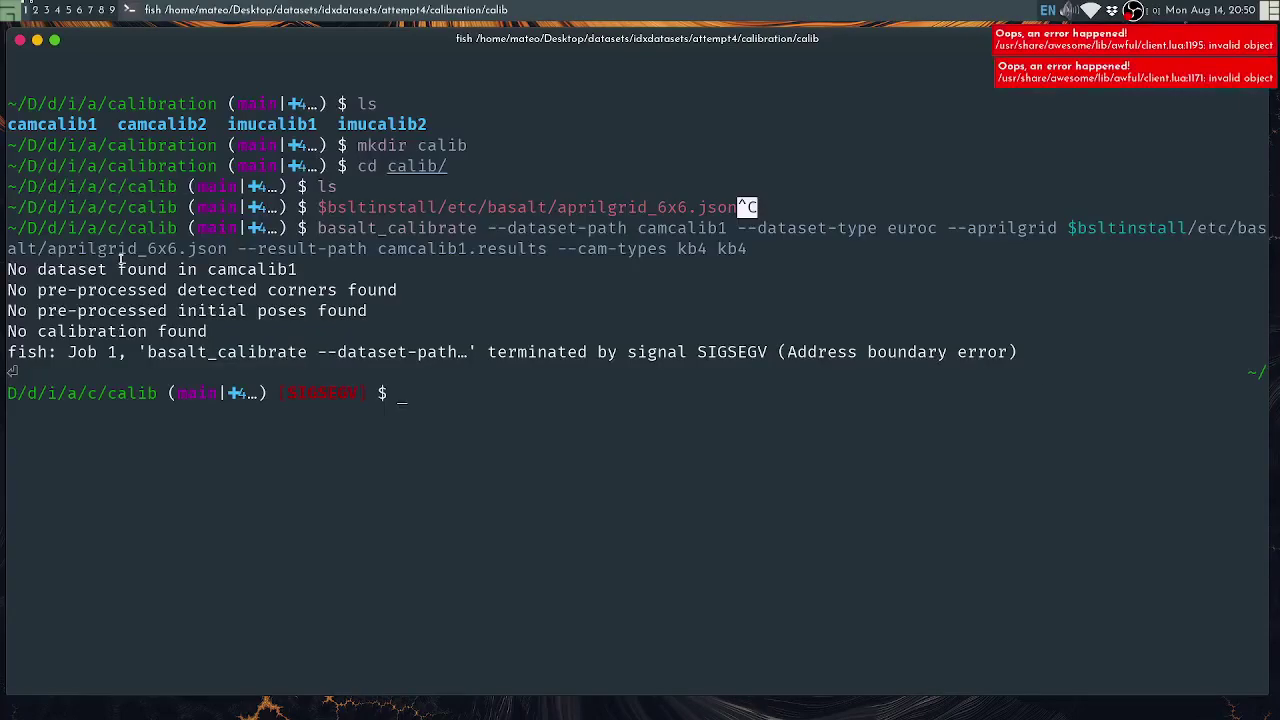
Rerun basalt_calibrate with --dataset-path ../camcalib1 and load the dataset
key(Up)
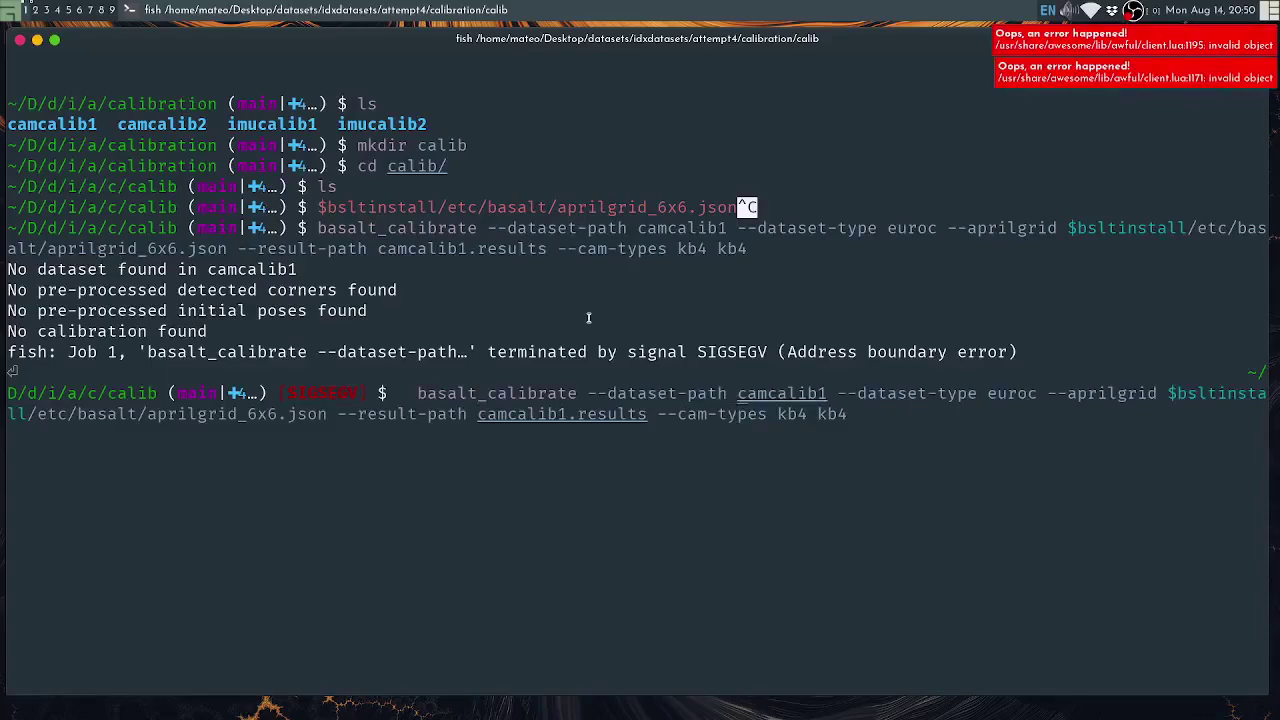
text(../)
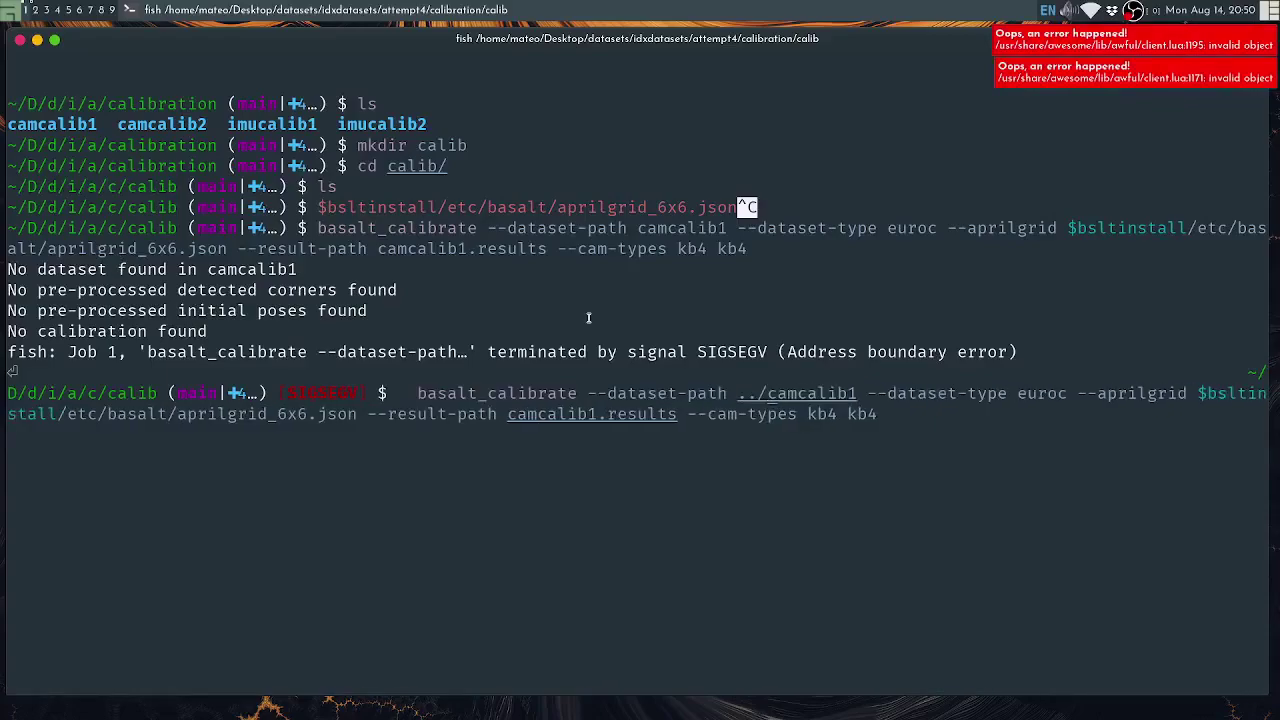
key(Return)
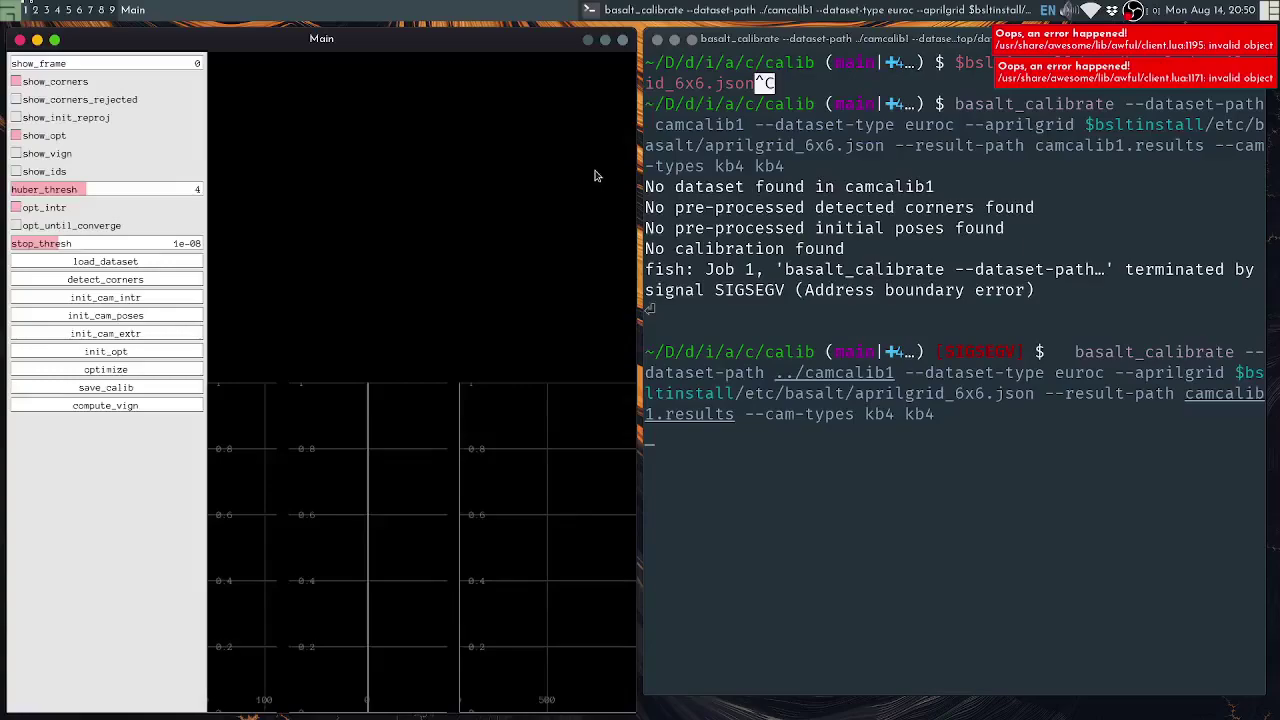
click(135, 262)
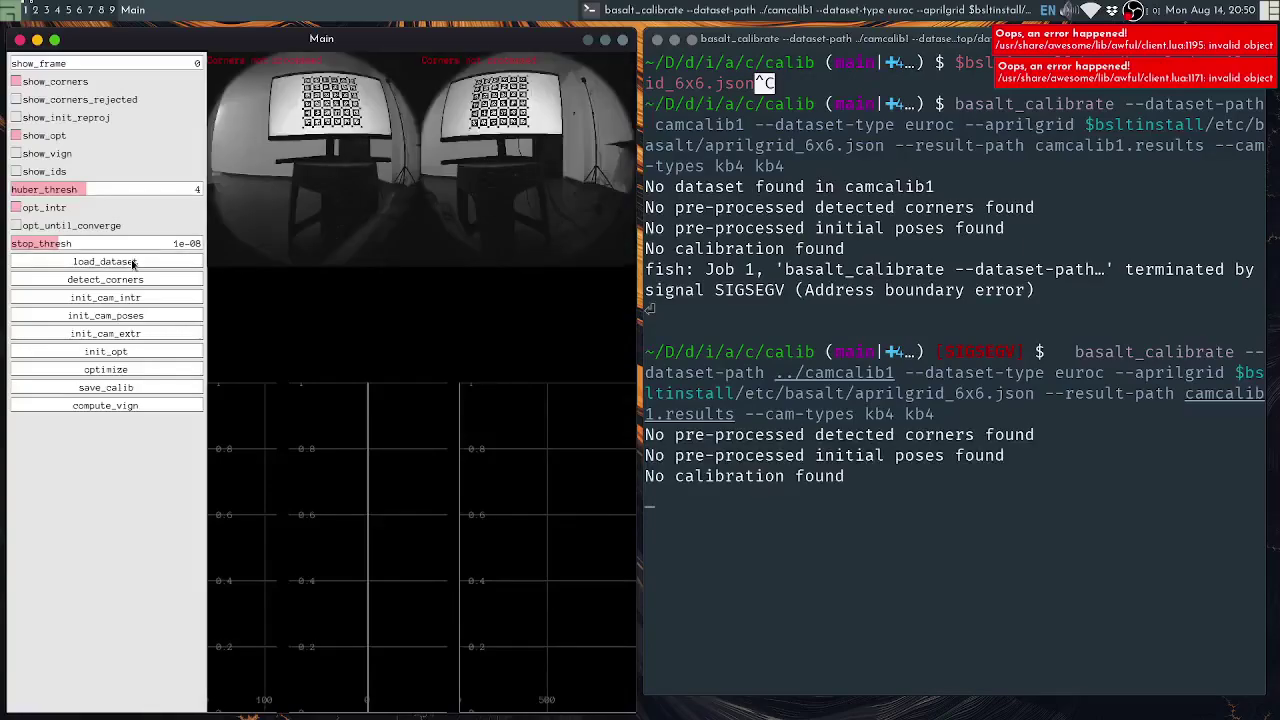
Scrub through the recorded frames, return to frame 0 and start the corner detection
mouse_move(16, 65)
mouse_down()
mouse_move(96, 76)
mouse_move(4, 62)
mouse_up()
drag(22, 66, 4, 100)
click(104, 284)
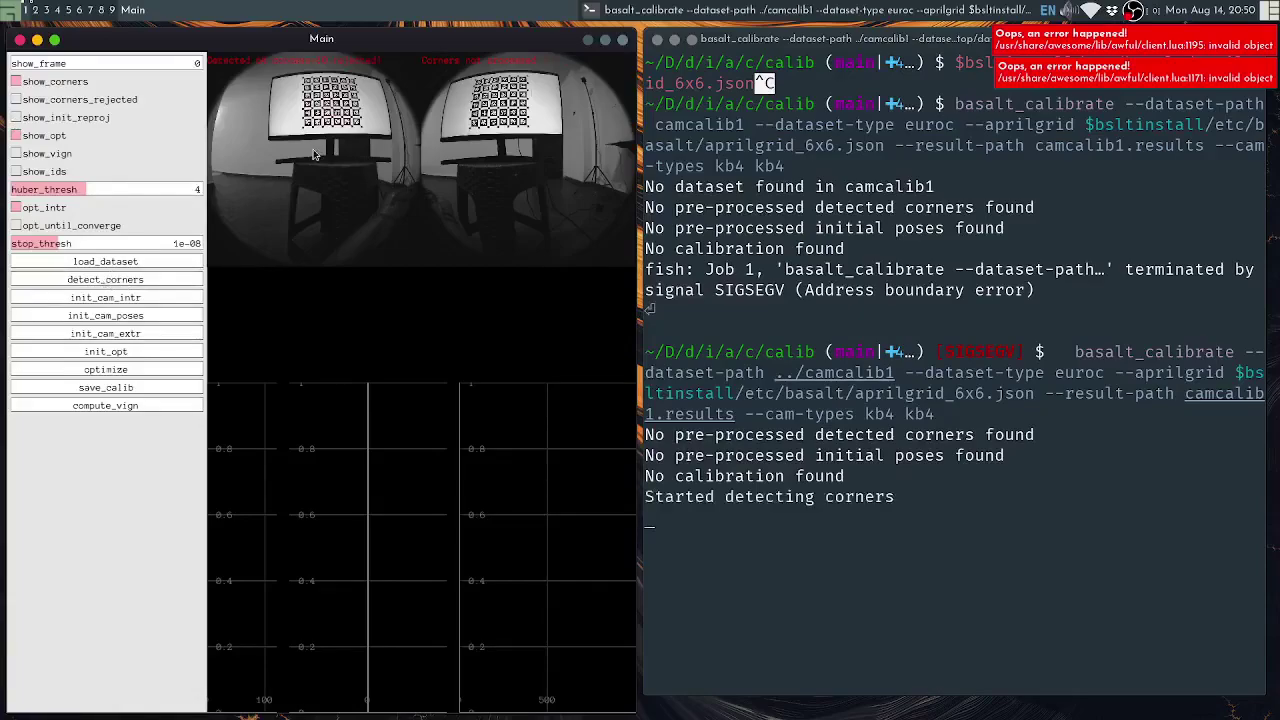
Examine closely the corners detected around a black square of the AprilGrid in both camera images
scroll(340, 115, up, 3)
scroll(343, 115, up, 6)
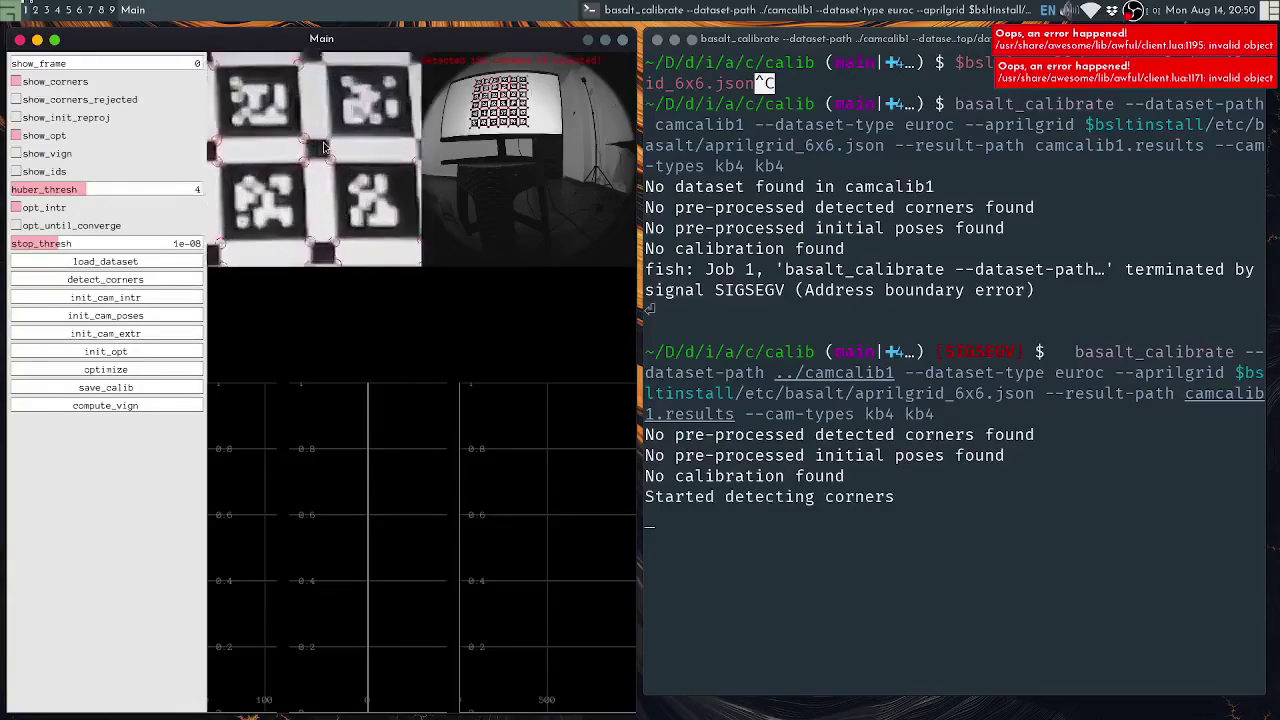
scroll(463, 124, up, 8)
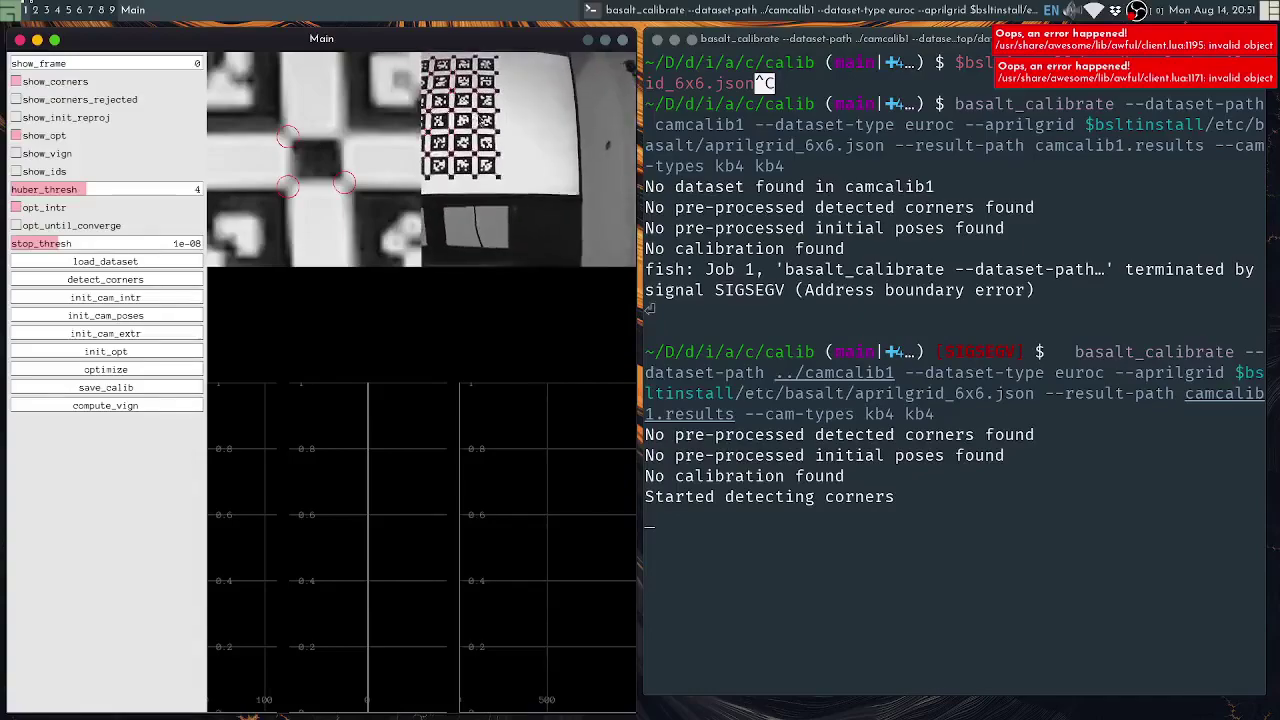
scroll(463, 124, up, 4)
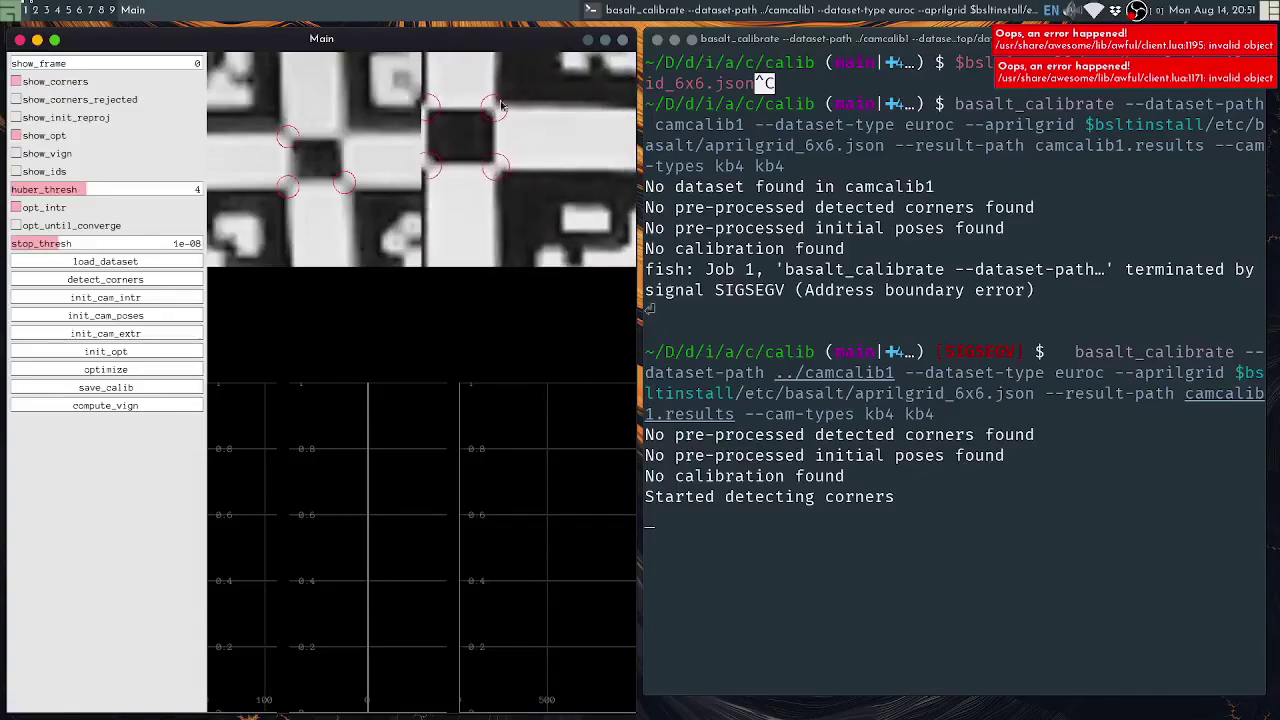
scroll(358, 127, up, 3)
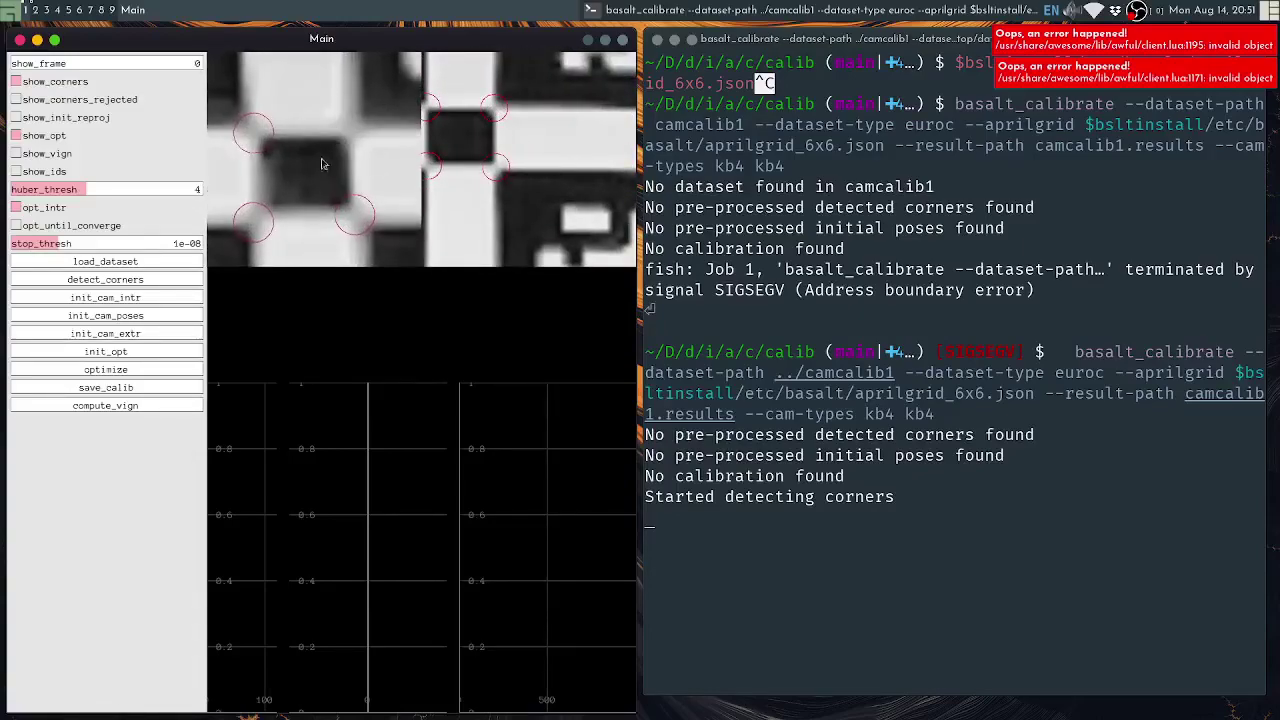
scroll(477, 139, up, 3)
drag(477, 139, 534, 154)
scroll(536, 154, down, 5)
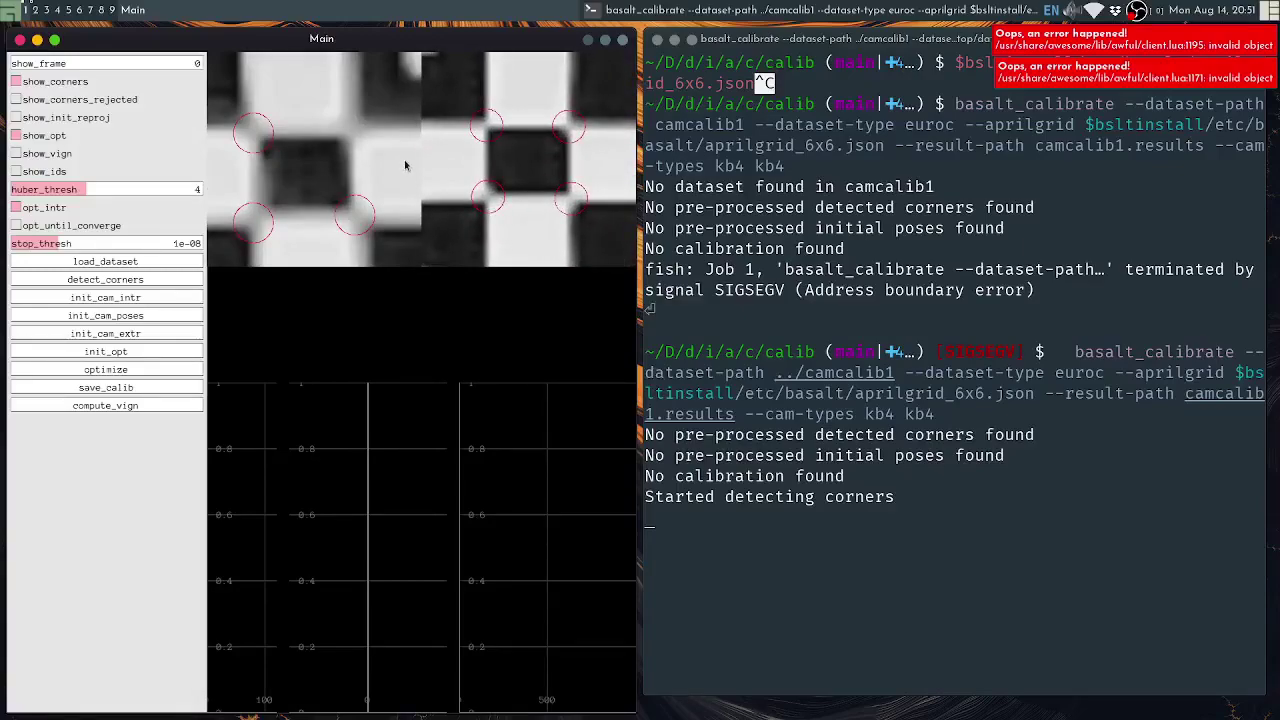
scroll(398, 160, up, 2)
scroll(546, 163, up, 1)
drag(546, 163, 529, 164)
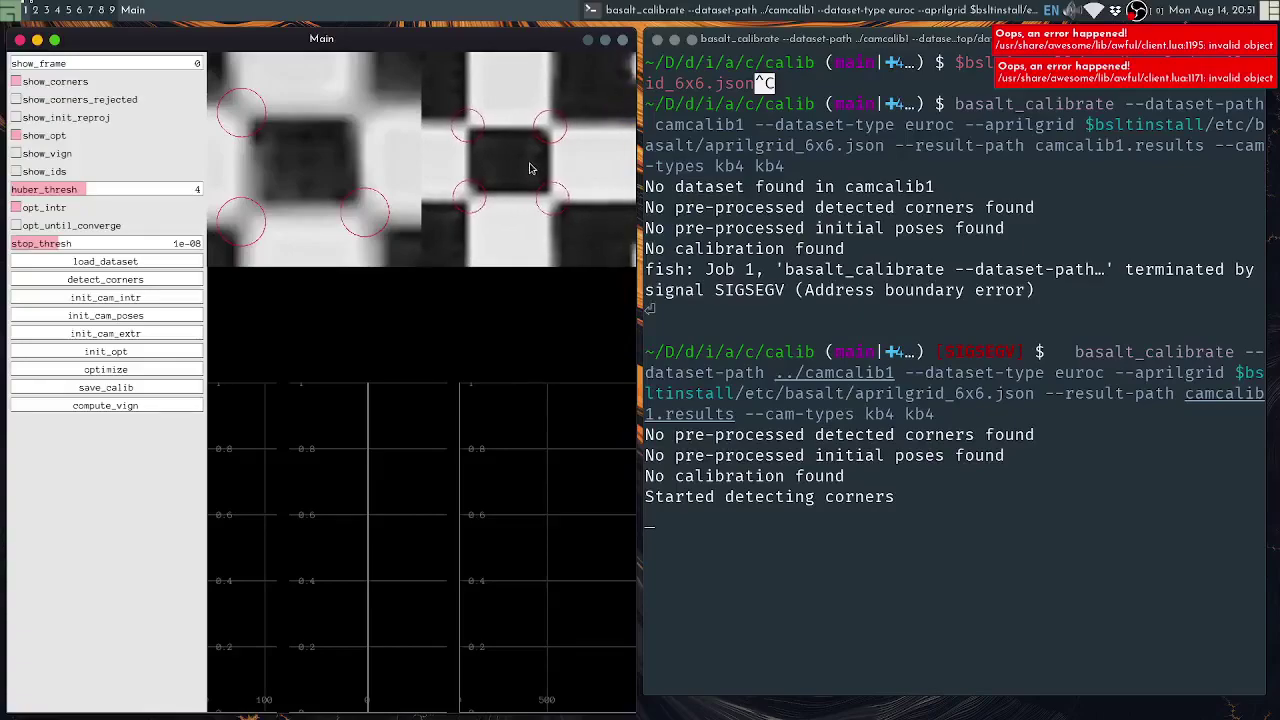
scroll(529, 164, down, 2)
scroll(529, 164, up, 2)
drag(358, 159, 383, 157)
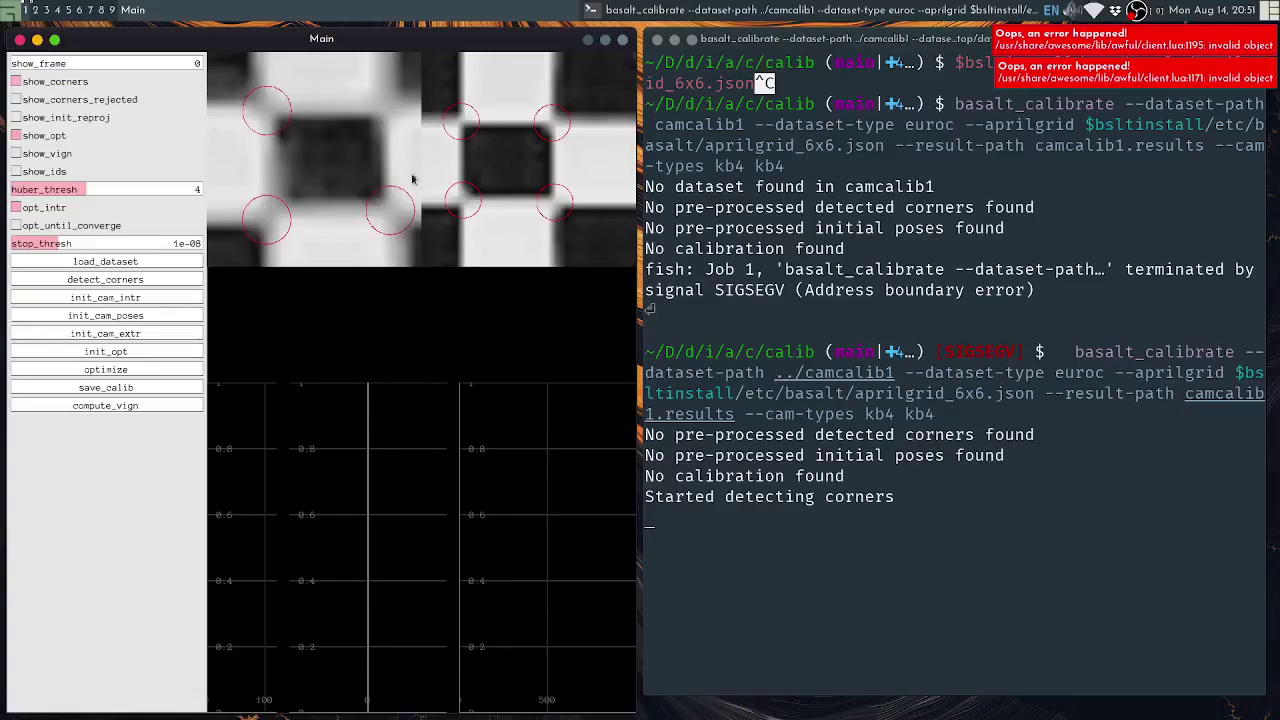
Compare the corners detected around individual tags in both camera images, then show both images in full again
scroll(385, 164, down, 10)
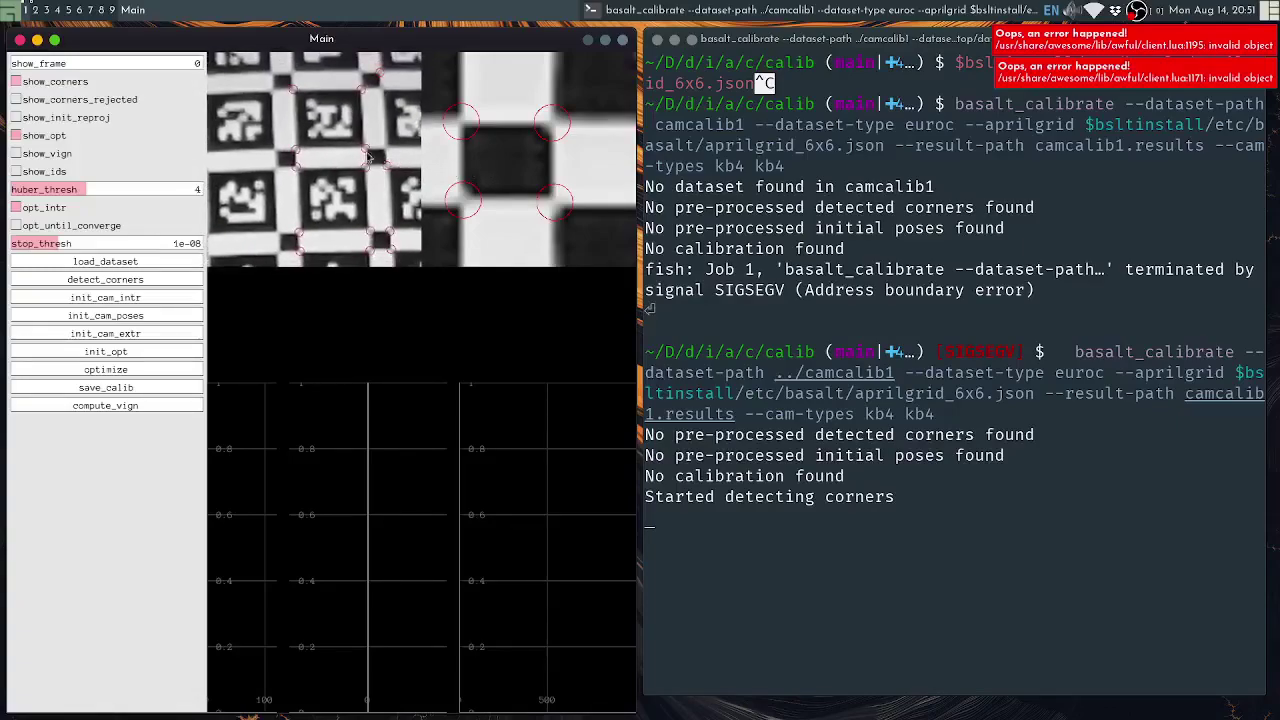
scroll(370, 158, up, 5)
drag(577, 192, 586, 197)
scroll(486, 146, down, 8)
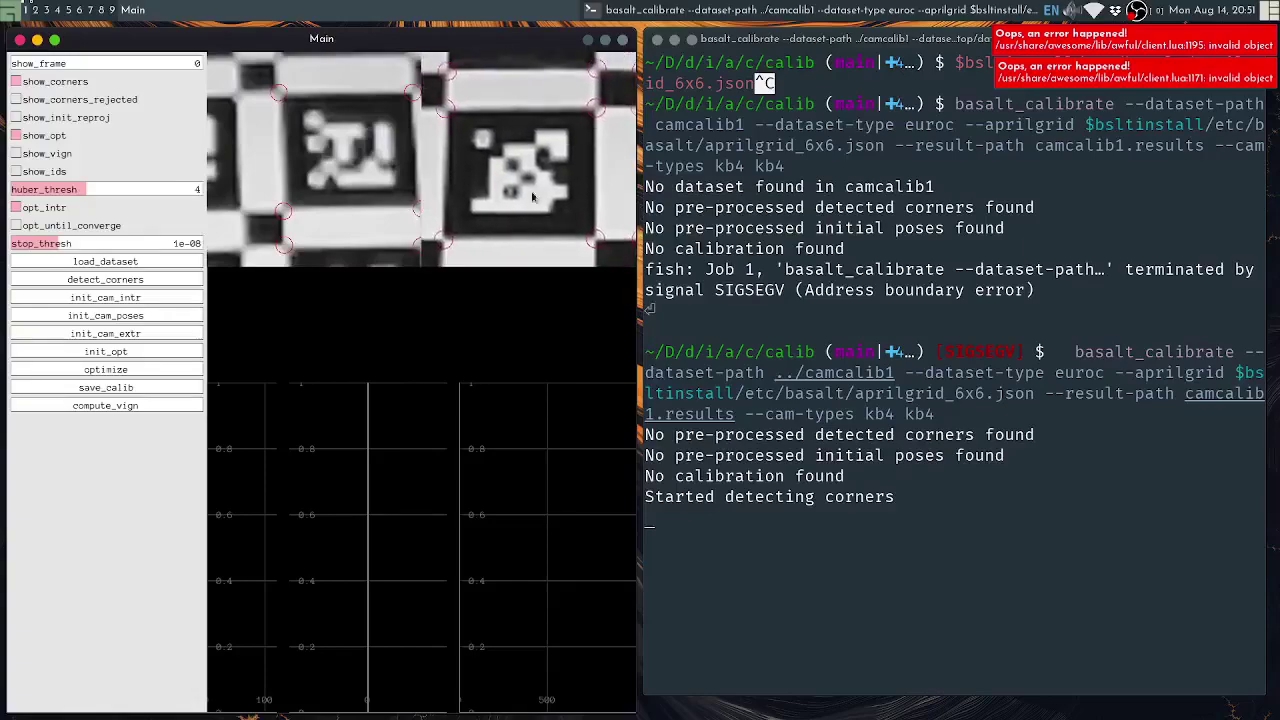
scroll(490, 158, up, 4)
scroll(497, 169, down, 4)
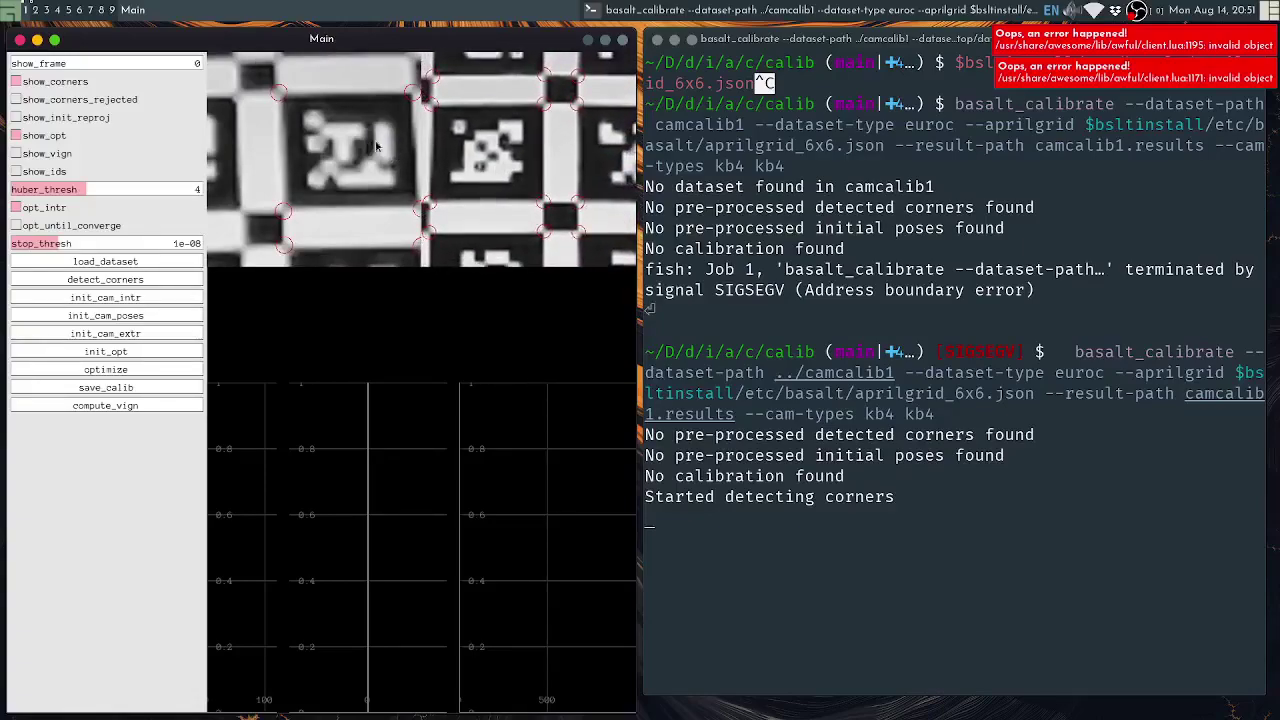
scroll(368, 145, down, 2)
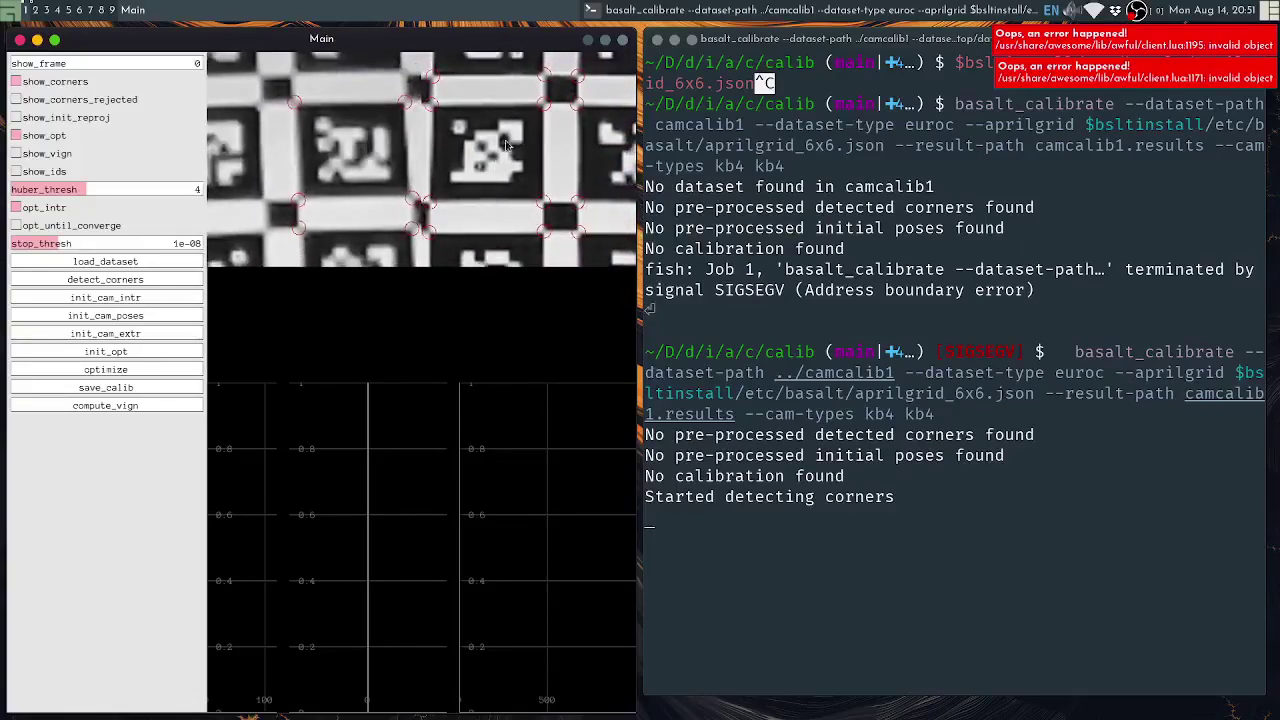
scroll(362, 143, down, 5)
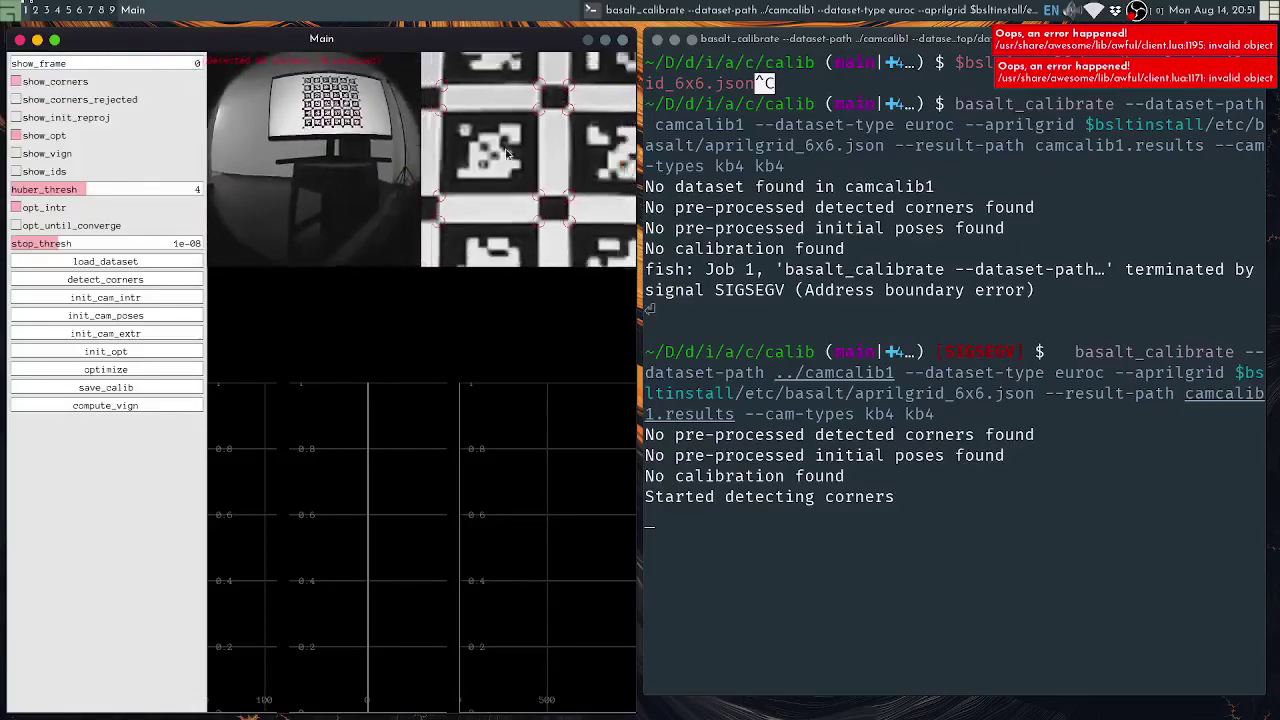
scroll(507, 153, down, 5)
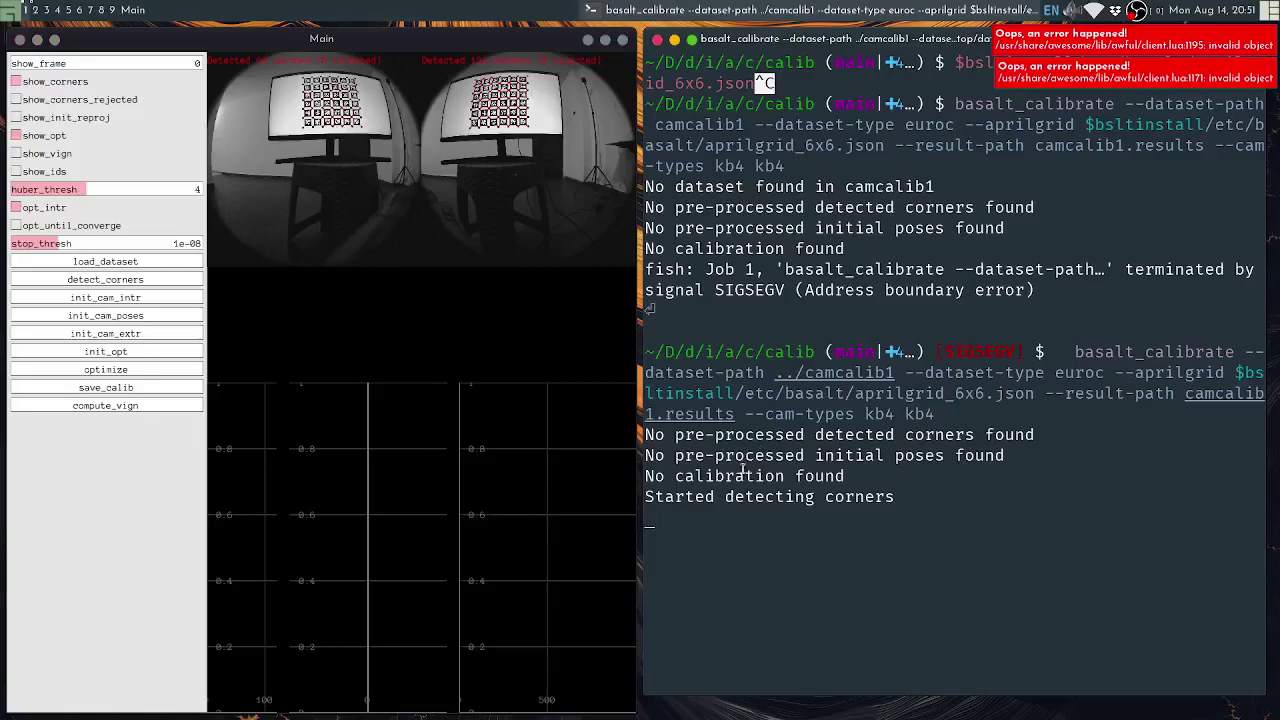
Scrub through the recorded frames to check the detected corners, then return to frame 0
drag(22, 65, 135, 64)
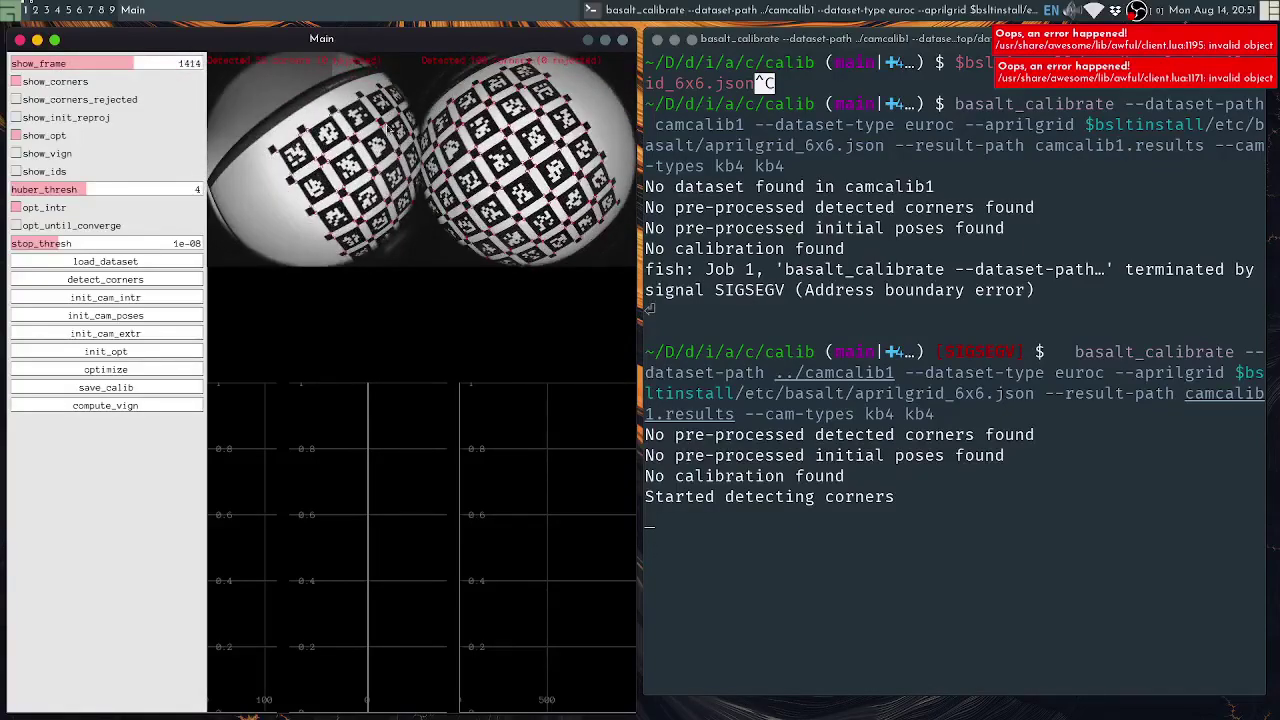
drag(135, 63, 174, 70)
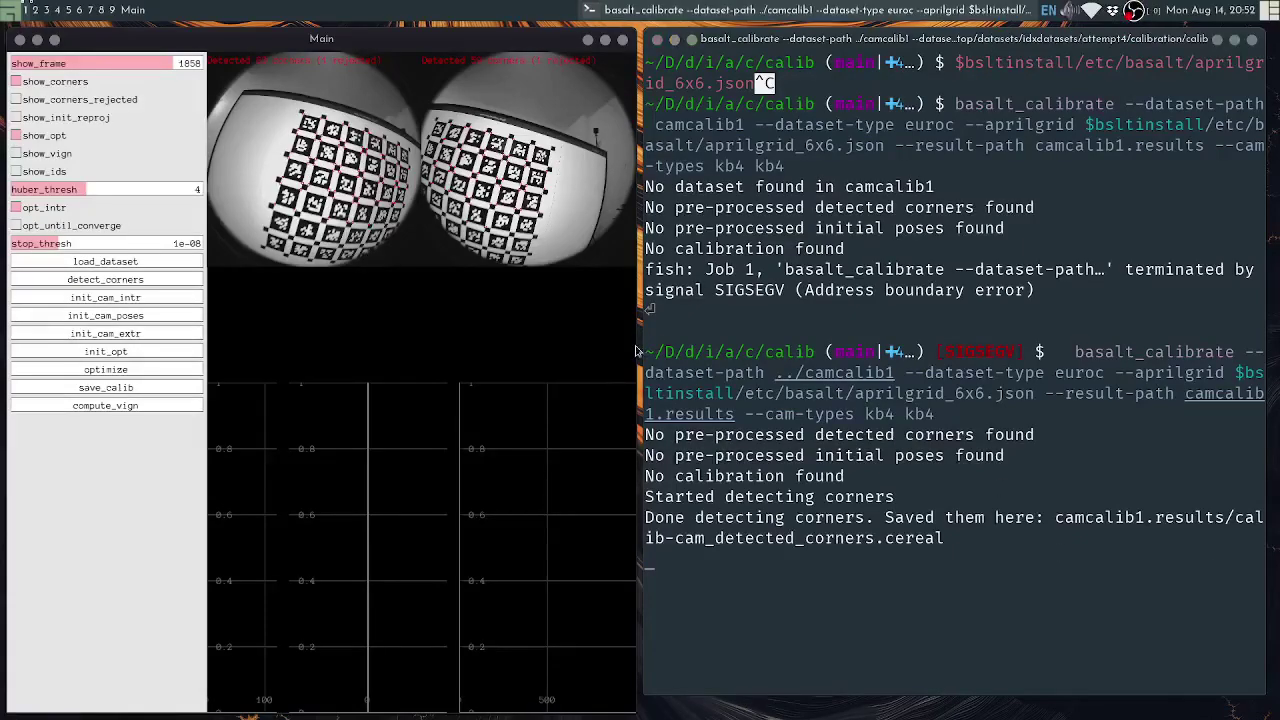
drag(180, 66, 4, 64)
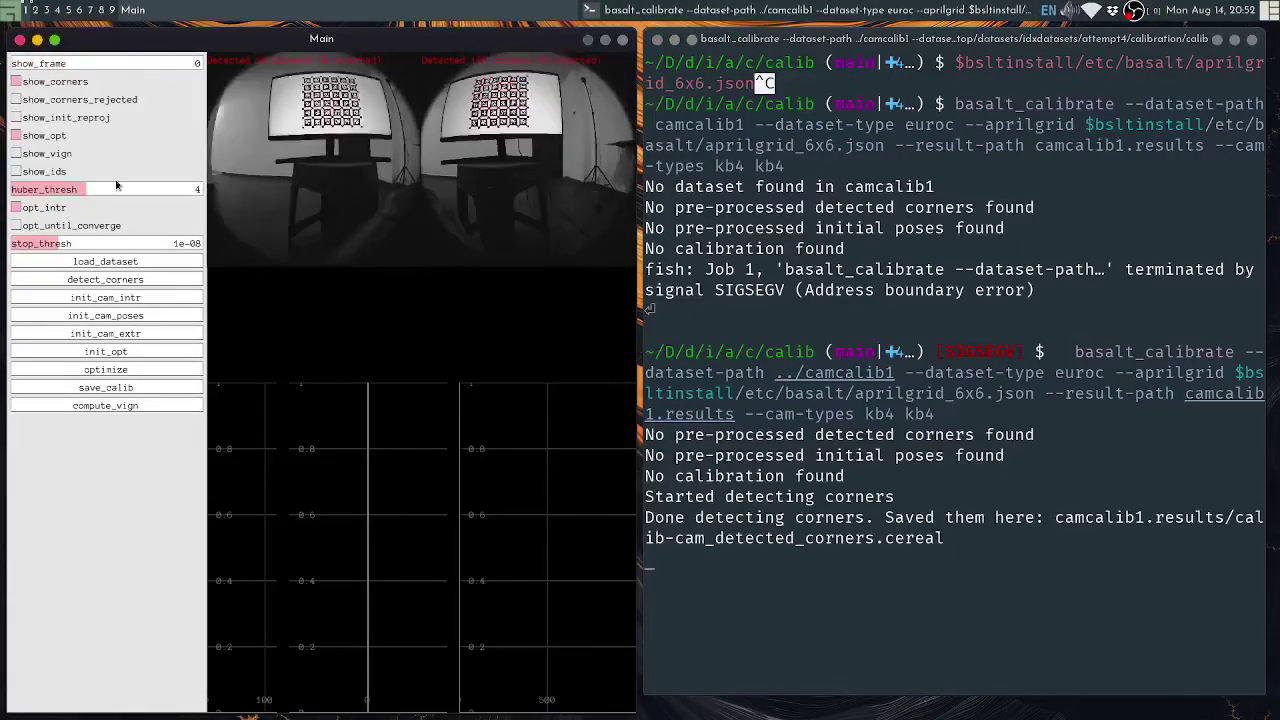
Initialize the camera intrinsics, camera poses and camera extrinsics in order, then initialize the optimization
click(74, 303)
click(92, 320)
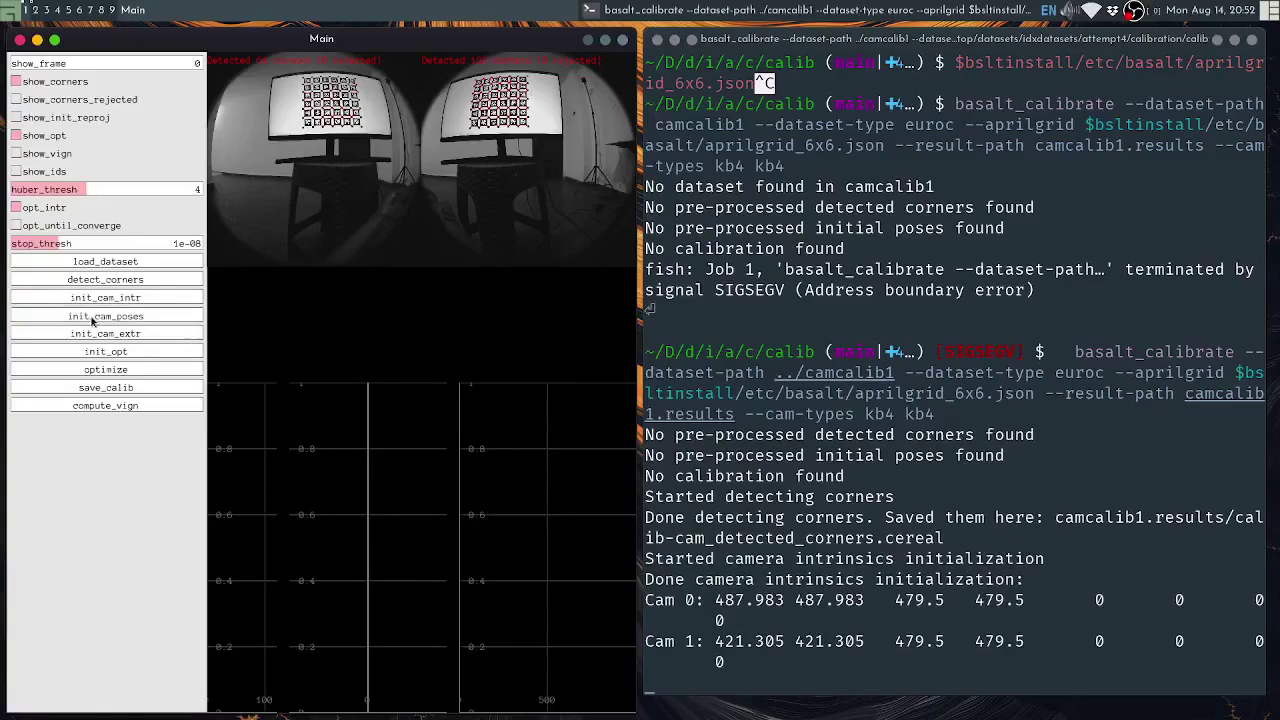
click(92, 335)
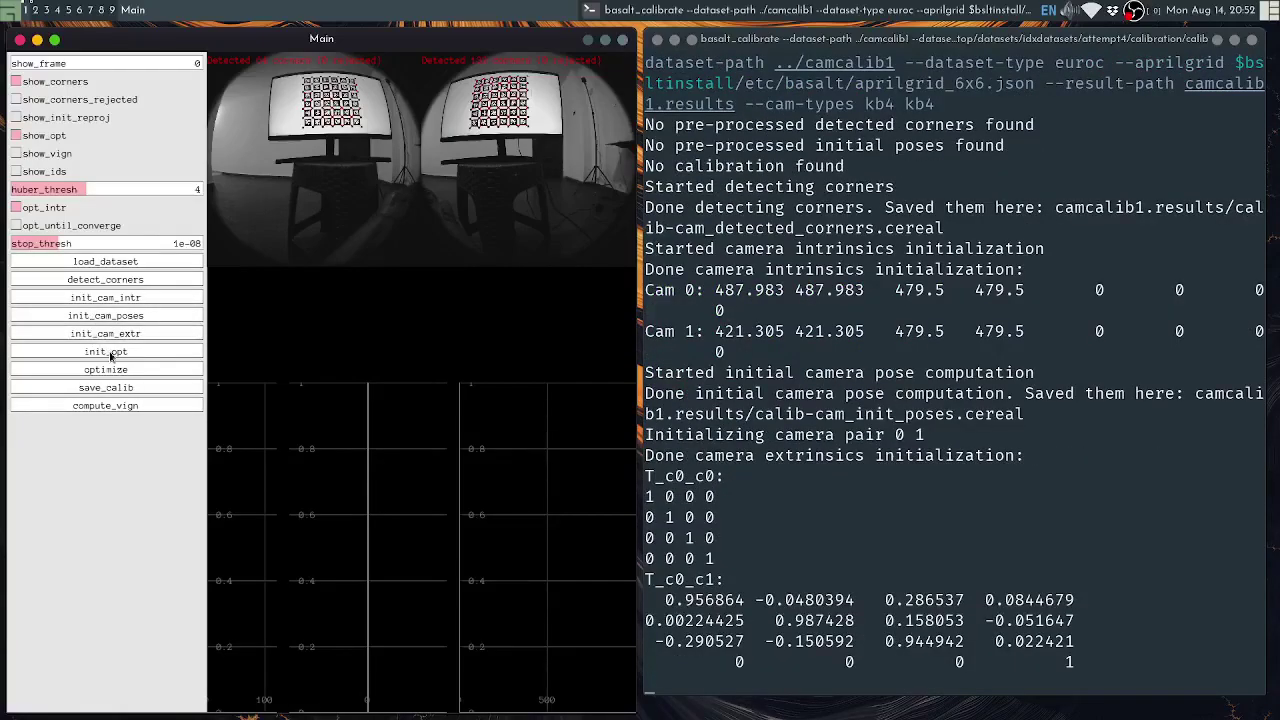
click(110, 352)
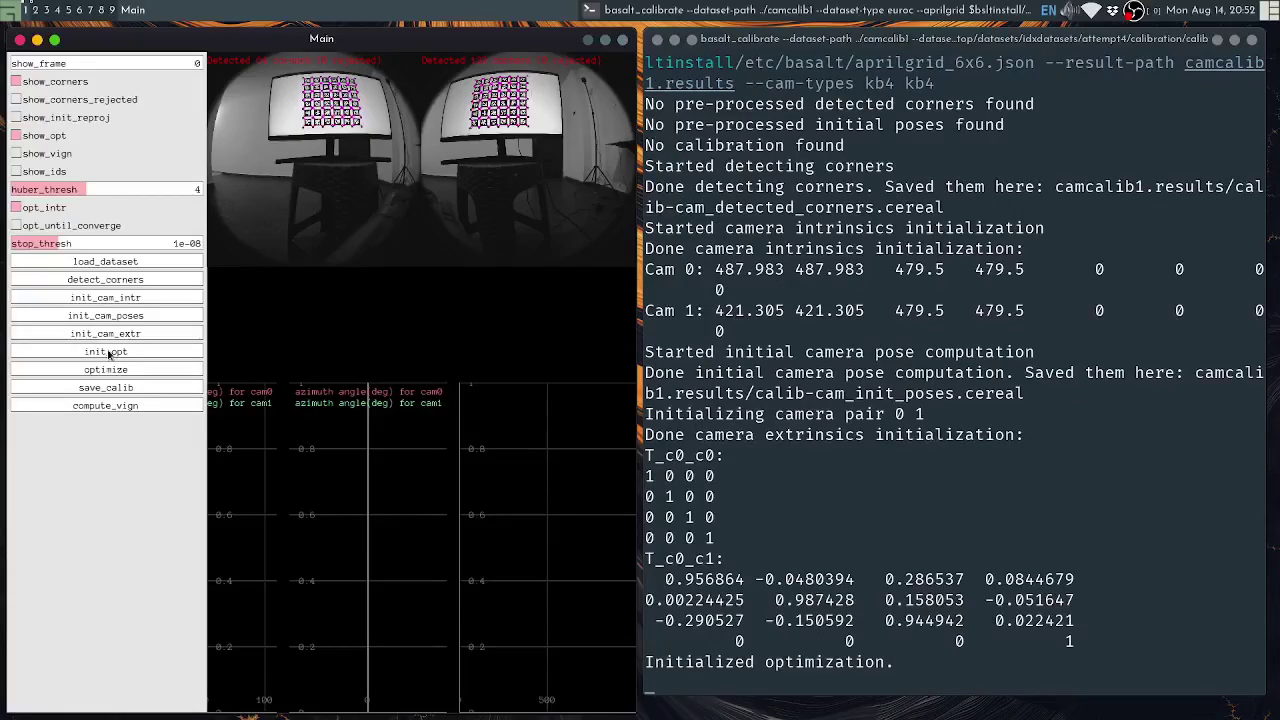
Run two optimization iterations and inspect the azimuth angle error plot for both cameras
click(96, 372)
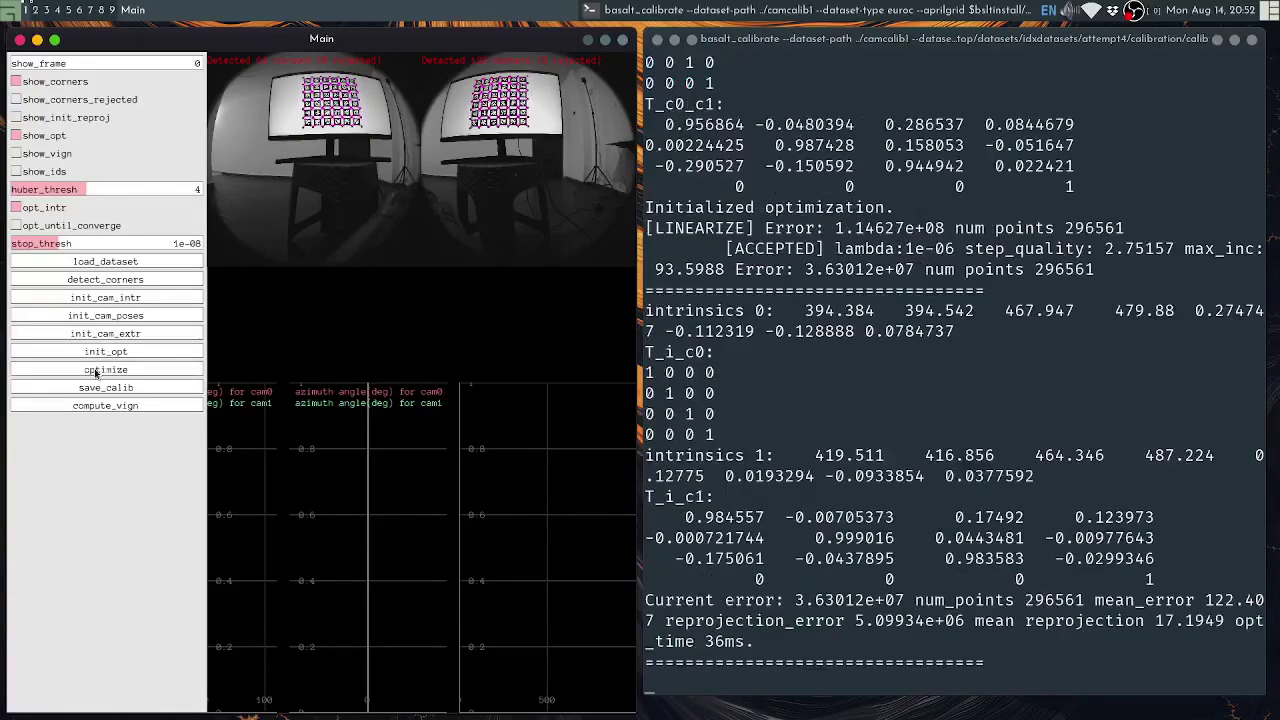
click(96, 372)
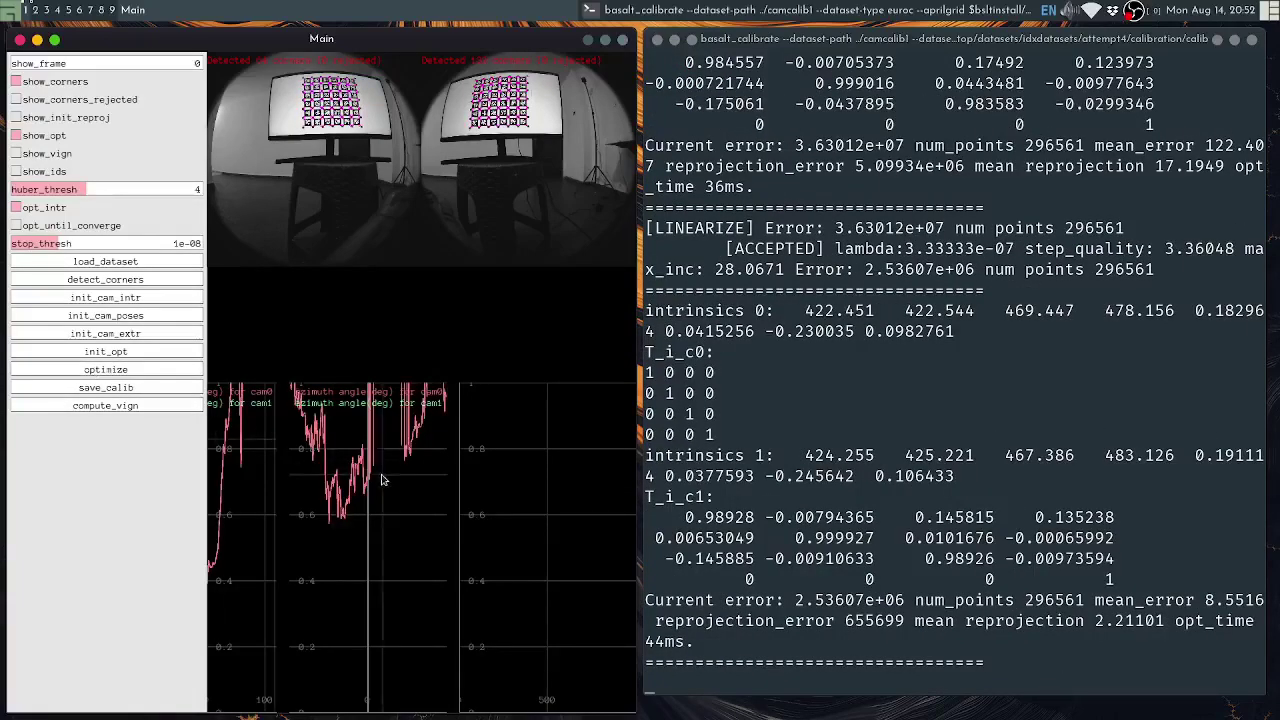
scroll(377, 531, down, 4)
scroll(370, 463, up, 3)
scroll(371, 464, up, 4)
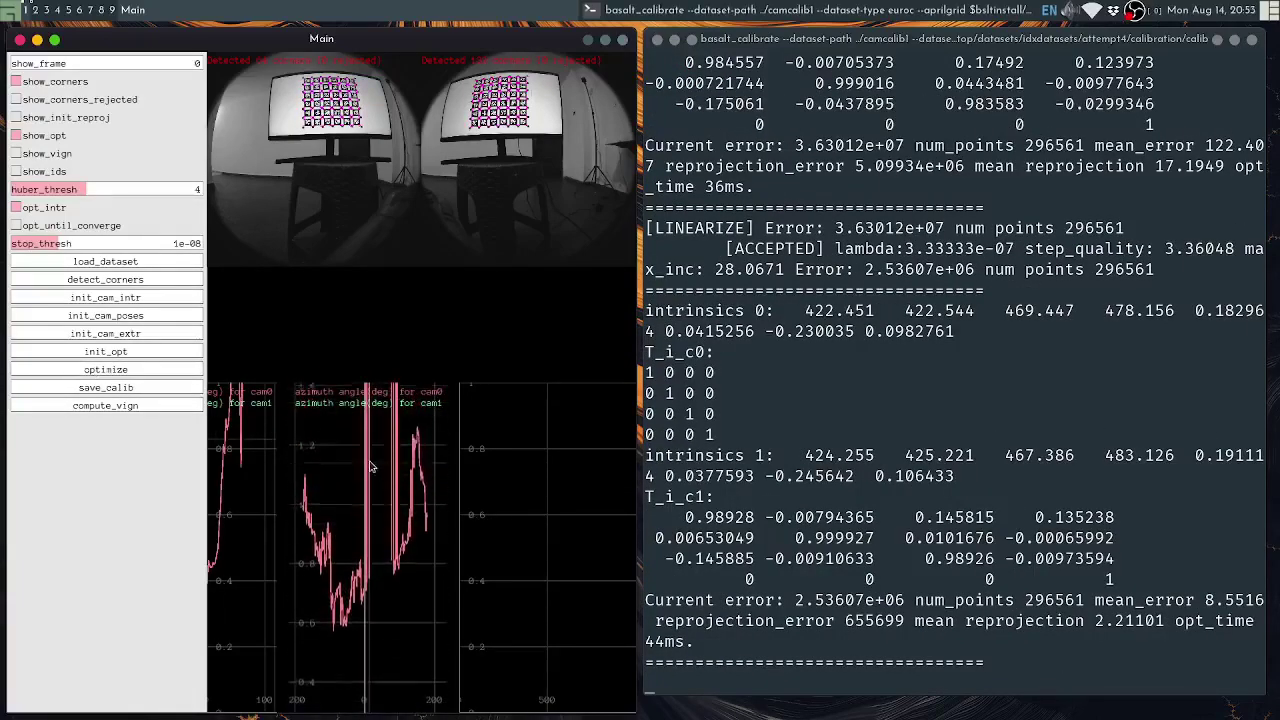
scroll(377, 474, down, 4)
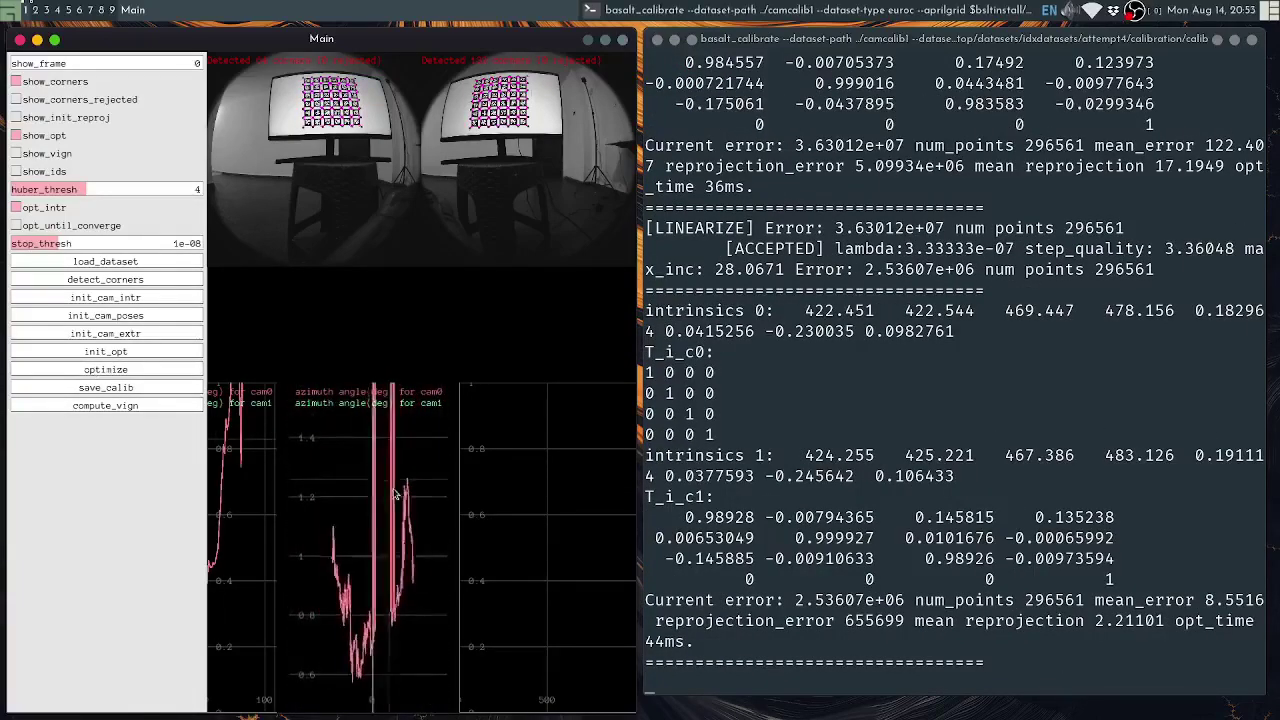
Run several more optimization iterations, bring the azimuth error curves into view and reduce the terminal's text size
click(124, 371)
click(124, 371)
click(124, 373)
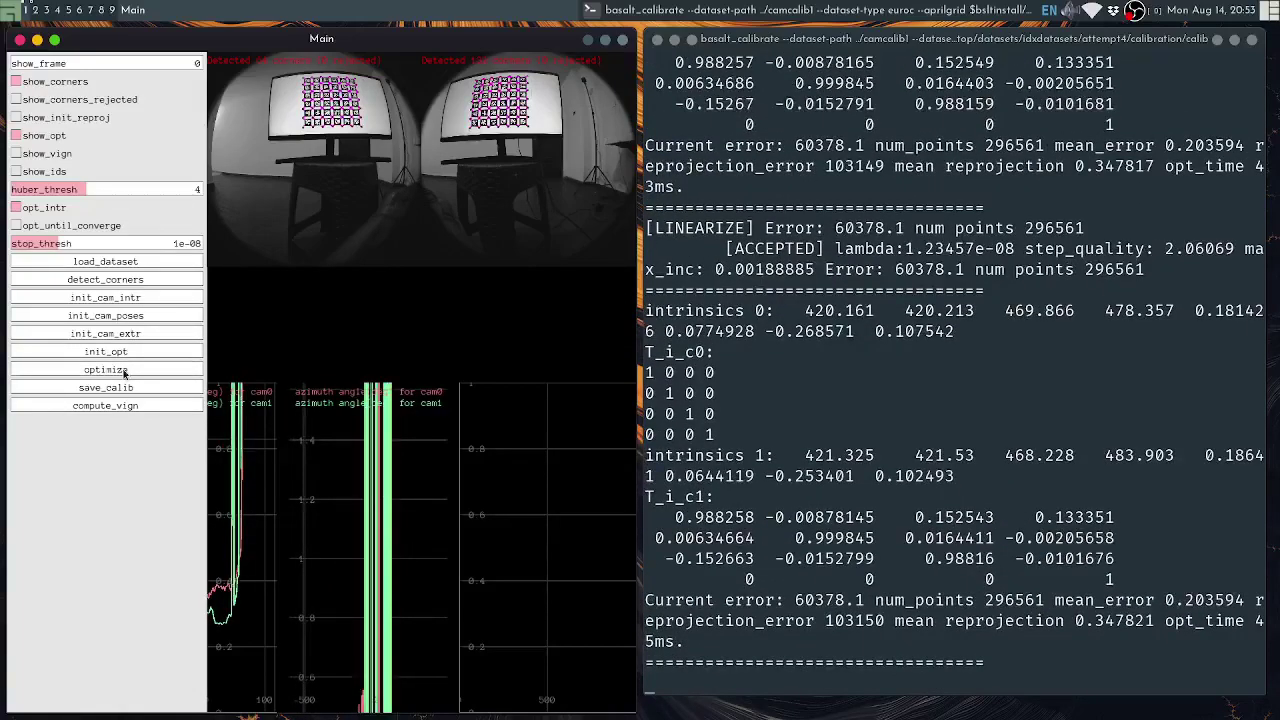
click(124, 373)
scroll(380, 518, down, 10)
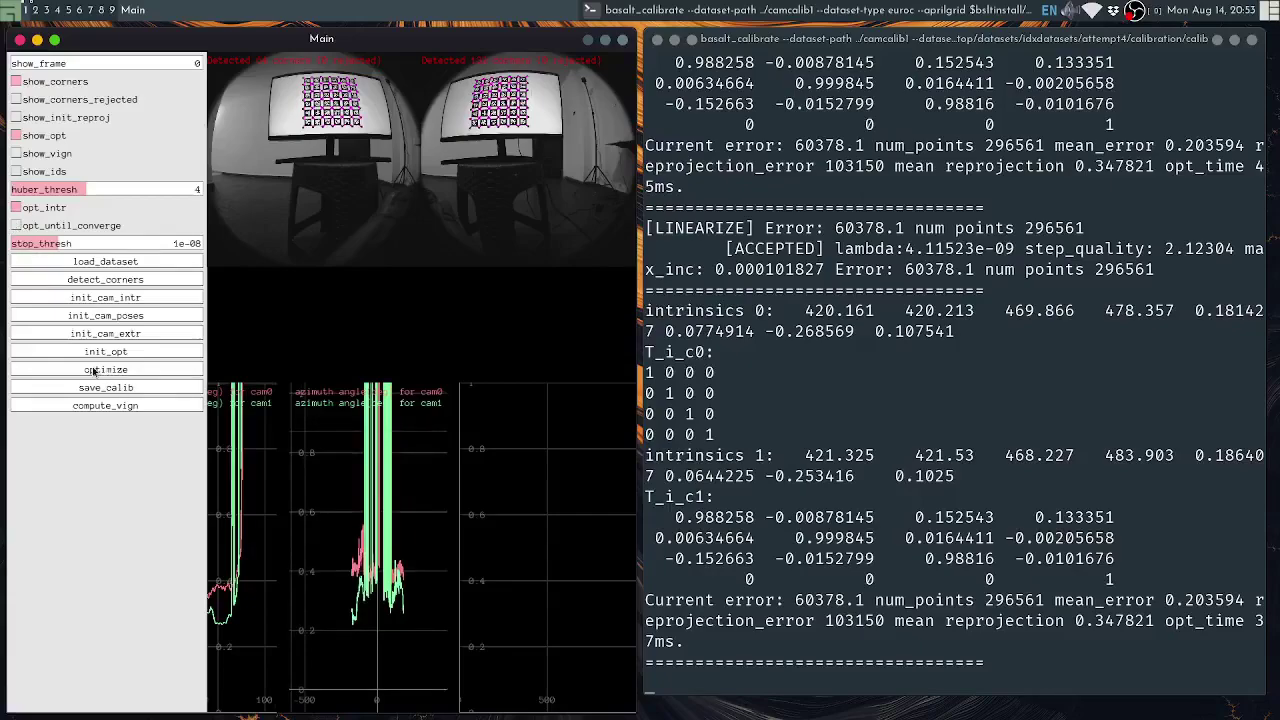
click(723, 390)
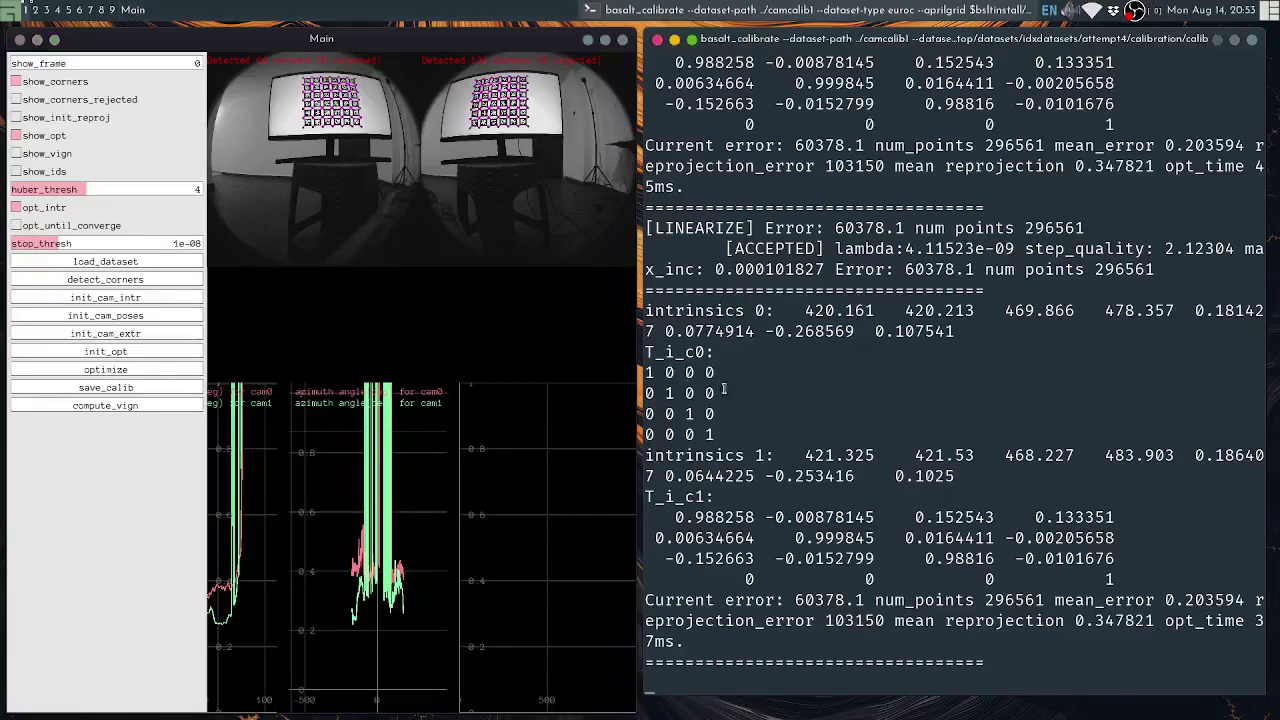
key(ctrl+minus)
click(55, 242)
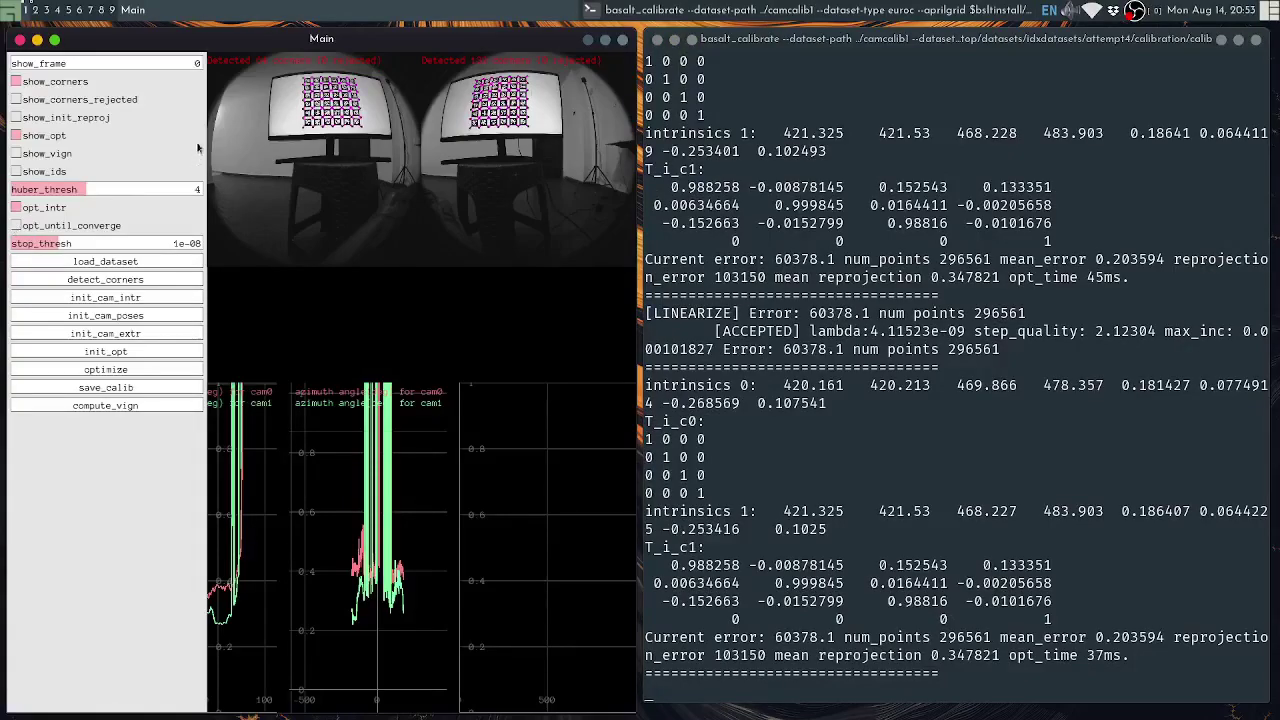
Compare the optimized corner projections with the detected corners up close in frame 0 and frame 788 of the first camera
scroll(328, 118, up, 10)
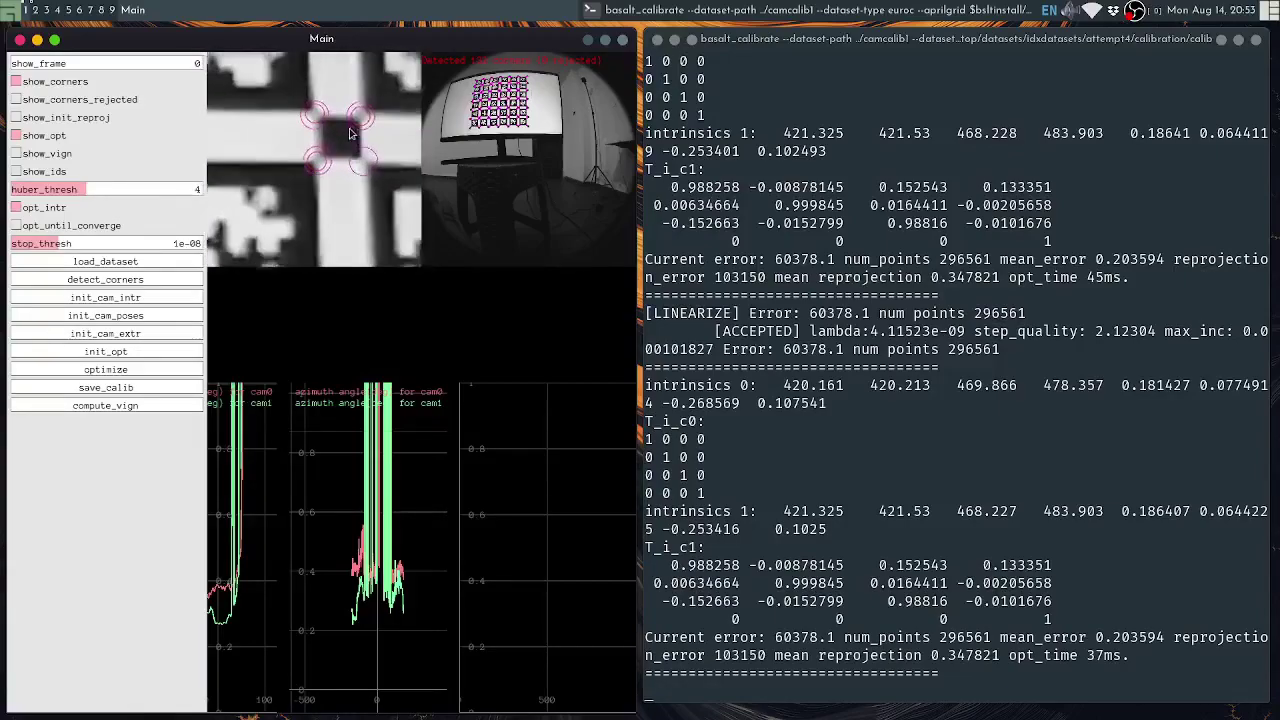
scroll(350, 115, down, 8)
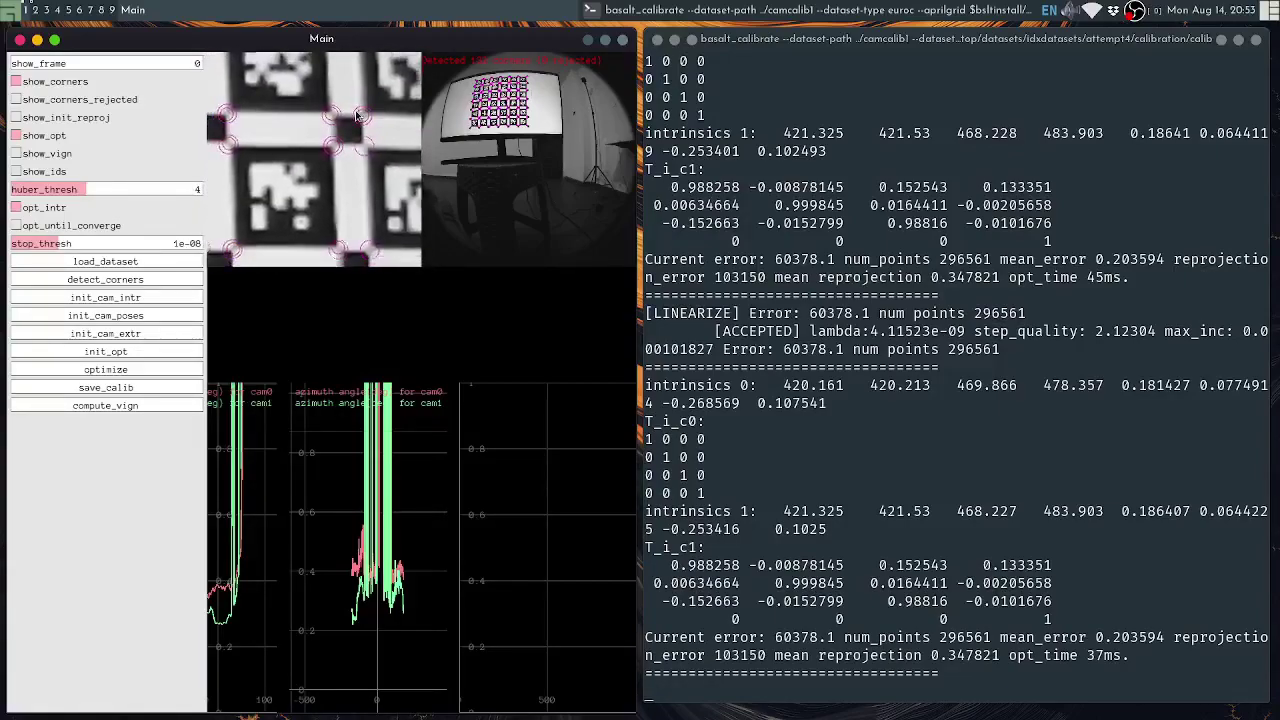
scroll(350, 115, down, 2)
drag(20, 64, 84, 66)
scroll(393, 231, up, 5)
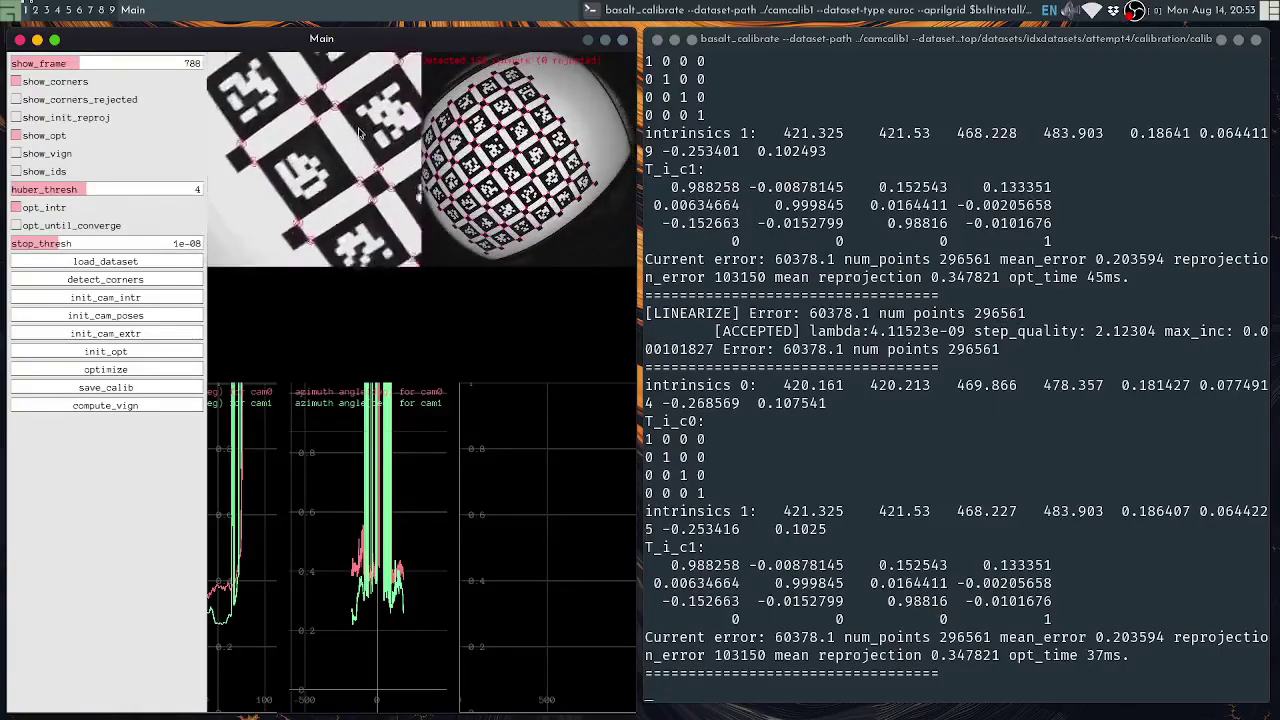
scroll(393, 231, up, 4)
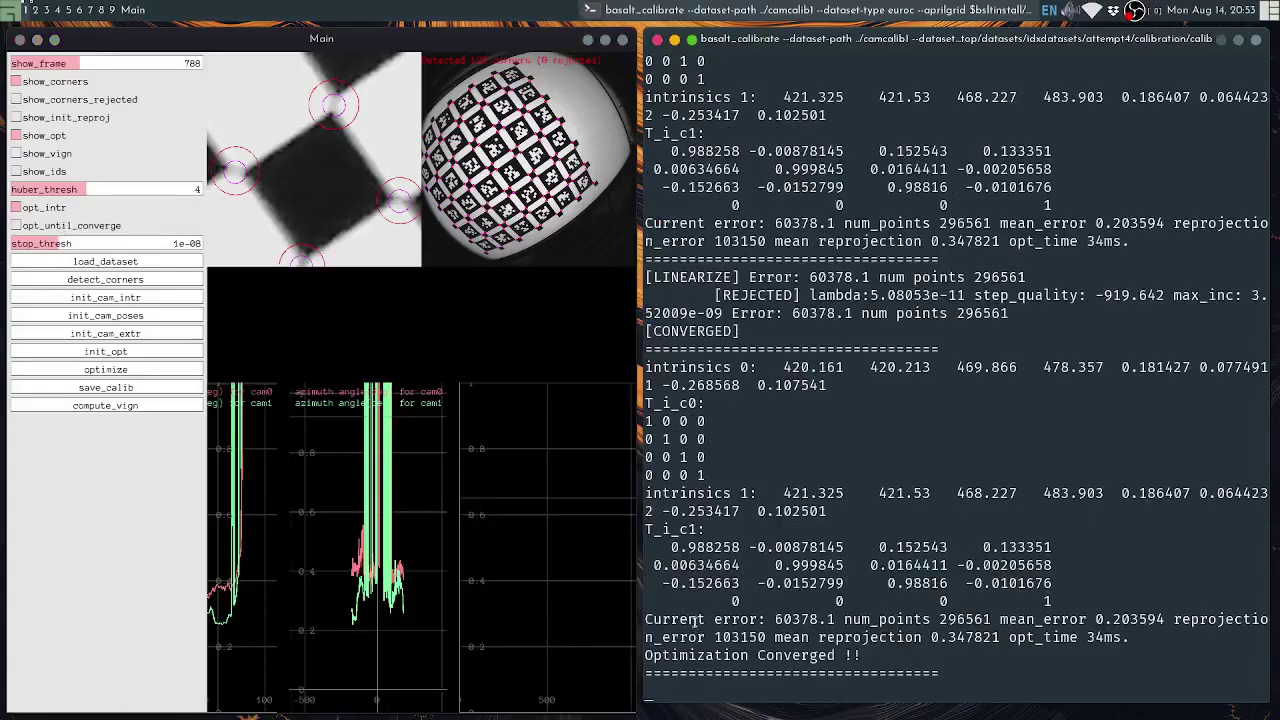
Optimize until convergence with stop_thresh set to 1e-10, then save the calibration and close the calibration window
drag(55, 244, 6, 244)
click(16, 226)
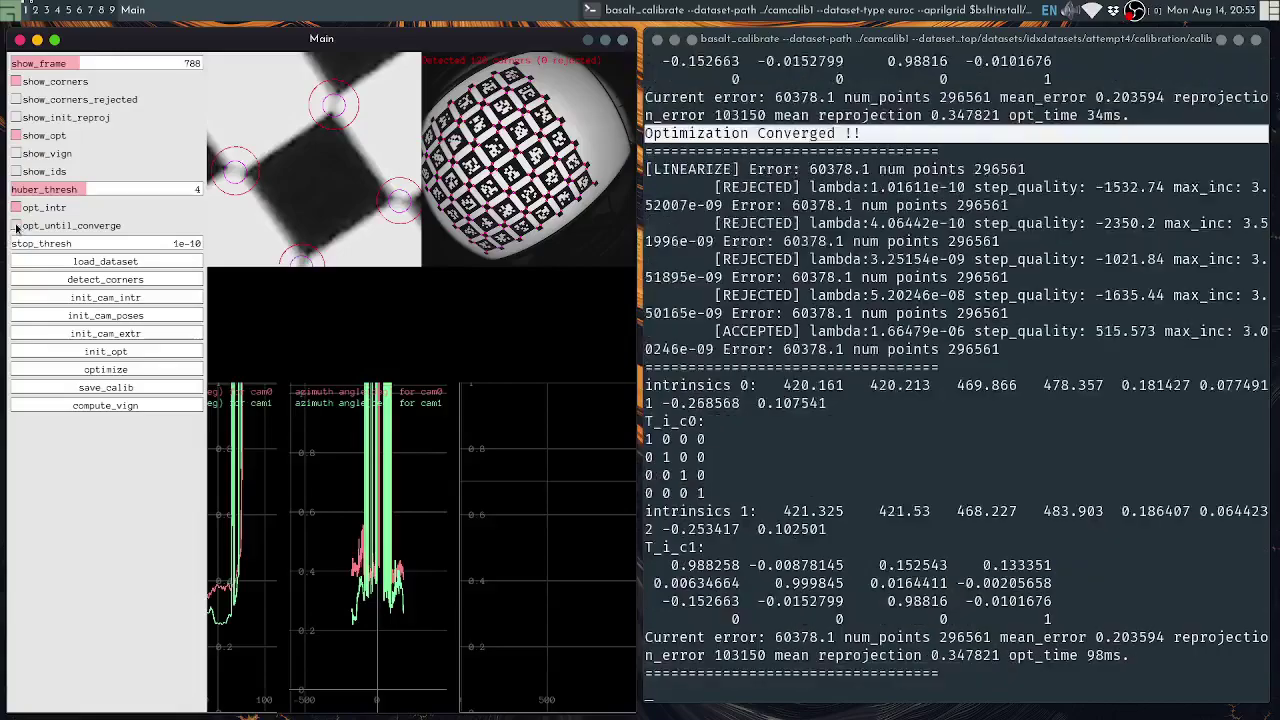
click(727, 655)
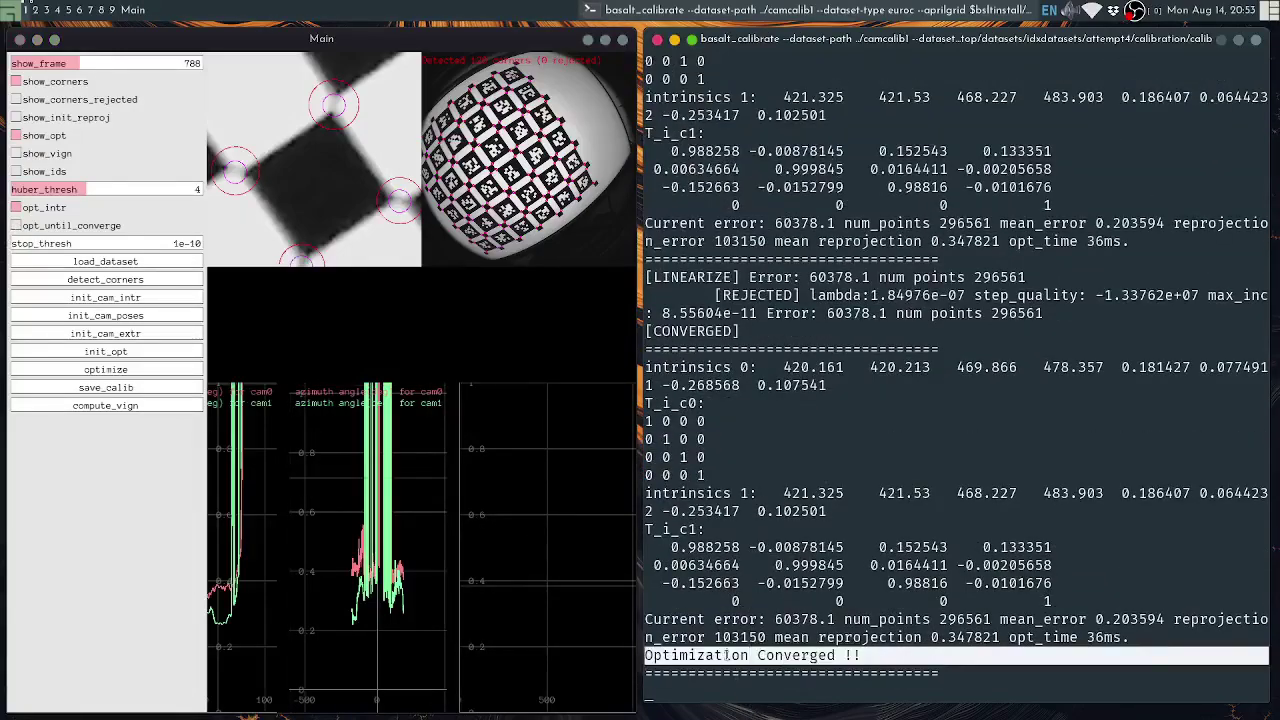
click(97, 389)
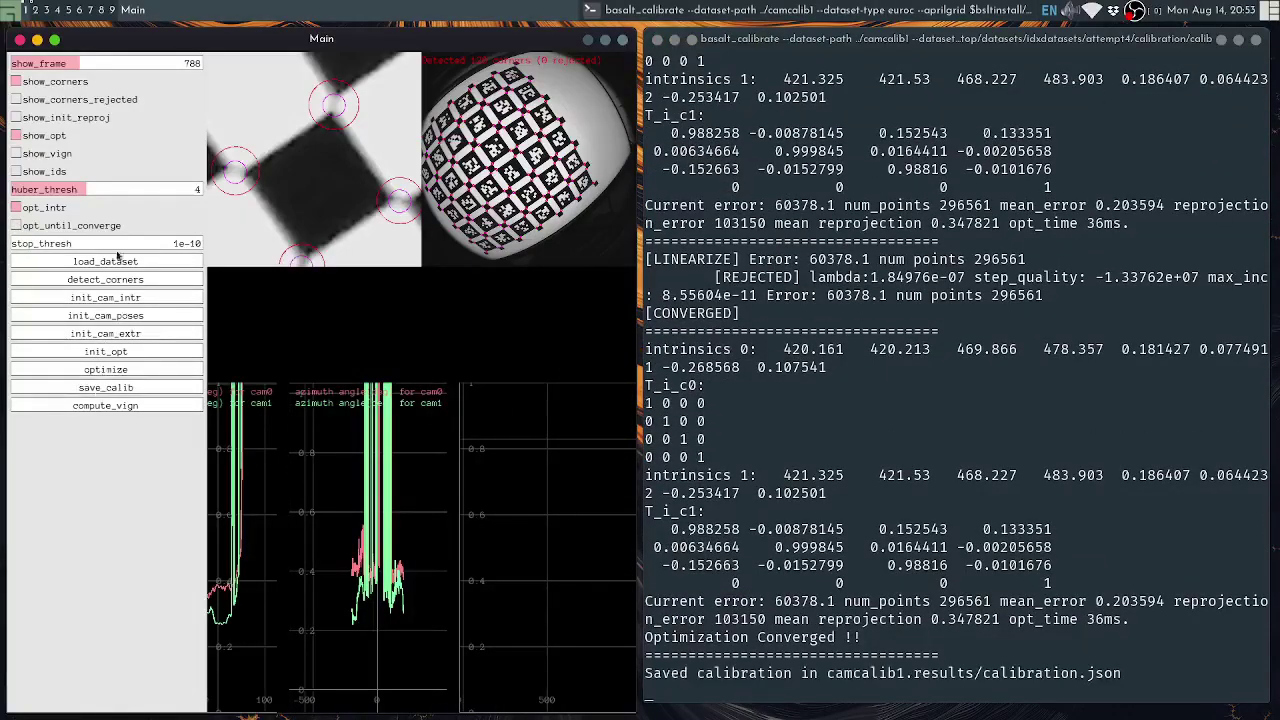
click(20, 40)
List the output, go into the camcalib1.results folder and open calibration.json in micro
text(ls)
key(Return)
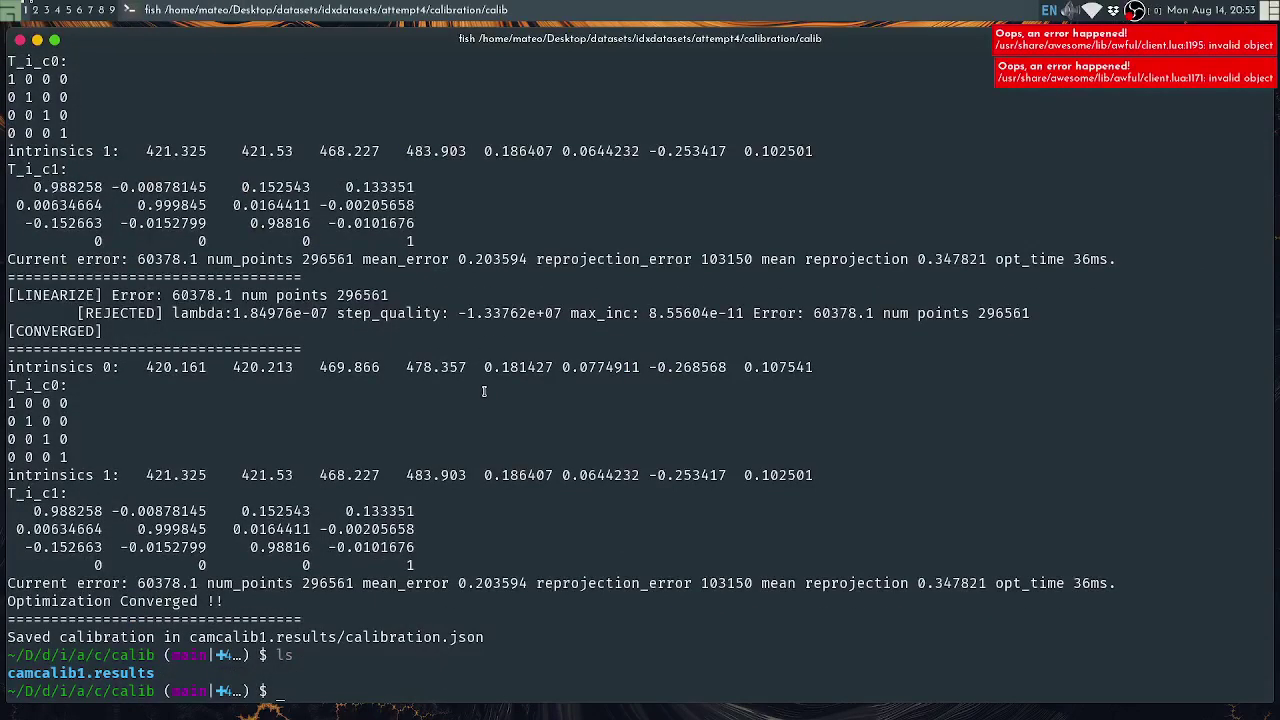
text(cd camcalib1.results/)
key(Return)
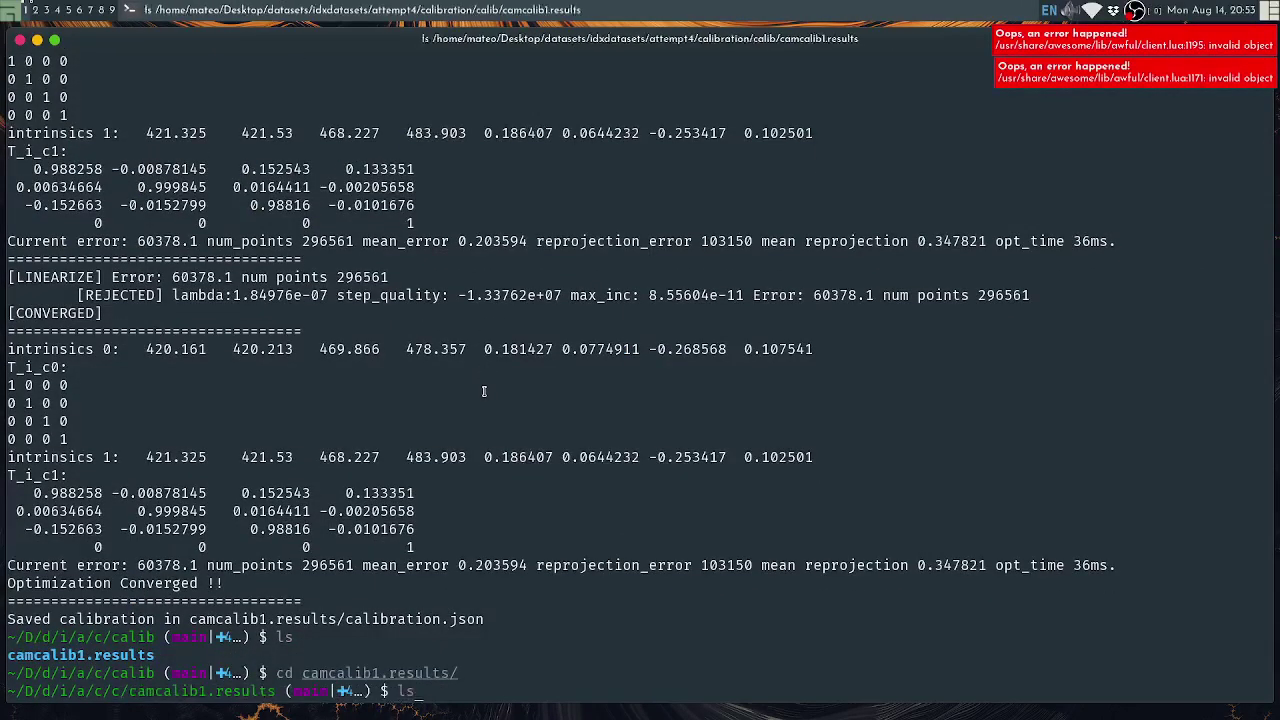
text(ls)
key(Return)
text(micro calib)
key(Tab)
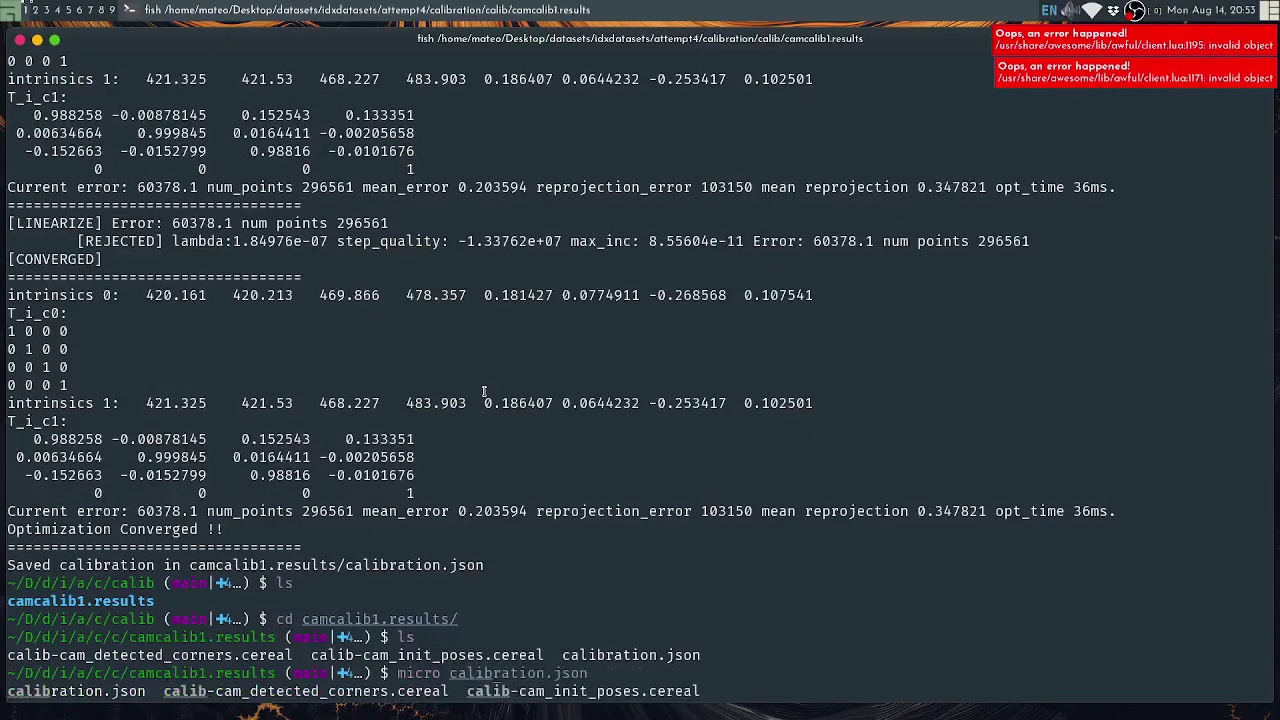
key(Return)
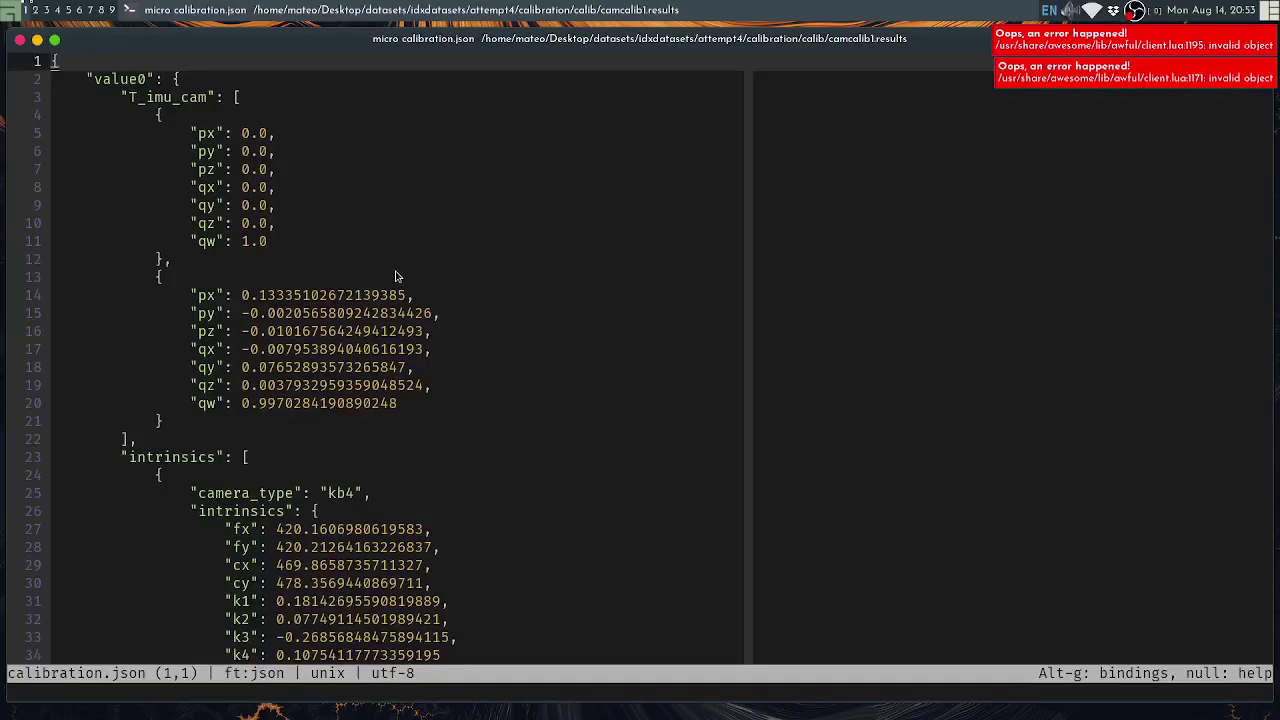
Reduce the text size and examine the position and rotation values of both cameras under T_imu_cam
key(ctrl+minus)
triple_click(235, 262)
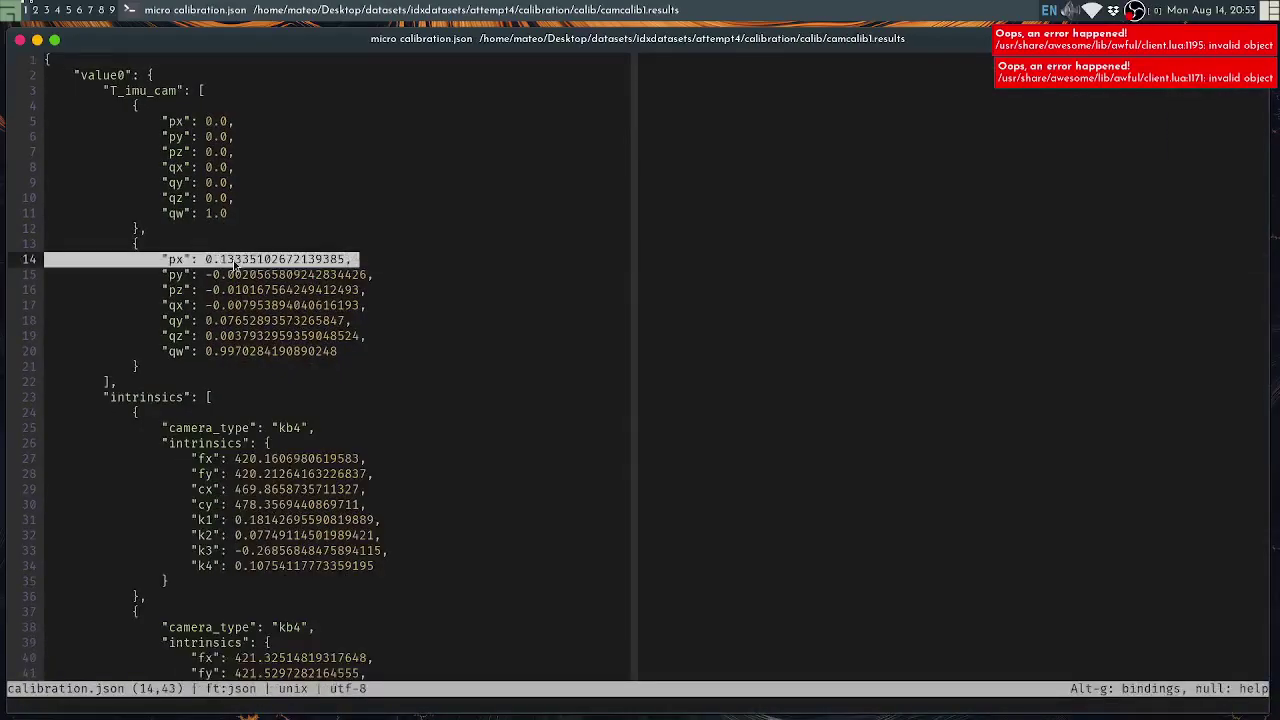
drag(235, 262, 263, 322)
click(266, 336)
triple_click(208, 121)
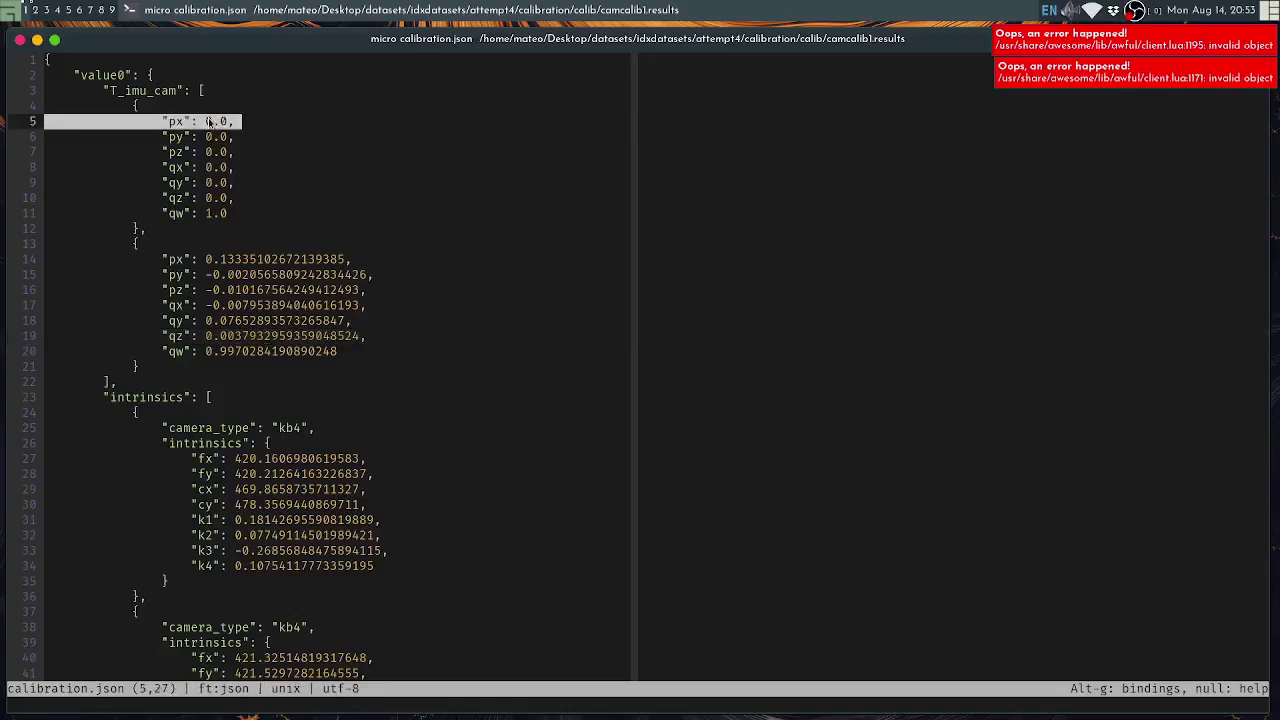
drag(251, 213, 35, 127)
click(274, 148)
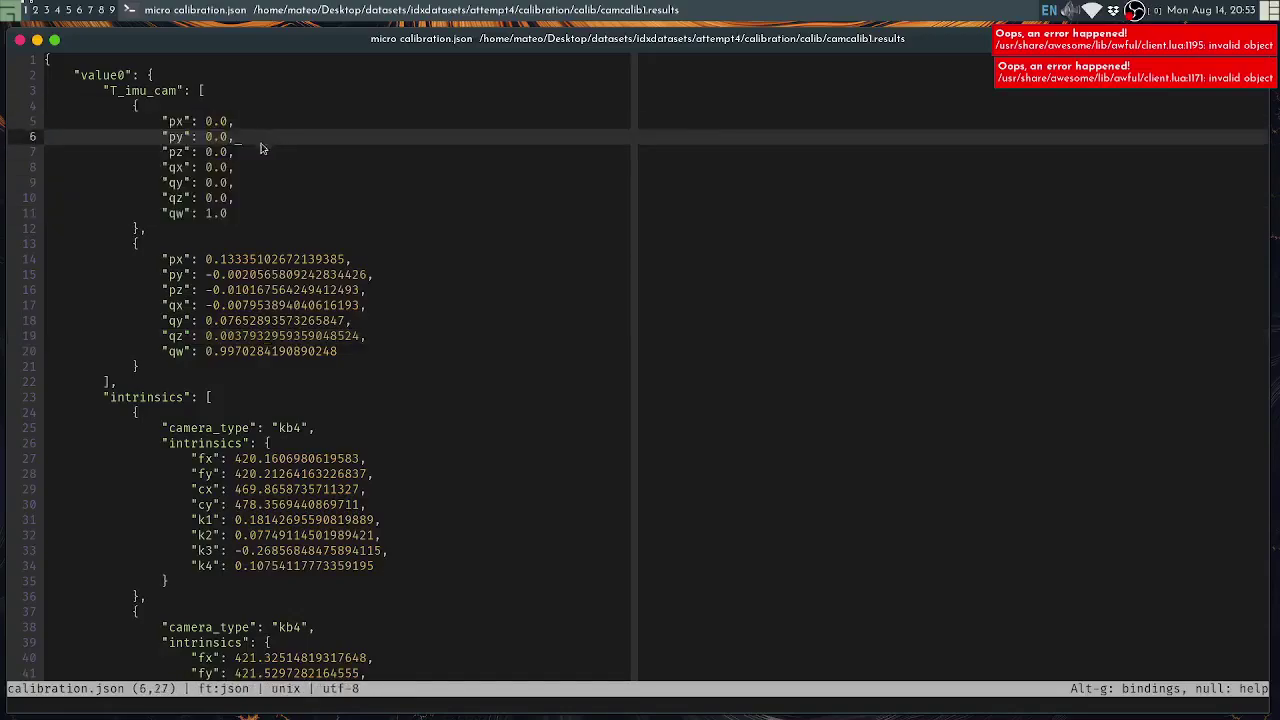
drag(245, 217, 28, 130)
scroll(305, 256, down, 3)
click(340, 244)
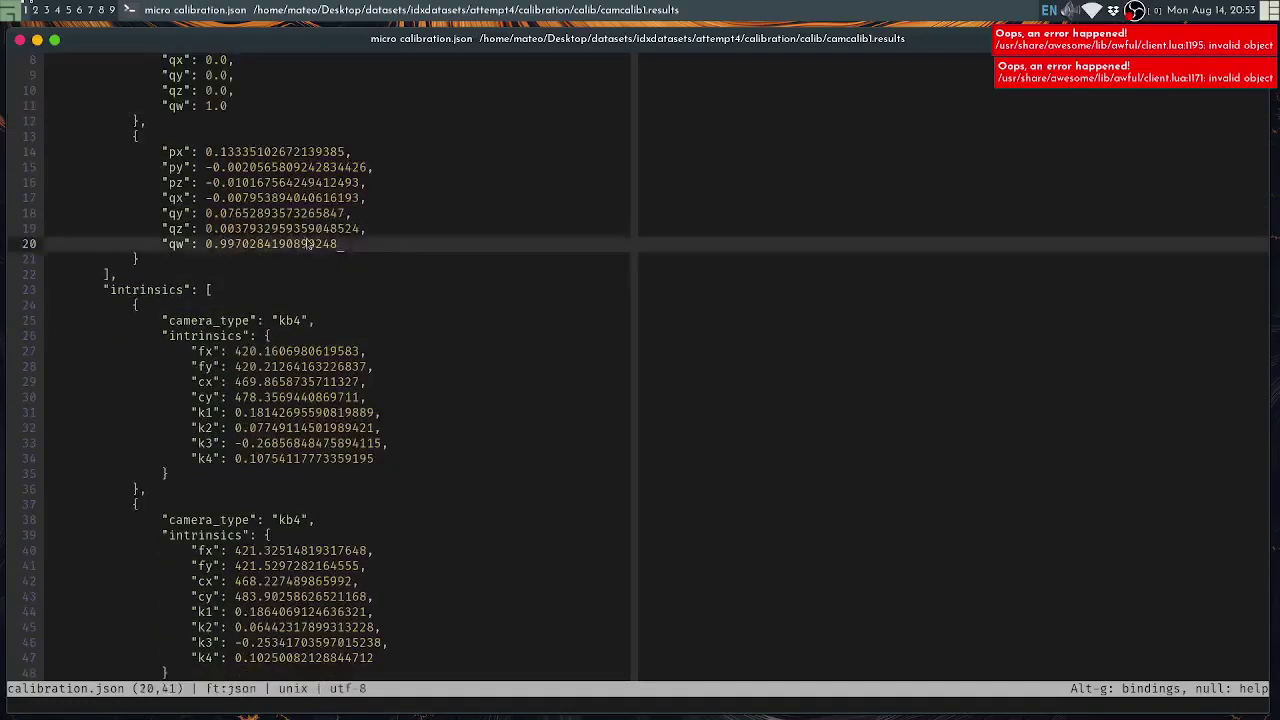
drag(340, 244, 40, 150)
scroll(329, 174, up, 3)
click(268, 213)
drag(268, 218, 40, 121)
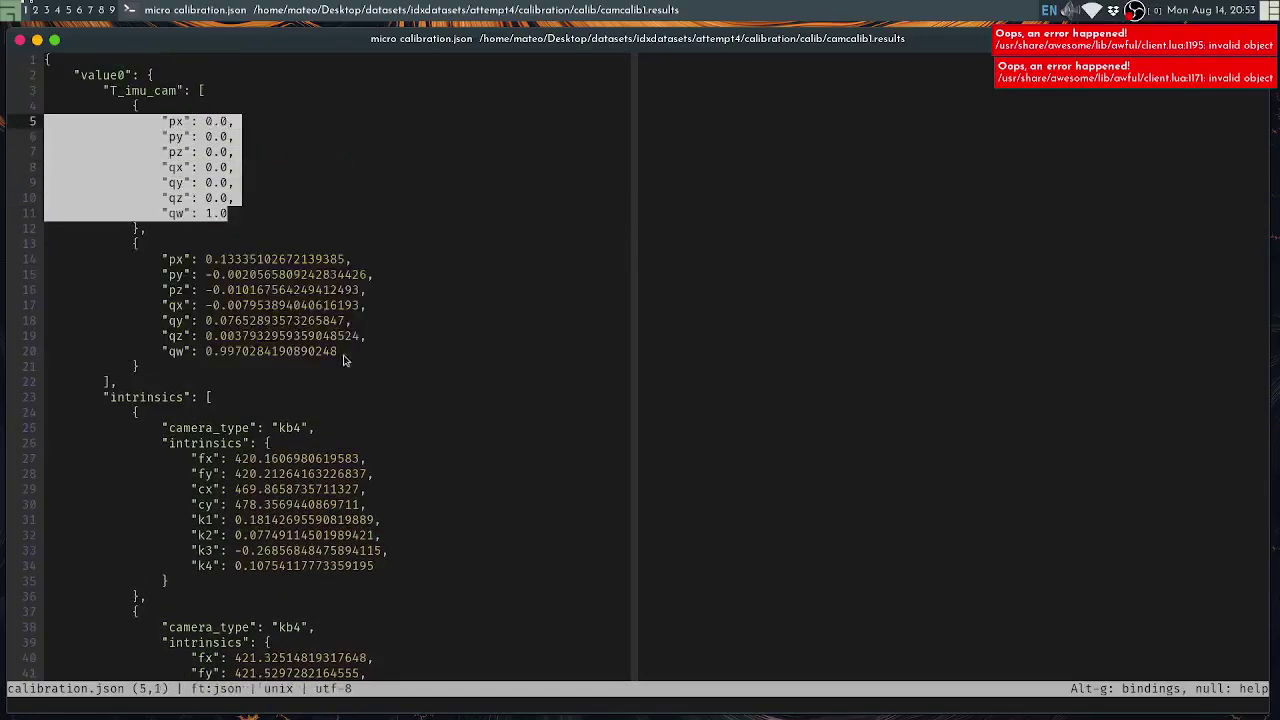
drag(346, 356, 40, 262)
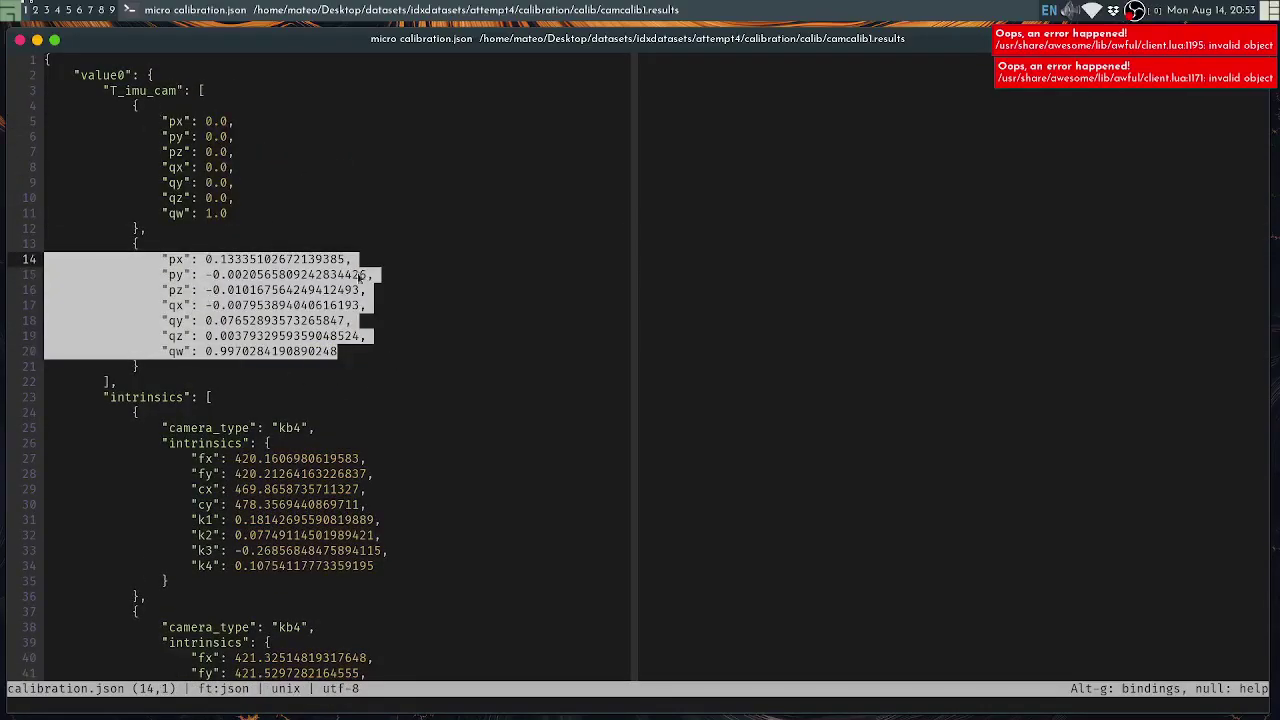
Examine the kb4 intrinsics of both cameras and their resolution entries in calibration.json
scroll(358, 276, down, 6)
triple_click(306, 173)
drag(306, 173, 374, 305)
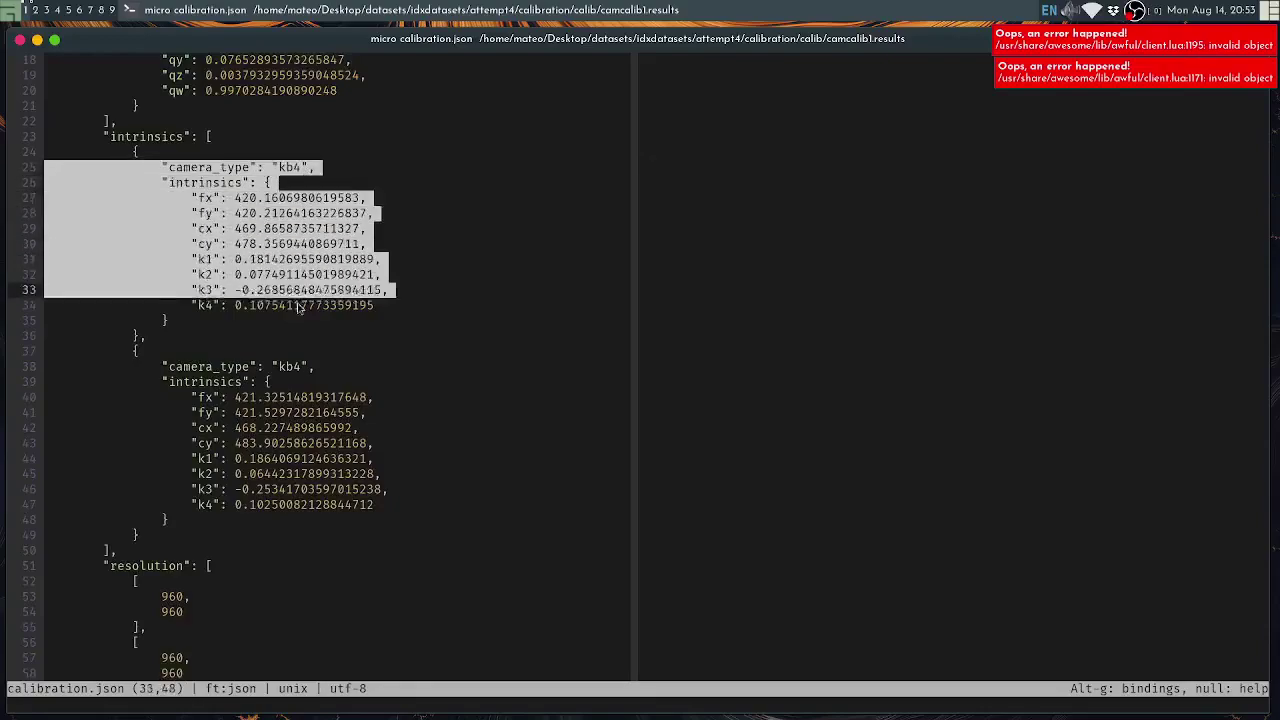
scroll(374, 305, down, 3)
triple_click(298, 229)
scroll(325, 243, down, 3)
click(225, 351)
Review the IMU entries in calibration.json, including gyro bias, update rate, noise and bias standard deviations
scroll(249, 320, down, 12)
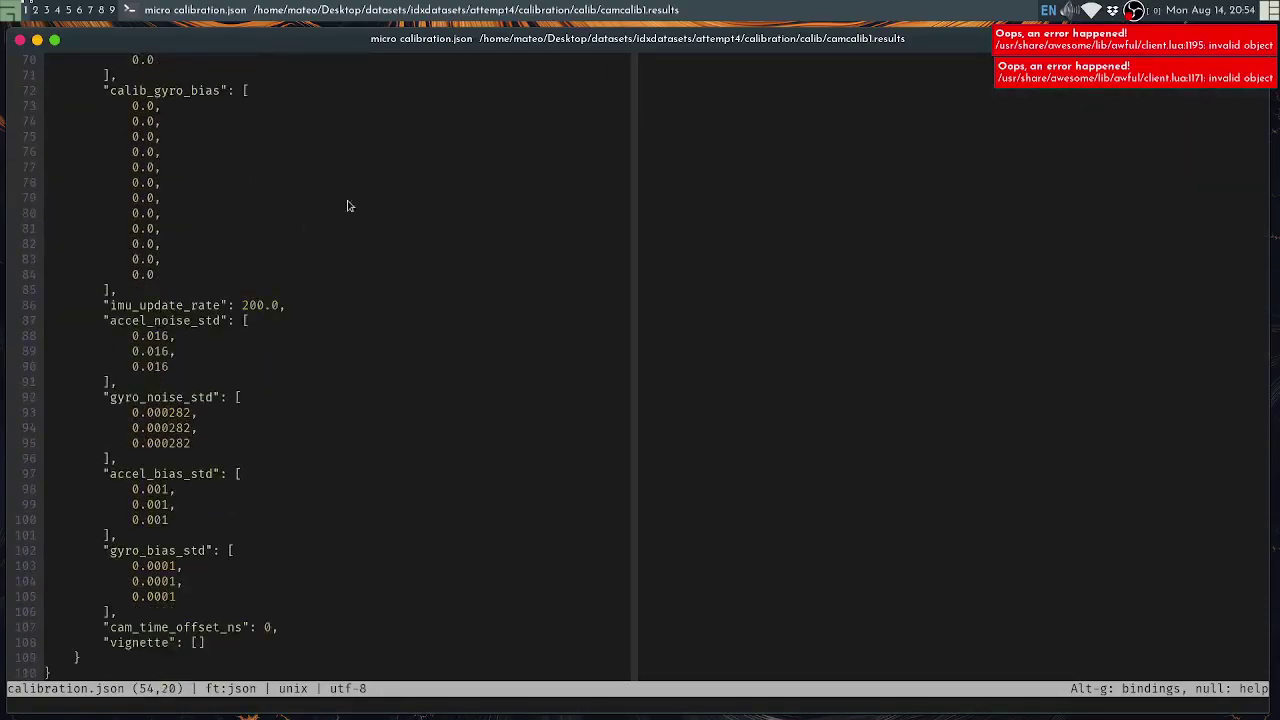
scroll(245, 246, up, 2)
scroll(293, 374, down, 3)
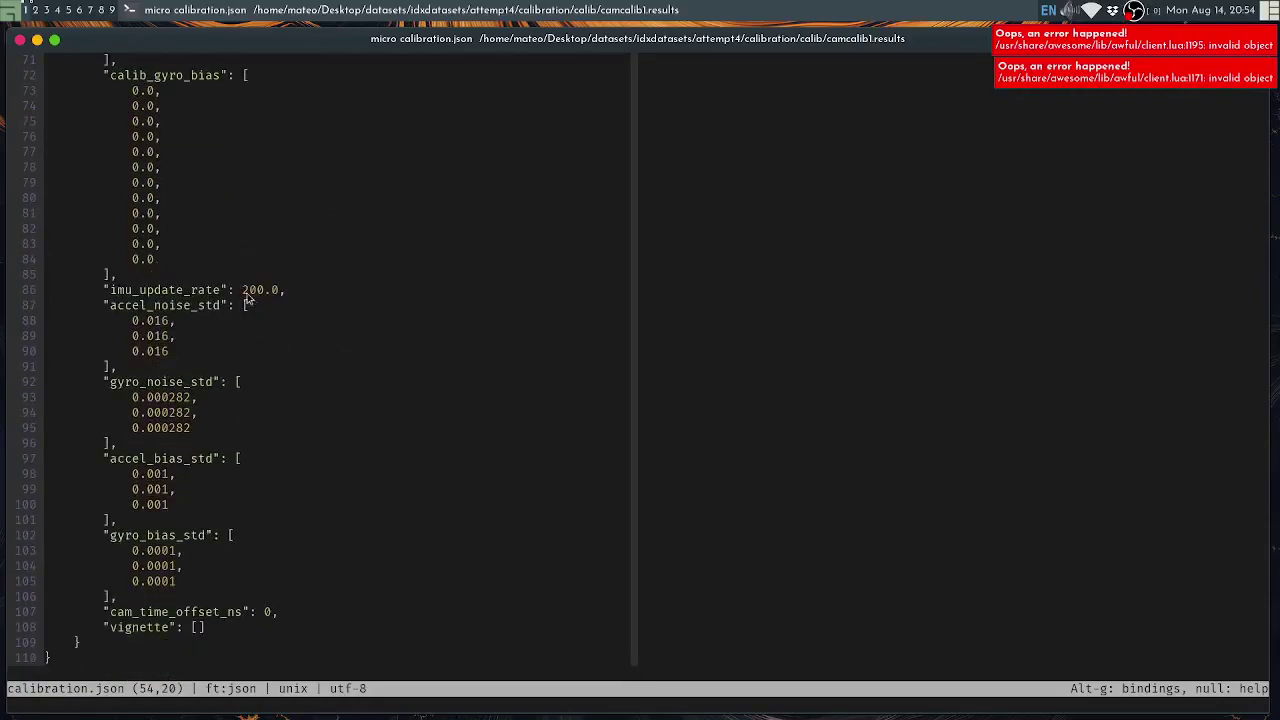
drag(243, 290, 281, 290)
scroll(286, 317, down, 3)
click(245, 397)
scroll(266, 246, up, 7)
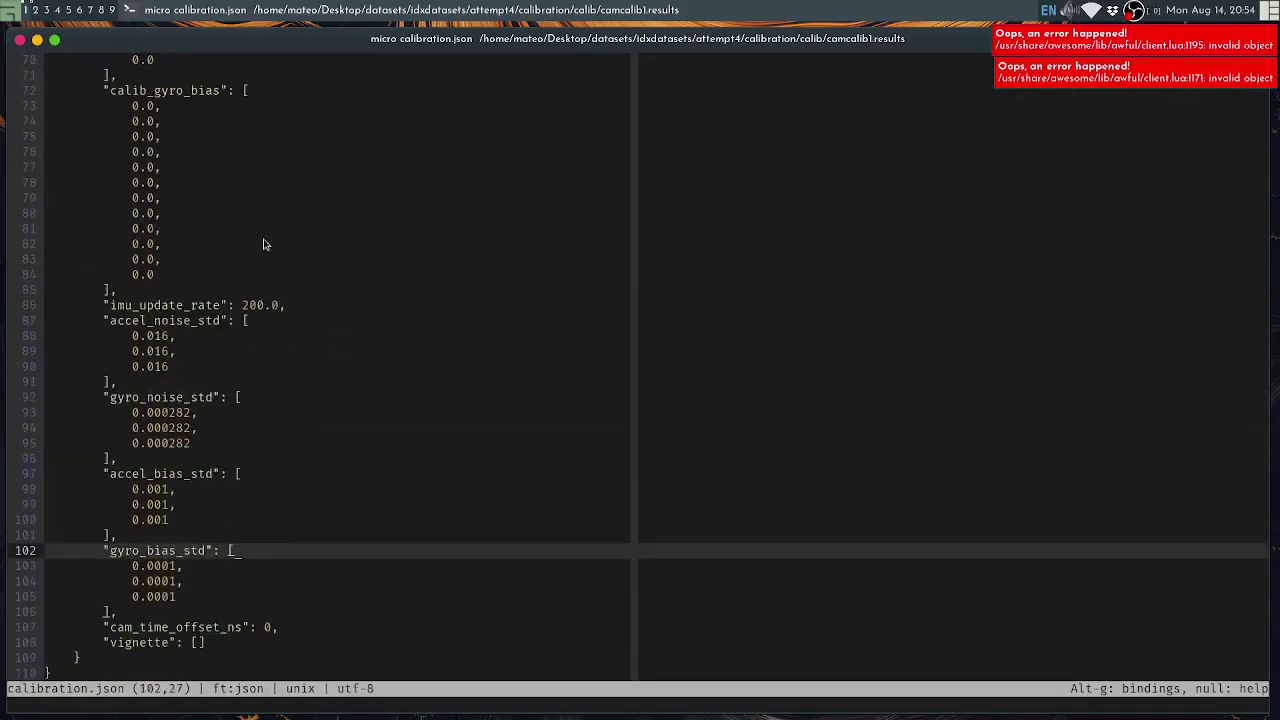
Read the remaining entries at the end of calibration.json, close the file and clear the terminal
scroll(371, 280, down, 3)
scroll(360, 309, down, 3)
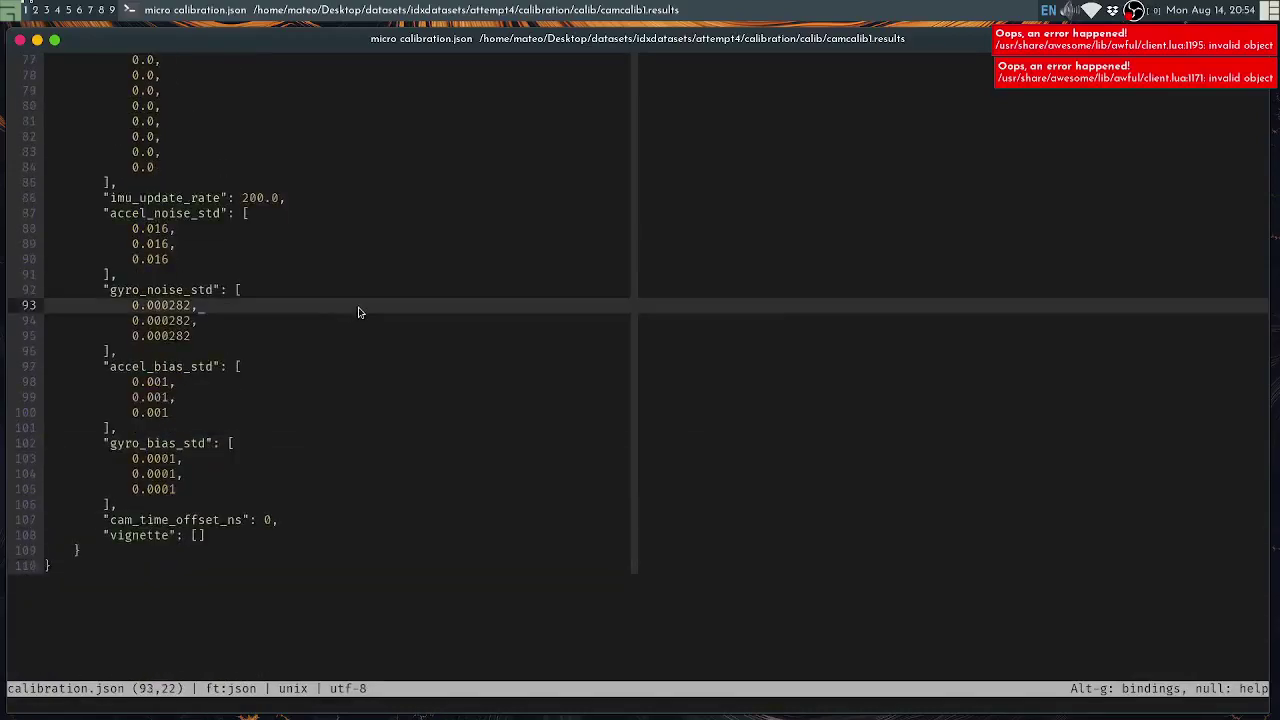
key(ctrl+q)
key(ctrl+l)
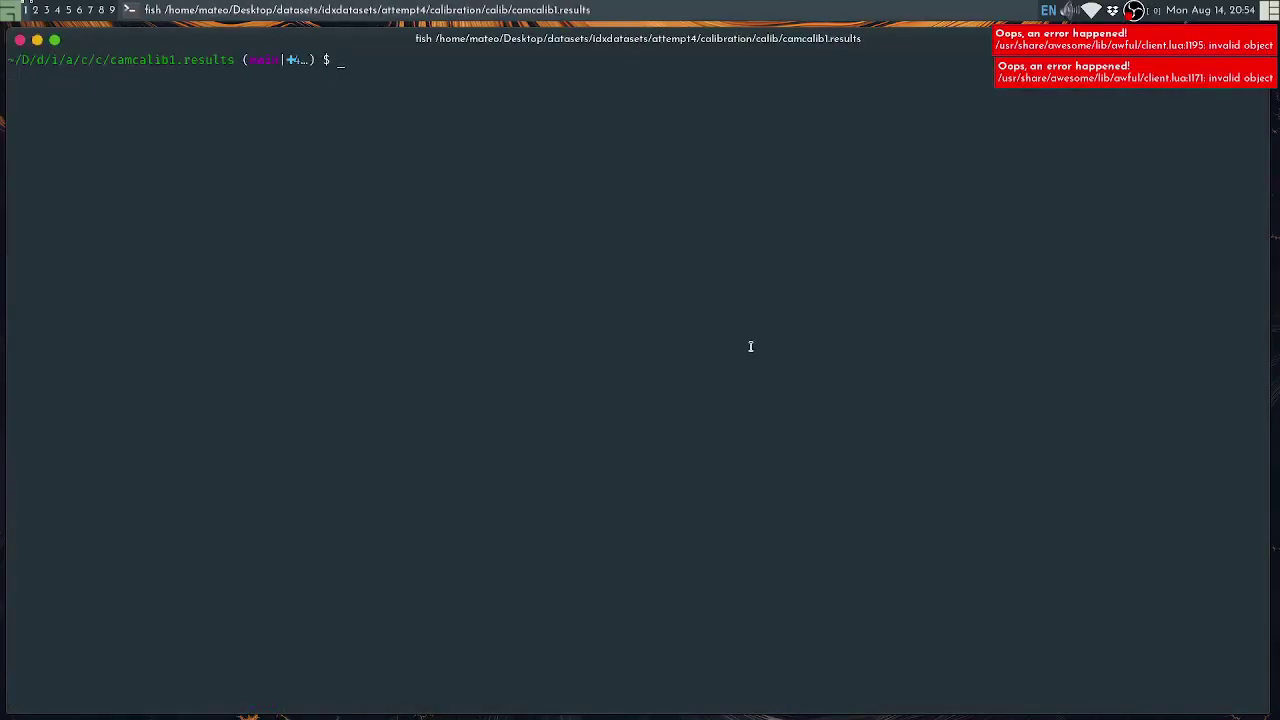
Go up two folders to attempt4's calibration directory, clear the terminal and list the directory's contents
text(cd ..)
key(Return)
text(cd ..)
key(Return)
key(ctrl+l)
text(ls)
key(Return)
Point out the camcalib1, camcalib2, imucalib1 and imucalib2 recordings in the listing, comparing the camera sets with the IMU sets
text(cd)
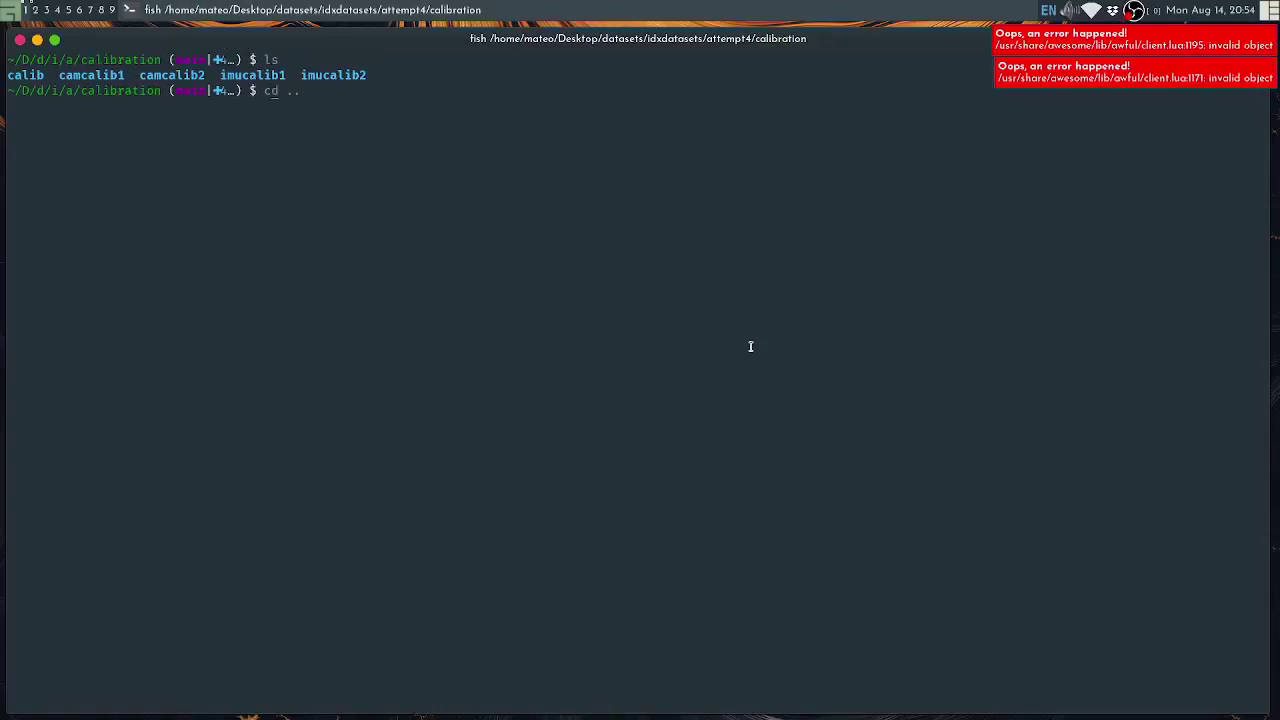
double_click(266, 76)
double_click(266, 76)
double_click(90, 76)
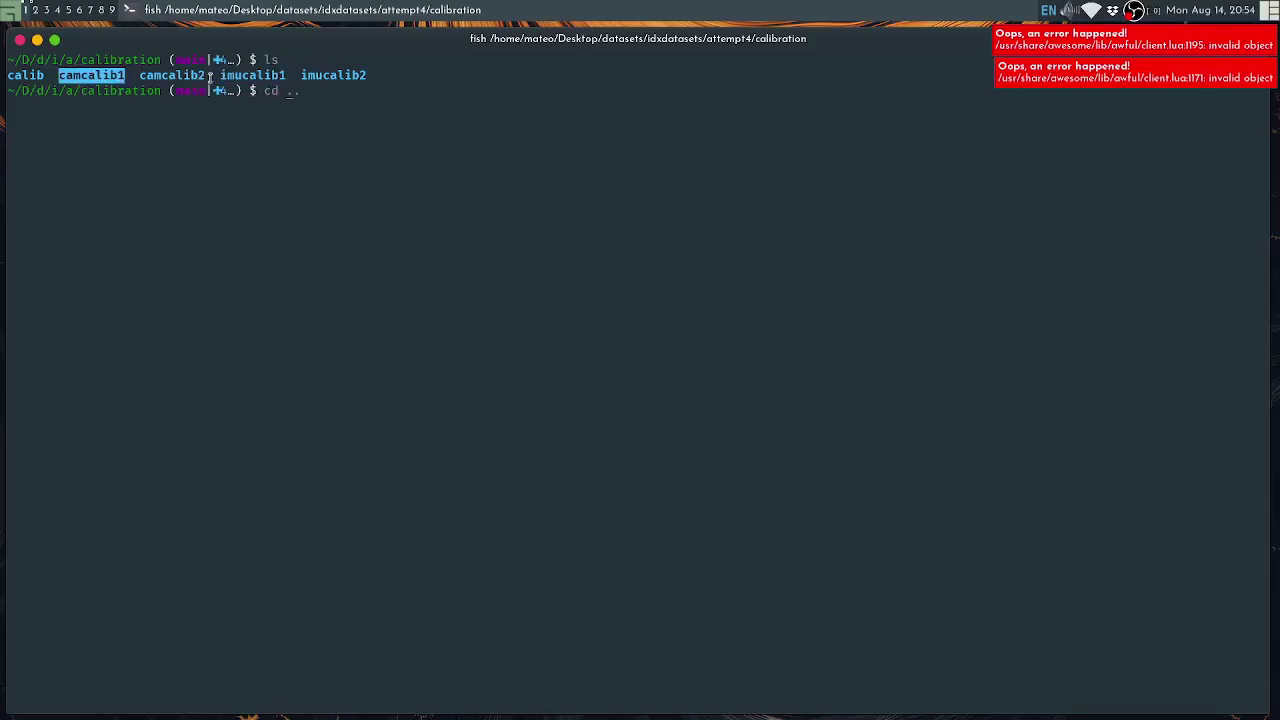
double_click(232, 76)
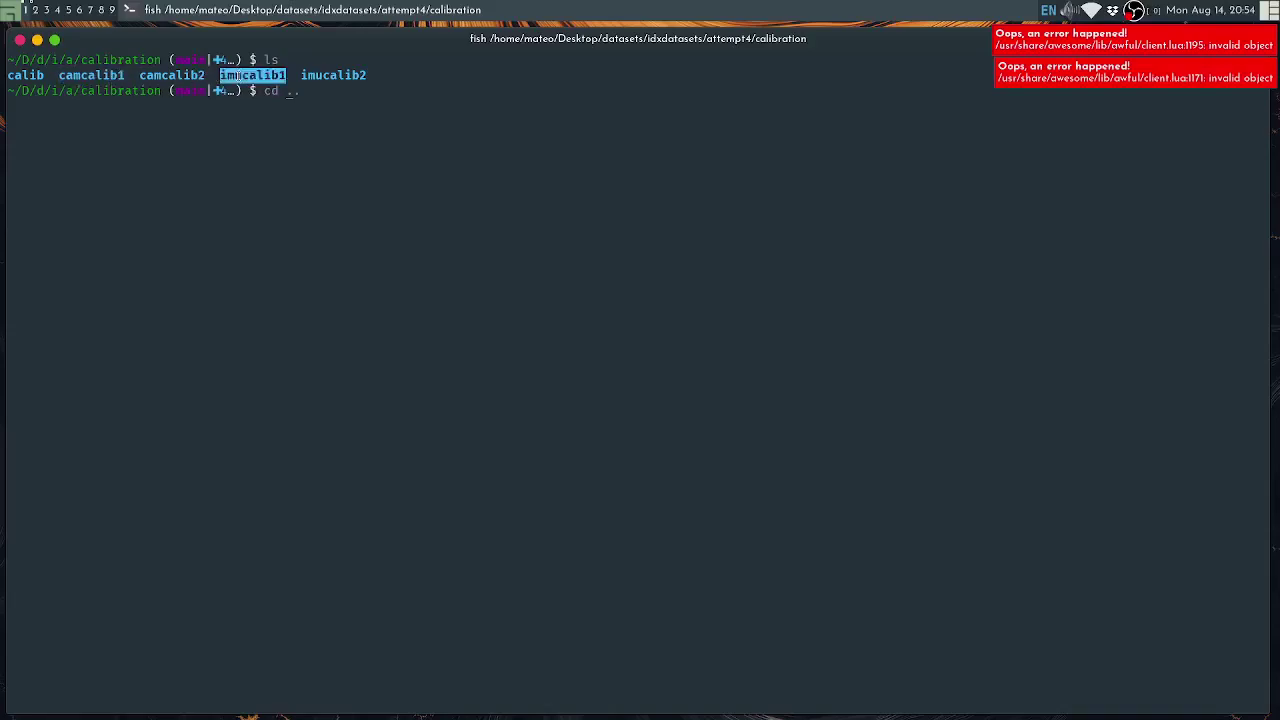
click(266, 77)
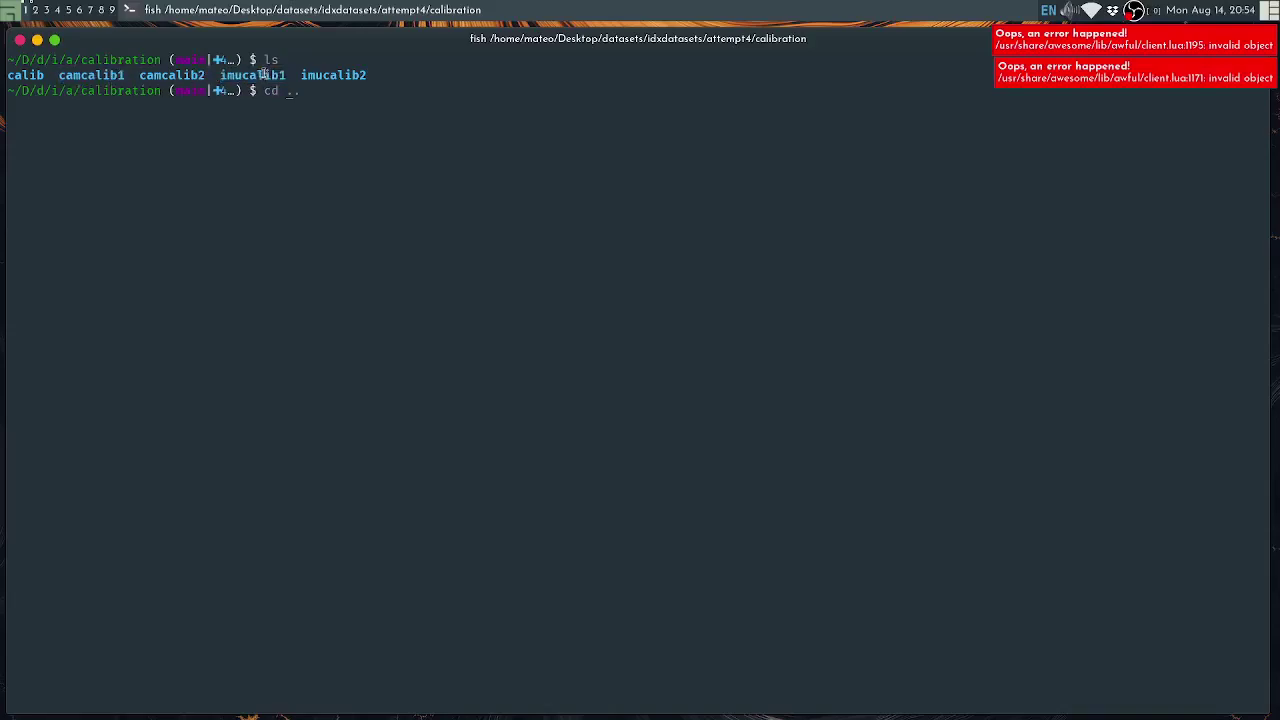
double_click(90, 76)
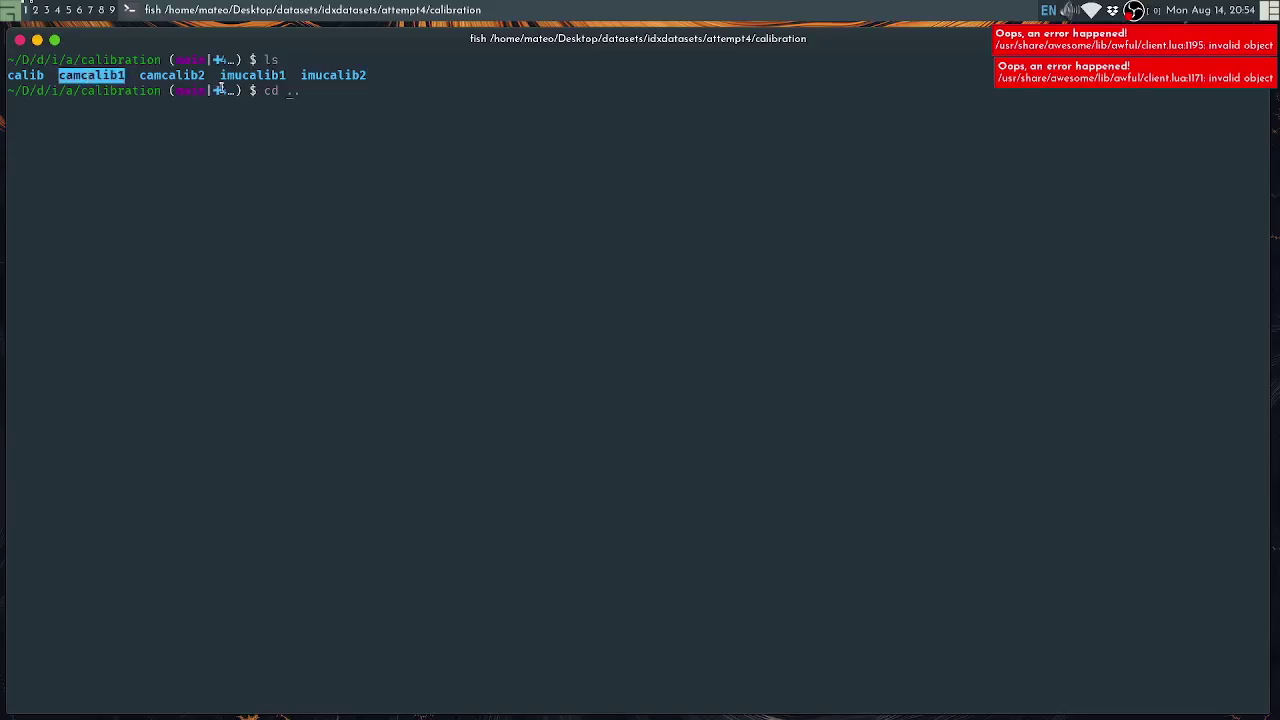
double_click(250, 76)
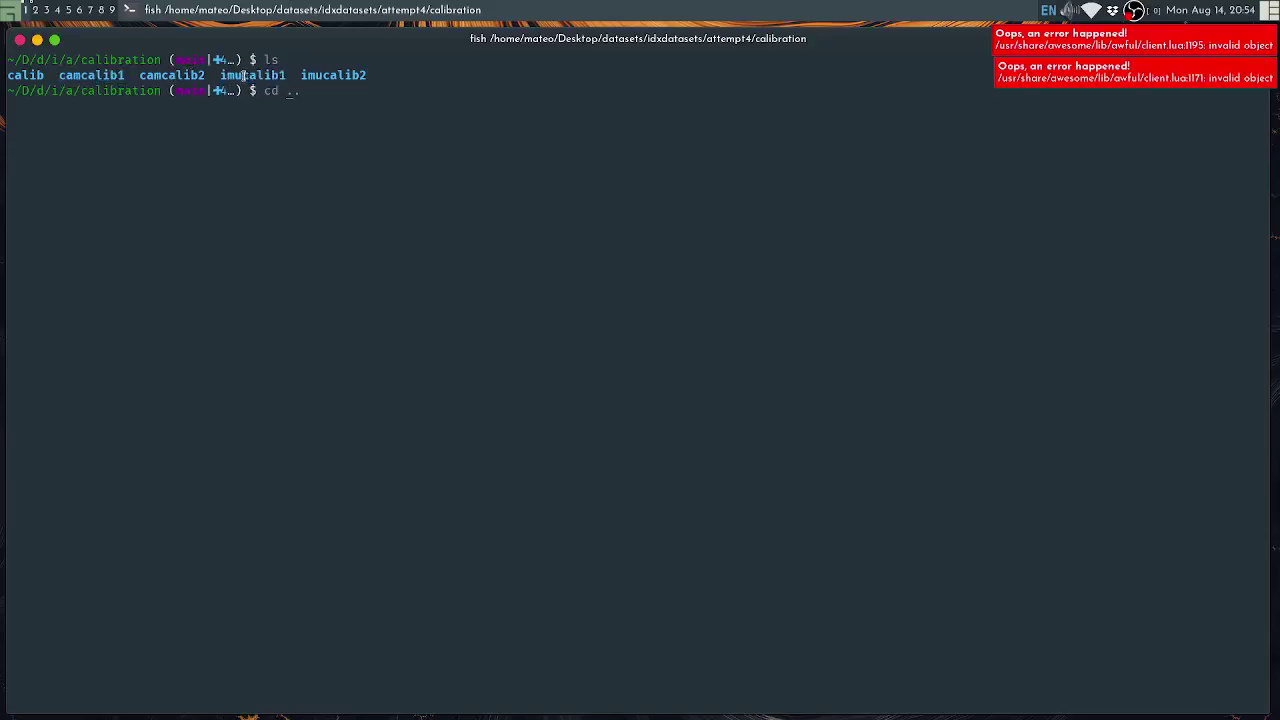
double_click(252, 78)
double_click(194, 76)
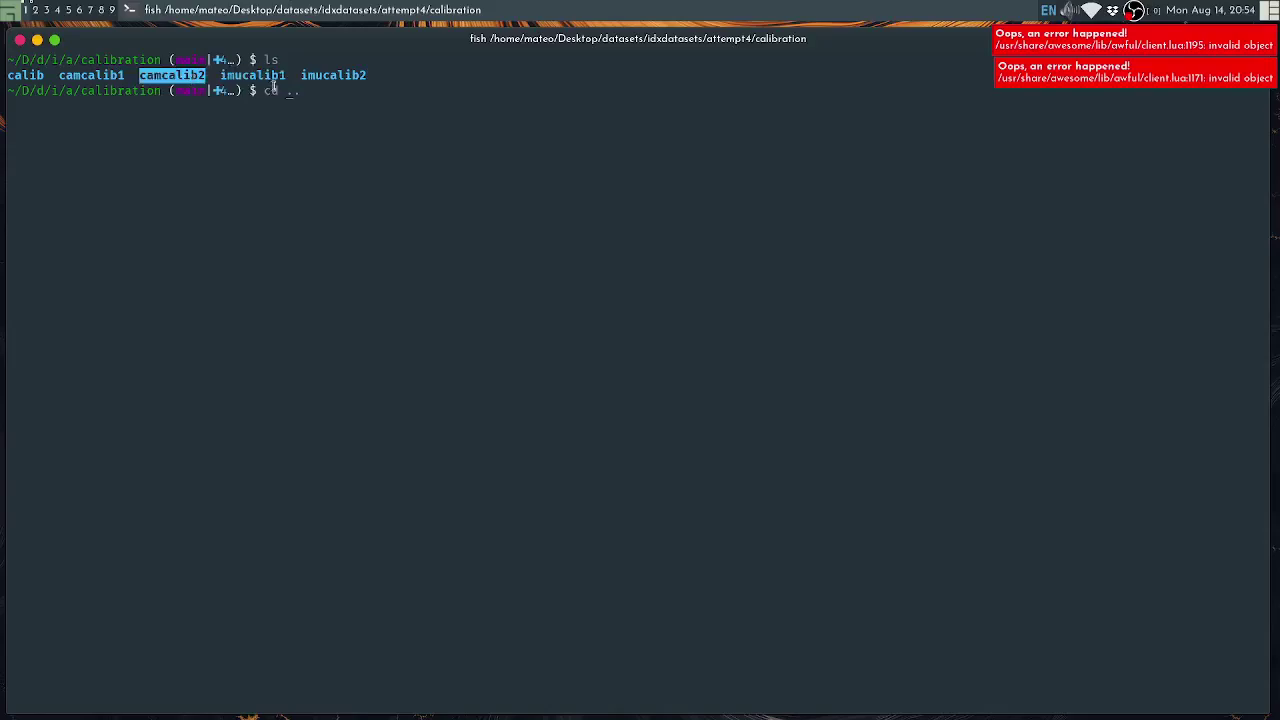
double_click(344, 78)
double_click(116, 76)
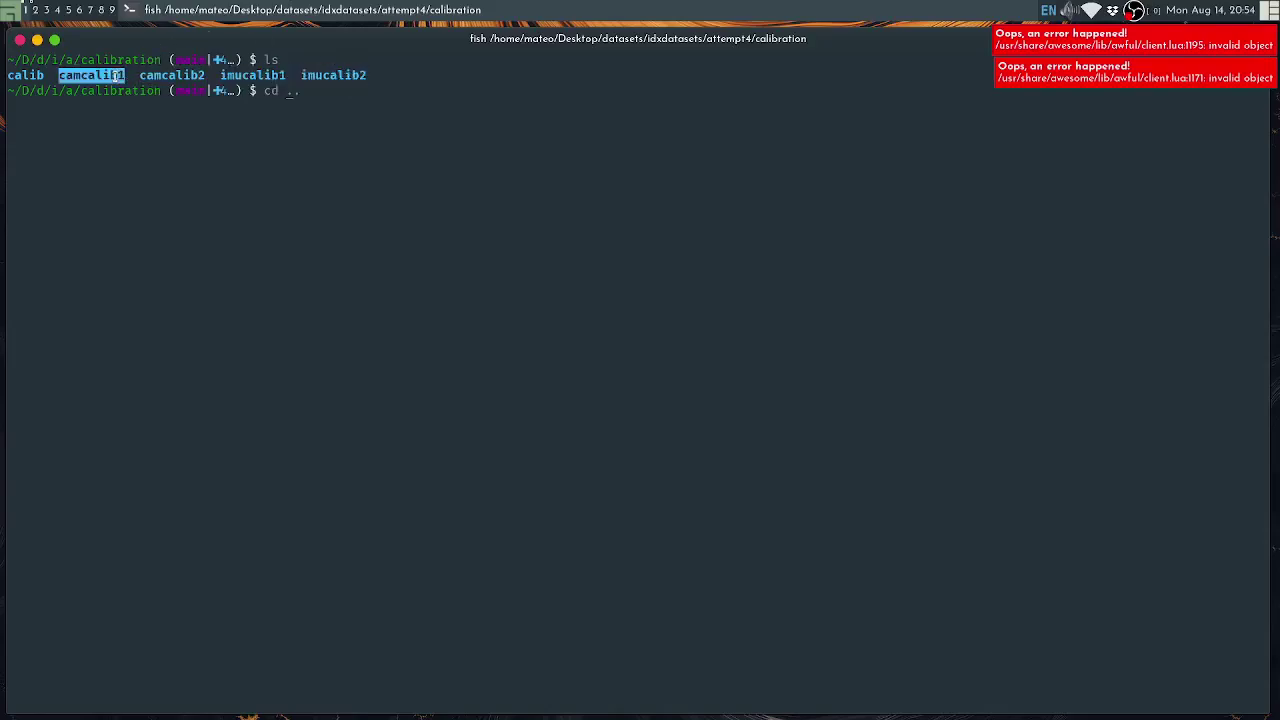
double_click(245, 80)
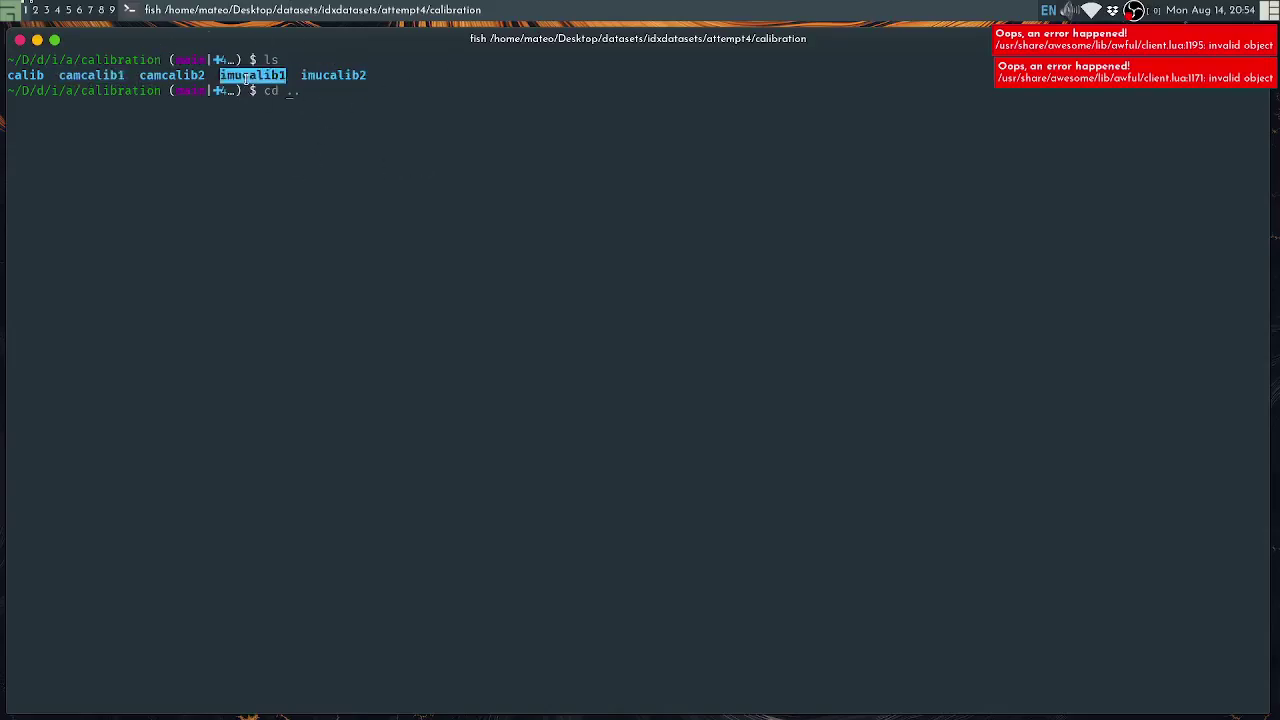
double_click(116, 80)
double_click(237, 78)
double_click(117, 78)
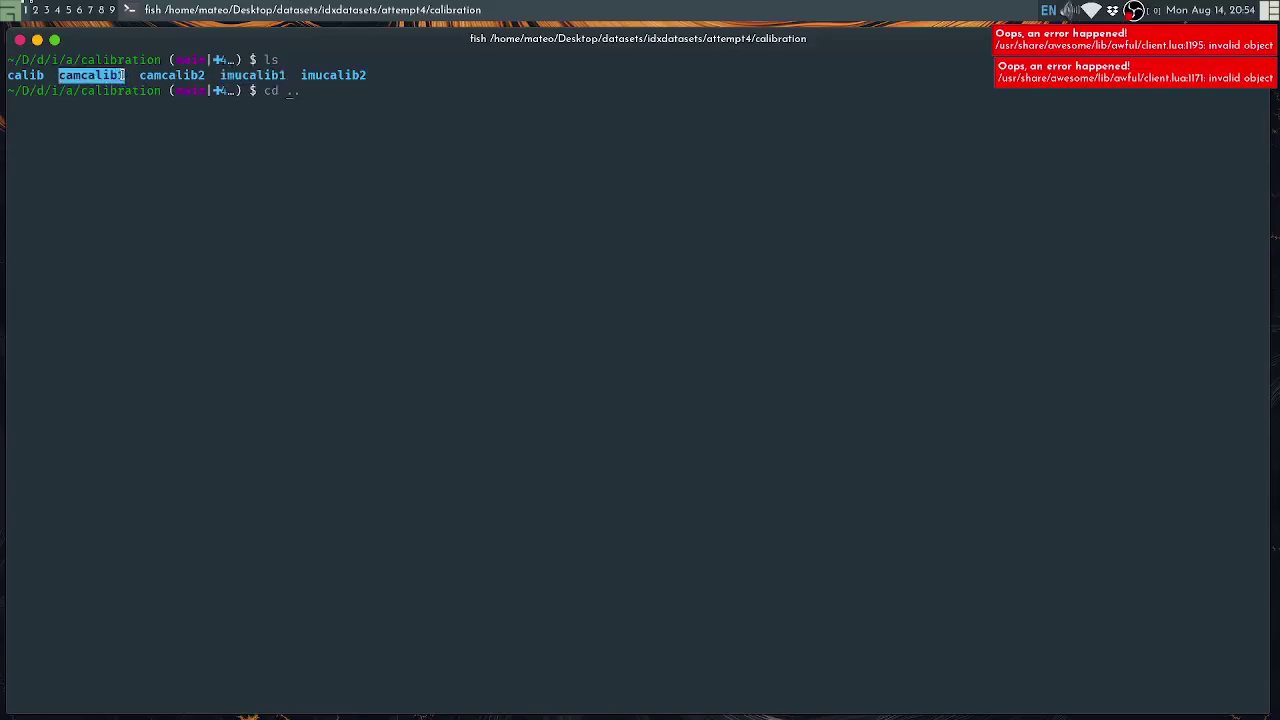
click(252, 80)
Enter the calib folder and list its contents
text(calib/)
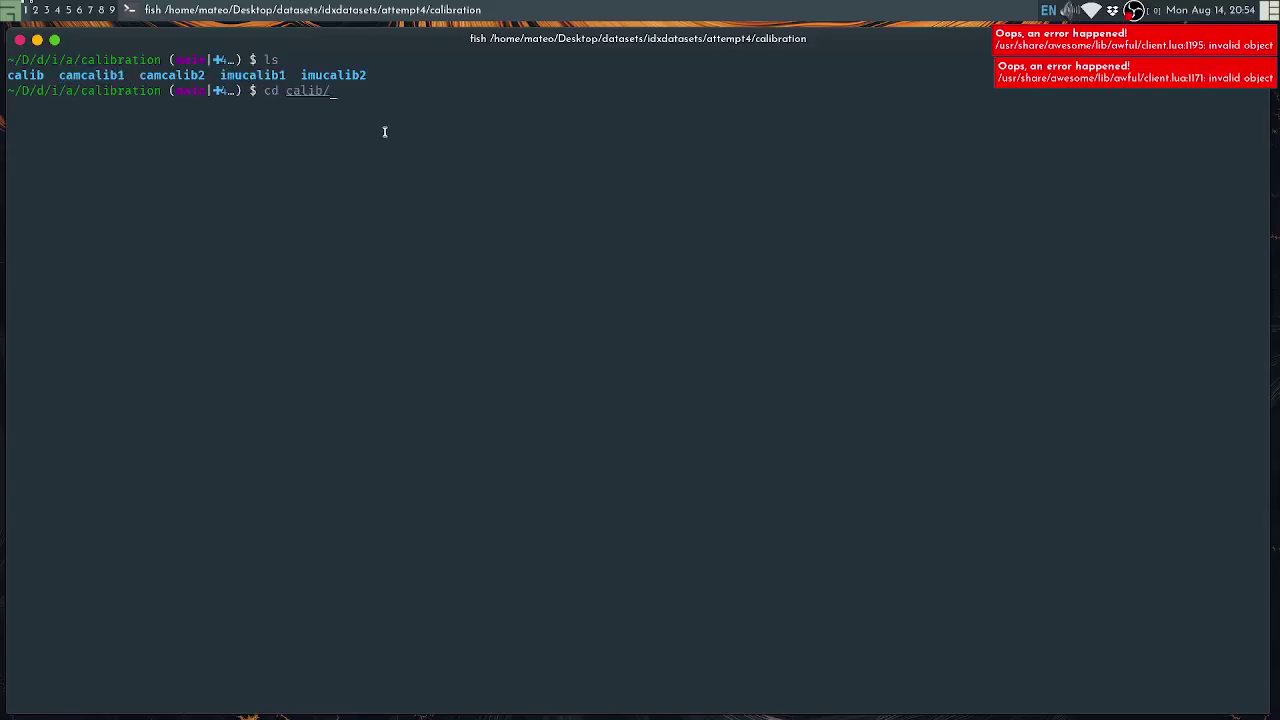
key(Return)
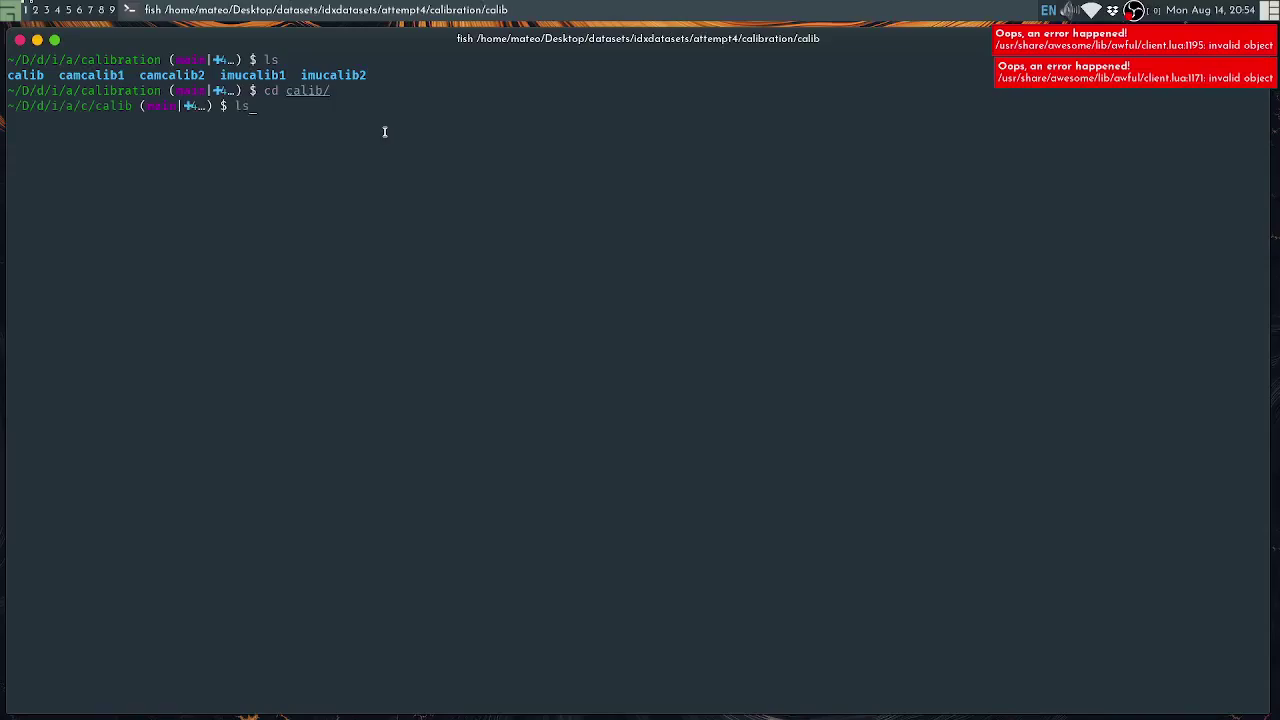
text(ls)
key(Return)
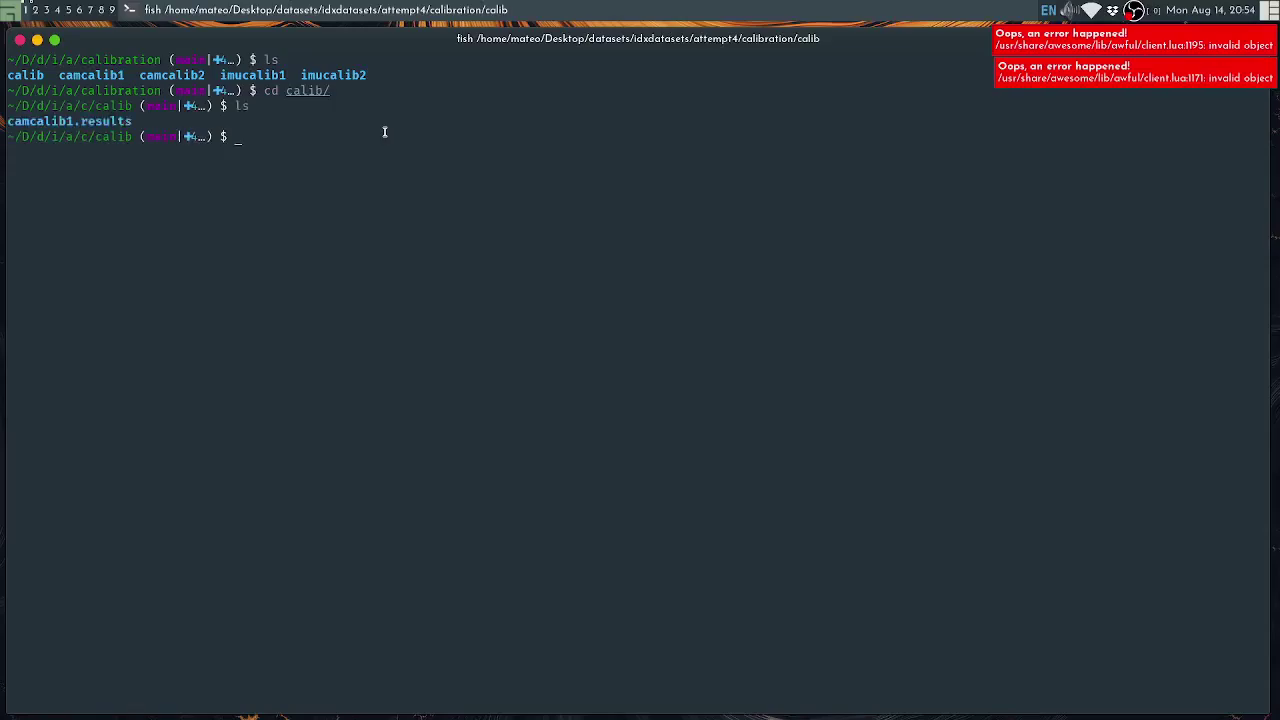
Switch to Calibration.md in Firefox and select the full basalt_calibrate_imu command under Camera + IMU + Mocap calibration
key(super+2)
key(ctrl+Page_Up)
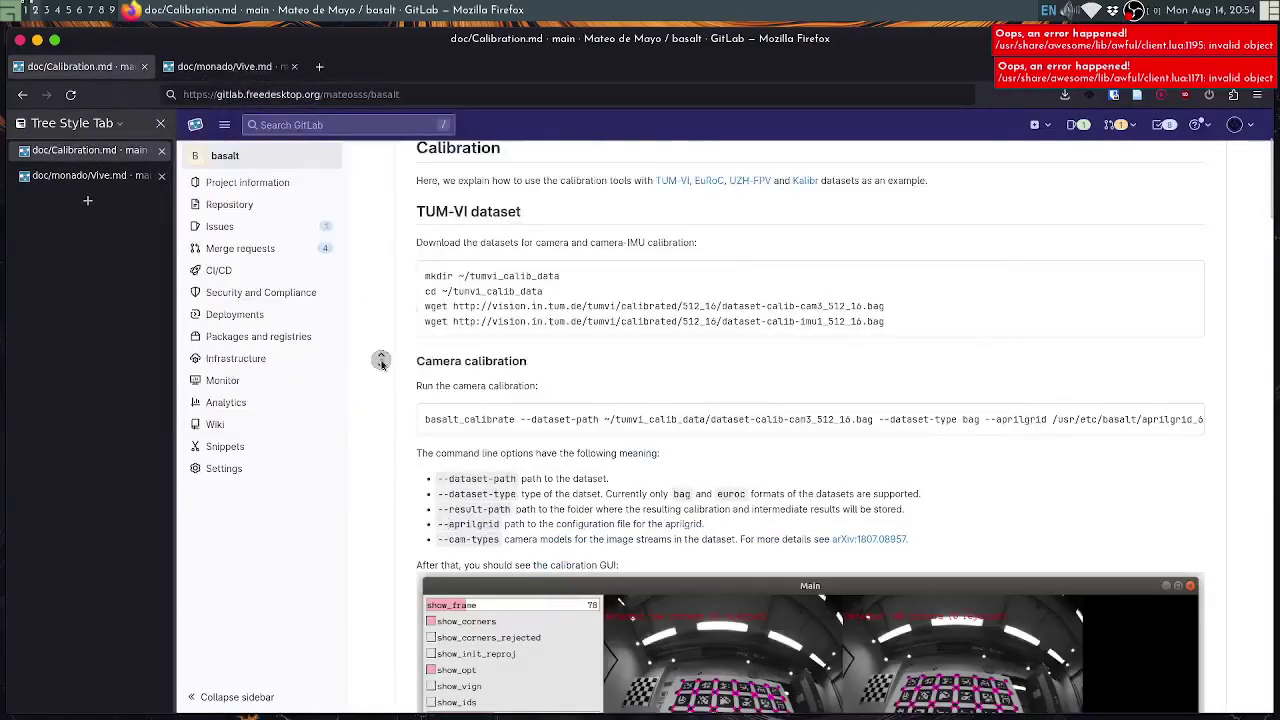
scroll(409, 325, down, 1)
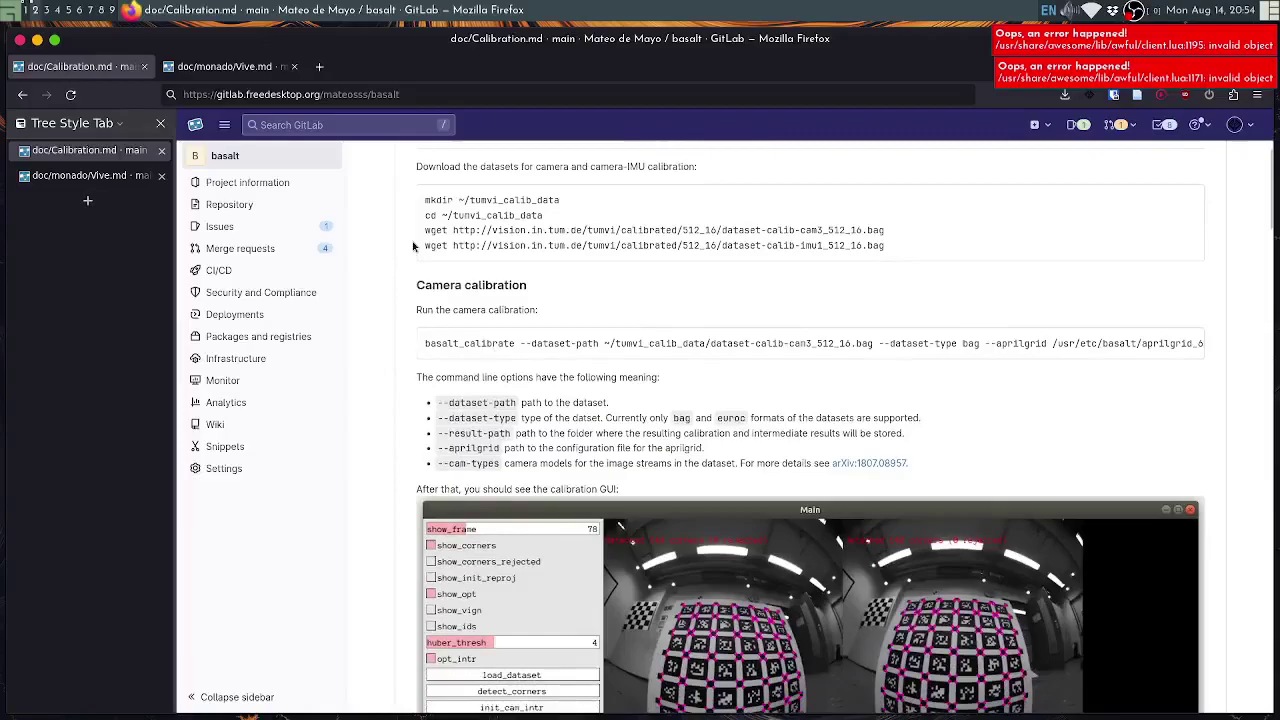
click(415, 279)
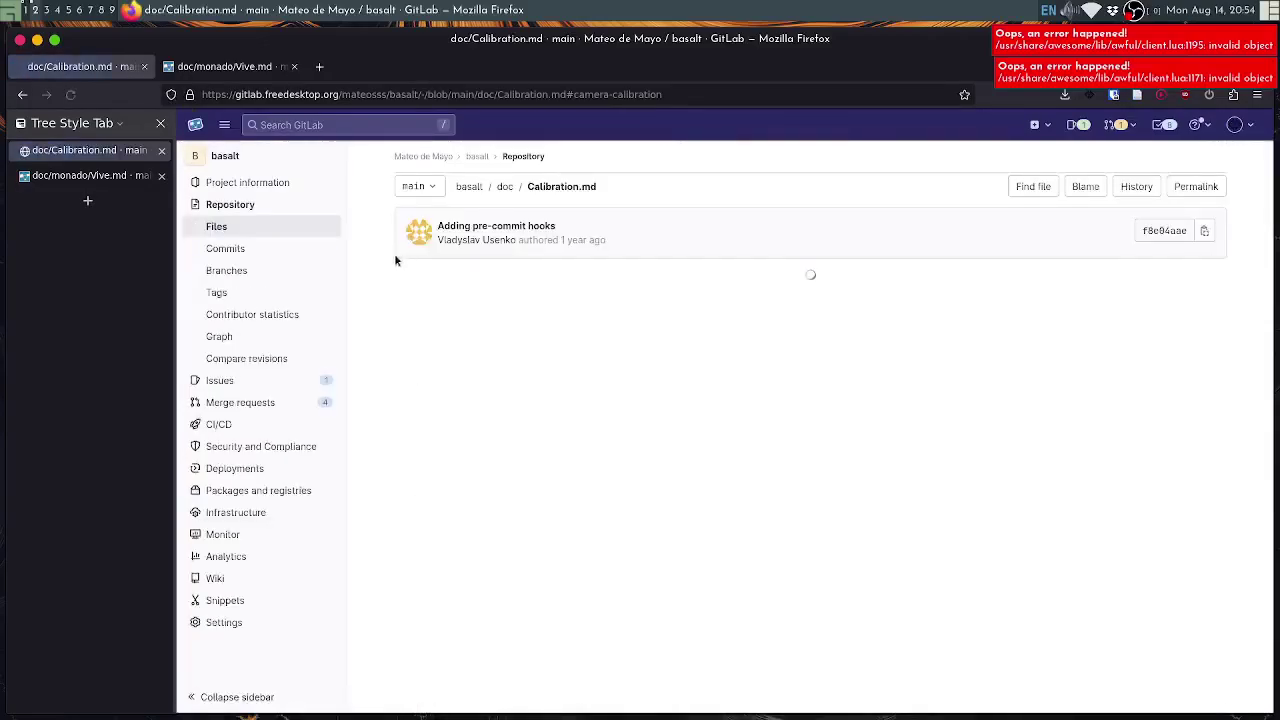
middle_click(380, 233)
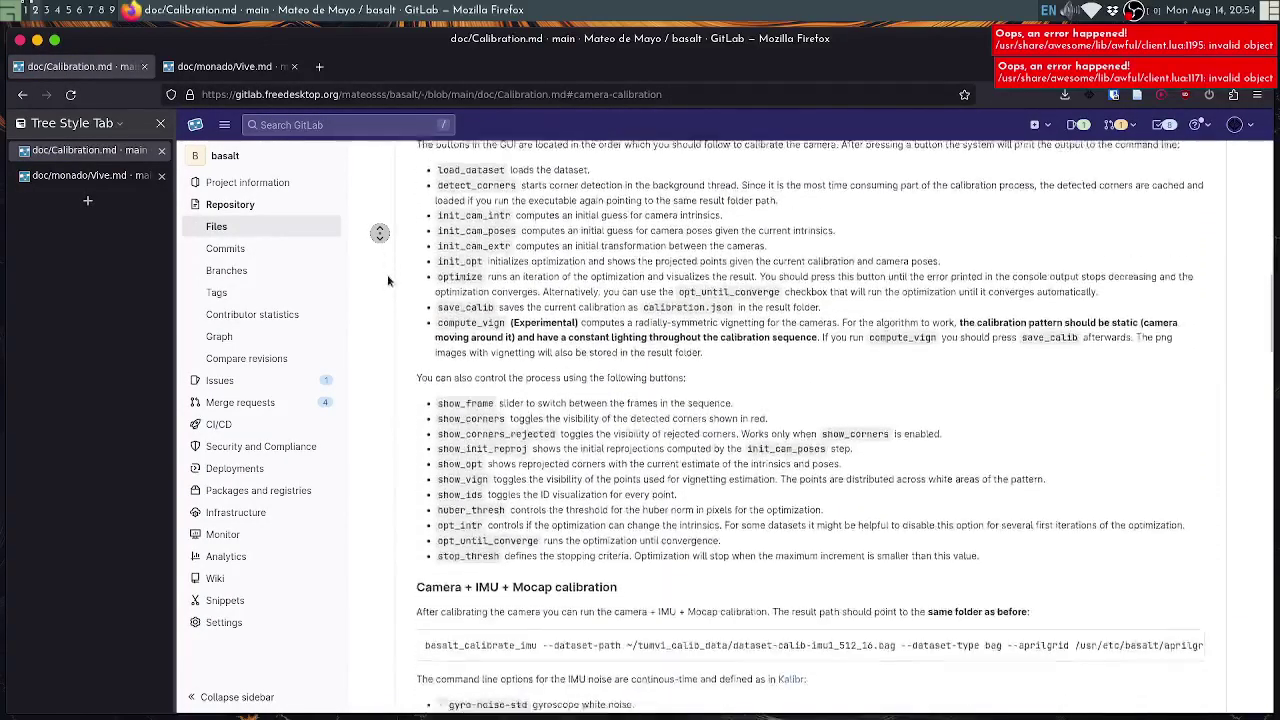
middle_click(390, 282)
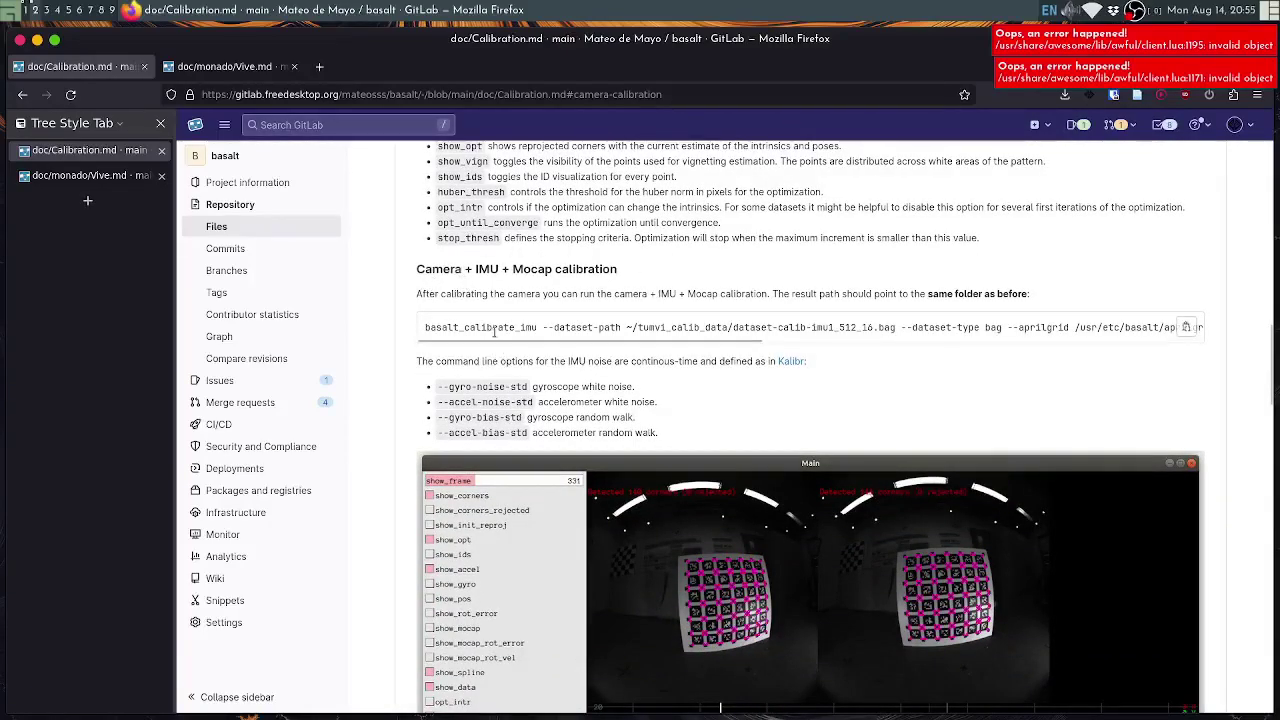
triple_click(451, 330)
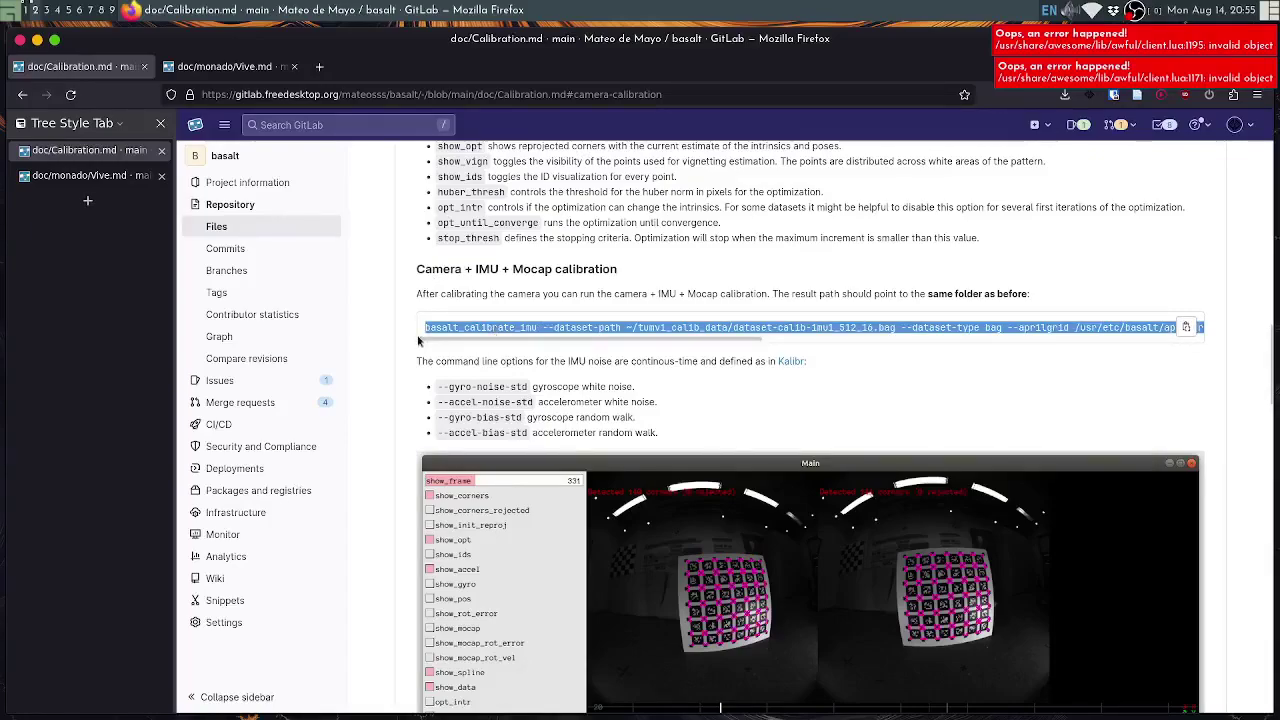
Return to the terminal, list the calib folder again and paste the example basalt_calibrate_imu command without running it
key(super+2)
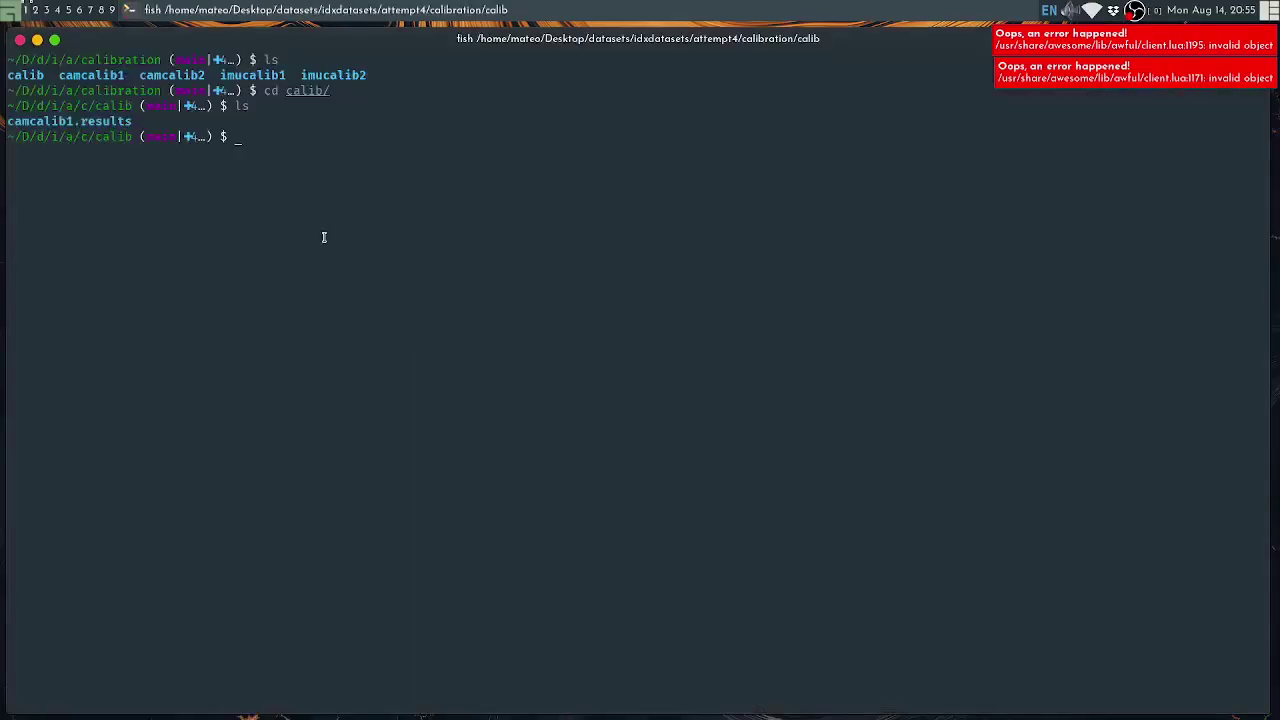
text(ls)
key(Return)
text(basalt_calibrate_imu --dataset-path ~/tumvi_calib_data/dataset-calib-imu1_512_16.bag --dataset-type bag --aprilgrid /usr/etc/basalt/aprilgrid_6x6.json --result-path ~/tumvi_calib_result/ --gyro-noise-std 0.000282 --accel-noise-std 0.016 --gyro-bias-std 0.0001 --accel-bias-std 0.001)
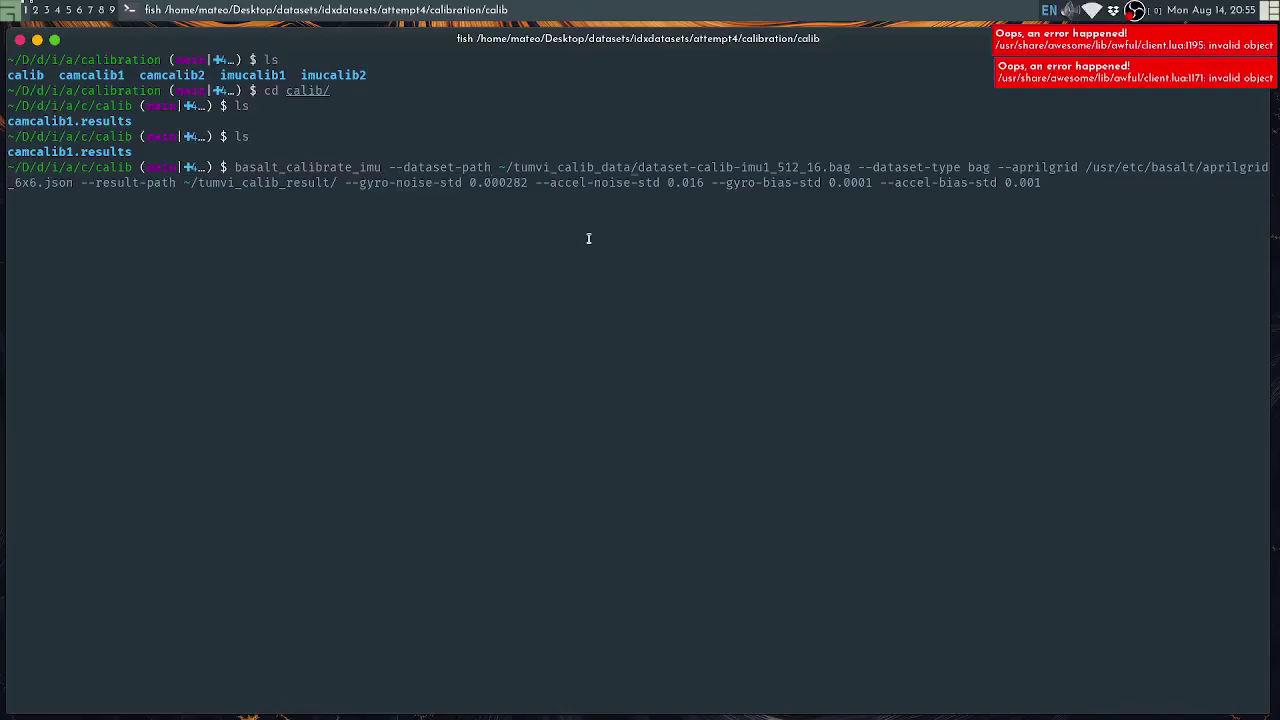
Replace the command's --dataset-path value with ../imucalib1/
key(BackSpace)
key(BackSpace)
key(BackSpace)
key(BackSpace)
key(BackSpace)
key(BackSpace)
key(BackSpace)
key(BackSpace)
key(BackSpace)
key(BackSpace)
key(BackSpace)
key(BackSpace)
key(BackSpace)
key(BackSpace)
key(BackSpace)
key(BackSpace)
key(BackSpace)
key(BackSpace)
key(BackSpace)
key(BackSpace)
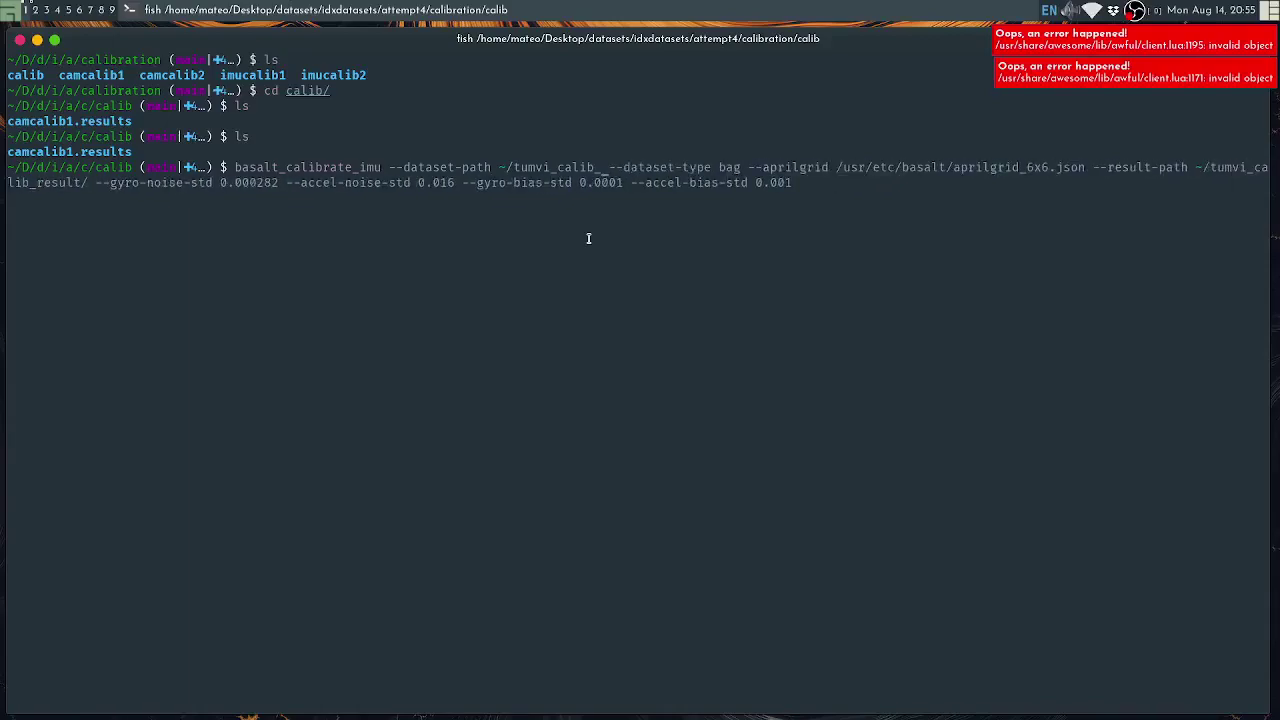
text(./i)
key(Tab)
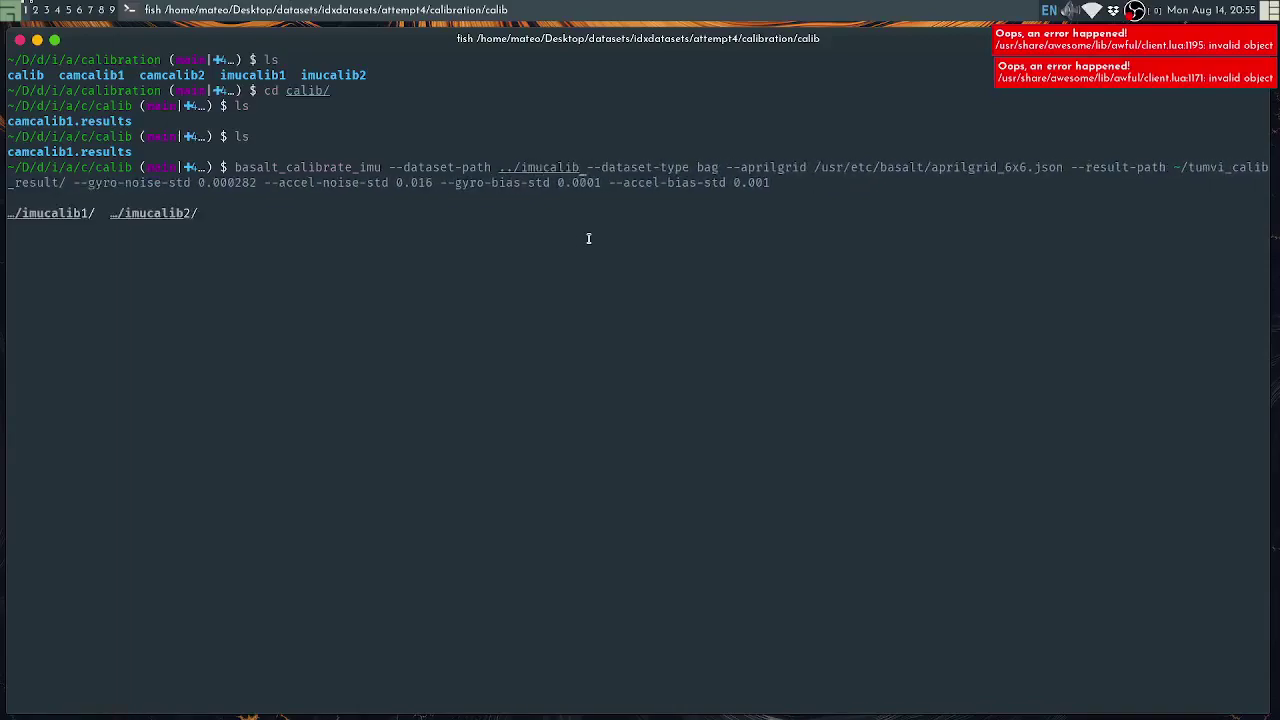
text(1)
key(Tab)
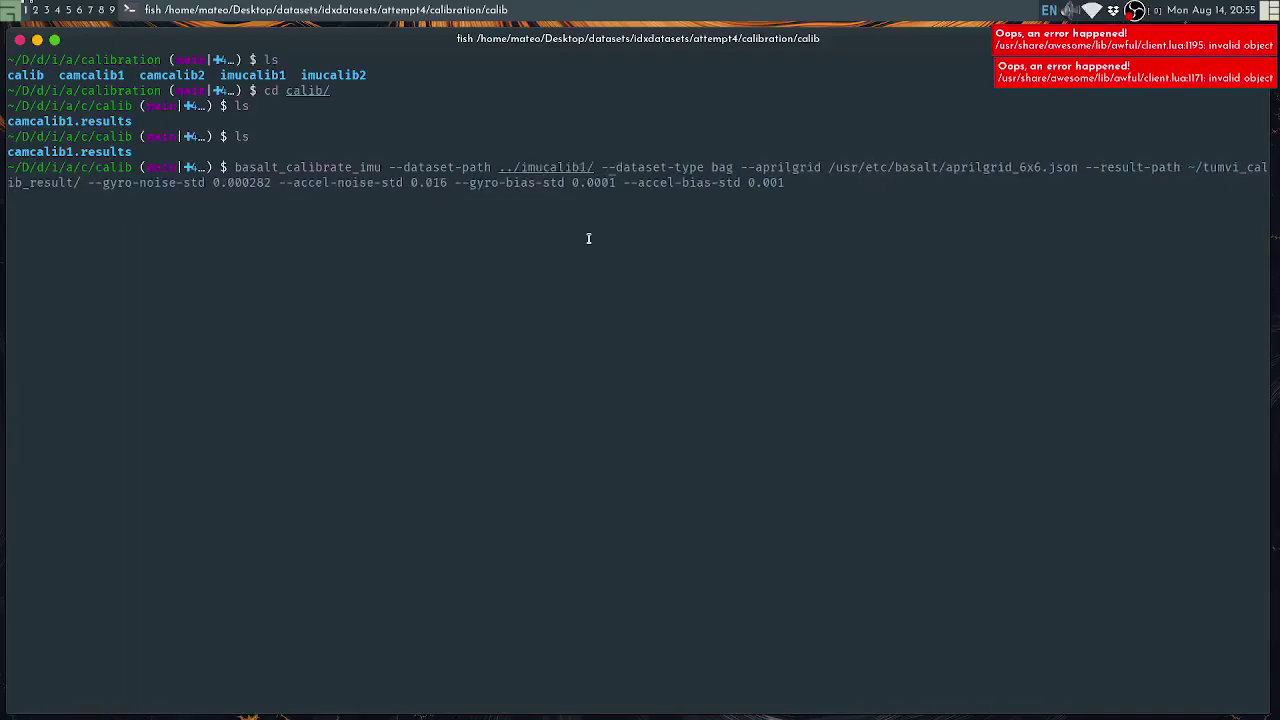
Change the command's --dataset-type value to euroc
key(BackSpace)
key(BackSpace)
key(BackSpace)
text(euroc)
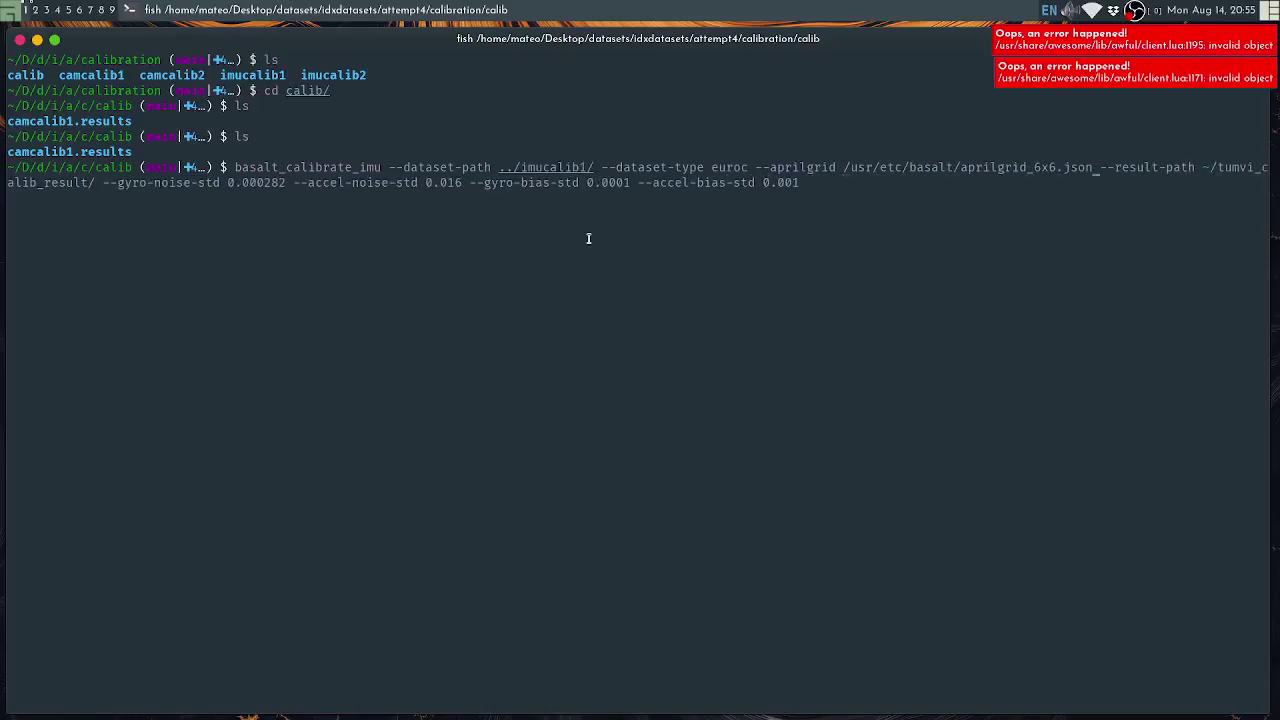
Set the command's --aprilgrid path to $bsltinstall/etc/basalt/aprilgrid_6x6.json
key(BackSpace)
key(BackSpace)
key(BackSpace)
key(BackSpace)
key(BackSpace)
key(BackSpace)
key(BackSpace)
key(BackSpace)
key(BackSpace)
key(BackSpace)
key(BackSpace)
key(BackSpace)
key(BackSpace)
key(BackSpace)
key(BackSpace)
key(BackSpace)
key(BackSpace)
key(BackSpace)
key(BackSpace)
key(BackSpace)
key(BackSpace)
text($b)
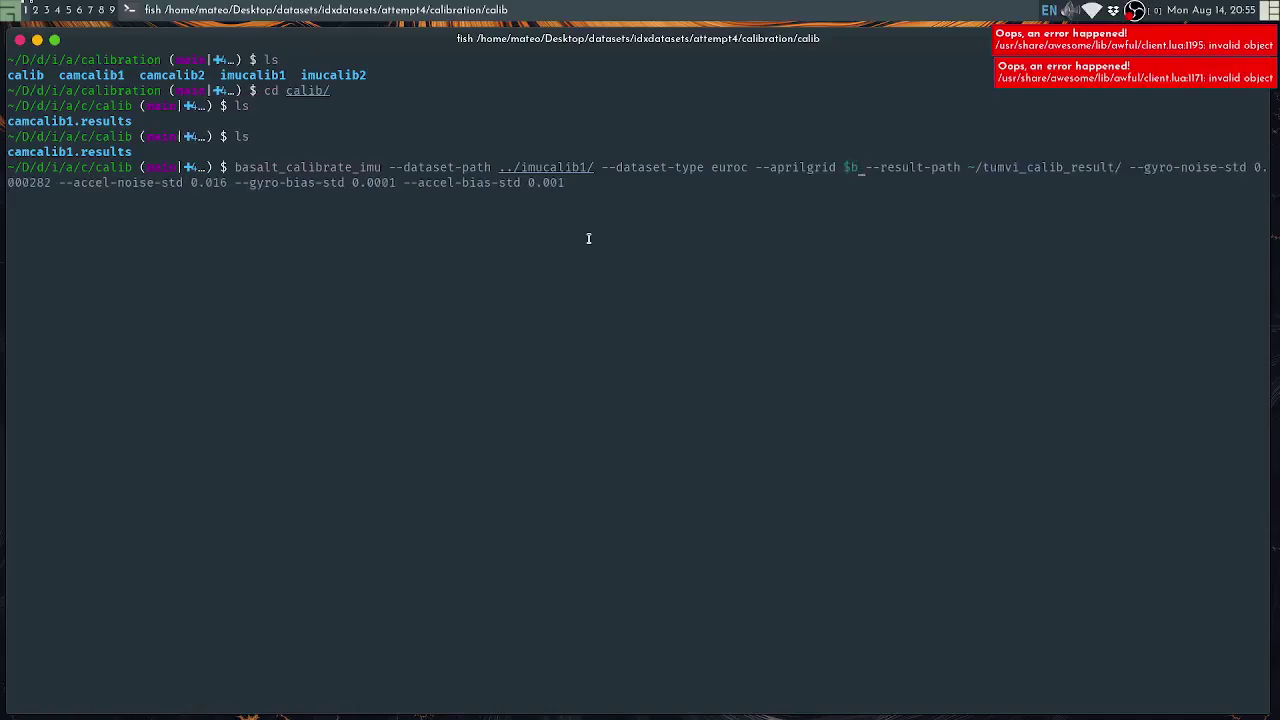
text(sltinstall)
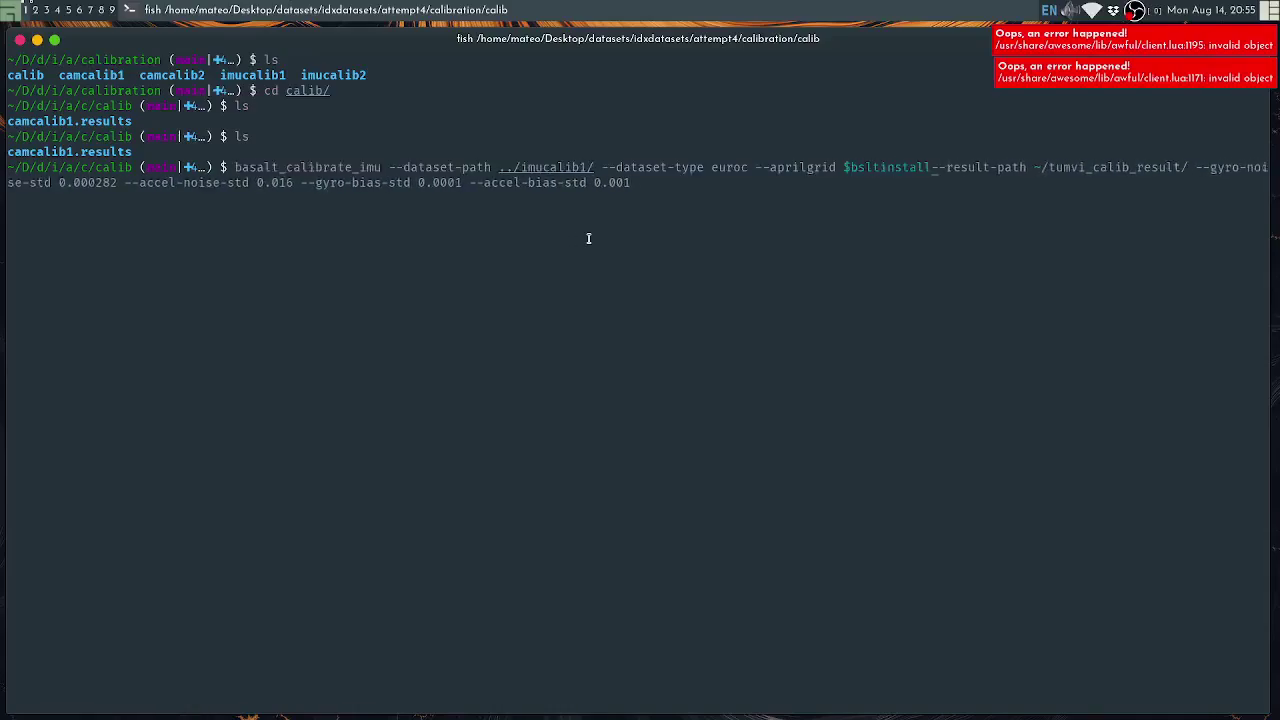
text(/etc/basalt/)
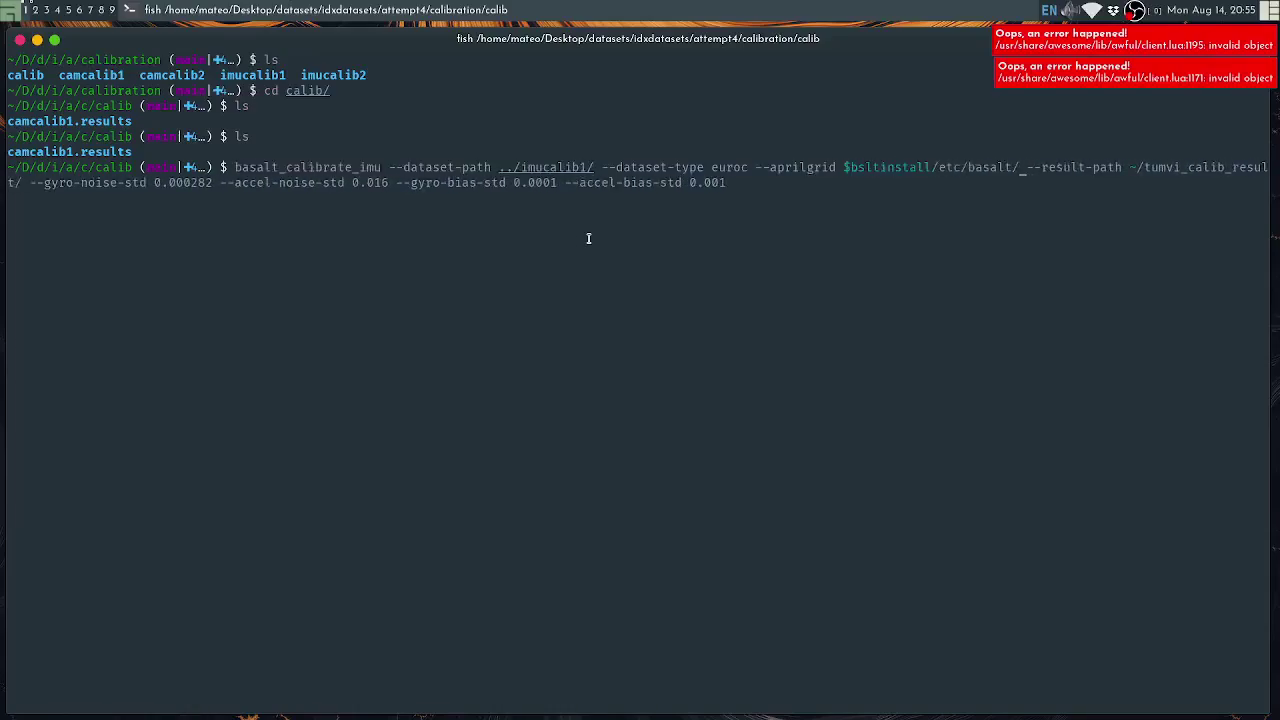
text(apr)
key(Tab)
text(6)
key(Tab)
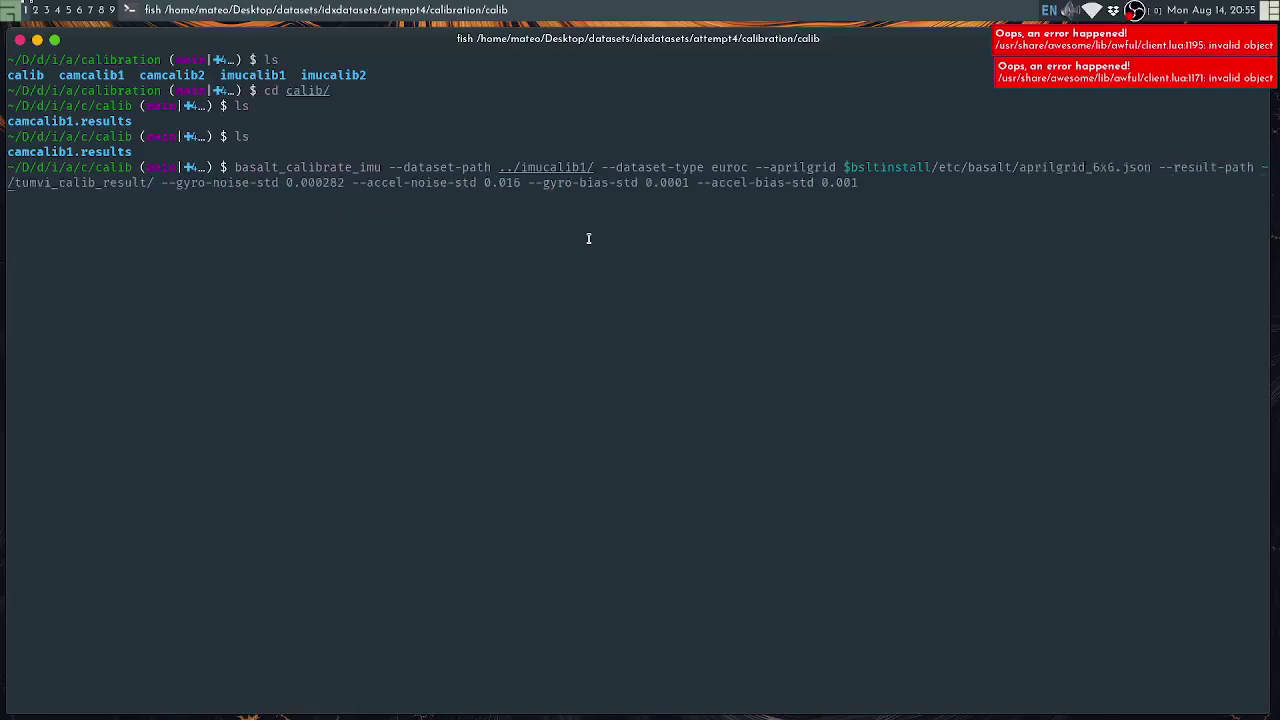
Set the command's --result-path to imucalib1.results, keep the example noise and bias values, and run basalt_calibrate_imu
key(BackSpace)
key(BackSpace)
key(BackSpace)
key(BackSpace)
key(BackSpace)
key(BackSpace)
key(BackSpace)
key(BackSpace)
key(BackSpace)
key(BackSpace)
key(BackSpace)
key(BackSpace)
key(BackSpace)
key(BackSpace)
key(BackSpace)
key(BackSpace)
key(BackSpace)
key(BackSpace)
key(BackSpace)
key(BackSpace)
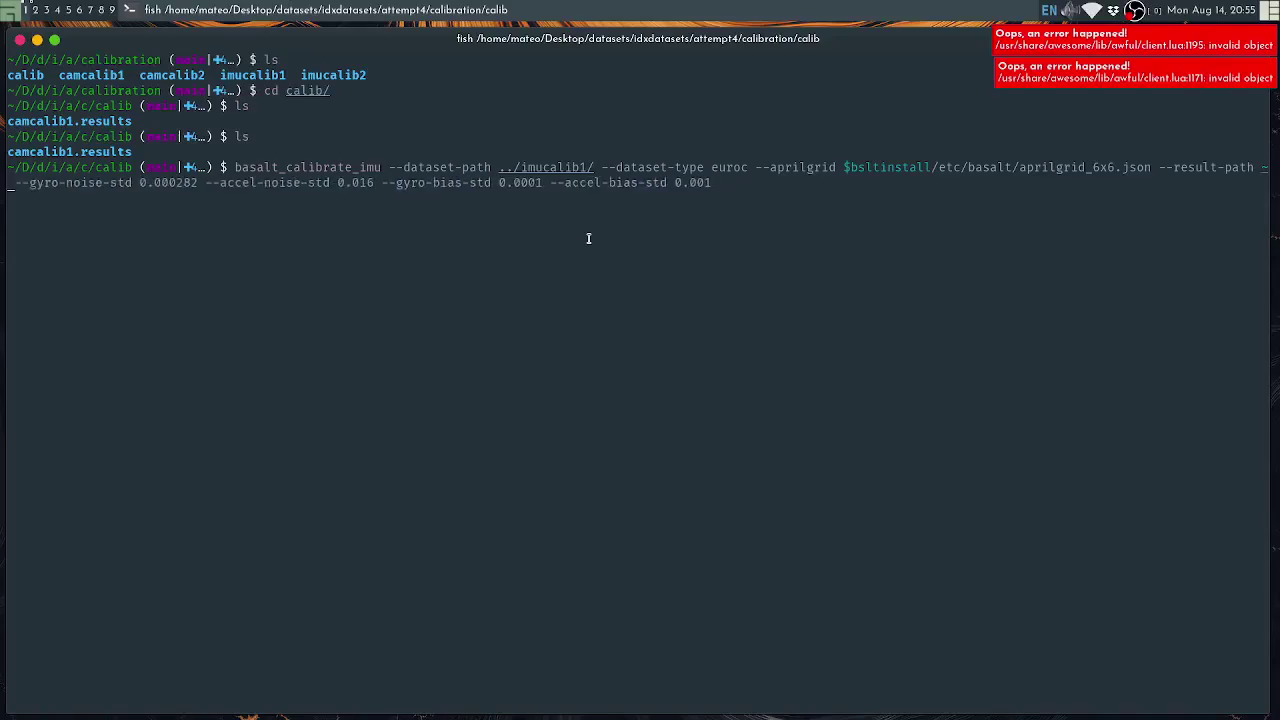
text(imucalib1.)
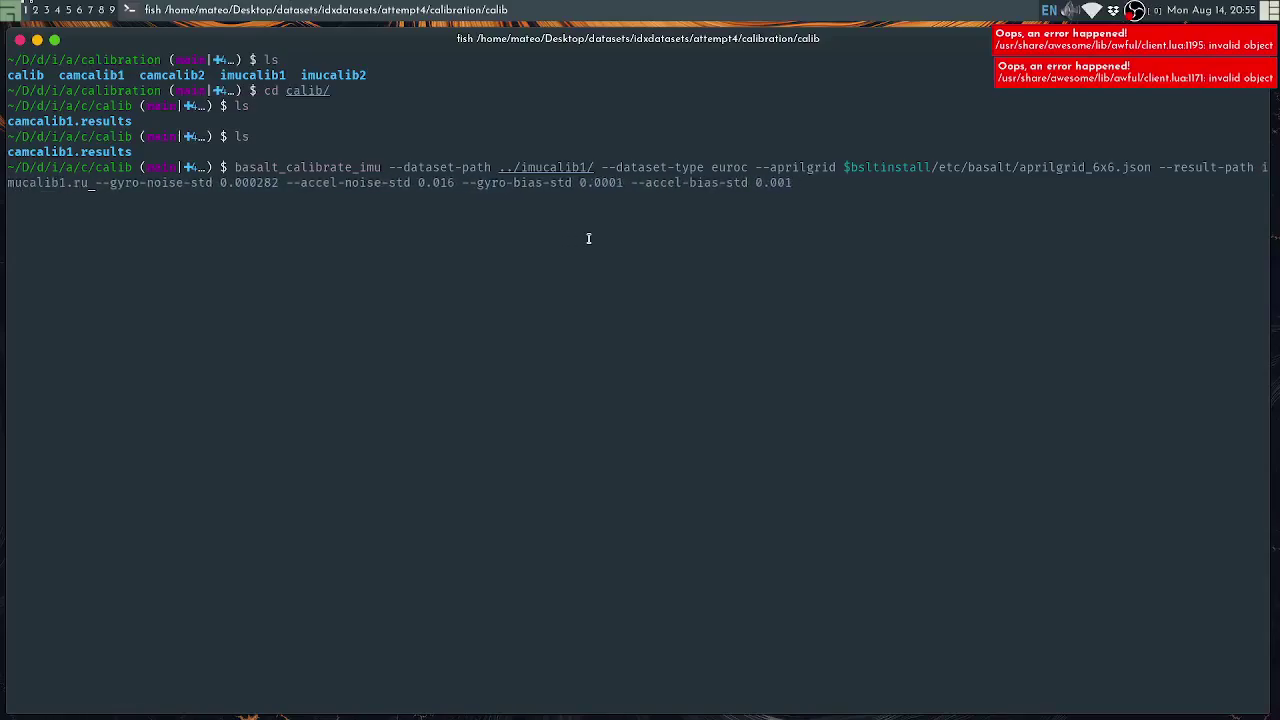
text(results)
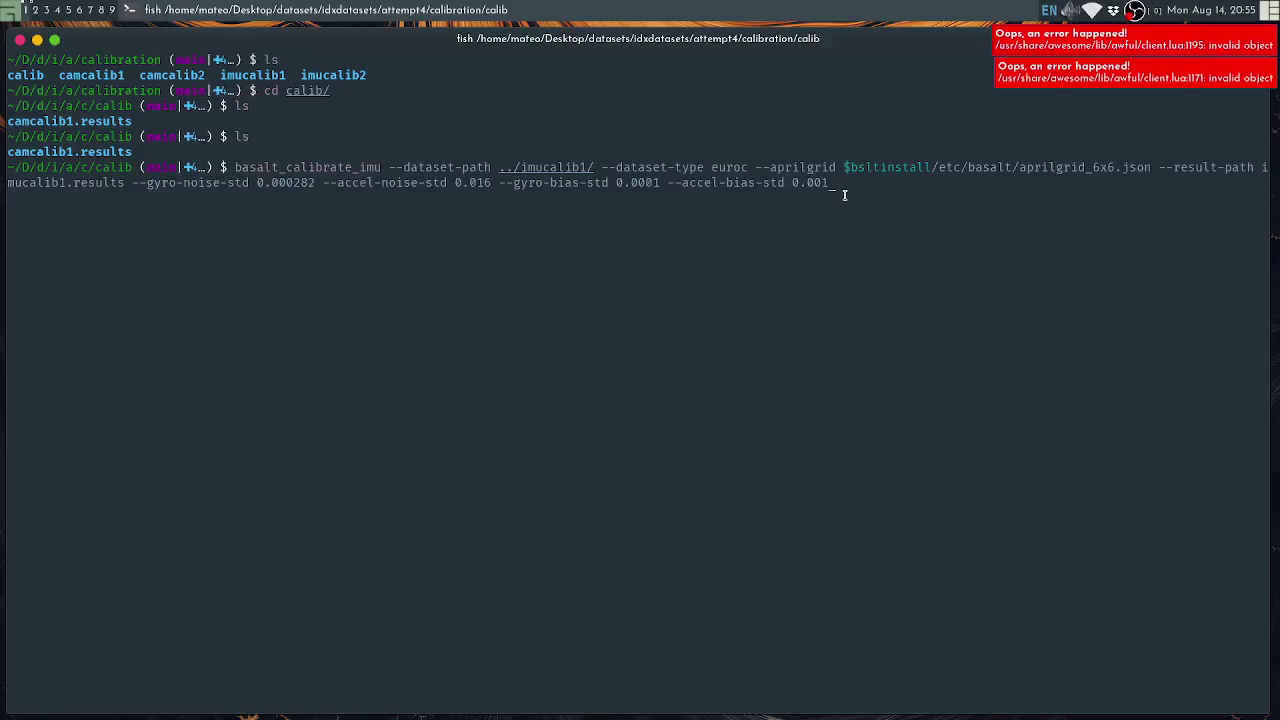
key(Return)
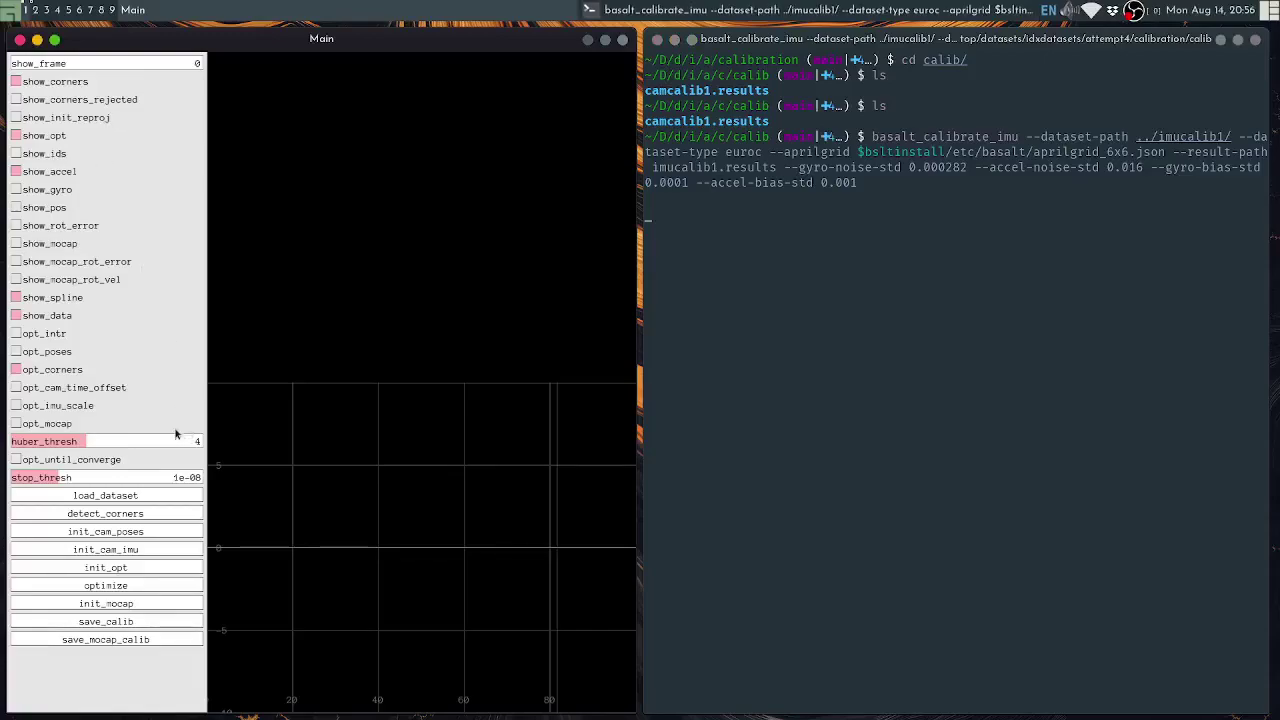
Try to load the IMU calibration dataset and list the contents of the calib folder
click(112, 497)
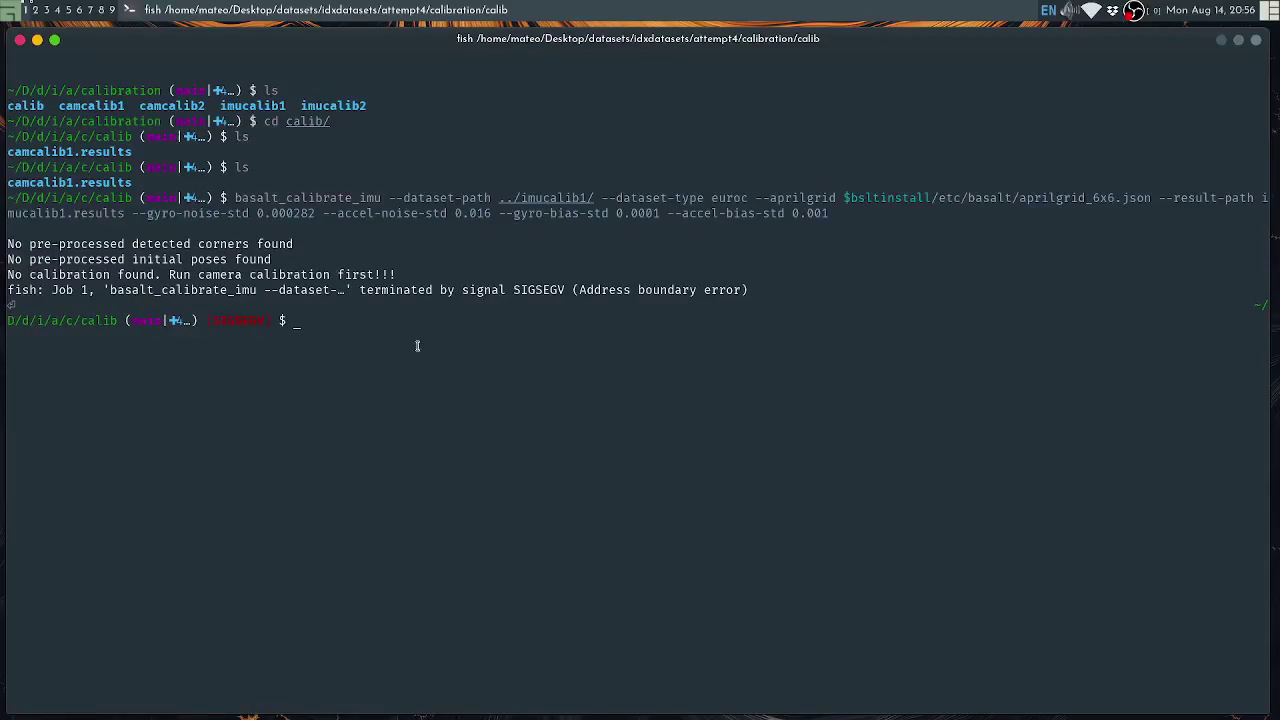
key(Return)
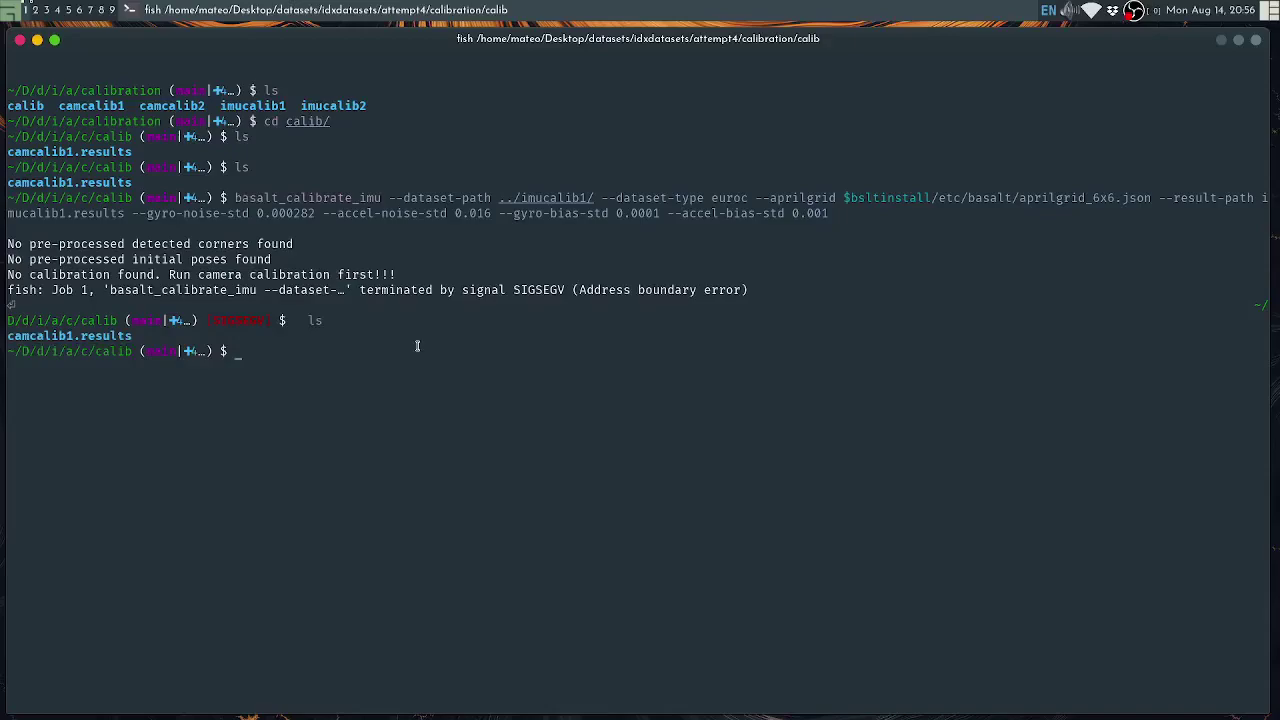
Create the imucalib1.results folder inside calib, enter it and list its contents
text(mkdir imucalib1.results)
key(Return)
text(cd )
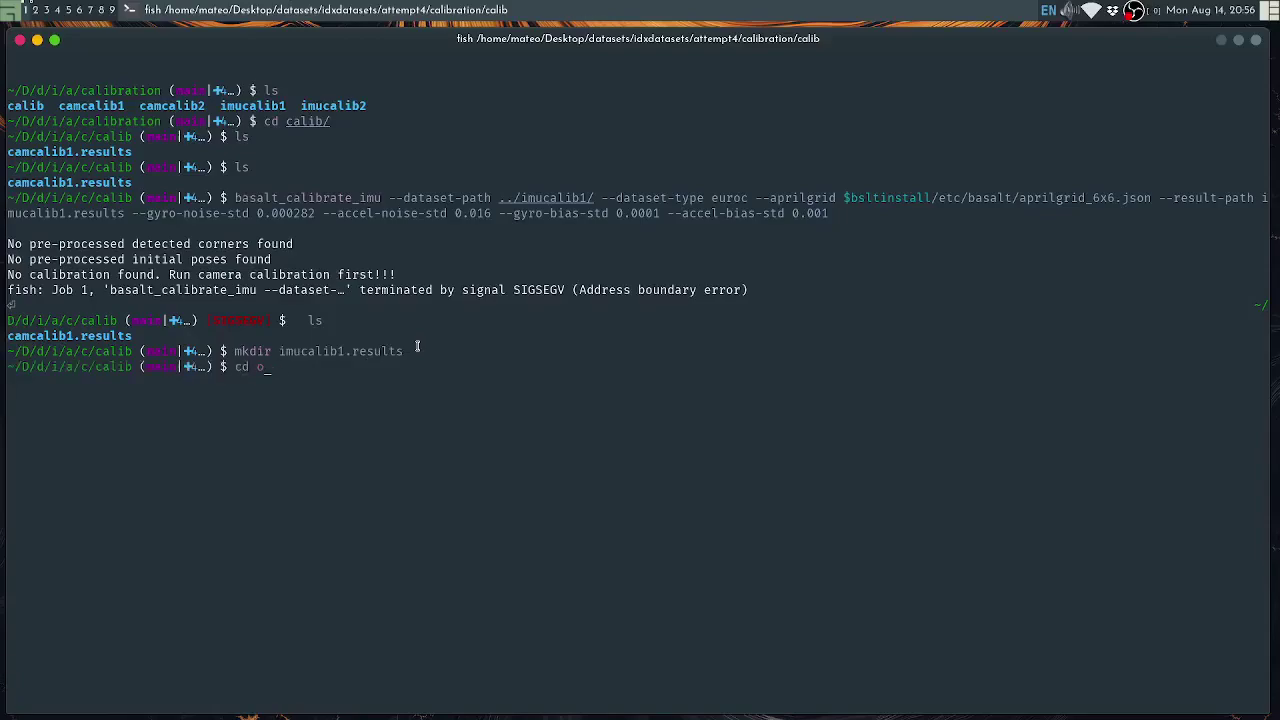
text(i)
key(Tab)
key(Return)
text(ls)
key(Return)
Copy ../camcalib1.results/calibration.json into the imucalib1.results folder and list the folder to check it
text(cp)
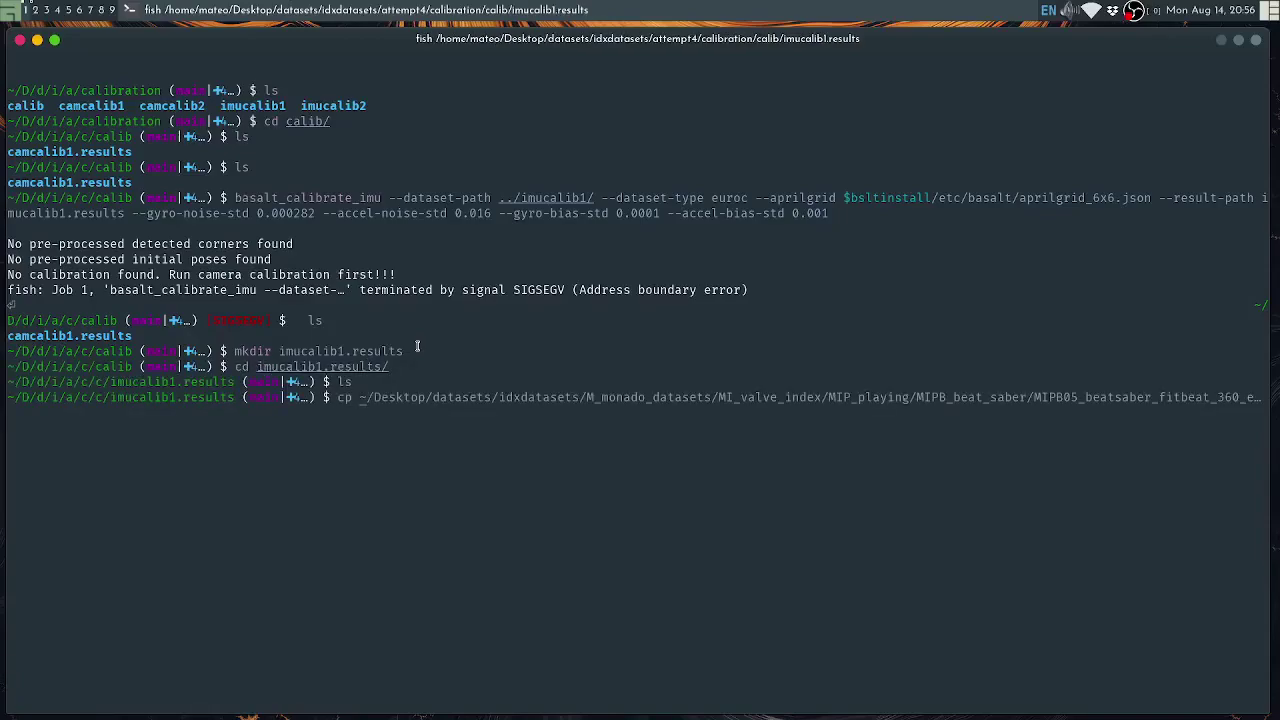
text( ../)
text(c)
key(Tab)
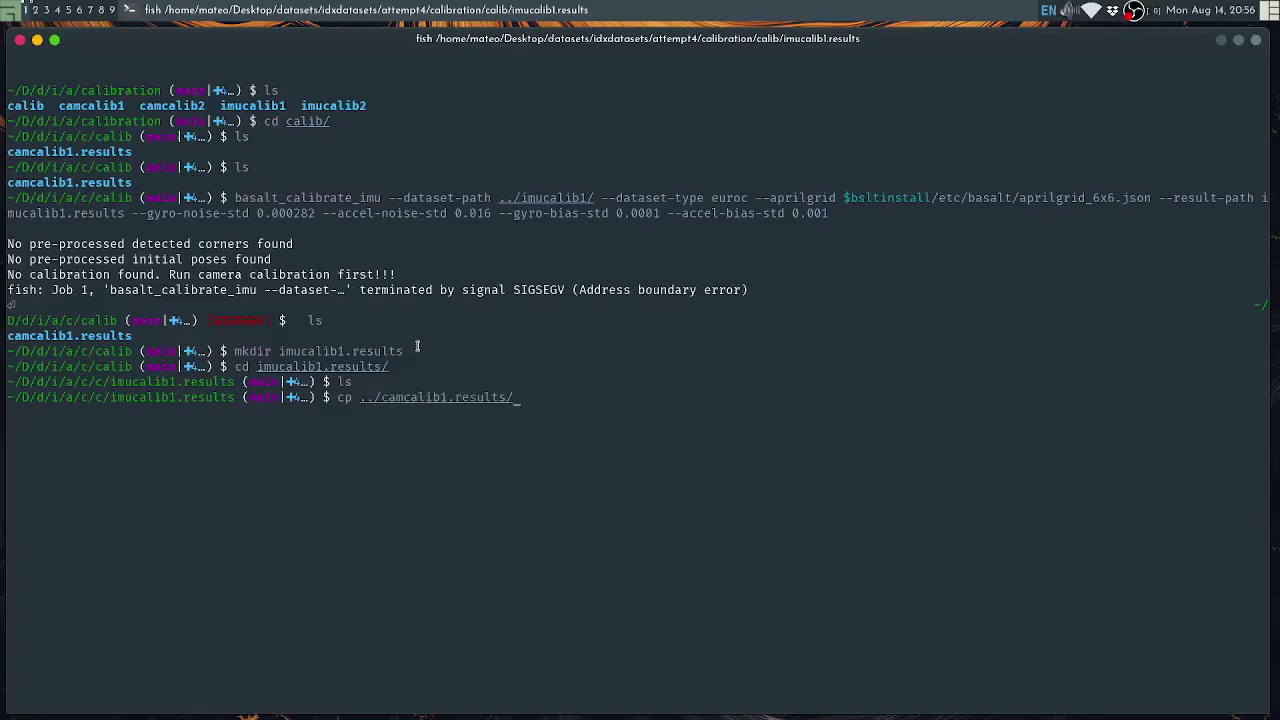
key(Tab)
key(Tab)
key(Return)
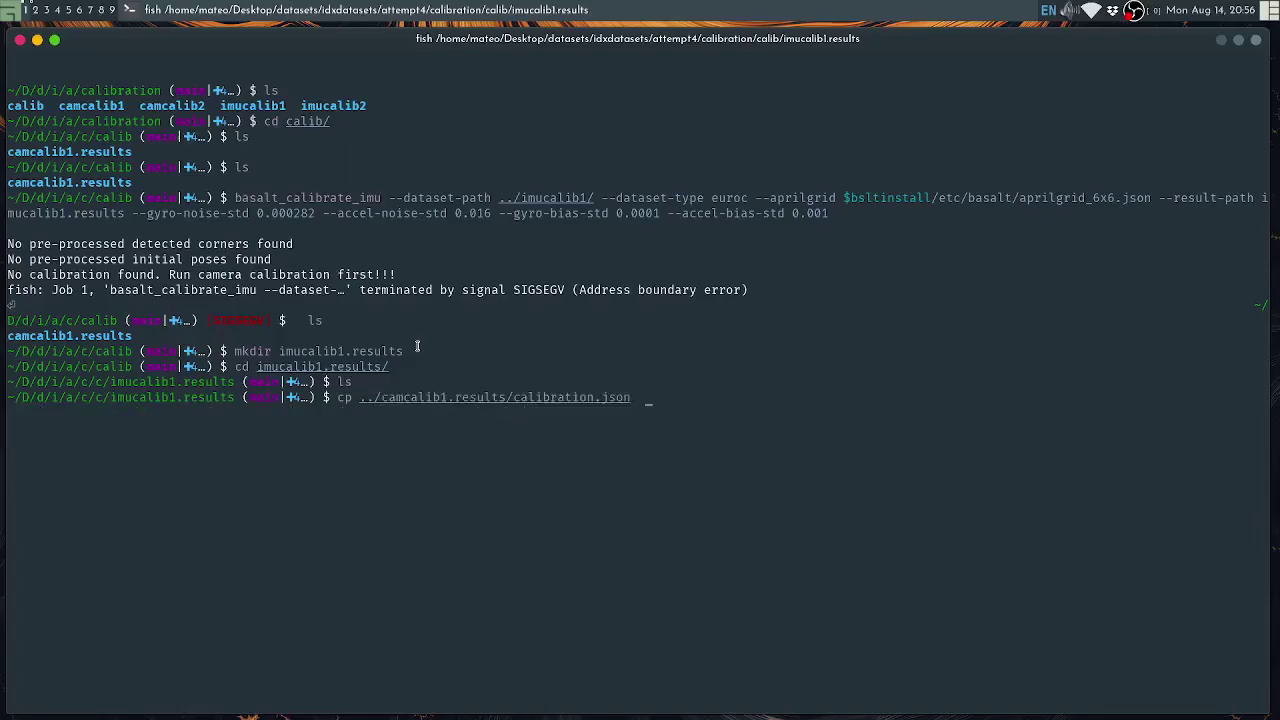
text(../)
key(Return)
key(ctrl+l)
text(ls)
key(Return)
Return to the calib folder and show its directory tree two levels deep
text(cd ..)
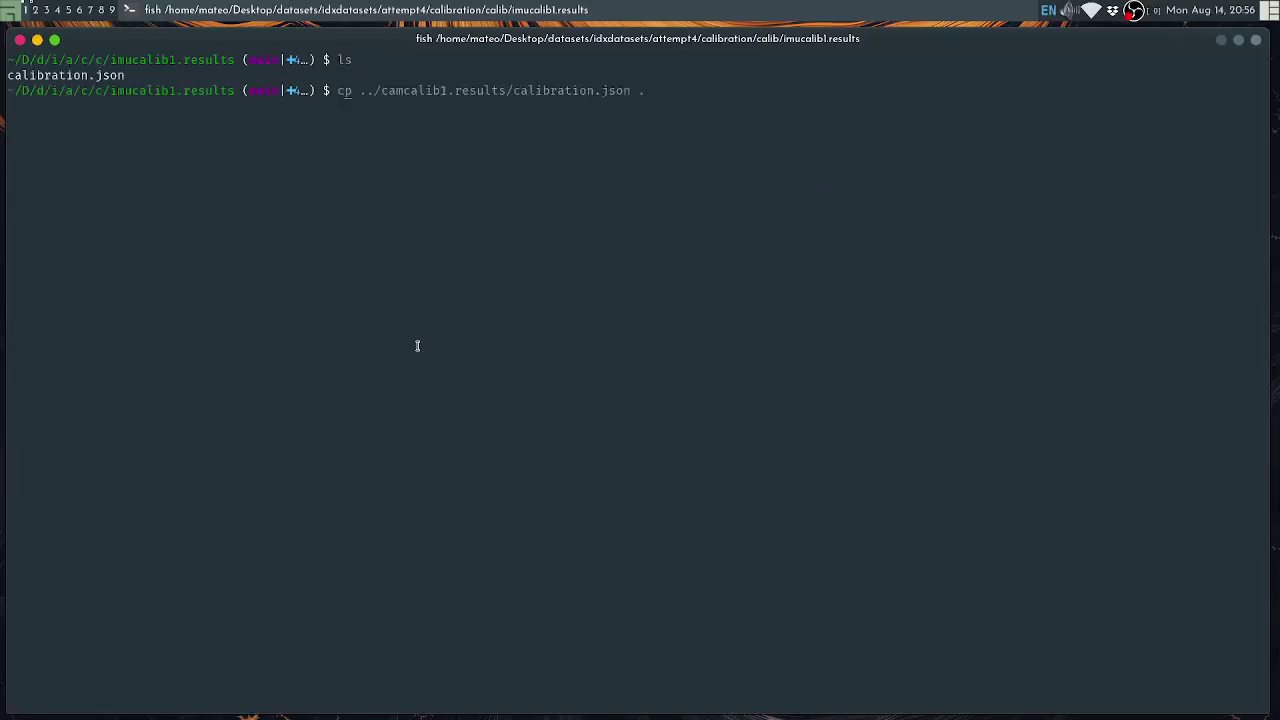
key(Return)
key(ctrl+l)
text(ls)
key(Return)
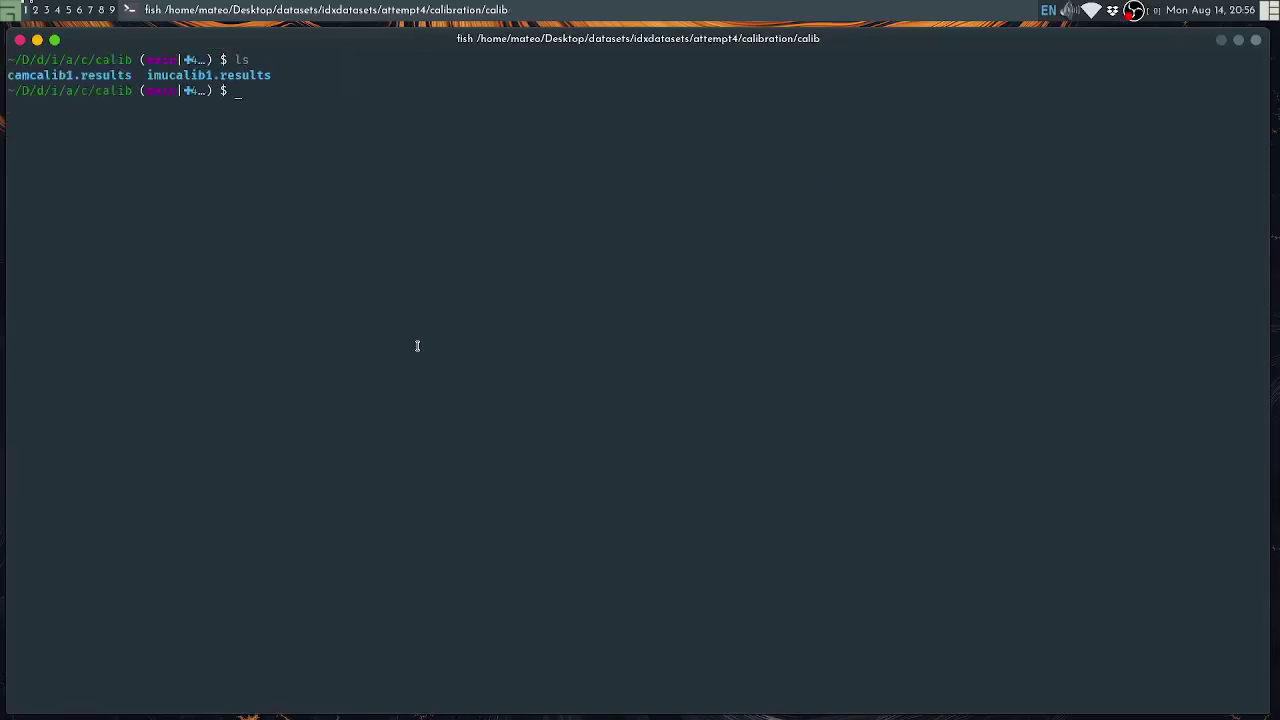
text(tree -L 2)
key(Return)
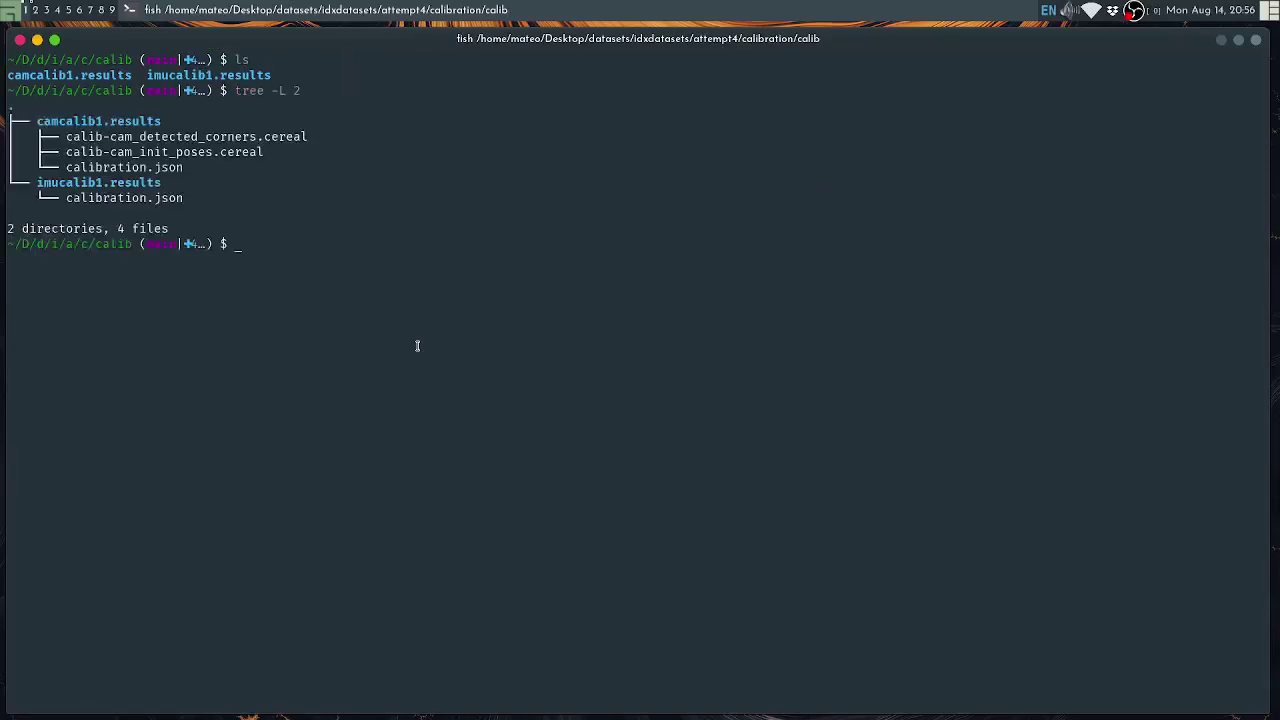
Rerun the earlier basalt_calibrate_imu command for ../imucalib1/ with the same result path, noise and bias values
key(Up)
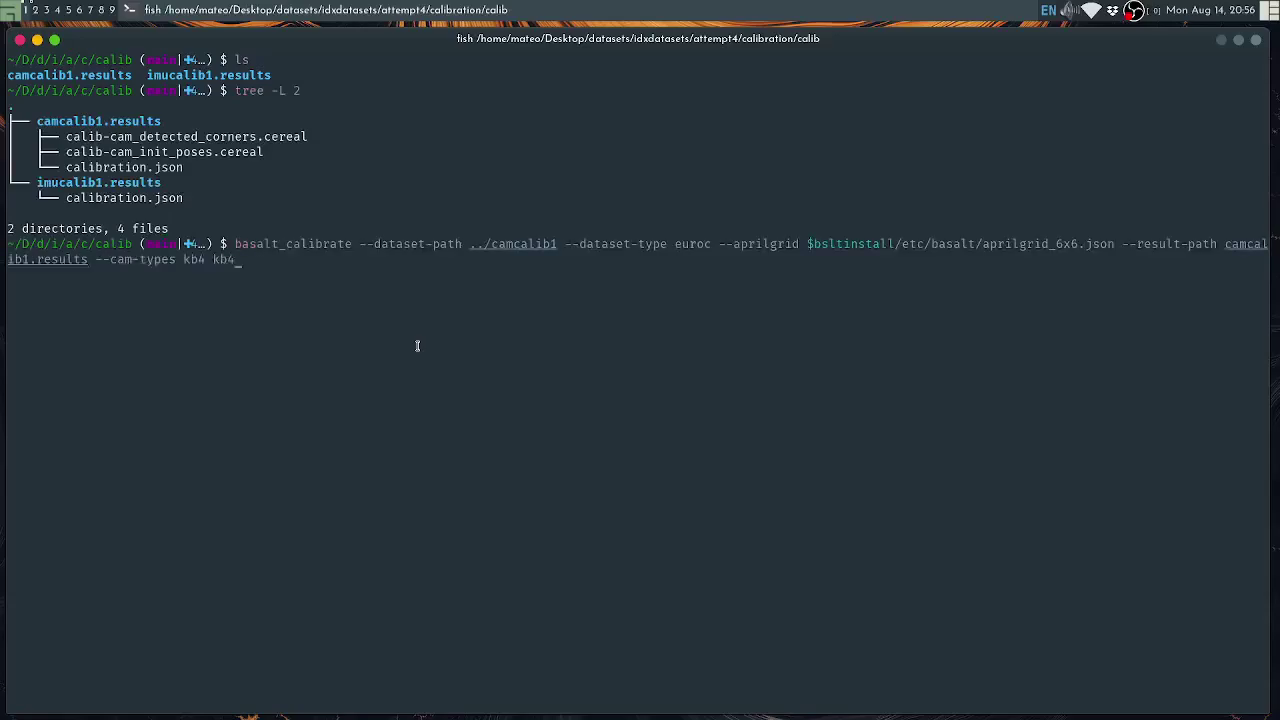
key(ctrl+c)
text(basalt_c)
key(Up)
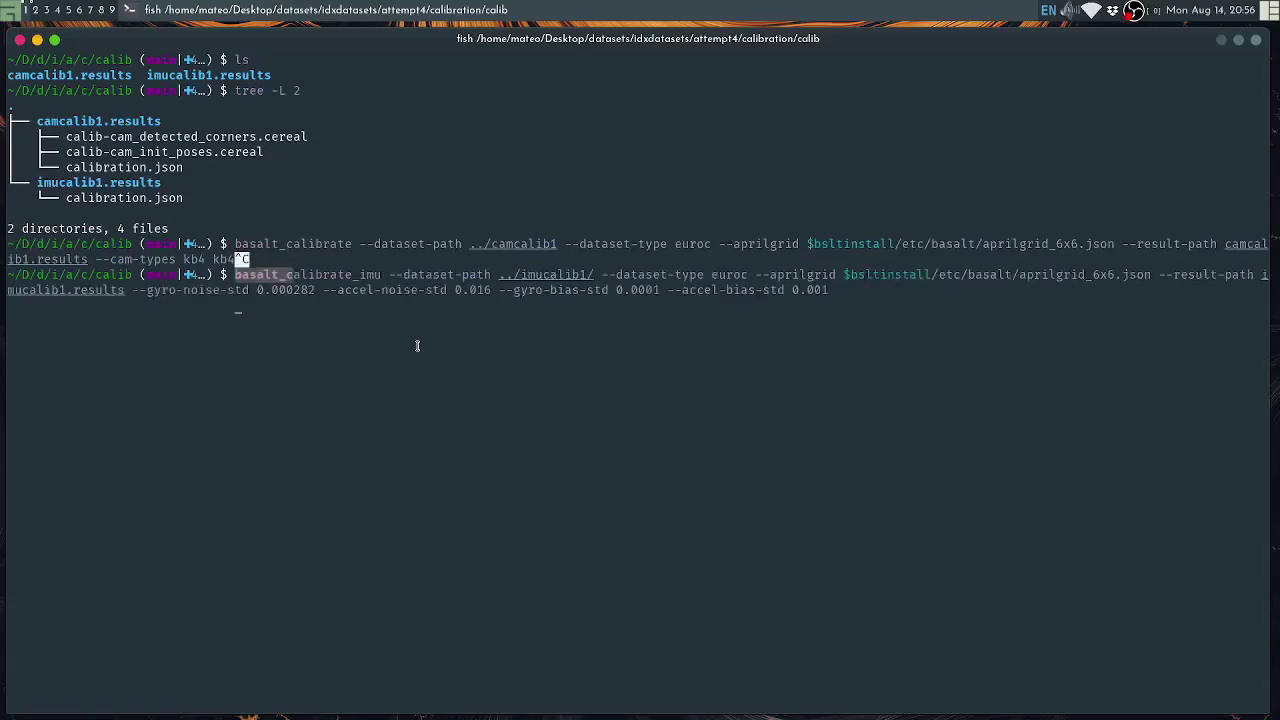
key(Return)
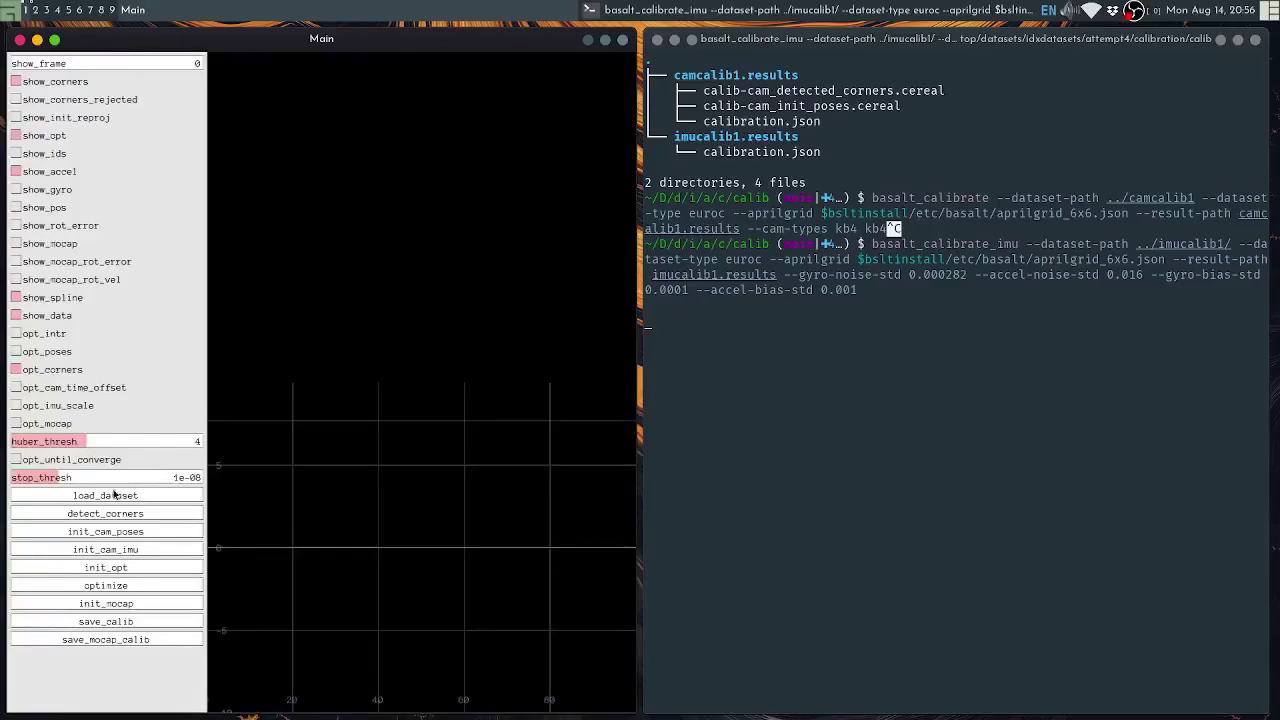
Load the IMU dataset, set the displayed frame to 0 and detect the calibration grid corners
click(106, 495)
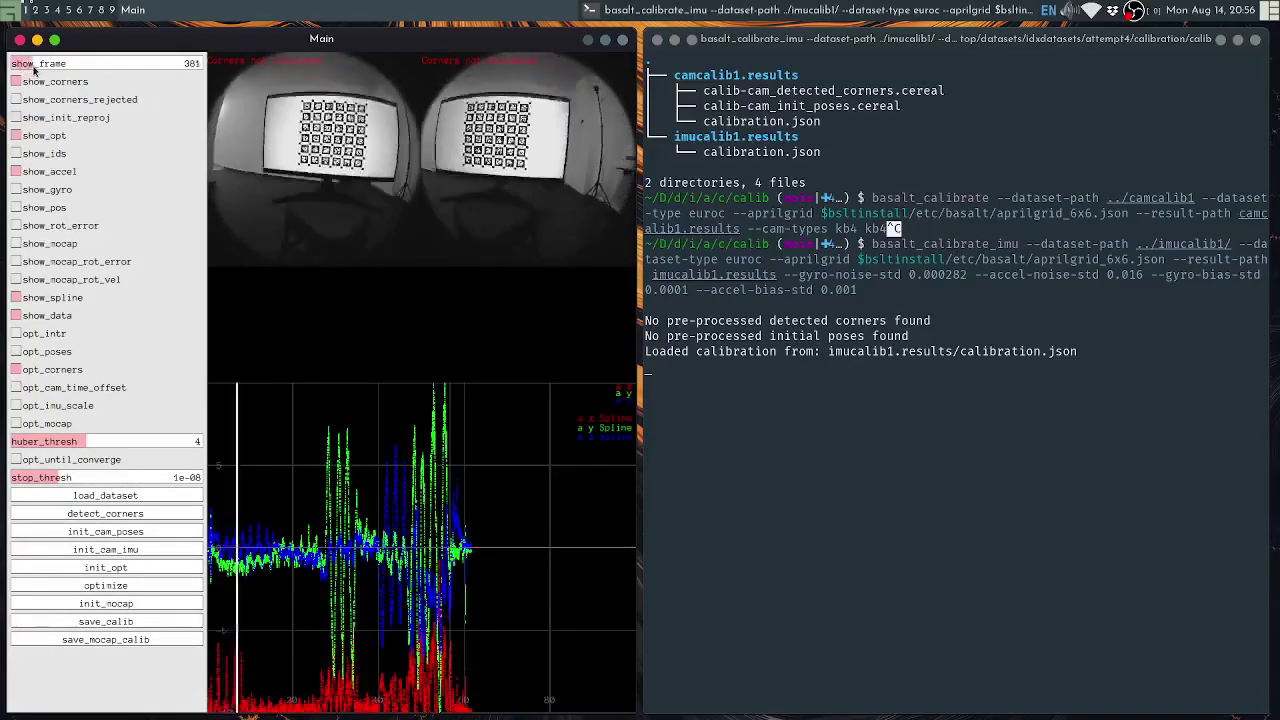
mouse_move(10, 68)
mouse_down()
mouse_move(180, 127)
mouse_move(4, 137)
mouse_move(114, 158)
mouse_move(178, 150)
mouse_move(208, 124)
mouse_move(4, 90)
mouse_up()
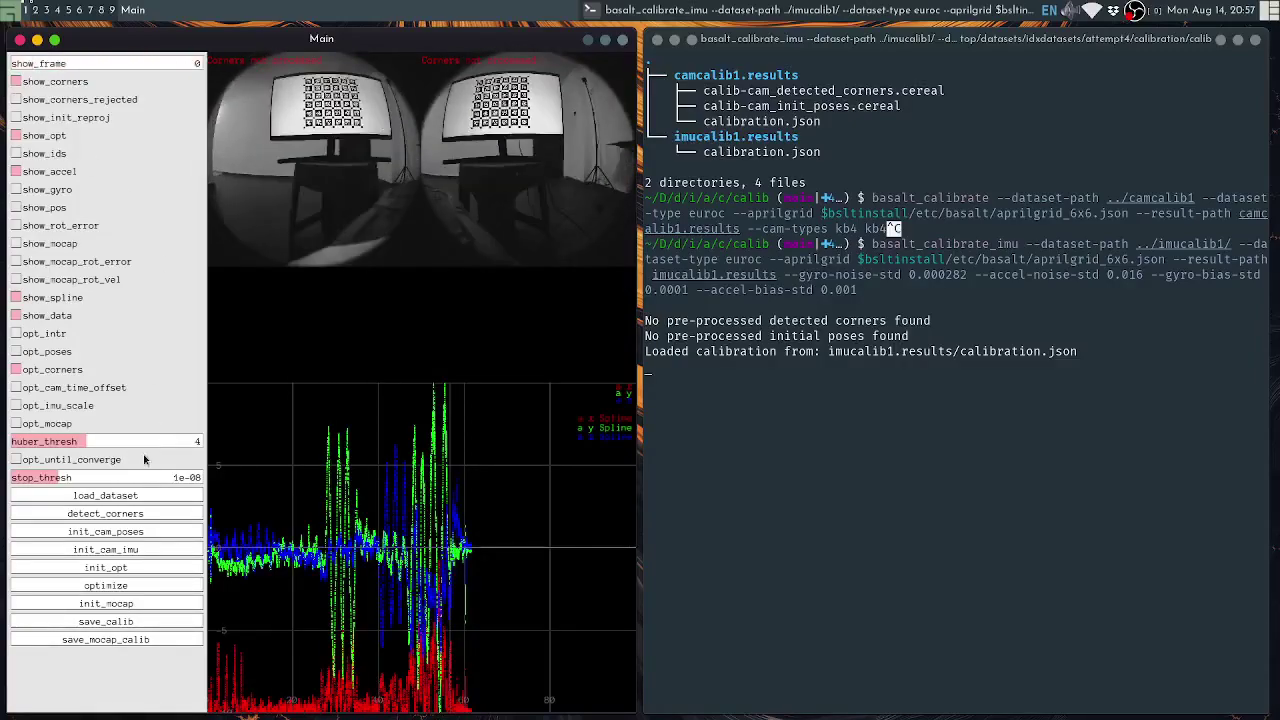
click(86, 515)
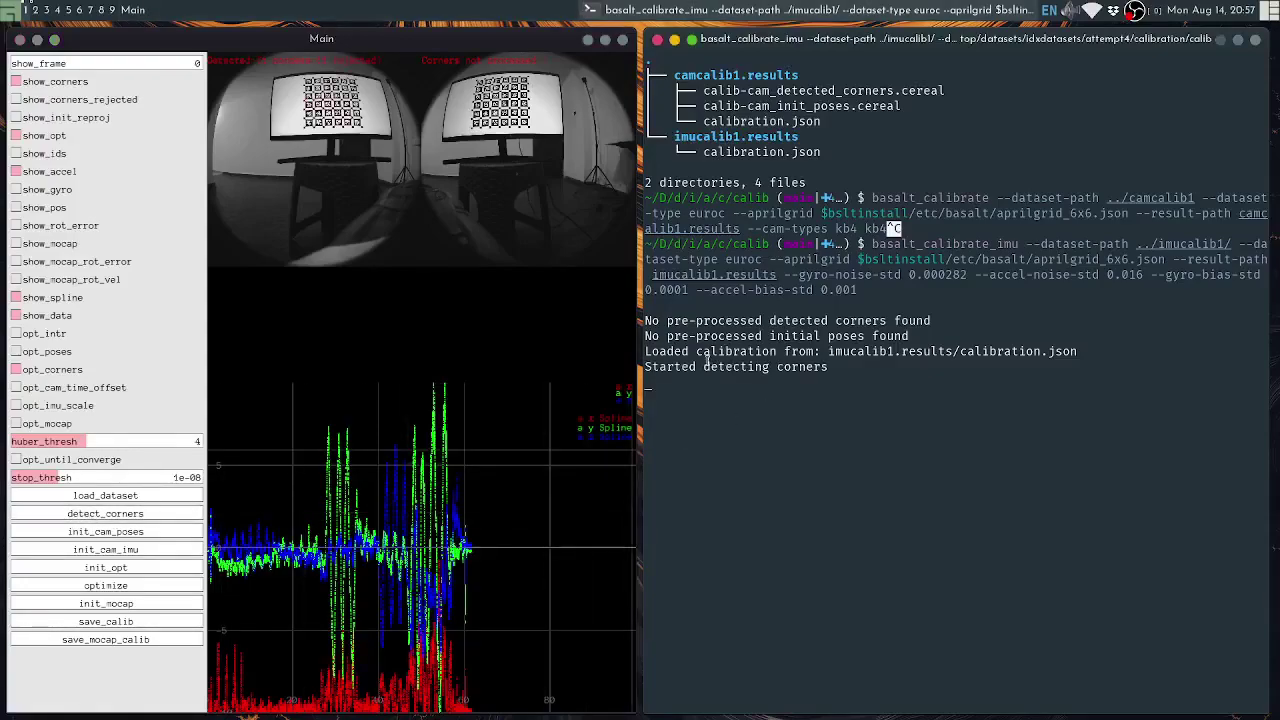
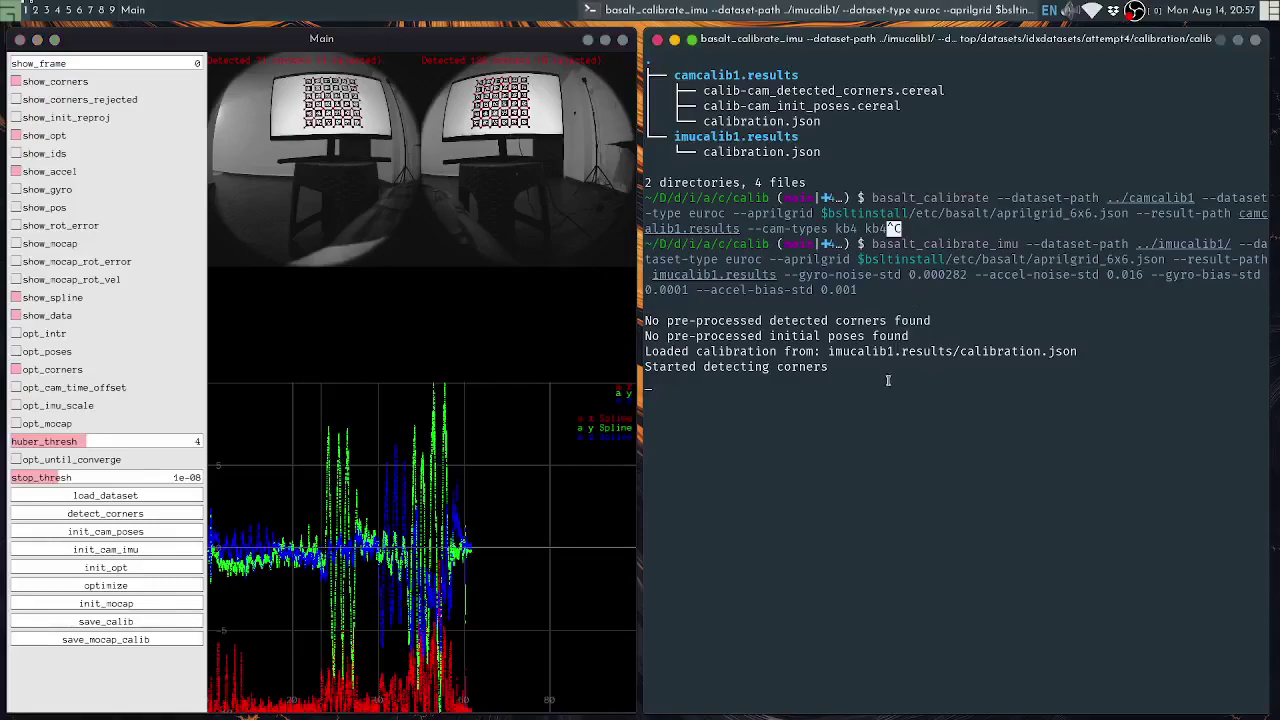
drag(828, 352, 953, 352)
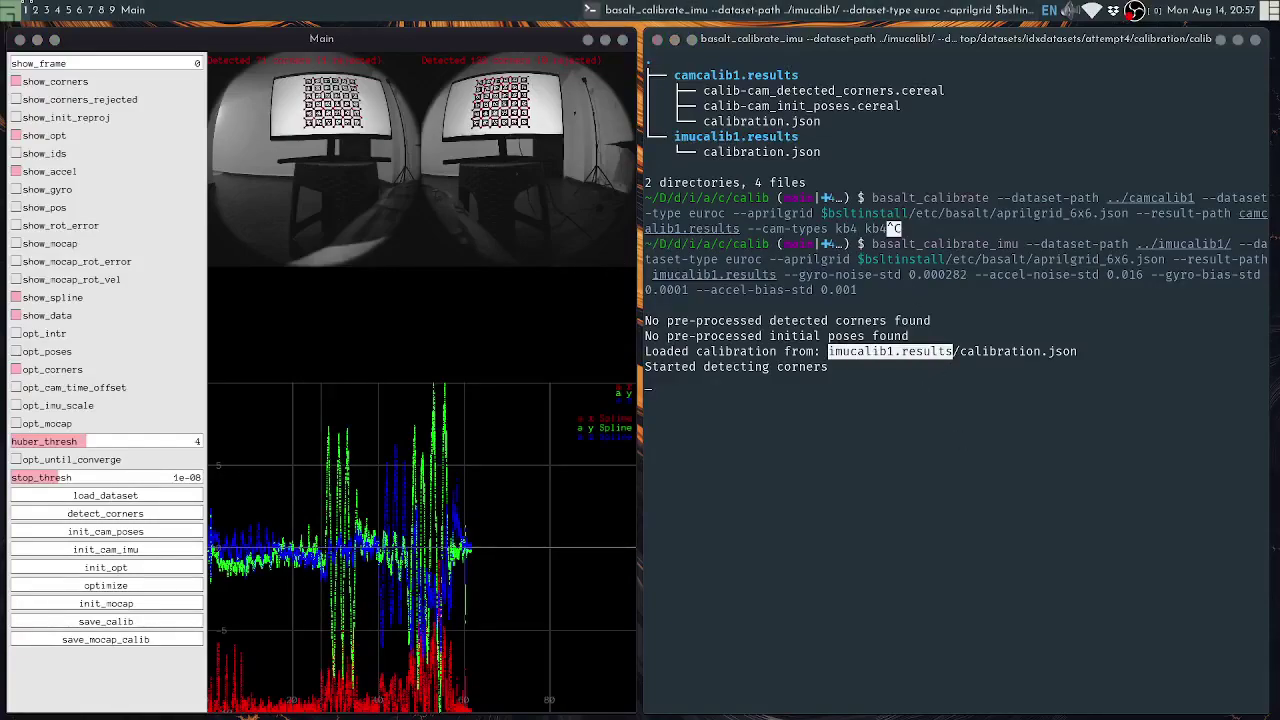
click(1027, 436)
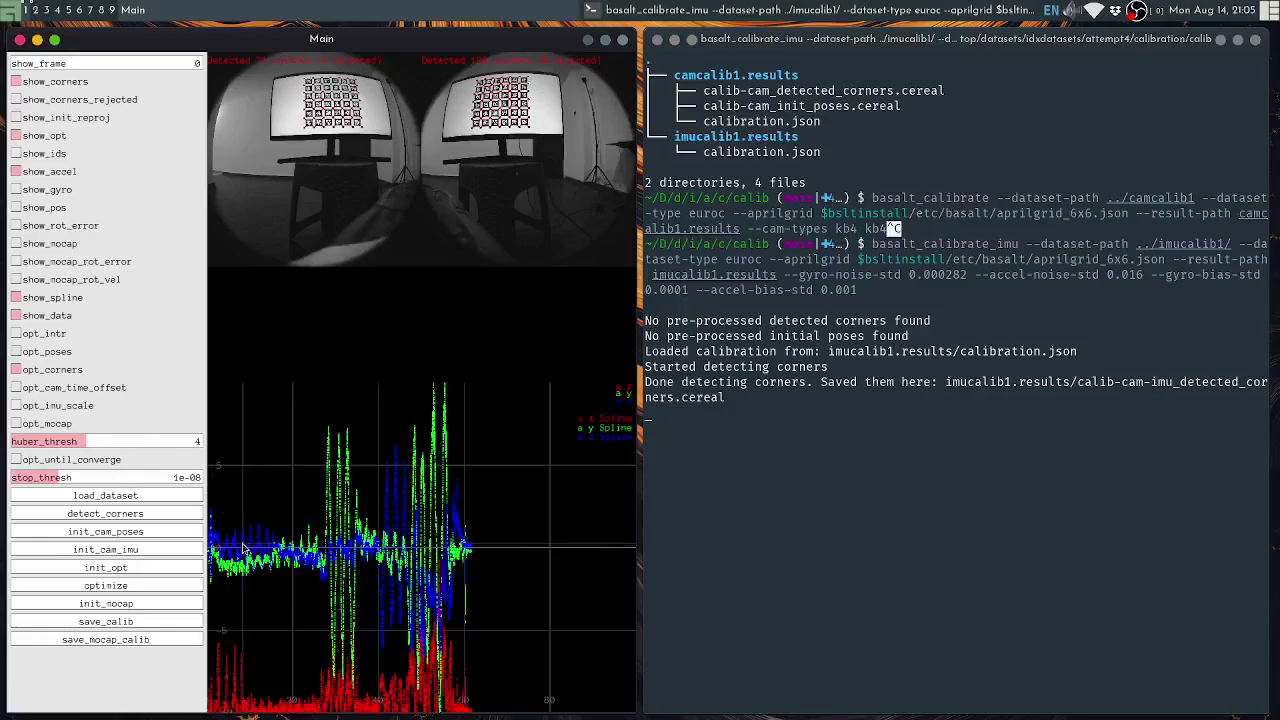
Initialize the camera poses, the camera-IMU extrinsics and the optimization
click(104, 538)
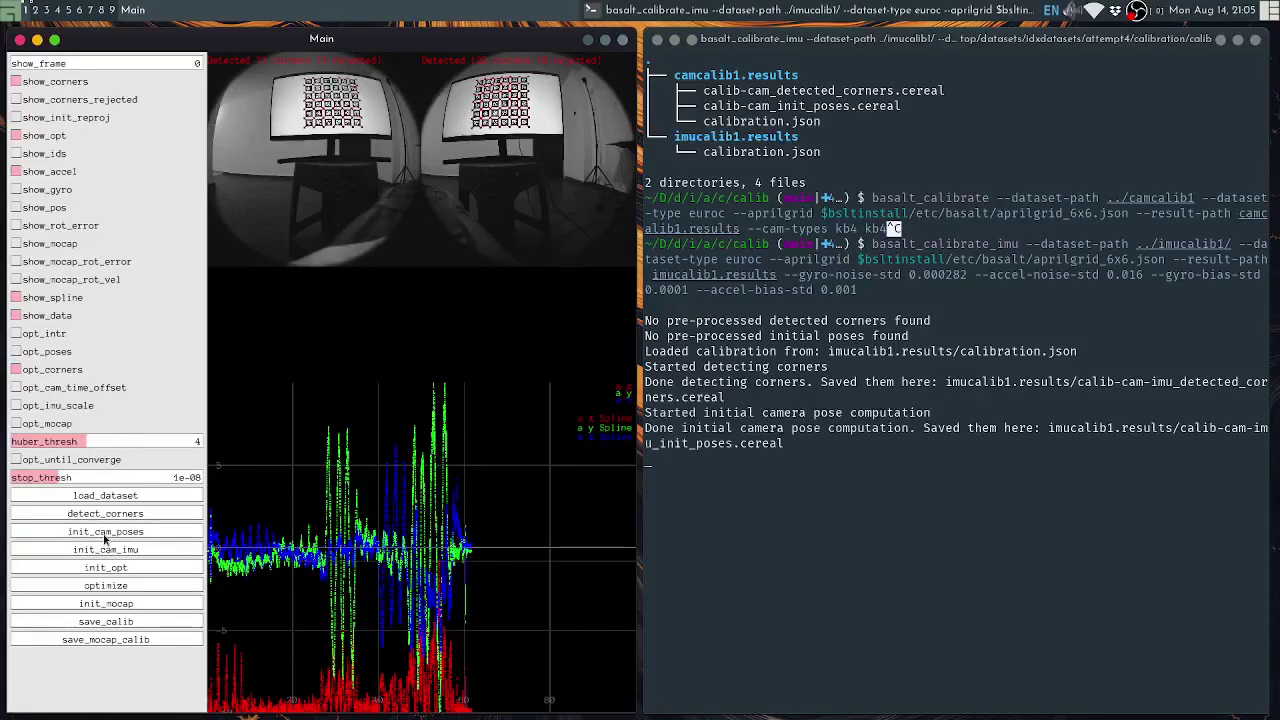
click(108, 551)
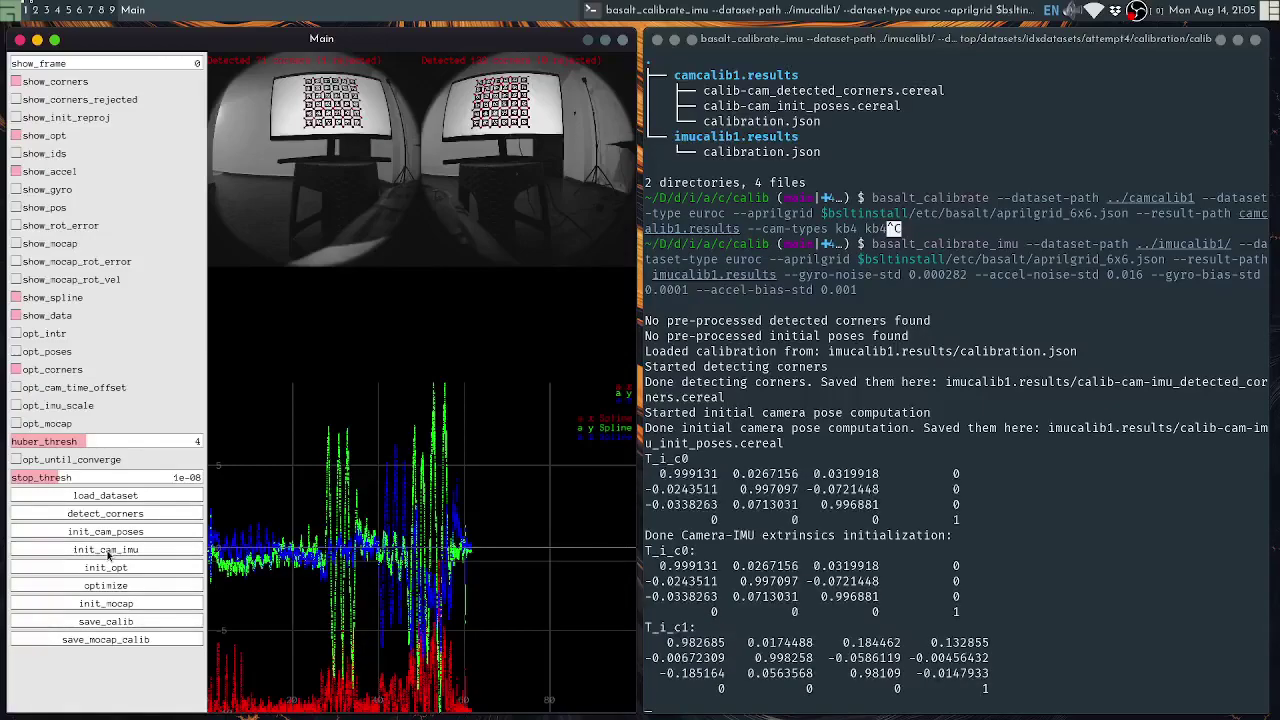
click(108, 569)
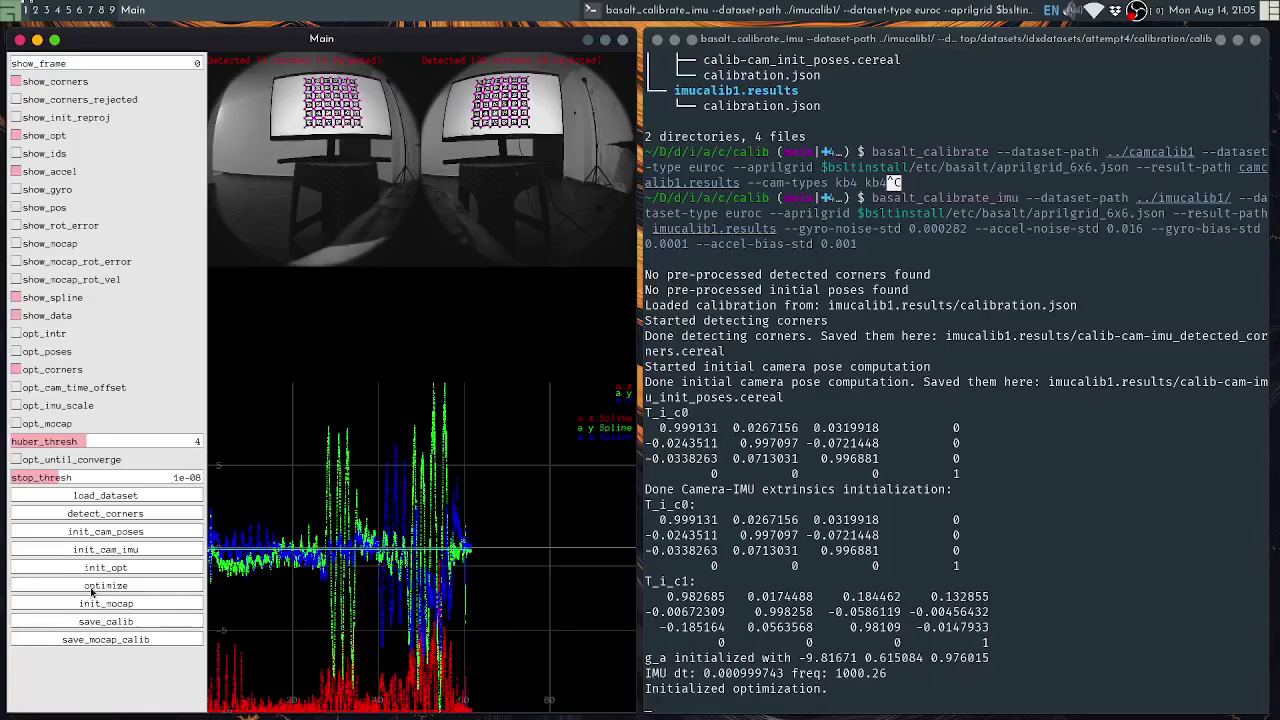
Run three single optimization iterations, and let the optimizer continue until it converges
click(90, 587)
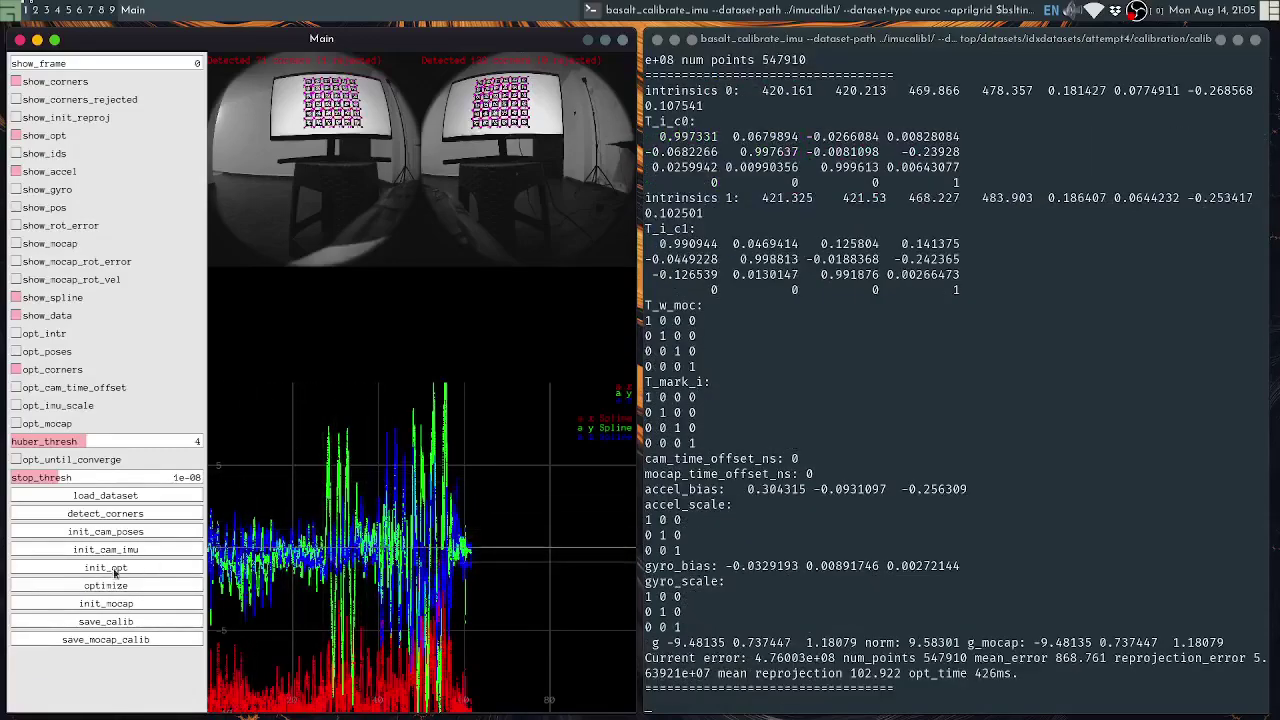
click(108, 588)
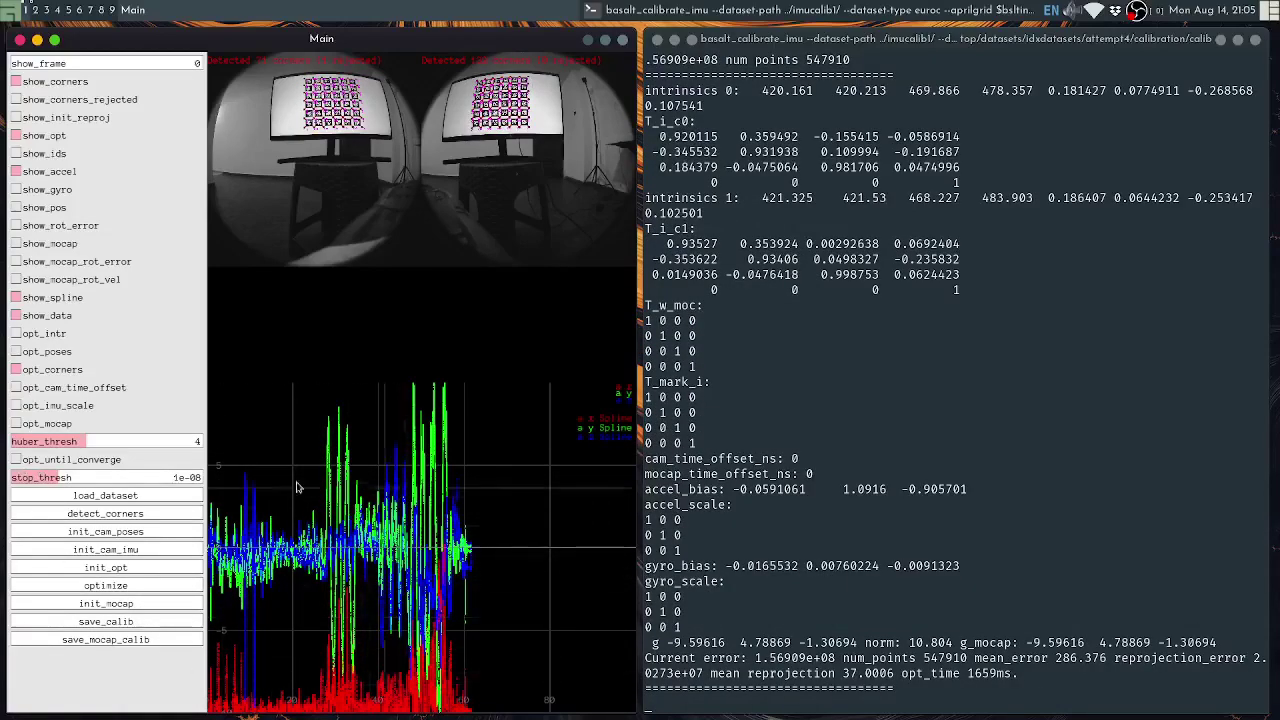
click(100, 587)
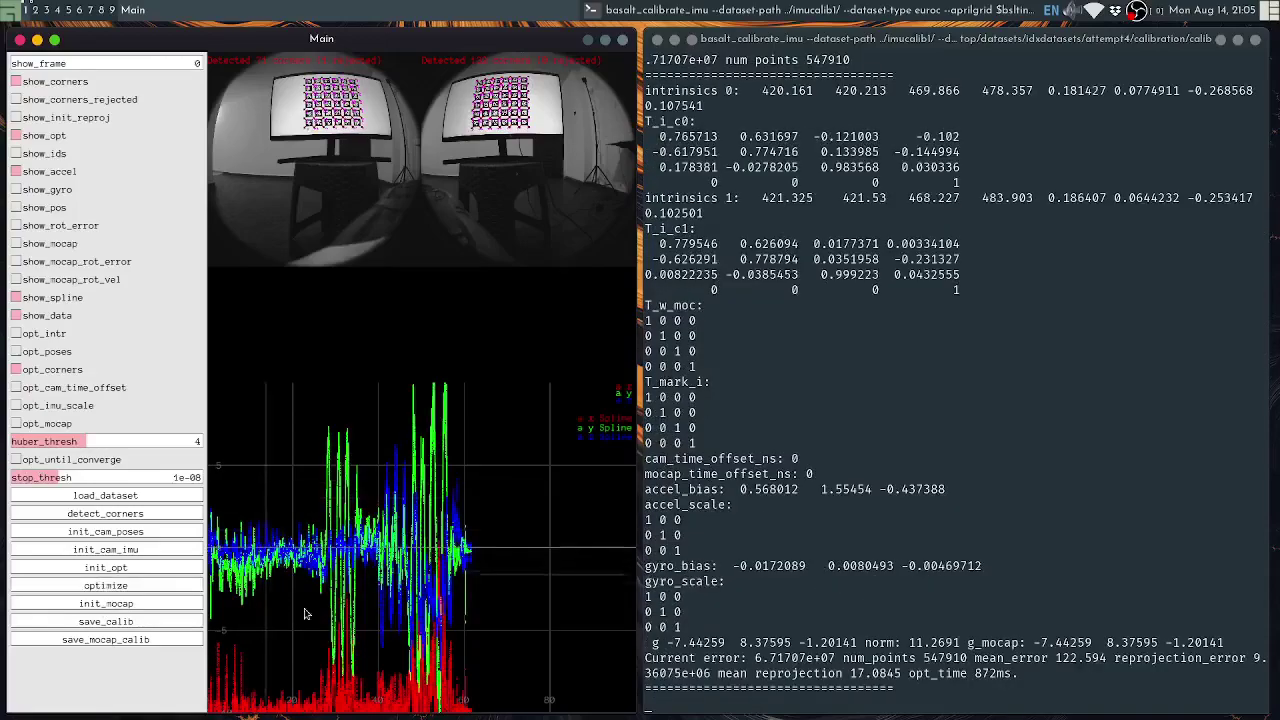
click(16, 460)
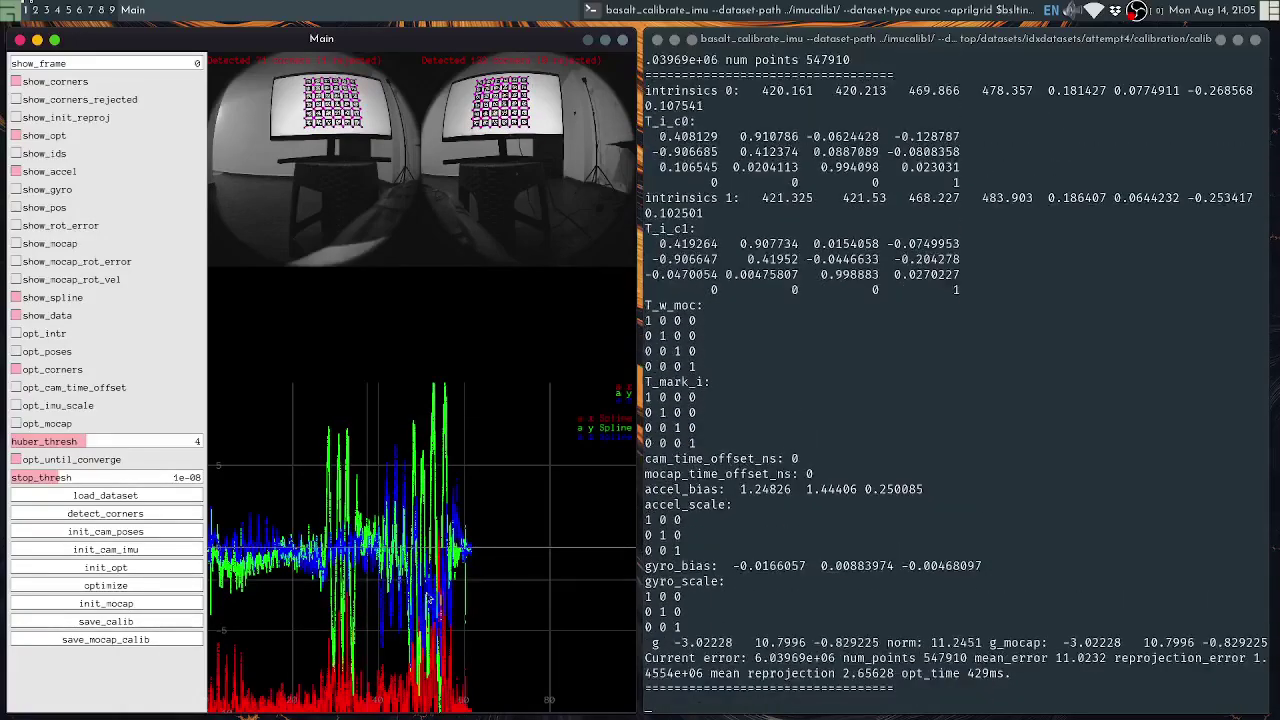
click(715, 678)
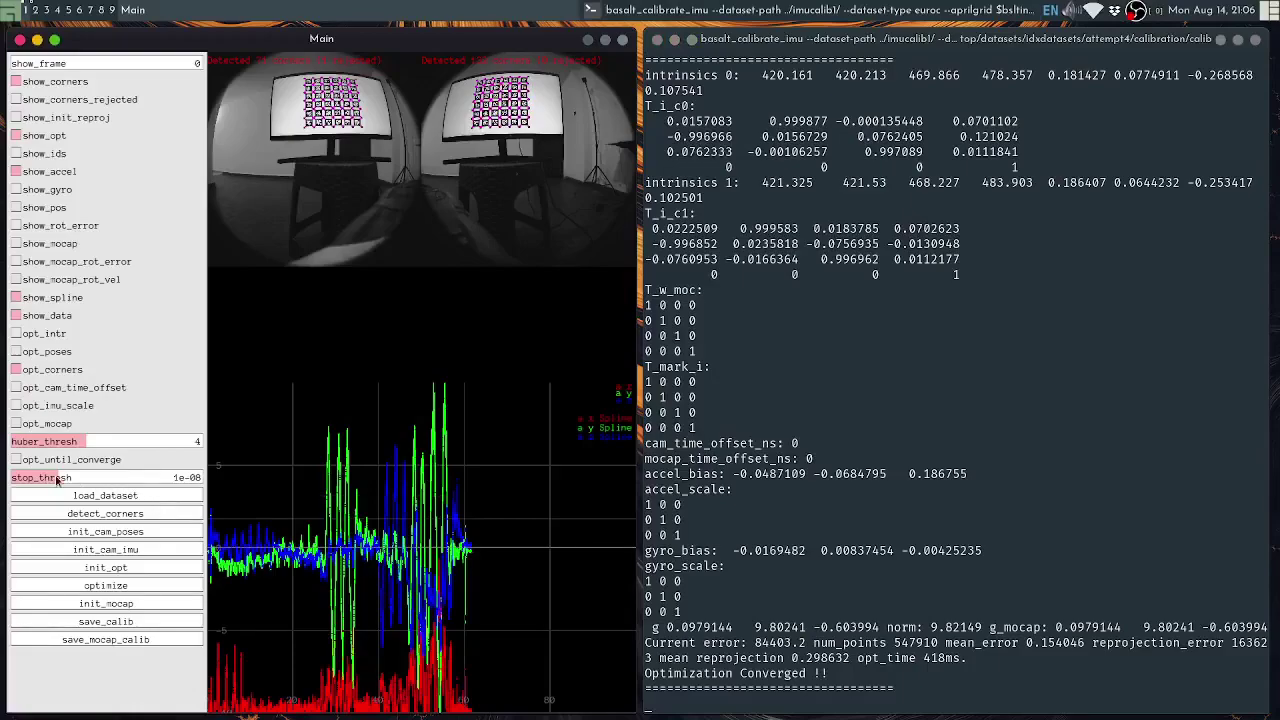
Lower stop_thresh to 1e-10, optimize until convergence again and save the calibration
drag(57, 478, 19, 472)
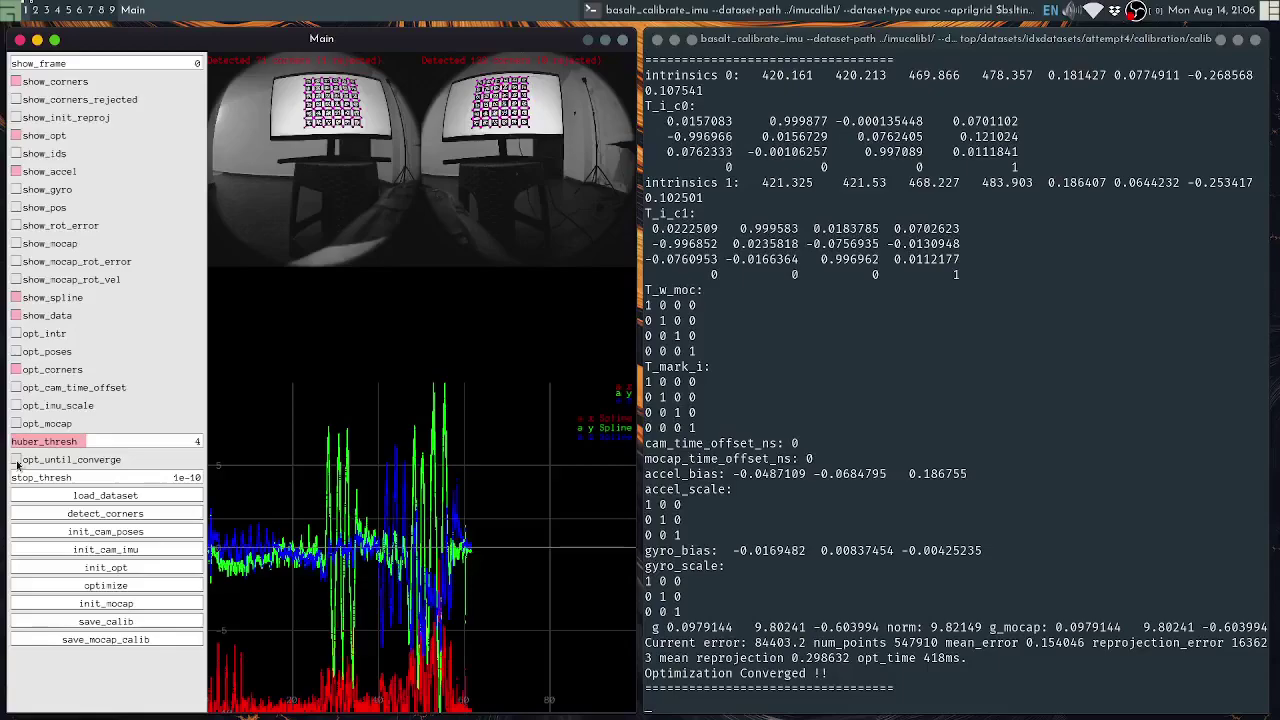
click(17, 461)
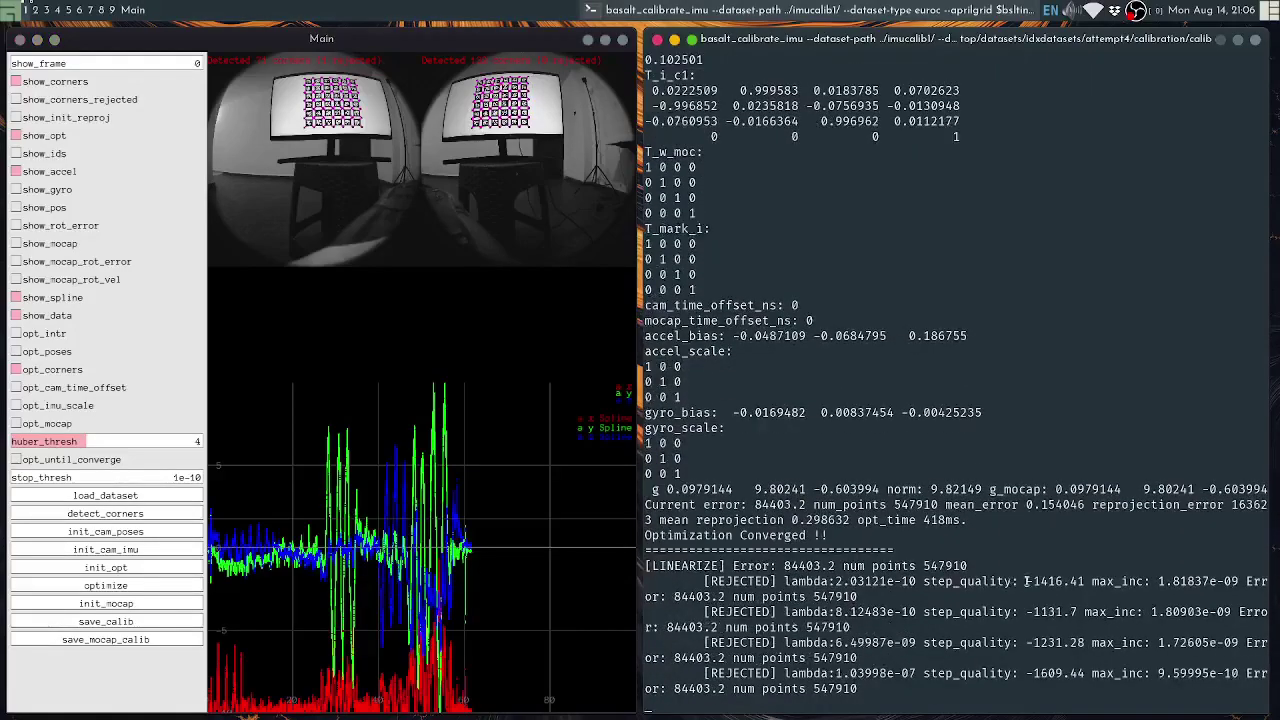
click(760, 673)
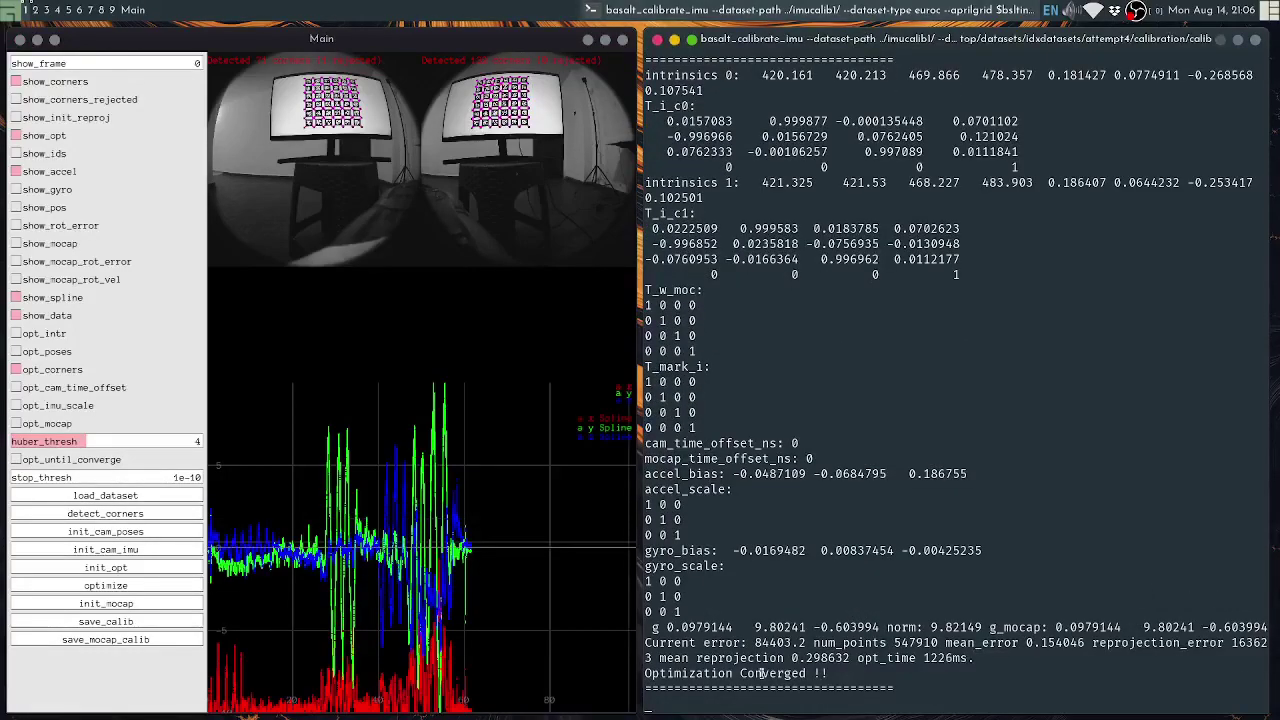
triple_click(676, 678)
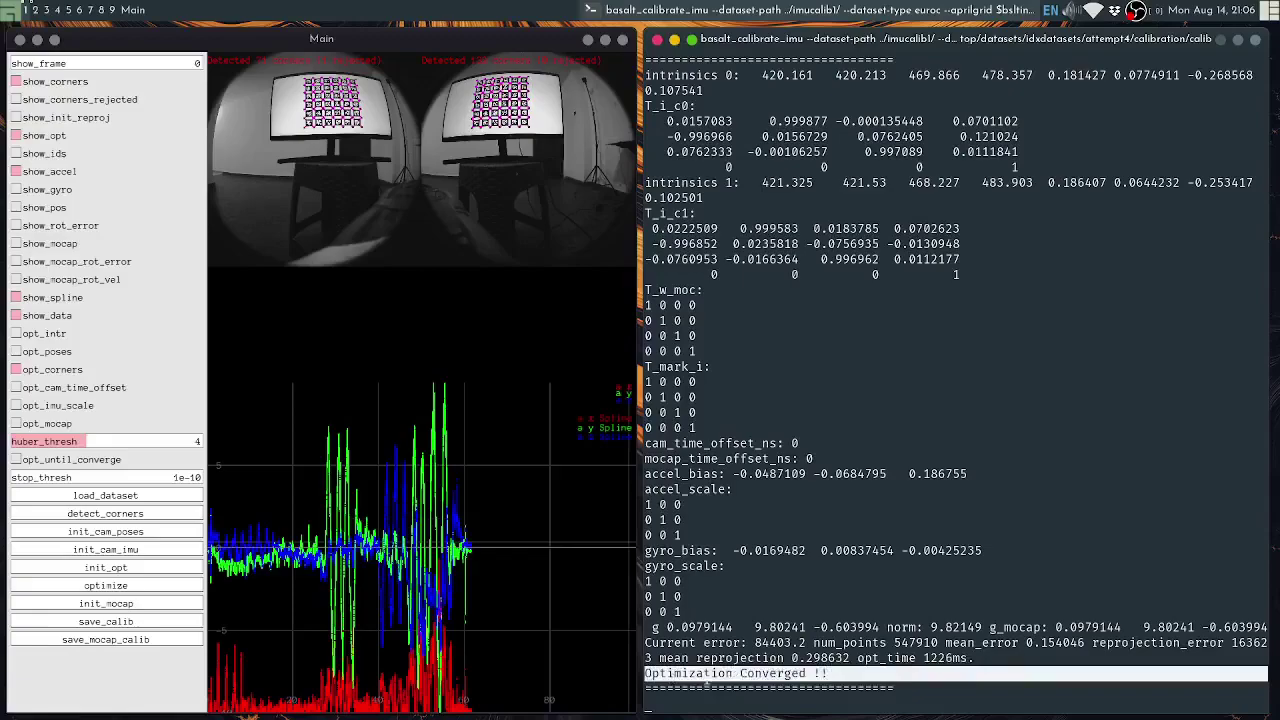
click(797, 615)
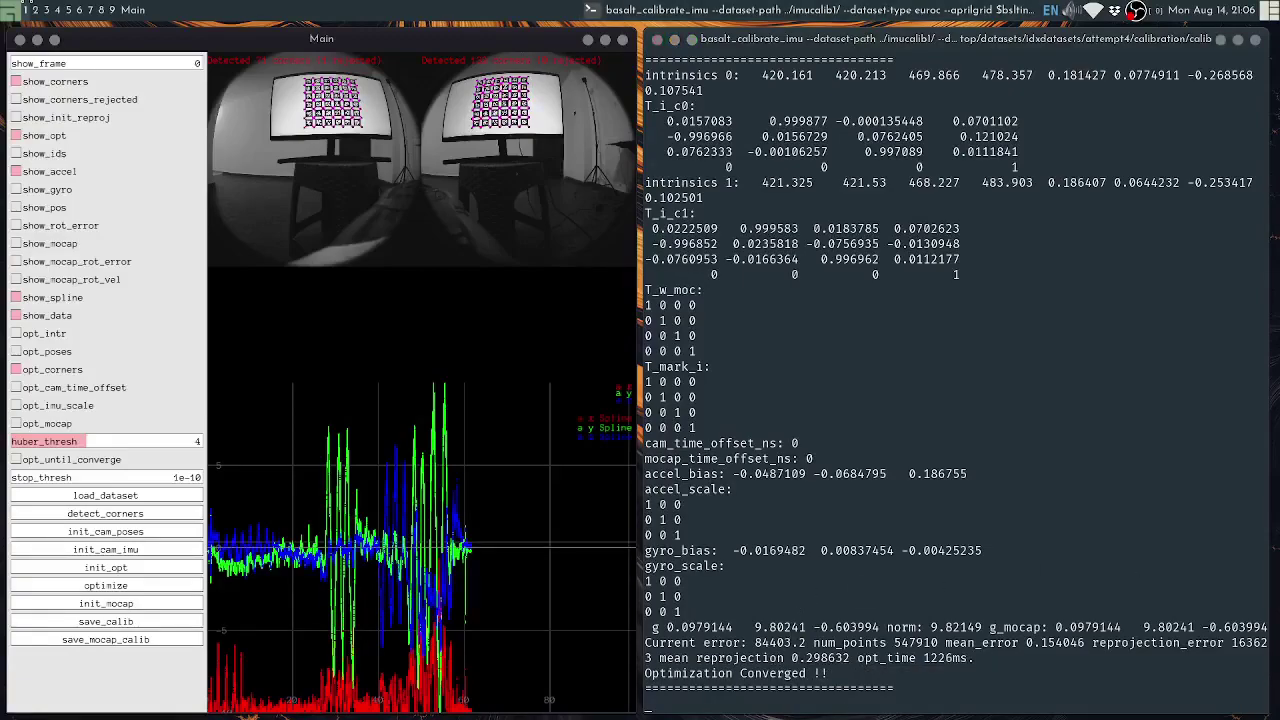
click(78, 622)
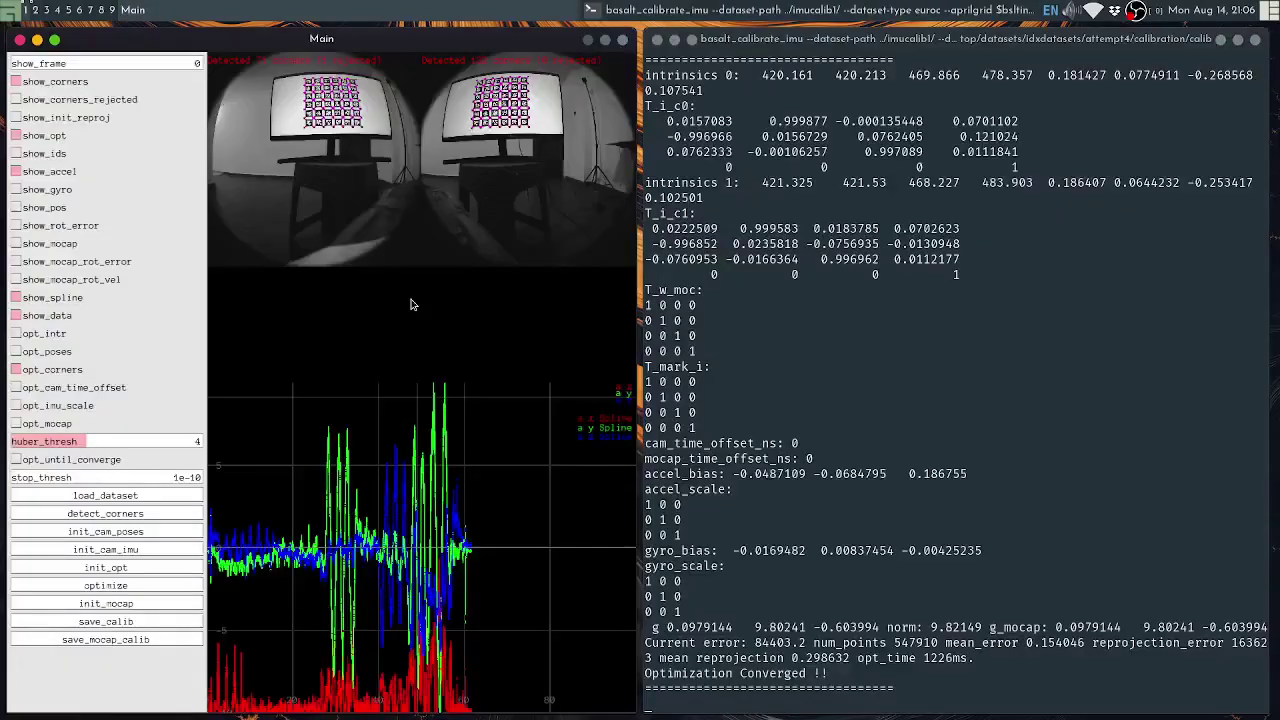
Open a new terminal and change to the Desktop/datasets/idxdatasets/attempt4/playing folder
key(super+Return)
text(cd Desktop/datasets/idxdatasets/)
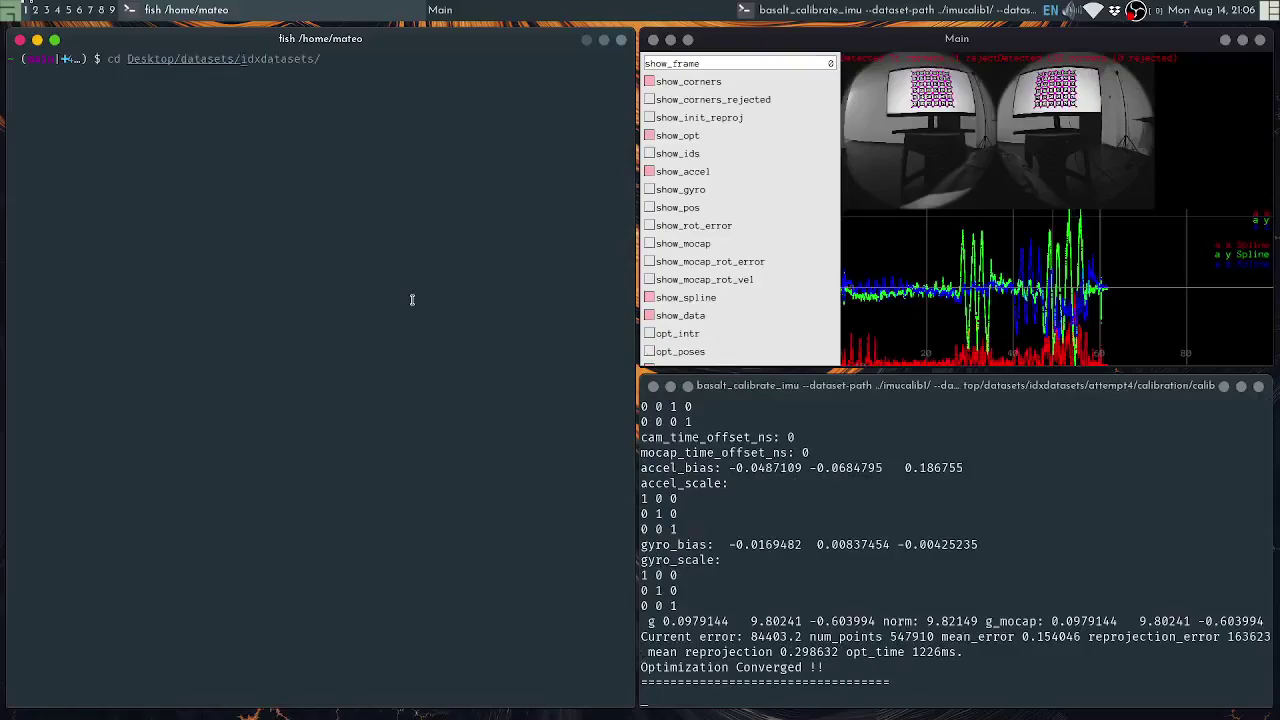
text(att)
key(Tab)
key(Tab)
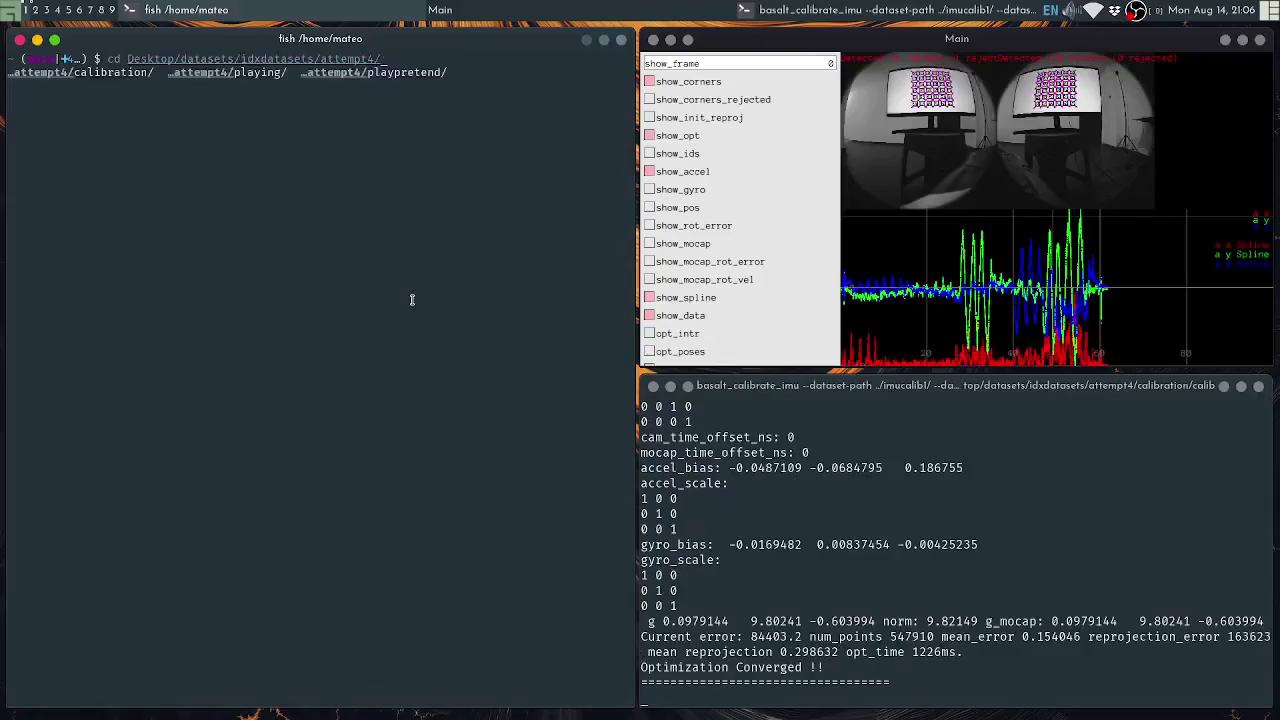
text(play)
key(Return)
key(Return)
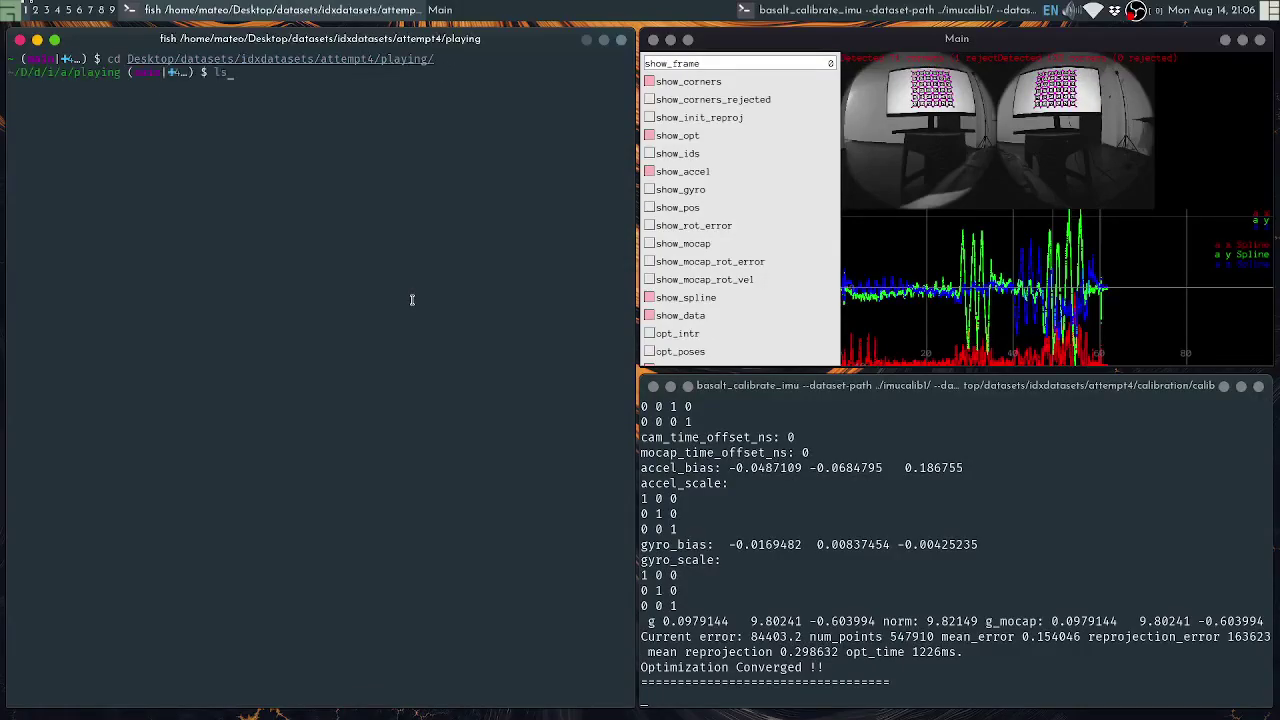
List the playing folder, change to attempt4's calibration folder and list its contents
text(ls)
key(Return)
text(cd ..)
key(Return)
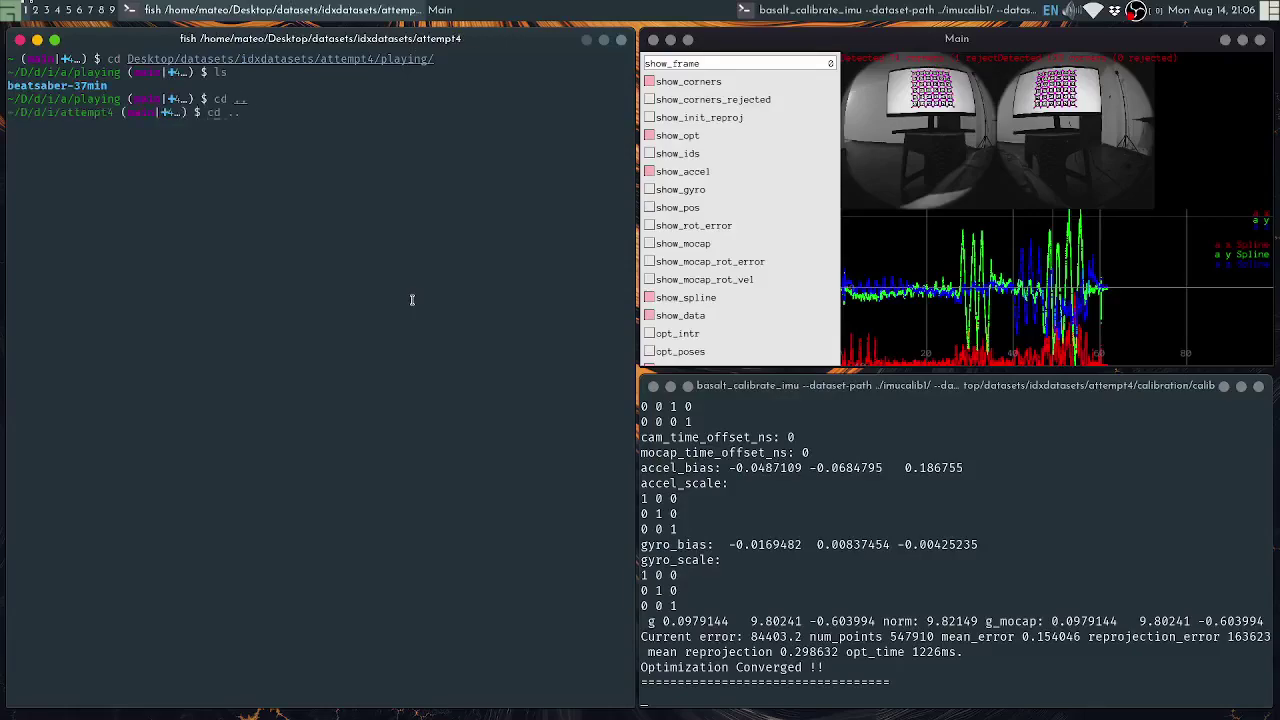
text(cd calibration/)
key(Return)
text(ls)
key(Return)
Open the parent attempt4 folder in Visual Studio Code from the terminal with code .
text(cd ..)
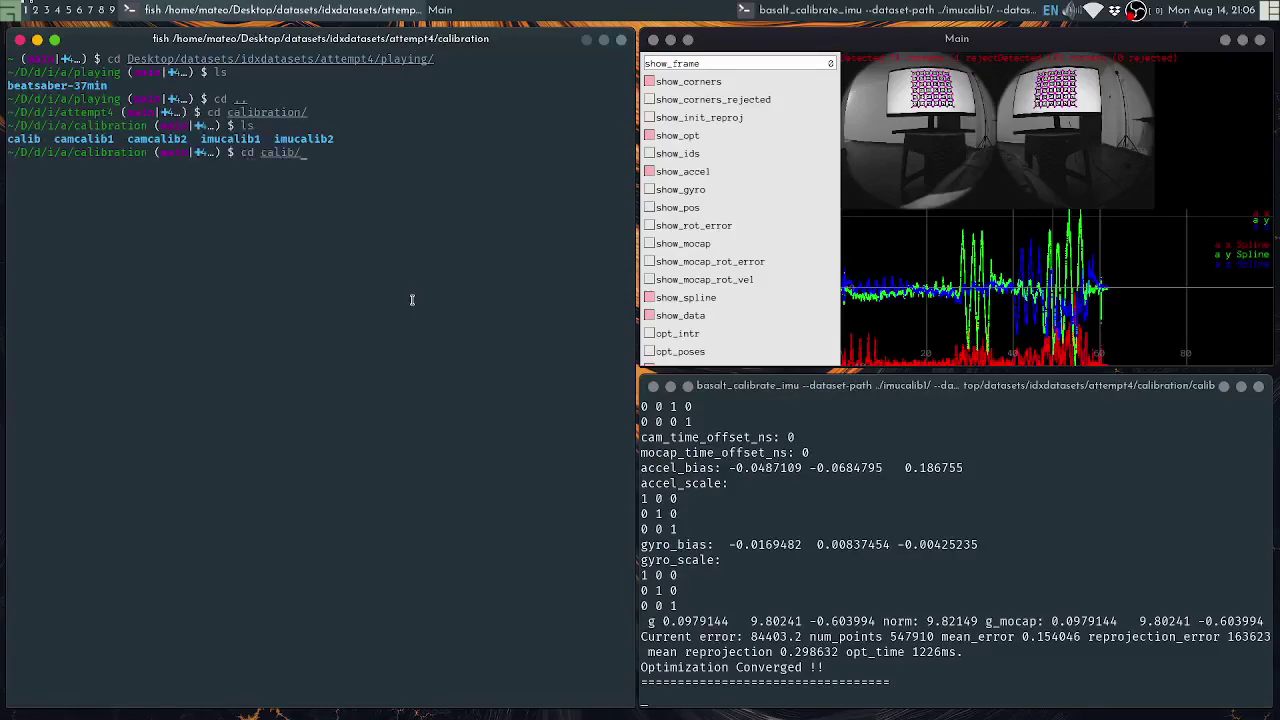
key(BackSpace)
key(BackSpace)
key(BackSpace)
key(BackSpace)
key(BackSpace)
key(BackSpace)
key(Return)
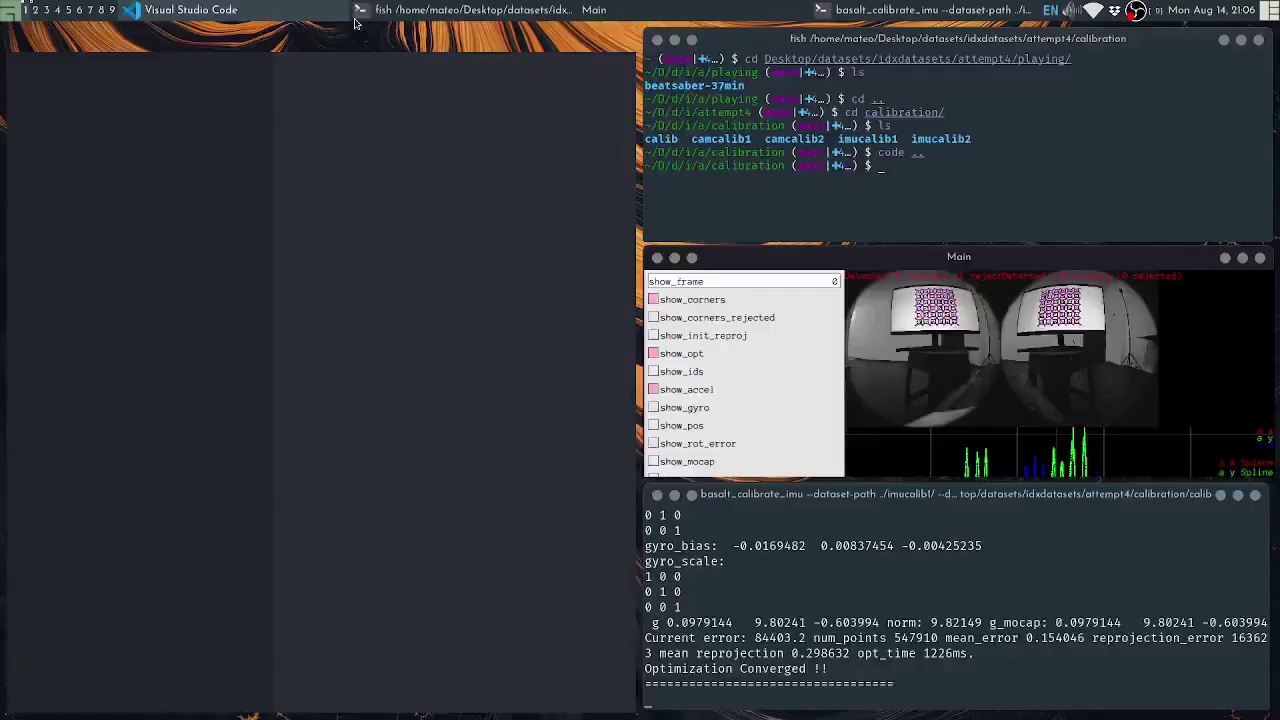
Open calibration.json from calibration/calib/imucalib1.results and examine its two T_imu_cam poses
click(77, 72)
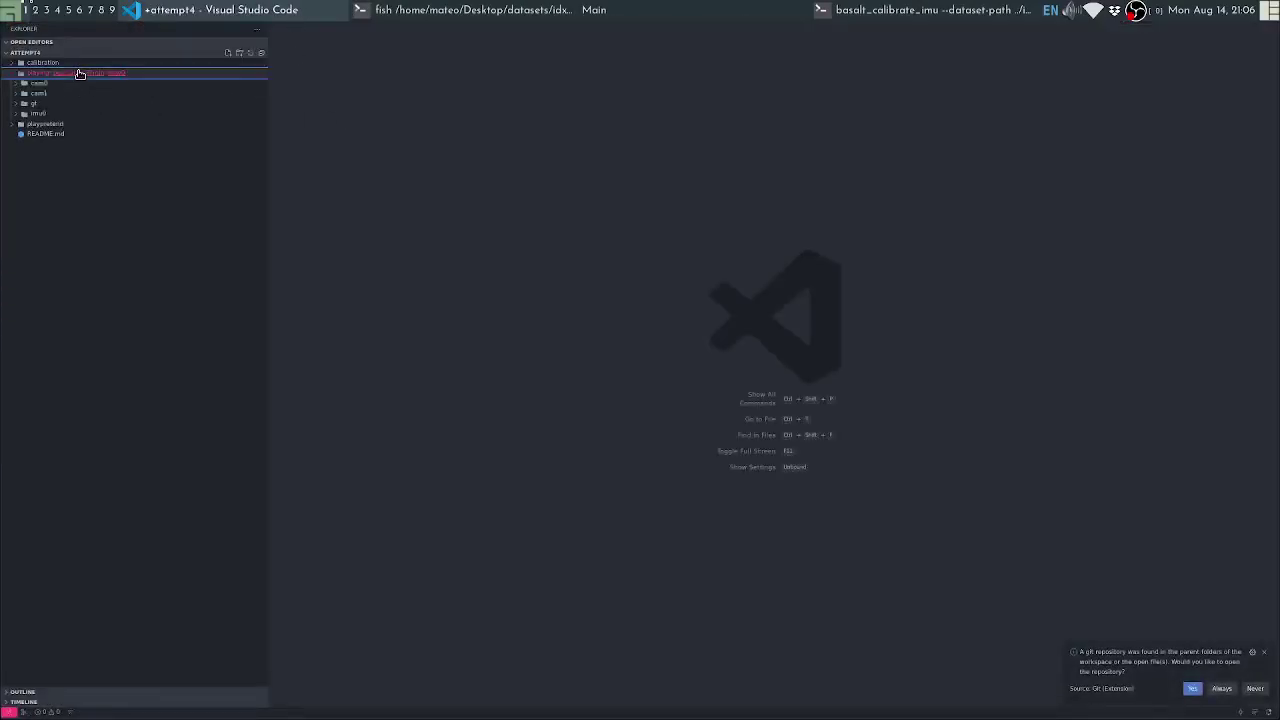
click(77, 72)
click(44, 74)
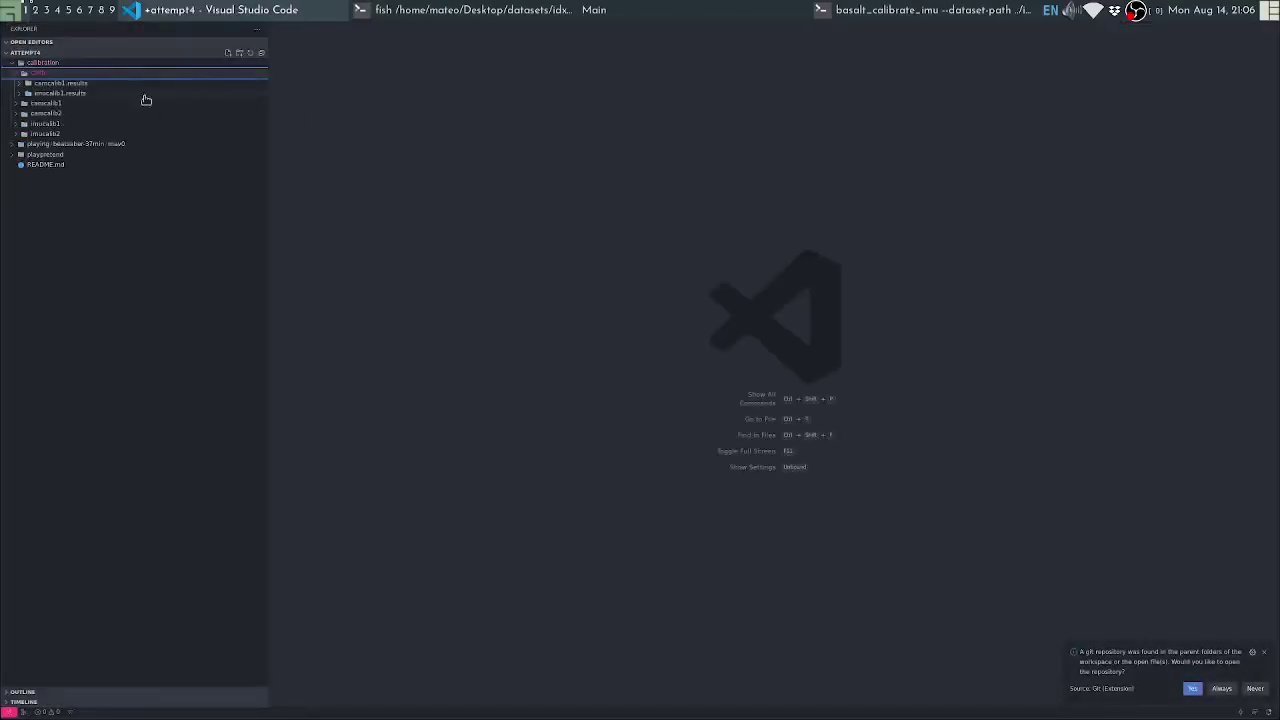
click(60, 102)
click(62, 133)
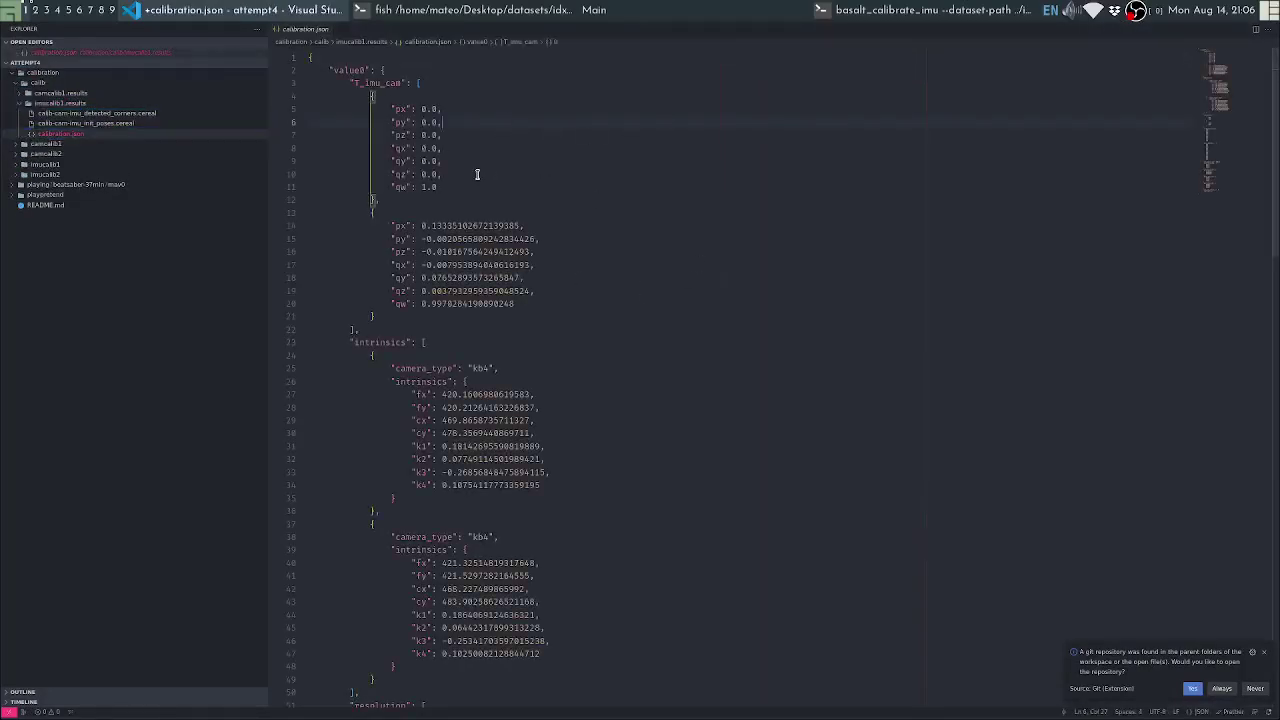
click(574, 162)
drag(595, 296, 247, 87)
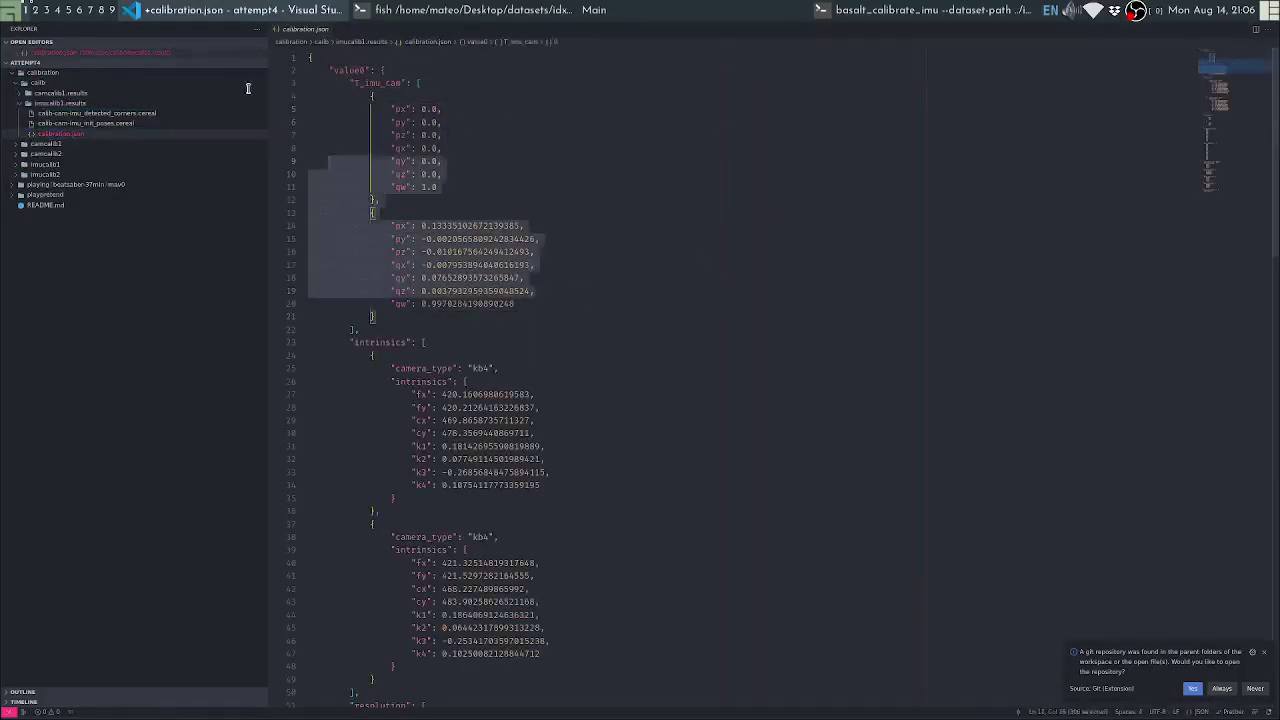
click(574, 164)
Save the IMU calibration from the basalt_calibrate_imu window and return to calibration.json
click(632, 8)
scroll(771, 203, down, 7)
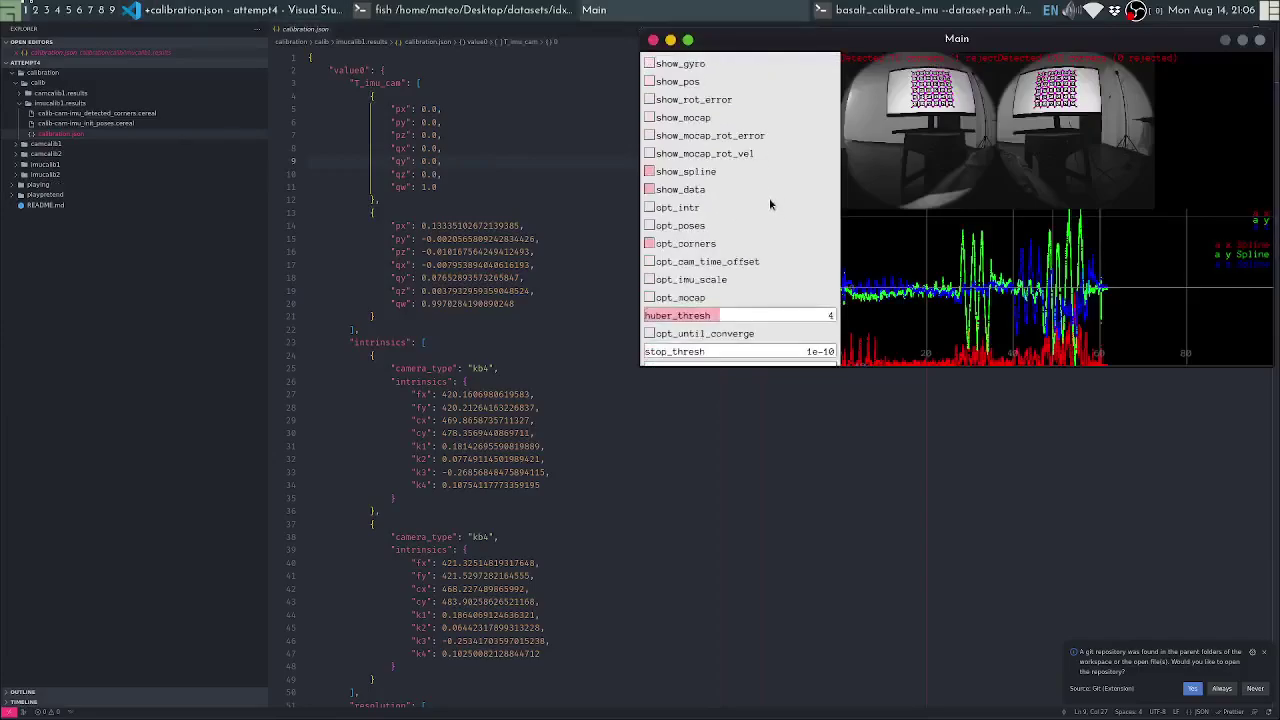
click(514, 34)
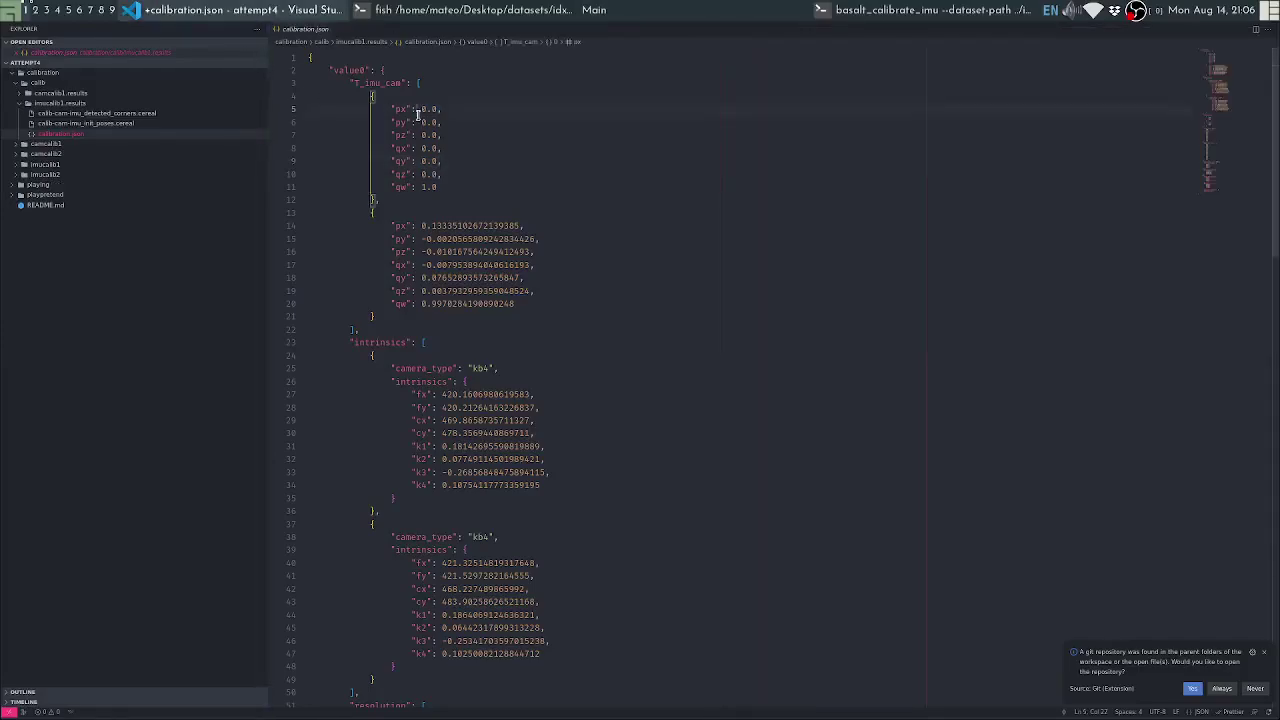
key(super+n)
key(super+n)
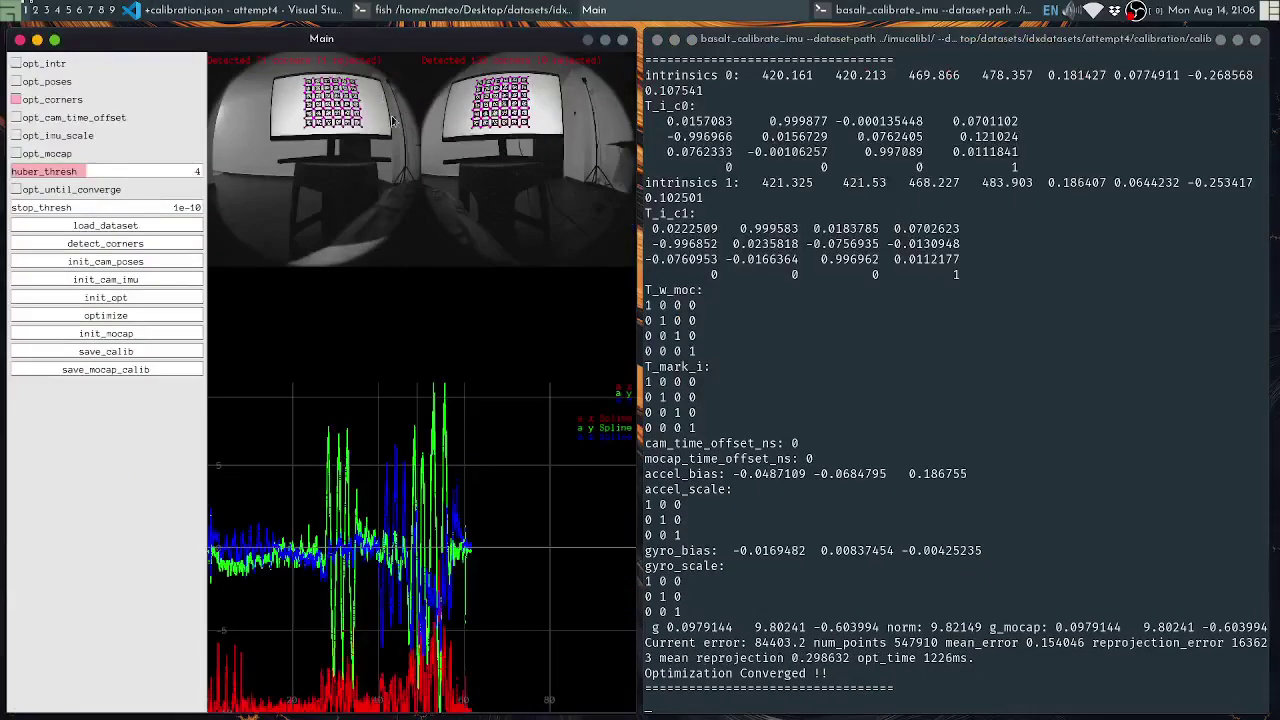
click(116, 352)
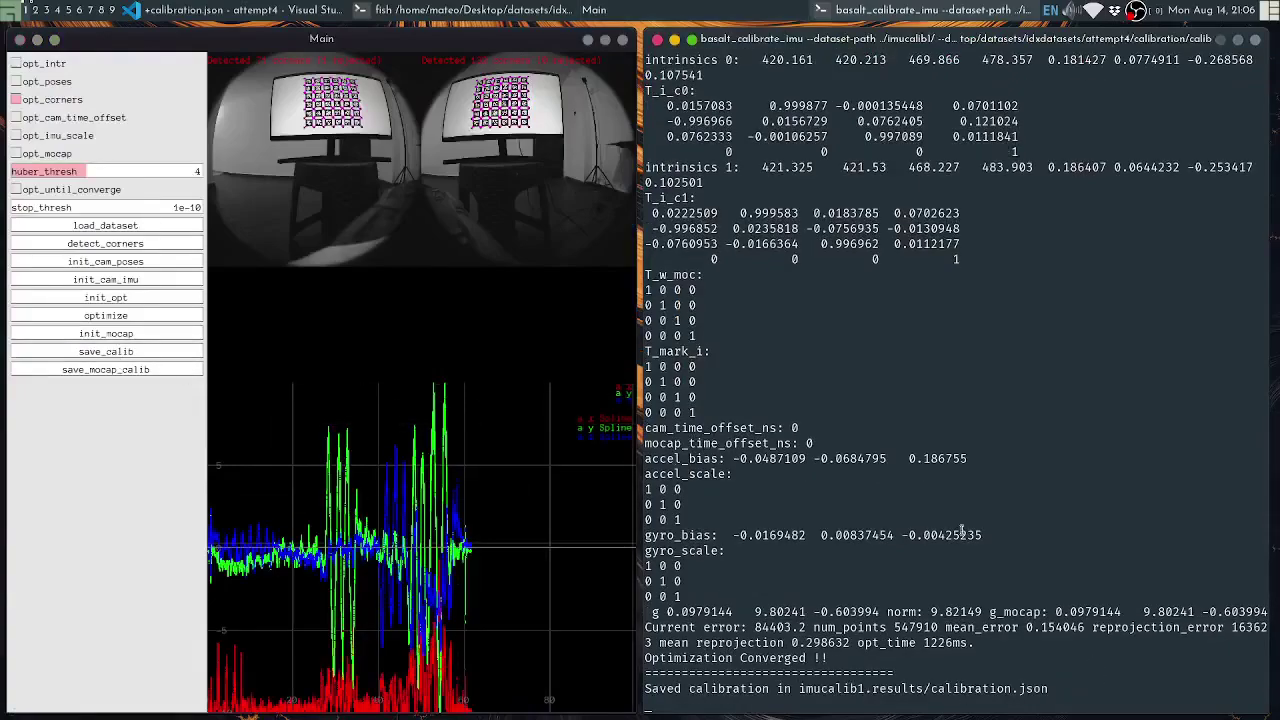
key(super+ctrl+n)
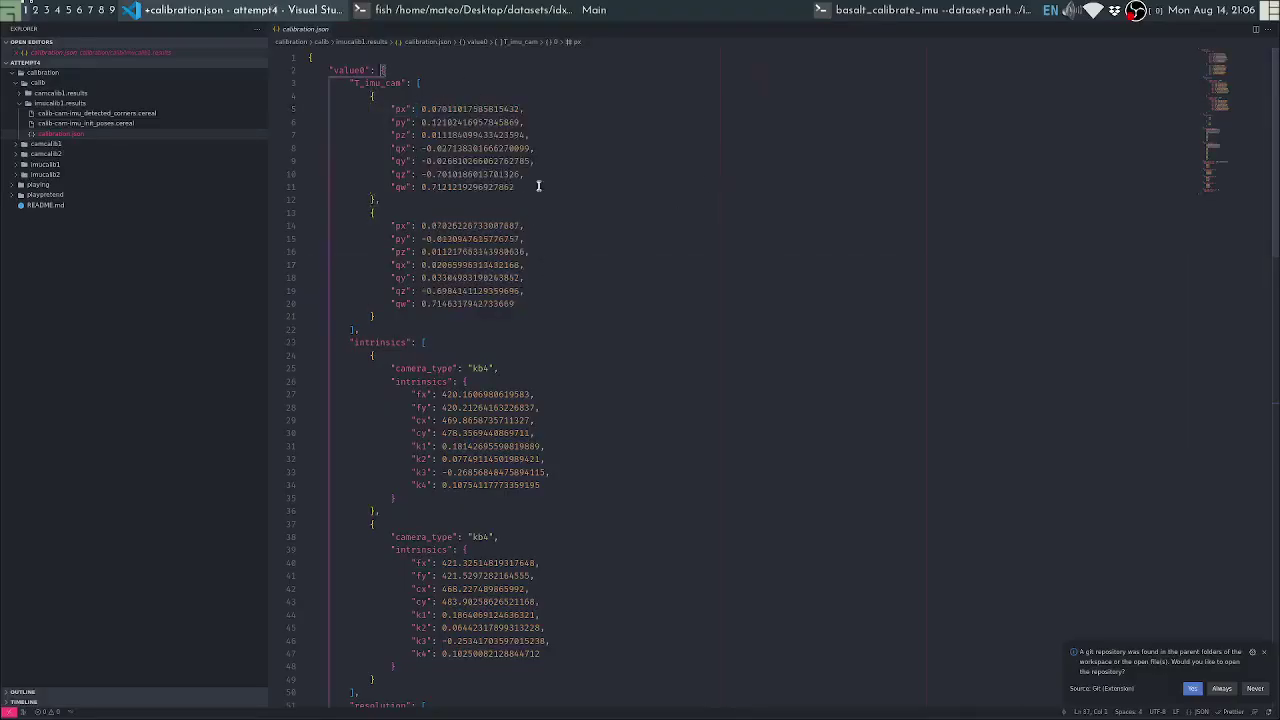
Examine the T_imu_cam pose of the first camera in calibration.json, including its position and quaternion values
click(600, 196)
drag(542, 181, 206, 106)
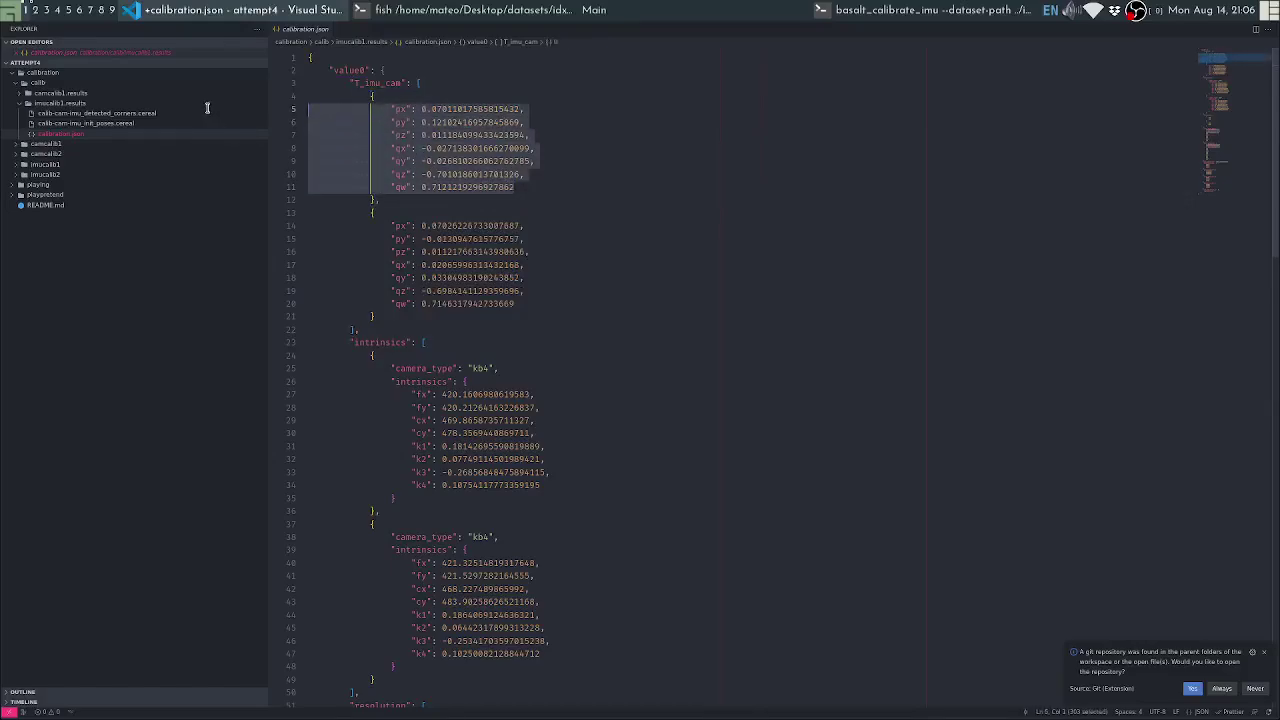
click(557, 191)
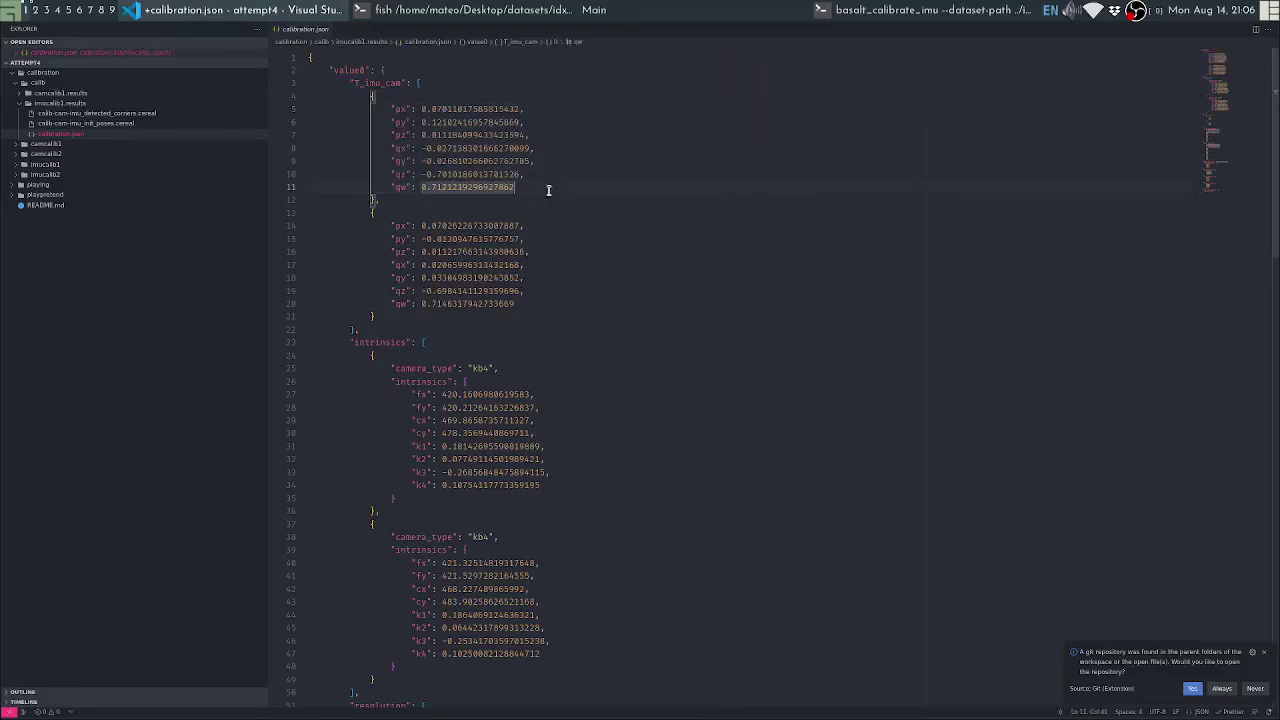
drag(367, 86, 375, 86)
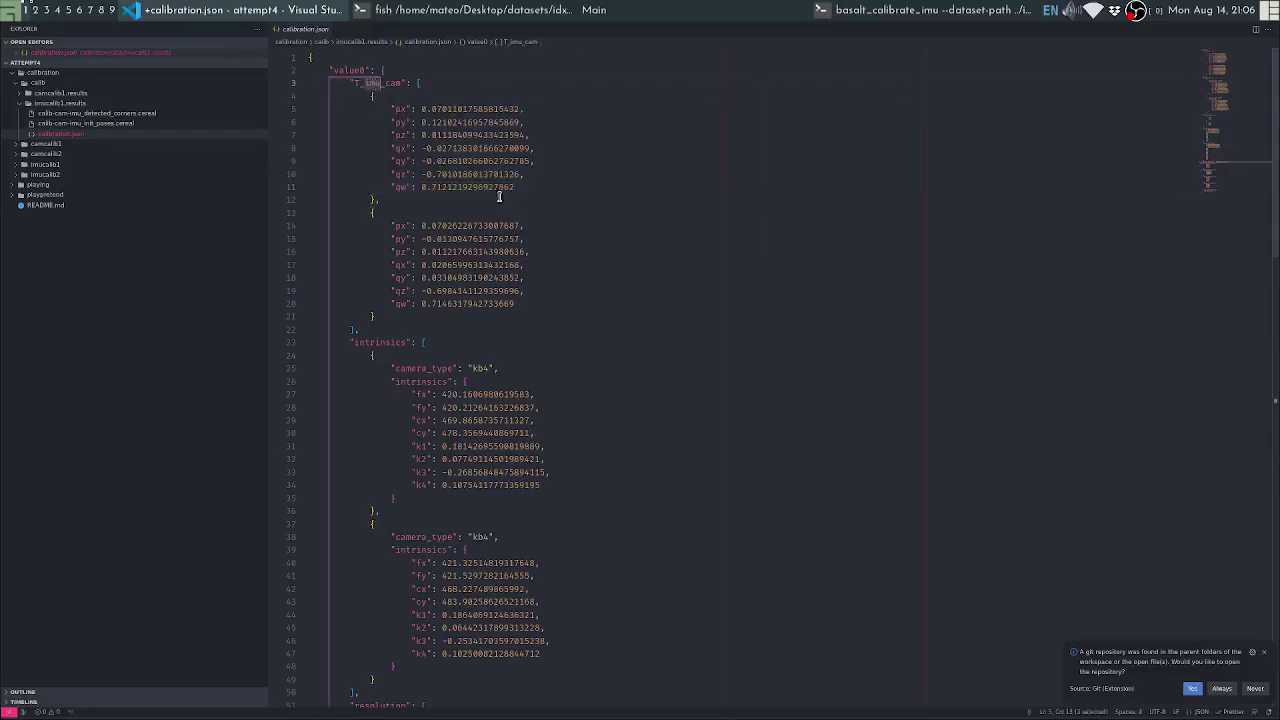
drag(529, 187, 200, 108)
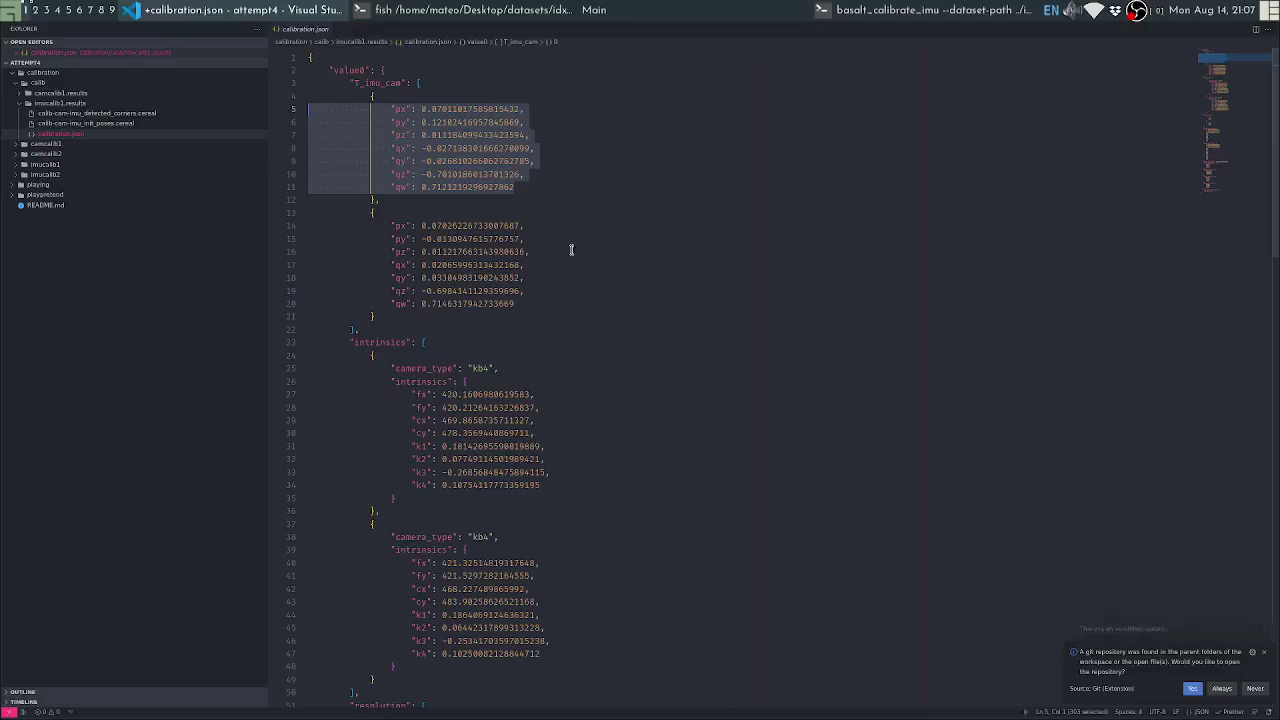
click(469, 161)
double_click(423, 110)
drag(423, 110, 440, 189)
click(432, 148)
triple_click(432, 148)
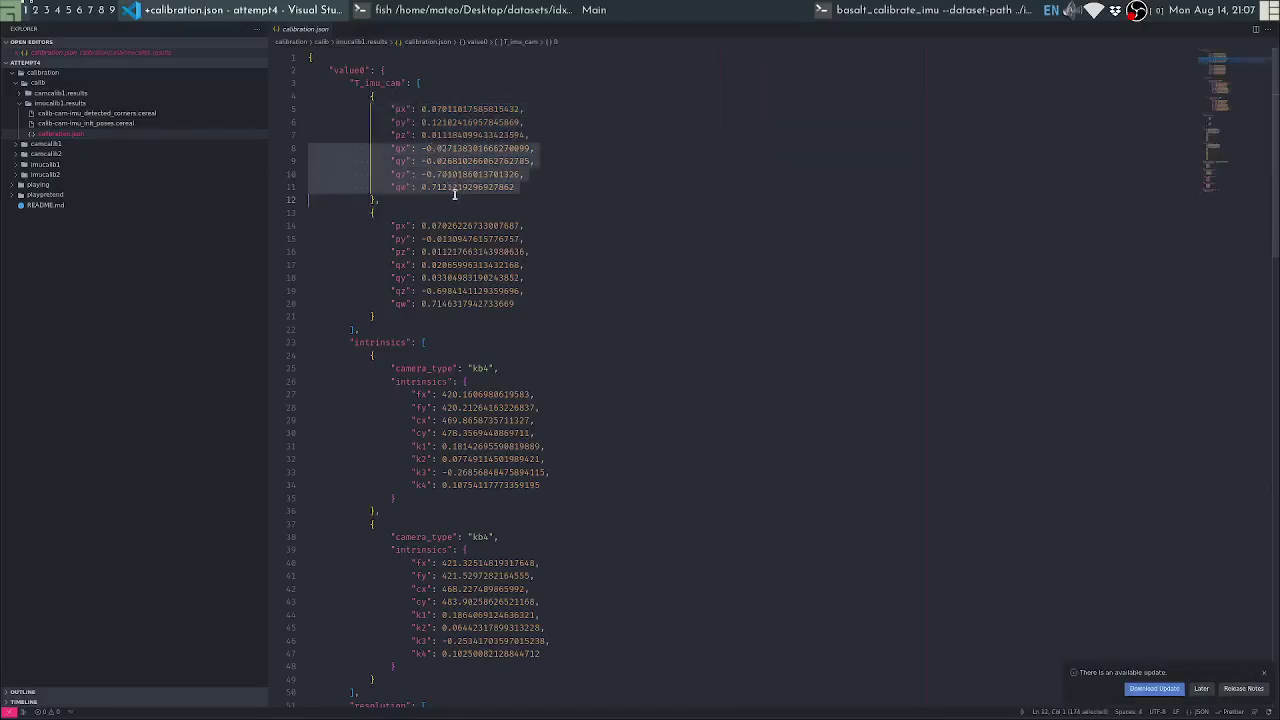
Examine the first three calib_accel_bias values, the imu_update_rate and the noise parameters in calibration.json
scroll(517, 274, down, 15)
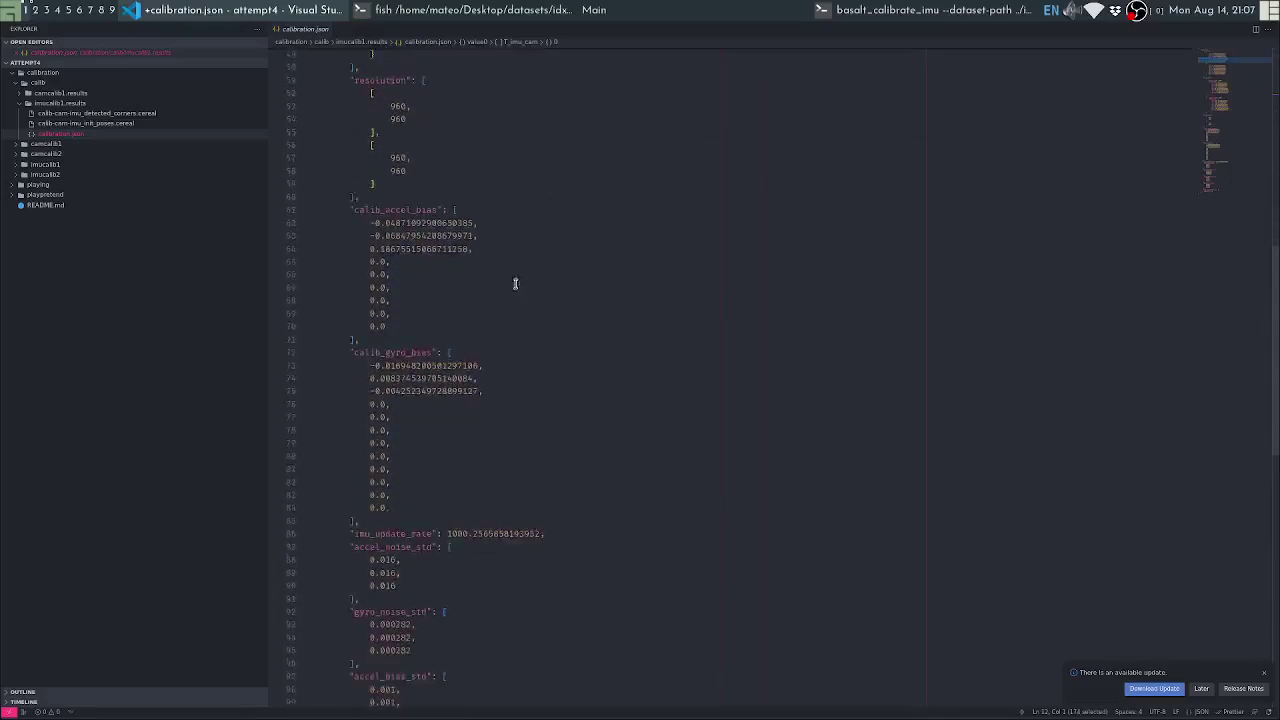
triple_click(404, 222)
drag(404, 222, 411, 248)
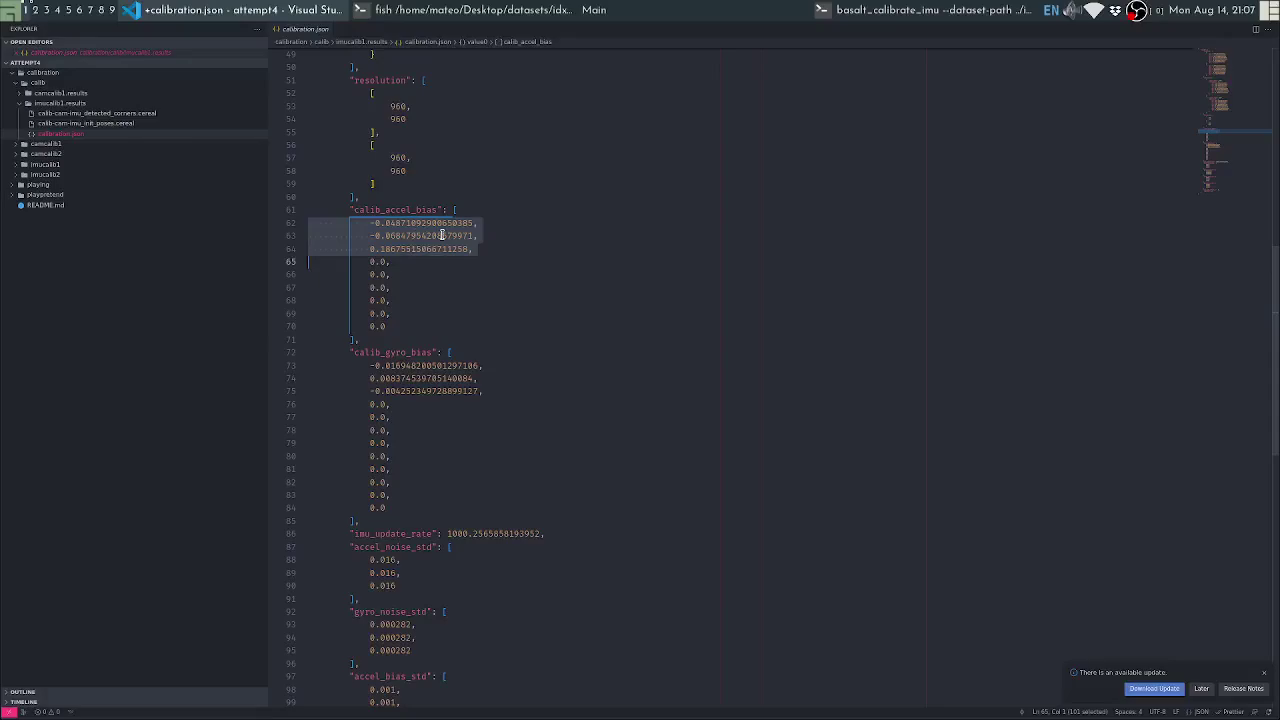
triple_click(382, 262)
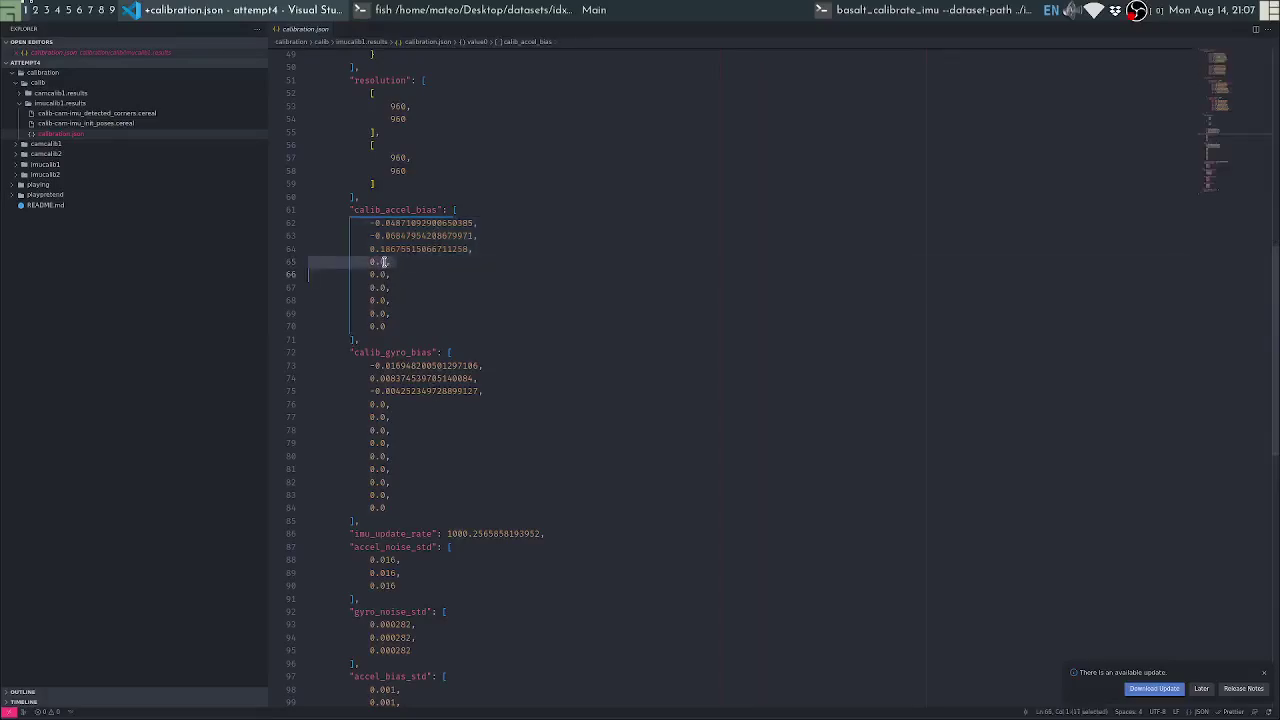
triple_click(429, 223)
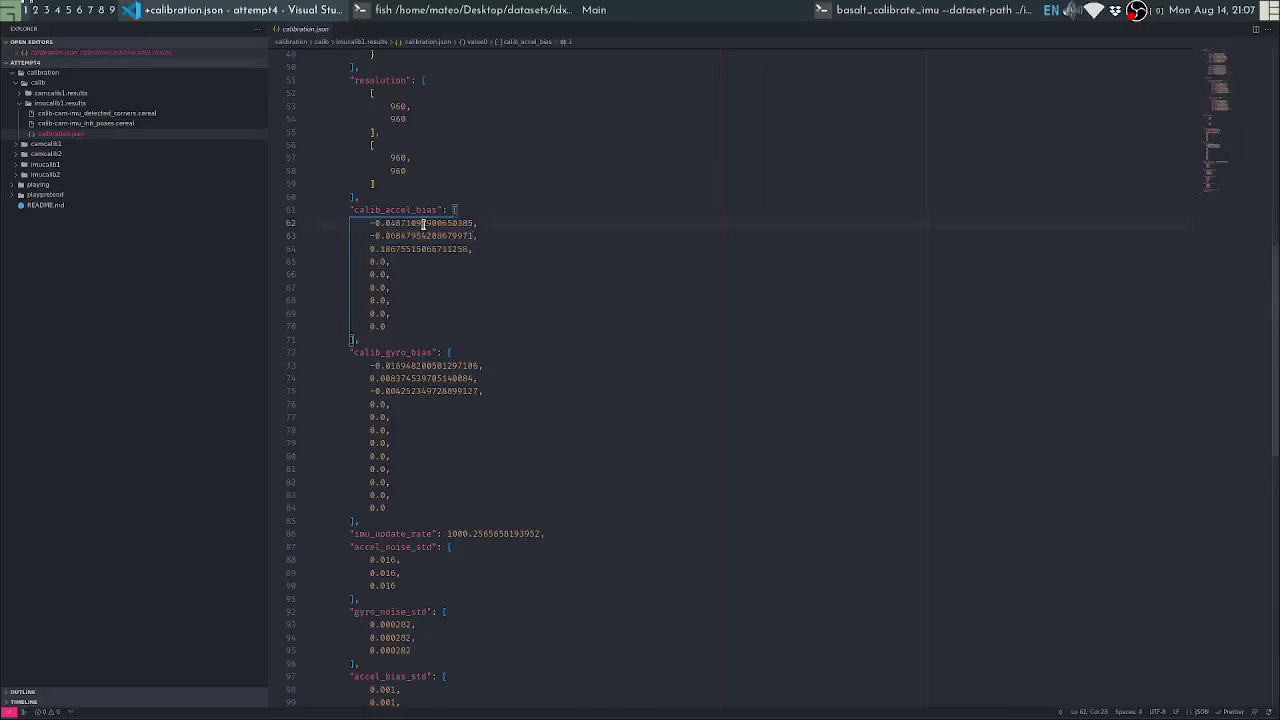
drag(429, 223, 428, 251)
scroll(571, 386, down, 4)
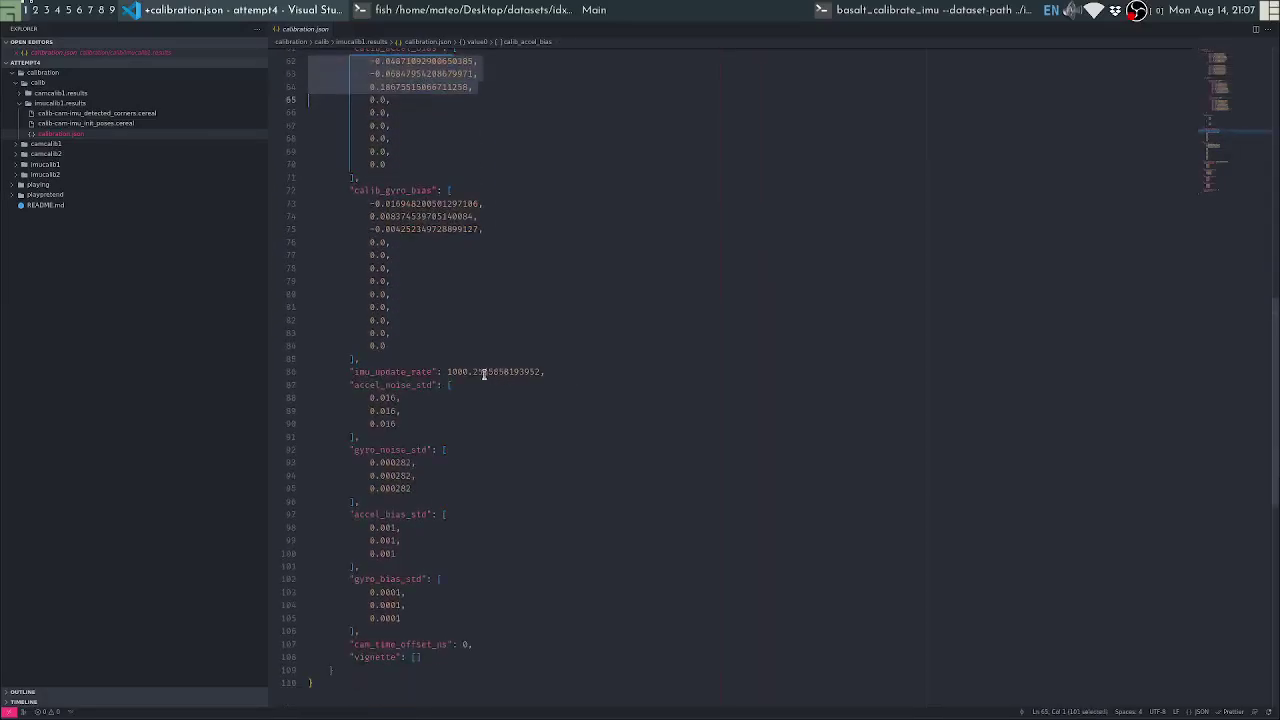
drag(469, 372, 543, 372)
double_click(495, 372)
click(443, 374)
click(541, 405)
scroll(514, 437, down, 2)
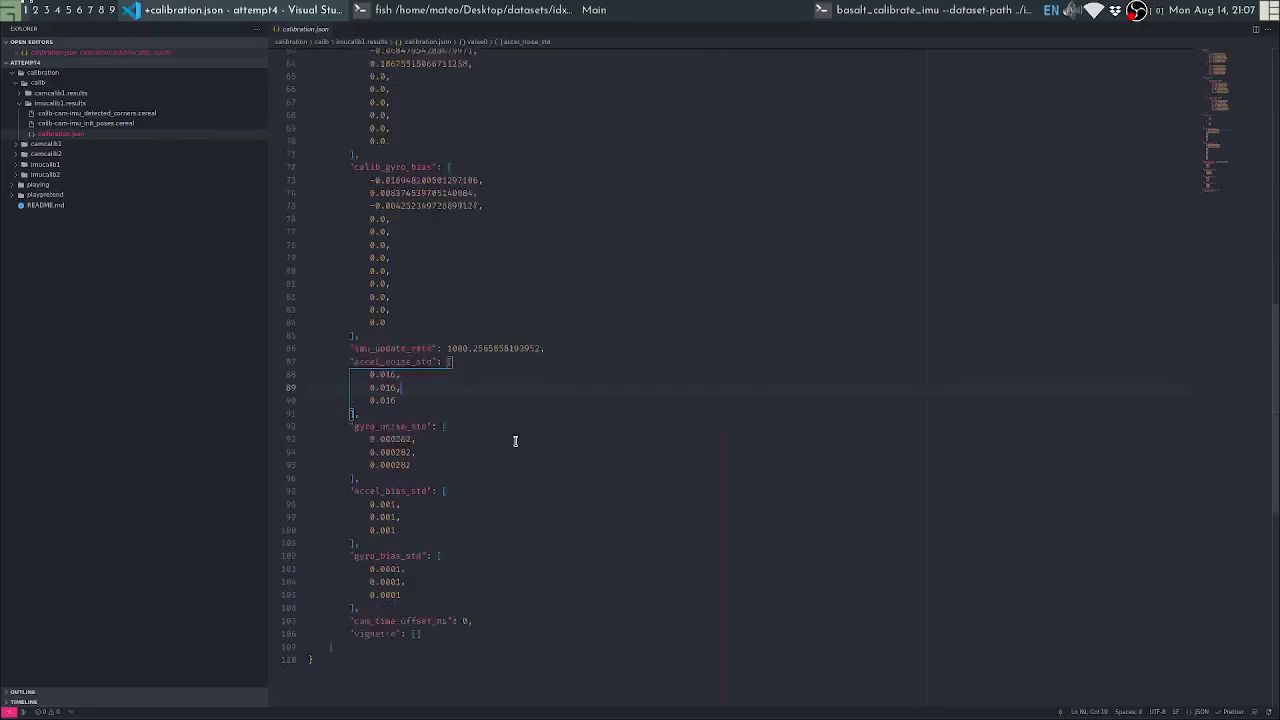
Examine the zero entries that follow the first three values in calib_accel_bias and calib_gyro_bias
scroll(504, 441, up, 7)
scroll(504, 441, up, 5)
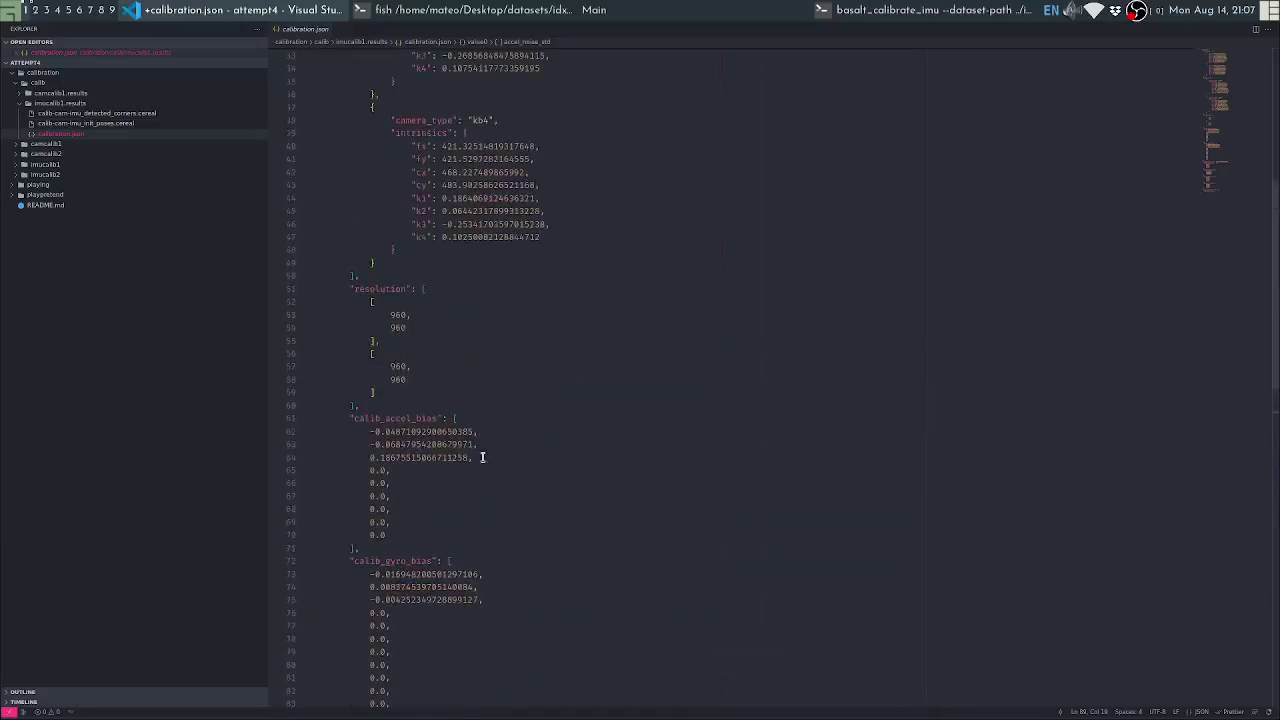
scroll(483, 451, down, 3)
drag(386, 442, 268, 378)
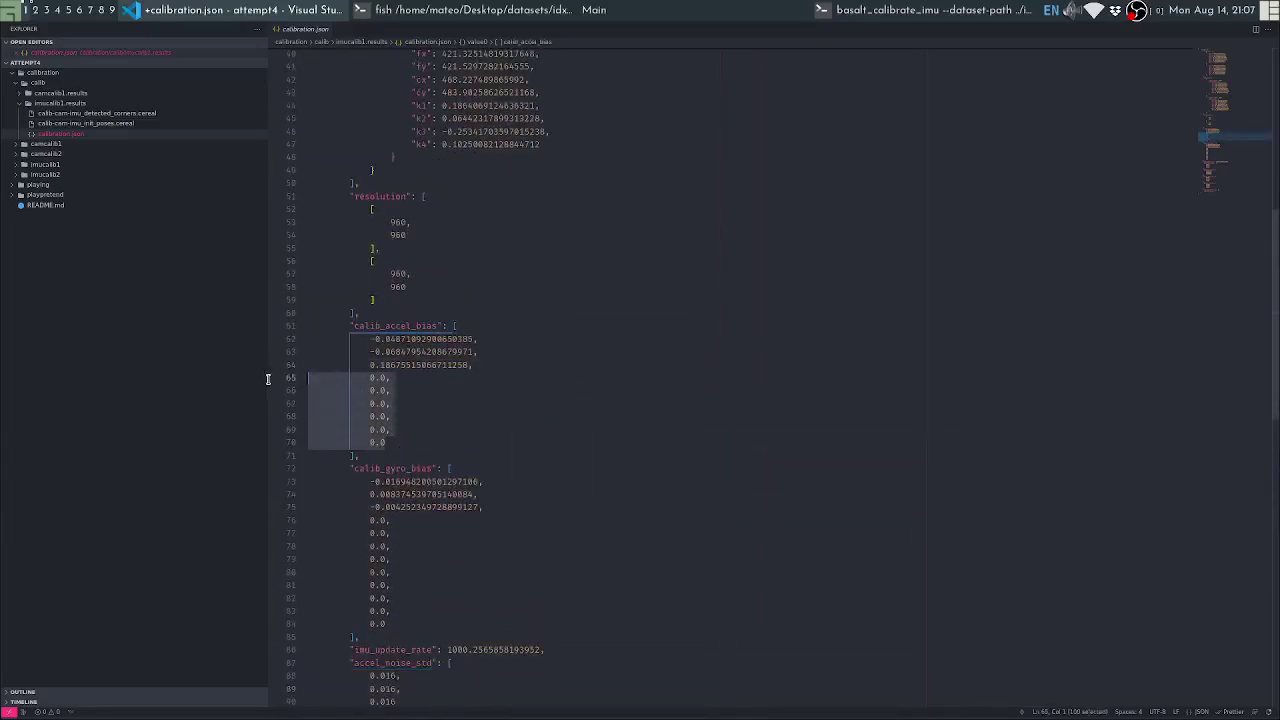
drag(408, 611, 284, 520)
click(414, 615)
drag(414, 615, 257, 525)
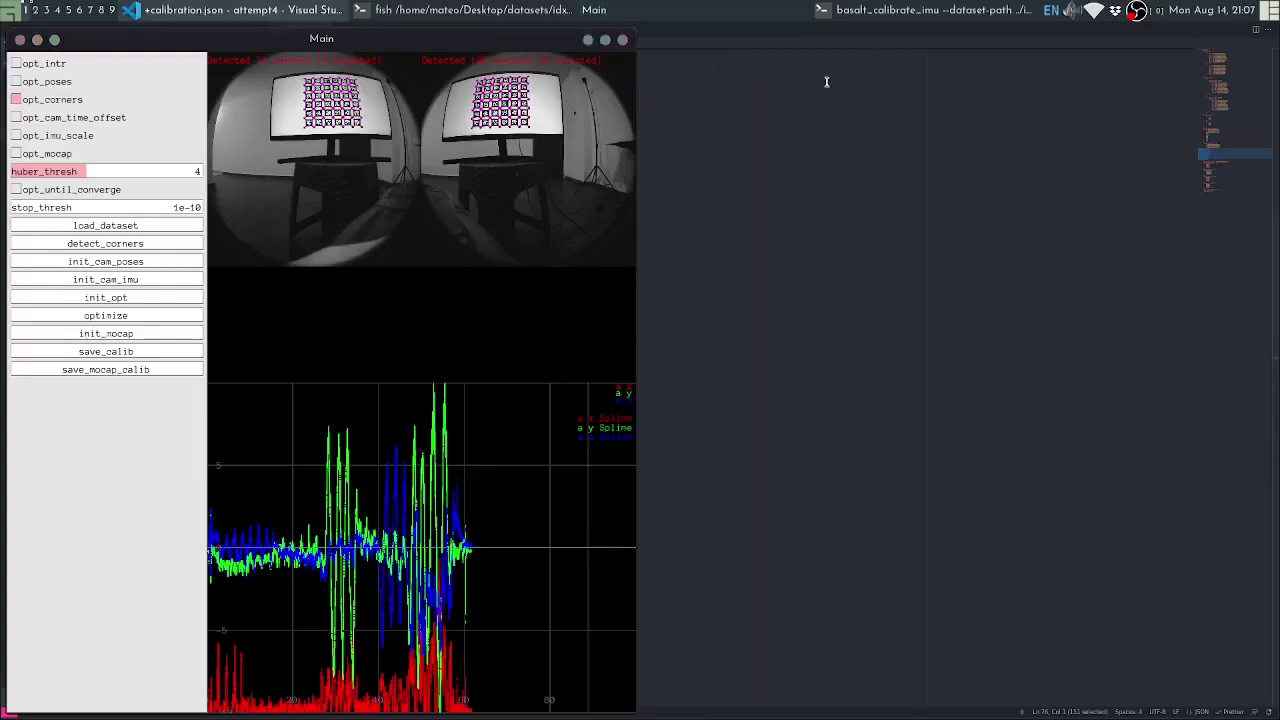
click(980, 10)
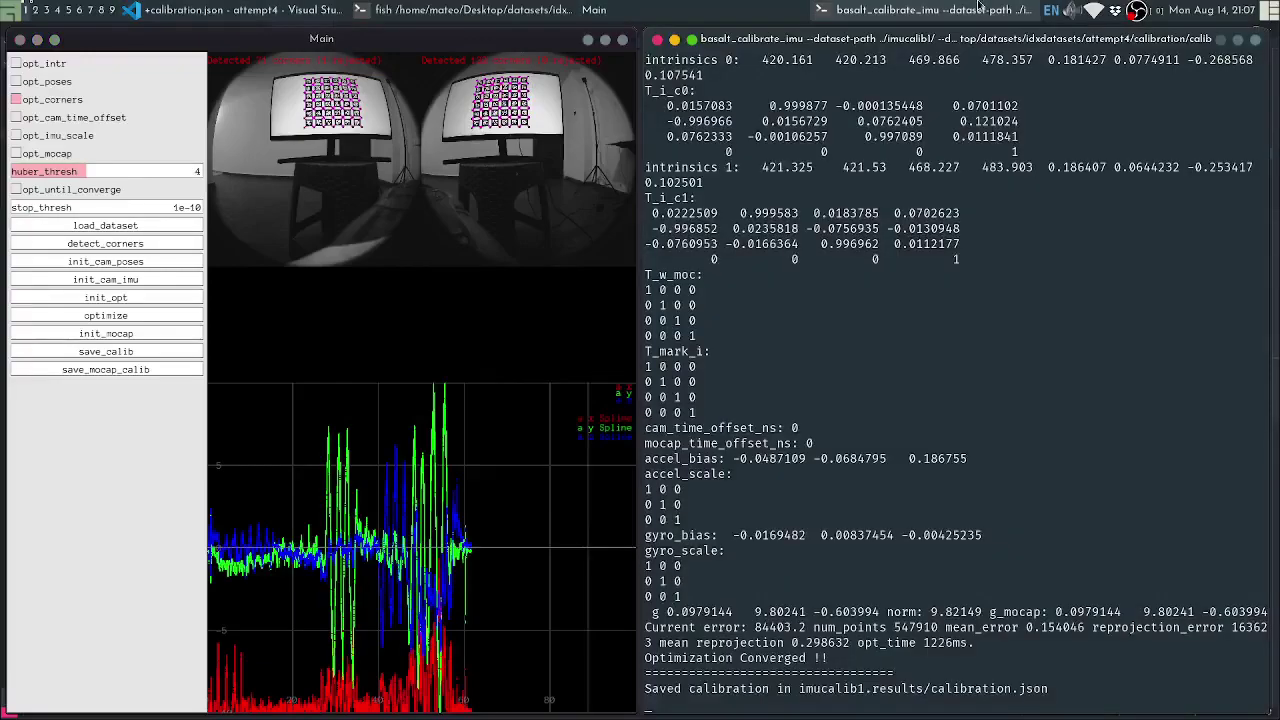
click(523, 8)
click(618, 6)
click(922, 6)
click(221, 11)
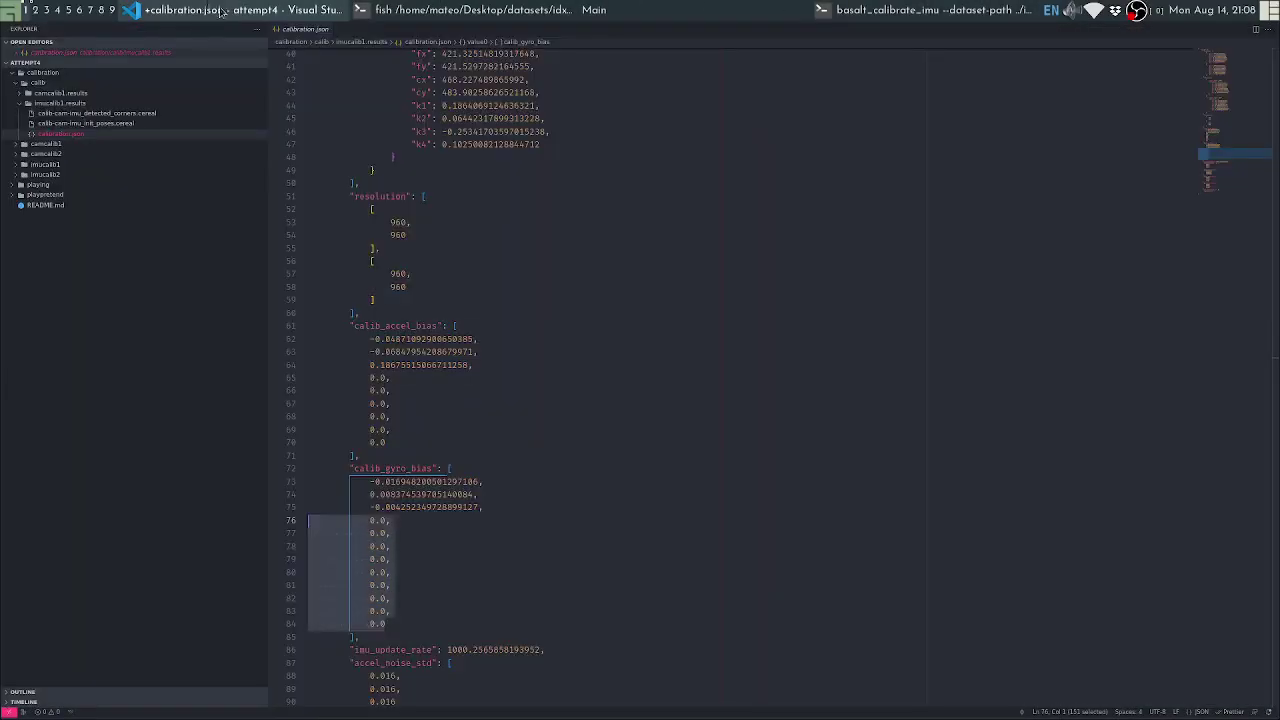
Review the camera intrinsics and the noise and bias deviations at the end of calibration.json
click(551, 305)
scroll(594, 346, up, 8)
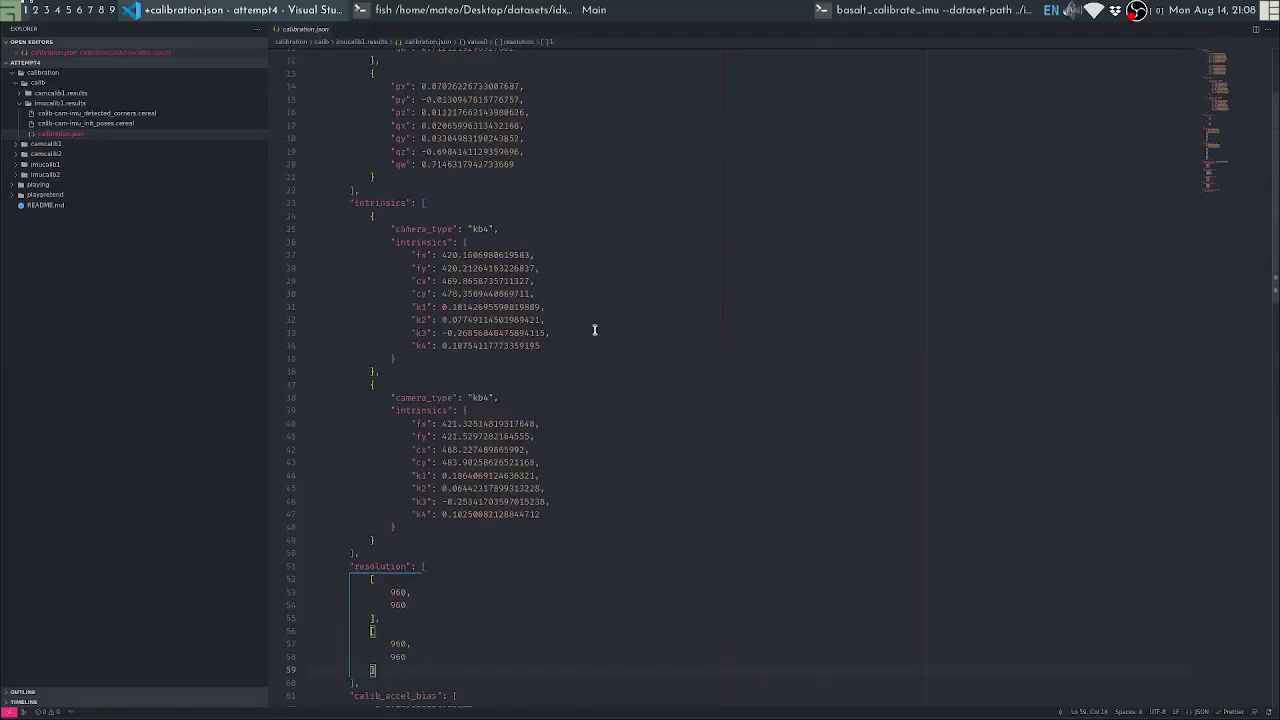
scroll(594, 330, up, 2)
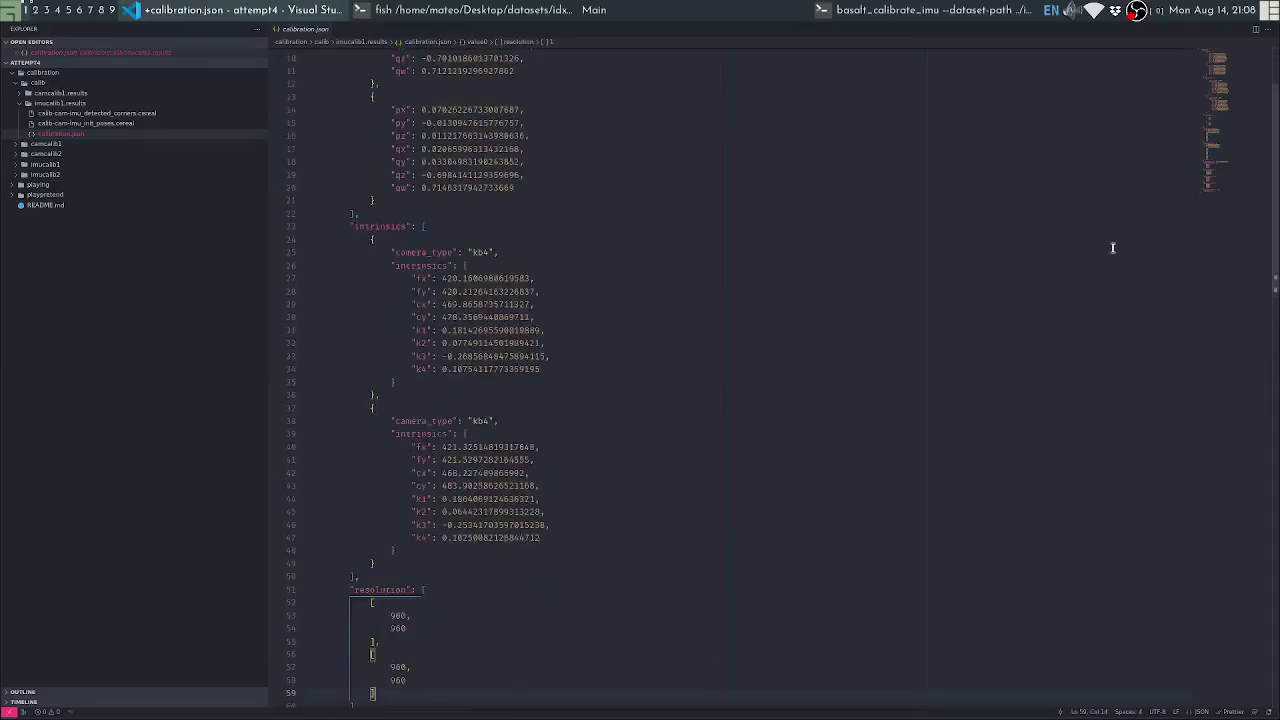
click(1238, 191)
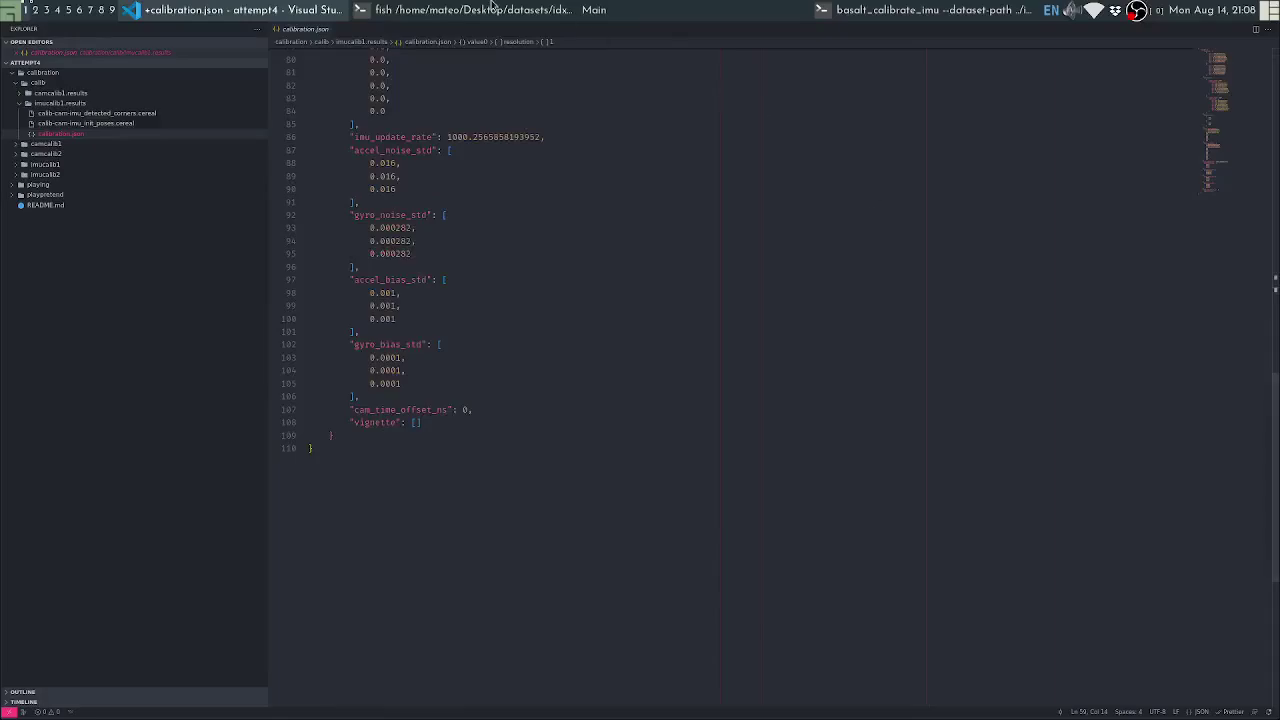
Maximize the calibrator window to look through its display and optimization options, and return it to the tiled layout
click(612, 8)
double_click(766, 45)
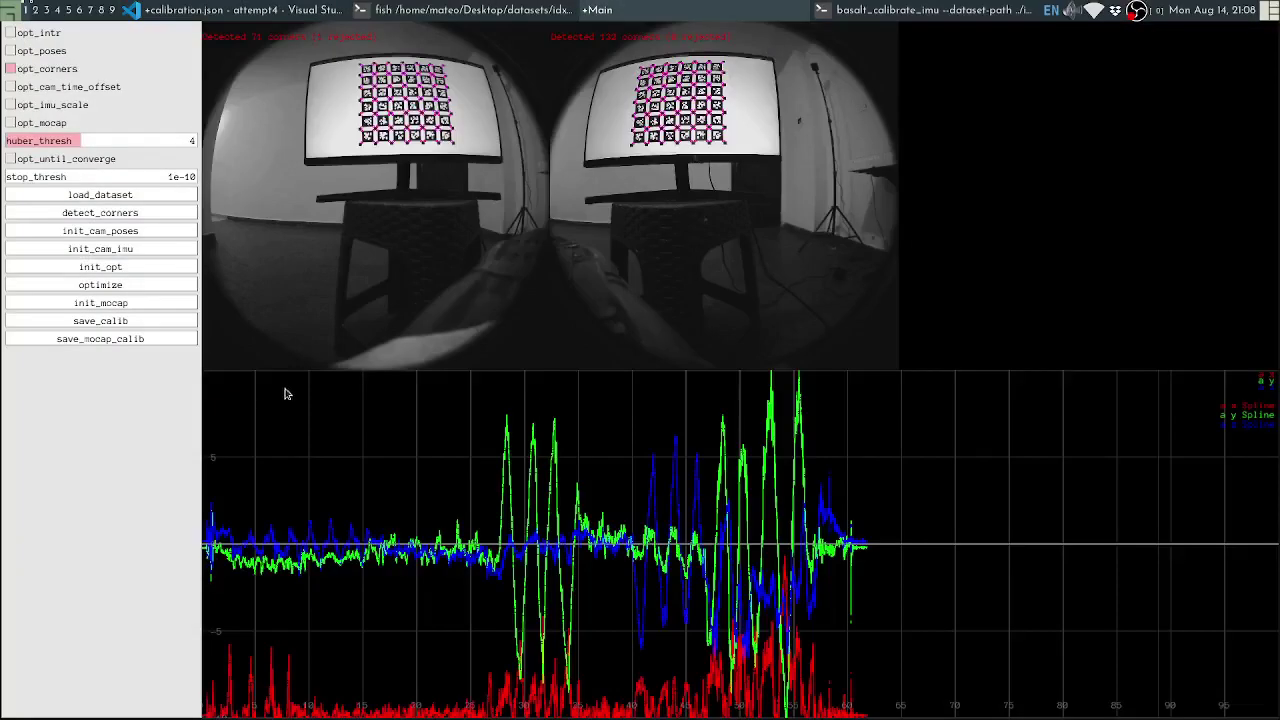
scroll(172, 430, up, 5)
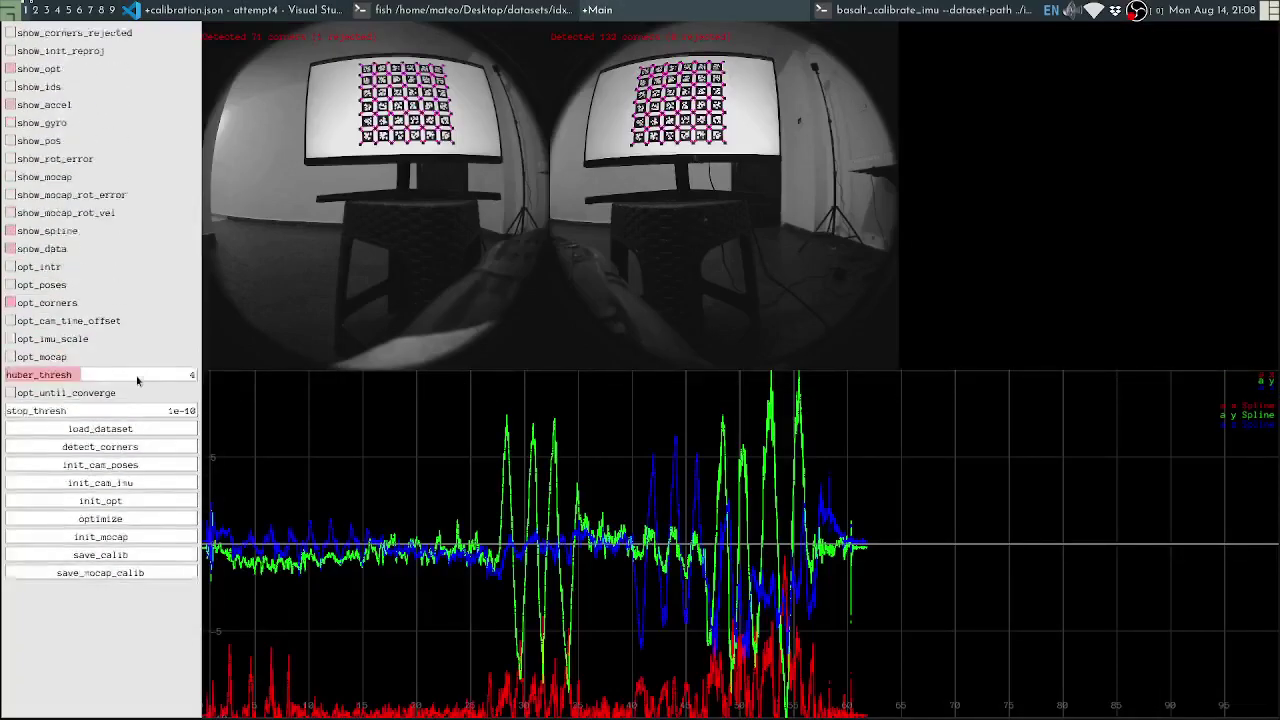
click(966, 9)
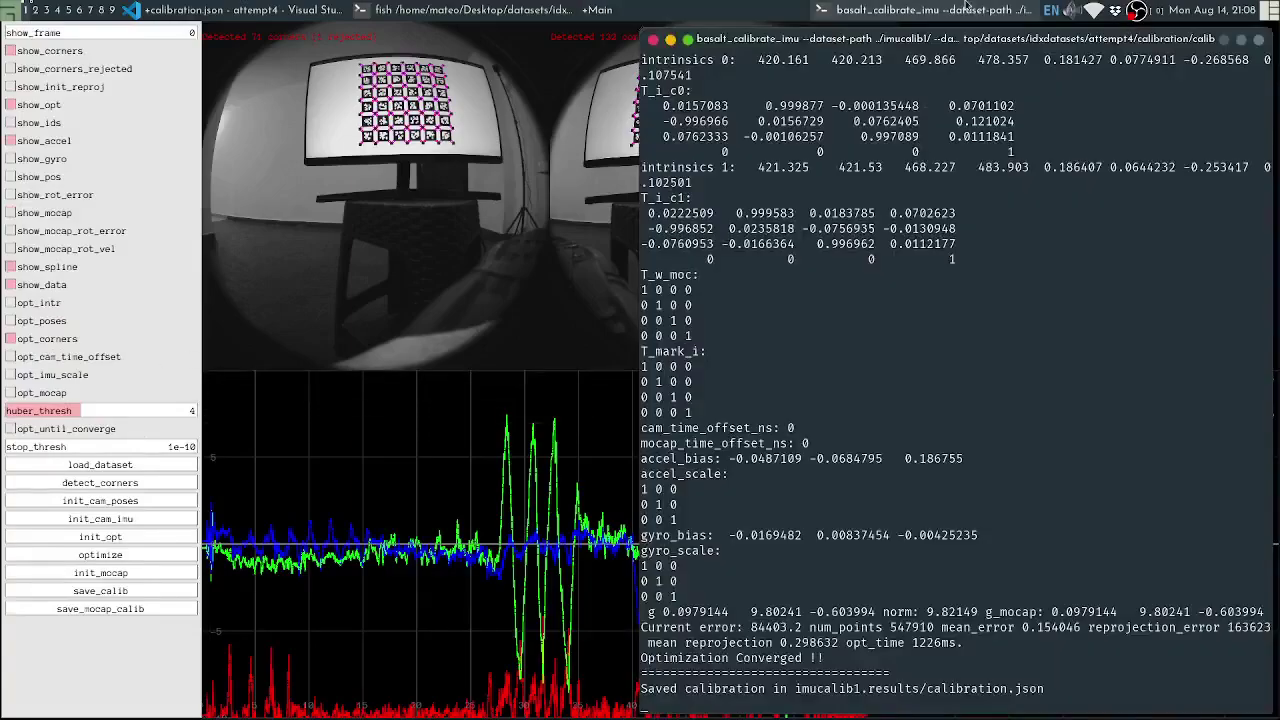
click(612, 9)
key(super+m)
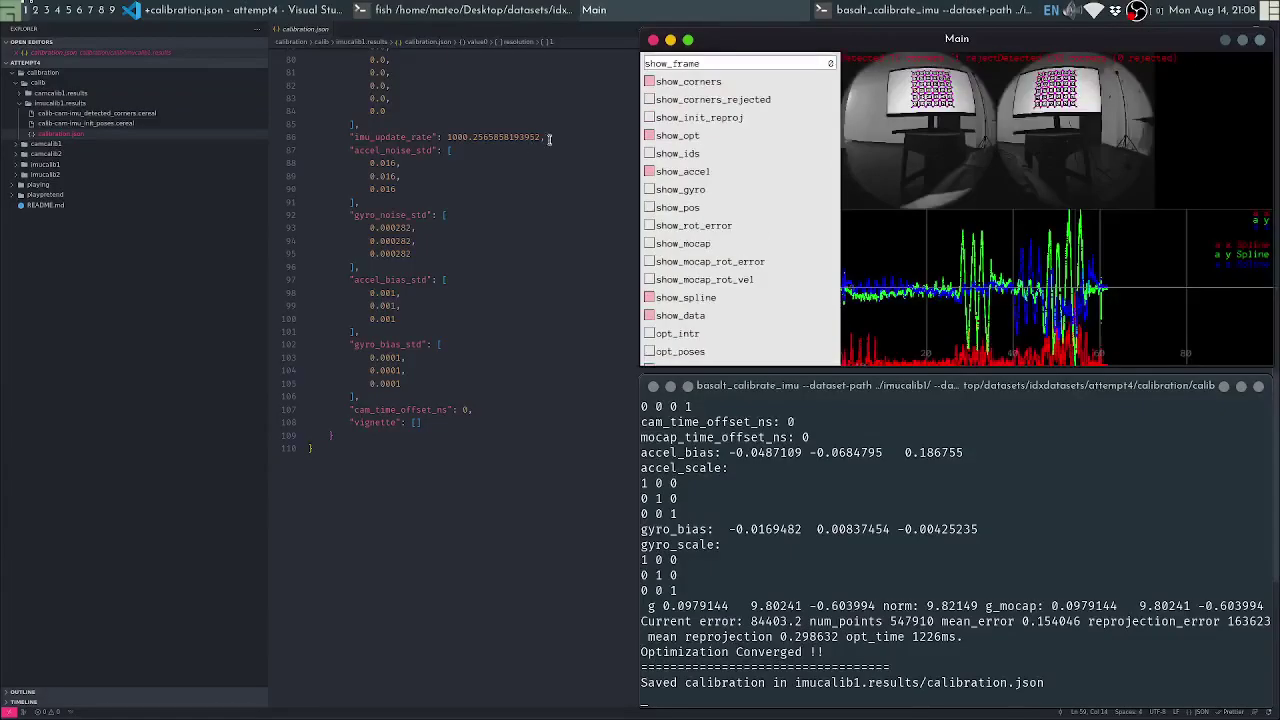
Minimize the code editor and the fish terminal so only the calibrator and its output terminal remain tiled
click(240, 9)
key(super+n)
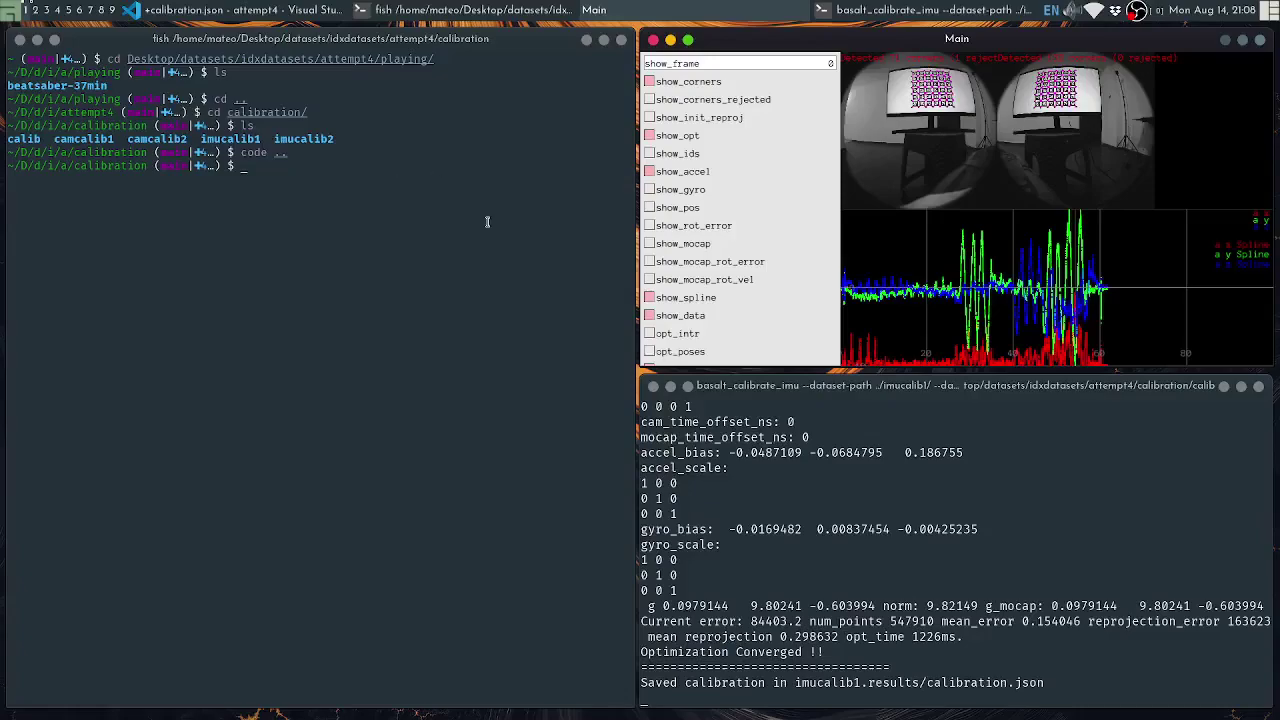
click(449, 253)
key(super+n)
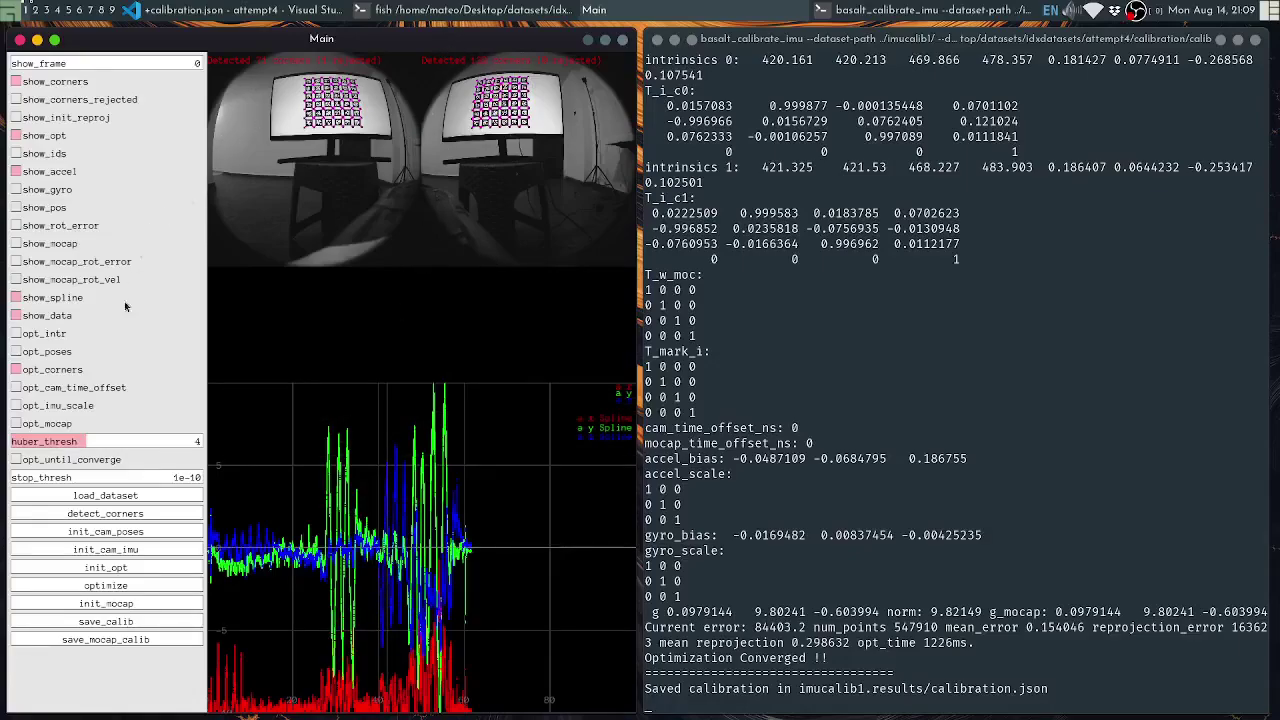
Enable the opt_cam_time_offset, opt_imu_scale and opt_mocap optimization options in the calibrator
click(86, 390)
click(62, 405)
click(18, 424)
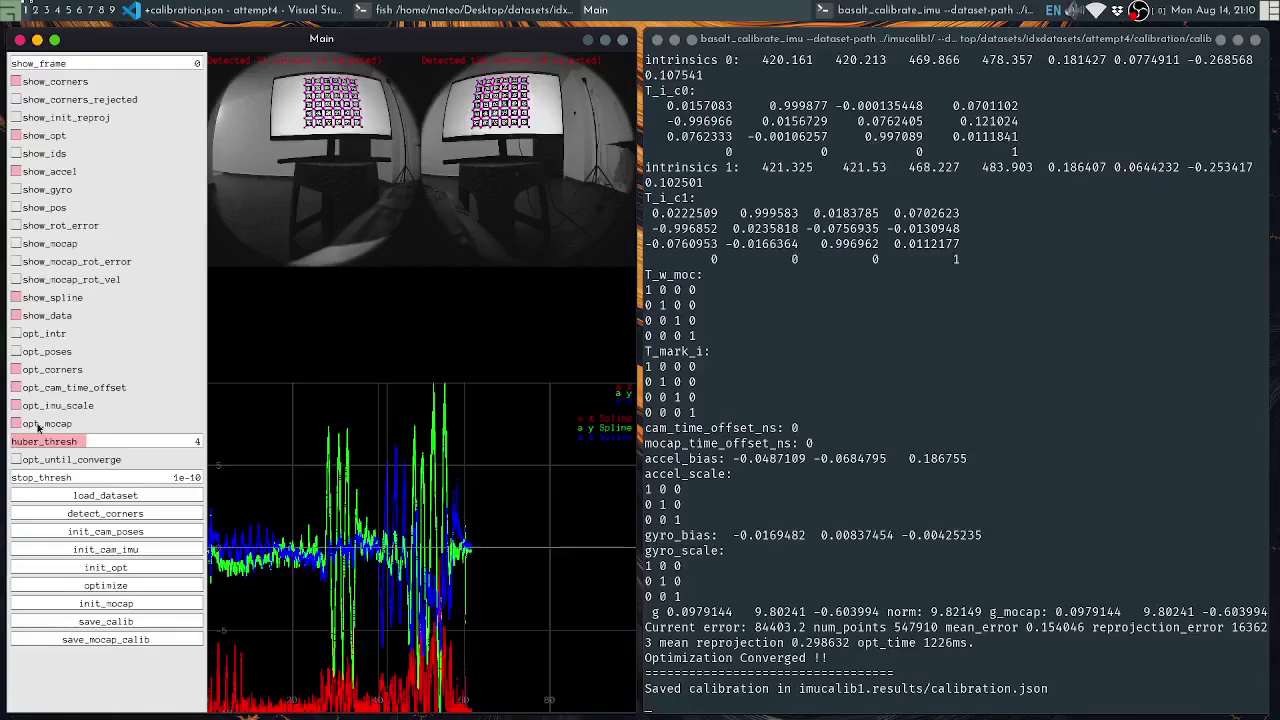
Search the web for "mocap marker" in Firefox, look through the image results, and return to the calibrator after closing the search
key(super+2)
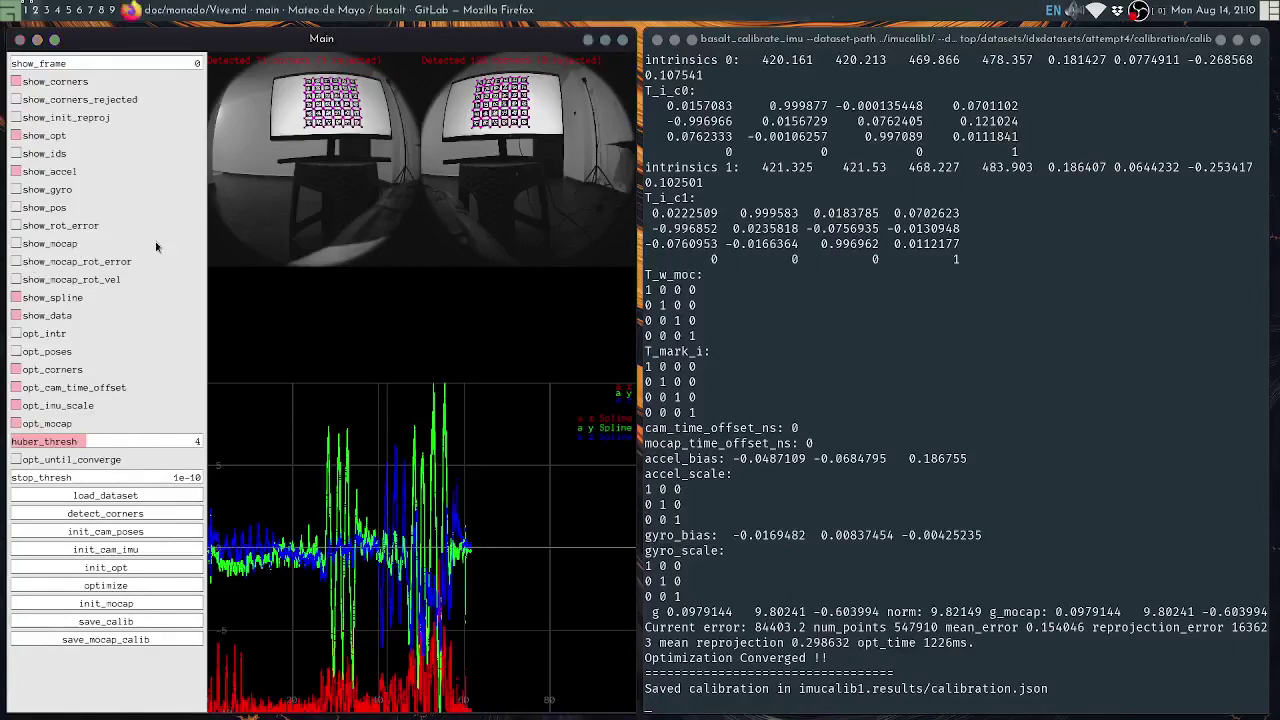
text(mocap marker)
key(Return)
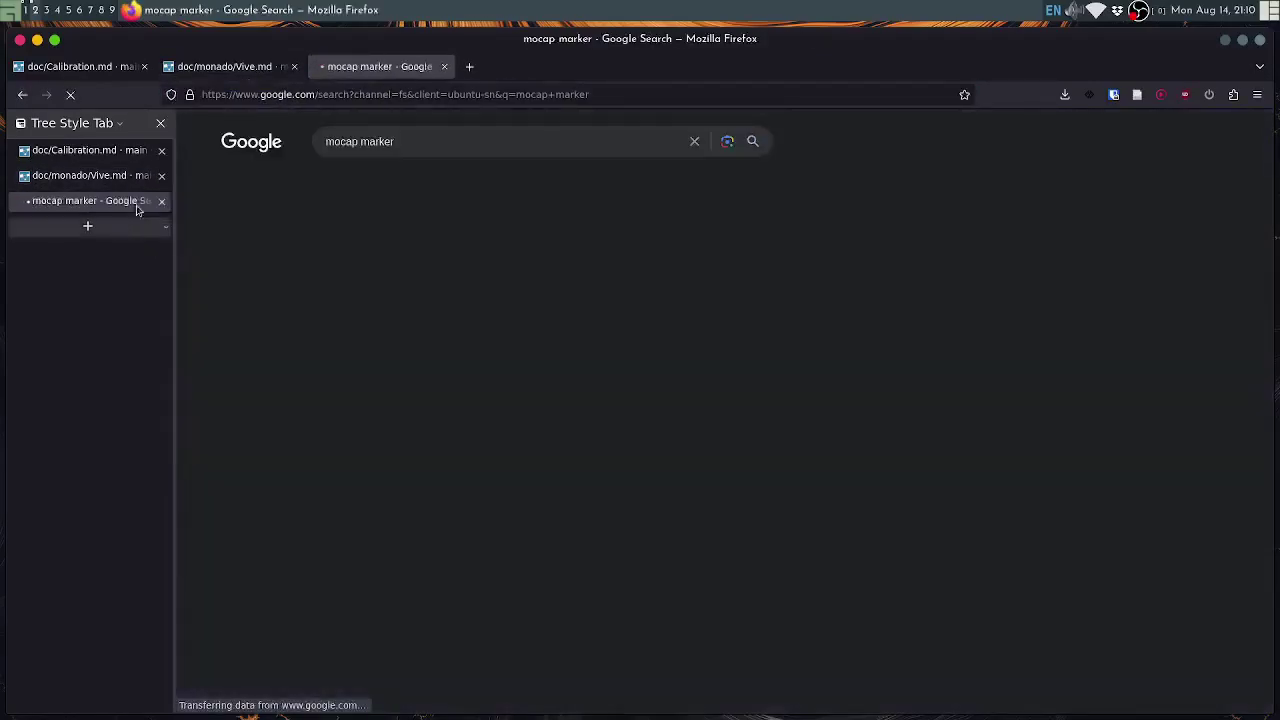
click(336, 180)
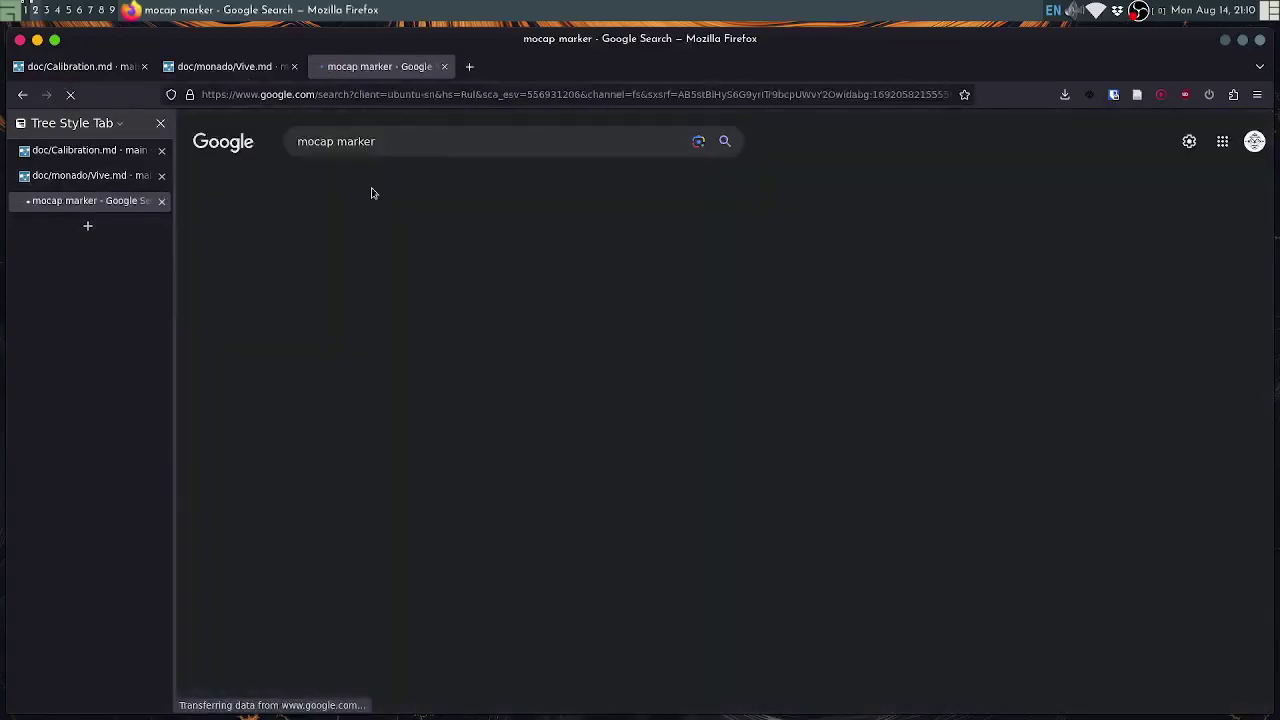
scroll(628, 410, down, 2)
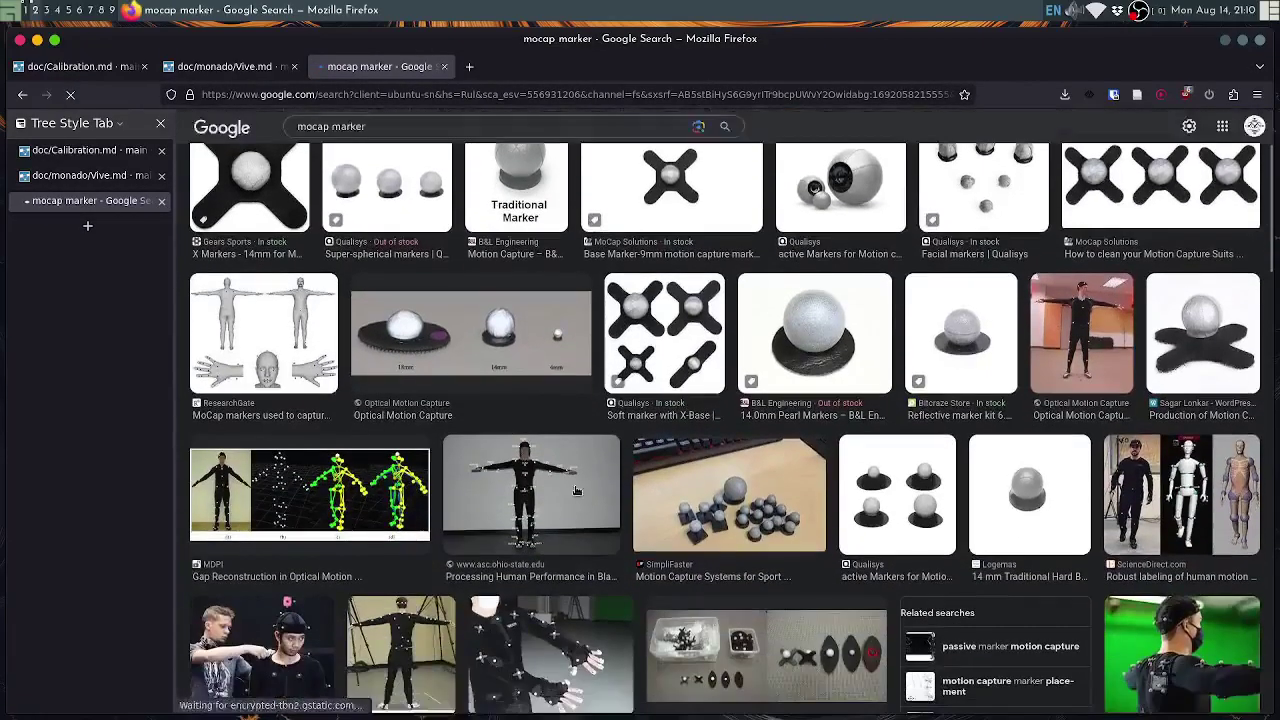
scroll(338, 479, down, 2)
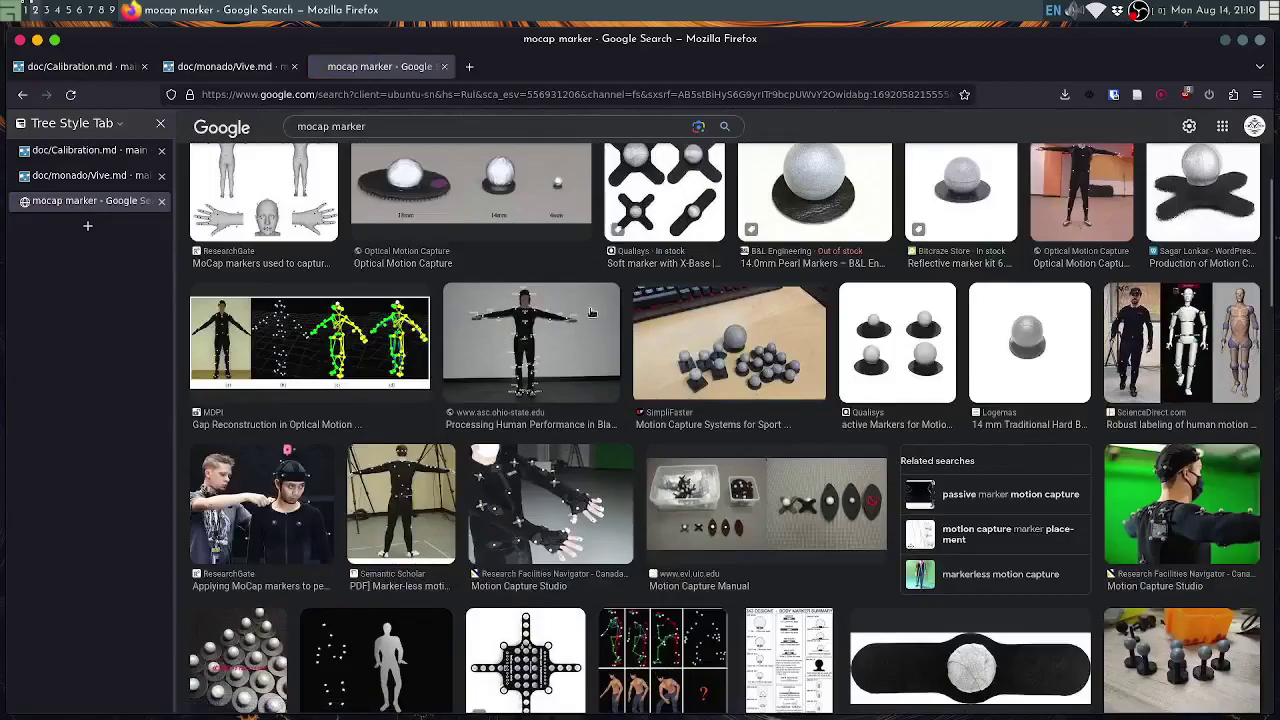
key(ctrl+w)
key(super+1)
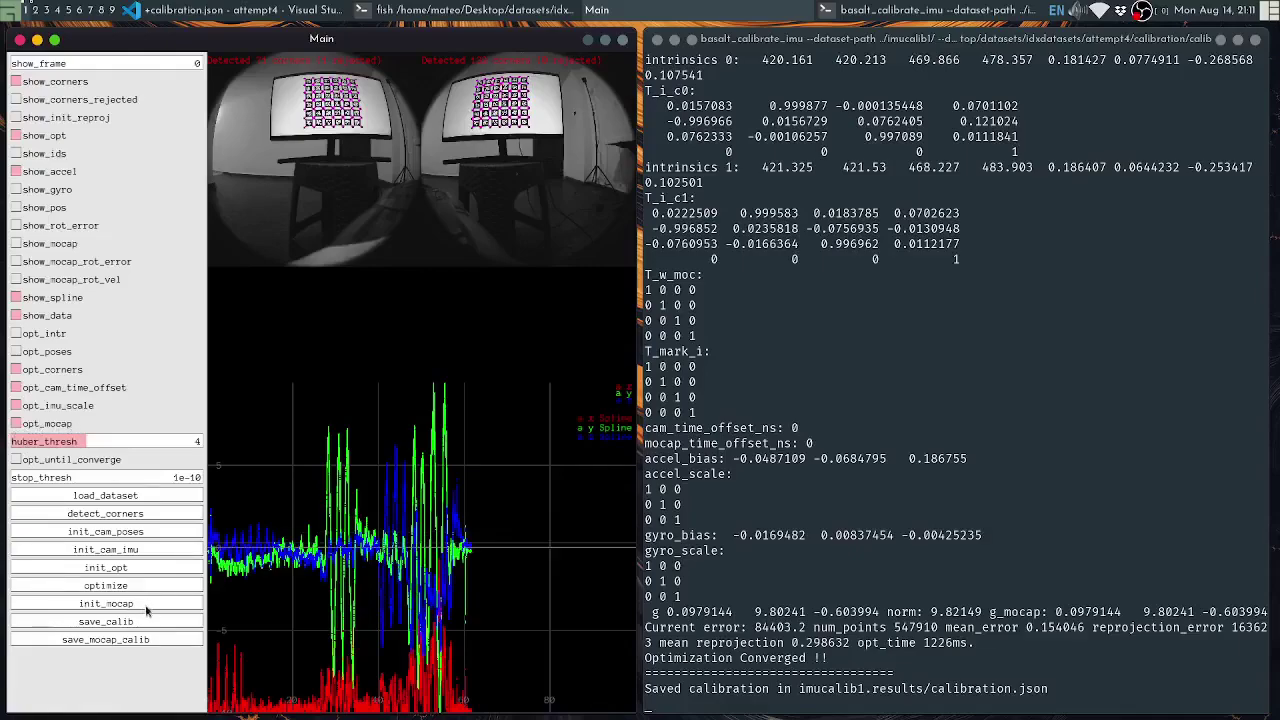
Initialize the mocap calibration and examine the T_i_mark and T_w_moc transforms in the terminal output
click(95, 607)
click(139, 609)
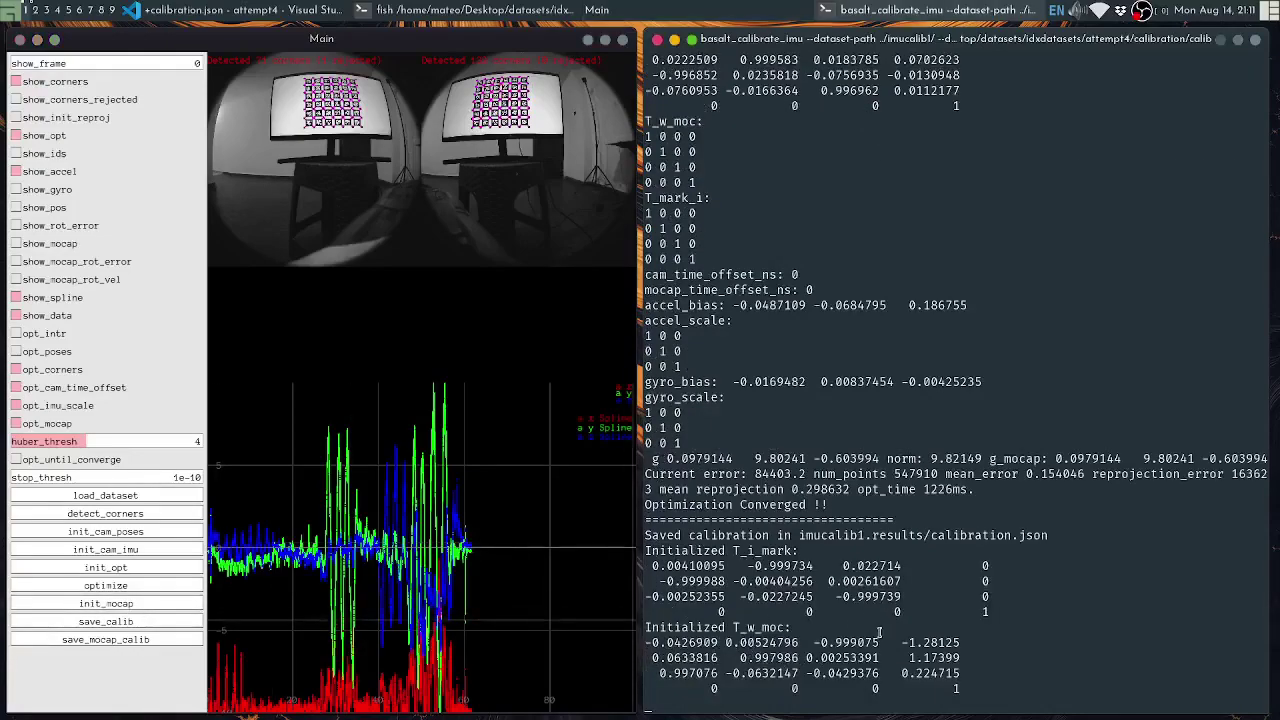
double_click(767, 551)
double_click(768, 627)
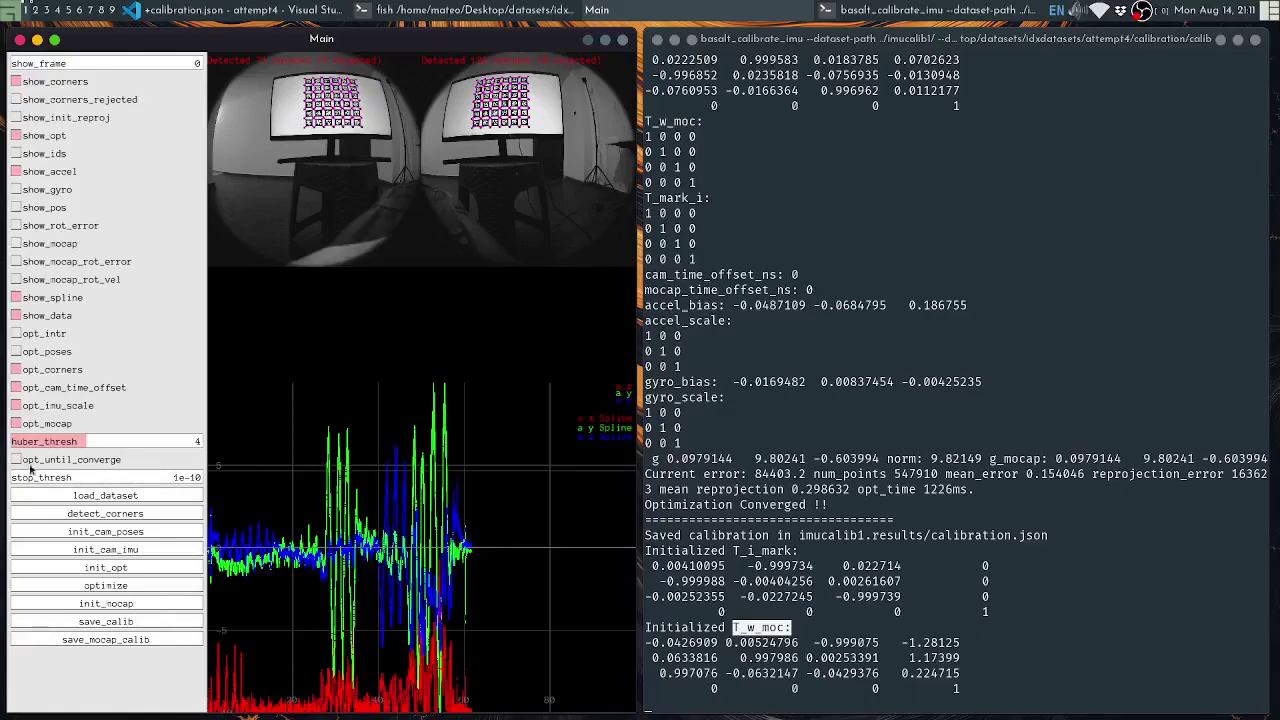
Set stop_thresh to 0.01 and optimize until convergence
click(114, 480)
drag(114, 480, 250, 488)
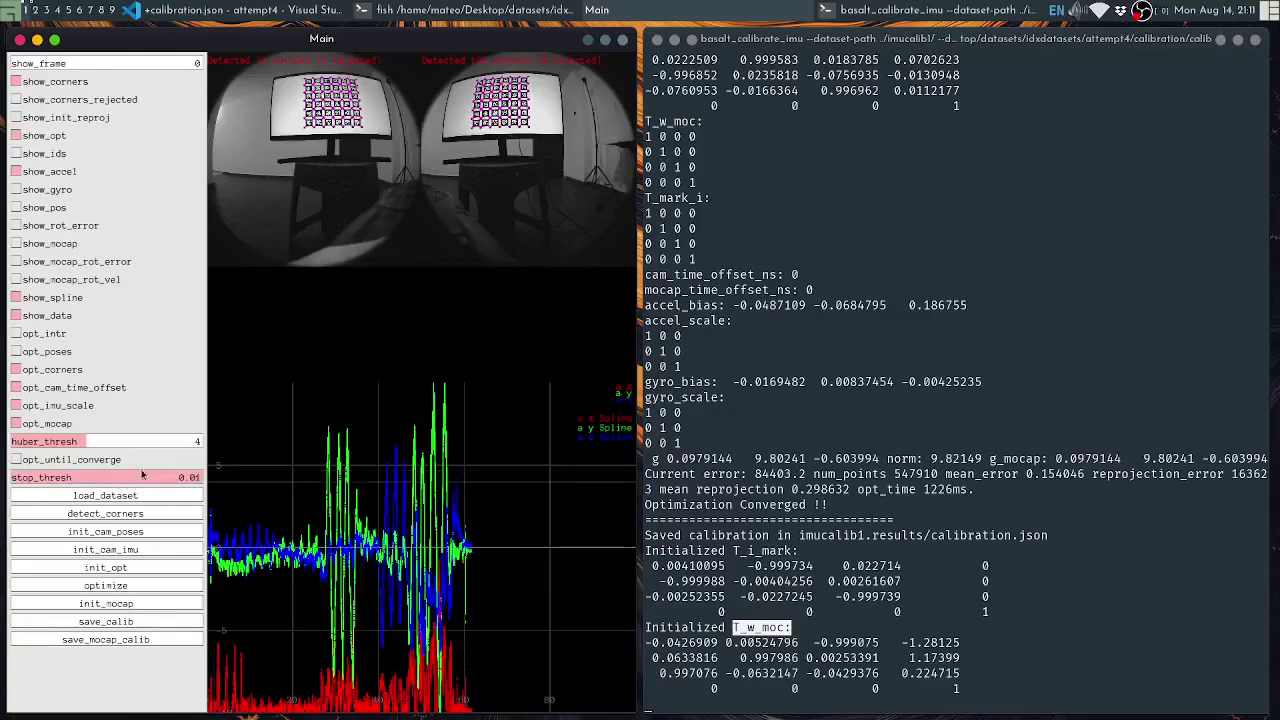
click(17, 460)
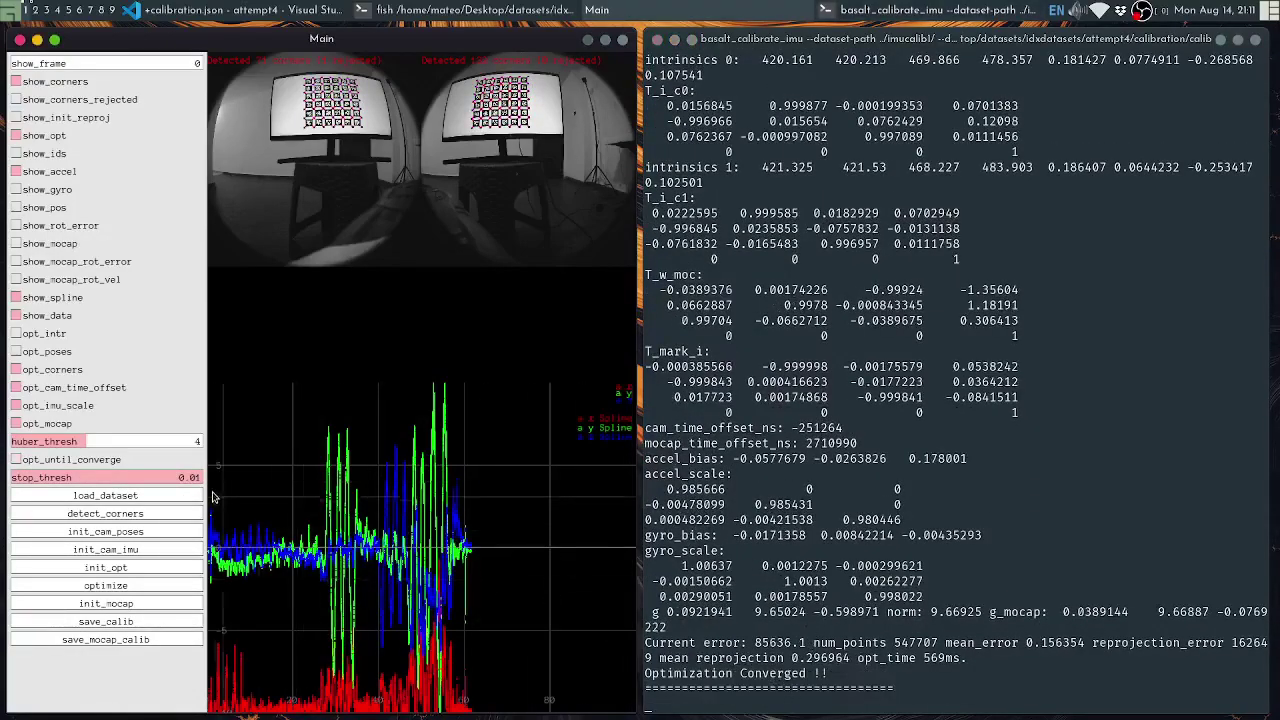
Lower stop_thresh to 0.0006813 and run the optimization until it converges again
click(175, 479)
click(28, 461)
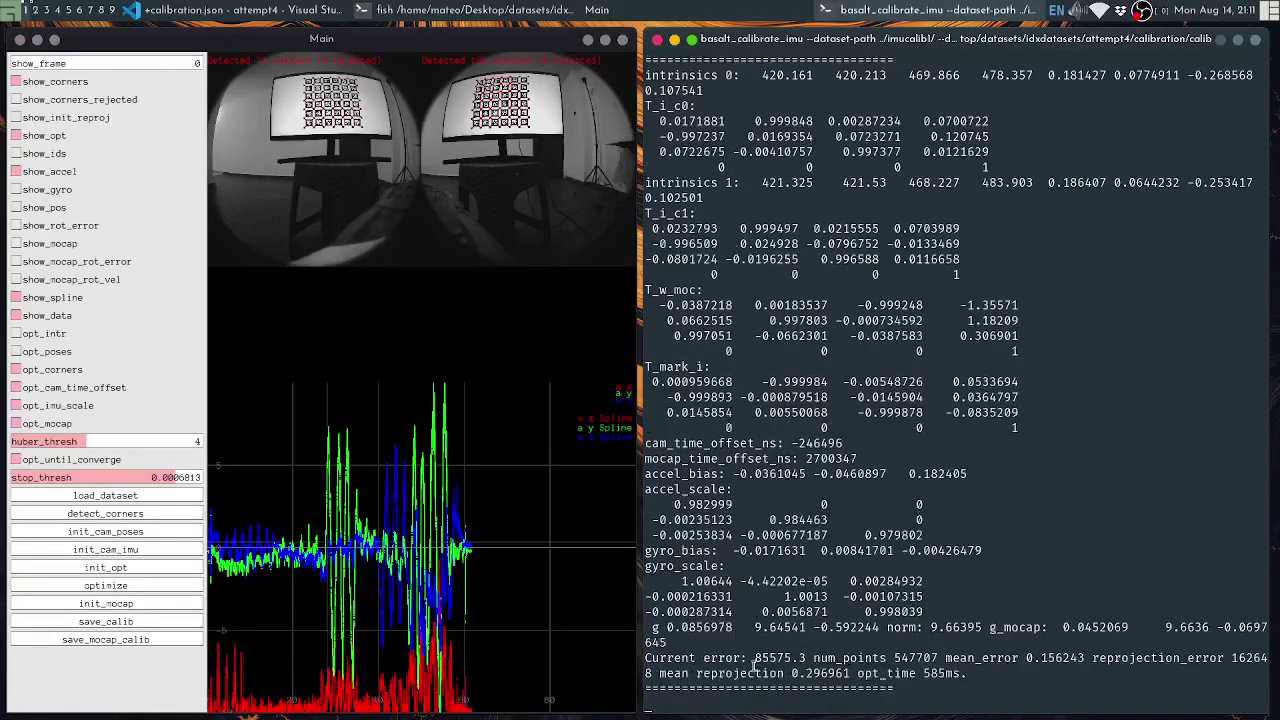
click(90, 460)
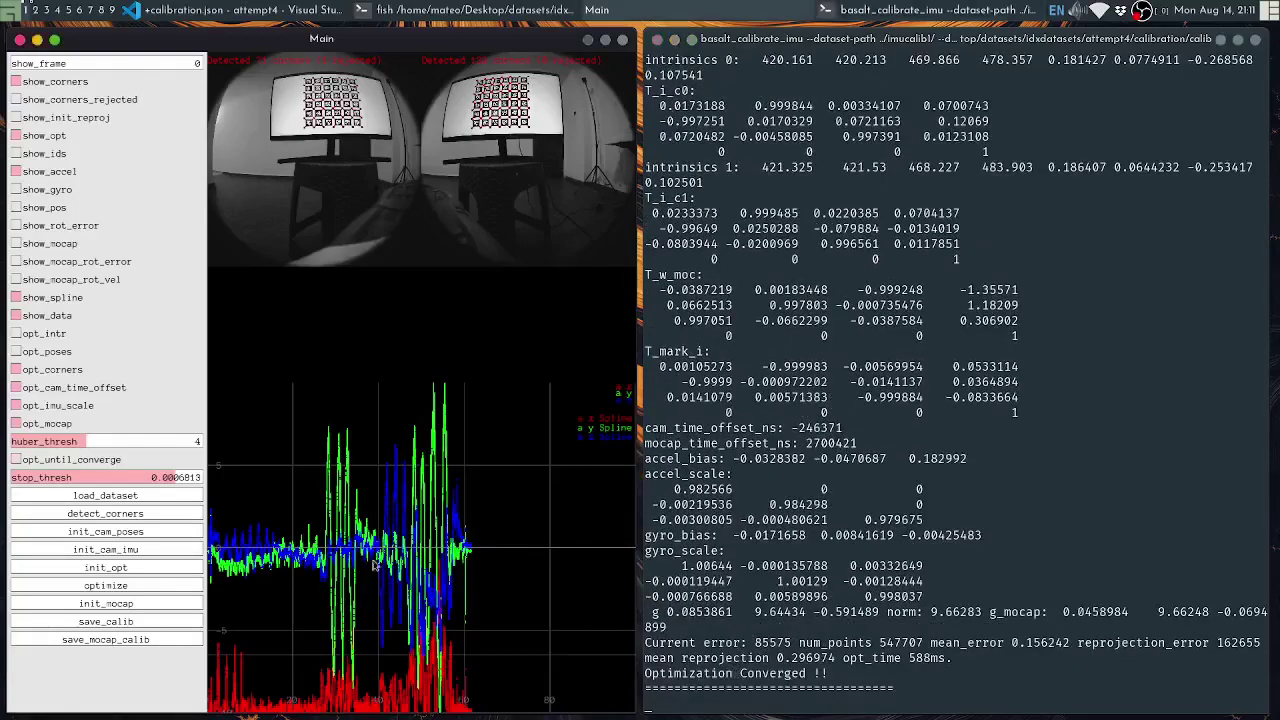
Lower stop_thresh in stages to 4.354e-07, 4.642e-08 and 2.783e-09, optimizing until convergence along the way
click(95, 477)
click(92, 462)
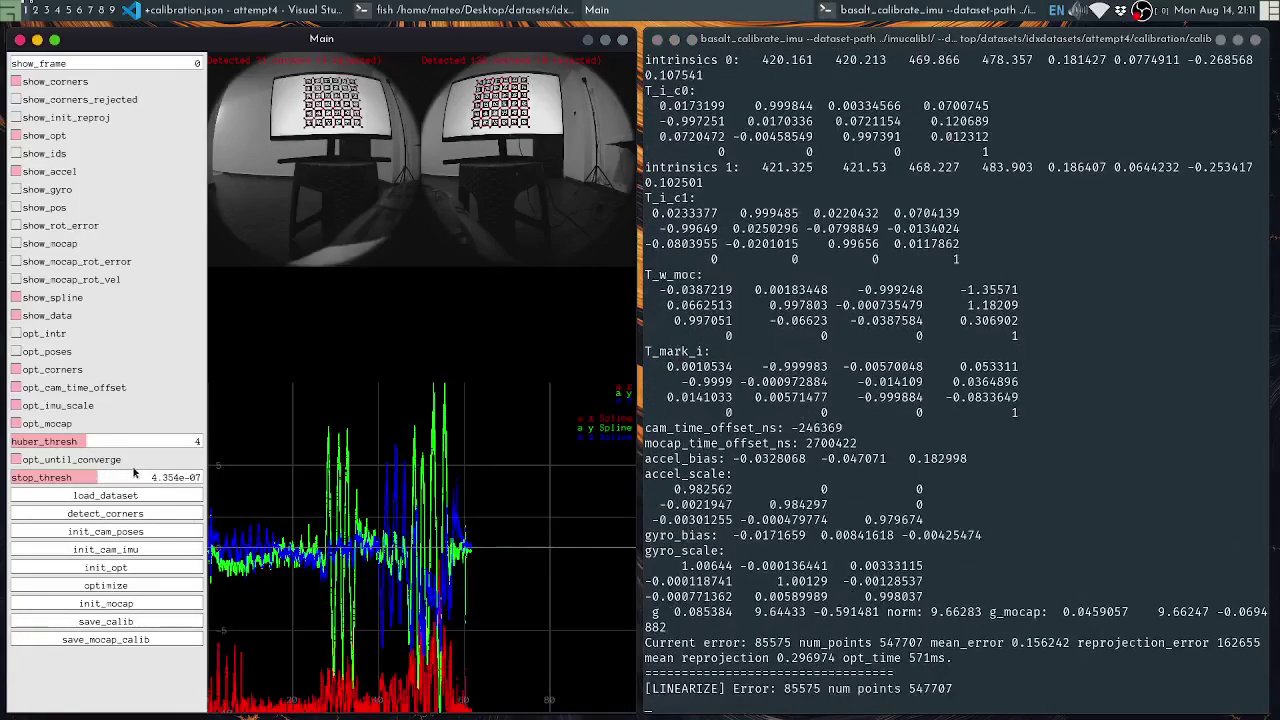
drag(100, 478, 73, 478)
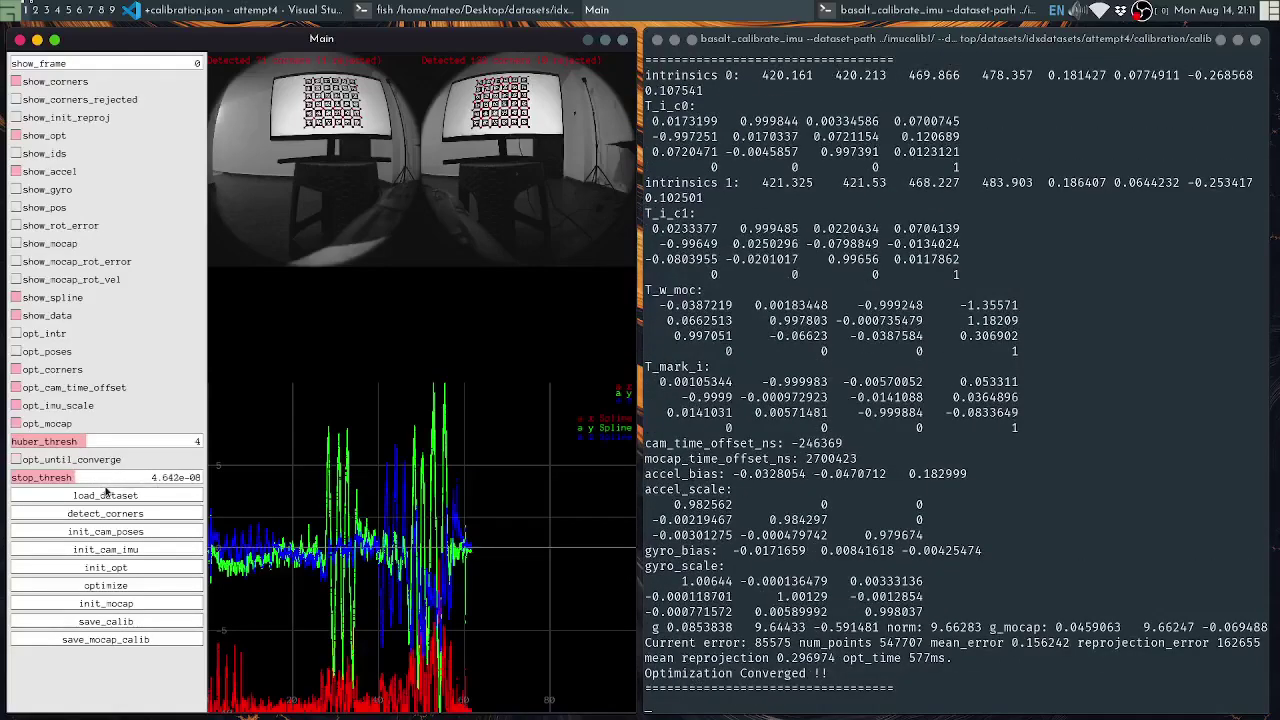
drag(72, 479, 44, 462)
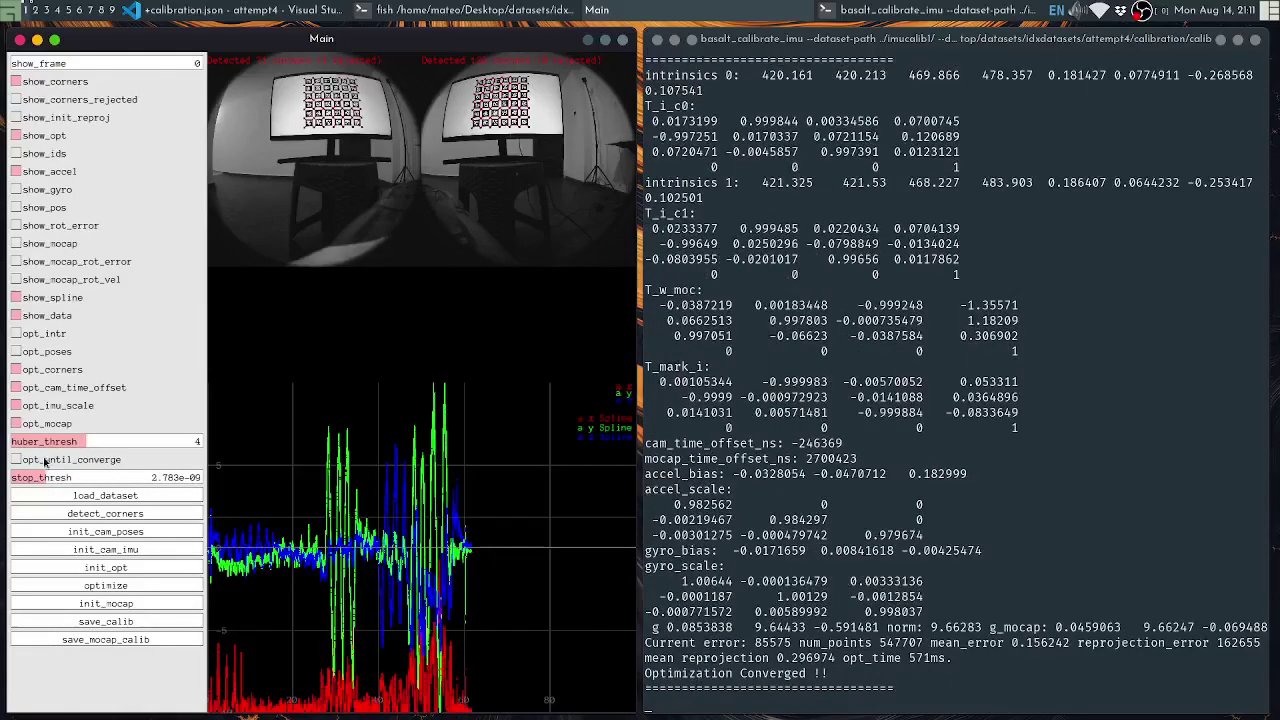
Reduce stop_thresh to 4.084e-10 and finally to 1e-10, optimizing until convergence at each value
click(27, 478)
click(28, 461)
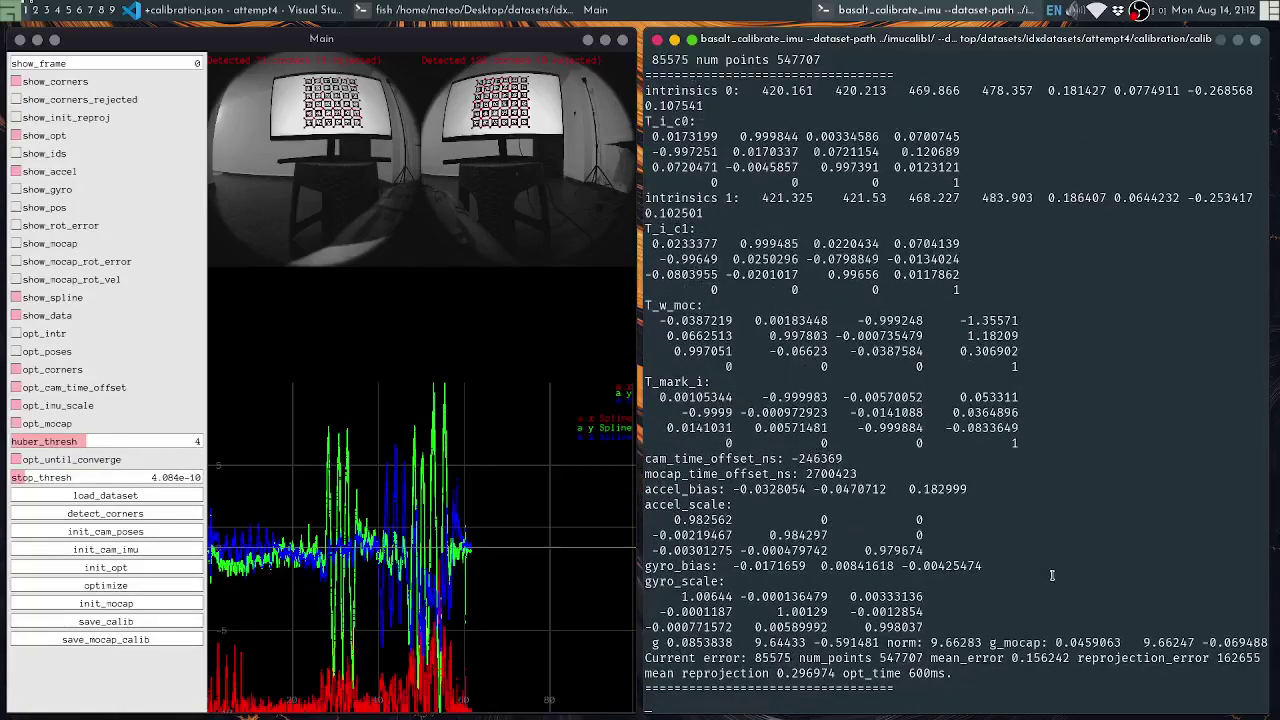
click(18, 478)
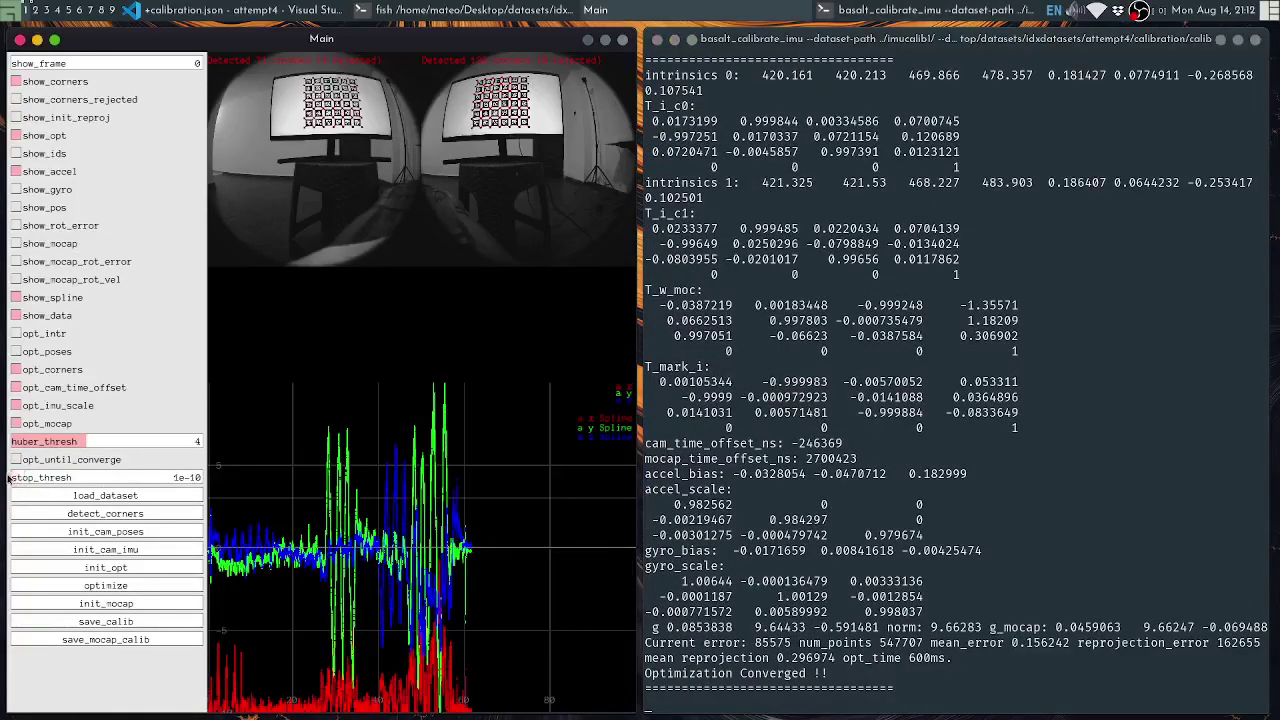
click(17, 460)
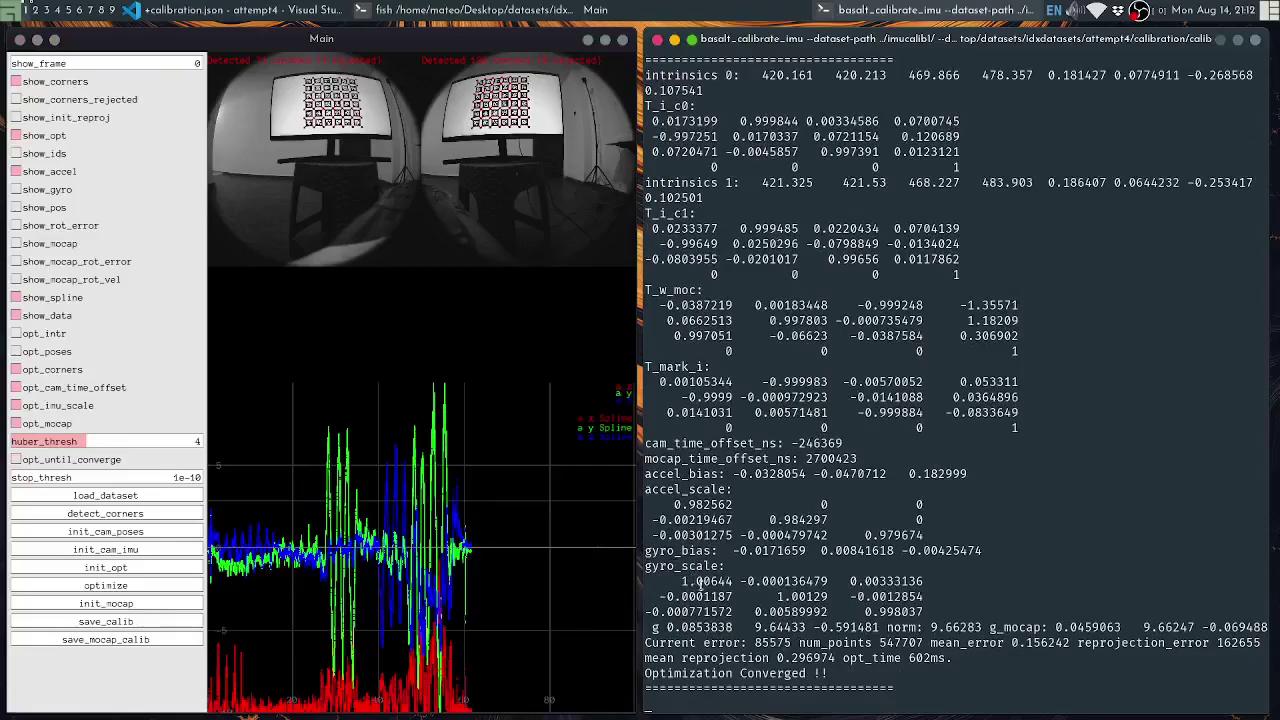
Check the final optimization output in the terminal and save the calibration to imucalib1.results/calibration.json
triple_click(754, 672)
drag(754, 672, 785, 581)
click(785, 581)
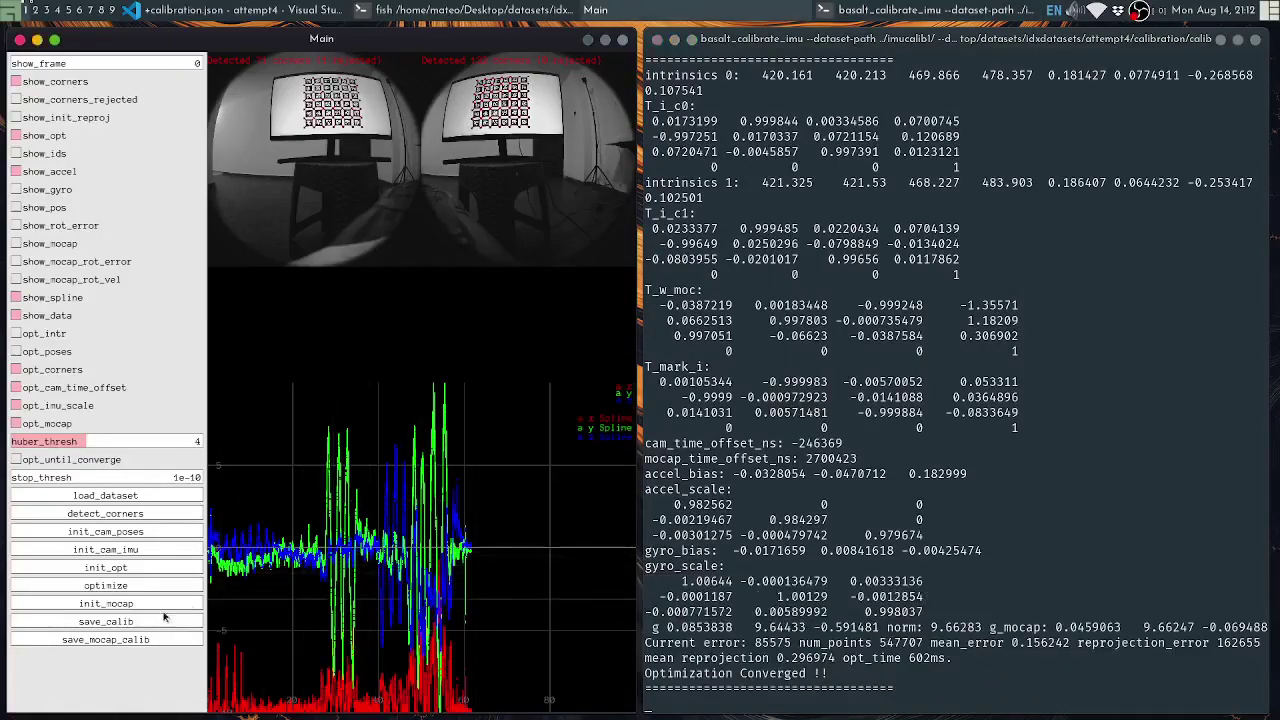
click(133, 622)
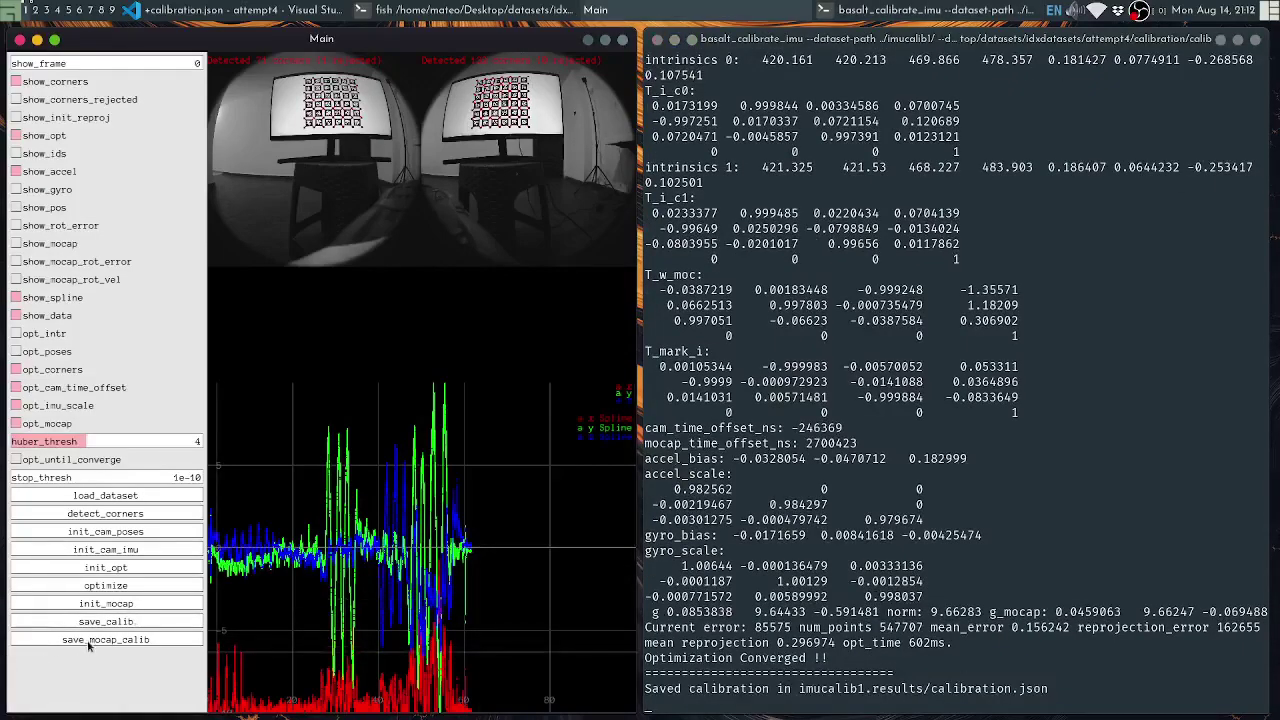
Save the mocap calibration, check the saved file paths in the terminal output, and close the calibration tool
click(87, 640)
triple_click(928, 672)
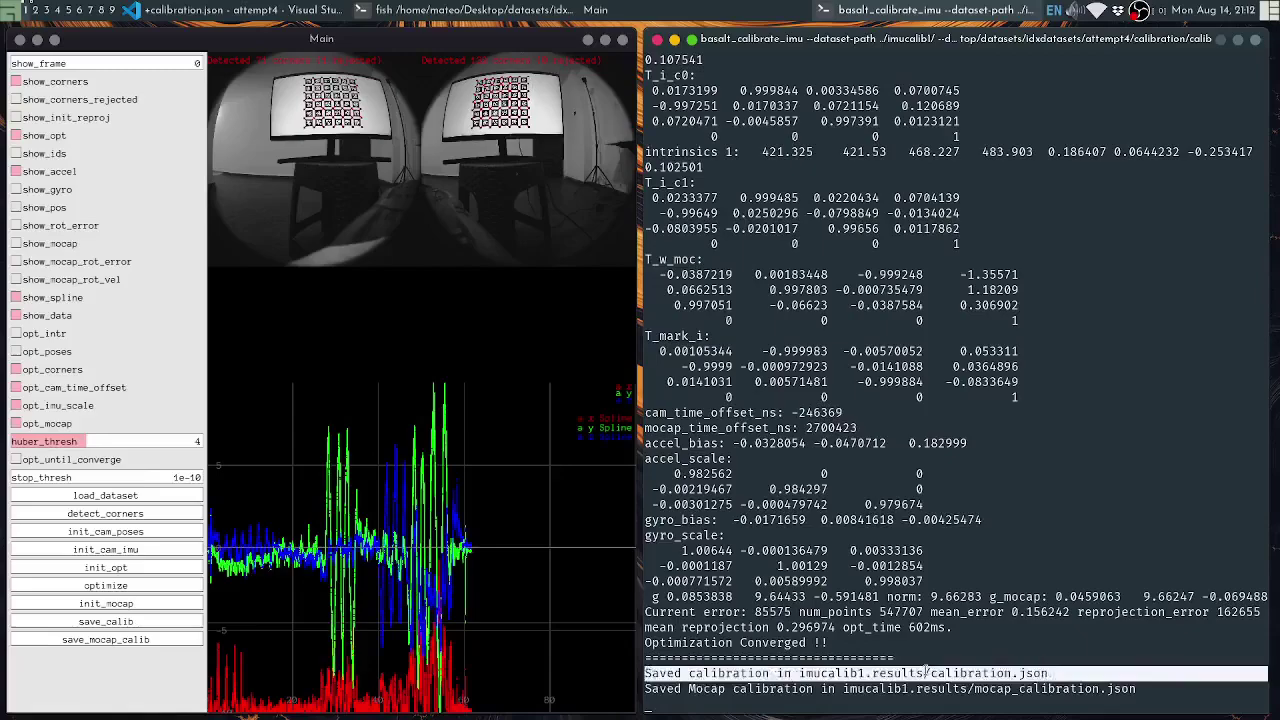
drag(926, 670, 926, 688)
click(926, 670)
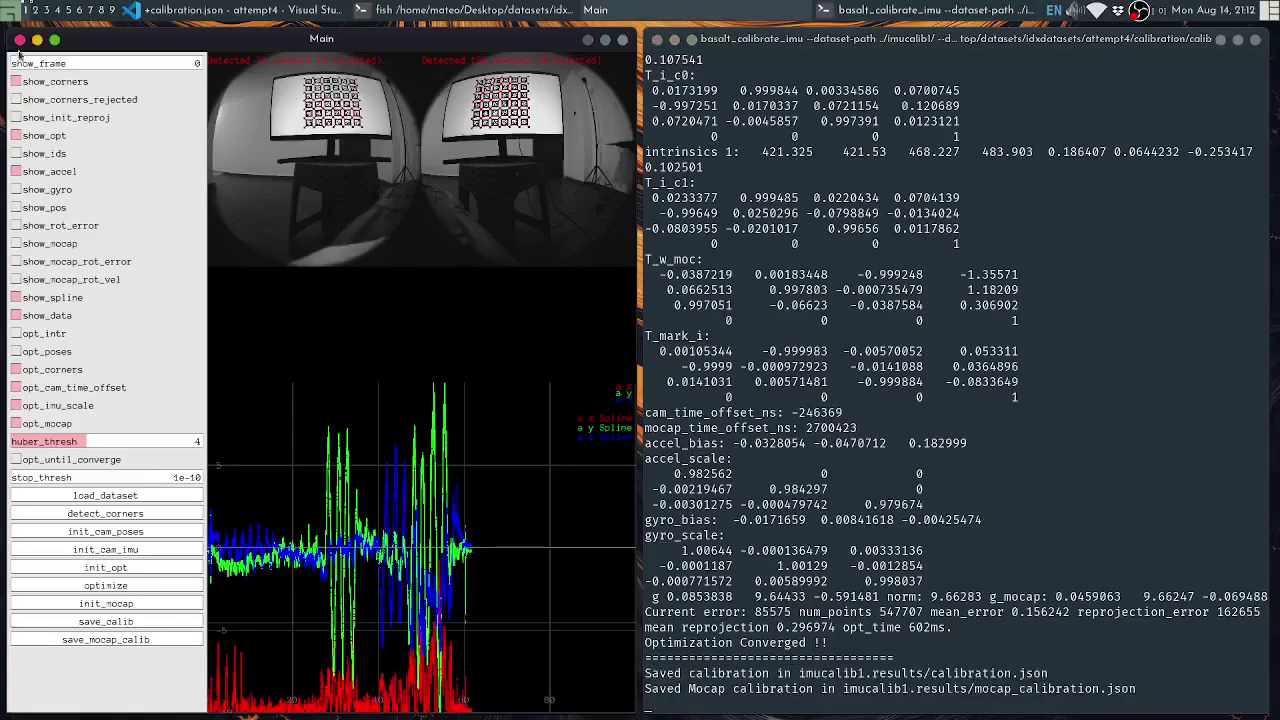
click(19, 40)
Switch to Visual Studio Code and review the T_imu_cam poses and camera intrinsics in calibration.json
click(350, 10)
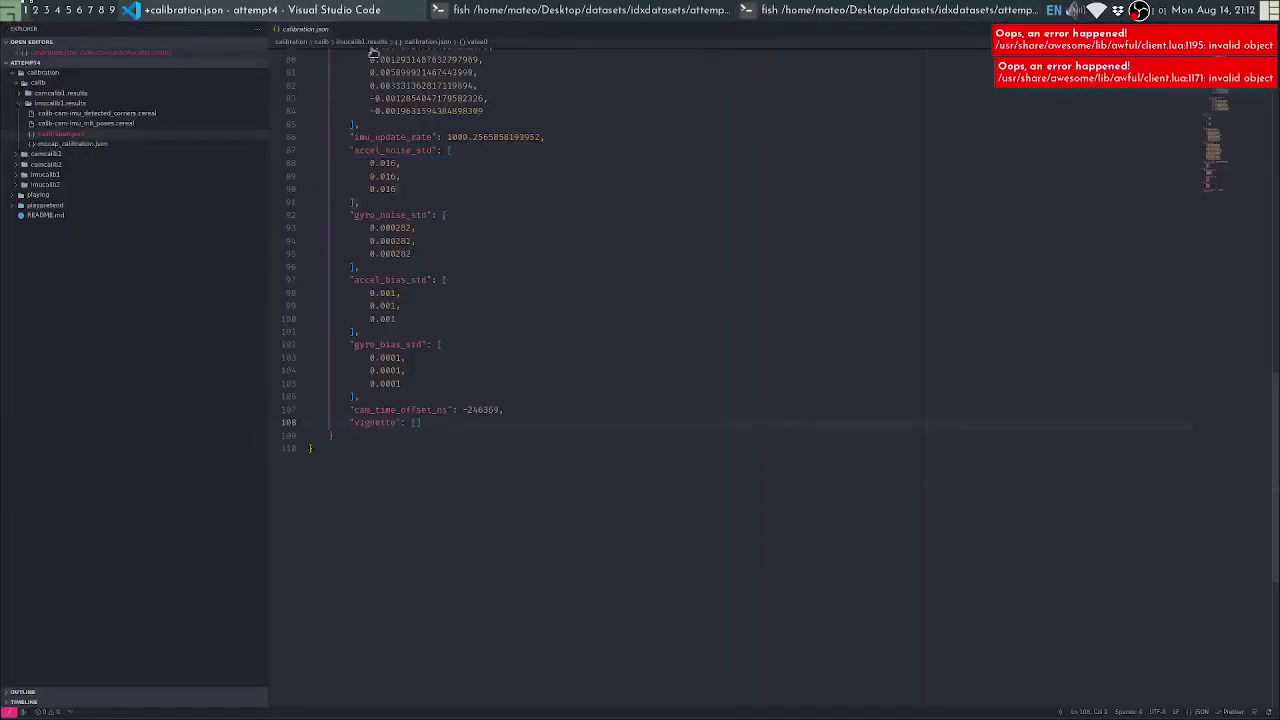
scroll(597, 231, up, 3)
drag(1235, 155, 1235, 103)
scroll(1235, 103, up, 5)
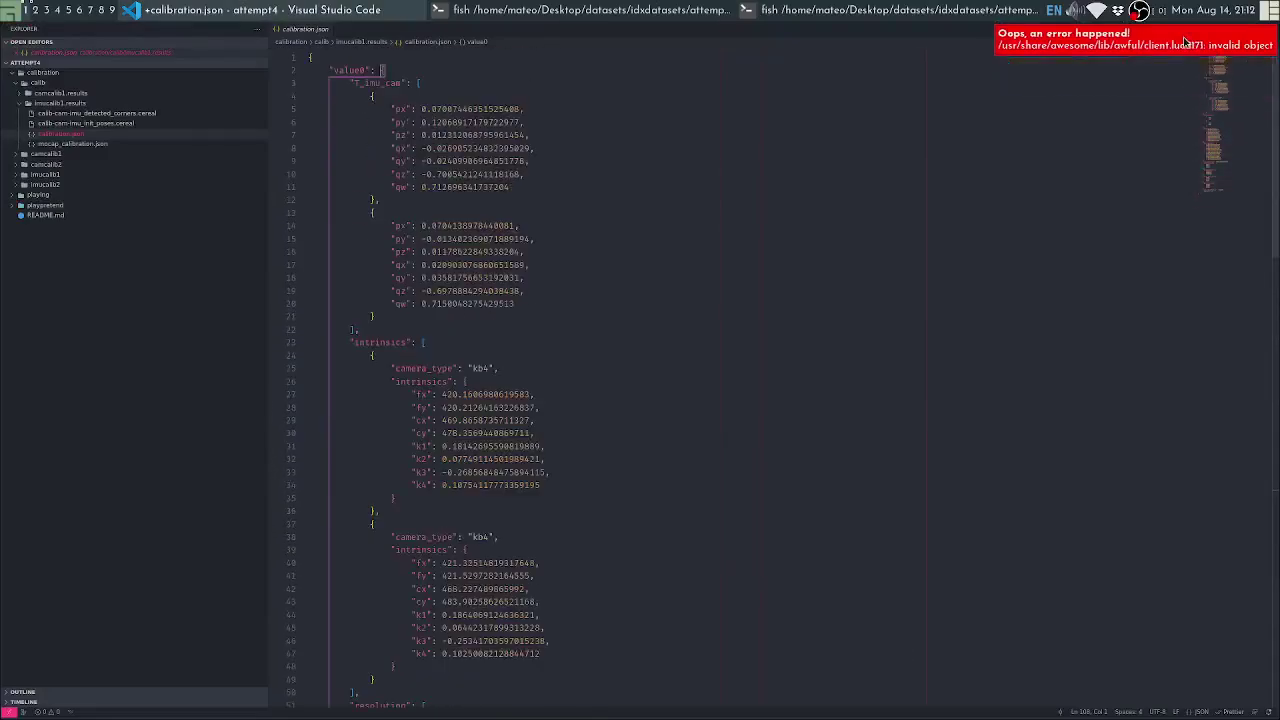
click(479, 122)
scroll(683, 197, down, 5)
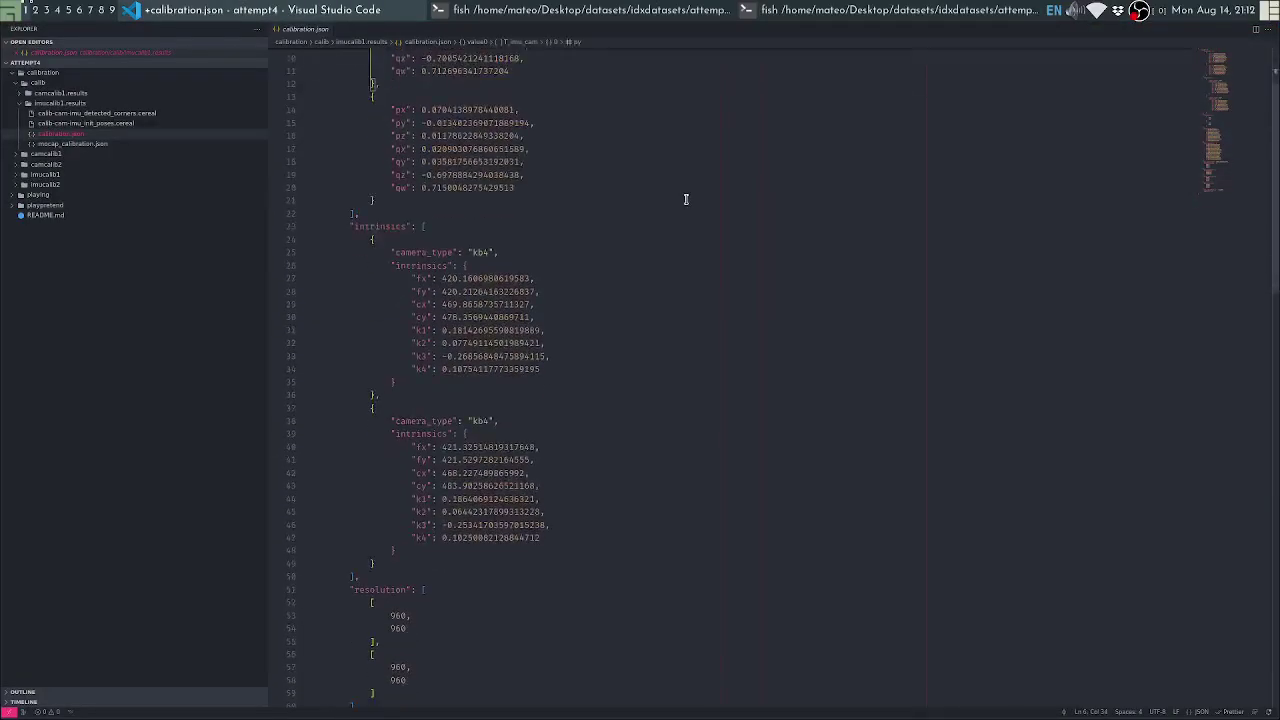
scroll(503, 126, up, 5)
triple_click(491, 114)
drag(491, 114, 512, 291)
scroll(520, 280, down, 3)
scroll(523, 272, down, 10)
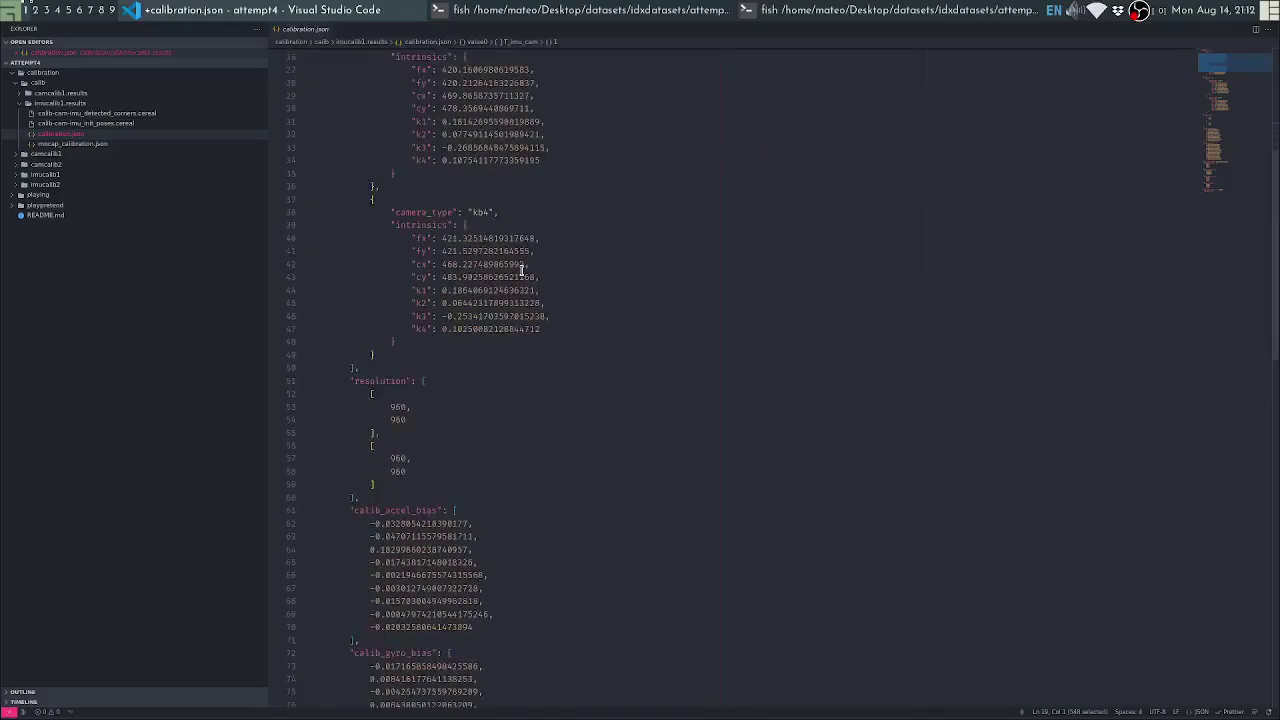
Highlight the values after the first three entries in calib_accel_bias and calib_gyro_bias
click(400, 332)
triple_click(400, 332)
drag(400, 332, 411, 382)
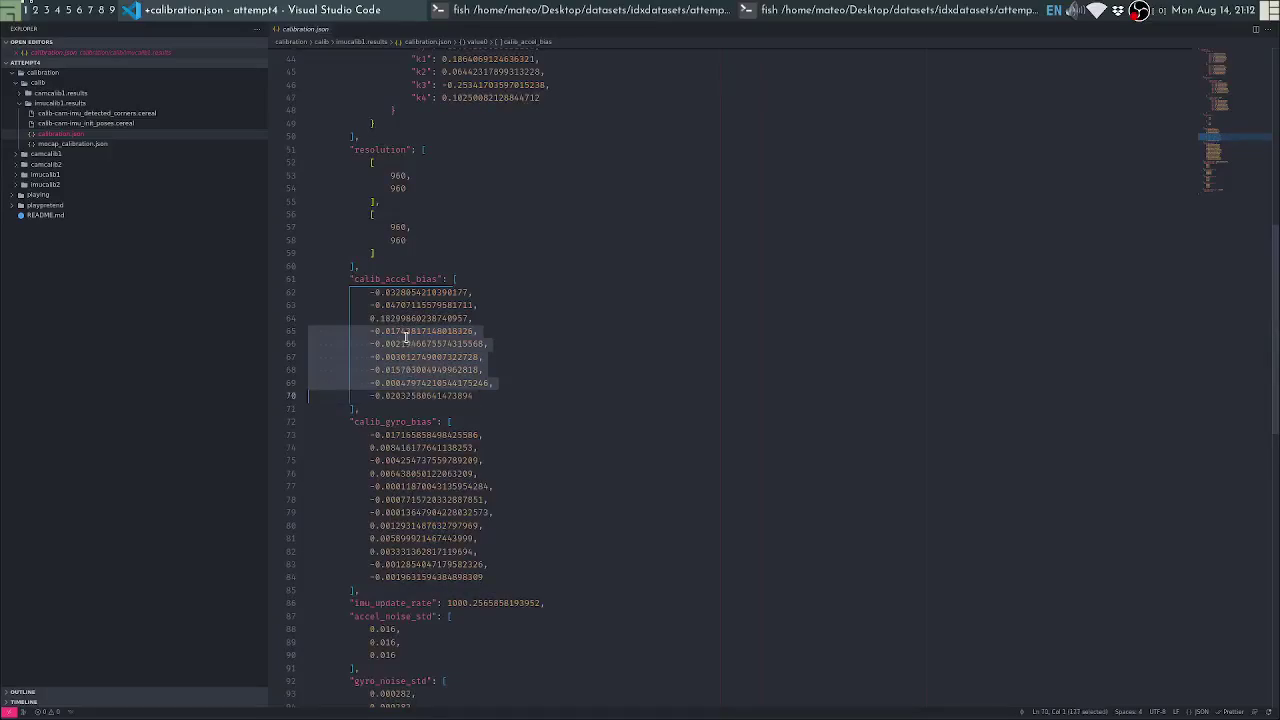
triple_click(406, 336)
drag(406, 336, 414, 392)
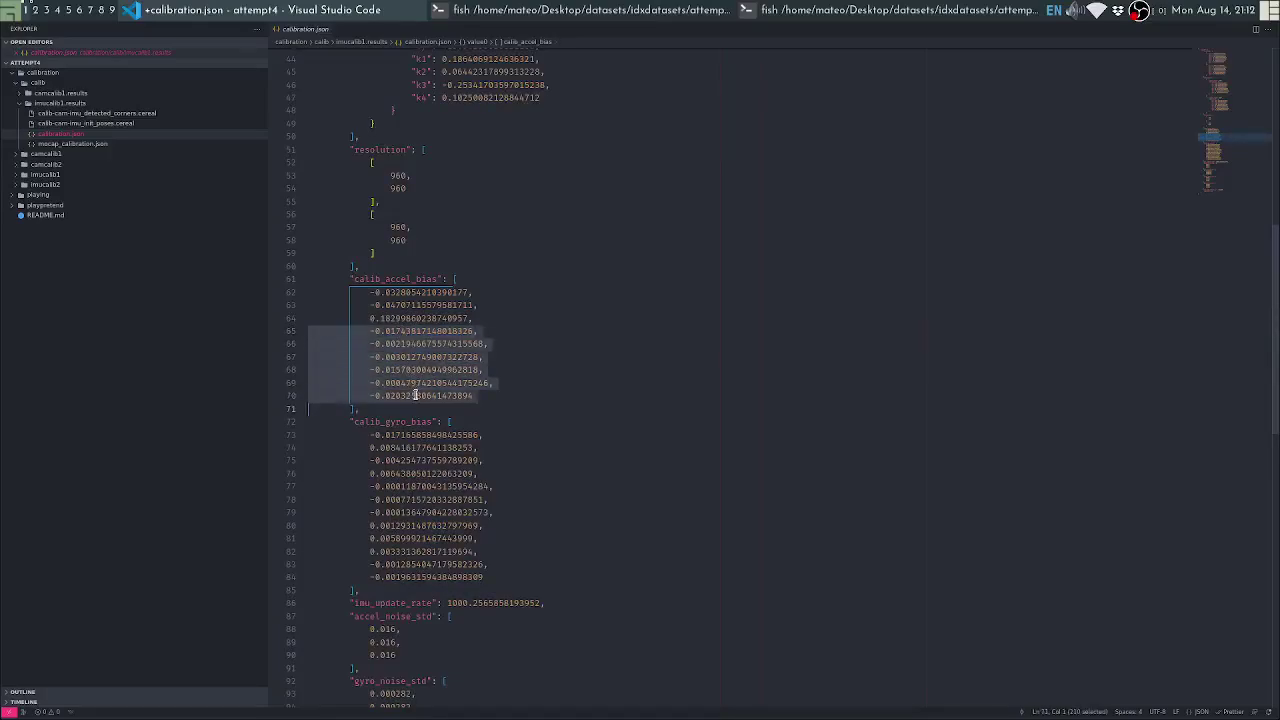
triple_click(400, 473)
drag(400, 473, 446, 572)
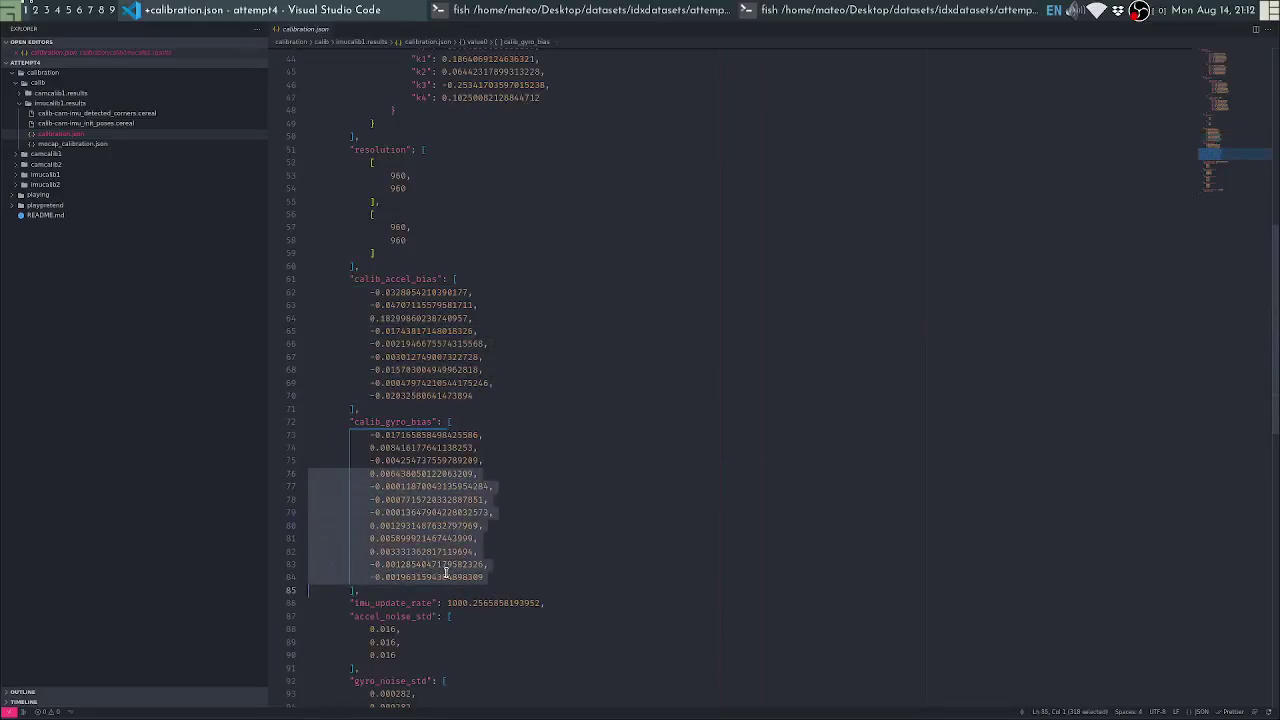
Highlight the cam_time_offset_ns value near the end of calibration.json
scroll(614, 478, down, 5)
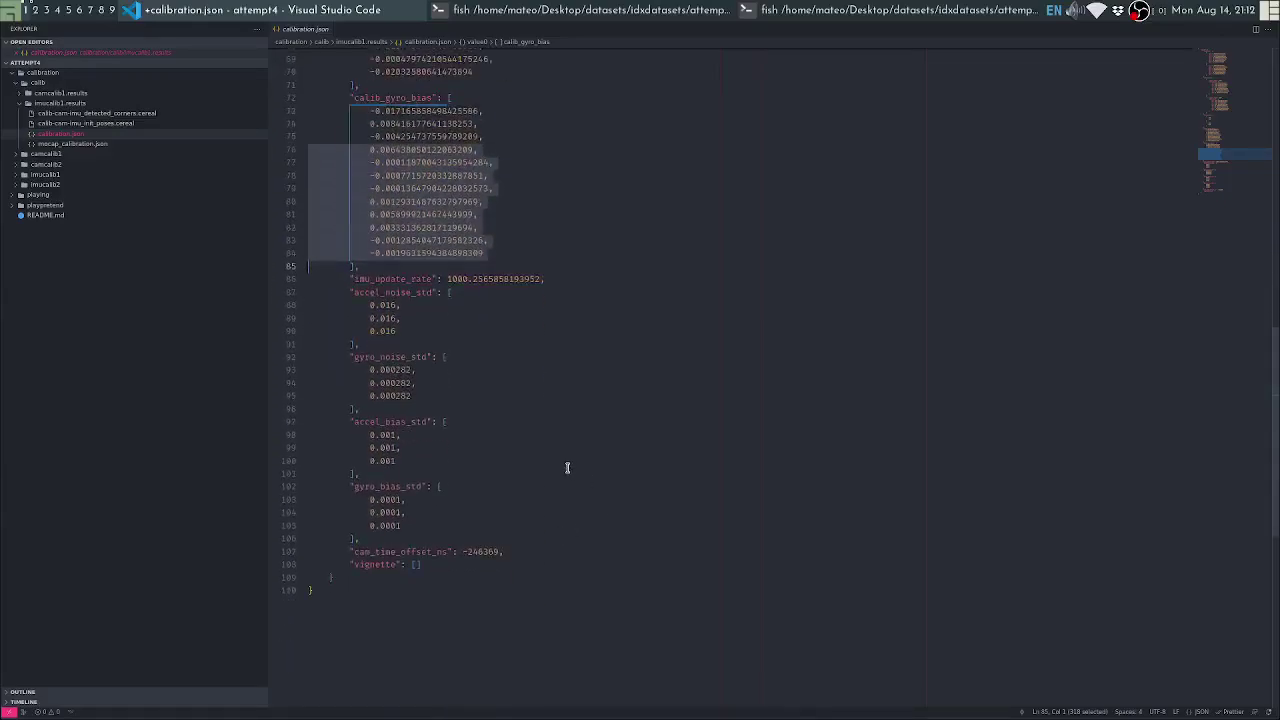
drag(462, 552, 500, 552)
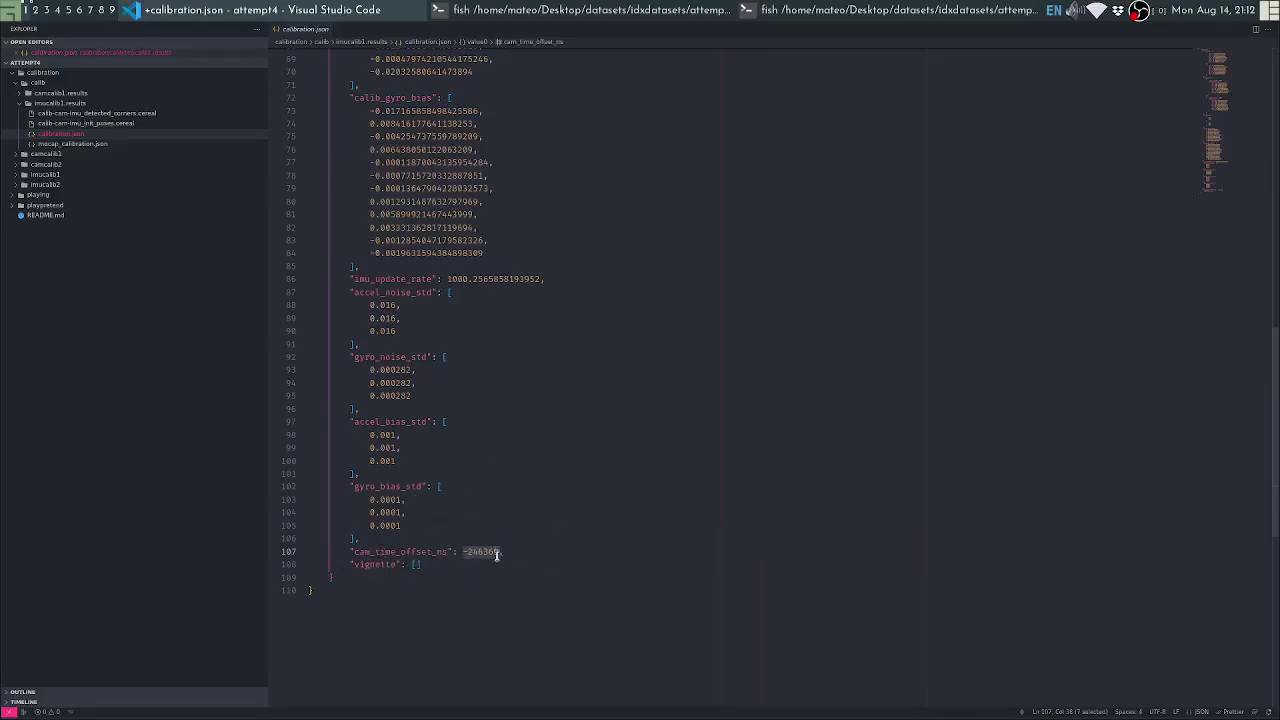
key(Left)
drag(462, 552, 502, 552)
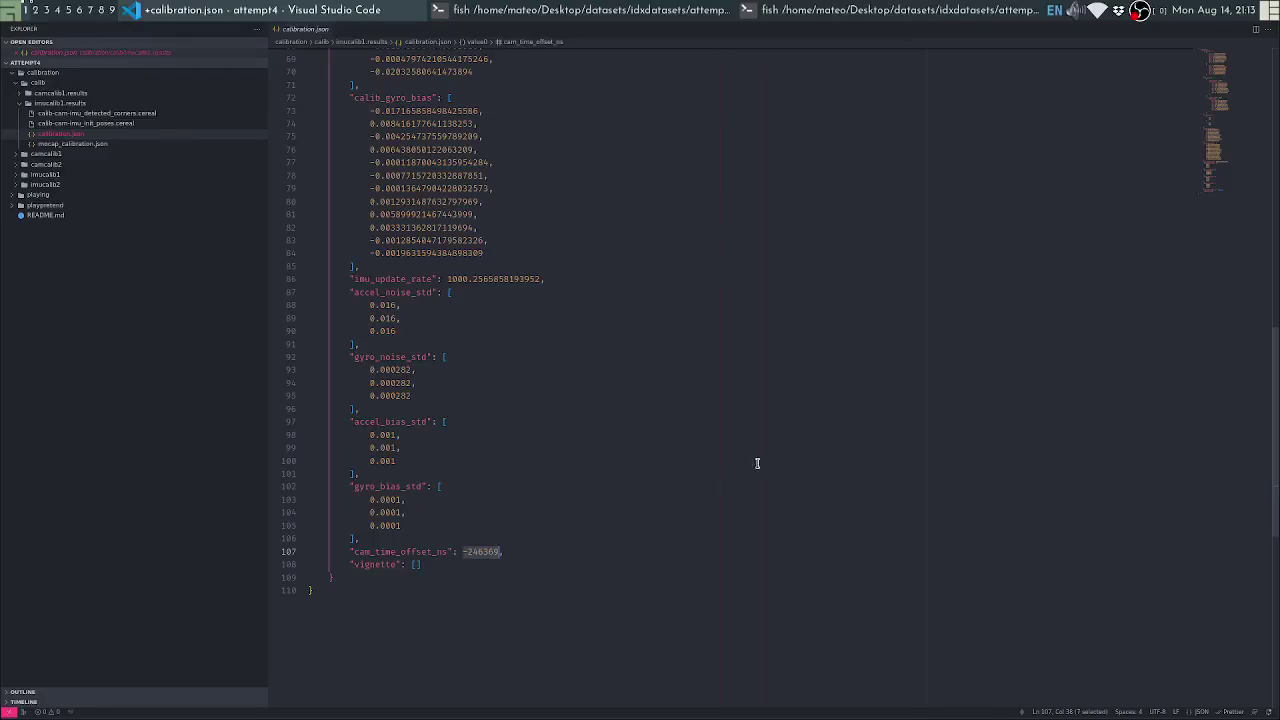
Open mocap_calibration.json from imucalib1.results and highlight the T_mocap_world transform and the word "world" in its name
click(131, 142)
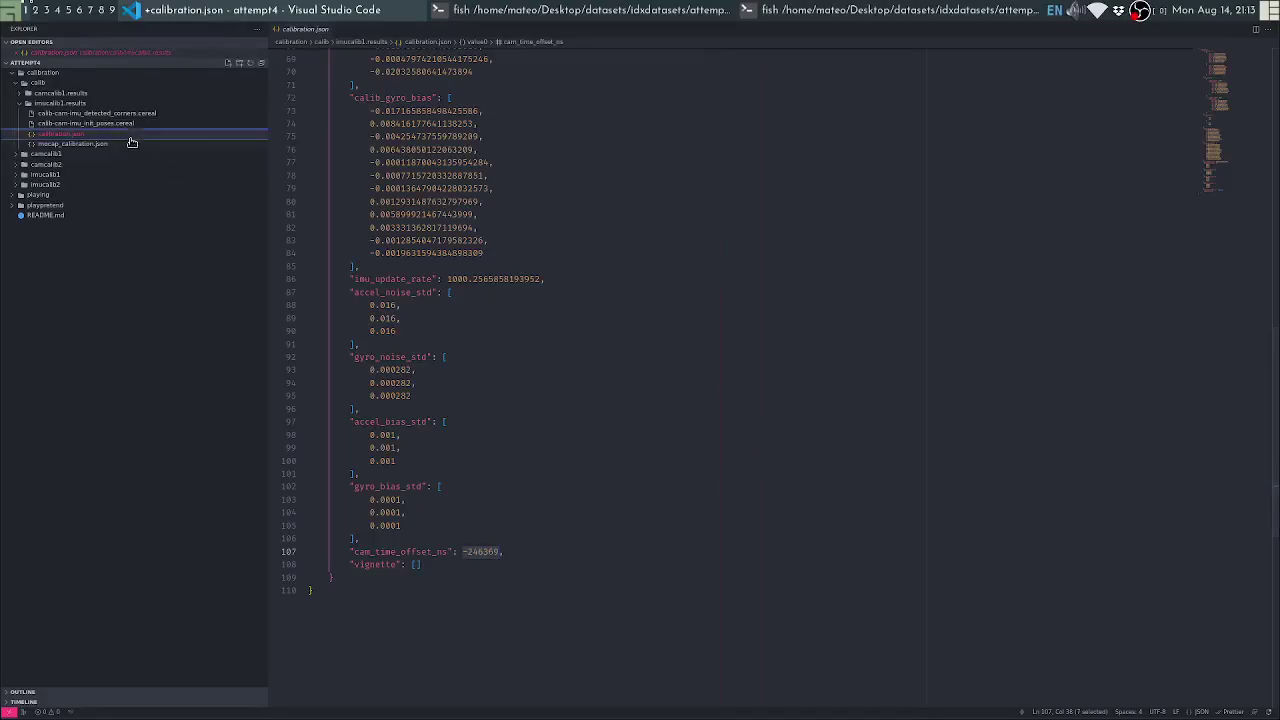
click(131, 142)
click(380, 86)
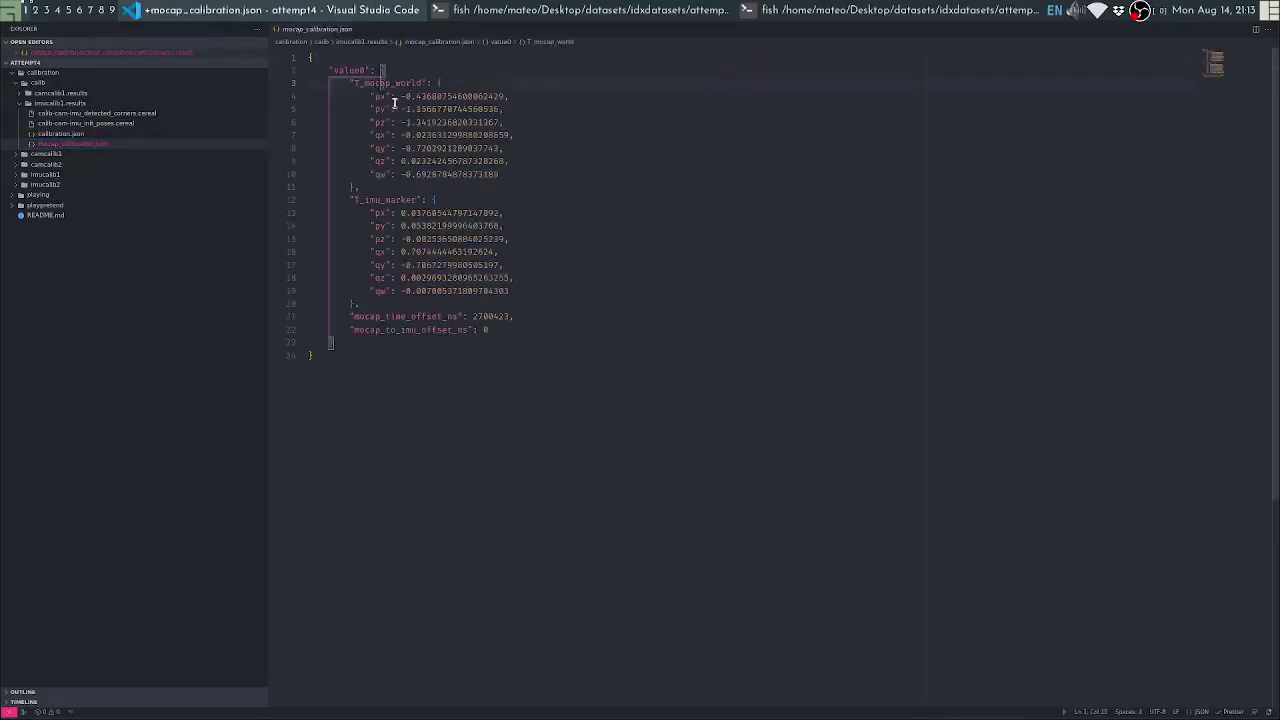
triple_click(394, 100)
drag(394, 100, 457, 174)
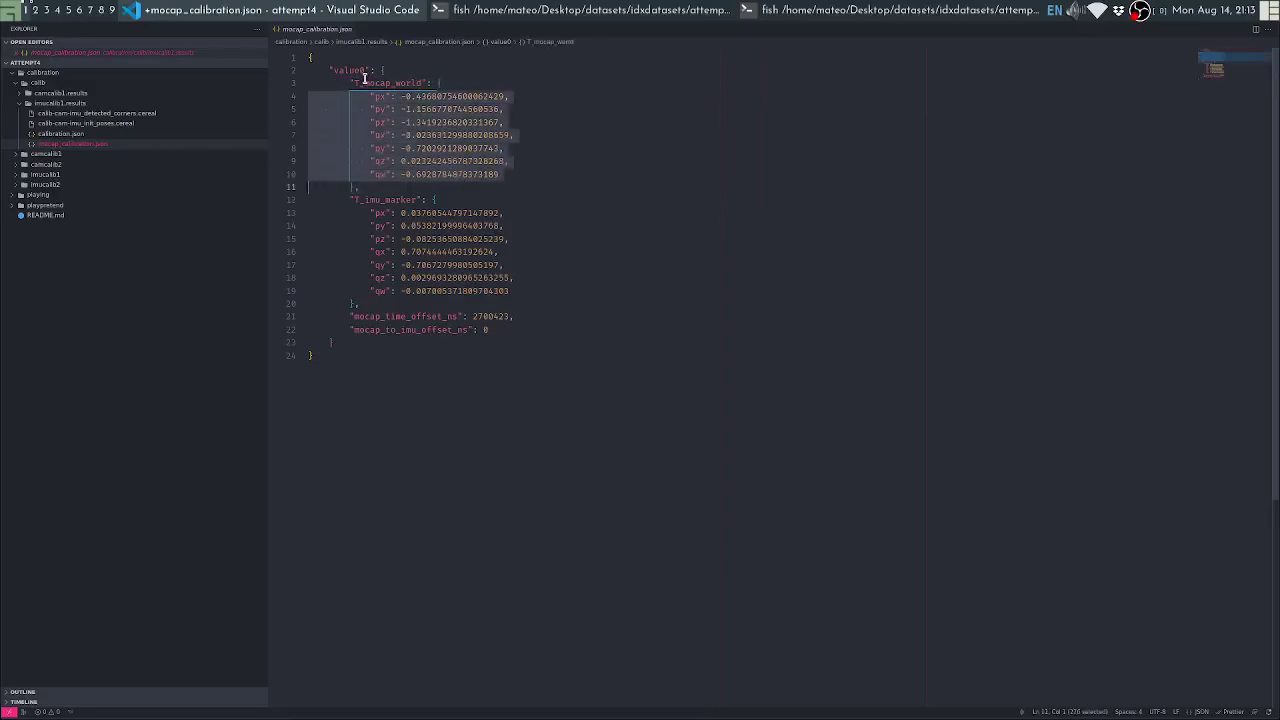
drag(394, 84, 420, 86)
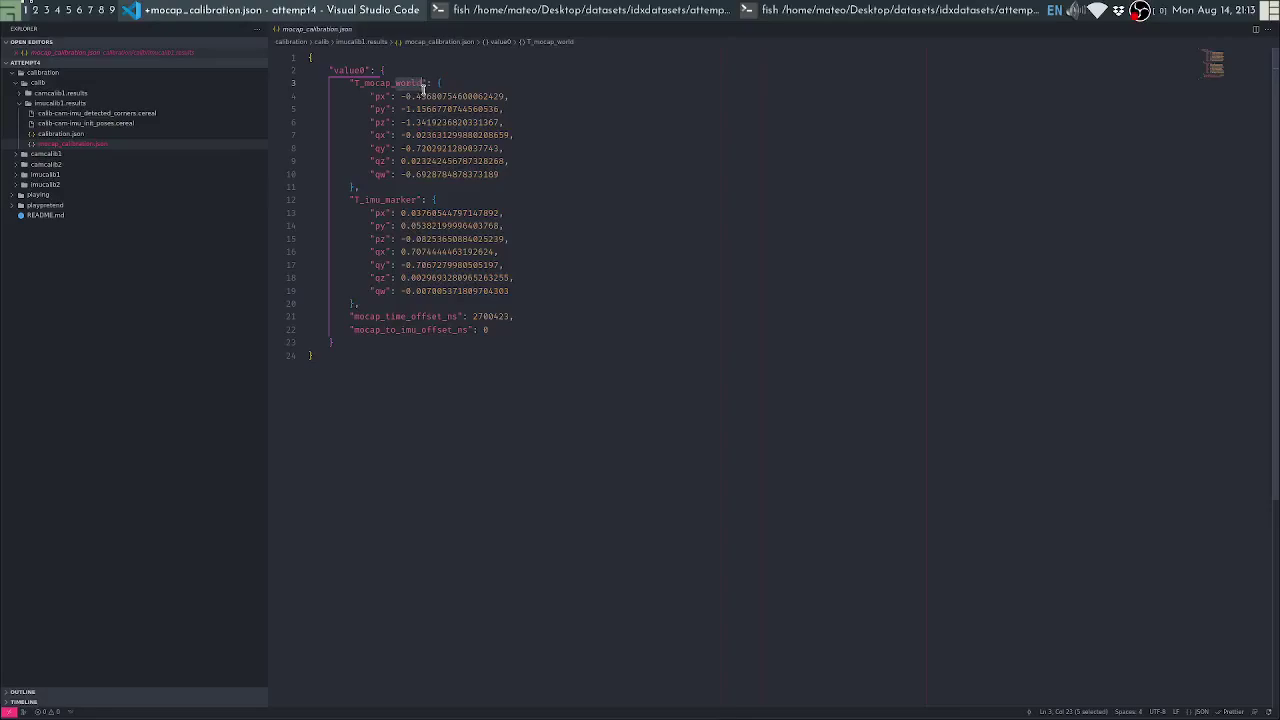
Compare the T_imu_marker and T_mocap_world names by highlighting their "imu" and "mocap" parts
drag(369, 200, 380, 201)
click(381, 203)
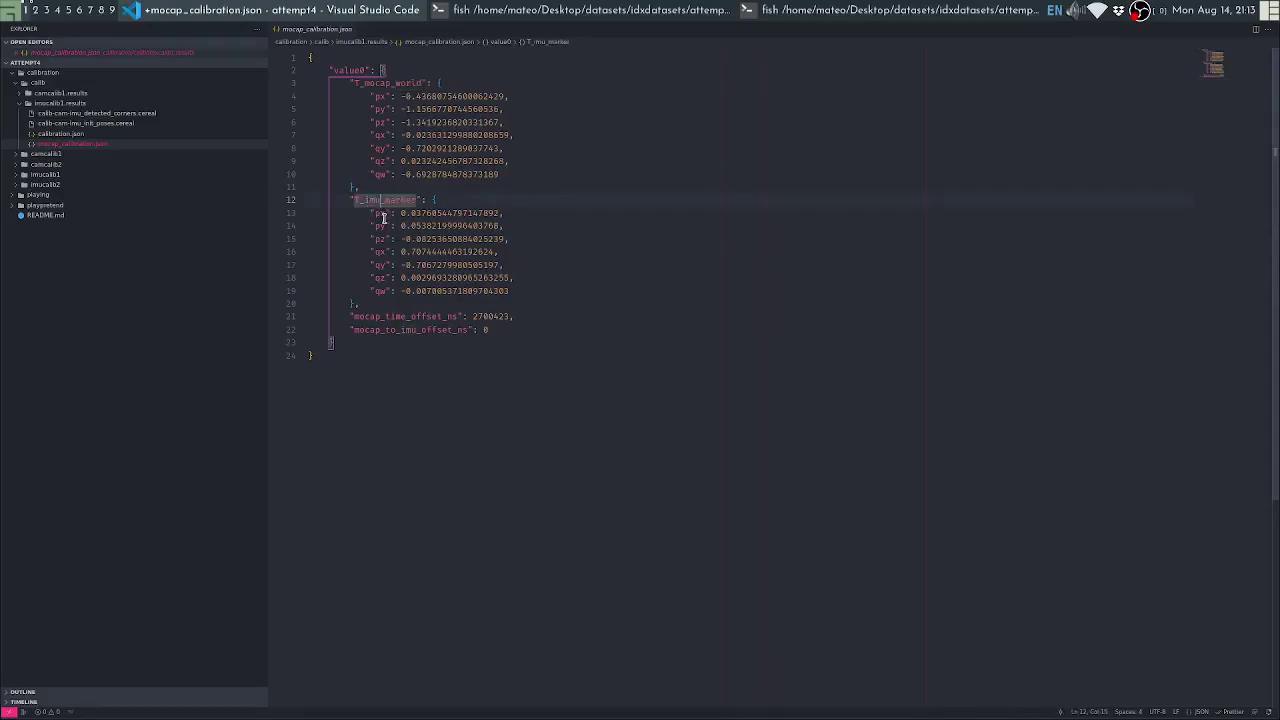
mouse_move(386, 201)
mouse_down()
mouse_move(416, 200)
mouse_move(382, 200)
mouse_up()
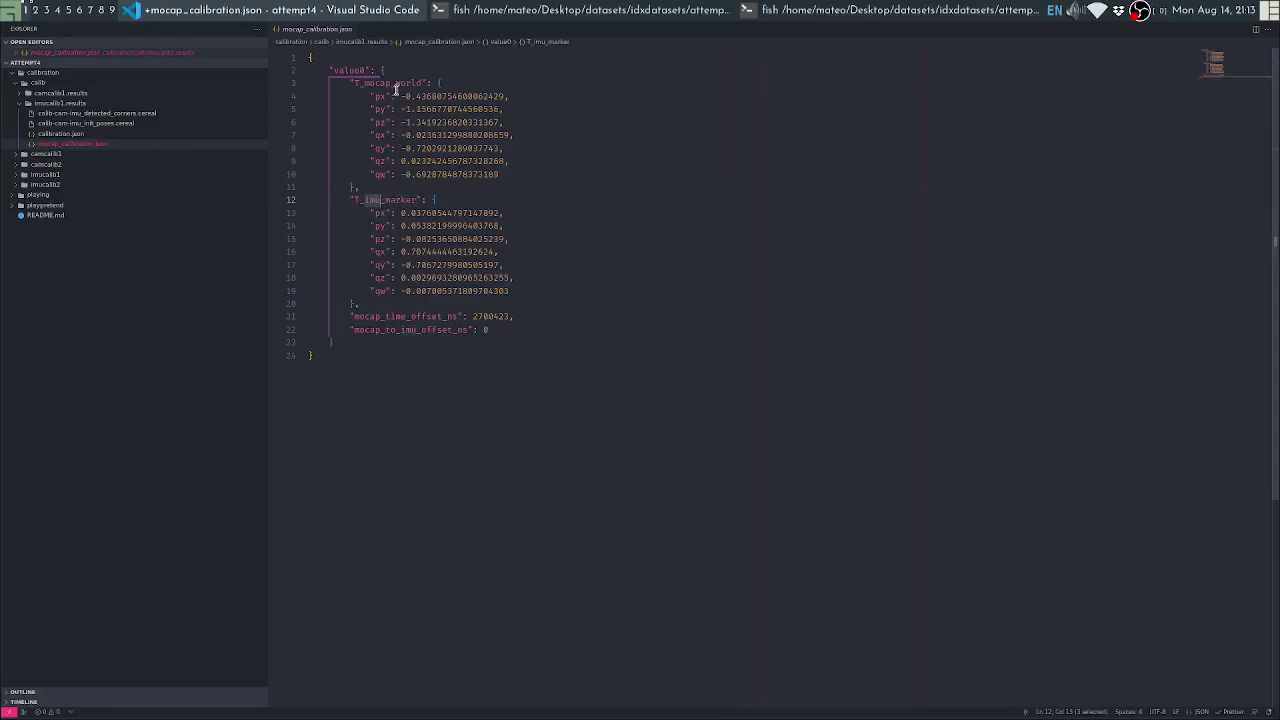
mouse_move(397, 84)
mouse_down()
mouse_move(424, 84)
mouse_move(391, 84)
mouse_up()
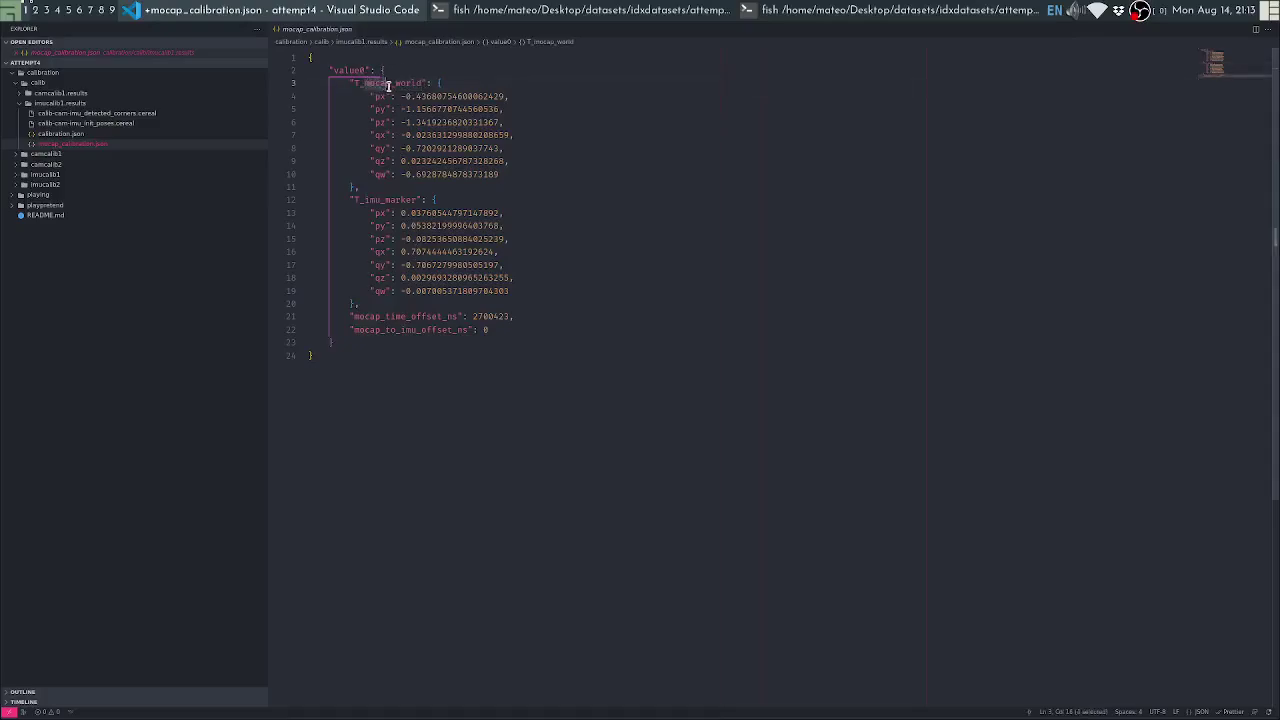
mouse_move(386, 201)
mouse_down()
mouse_move(416, 200)
mouse_move(382, 200)
mouse_up()
Highlight the mocap_time_offset_ns key, its value and its whole line in mocap_calibration.json
double_click(392, 316)
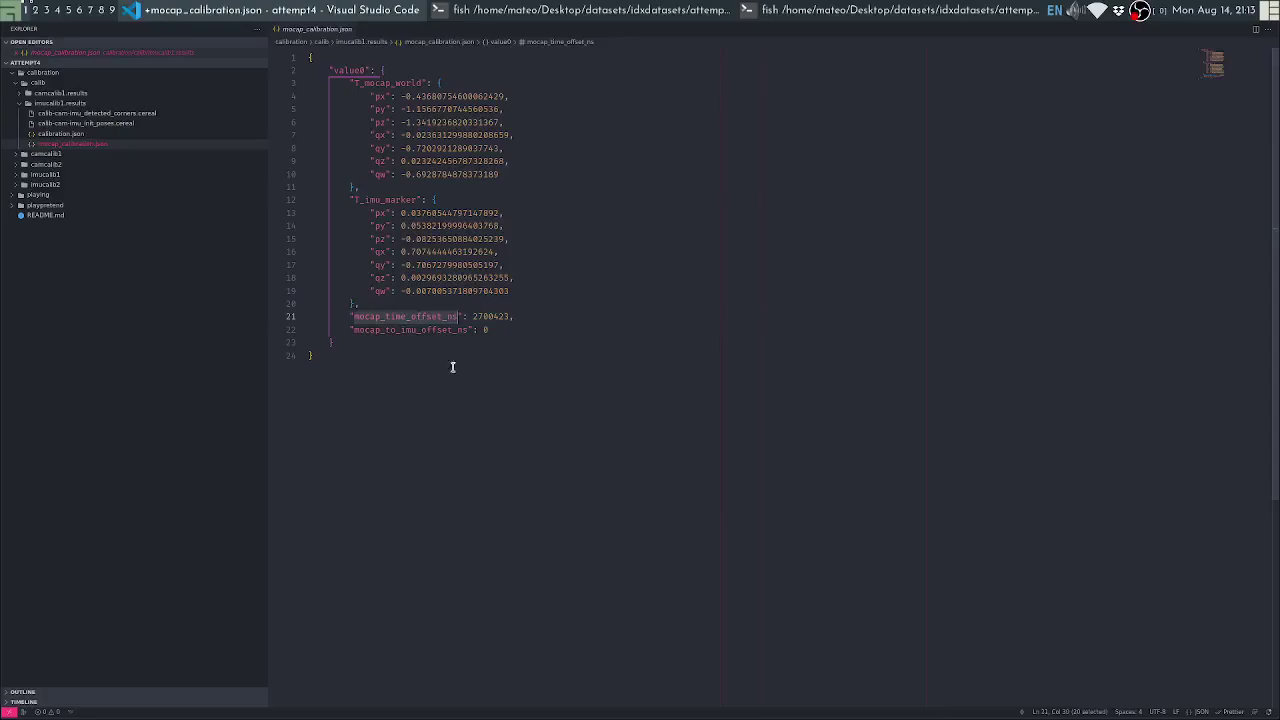
double_click(475, 317)
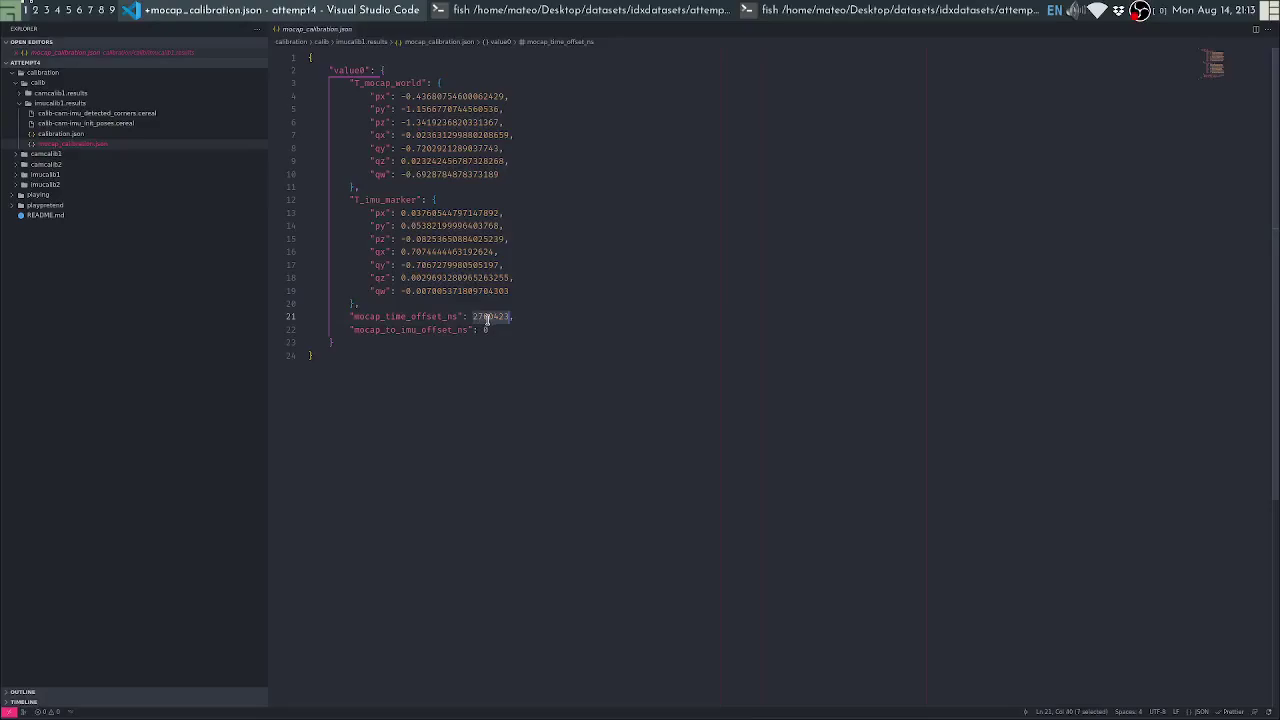
double_click(486, 319)
triple_click(437, 319)
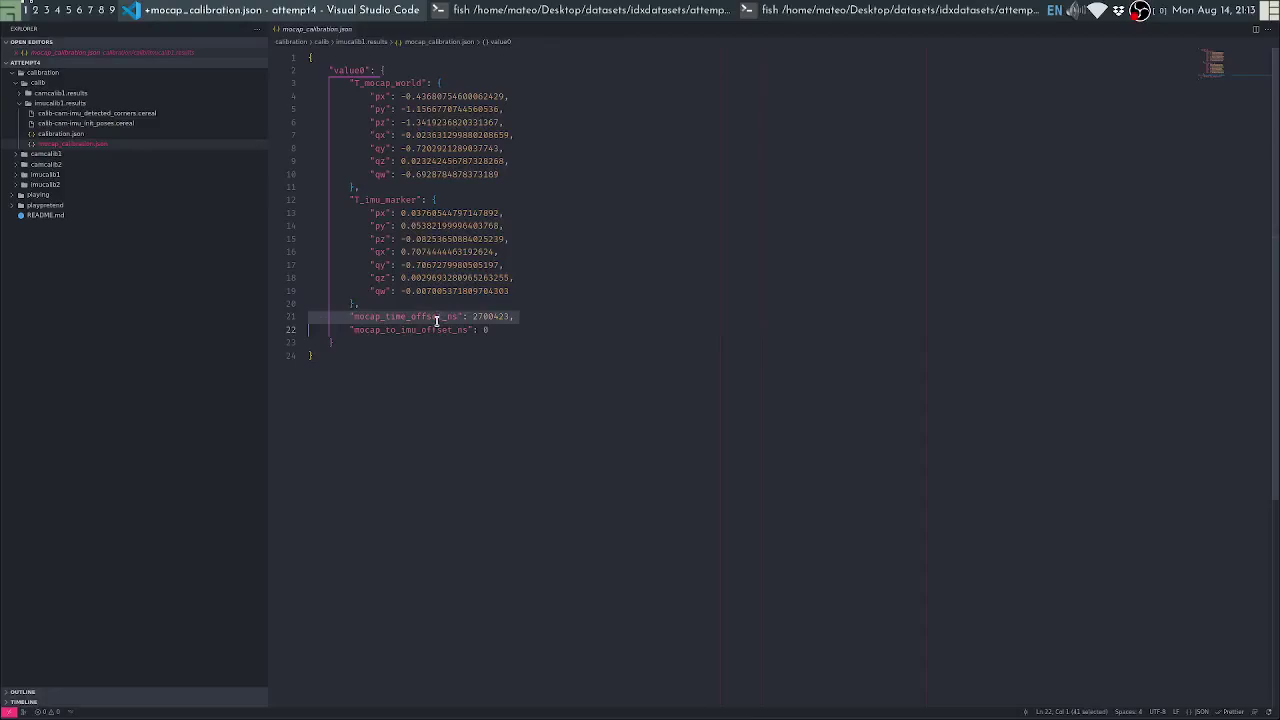
double_click(437, 319)
triple_click(437, 319)
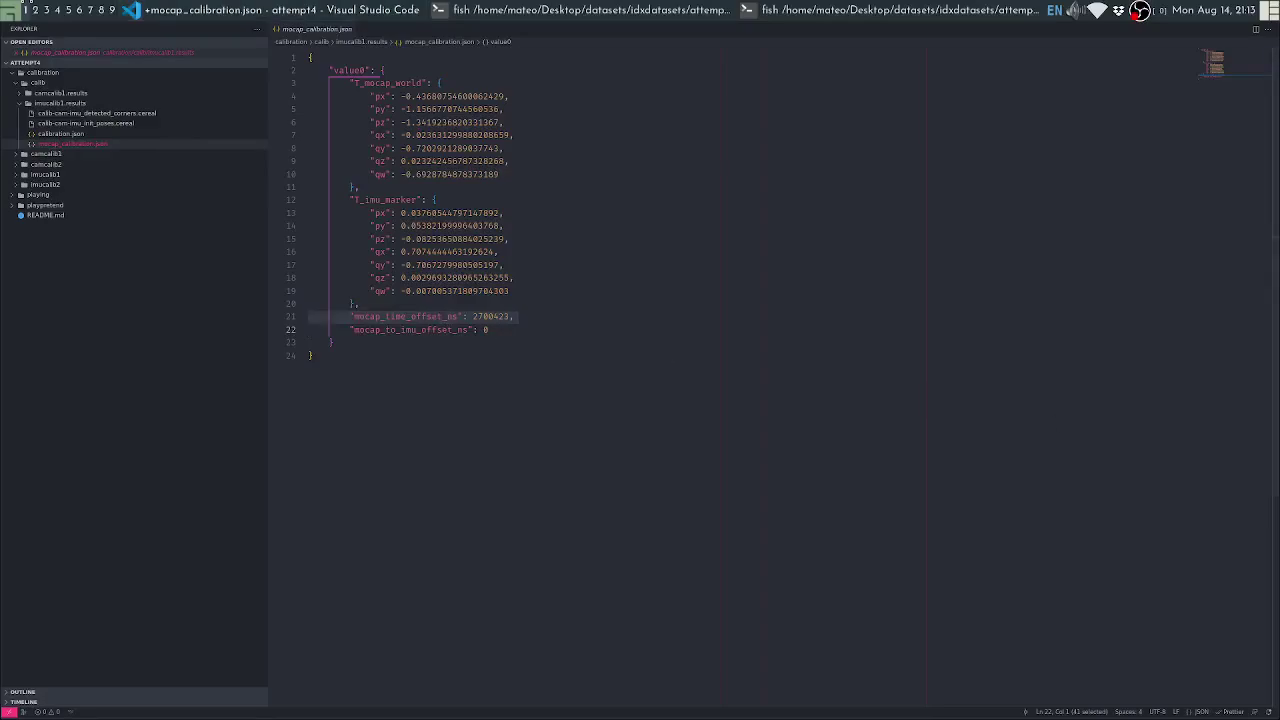
Reopen calibration.json, look through it from beginning to end, and collapse the imucalib1.results and calib folders
click(1070, 417)
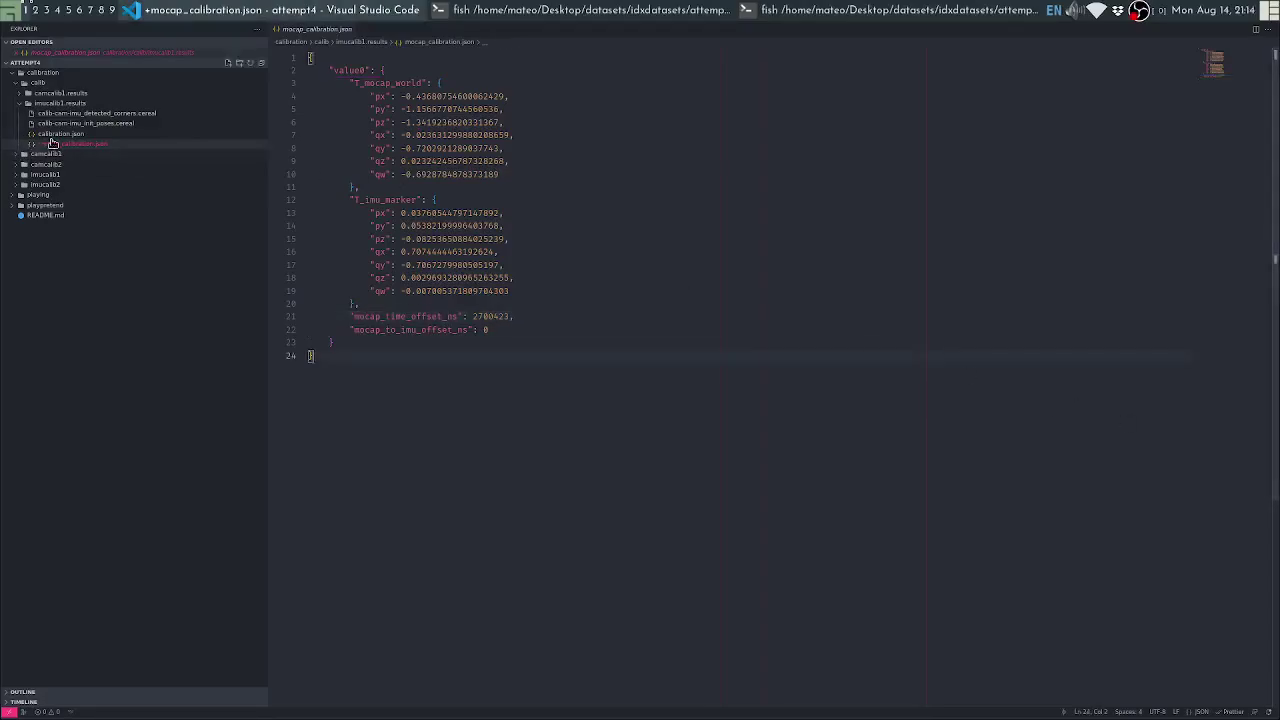
click(50, 143)
click(53, 135)
click(531, 151)
drag(1237, 200, 1212, 97)
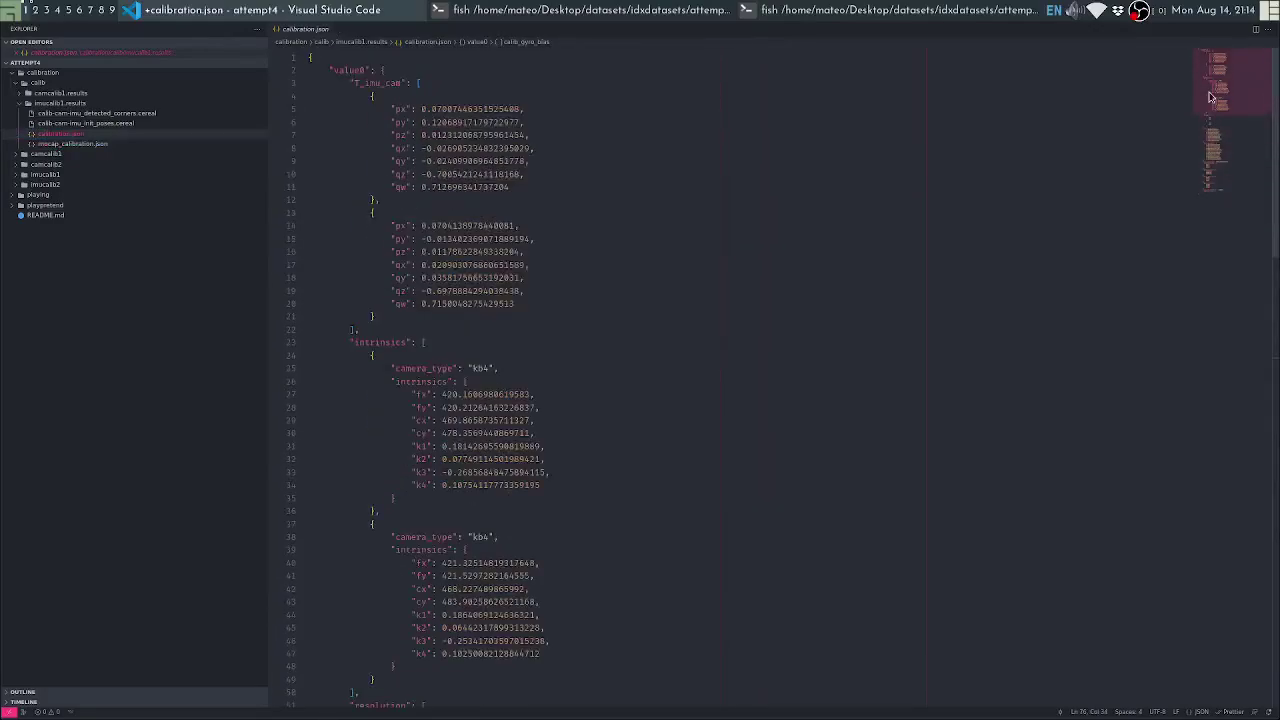
drag(417, 83, 626, 712)
click(624, 509)
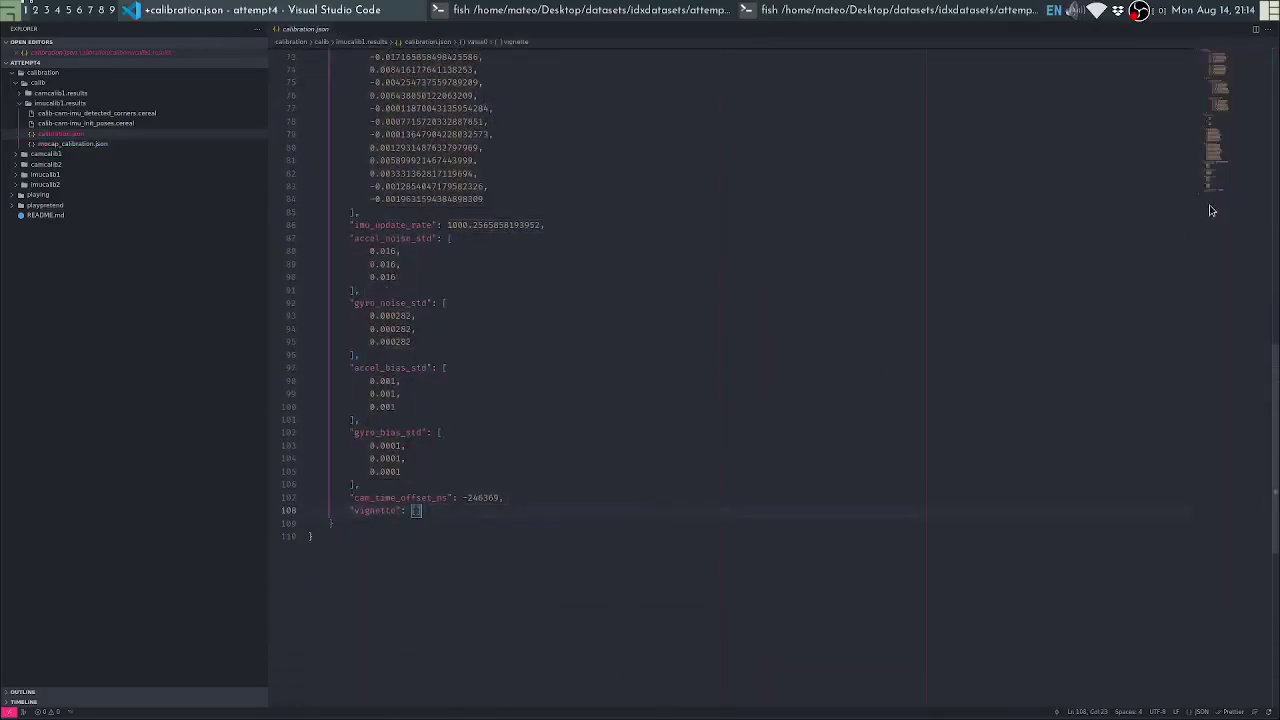
drag(1211, 206, 1186, 72)
click(640, 160)
click(88, 103)
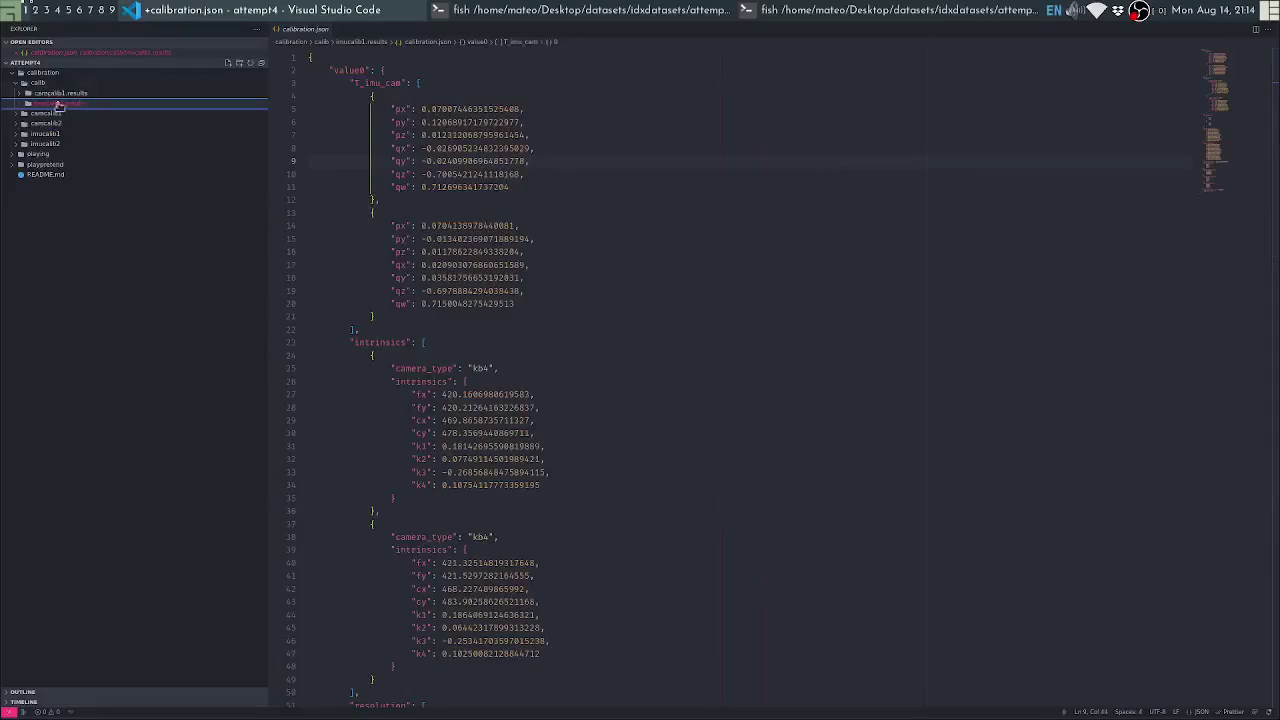
click(46, 84)
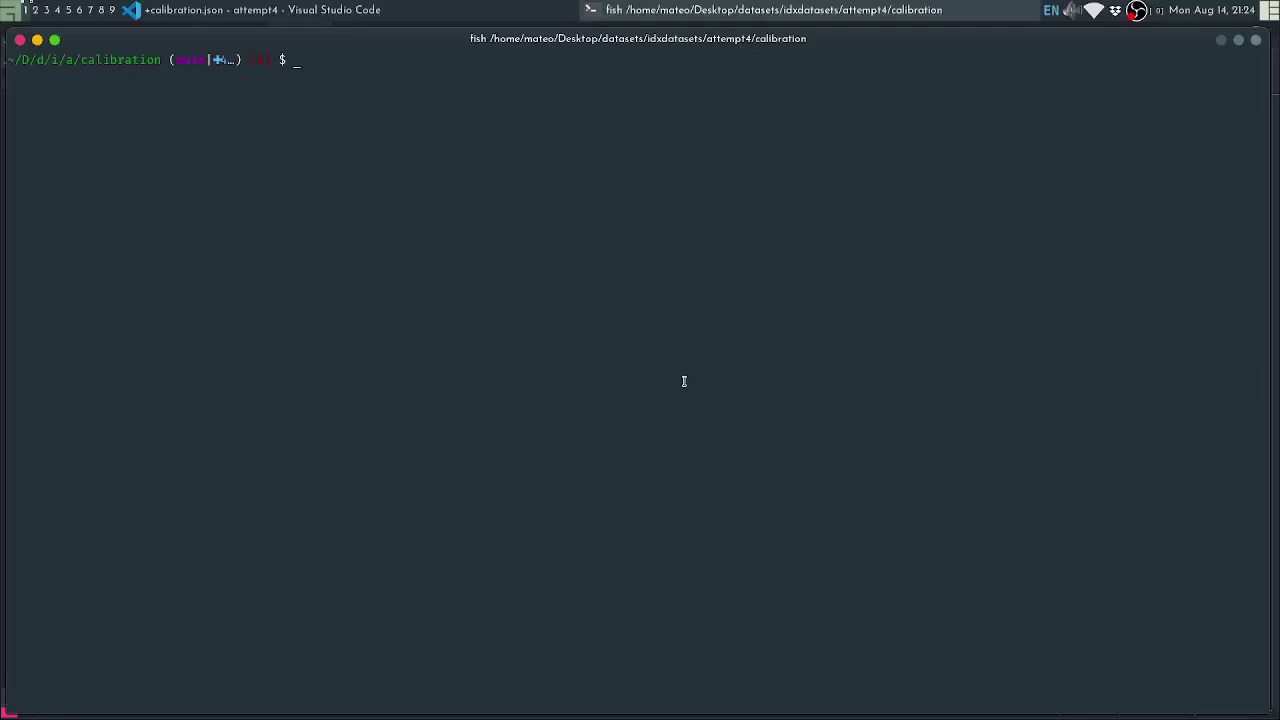
List the contents of the calibration directory in the terminal
text(ls)
key(Return)
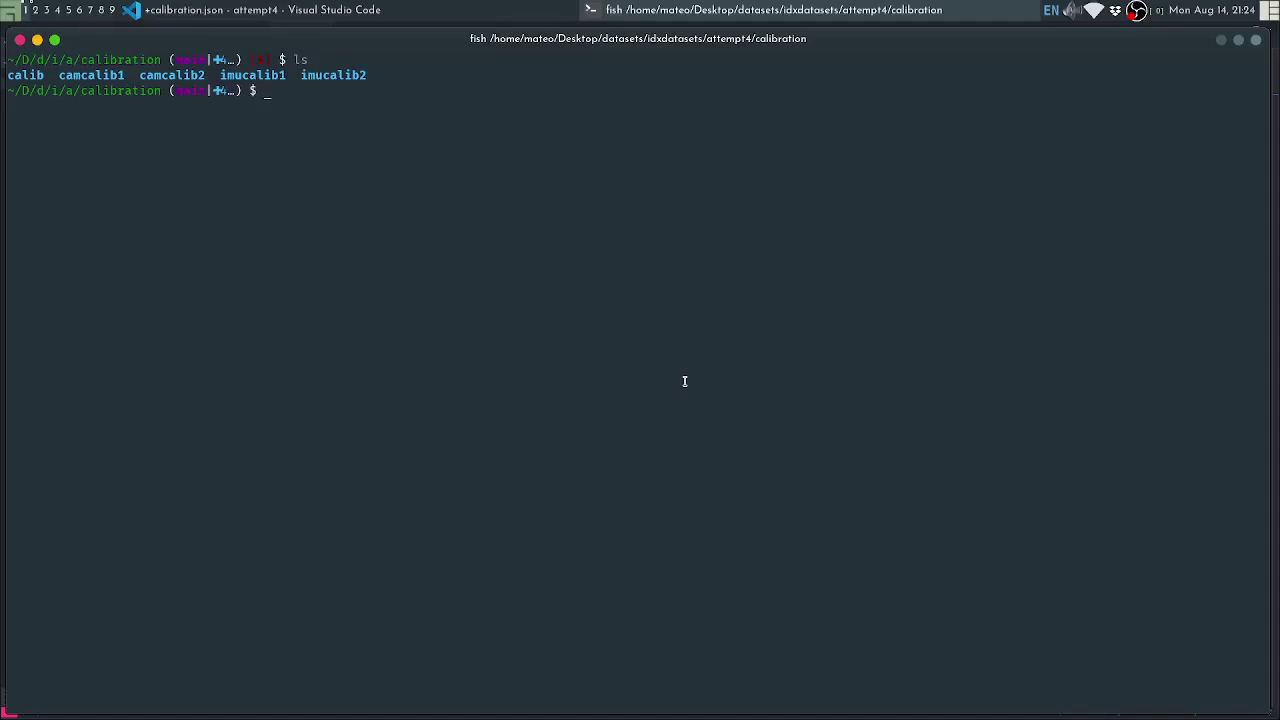
text($)
key(Right)
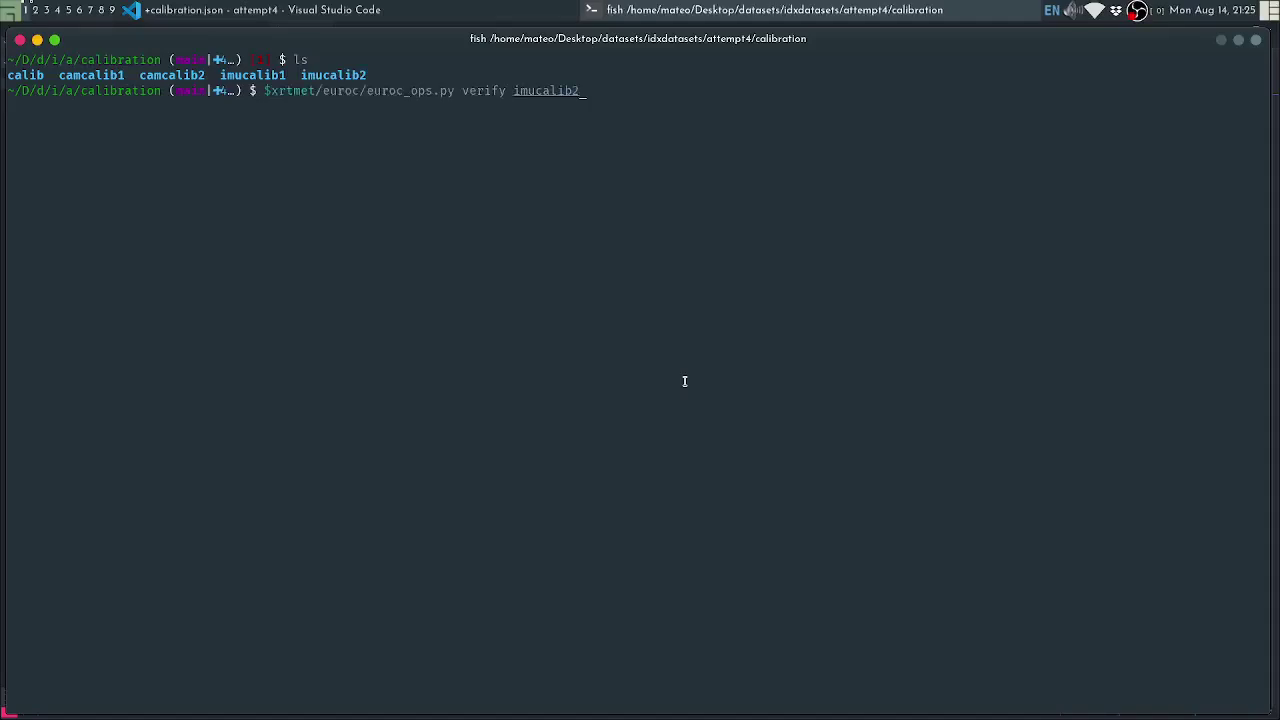
key(ctrl+c)
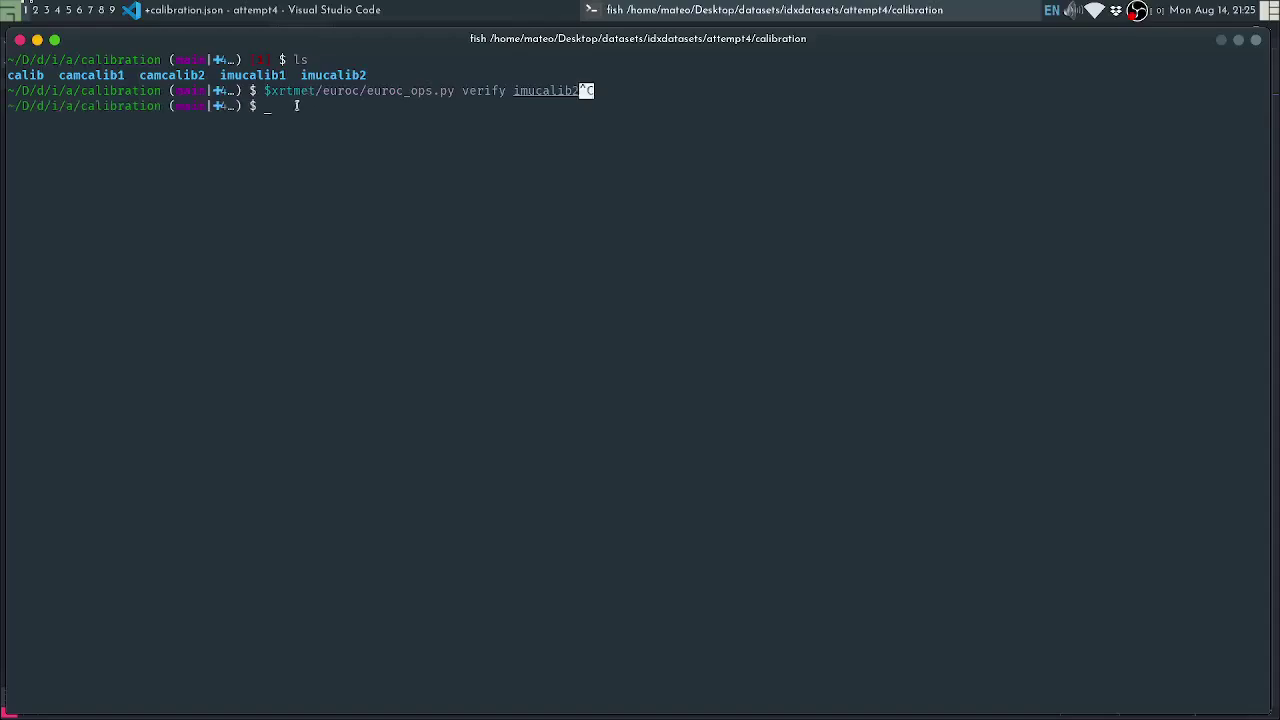
Switch to Firefox, open the xrtslam-metrics GitLab repository in a new tab, and view its file list
key(super+2)
key(ctrl+t)
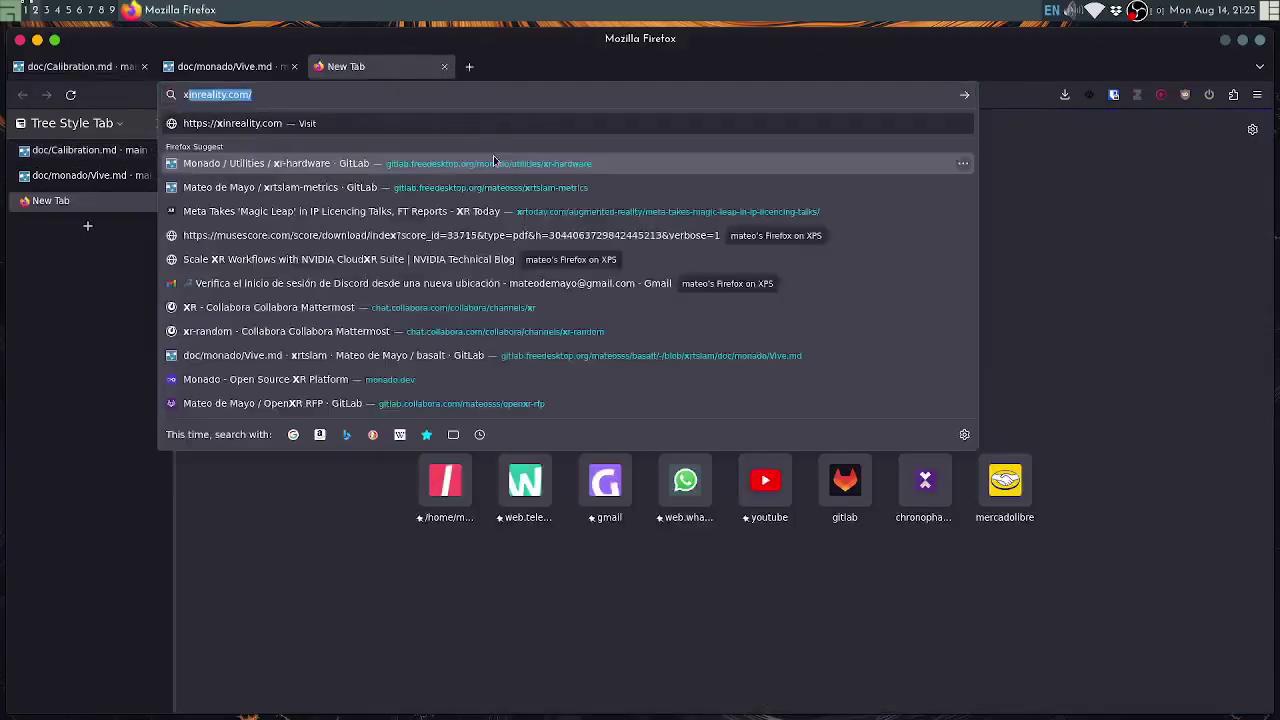
text(xrtslam-metri)
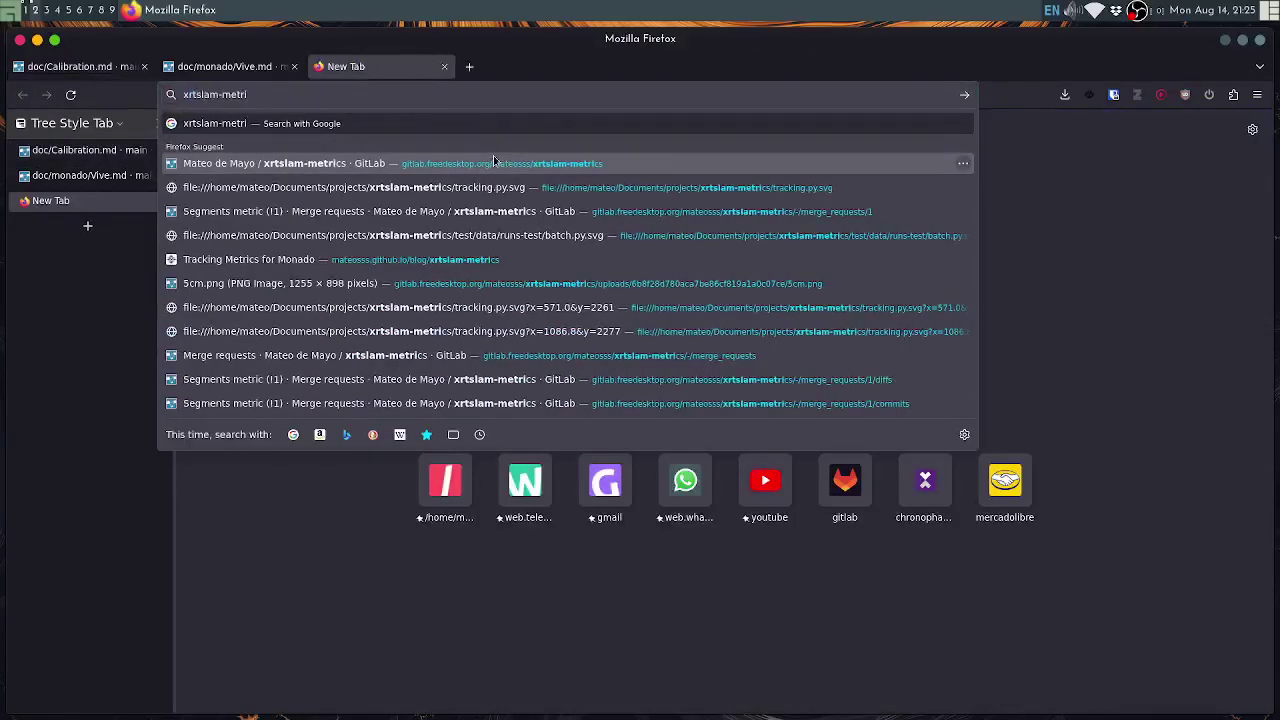
click(493, 163)
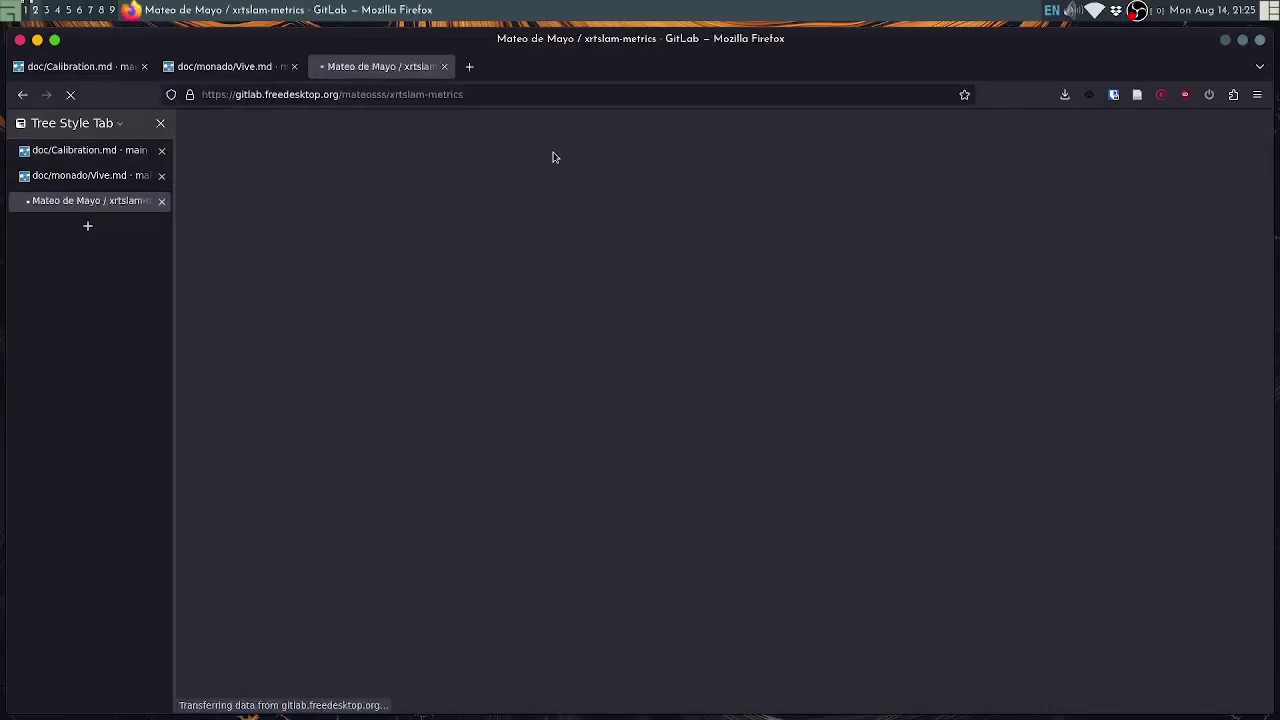
scroll(370, 496, down, 5)
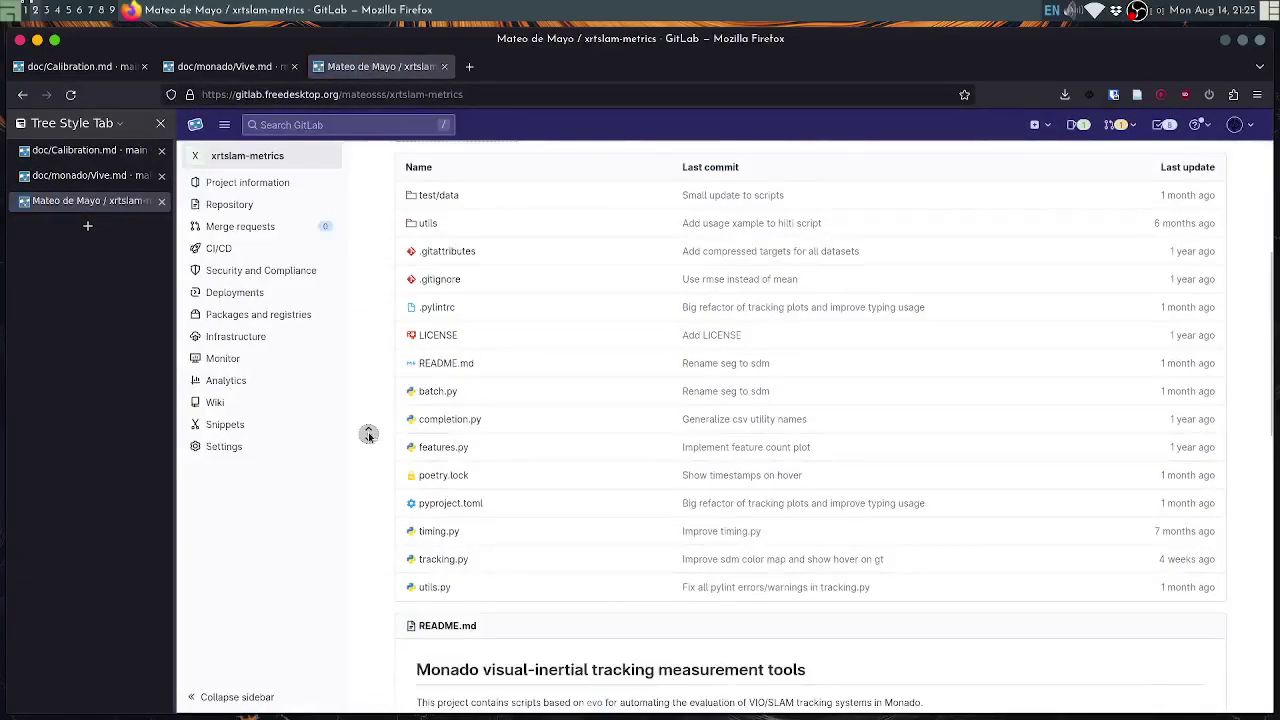
Look over the xrtslam-metrics repository's file list and the beginning of its README
scroll(366, 391, up, 1)
scroll(366, 543, down, 7)
scroll(367, 359, up, 4)
scroll(370, 400, up, 2)
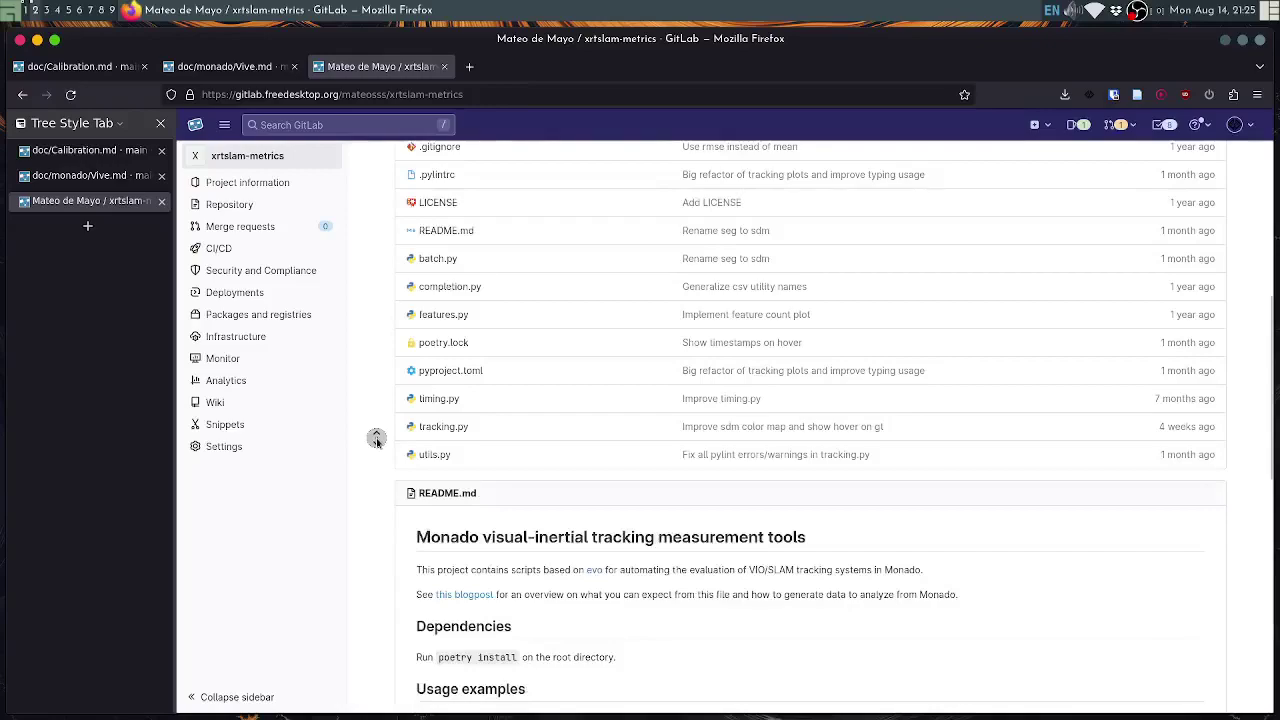
middle_click(373, 417)
middle_click(371, 372)
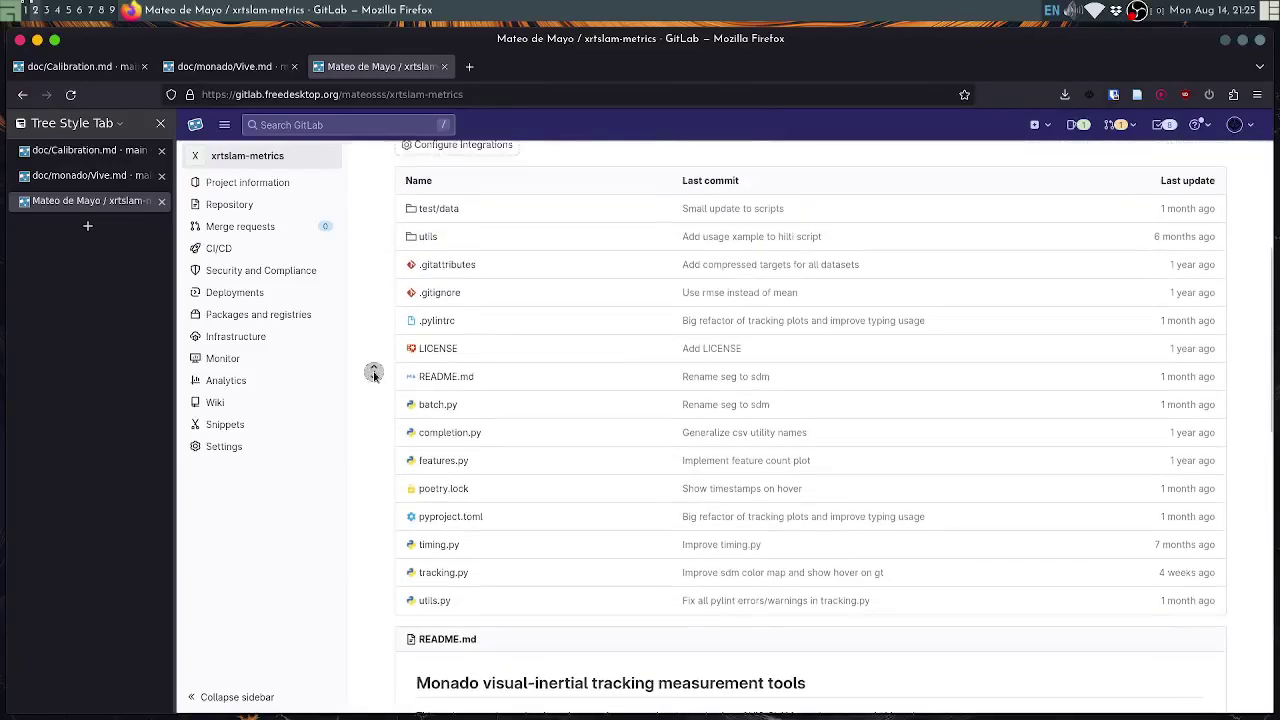
middle_click(368, 356)
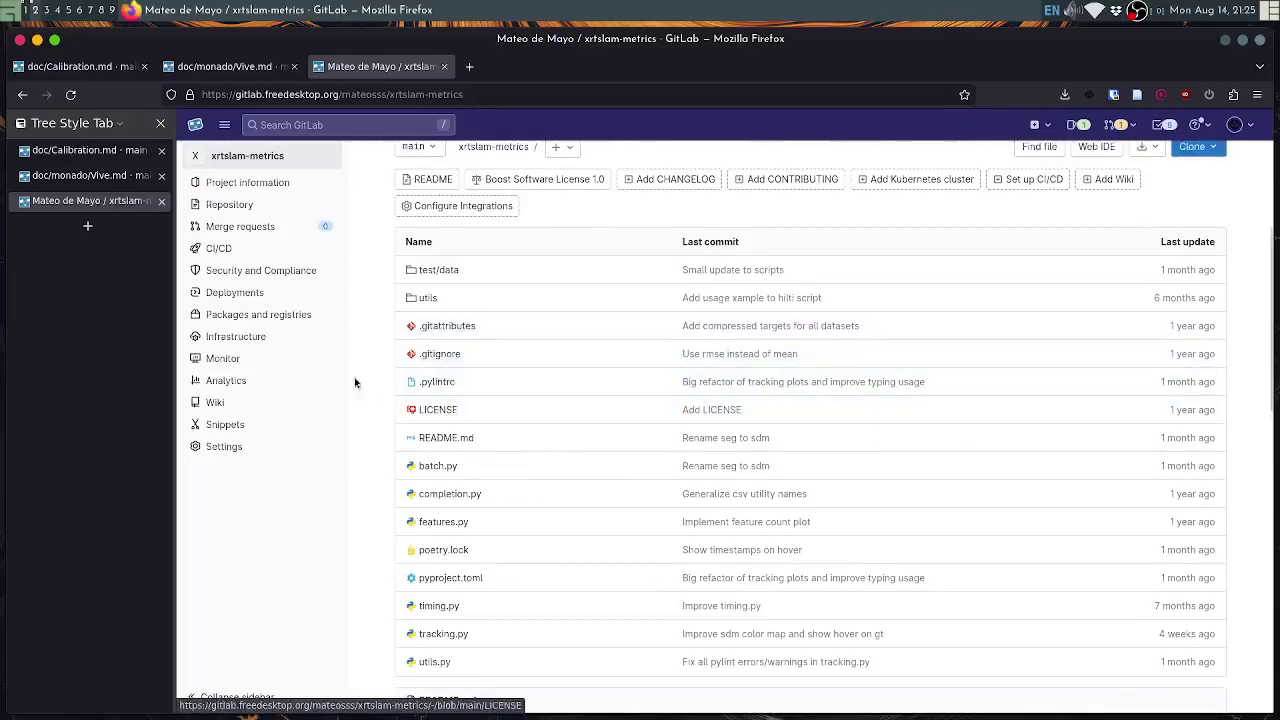
Switch to the terminal and run $xrtmet/euroc/euroc_ops.py without arguments to view its usage
key(super+1)
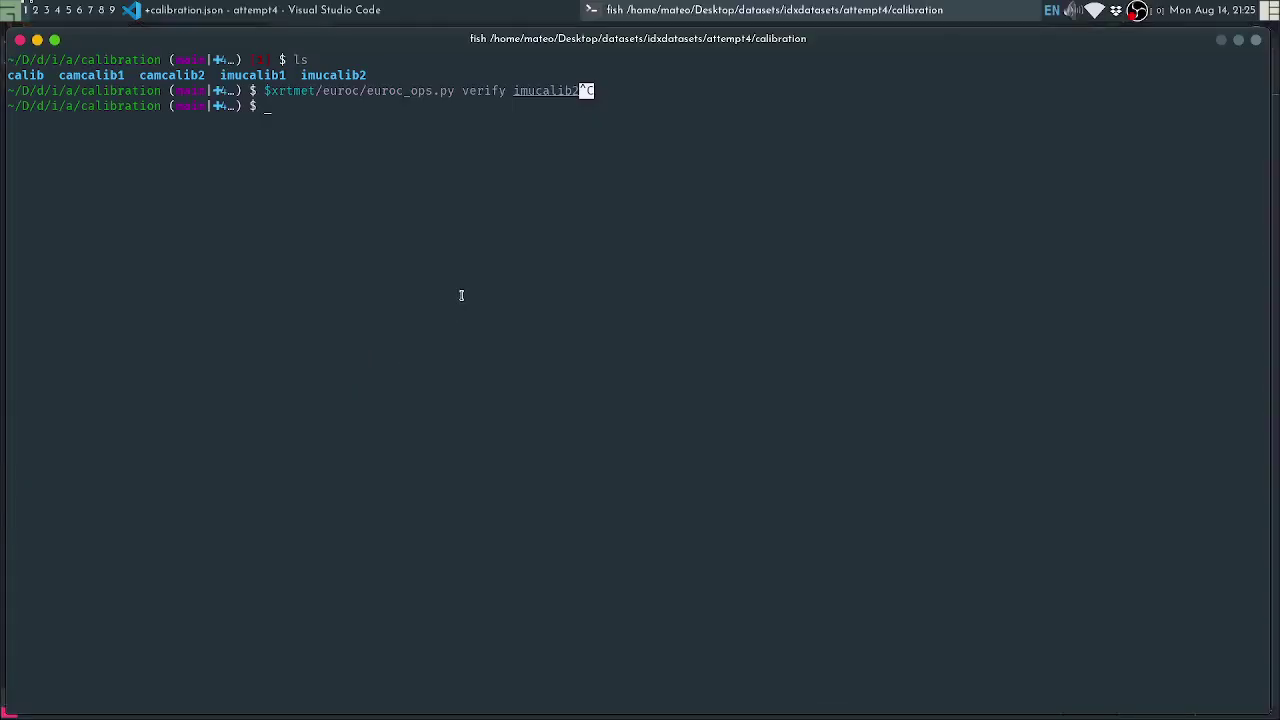
text($xrtmet/)
key(alt+Right)
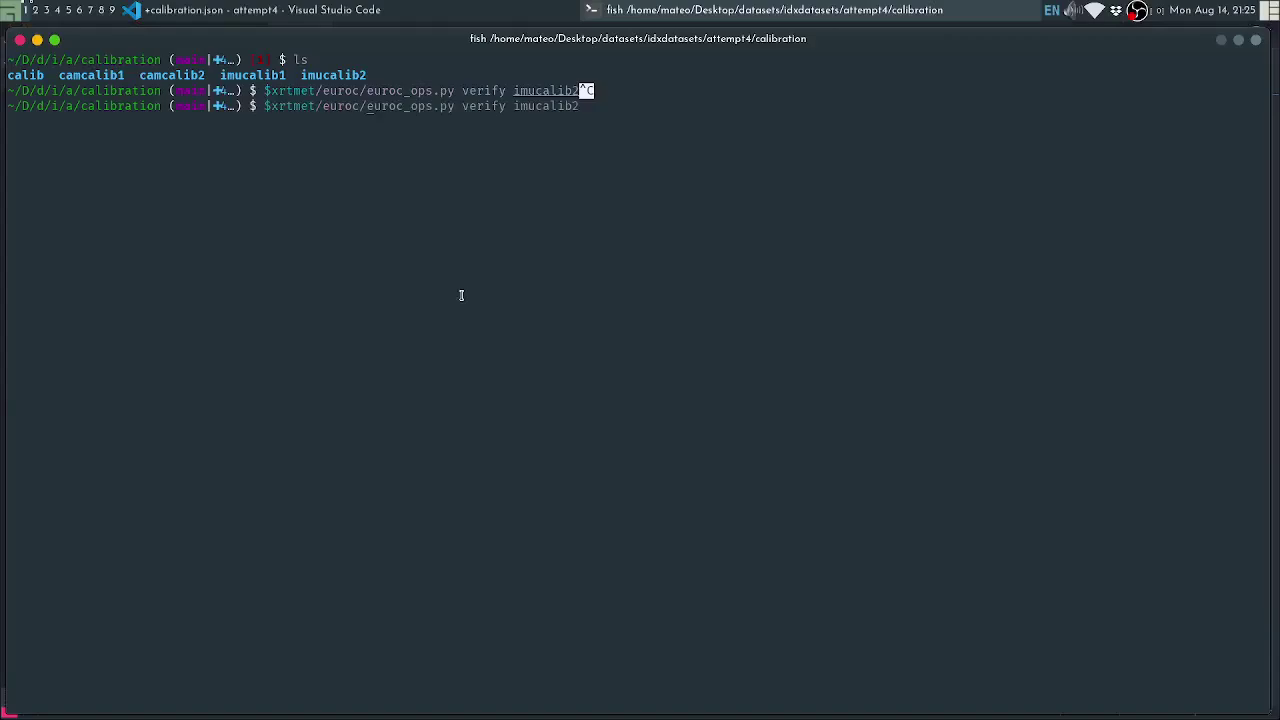
text(euroc_ops.py)
key(Return)
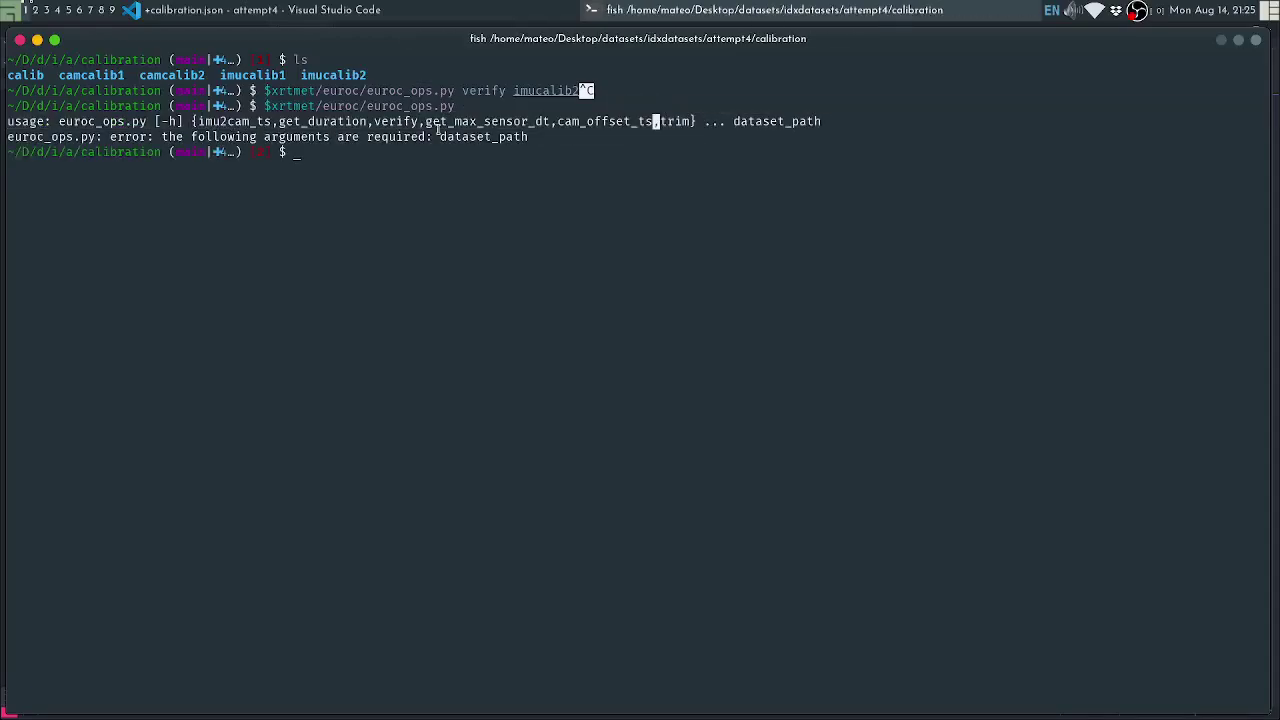
Try to run euroc_ops.py with the get_durations subcommand on the imucalib1 dataset
key(Up)
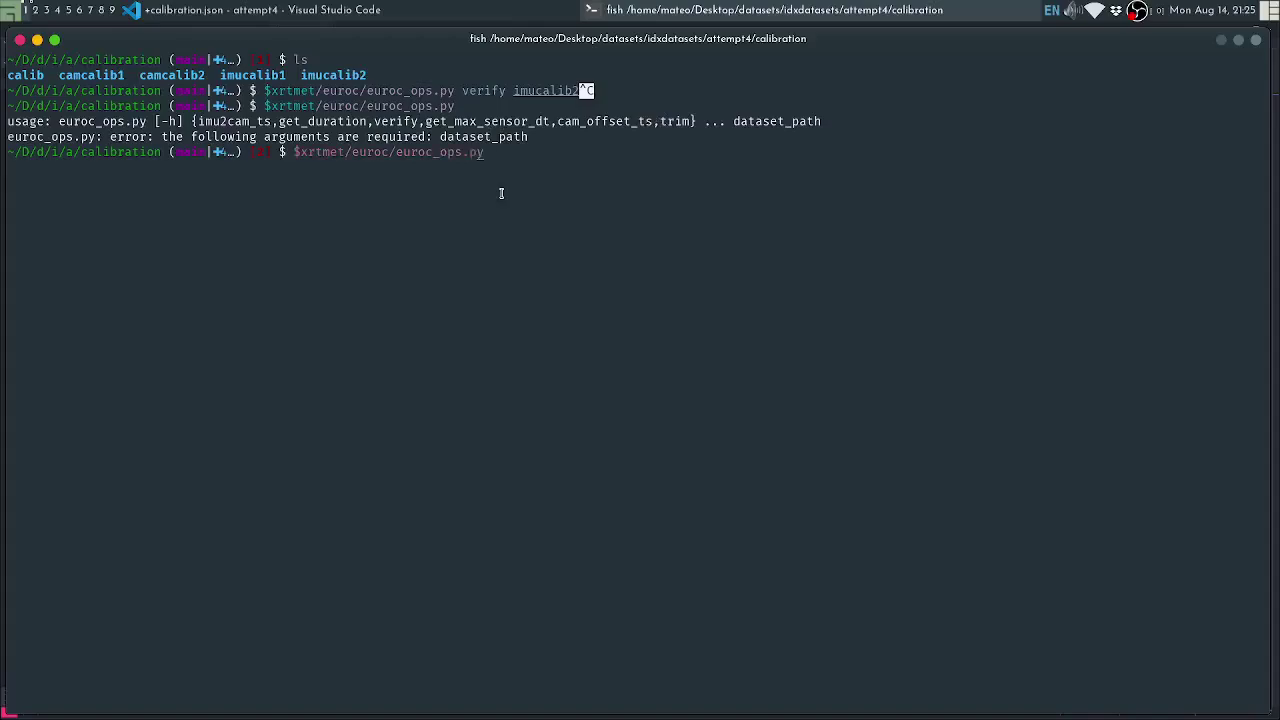
text(get_durations imucalib1/)
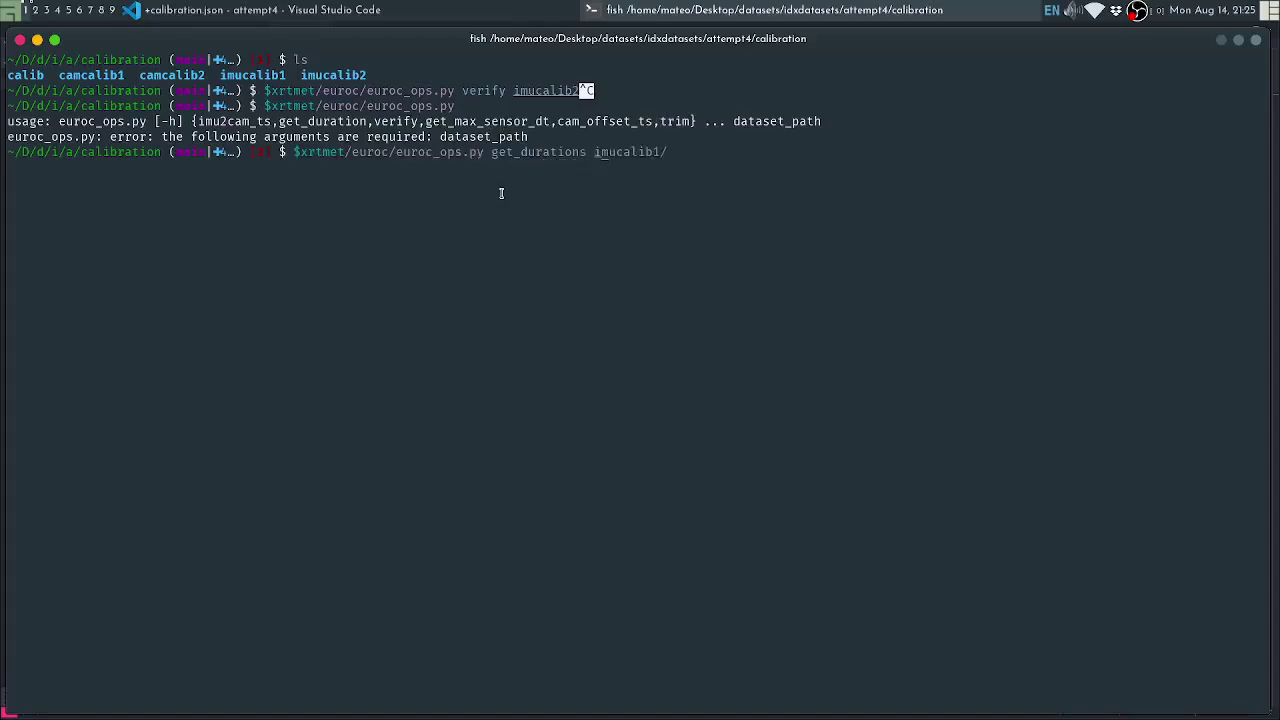
key(Tab)
text(1)
key(Return)
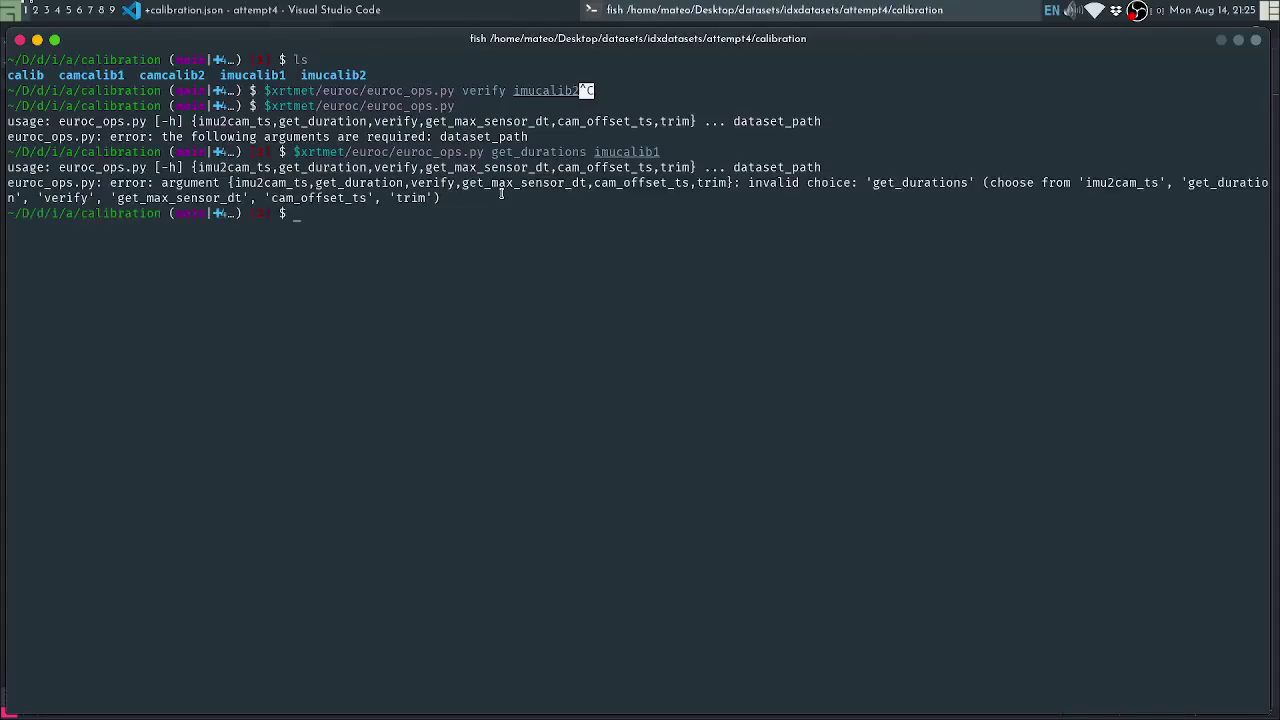
Correct the subcommand to get_duration and run euroc_ops.py on the imucalib1 dataset
key(Up)
key(Left)
key(Left)
key(Left)
key(Left)
key(Left)
key(Left)
key(Left)
key(Left)
key(Left)
key(Left)
key(BackSpace)
key(Return)
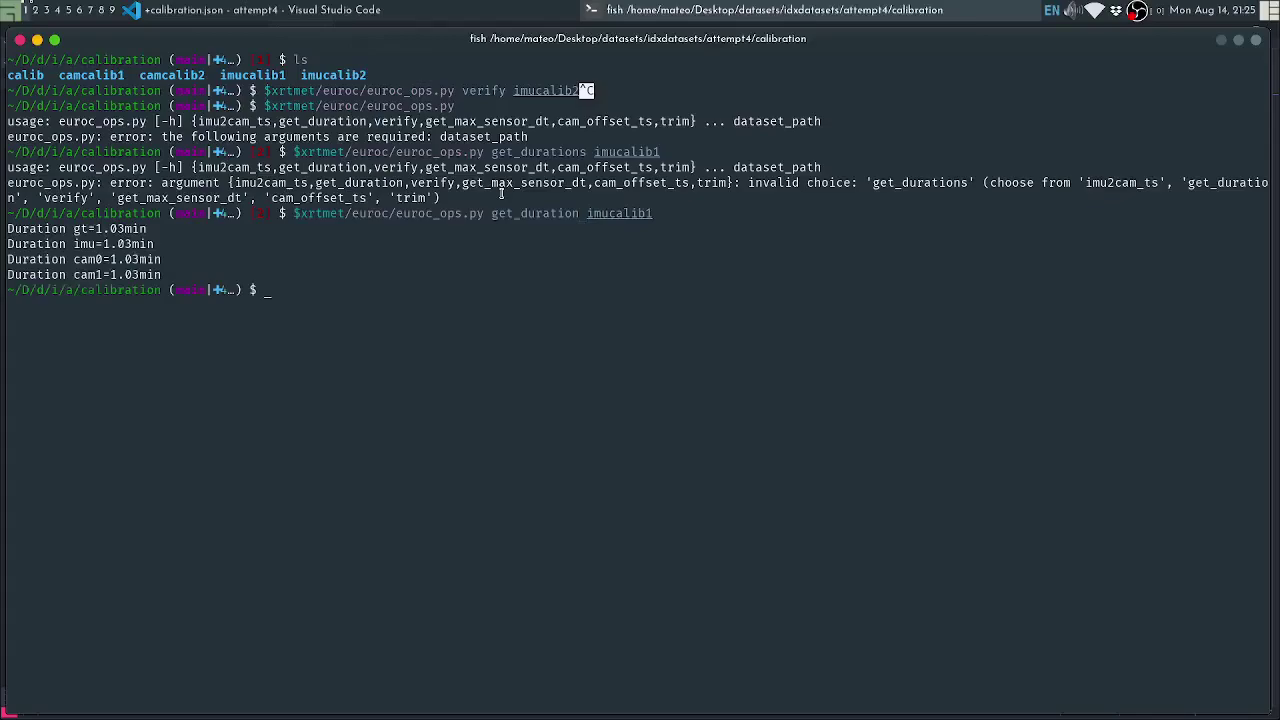
Clear the terminal and run euroc_ops.py verify on the camcalib1 dataset
key(Up)
key(Up)
key(Up)
key(Up)
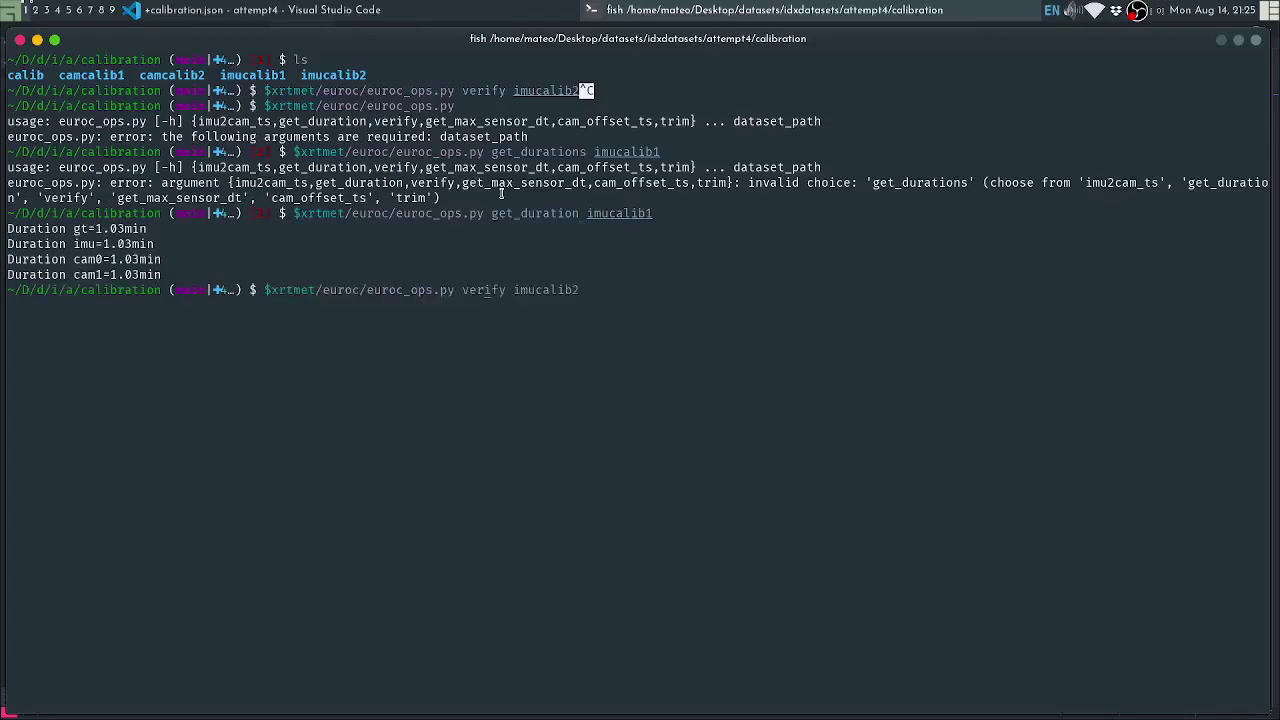
key(BackSpace)
key(BackSpace)
key(BackSpace)
key(BackSpace)
key(BackSpace)
key(BackSpace)
key(BackSpace)
key(BackSpace)
key(BackSpace)
key(ctrl+l)
text(ca)
key(Right)
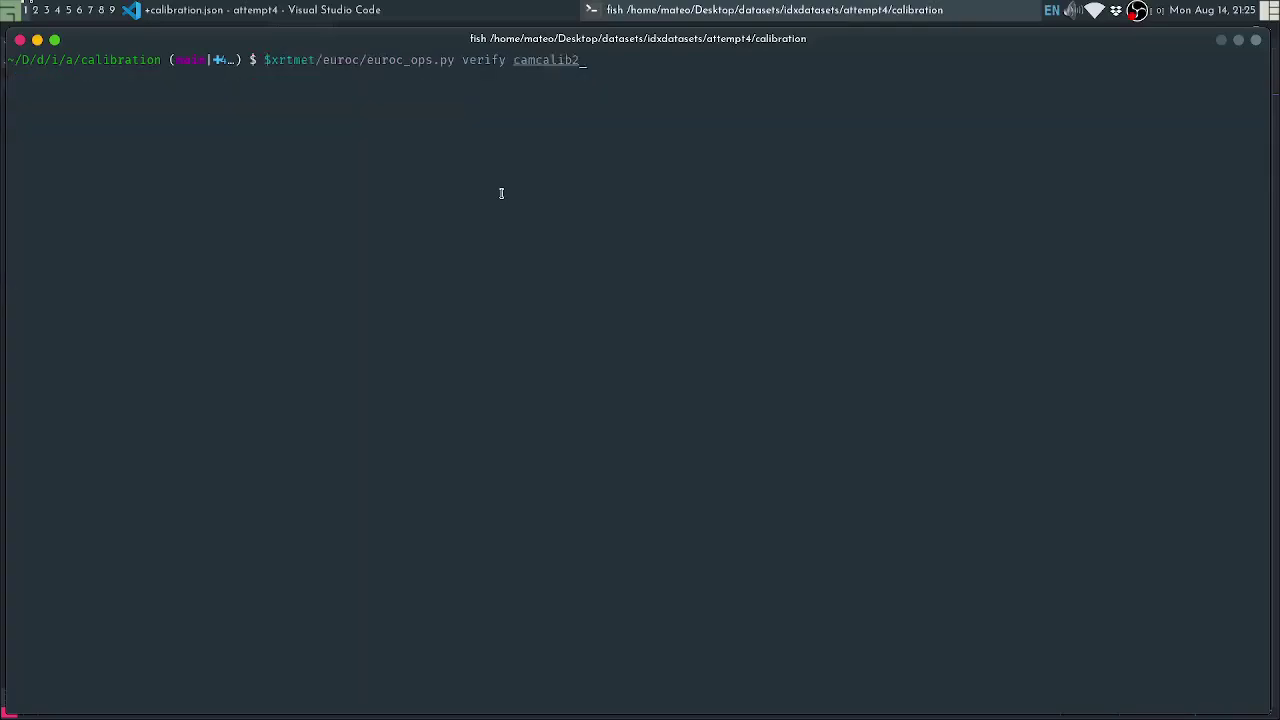
key(Return)
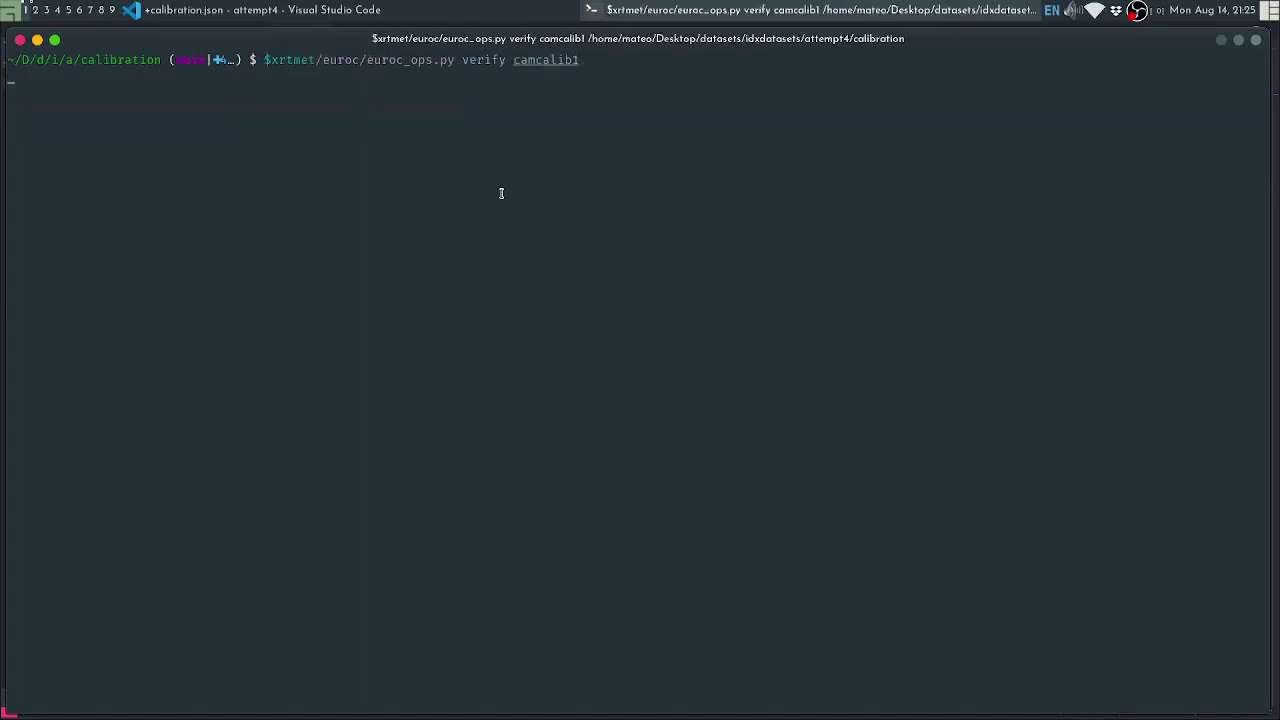
Highlight the verify subcommand and the assert expression in the traceback, and clear the selection
double_click(486, 61)
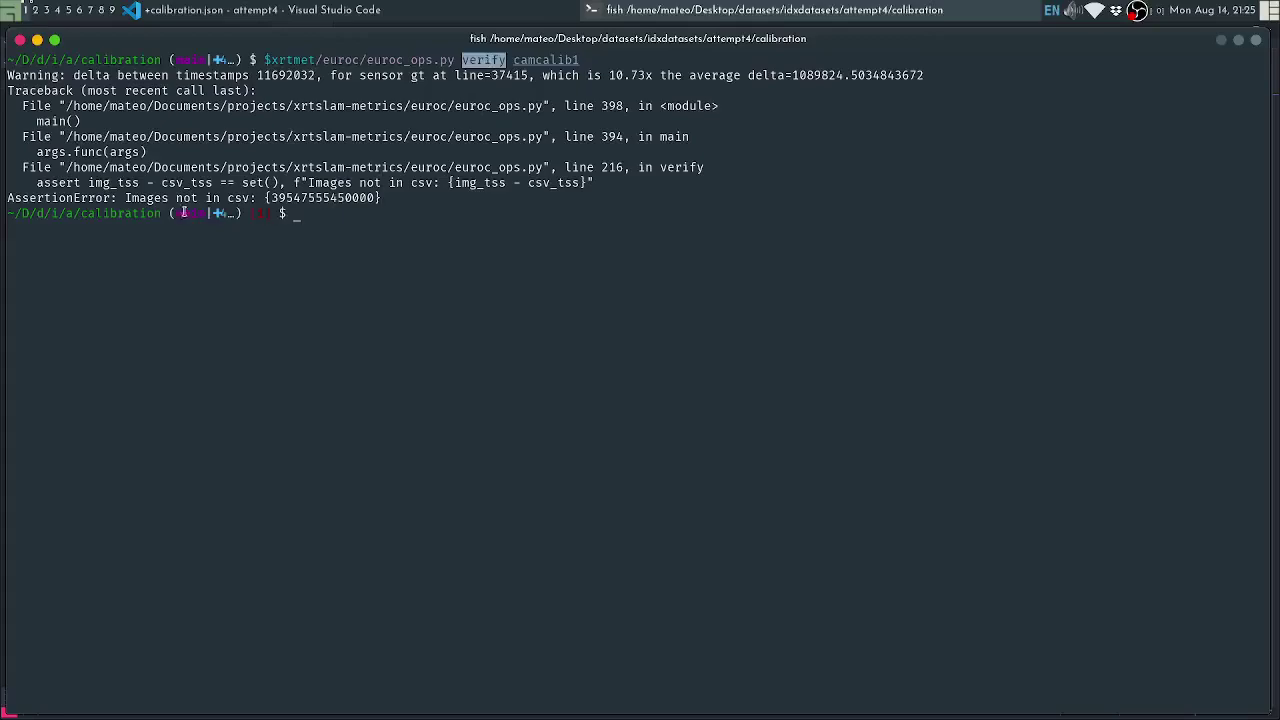
drag(38, 182, 271, 180)
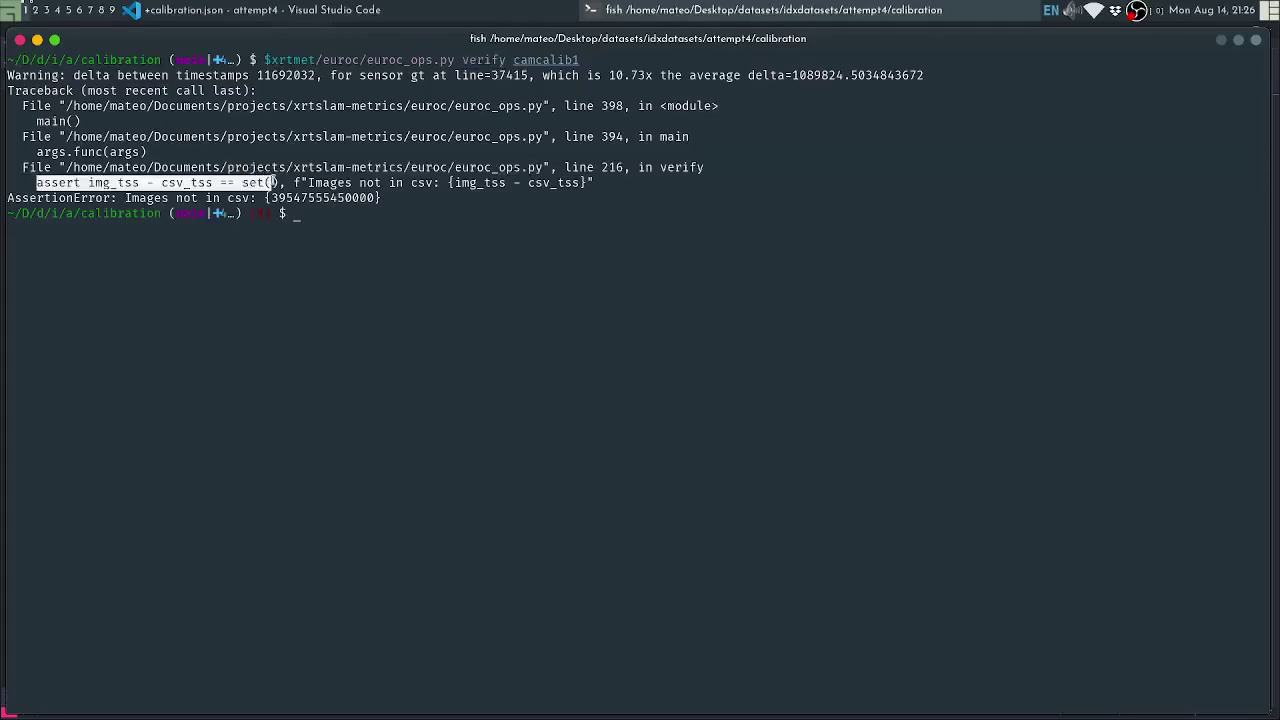
click(292, 213)
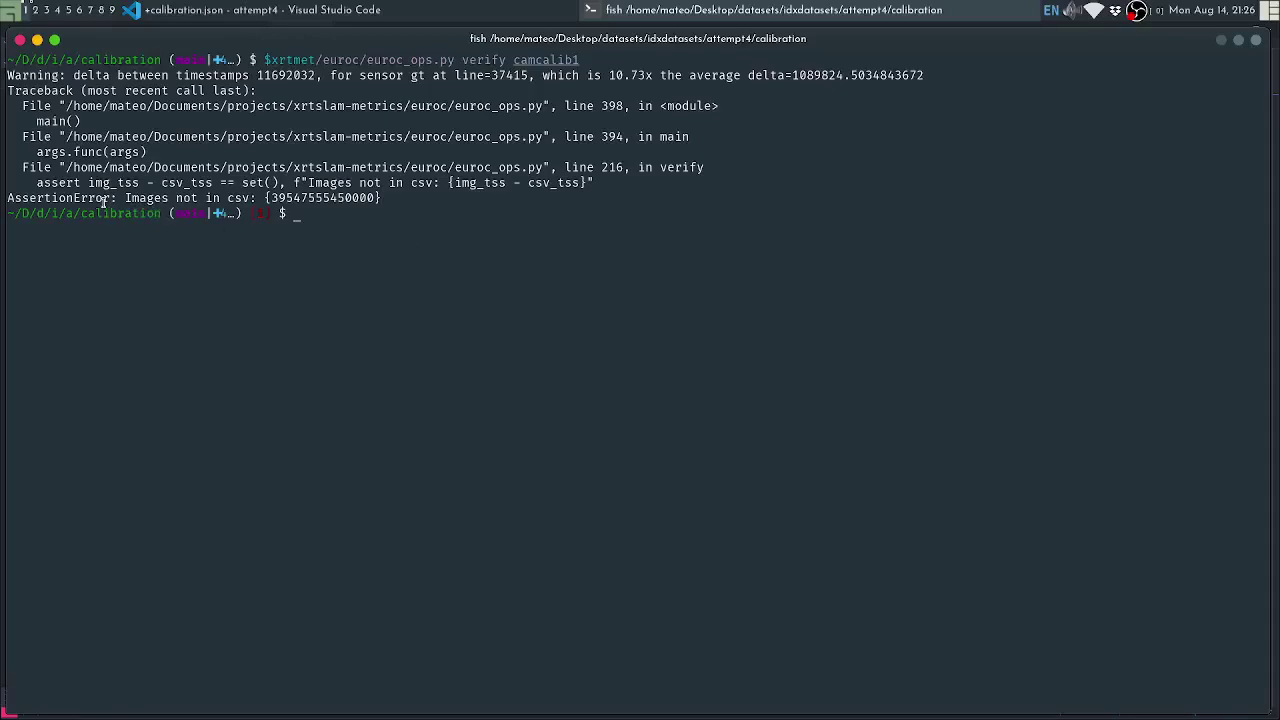
Highlight the image timestamp and the "Images not in csv" words in the AssertionError line, and the verify subcommand
double_click(307, 199)
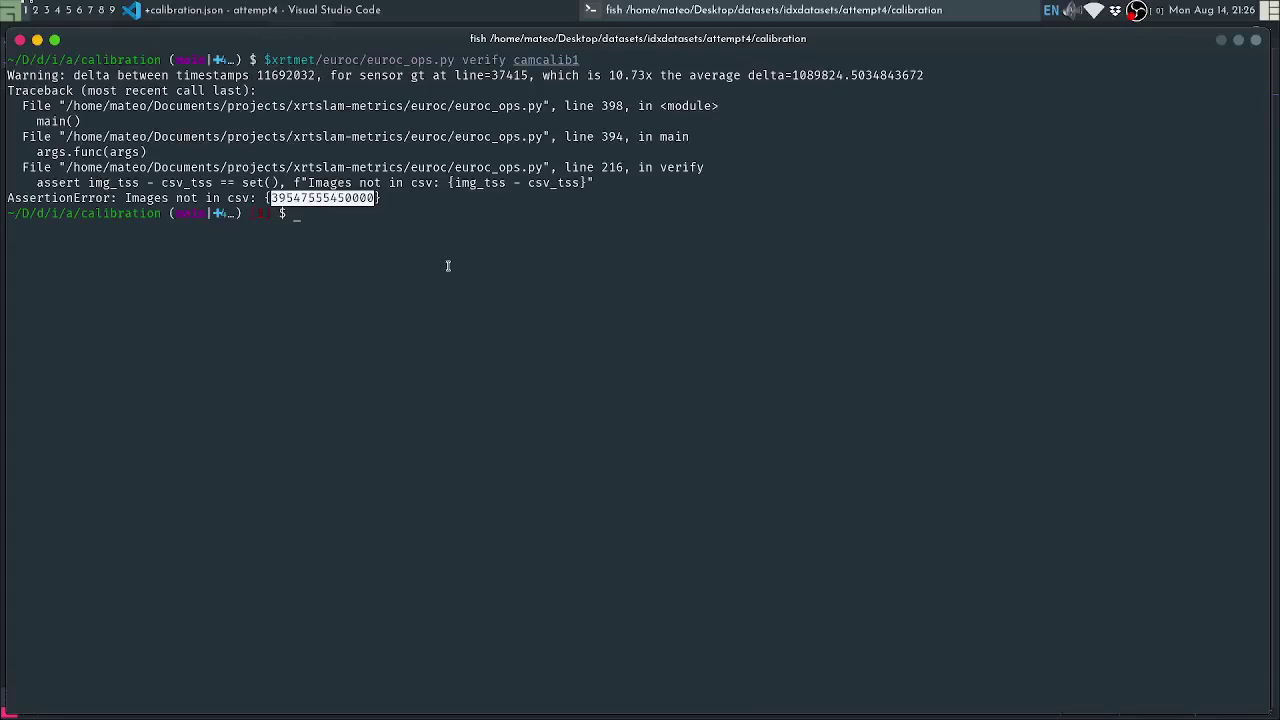
double_click(150, 197)
drag(150, 197, 255, 197)
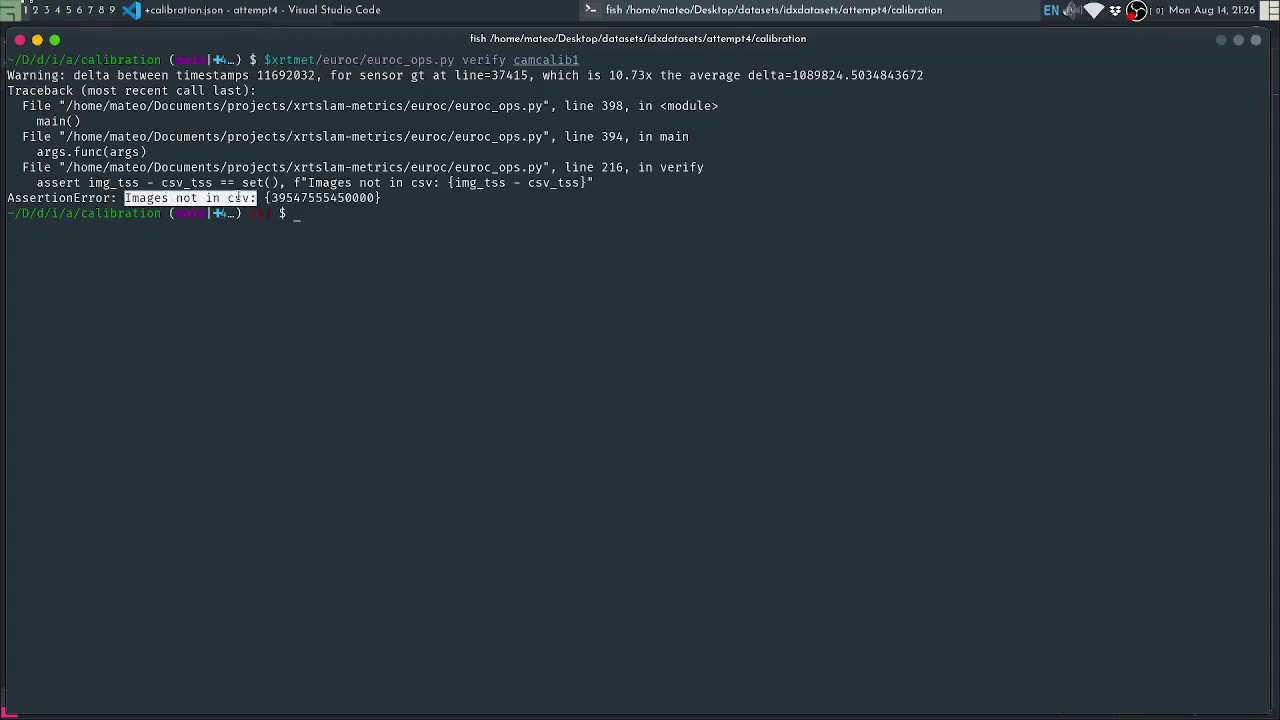
click(140, 195)
double_click(145, 197)
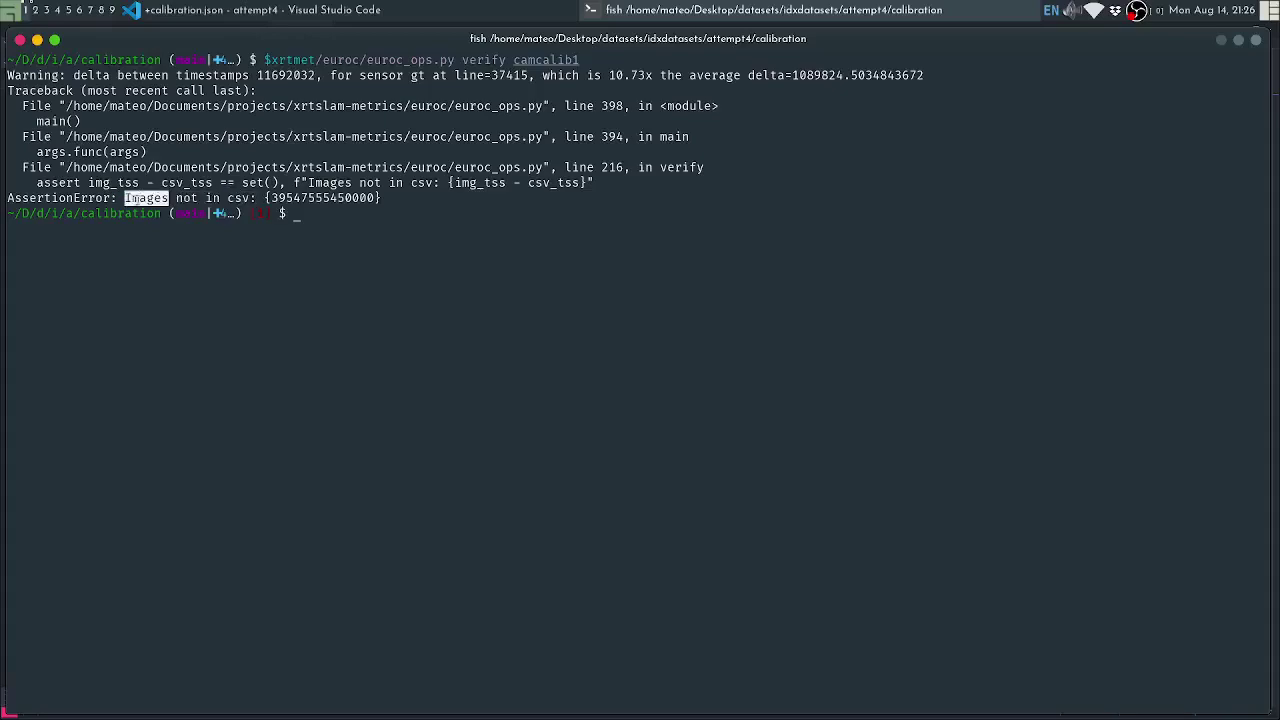
click(134, 197)
double_click(134, 198)
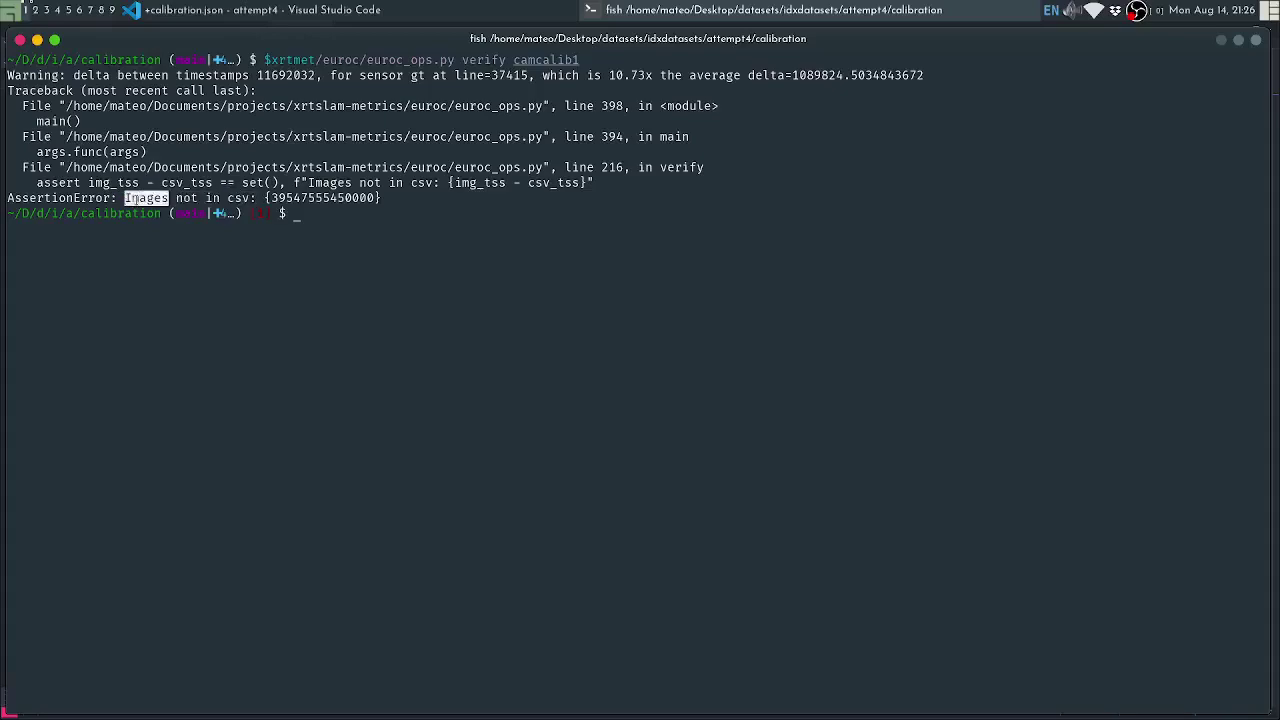
double_click(328, 198)
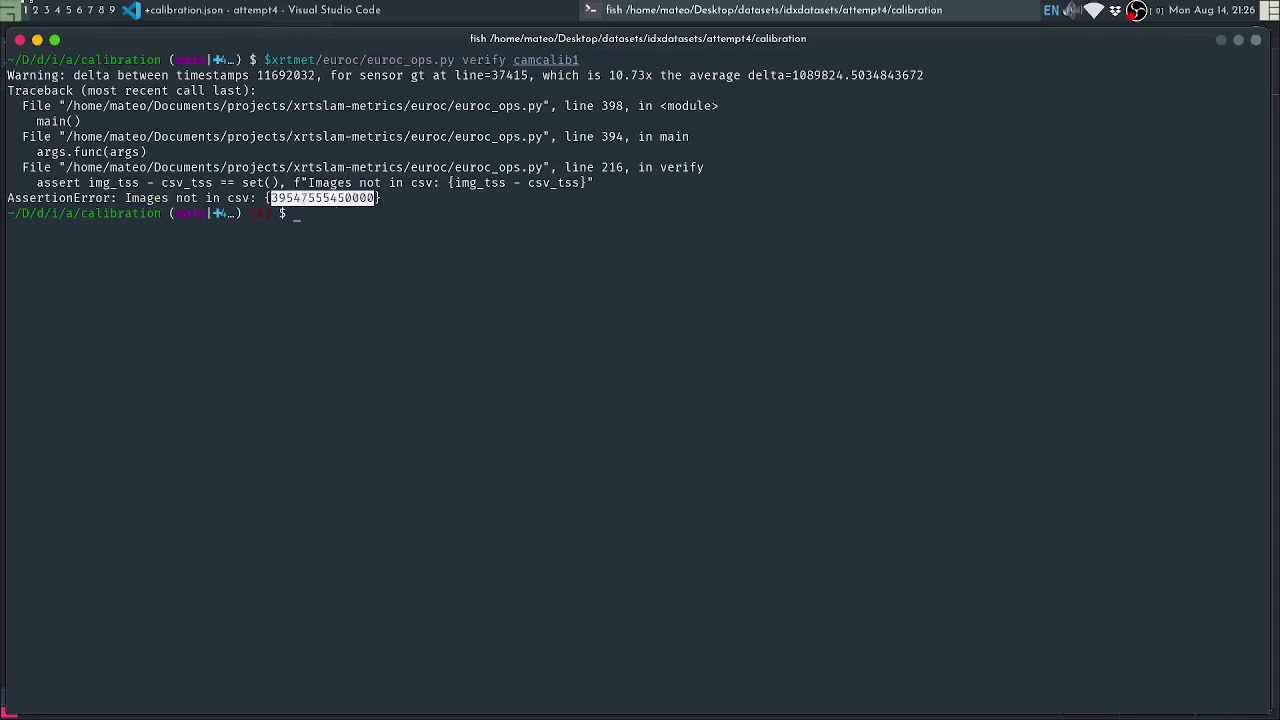
double_click(188, 198)
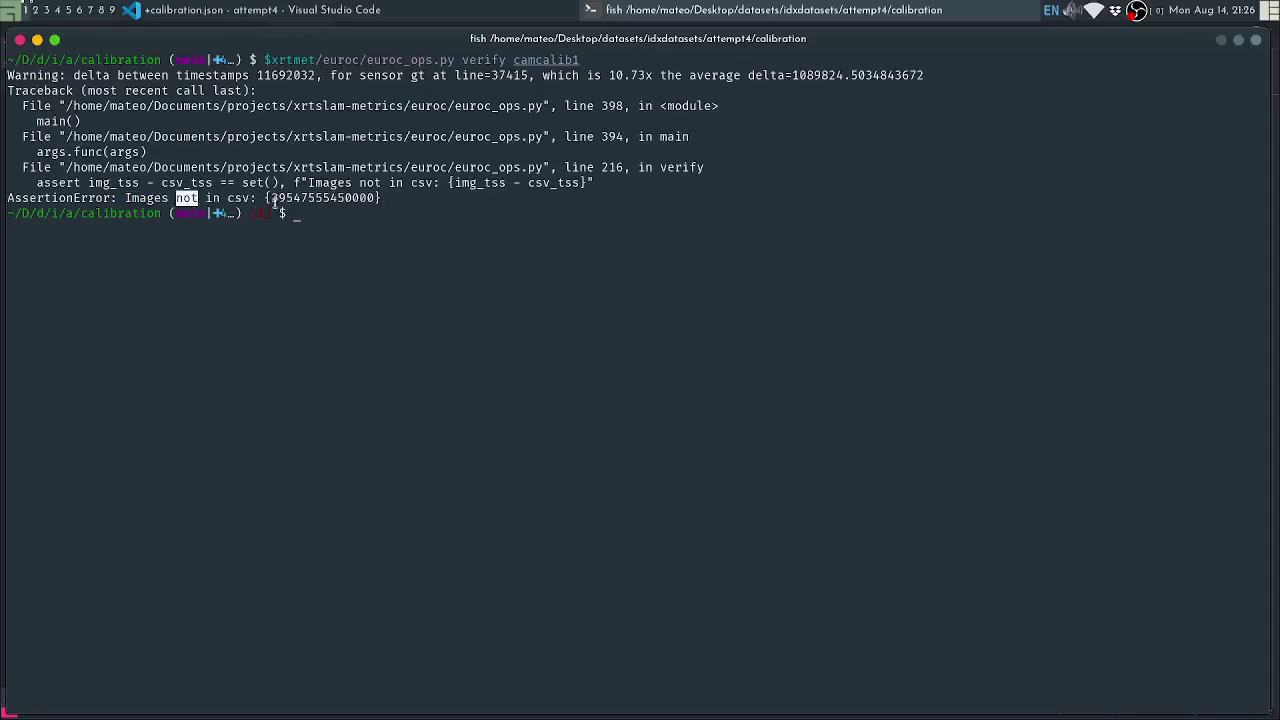
double_click(292, 199)
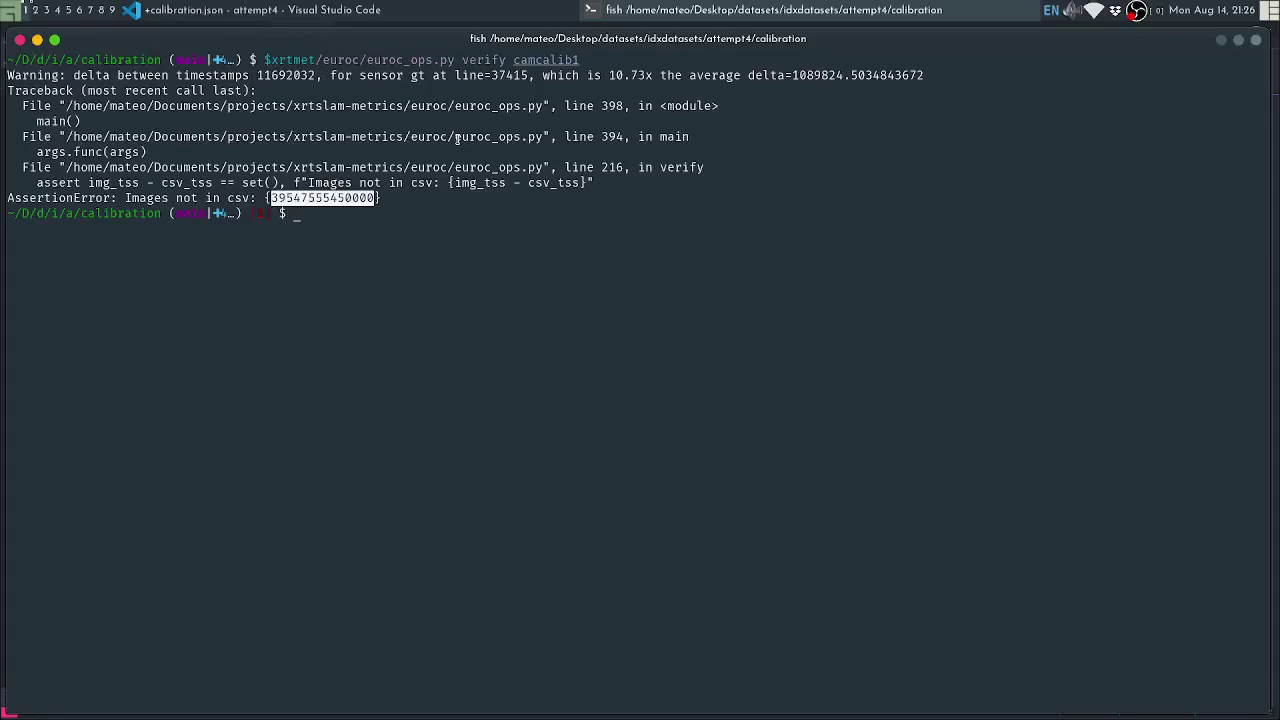
double_click(308, 197)
double_click(481, 63)
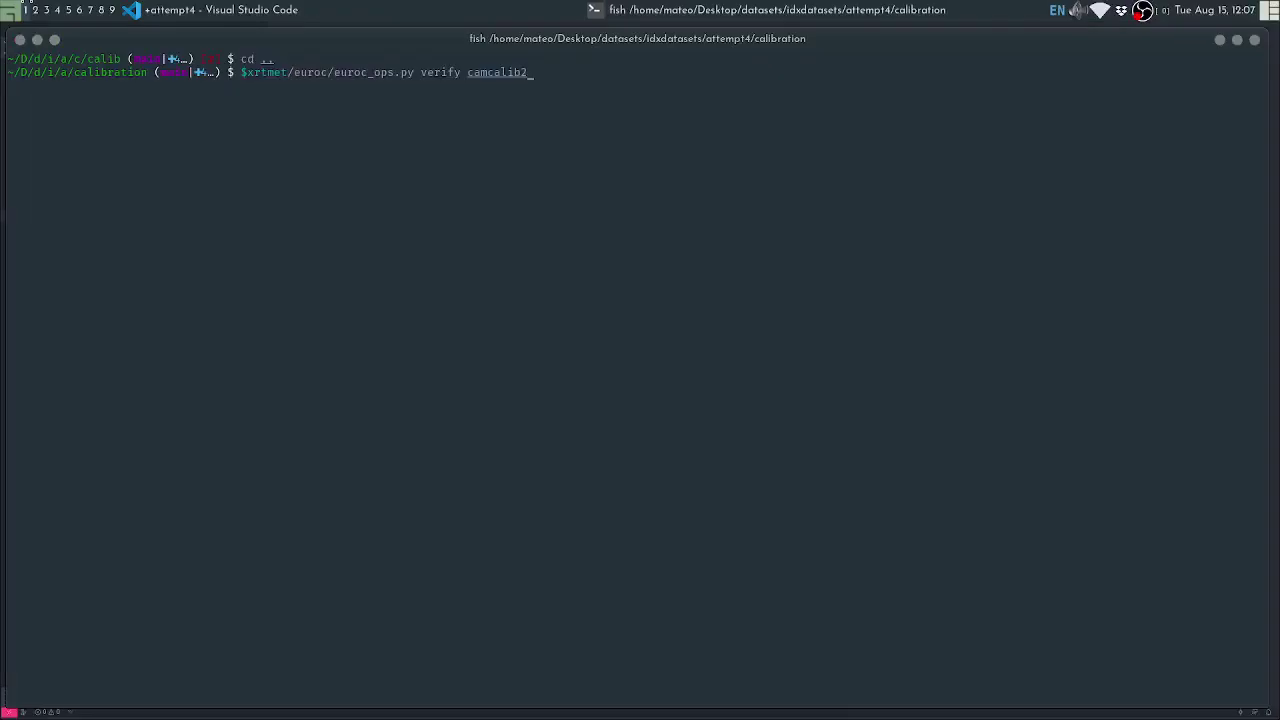
Run euroc_ops.py verify on the camcalib2 dataset and examine its warning lines
click(723, 299)
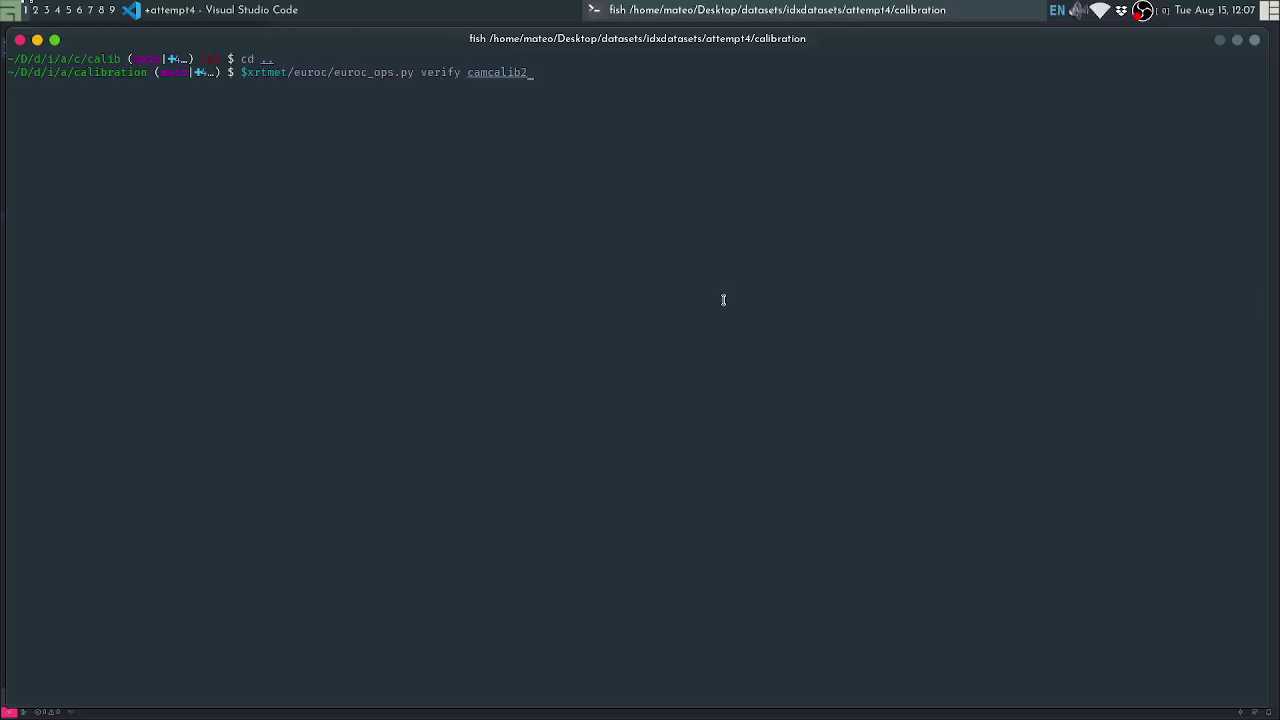
key(Return)
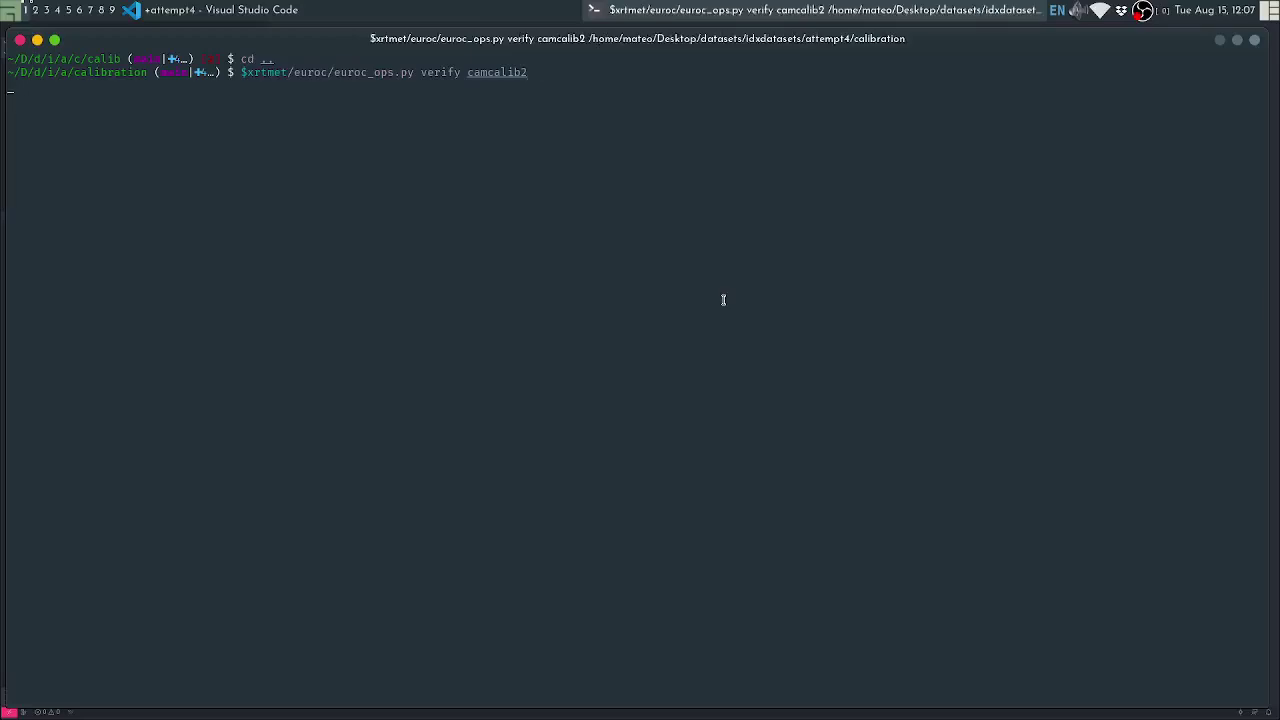
double_click(256, 74)
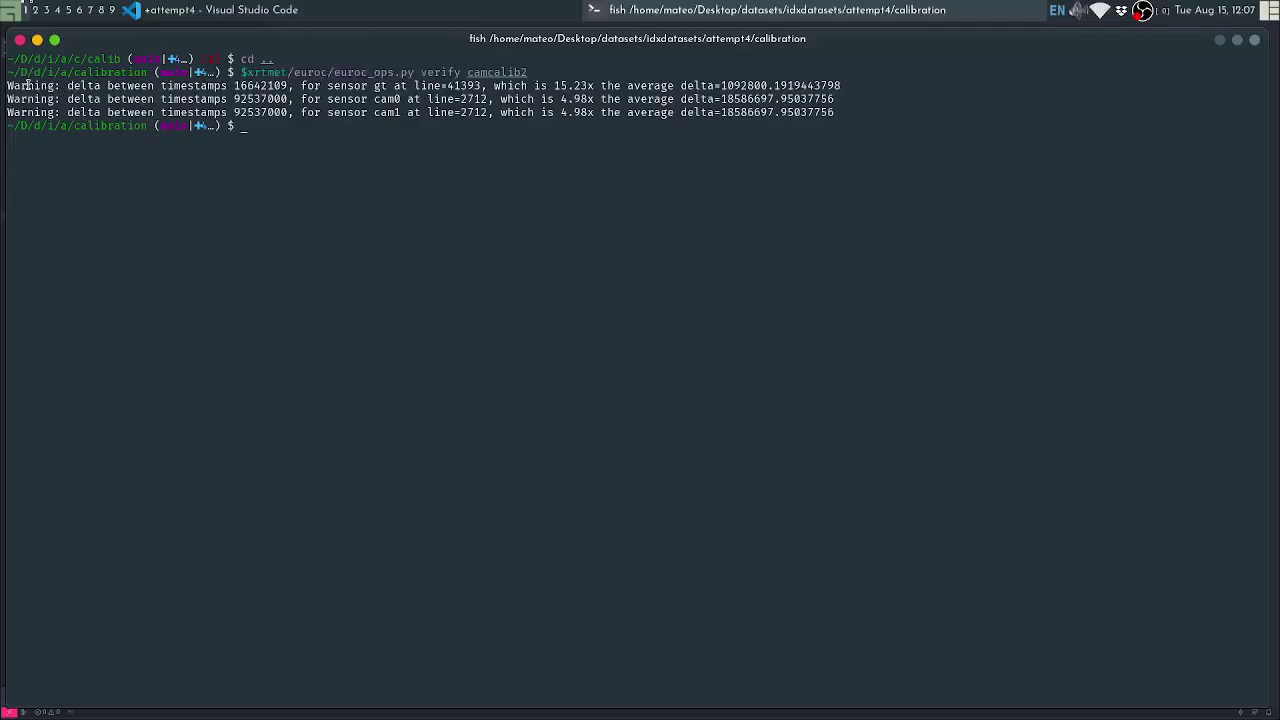
double_click(52, 88)
click(613, 114)
Run euroc_ops.py verify on the imucalib2 dataset and highlight the camcalib2 command with its output for comparison
key(Up)
key(Up)
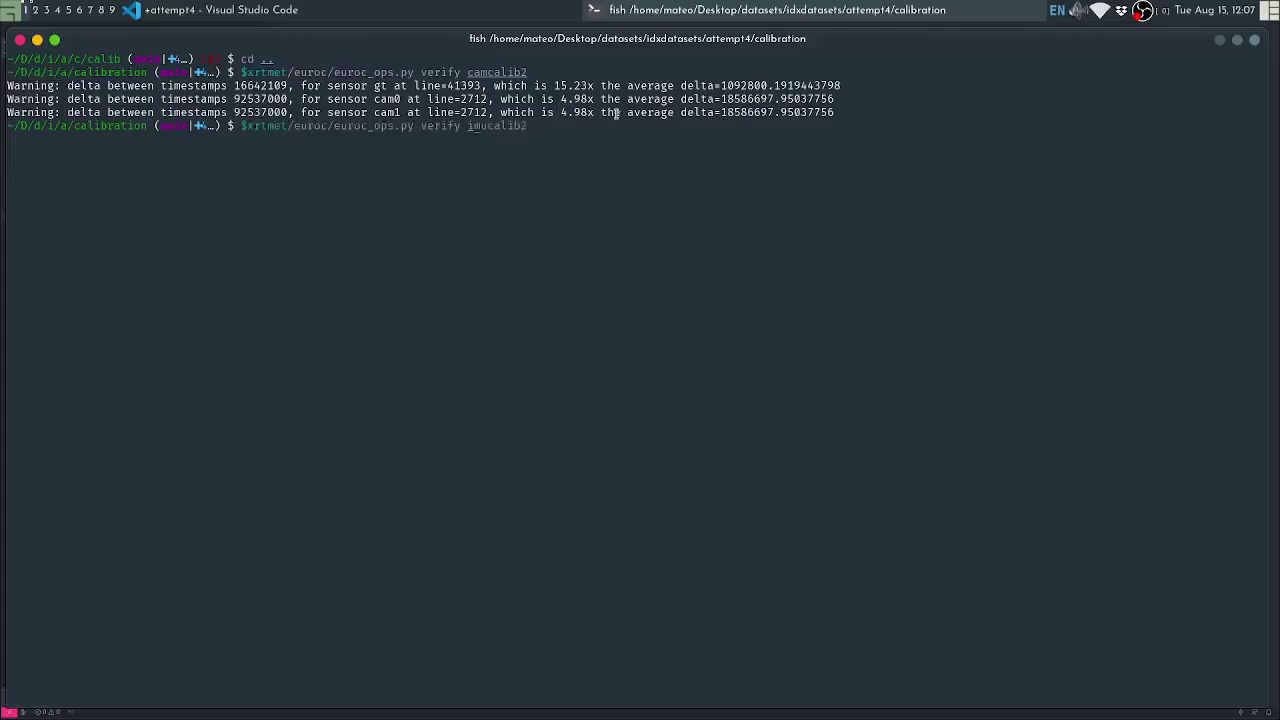
key(Return)
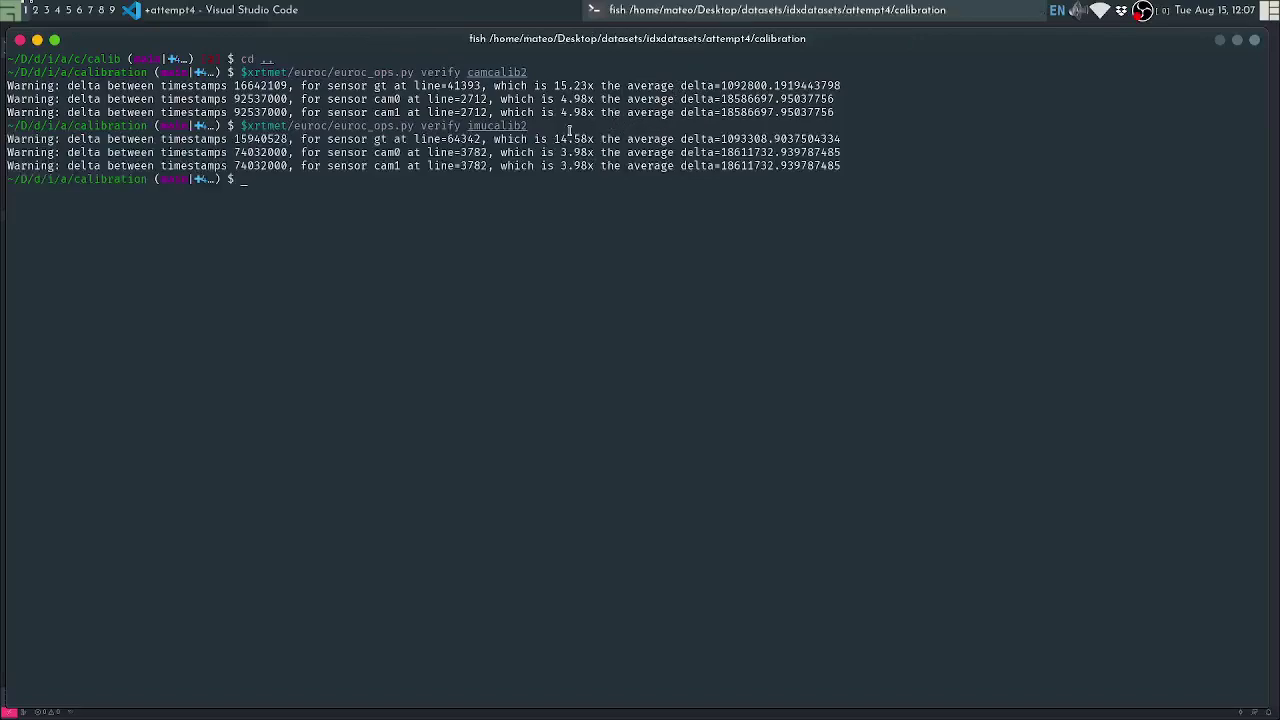
drag(407, 69, 416, 110)
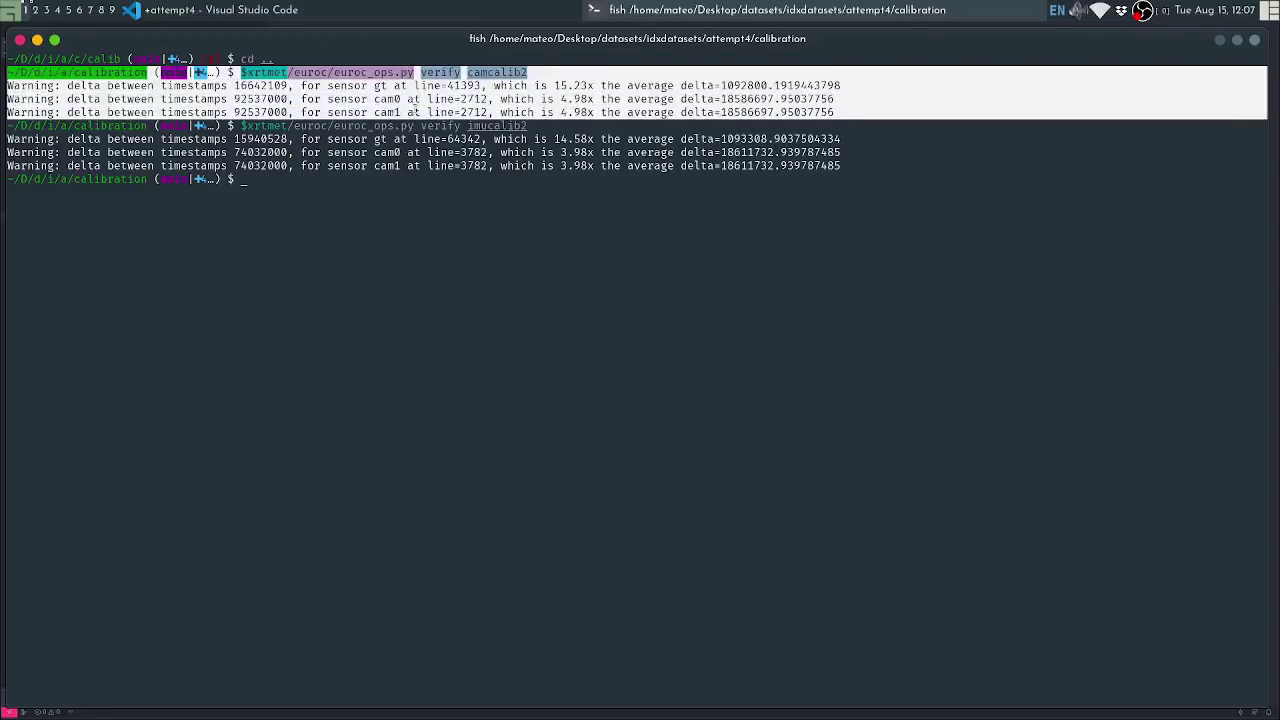
Switch to Visual Studio Code and view calibration.json and mocap_calibration.json from imucalib2.results, and calibration.json from imucalib1.results
key(alt+Tab)
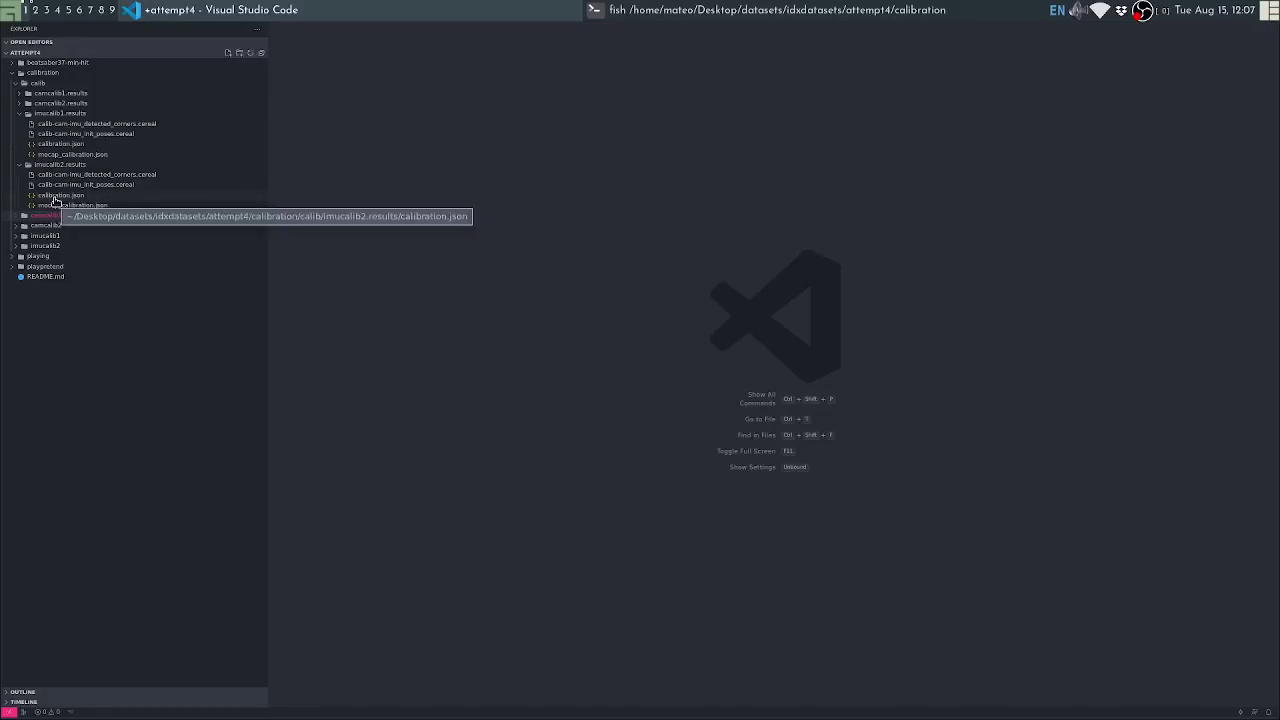
click(112, 194)
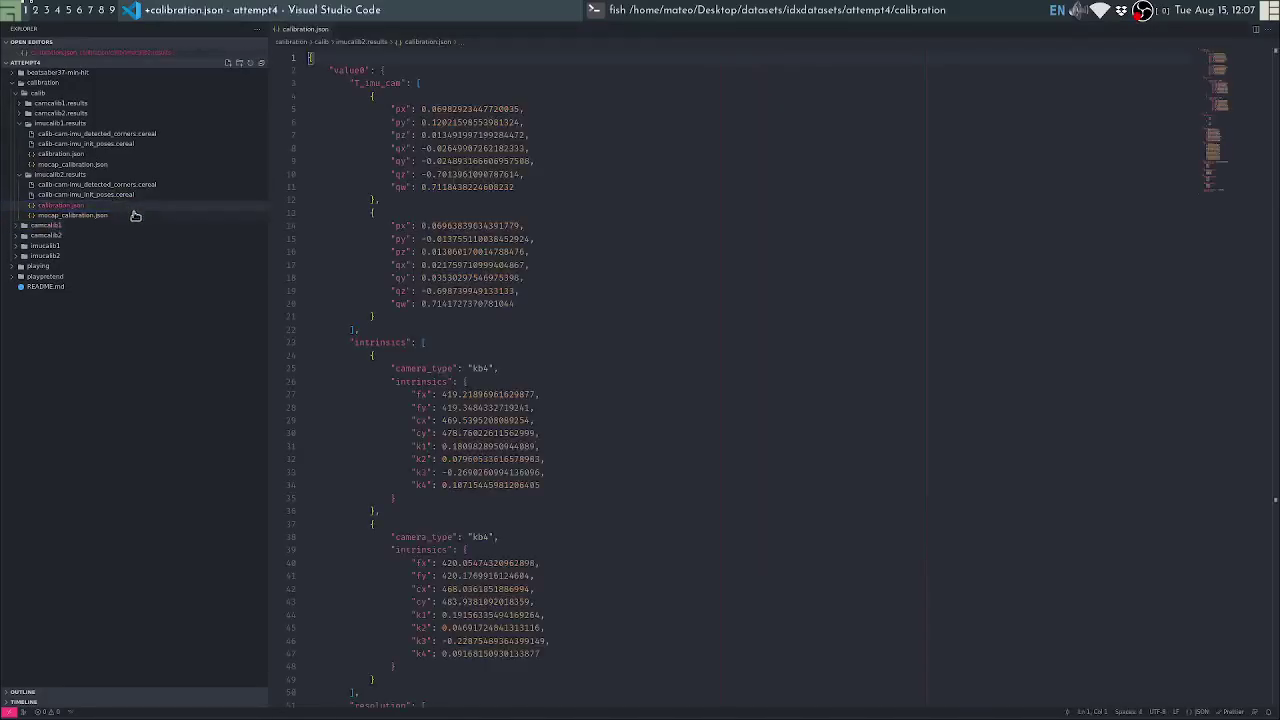
click(135, 216)
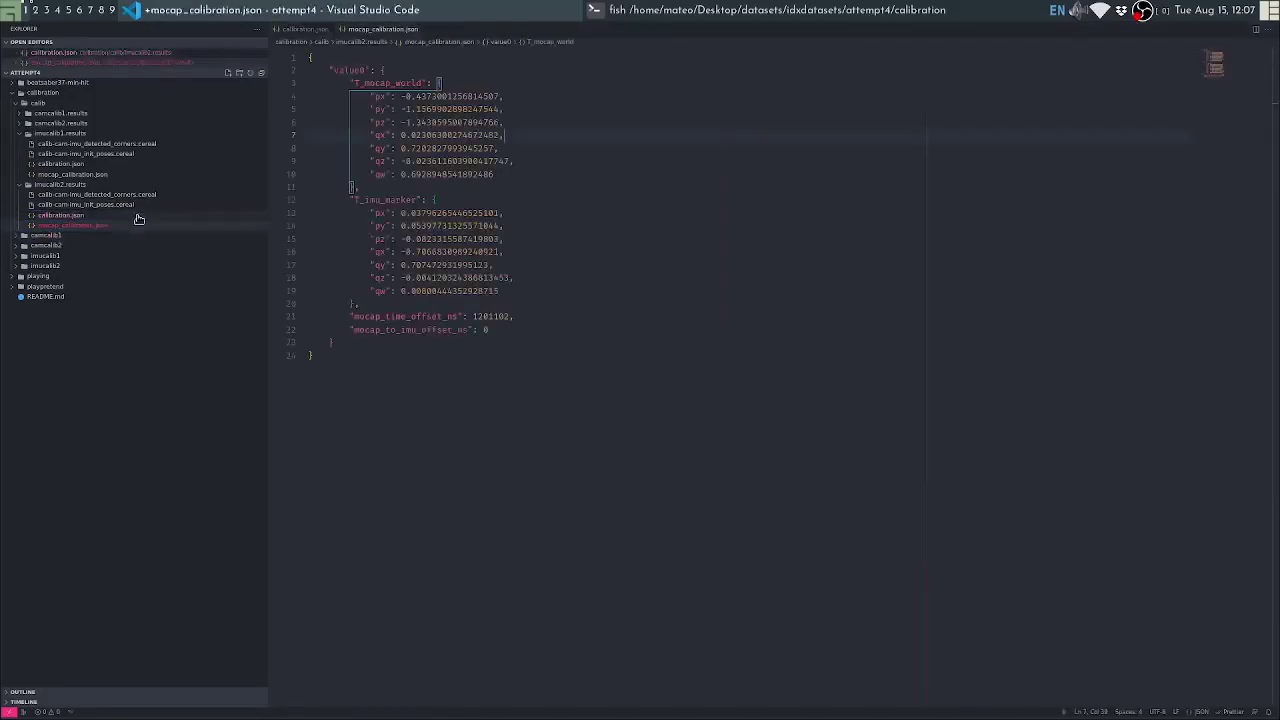
click(80, 217)
click(82, 166)
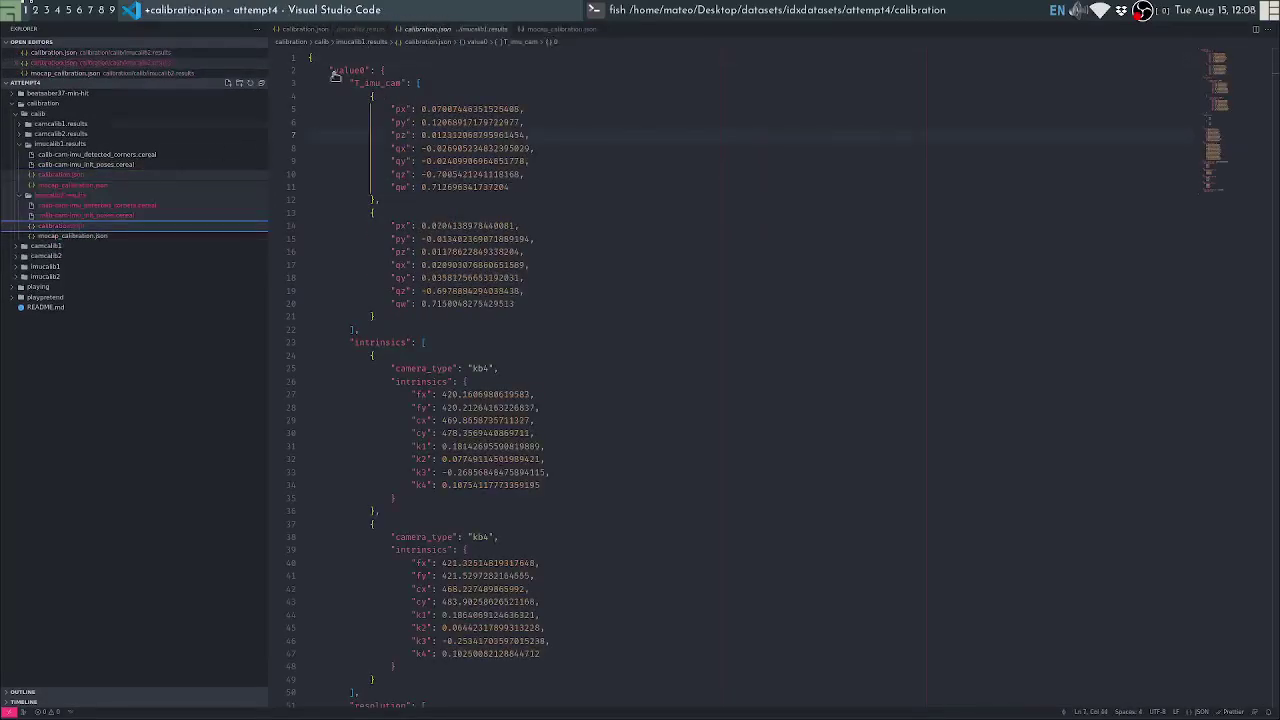
Close all the open calibration files in the editor
middle_click(325, 31)
middle_click(322, 30)
middle_click(321, 30)
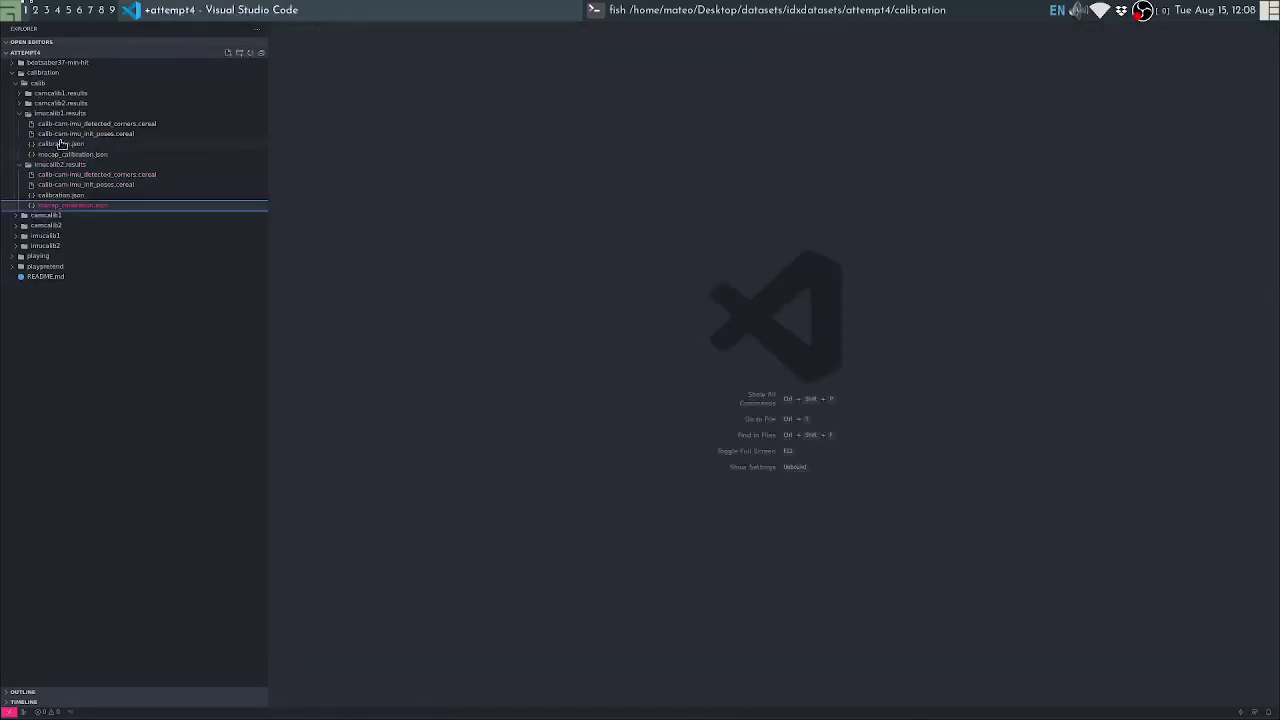
Open a comparison of calibration.json from imucalib1.results against calibration.json from imucalib2.results
click(62, 153)
ctrl+click(65, 204)
right_click(65, 204)
click(190, 328)
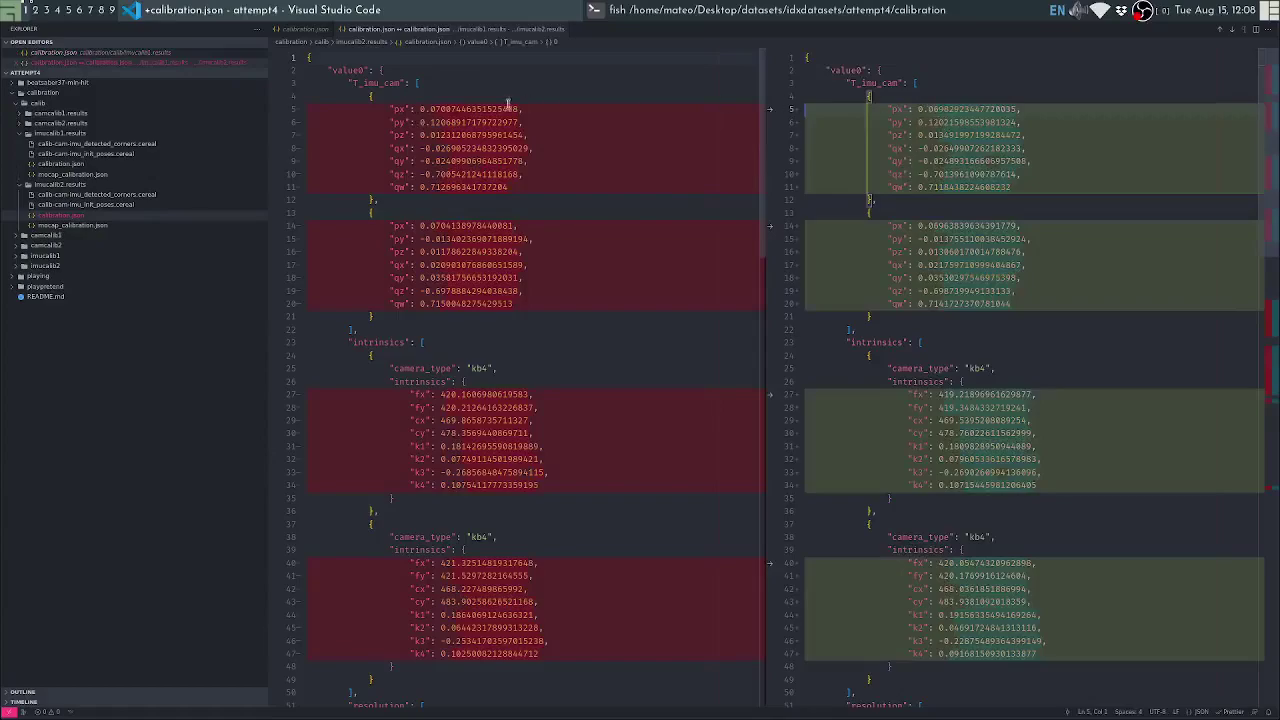
Compare the T_imu_cam position and rotation values of both cameras between the two calibration files
drag(420, 110, 444, 110)
click(920, 109)
click(508, 110)
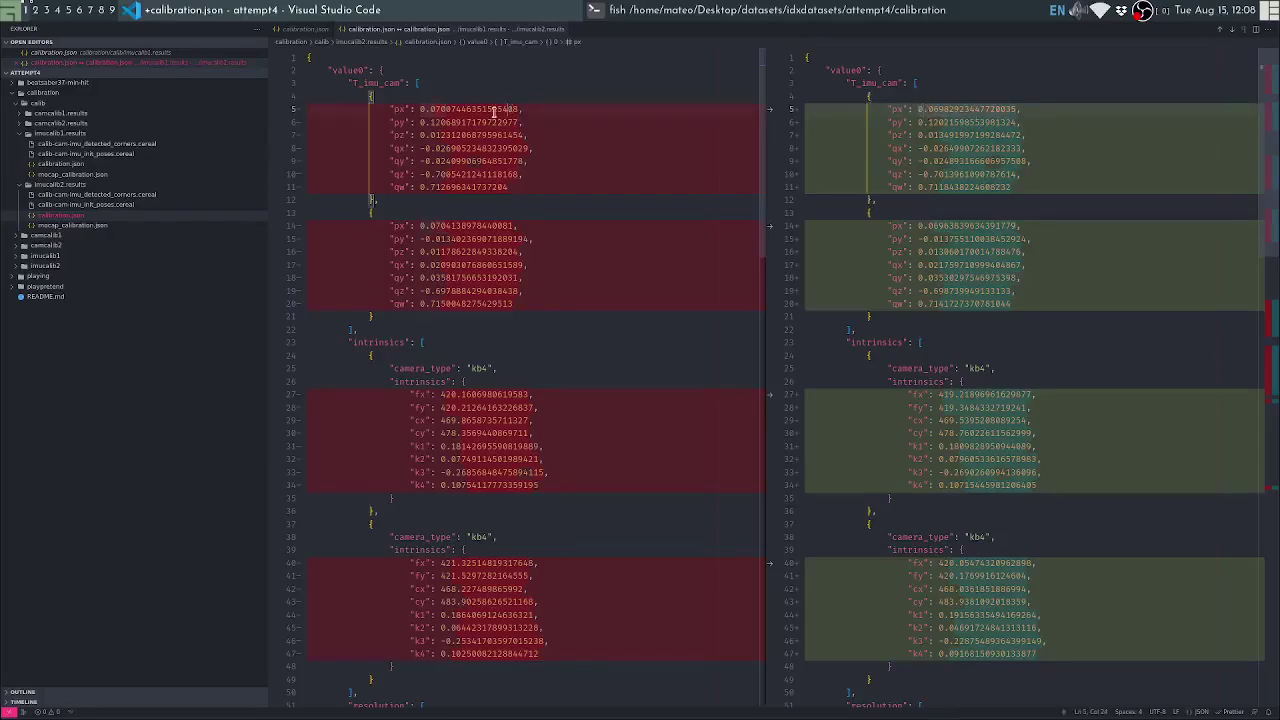
click(432, 122)
click(966, 160)
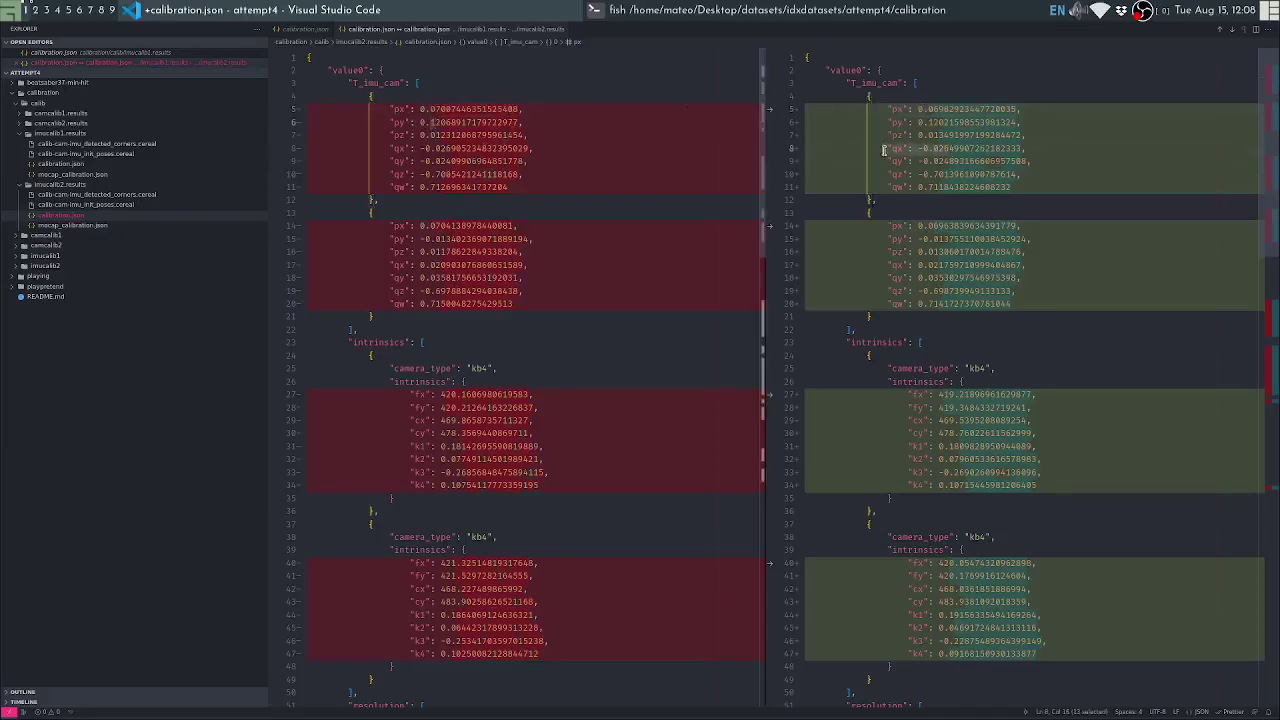
double_click(462, 148)
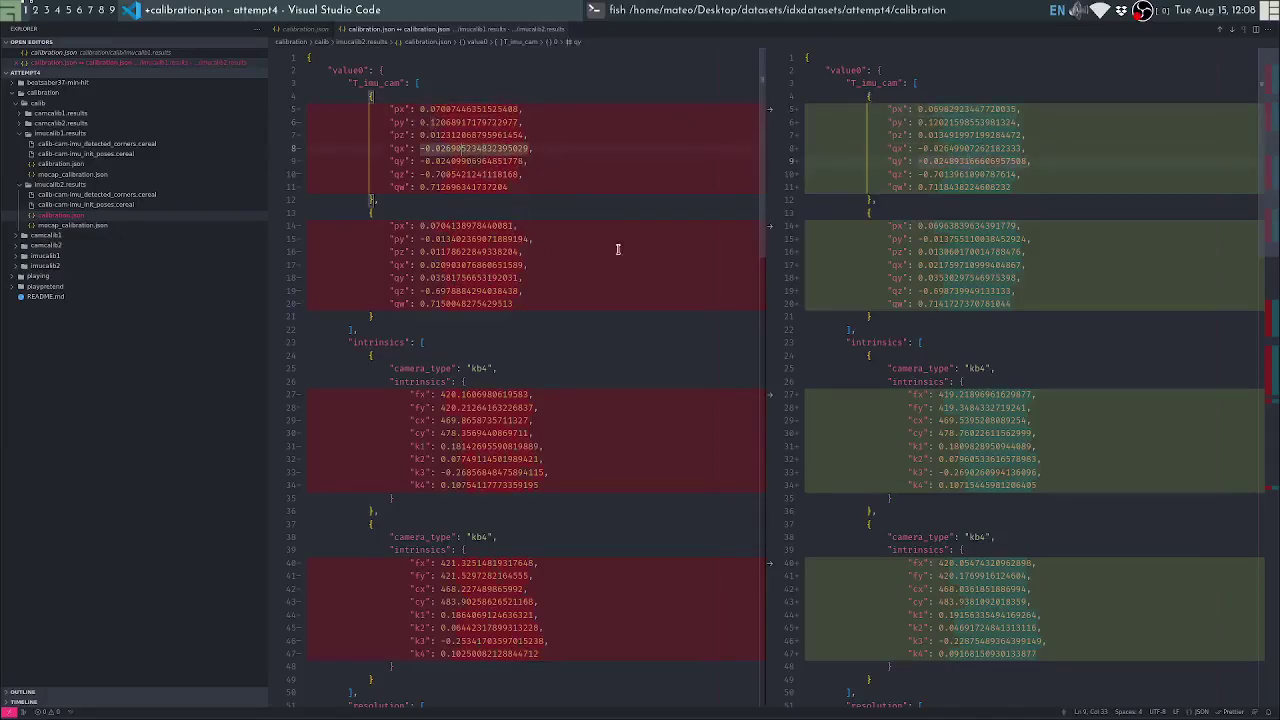
click(925, 240)
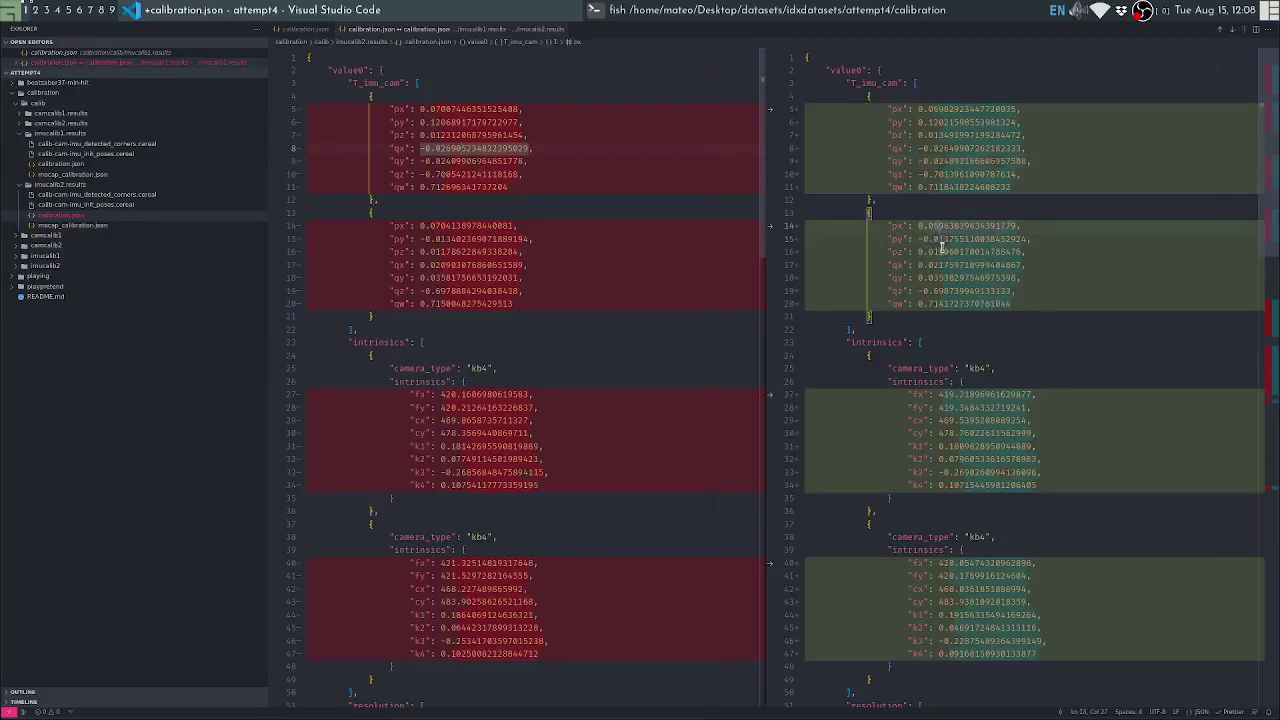
Compare the kb4 camera intrinsics between the two calibration files, starting with the first camera's fx
scroll(932, 316, down, 2)
double_click(950, 303)
click(955, 304)
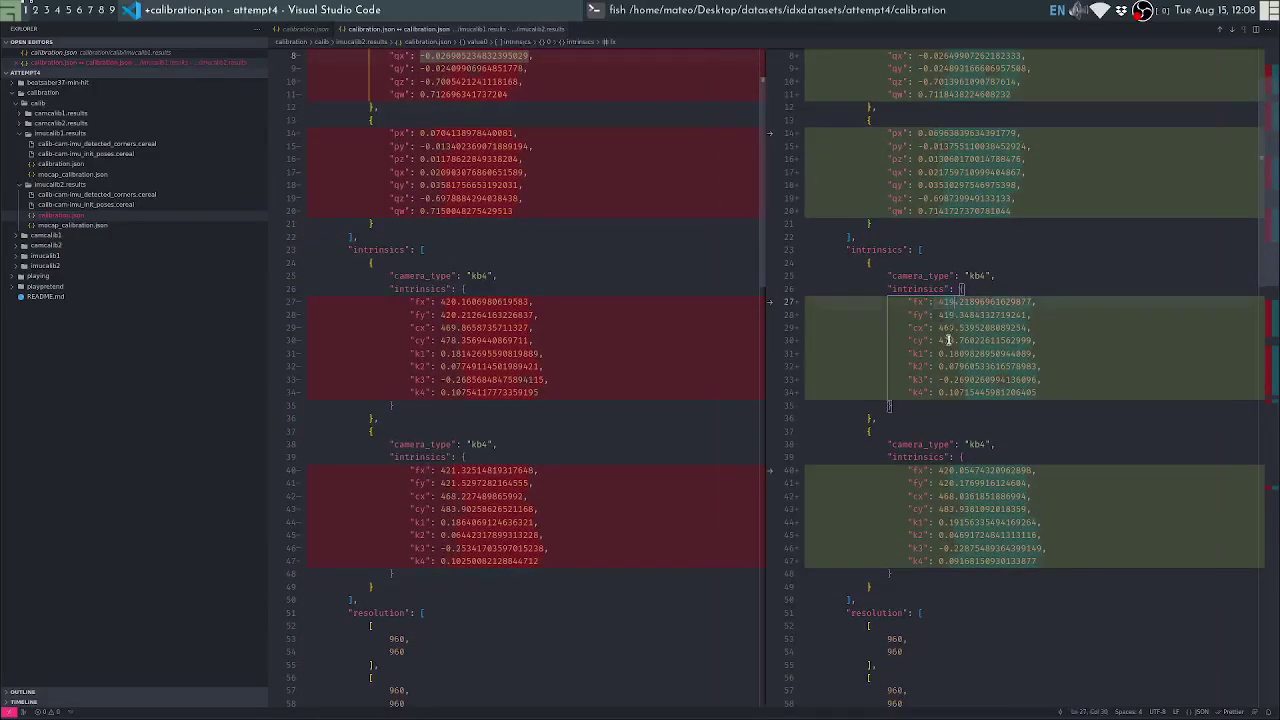
Compare the calib_accel_bias values between the two calibration files
scroll(950, 348, down, 12)
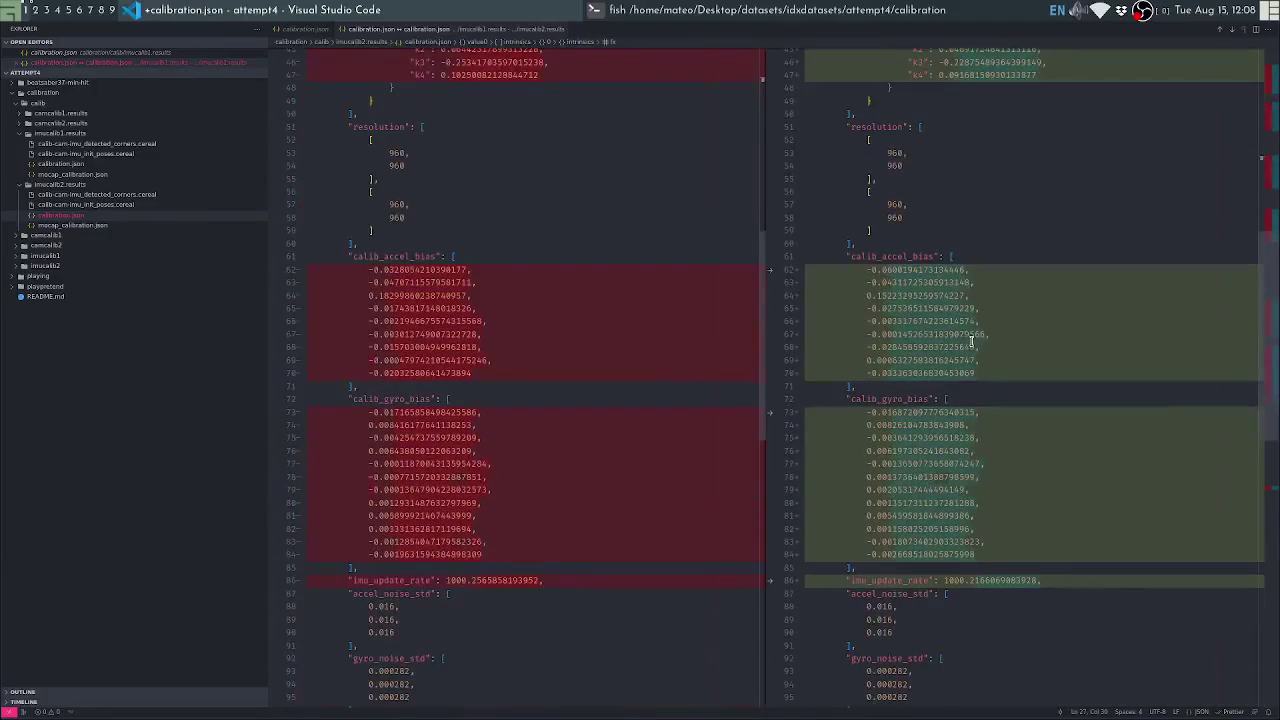
triple_click(900, 270)
drag(900, 270, 918, 360)
click(918, 360)
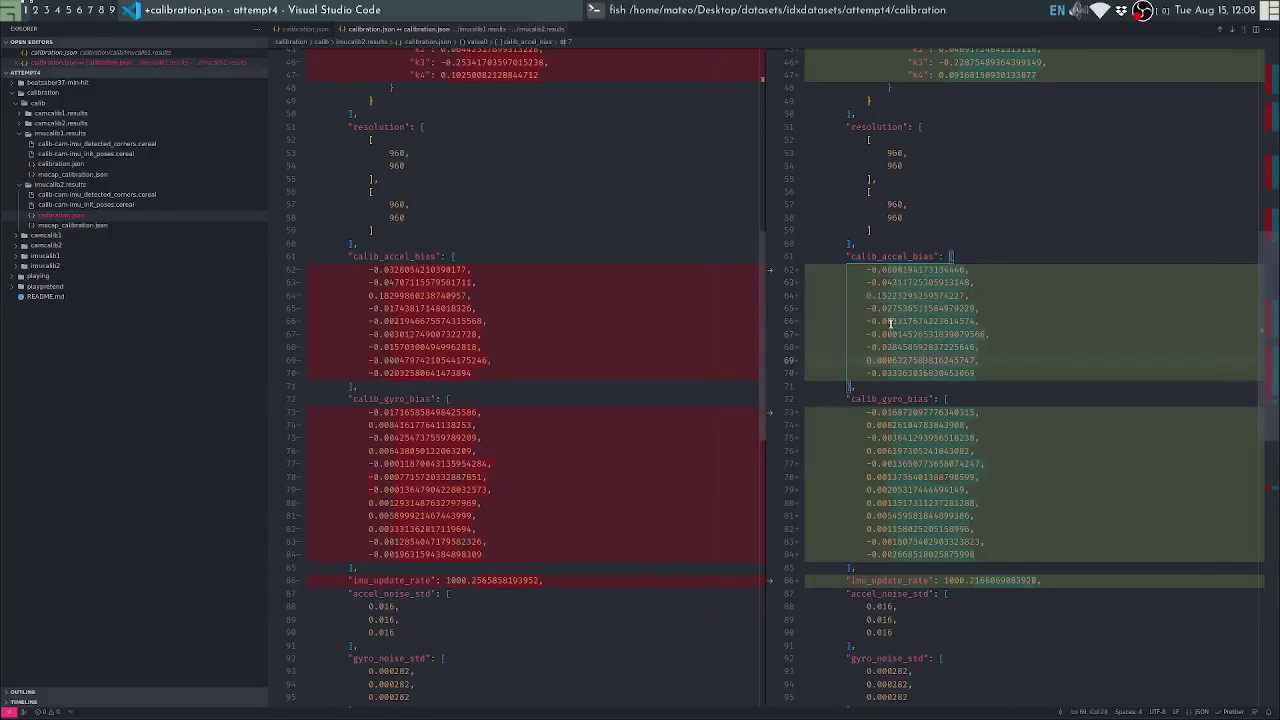
click(916, 308)
Compare the cam_time_offset_ns values at the end of the two calibration files
scroll(930, 356, down, 5)
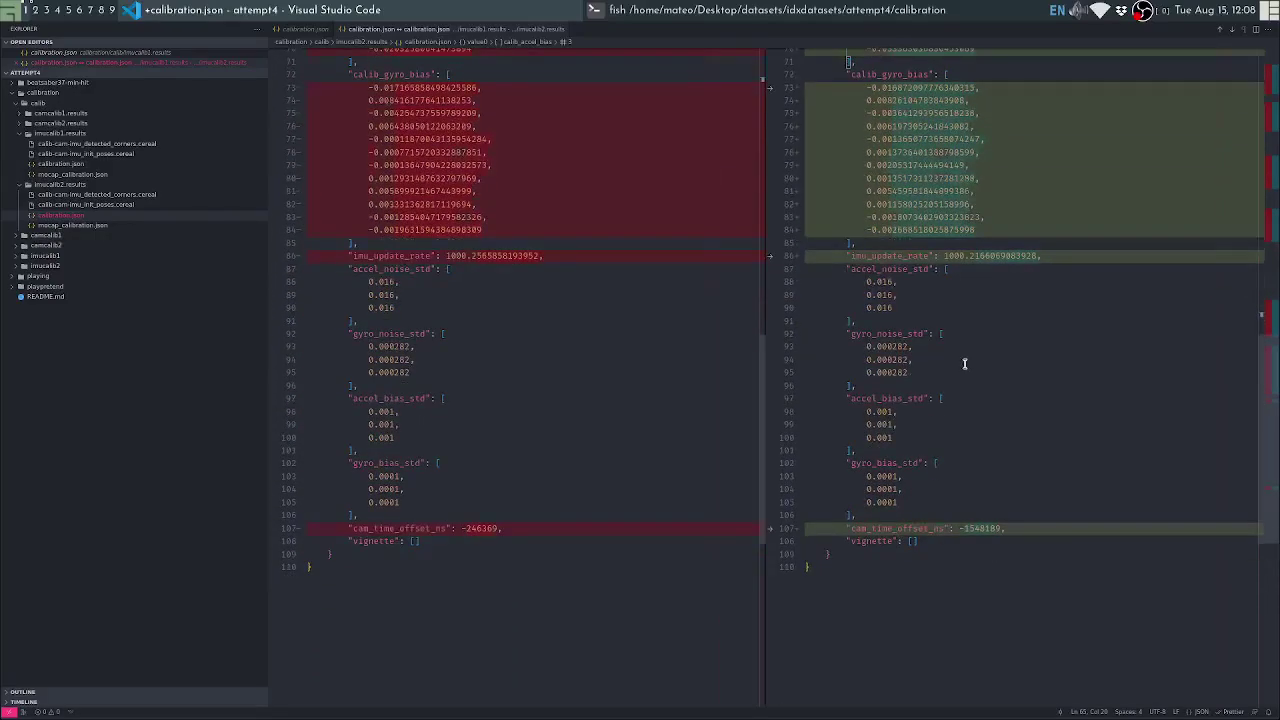
double_click(869, 529)
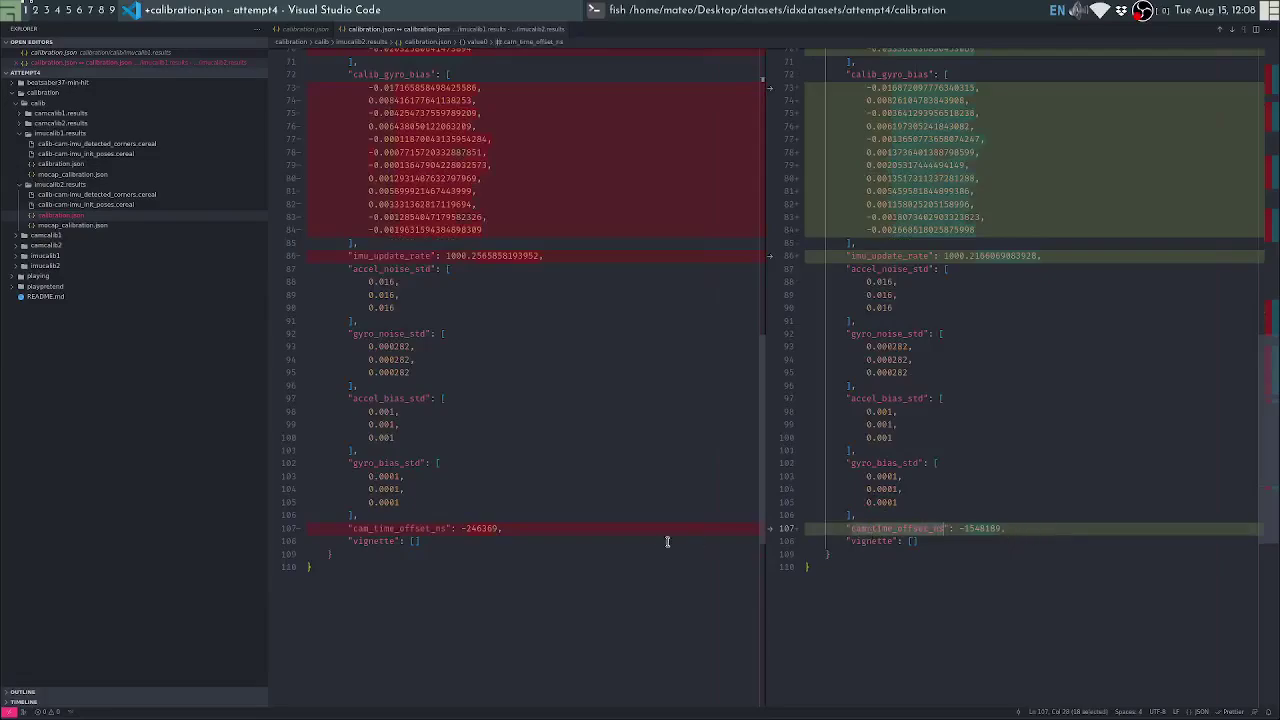
drag(971, 529, 985, 532)
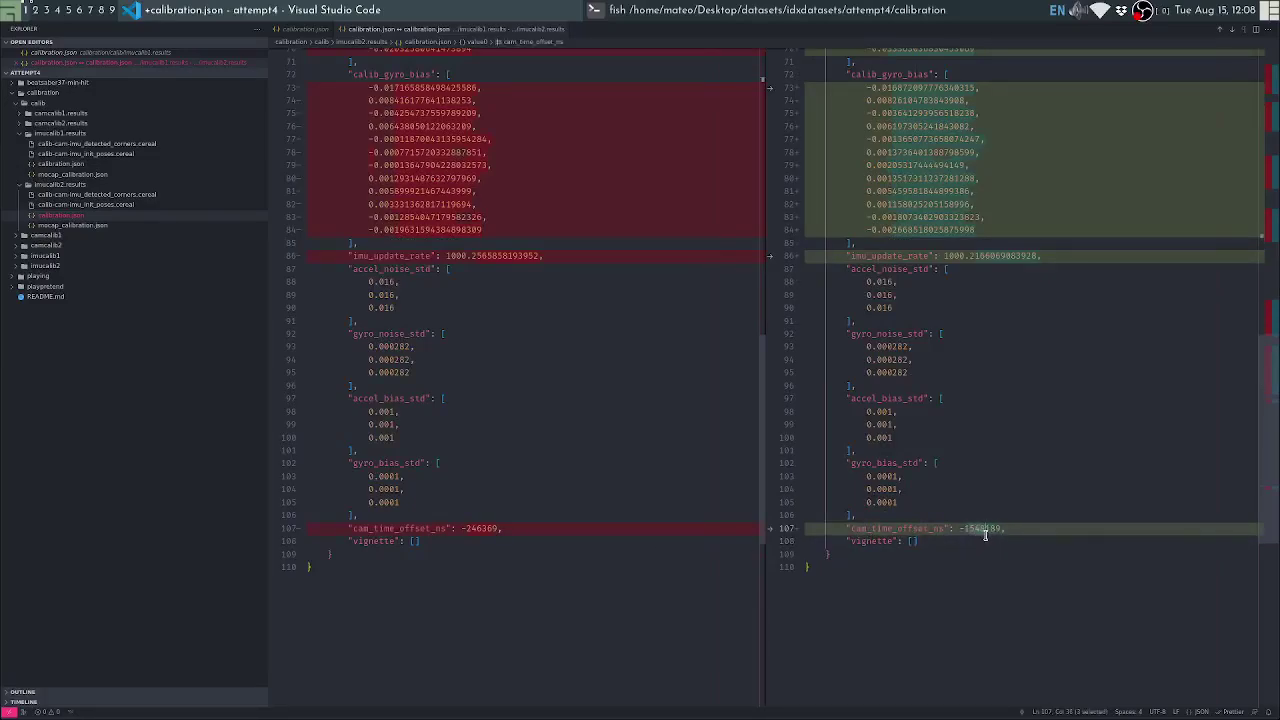
Open a comparison of mocap_calibration.json from imucalib1.results against mocap_calibration.json from imucalib2.results
scroll(995, 440, up, 7)
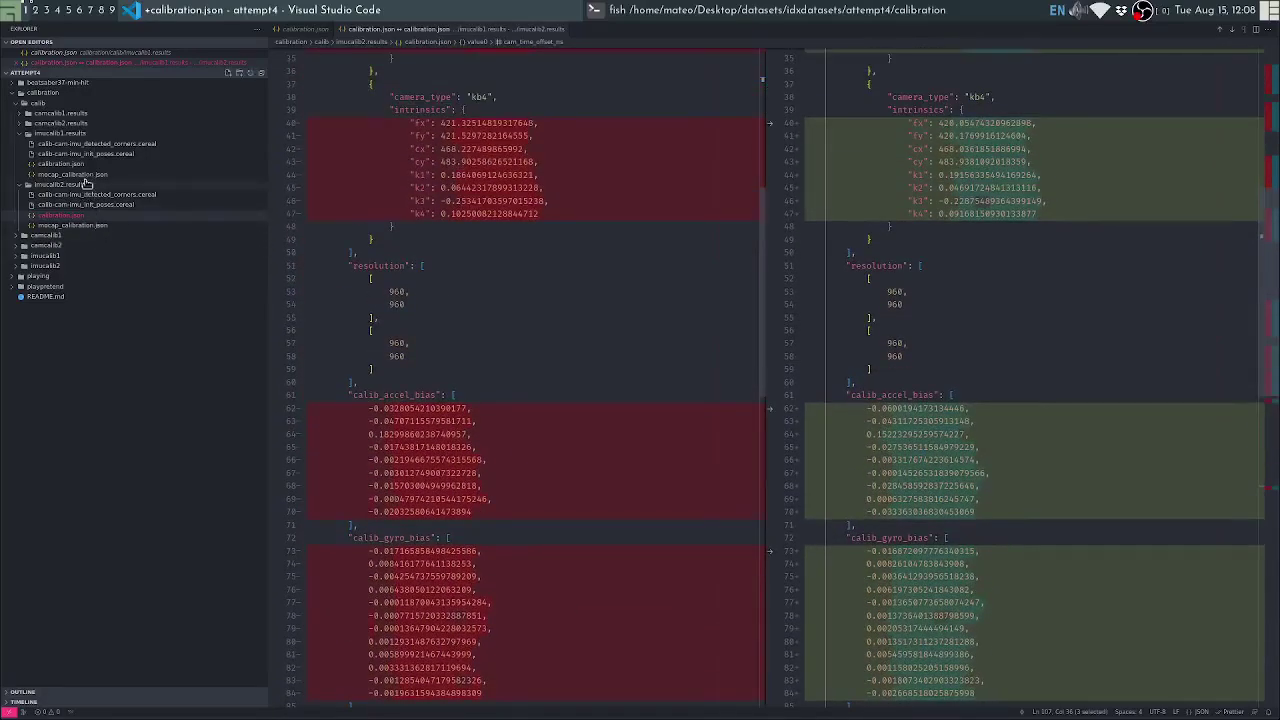
click(86, 176)
ctrl+click(91, 226)
right_click(91, 226)
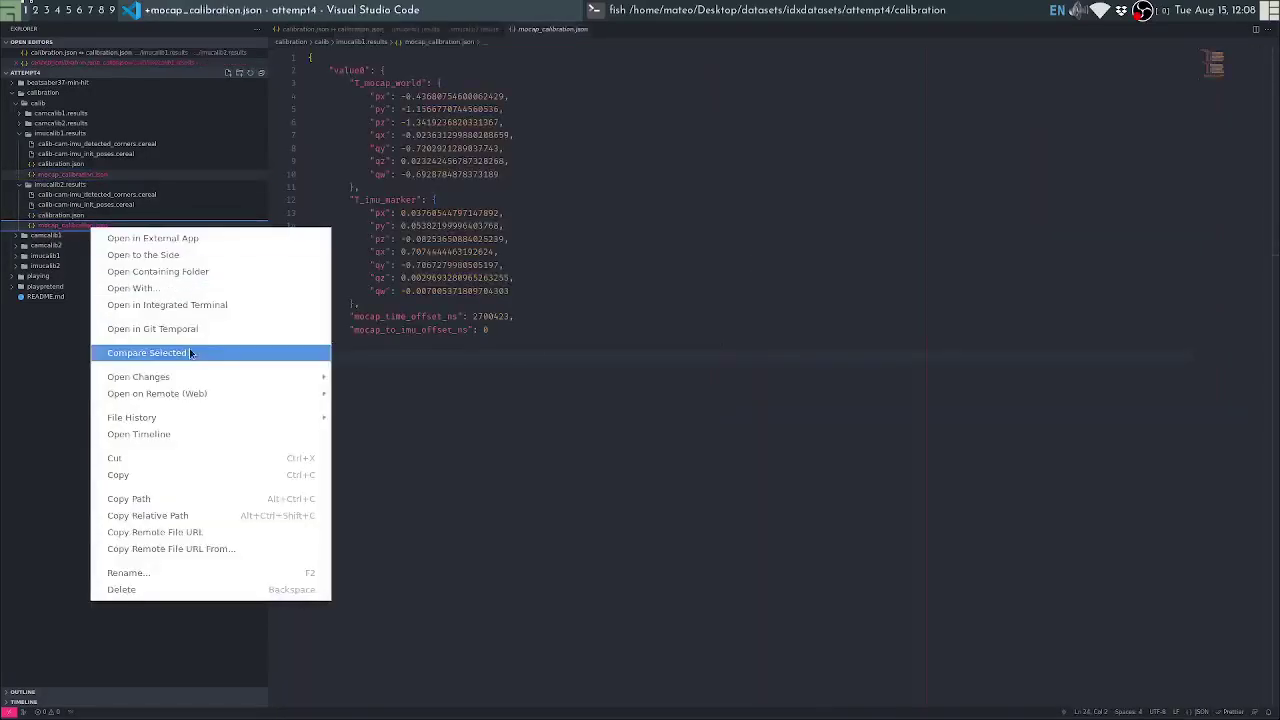
click(147, 353)
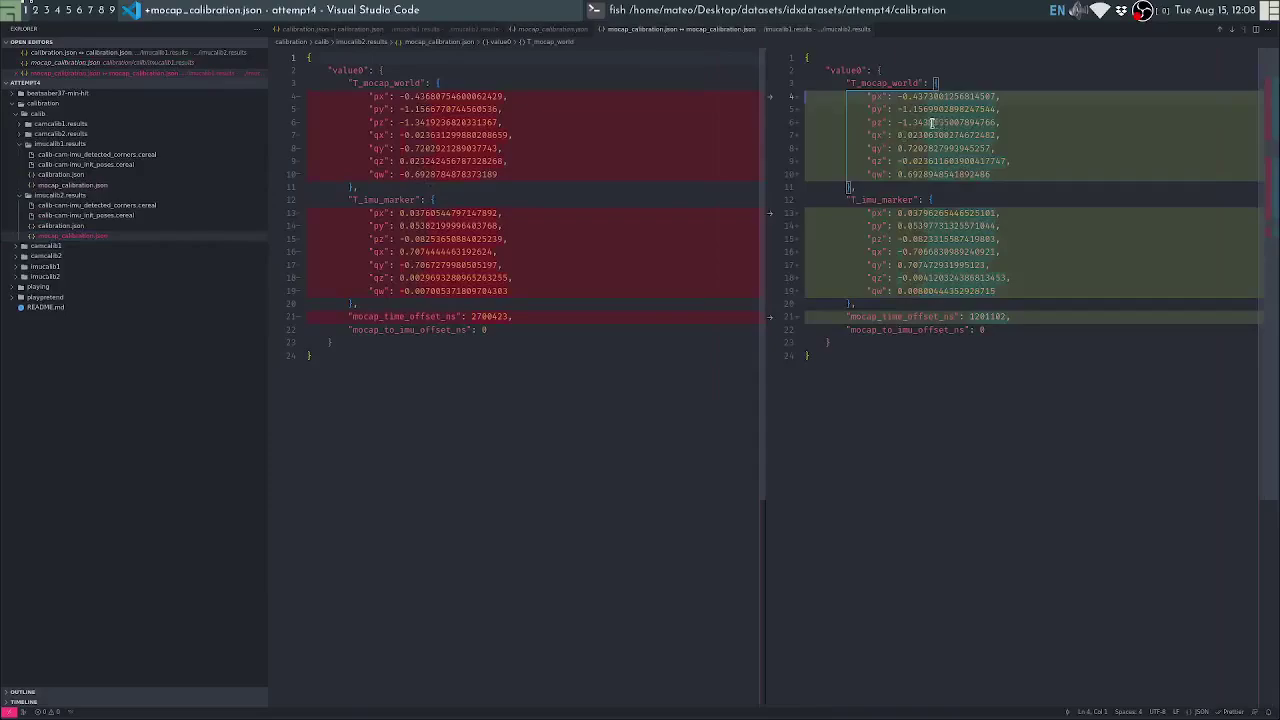
Compare the T_mocap_world position values and quaternion signs between the two mocap calibration files
click(421, 97)
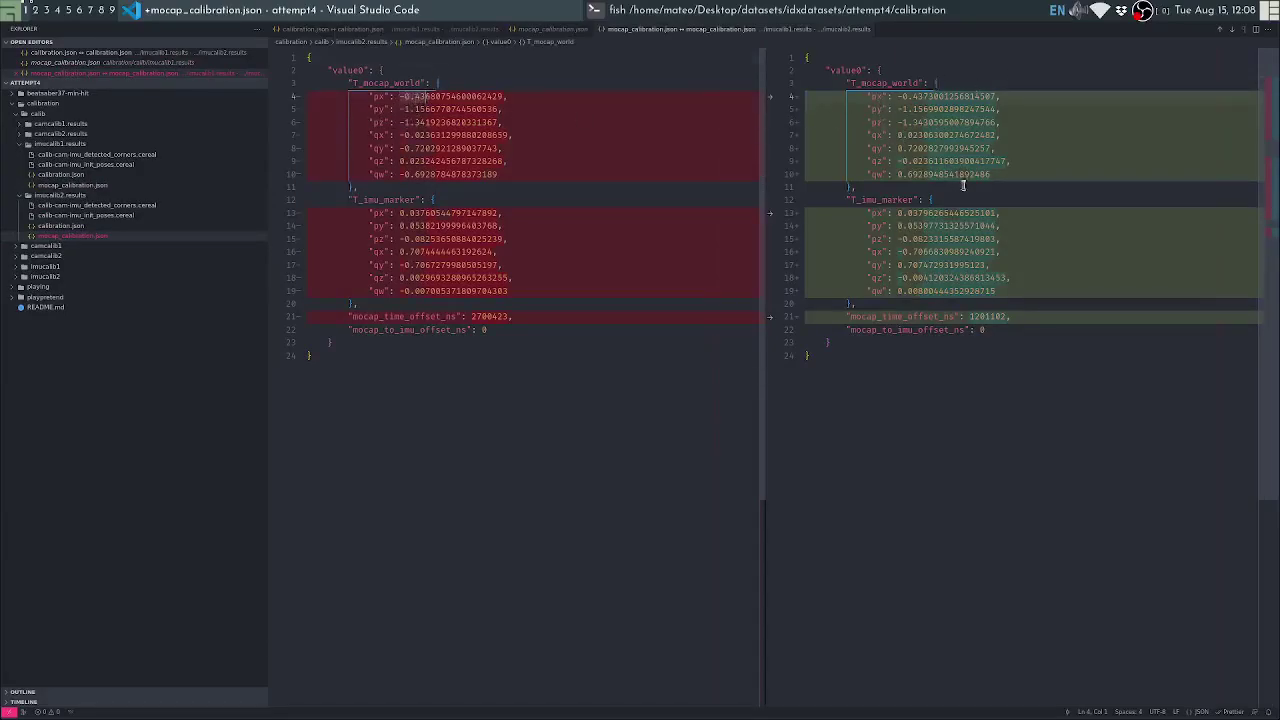
click(403, 136)
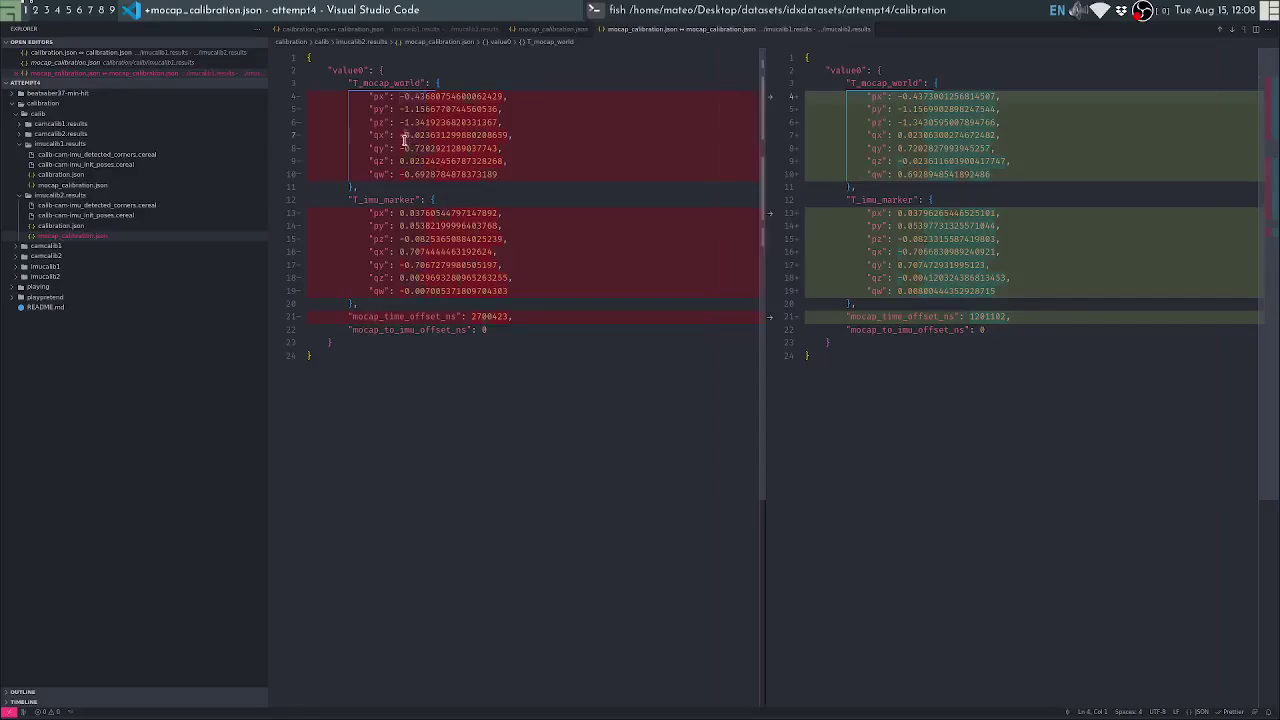
click(898, 135)
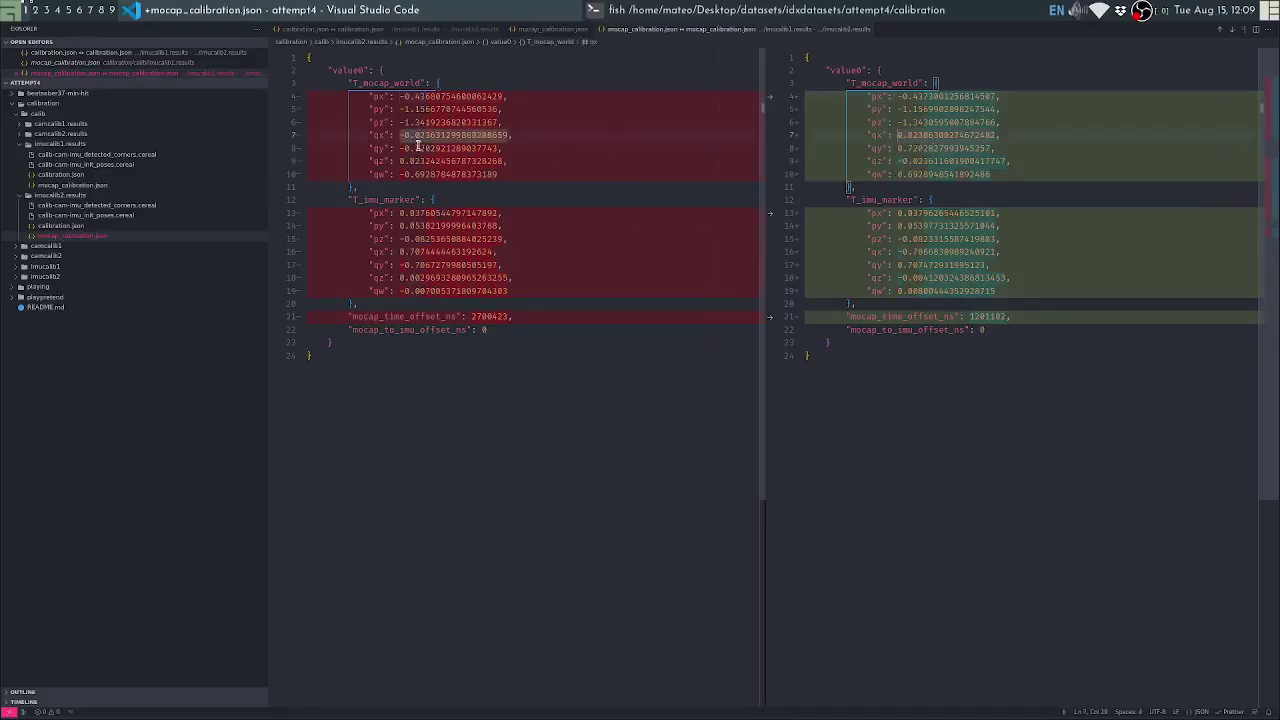
click(408, 136)
click(922, 136)
double_click(948, 174)
drag(948, 174, 912, 148)
key(ctrl+z)
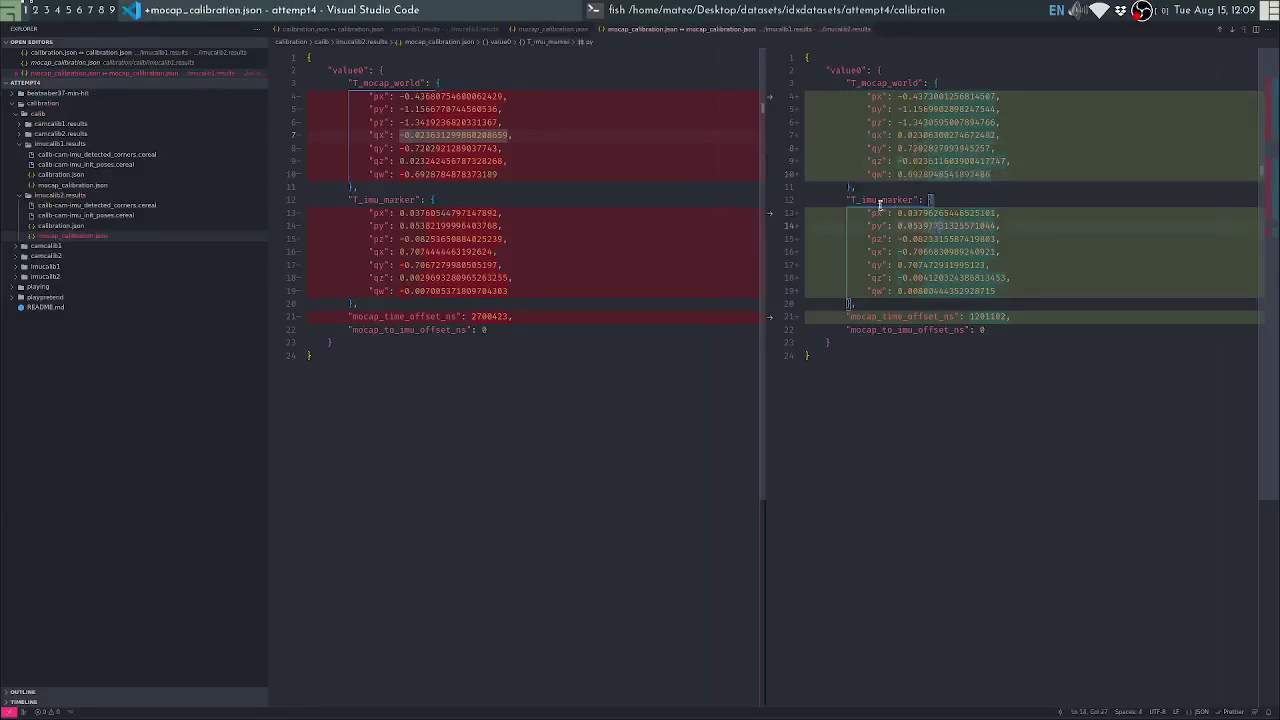
Compare the T_imu_marker block and the mocap_time_offset_ns values between the two mocap calibration files
double_click(876, 200)
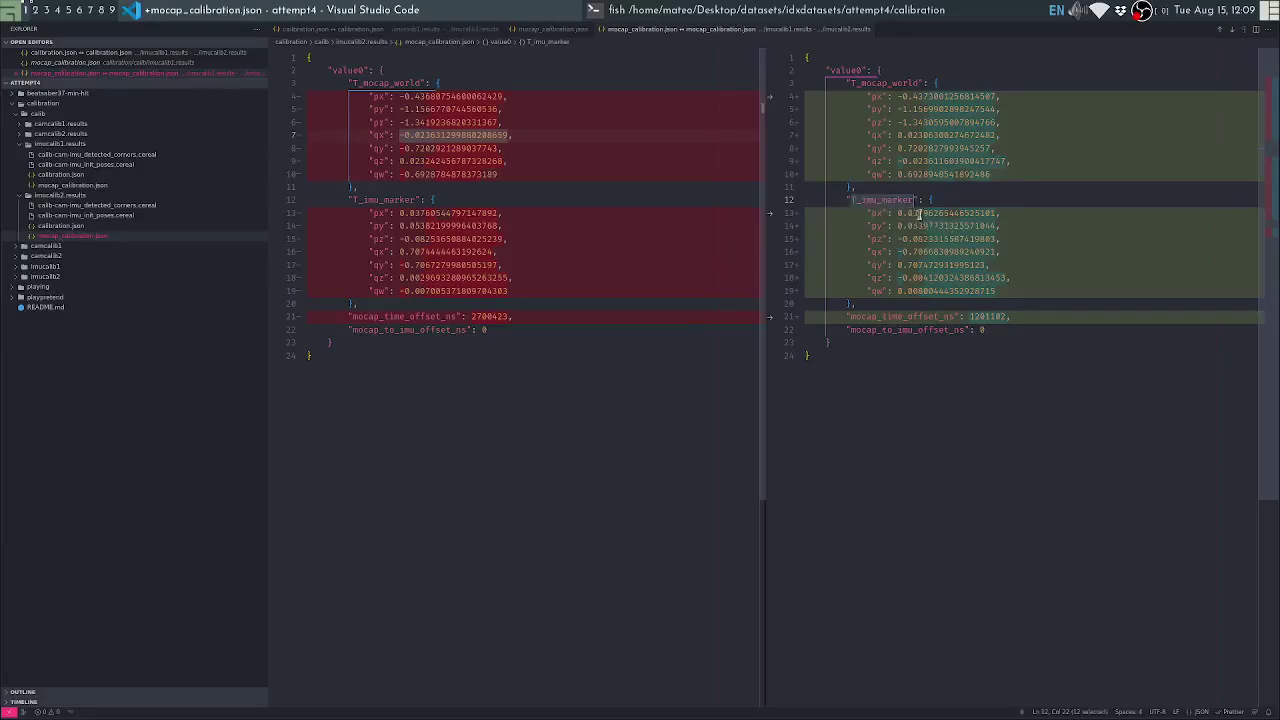
double_click(393, 322)
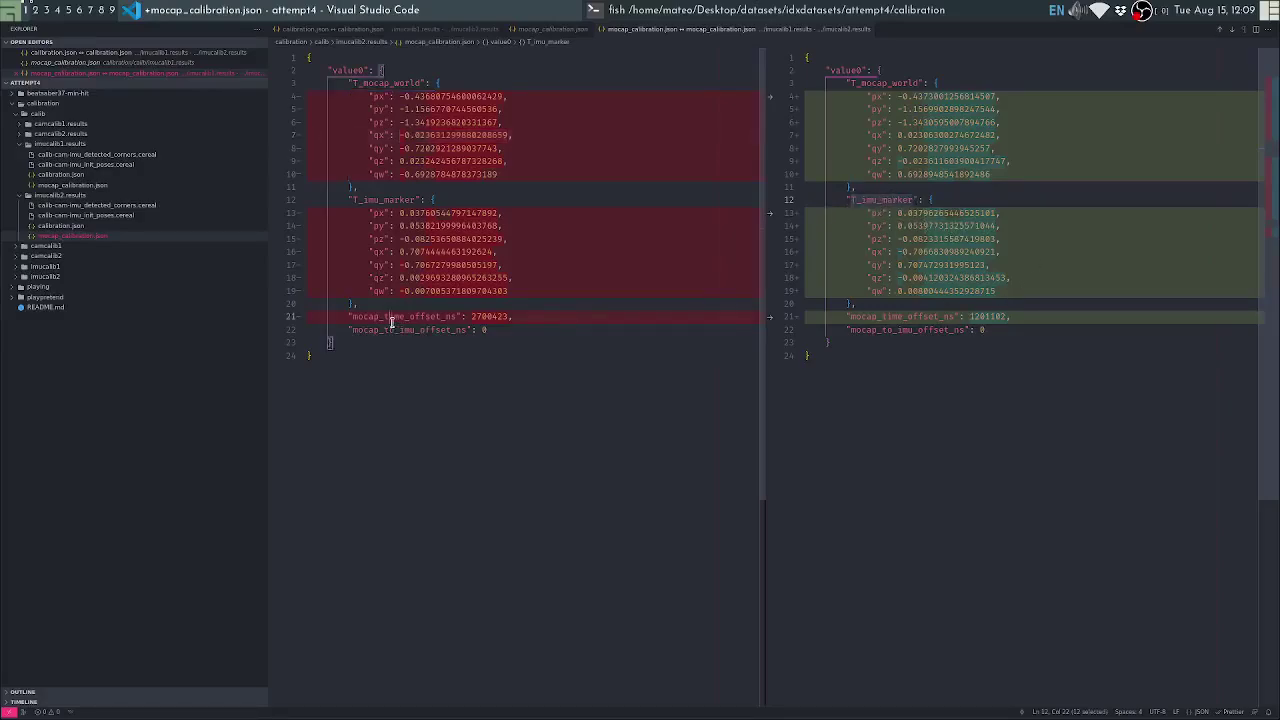
click(894, 320)
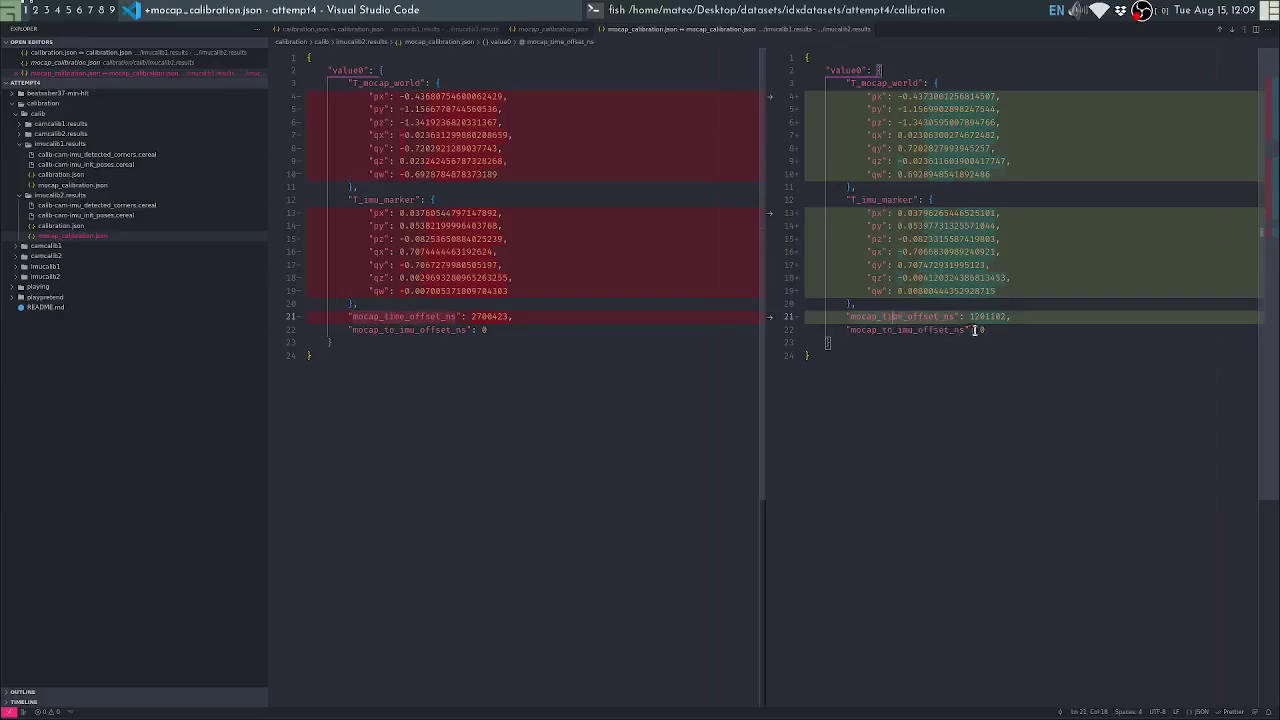
drag(979, 319, 988, 319)
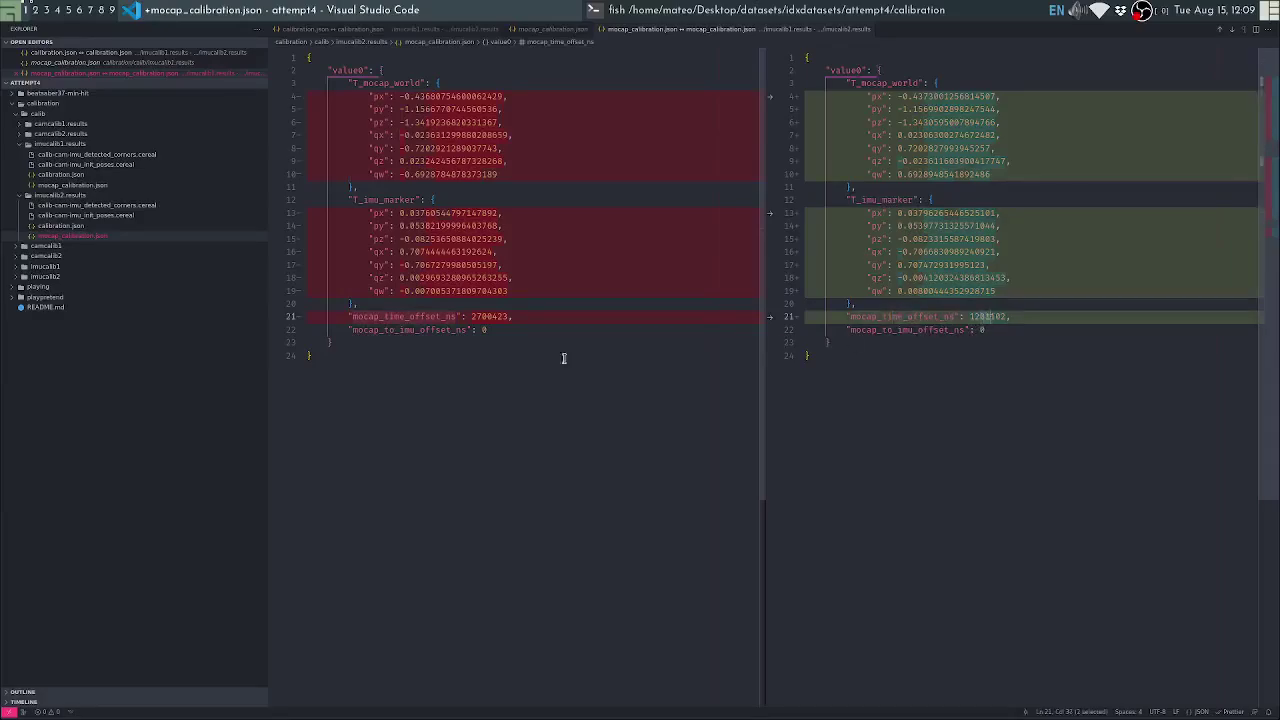
double_click(480, 317)
click(985, 318)
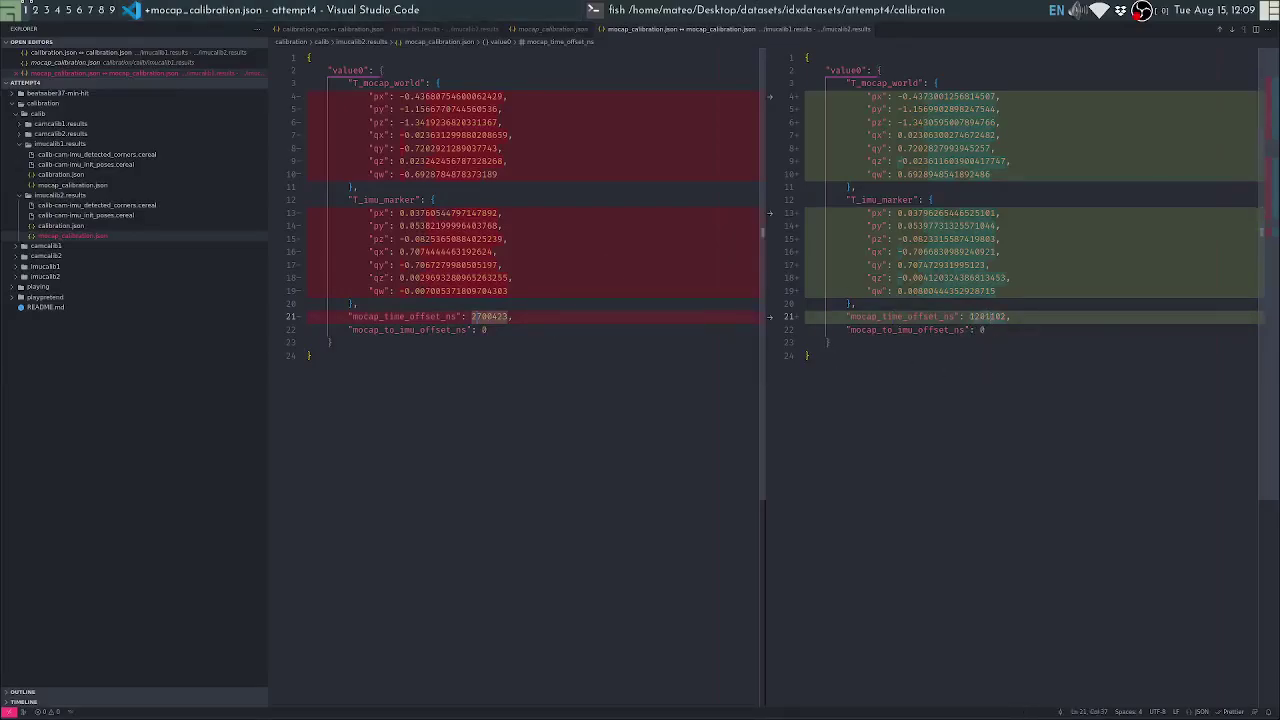
Close all the open comparisons and calibration files in the editor
key(ctrl+w)
key(ctrl+w)
key(ctrl+w)
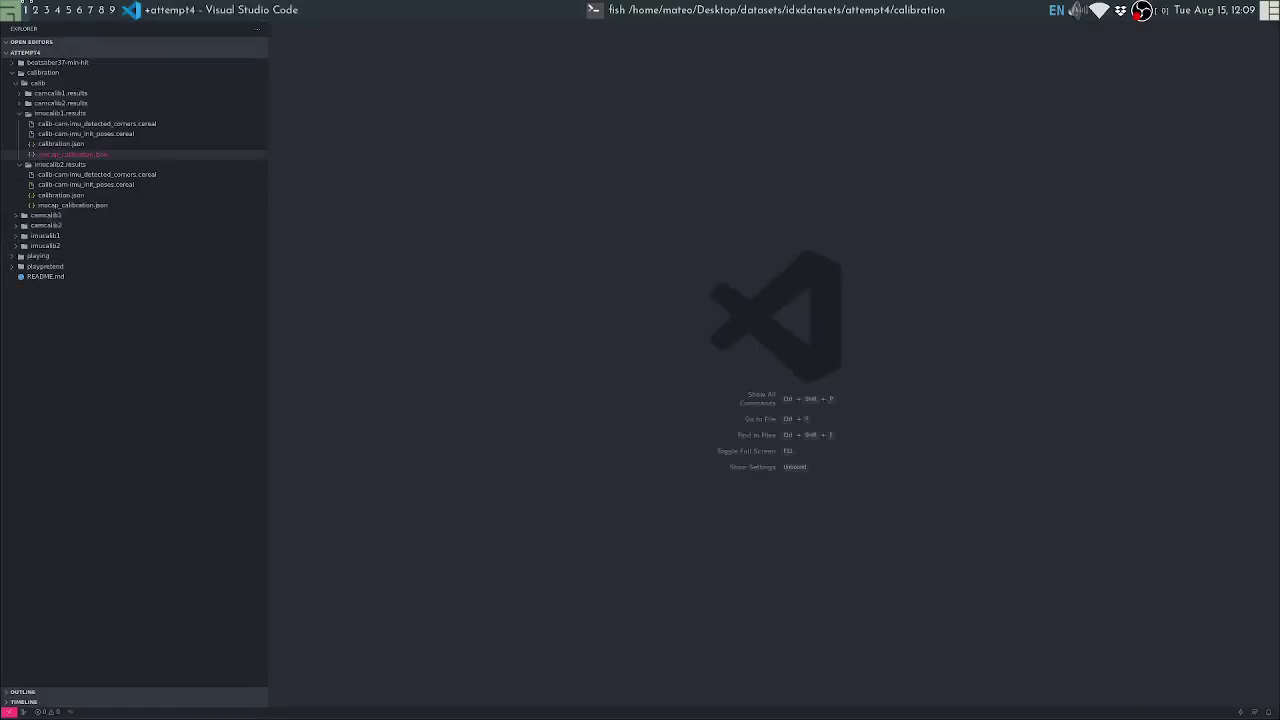
View calibration.json and mocap_calibration.json in both the imucalib1.results and imucalib2.results folders once more
click(57, 145)
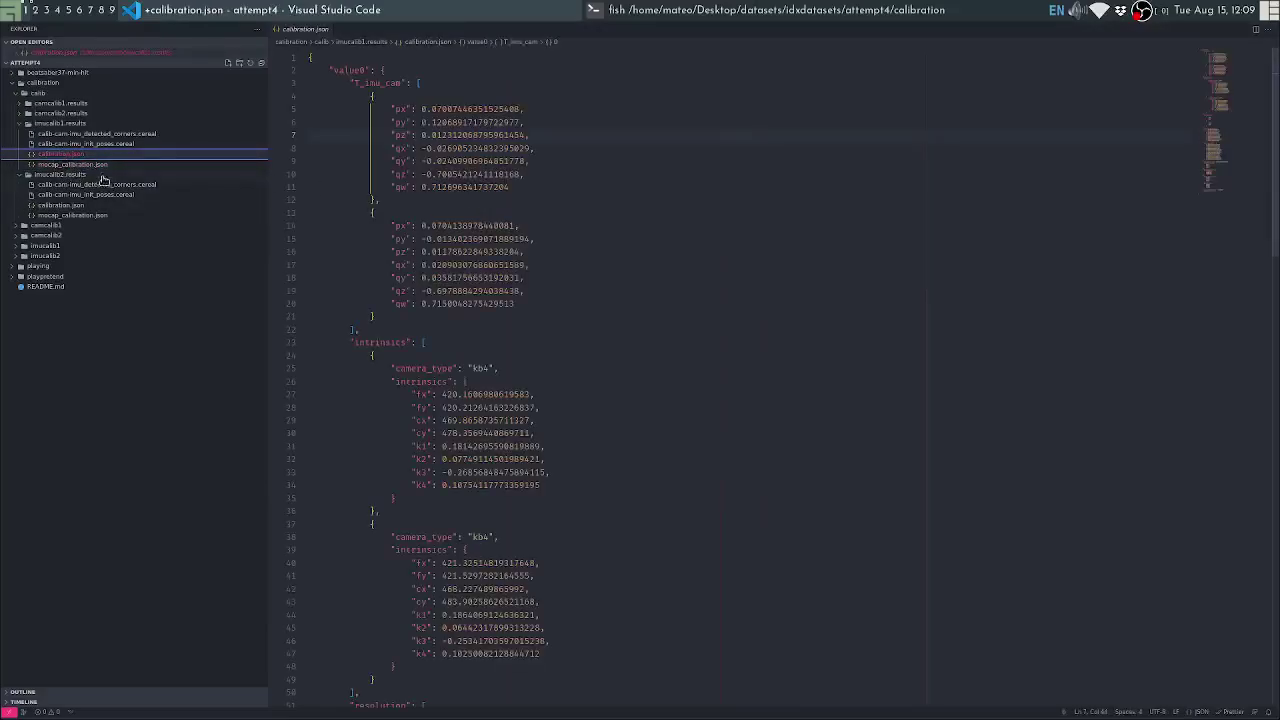
click(75, 205)
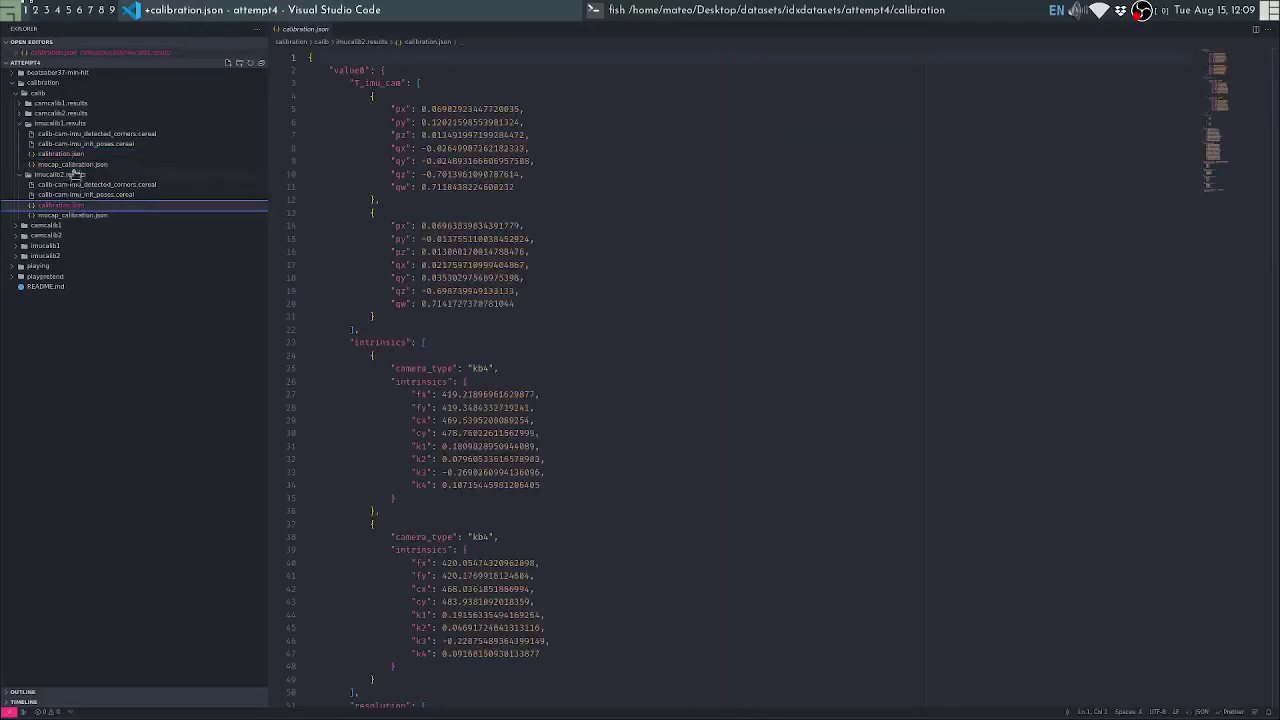
click(72, 154)
click(72, 165)
click(72, 218)
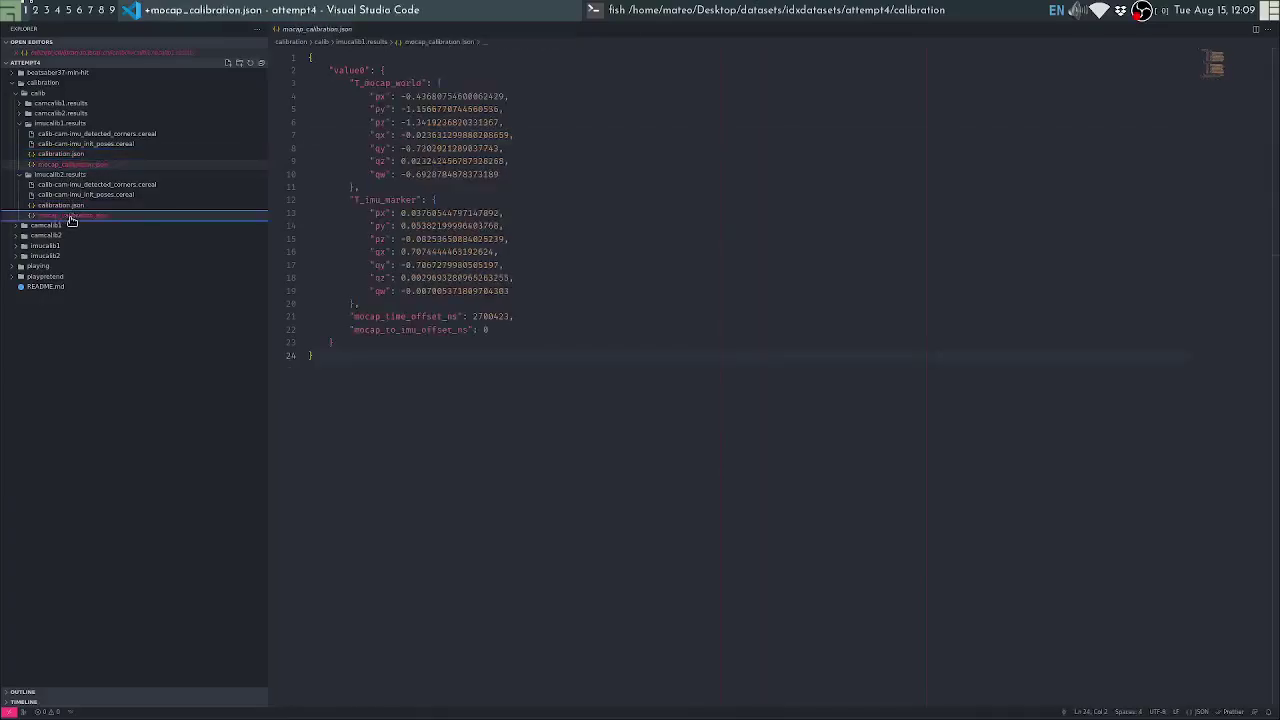
click(74, 155)
click(77, 205)
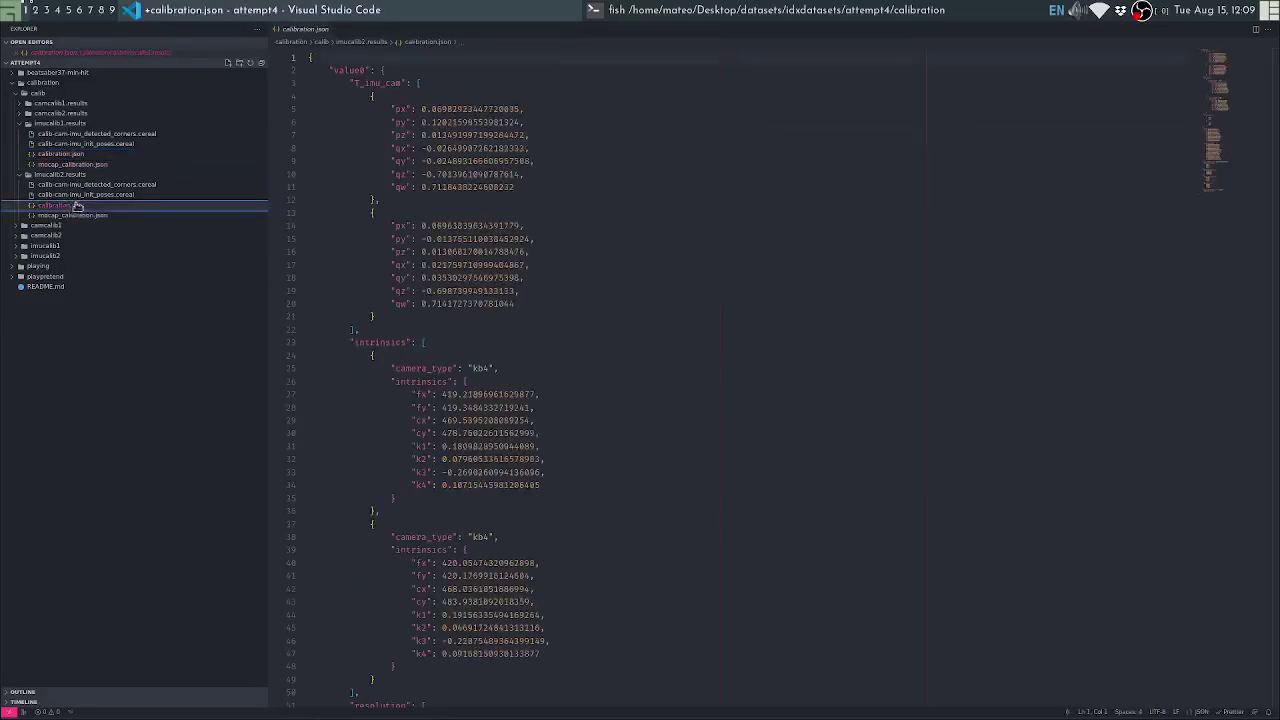
click(67, 154)
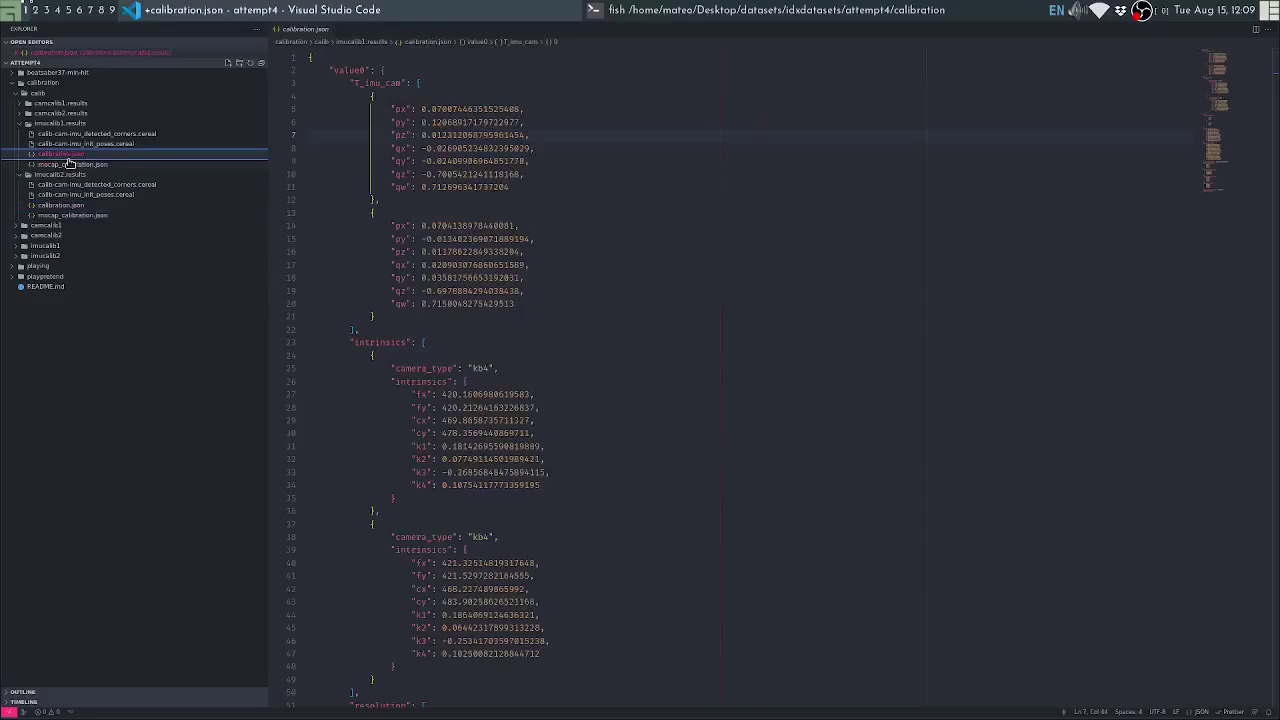
click(88, 165)
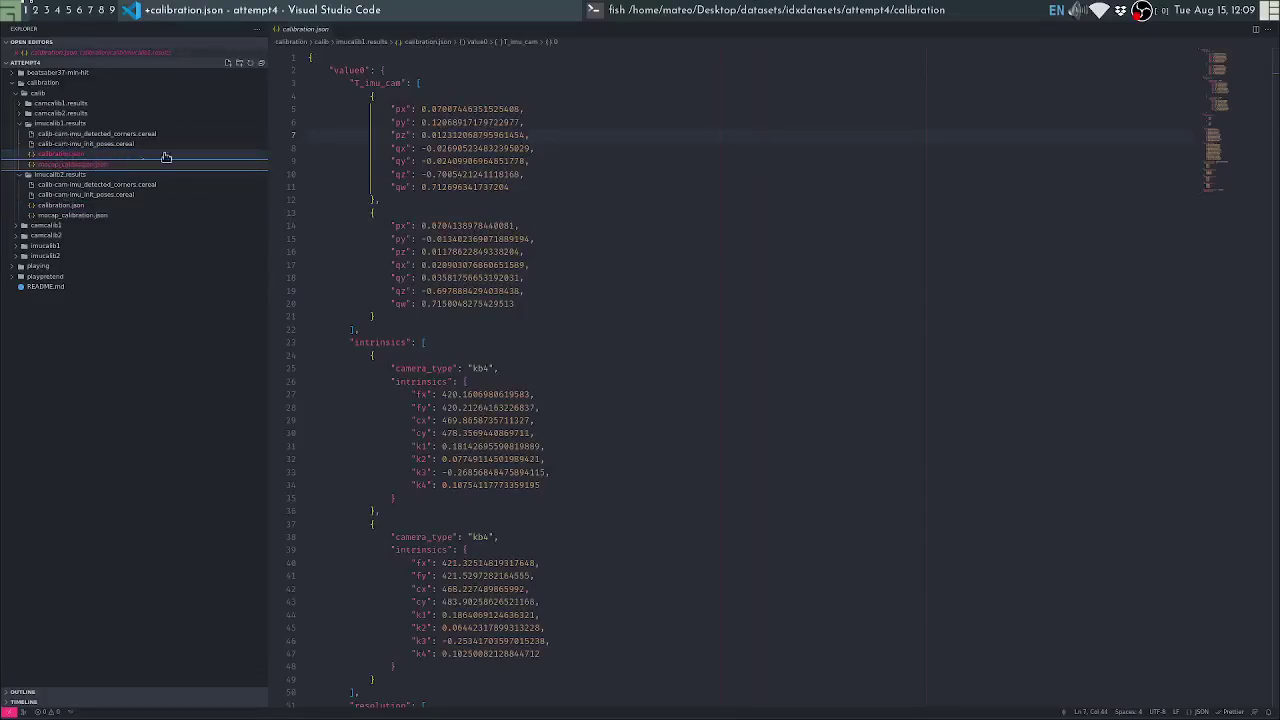
click(69, 157)
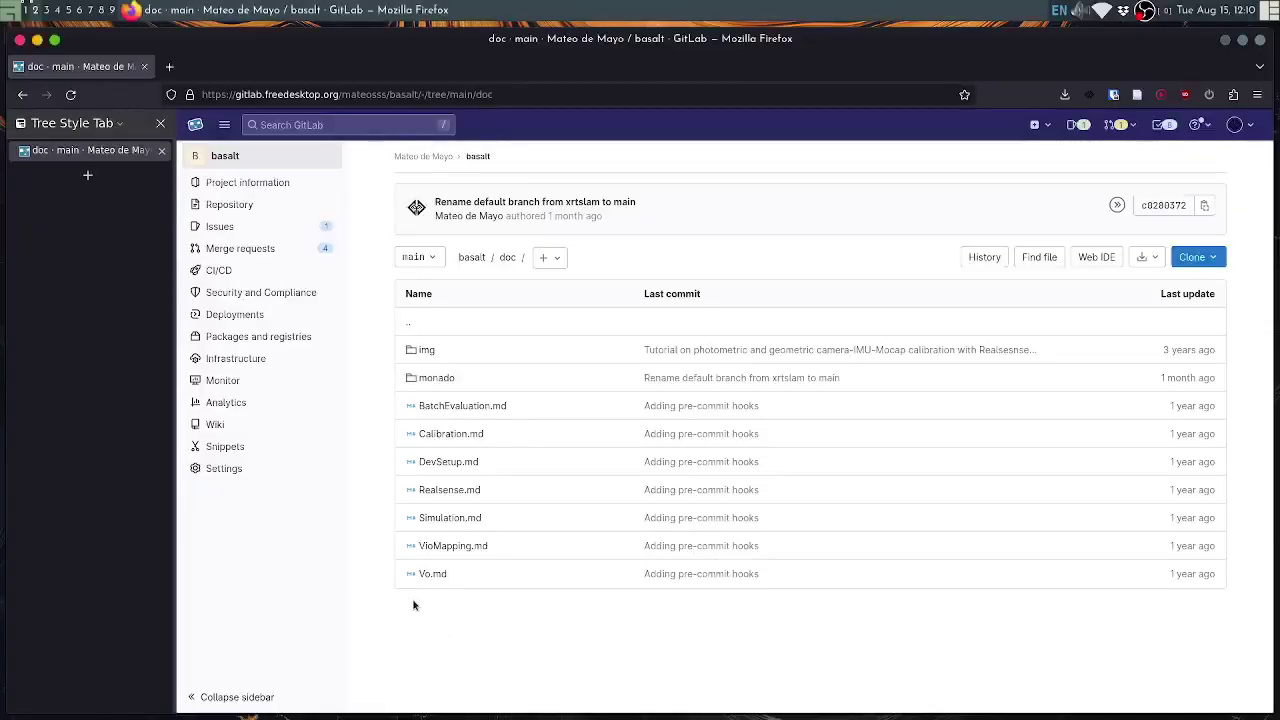
Open Realsense.md in the doc folder and read through the tutorial as far as the Generating Time-Aligned Ground Truth section
click(440, 490)
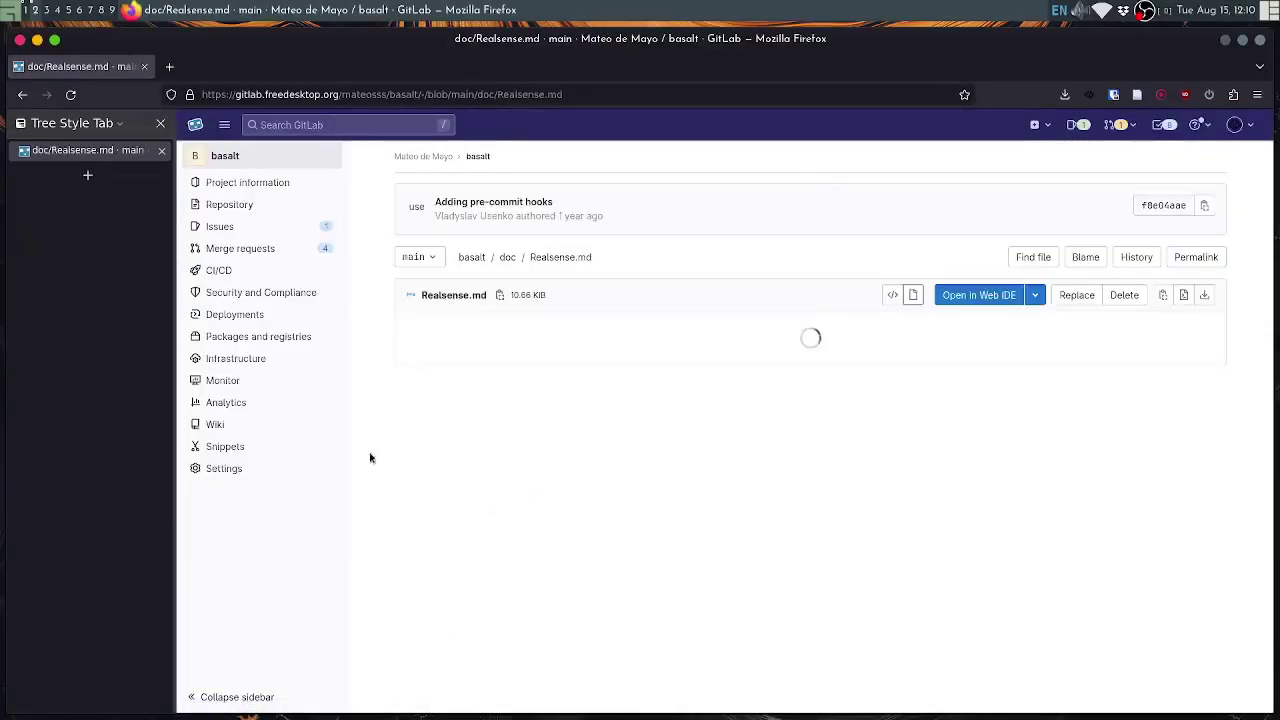
scroll(369, 298, down, 2)
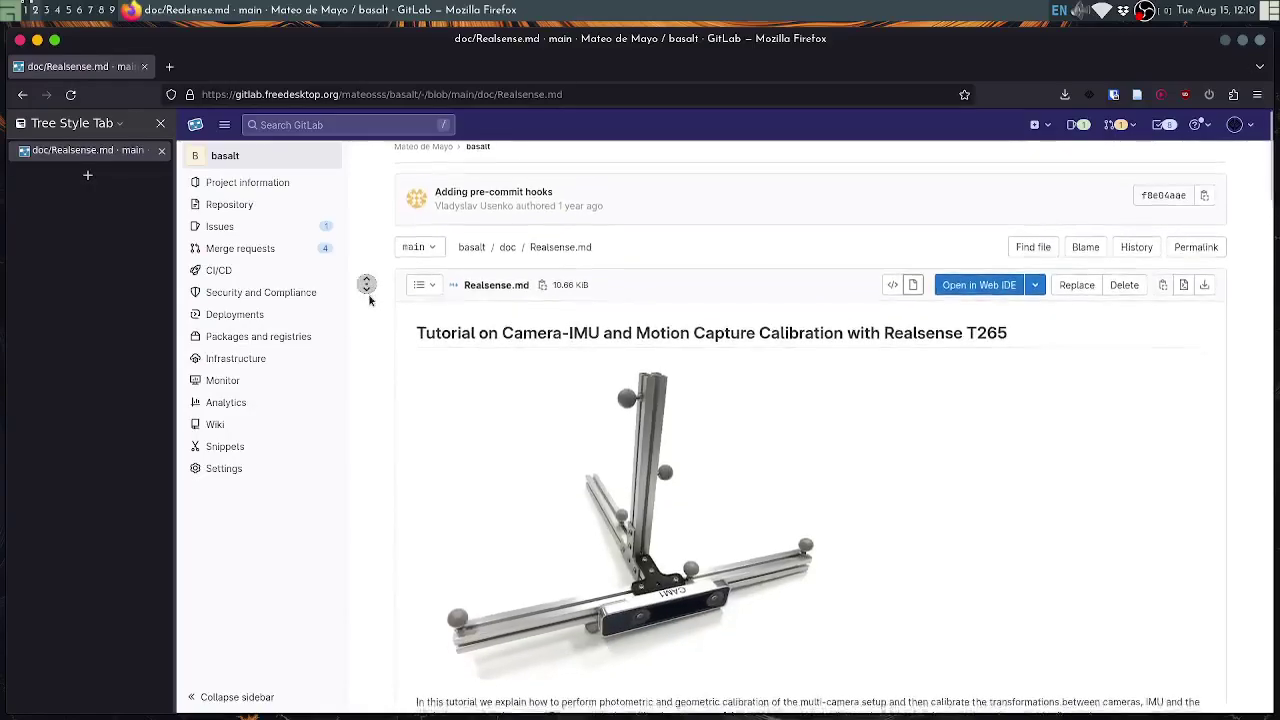
middle_click(375, 374)
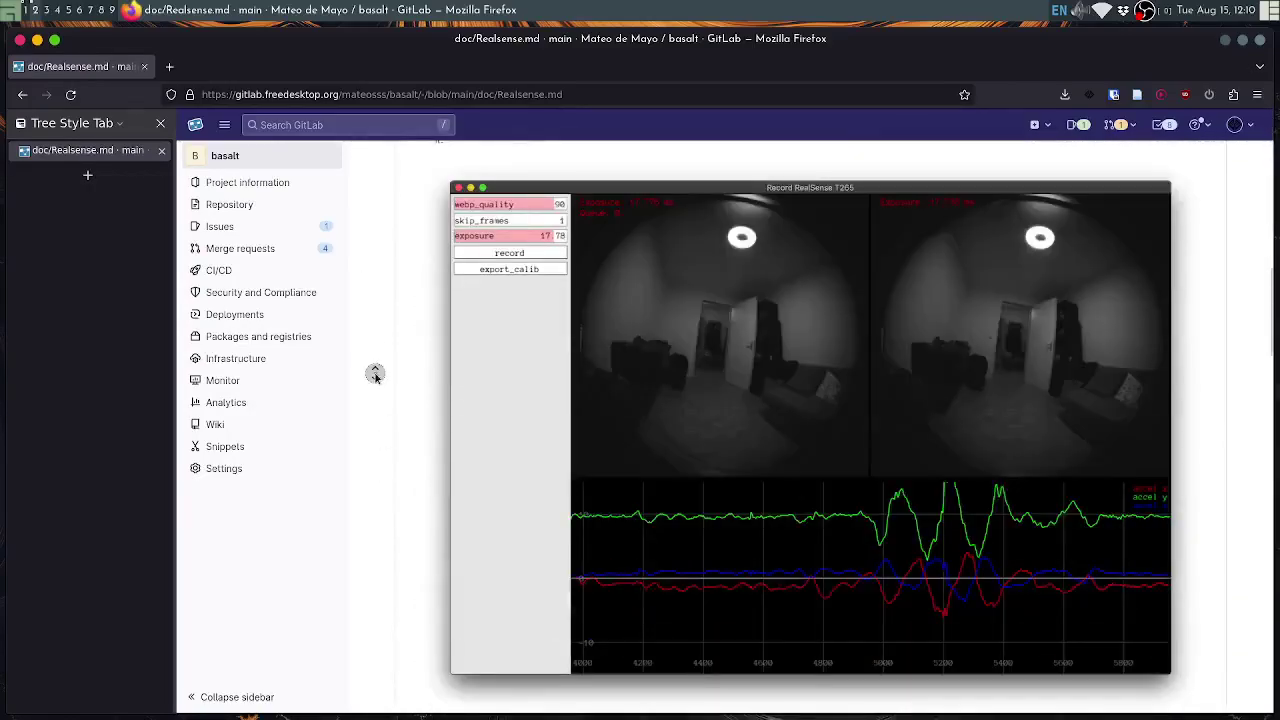
middle_click(389, 314)
scroll(407, 514, down, 5)
middle_click(390, 415)
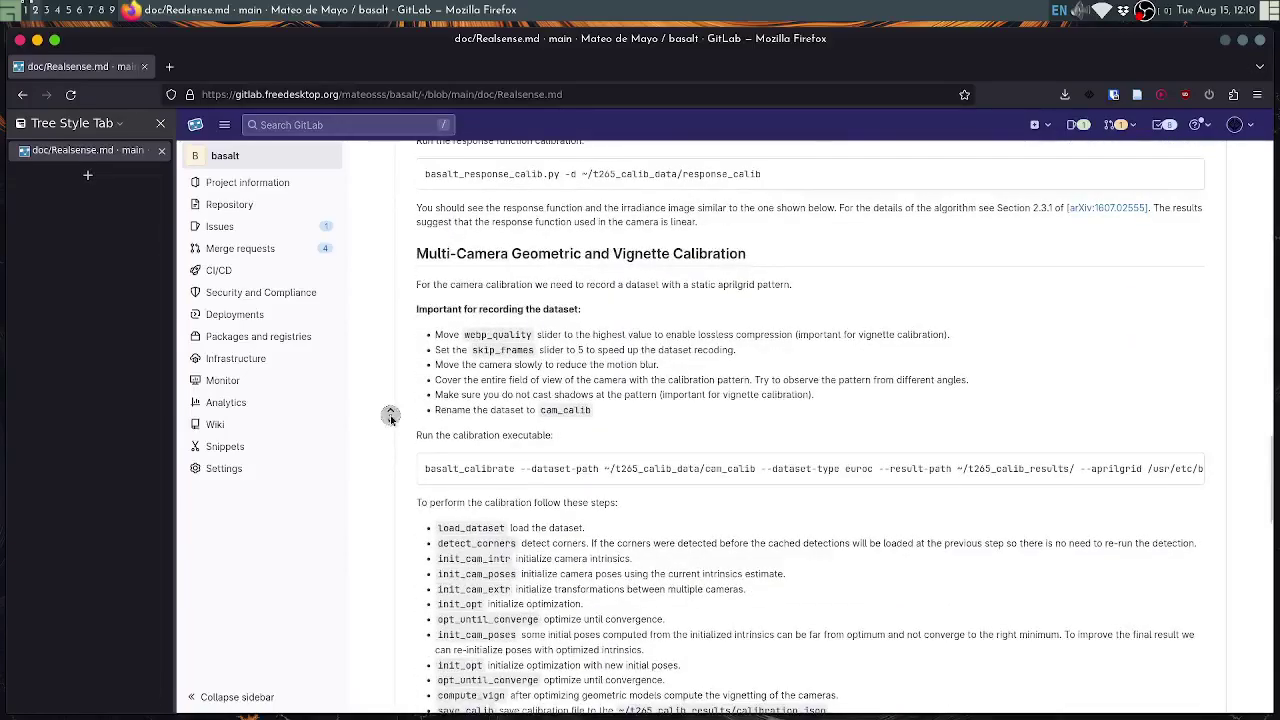
scroll(393, 437, down, 10)
scroll(391, 412, up, 1)
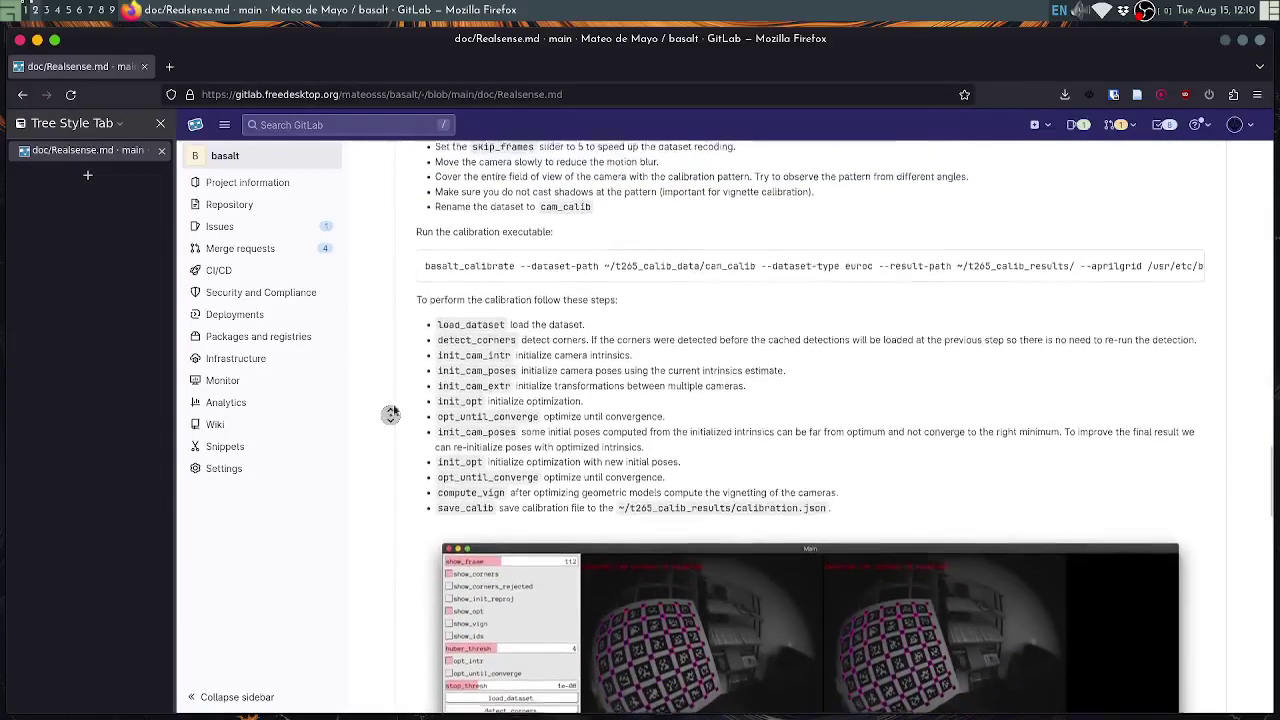
scroll(400, 466, down, 8)
middle_click(398, 451)
scroll(446, 485, down, 15)
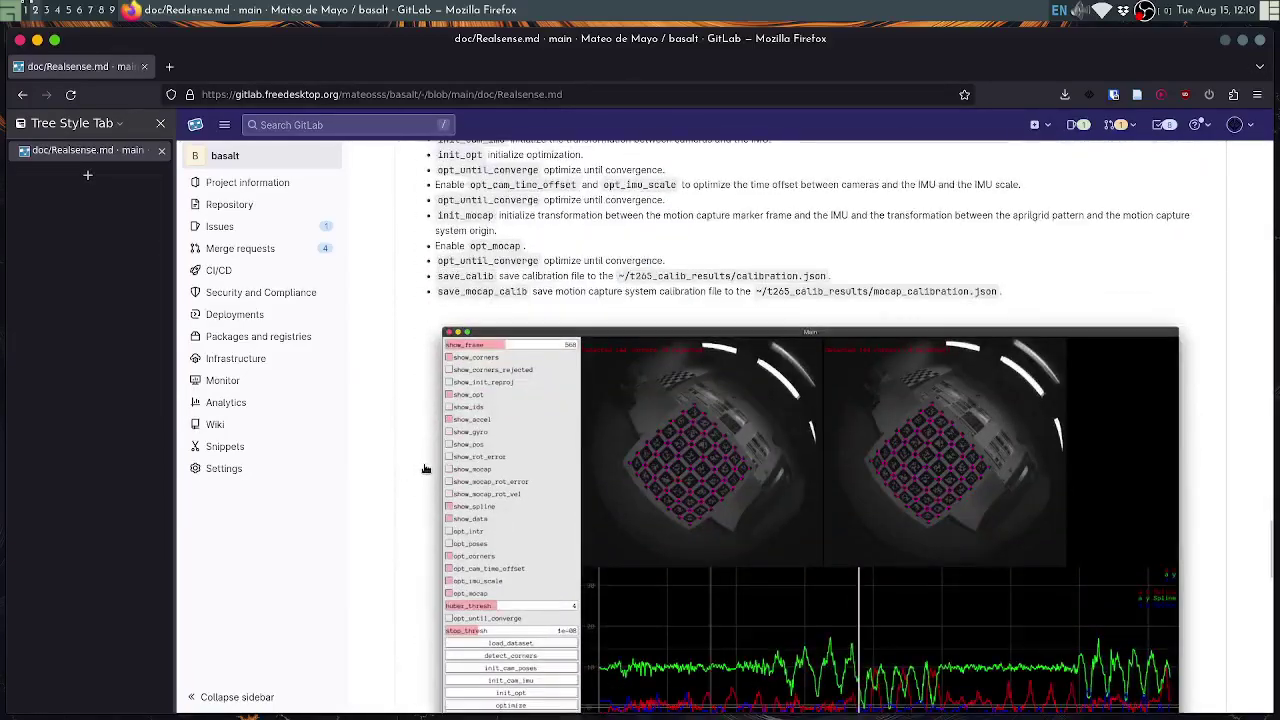
Select the full basalt_time_alignment example command in the Generating Time-Aligned Ground Truth section for copying
double_click(430, 462)
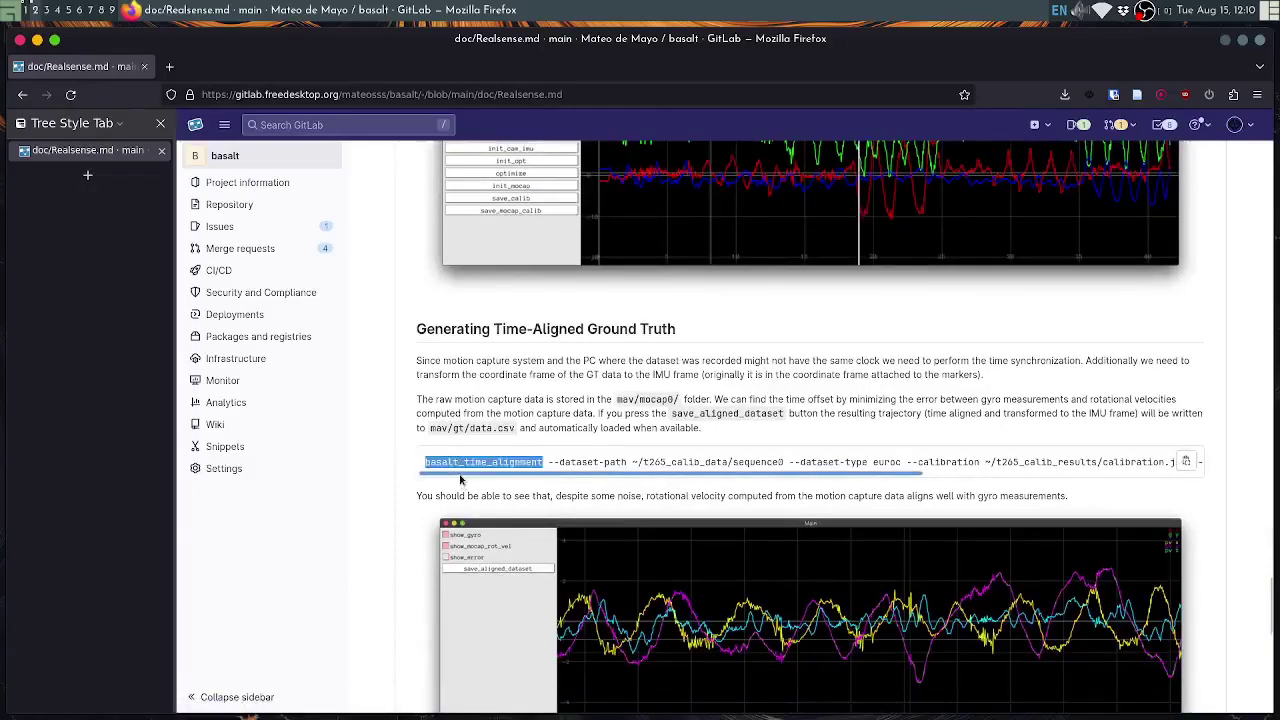
scroll(460, 480, down, 1)
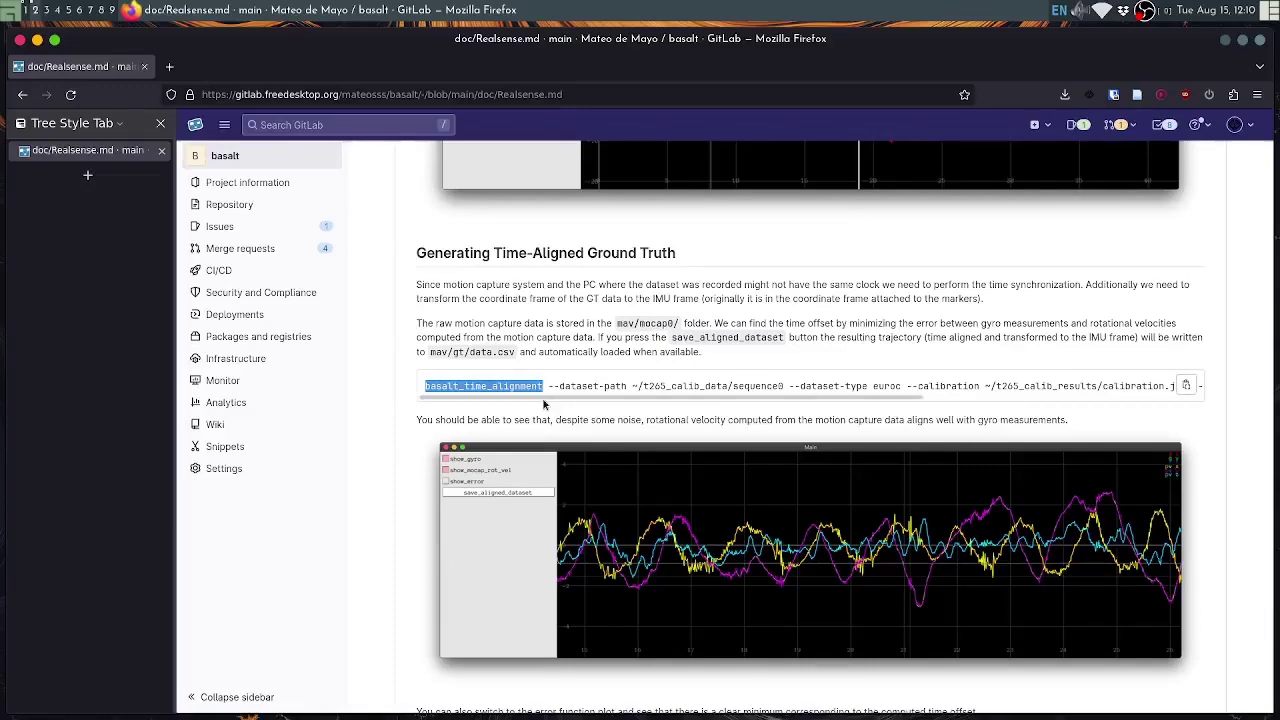
drag(545, 398, 520, 404)
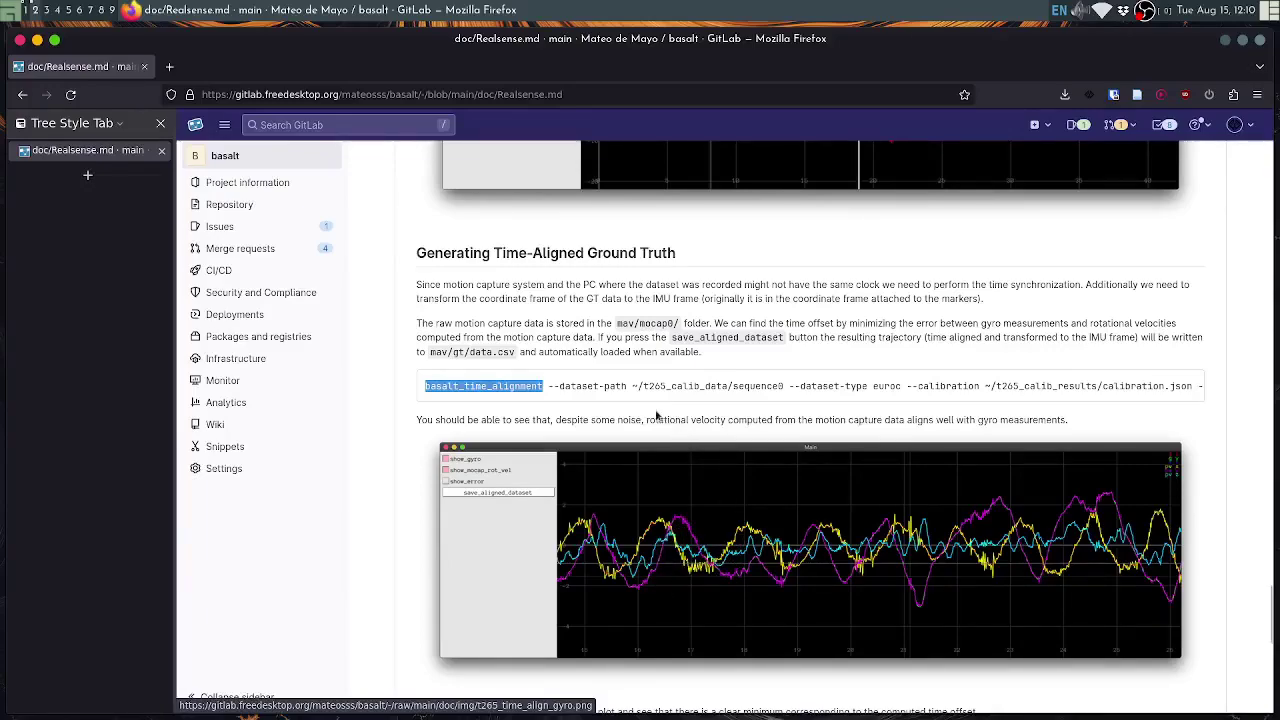
triple_click(655, 385)
Switch to the terminal, move up from the calibration folder to attempt4, and list its contents
key(super+1)
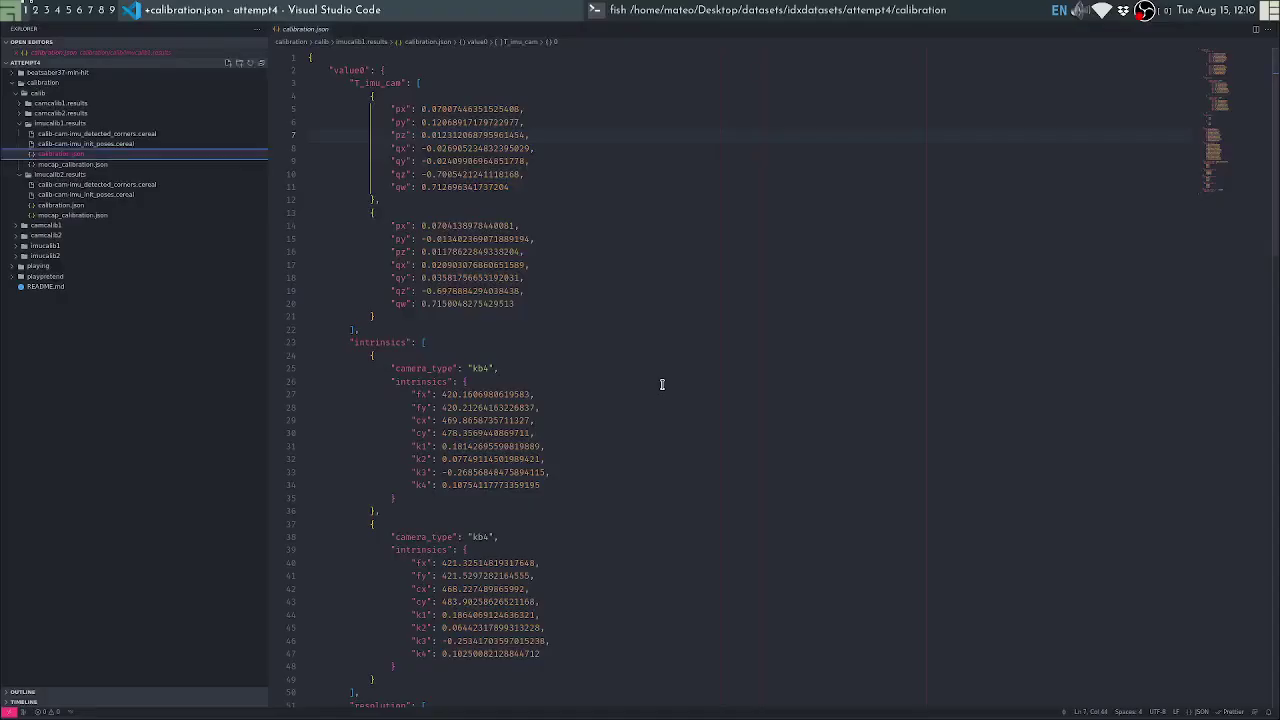
key(alt+Tab)
text(ls)
key(Return)
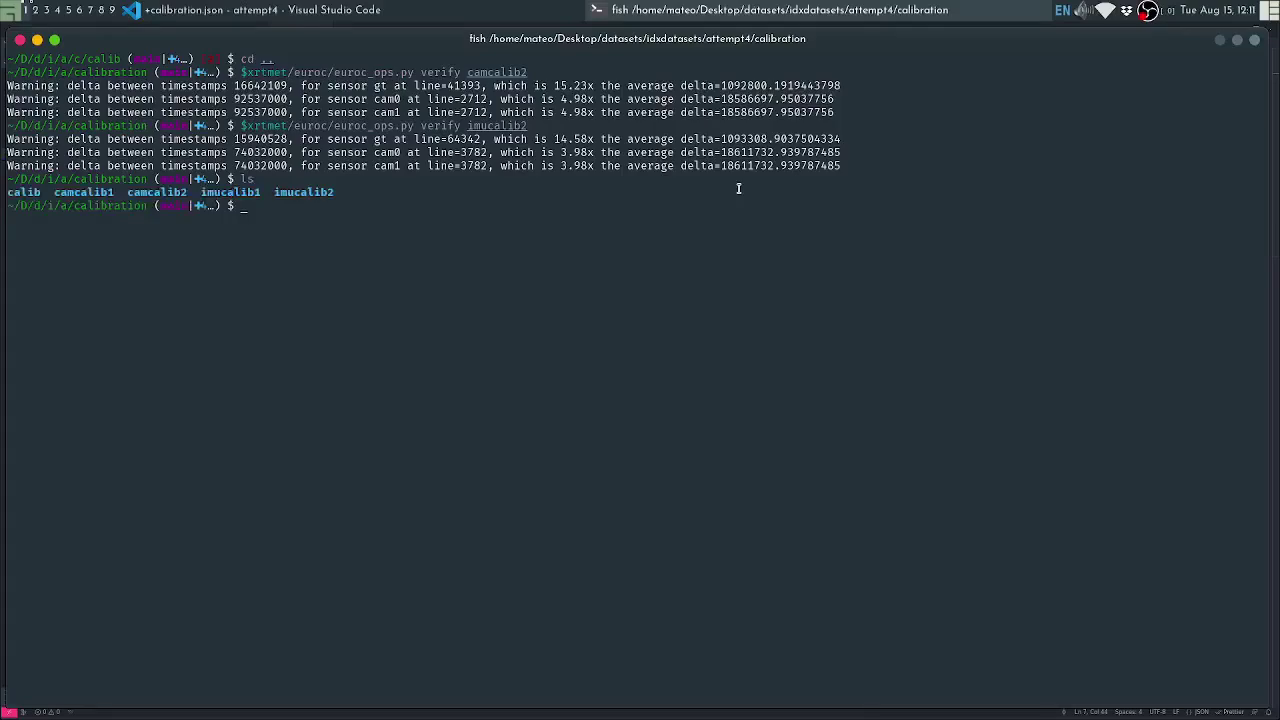
text(cd ..)
key(Return)
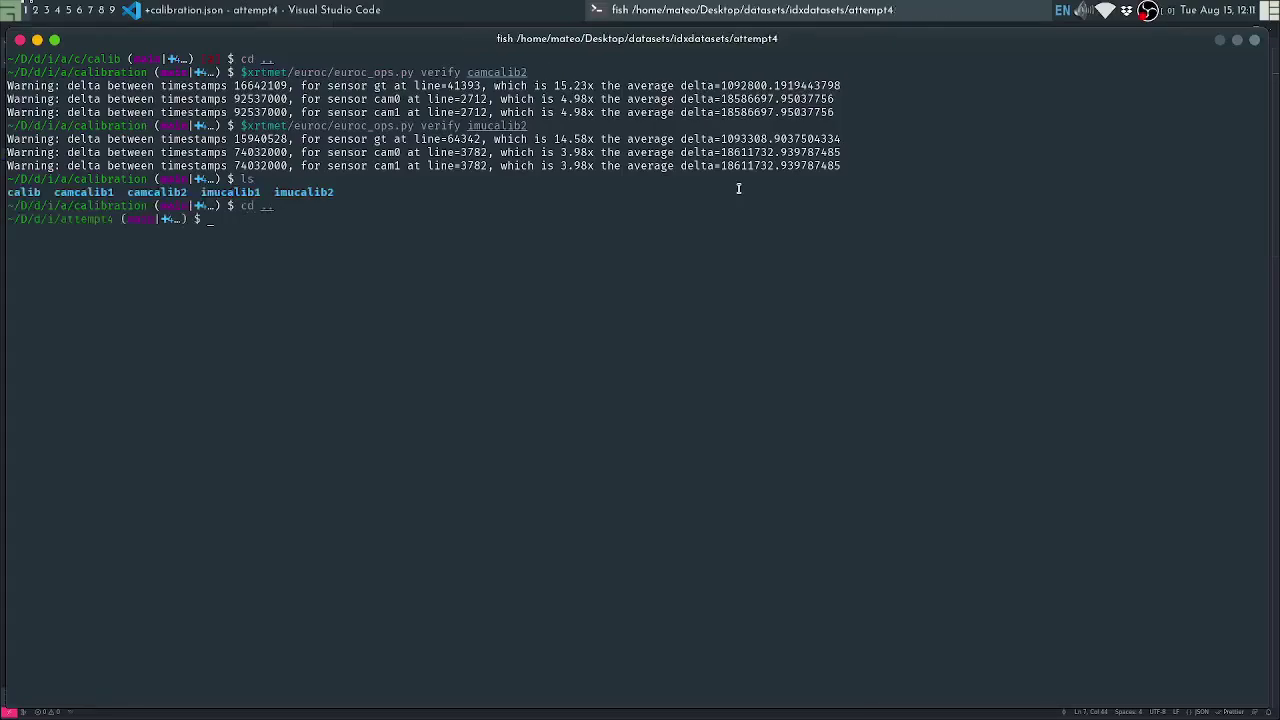
text(ls)
key(ctrl+l)
key(Return)
Change into the playing folder and list its contents
text(cd)
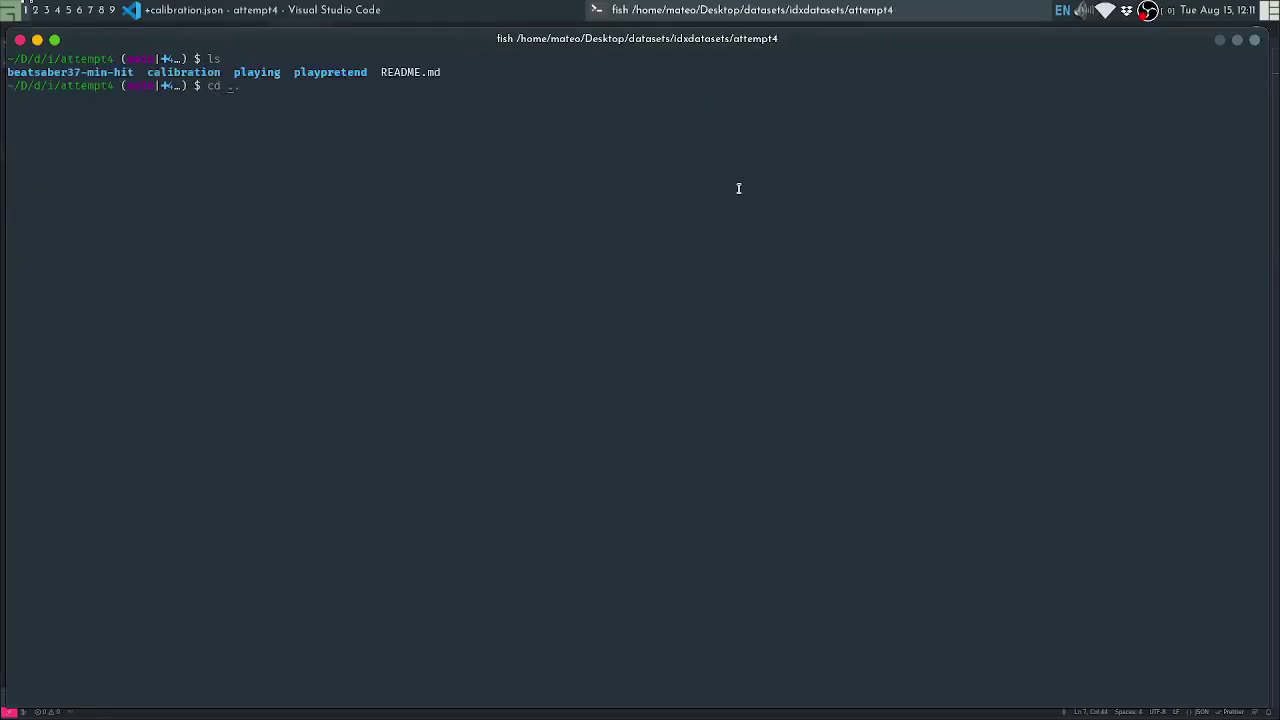
text( playing/)
key(Return)
text(ls)
key(Return)
Paste the basalt_time_alignment example command at the prompt and set its --dataset-path to beatsaber-37min/
text(cd)
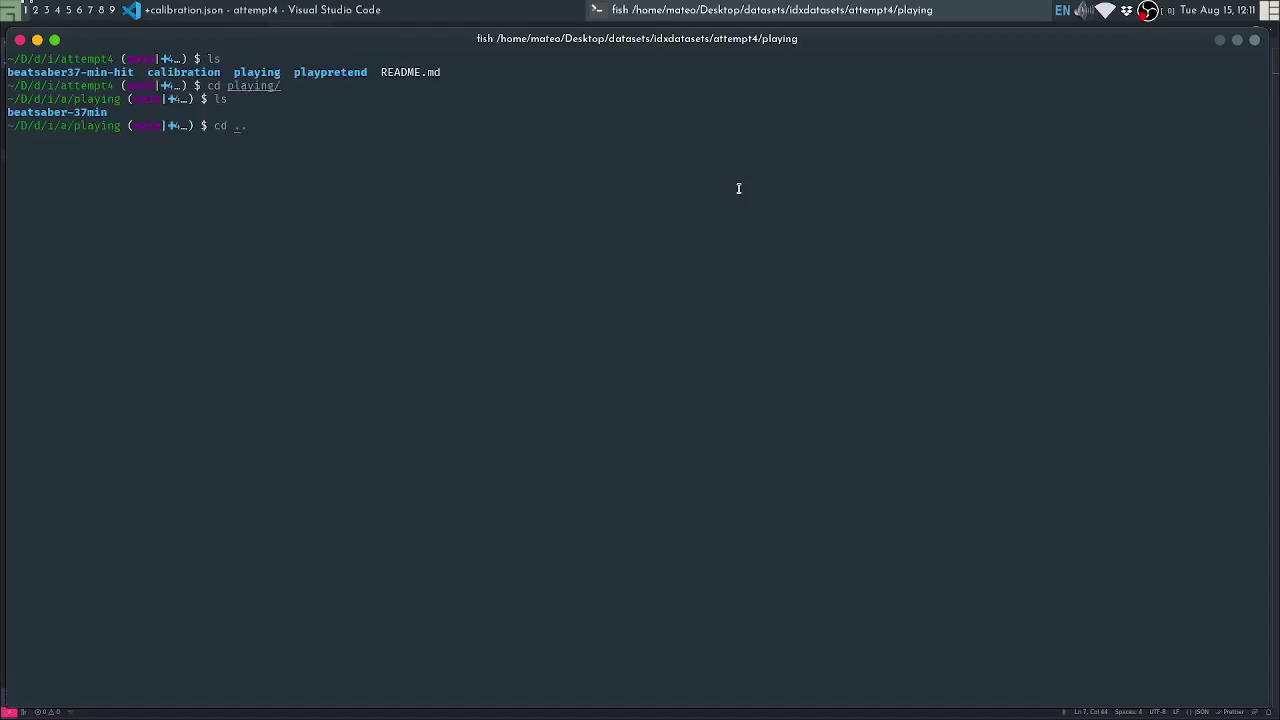
text(basalt_time_alignment --dataset-path ~/t265_calib_data/sequence0 --dataset-type euroc --calibration ~/t265_calib_results/calibration.json --mocap-calibration ~/t265_calib_results/mocap_calibration.json)
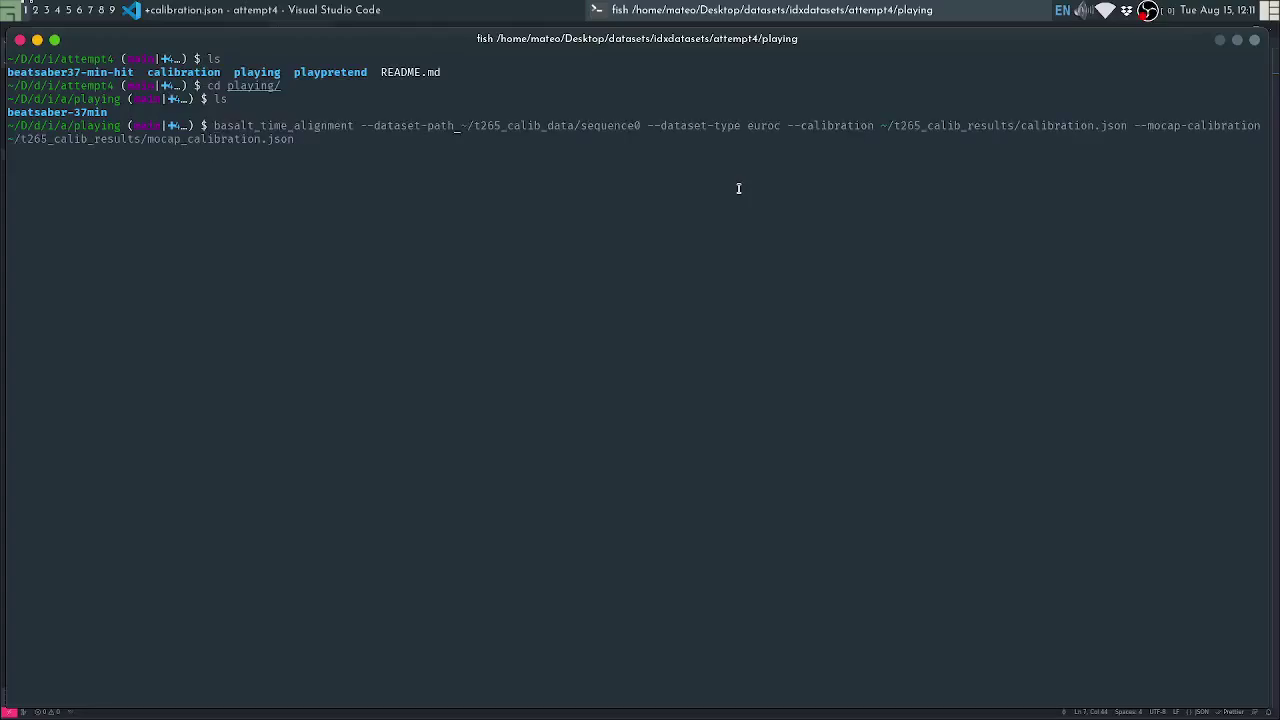
key(BackSpace)
key(BackSpace)
key(BackSpace)
key(BackSpace)
key(BackSpace)
key(BackSpace)
key(BackSpace)
key(BackSpace)
key(BackSpace)
key(BackSpace)
key(BackSpace)
key(BackSpace)
key(BackSpace)
key(BackSpace)
key(BackSpace)
key(BackSpace)
key(BackSpace)
key(BackSpace)
key(BackSpace)
key(BackSpace)
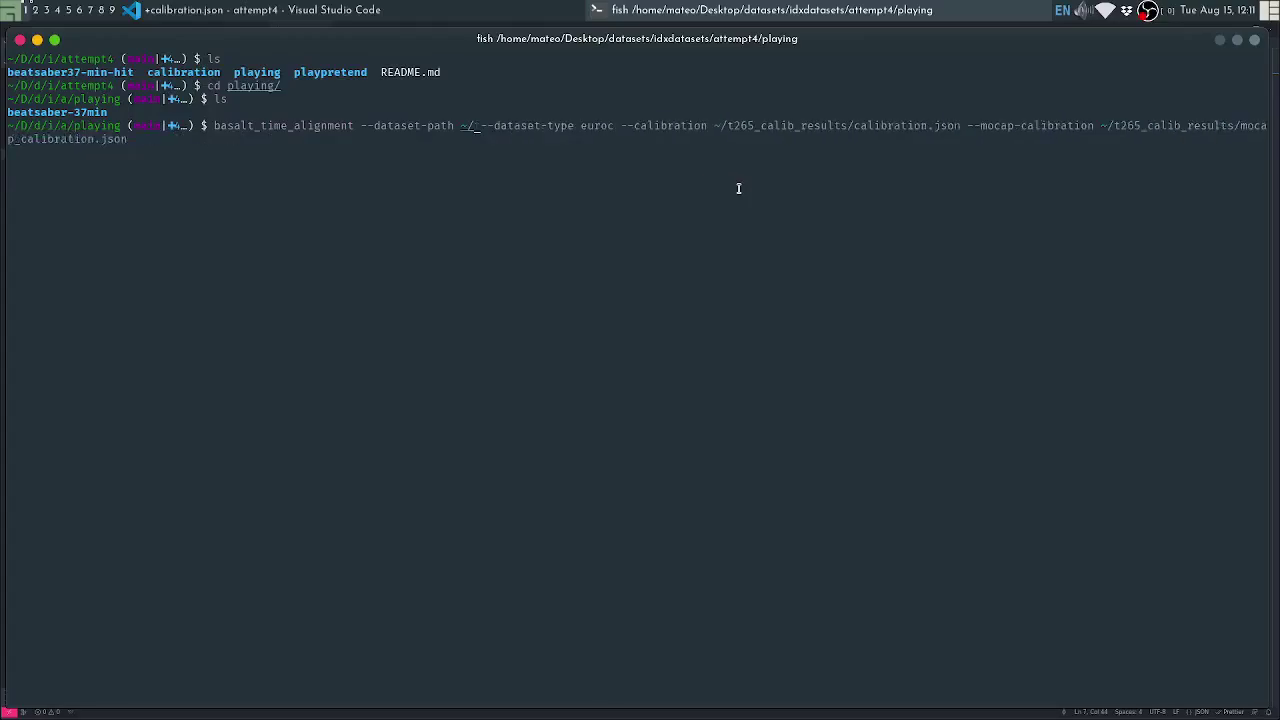
text(b)
key(Tab)
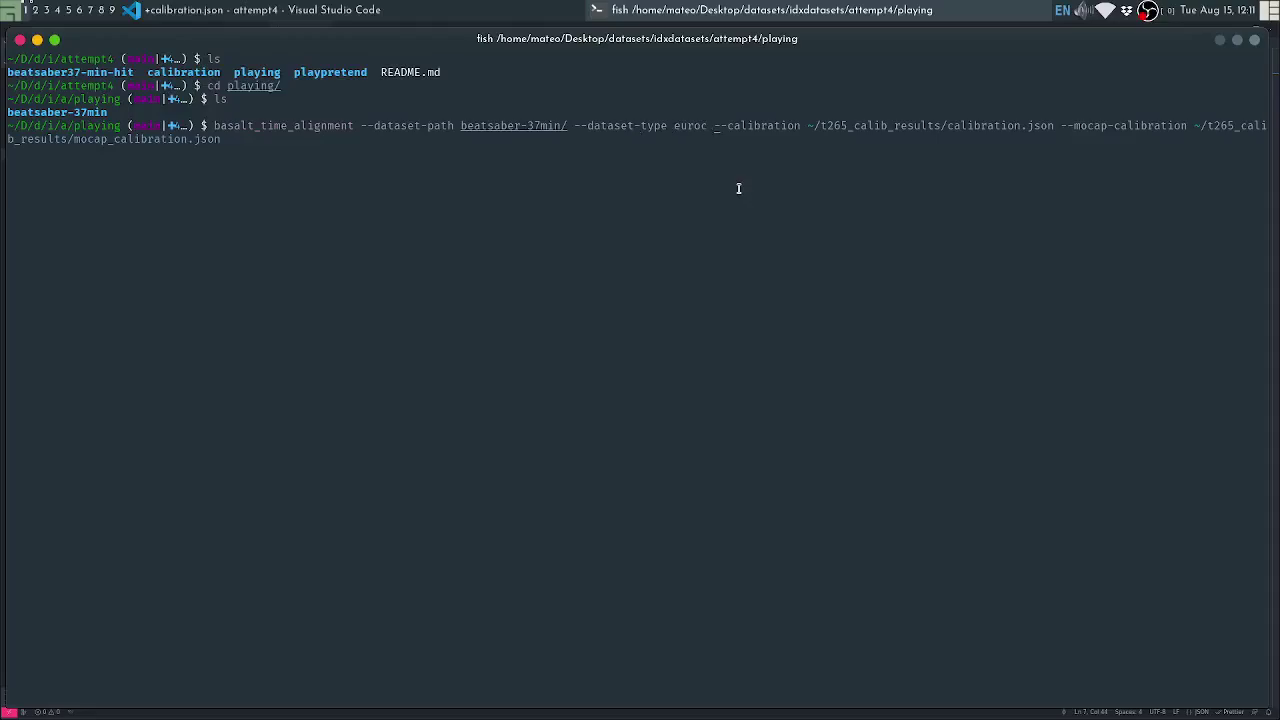
Set the command's --calibration path to ../calibration/calib/imucalib1.results/calibration.json
key(BackSpace)
key(BackSpace)
key(BackSpace)
key(BackSpace)
key(BackSpace)
key(BackSpace)
key(BackSpace)
key(BackSpace)
key(BackSpace)
key(BackSpace)
key(BackSpace)
key(BackSpace)
key(BackSpace)
key(BackSpace)
key(BackSpace)
key(BackSpace)
key(BackSpace)
key(BackSpace)
key(BackSpace)
key(BackSpace)
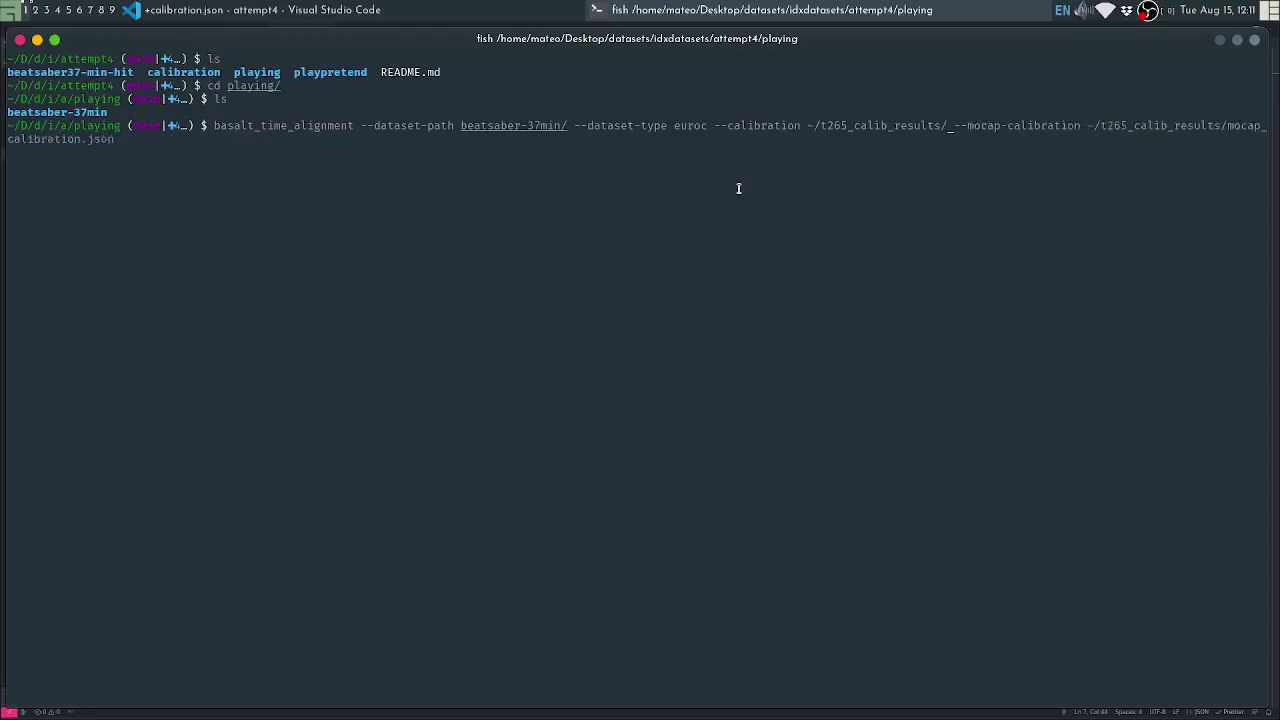
text(../)
key(Tab)
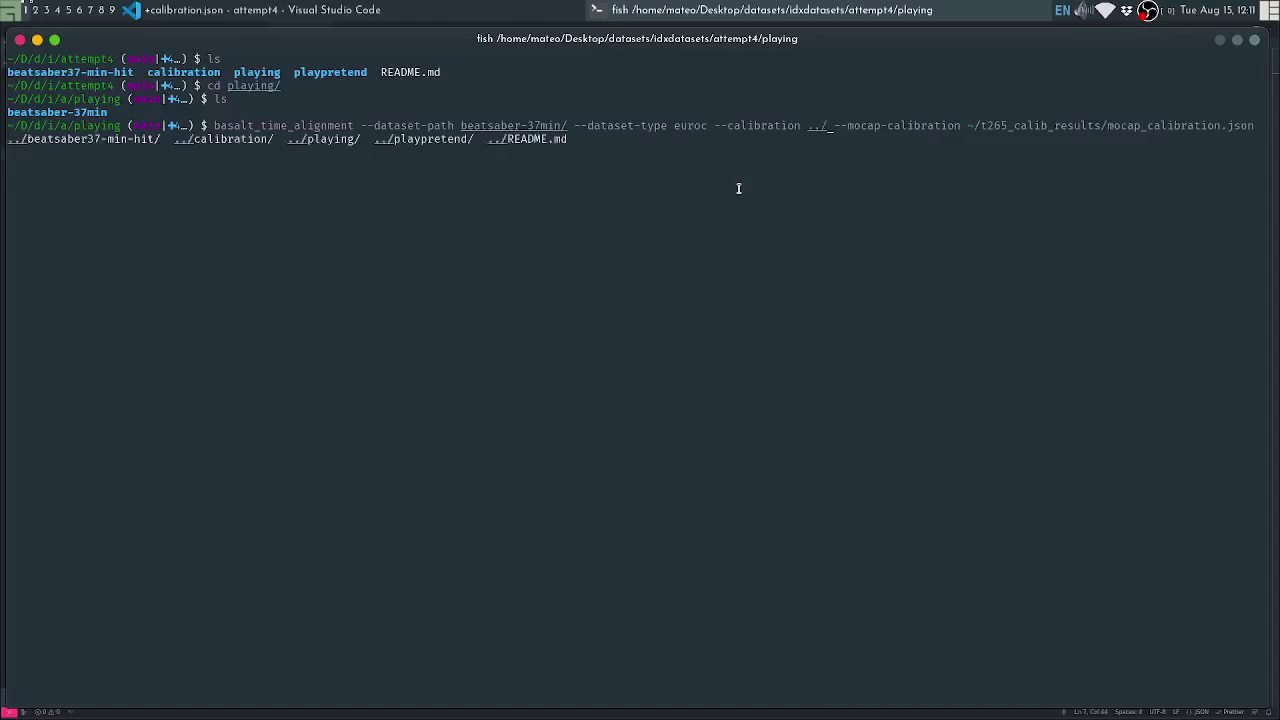
text(calibration/)
key(Tab)
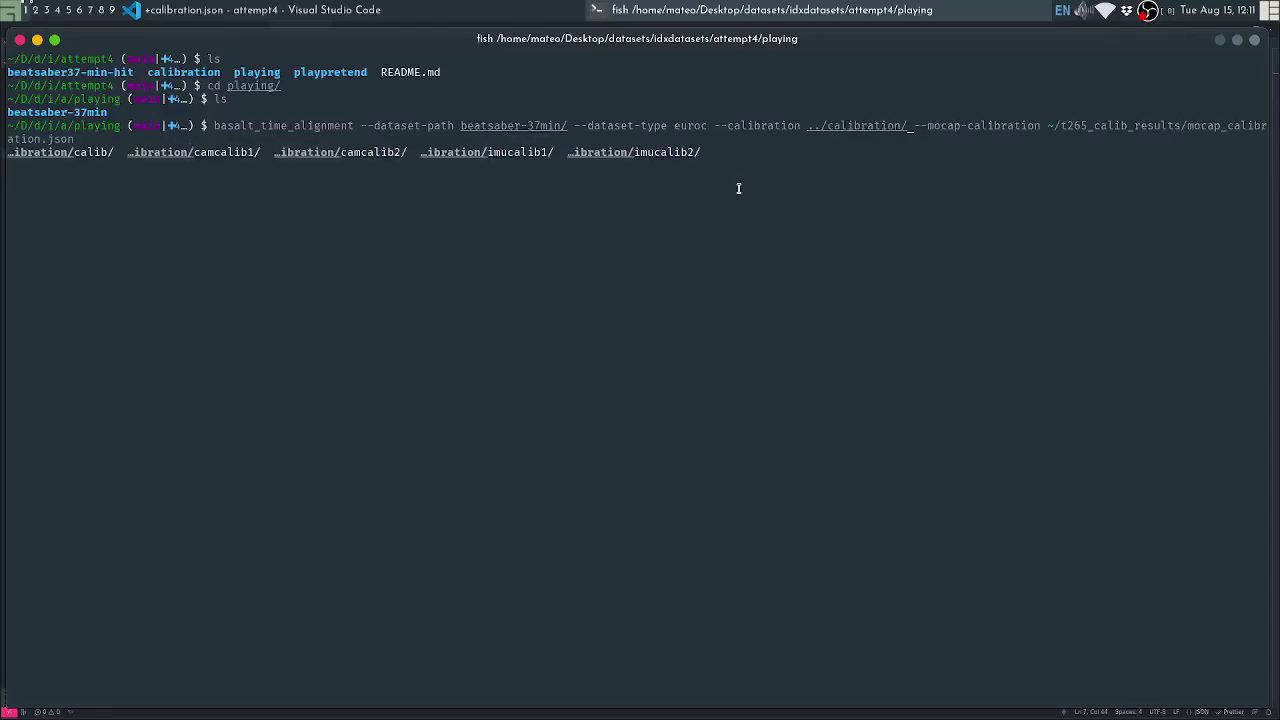
text(calib/)
key(Tab)
text(1)
key(Tab)
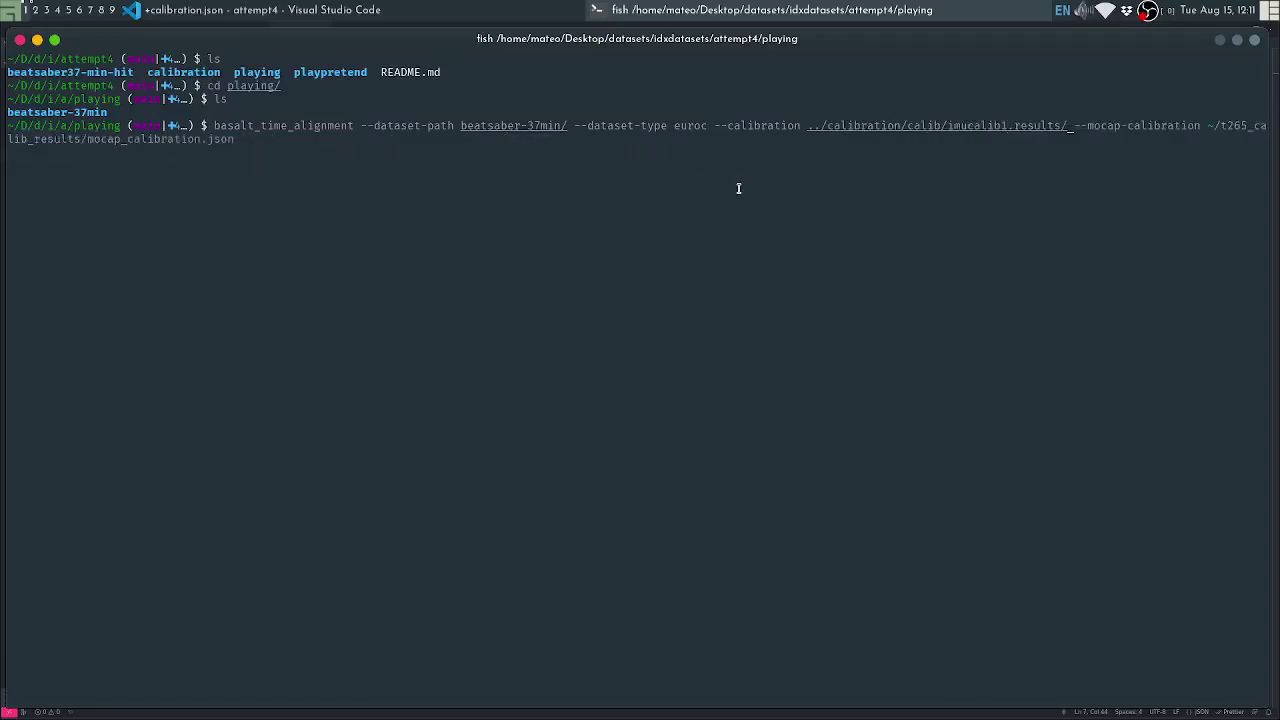
key(Tab)
text(c)
key(Tab)
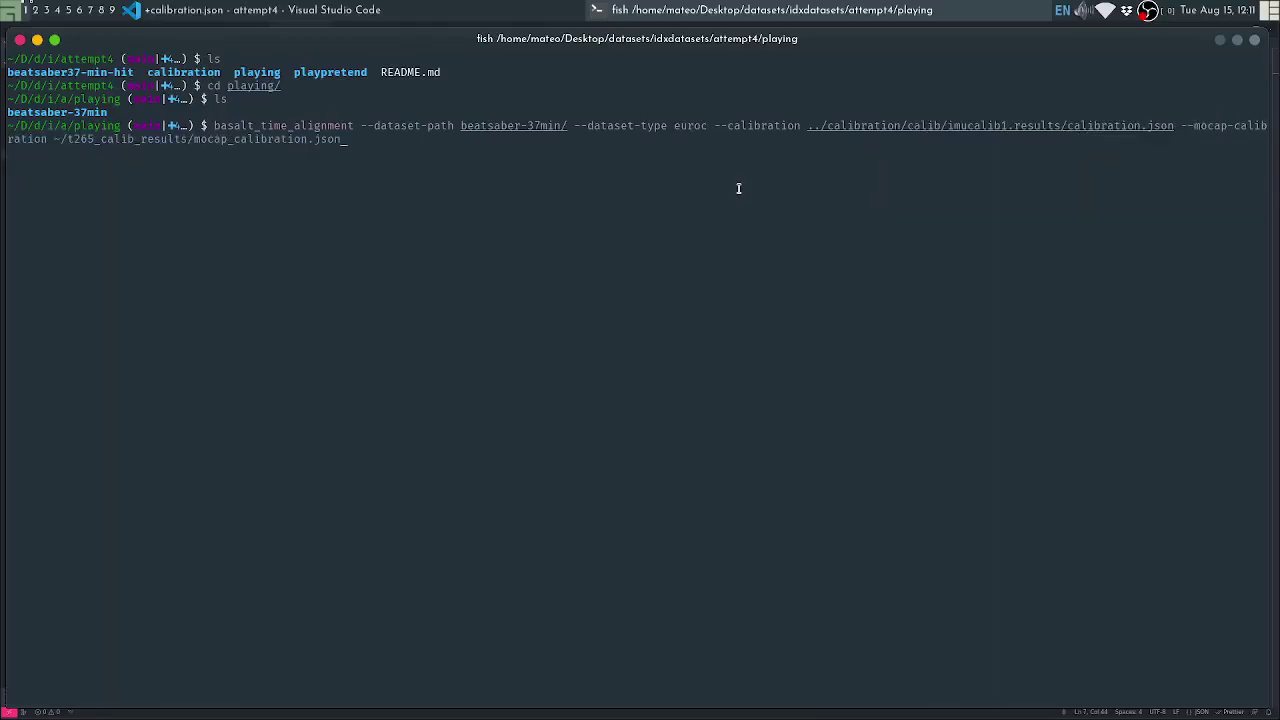
Set the command's --mocap-calibration path to ../calibration/calib/imucalib1.results/mocap_calibration.json
key(BackSpace)
key(BackSpace)
key(BackSpace)
key(BackSpace)
key(BackSpace)
key(BackSpace)
key(BackSpace)
key(BackSpace)
key(BackSpace)
key(BackSpace)
key(BackSpace)
key(BackSpace)
key(BackSpace)
key(BackSpace)
key(BackSpace)
key(BackSpace)
key(BackSpace)
key(BackSpace)
key(BackSpace)
key(BackSpace)
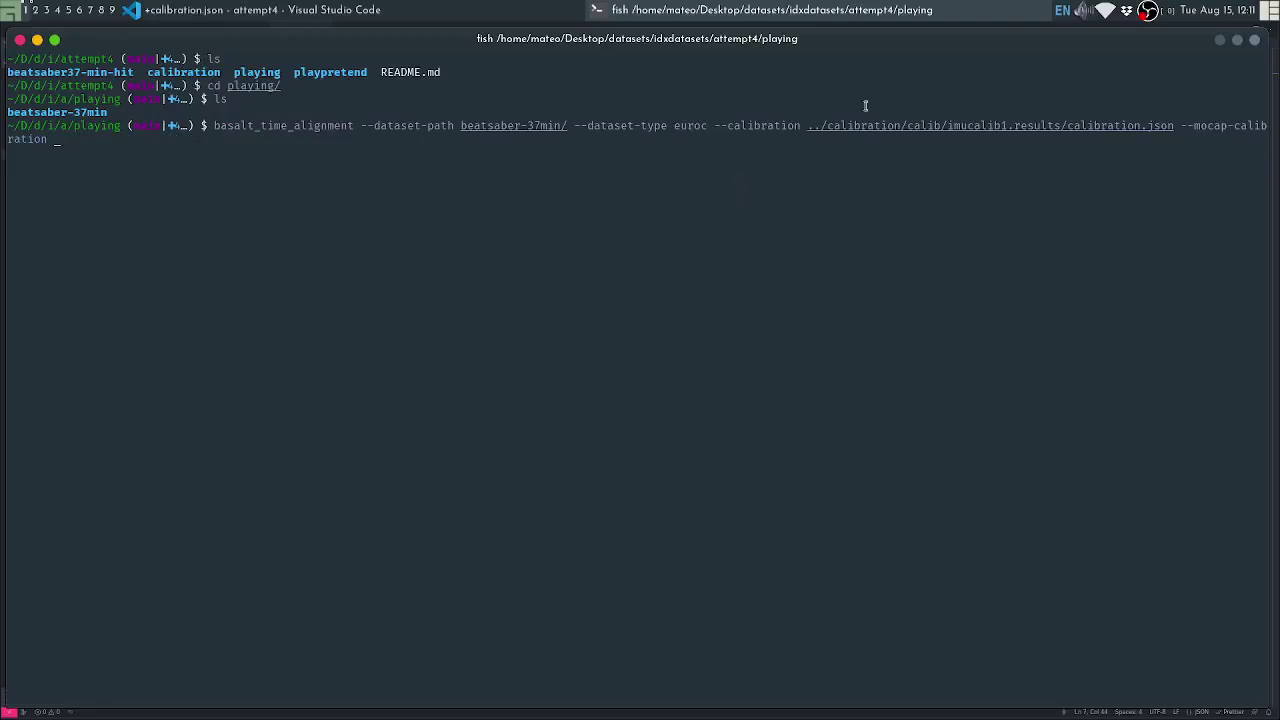
drag(808, 127, 1175, 127)
middle_click(1126, 198)
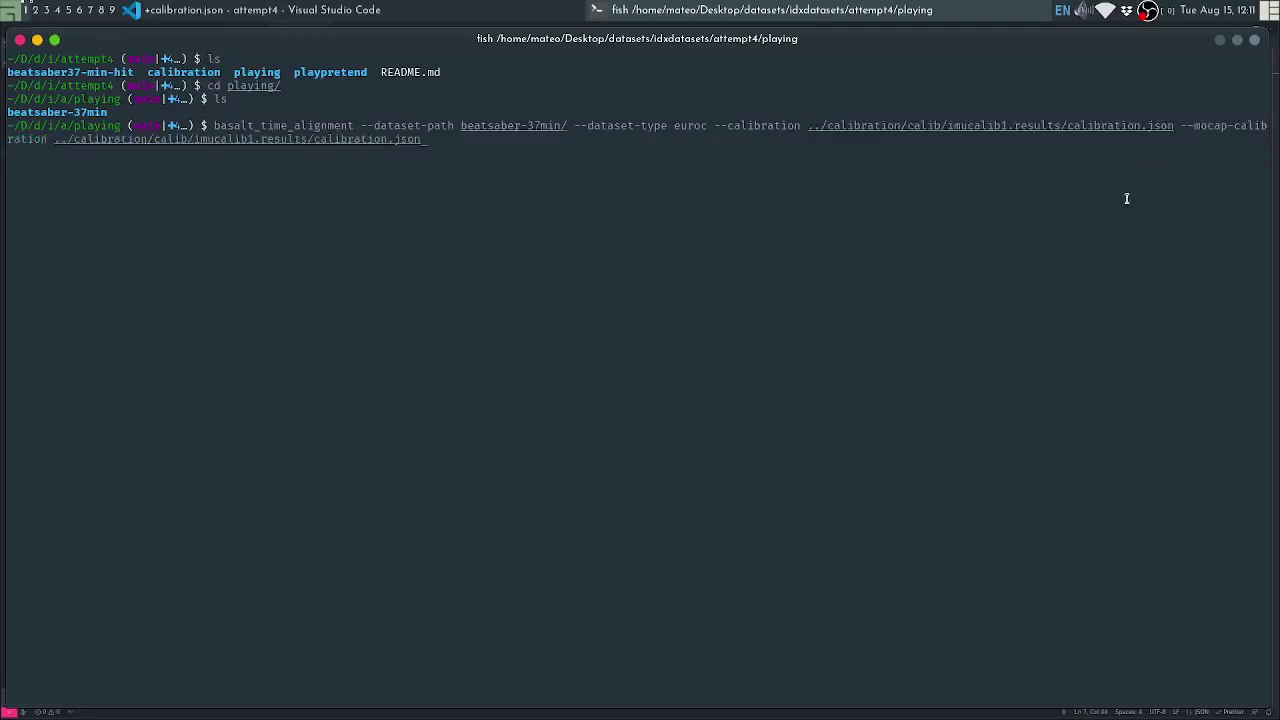
key(BackSpace)
key(BackSpace)
key(BackSpace)
key(BackSpace)
key(BackSpace)
key(BackSpace)
key(BackSpace)
key(BackSpace)
key(BackSpace)
key(BackSpace)
key(BackSpace)
key(BackSpace)
key(BackSpace)
key(BackSpace)
key(BackSpace)
key(BackSpace)
text(mocap_calibration.json)
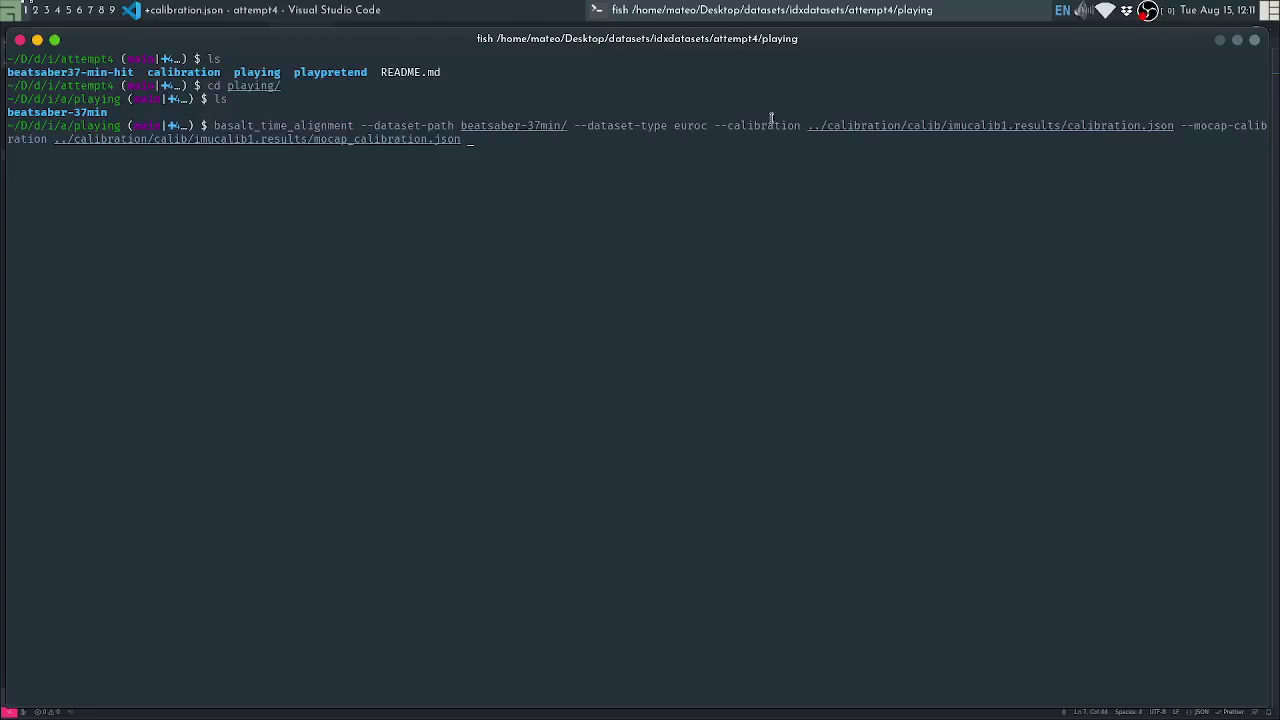
Review the beatsaber-37min/ dataset path in the prepared basalt_time_alignment command
drag(461, 126, 564, 128)
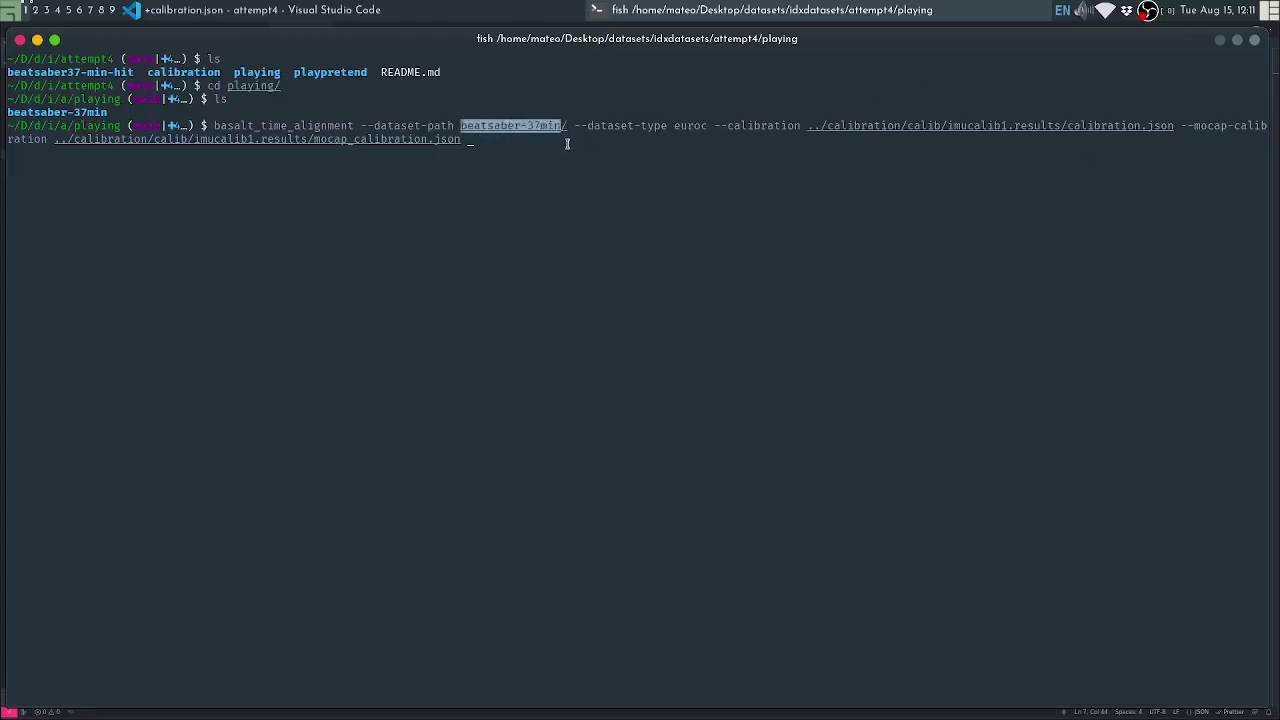
click(474, 137)
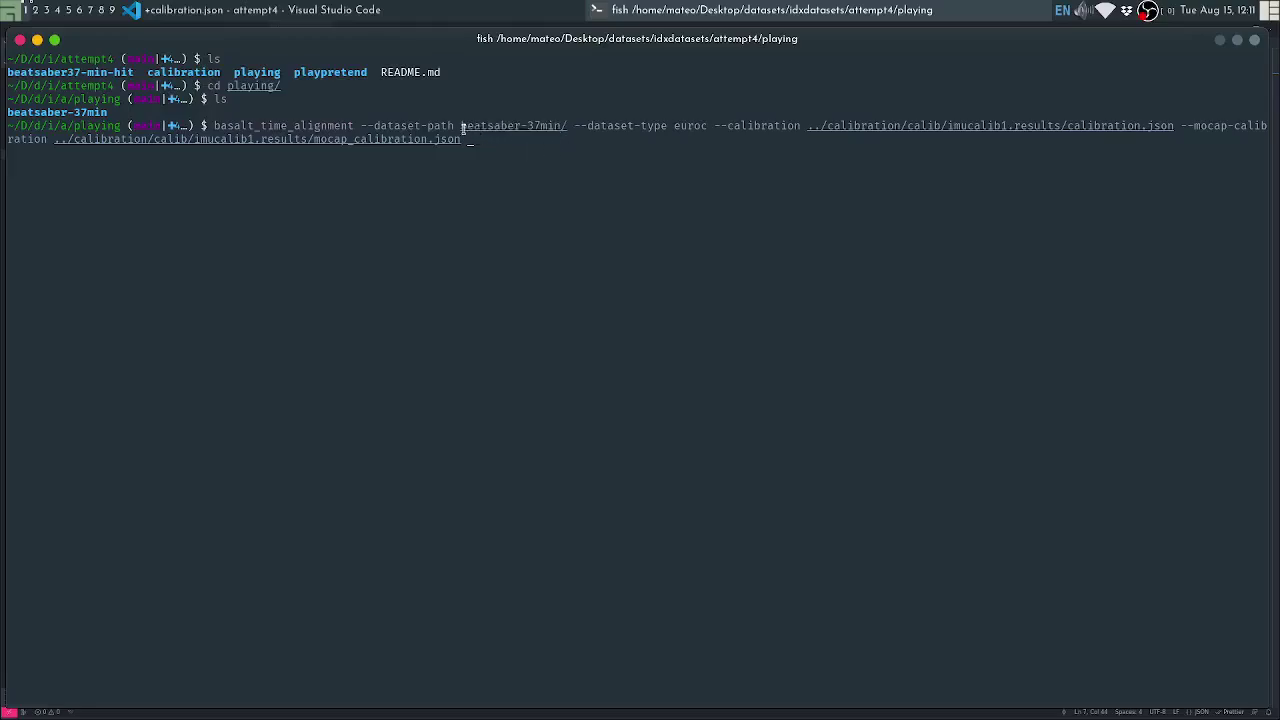
drag(461, 126, 566, 126)
click(480, 142)
click(565, 155)
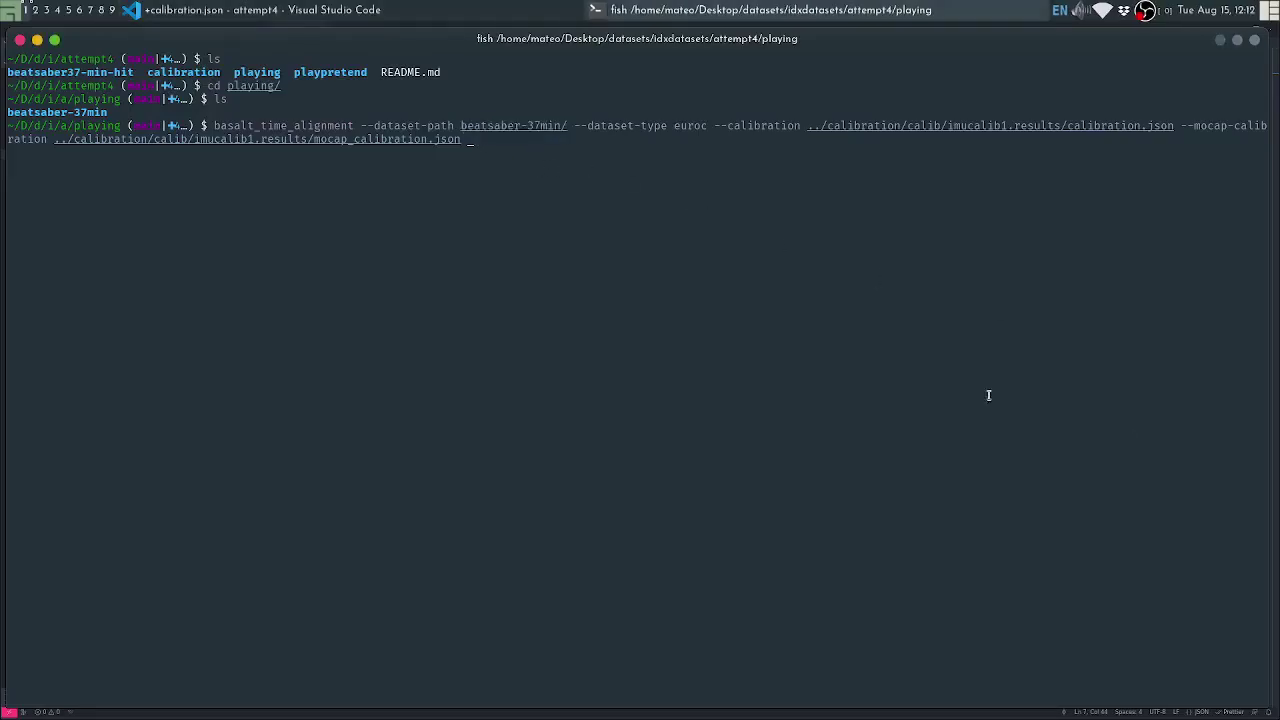
drag(461, 127, 561, 129)
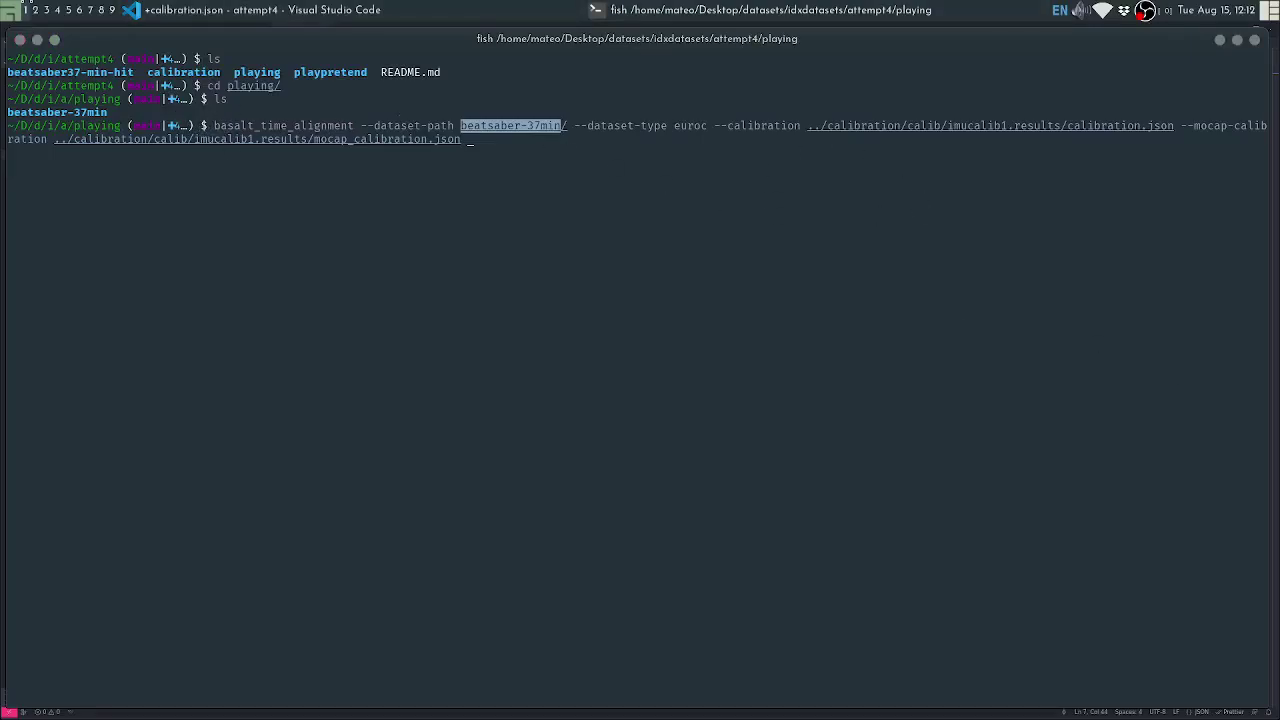
click(485, 126)
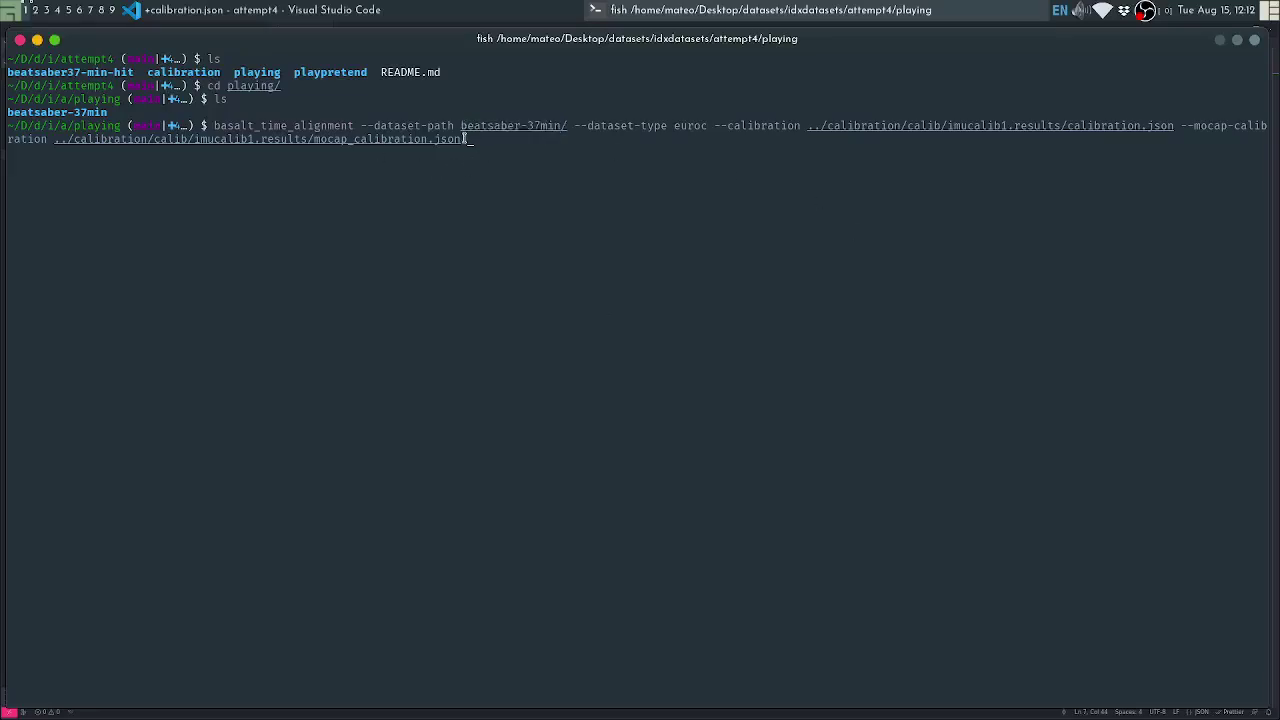
drag(461, 125, 555, 125)
click(554, 124)
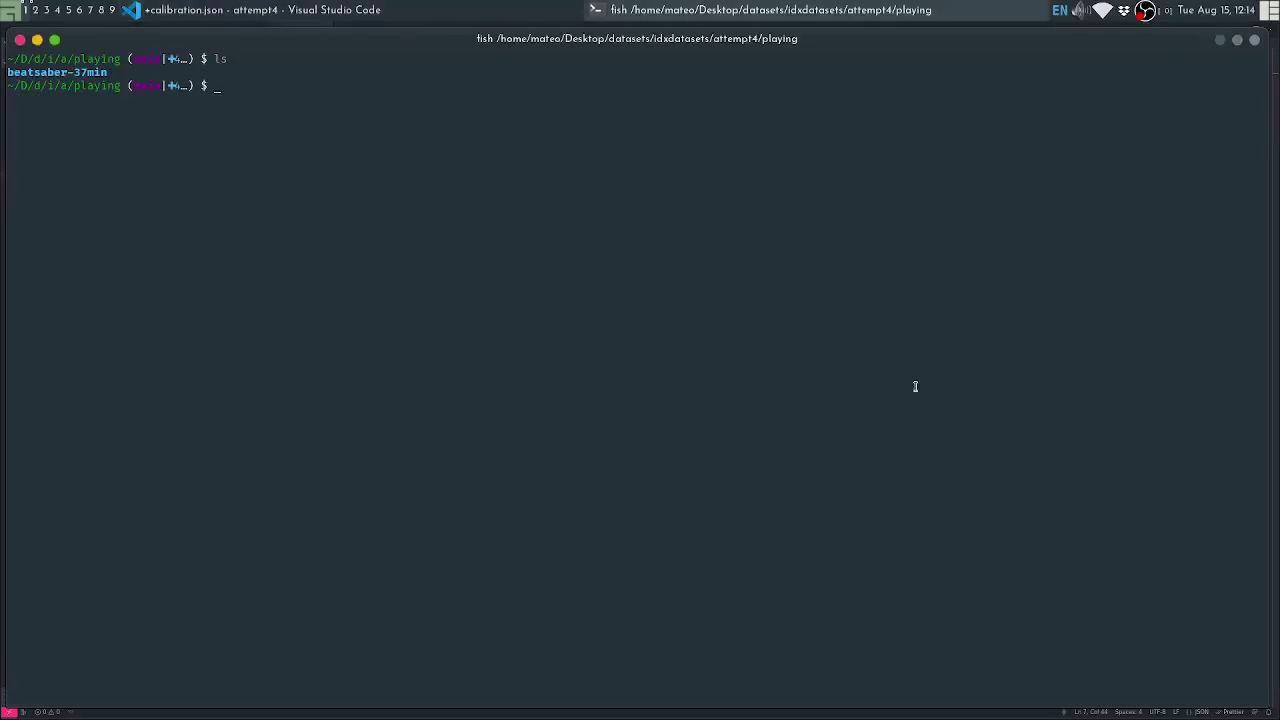
Go into the mav0 folder of the beatsaber-37min dataset and list its contents
text(cd)
key(Right)
key(Return)
text(ls)
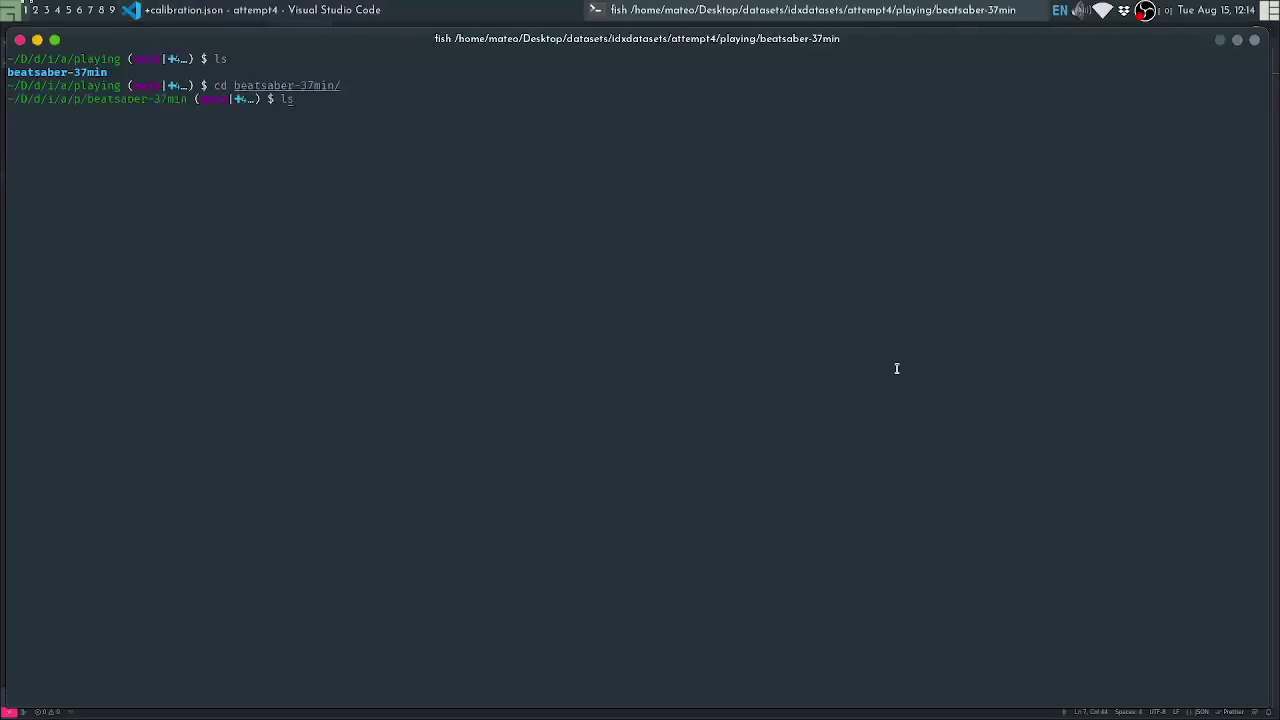
key(Return)
text(cd mav0/)
key(Return)
text(ls)
key(Return)
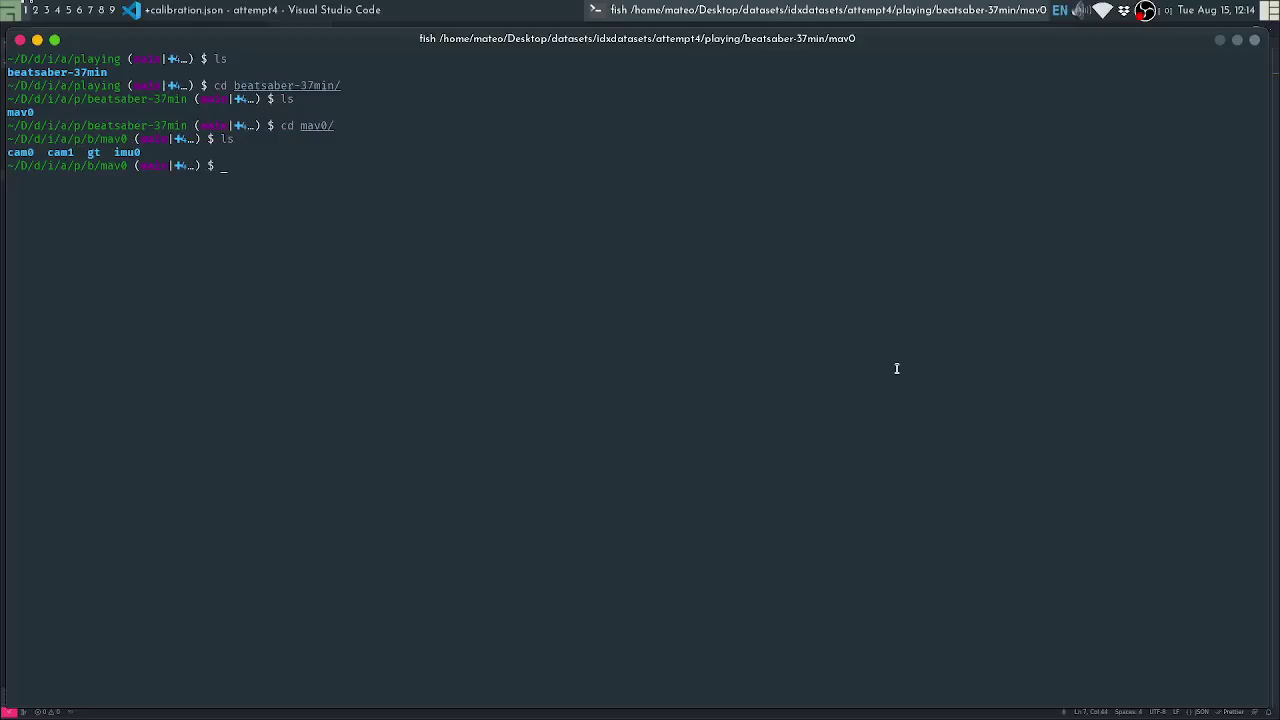
Rename the gt folder in mav0 to mocap0 and list the folder's contents on a cleared screen
text(mv gt mocap0)
double_click(93, 152)
key(Return)
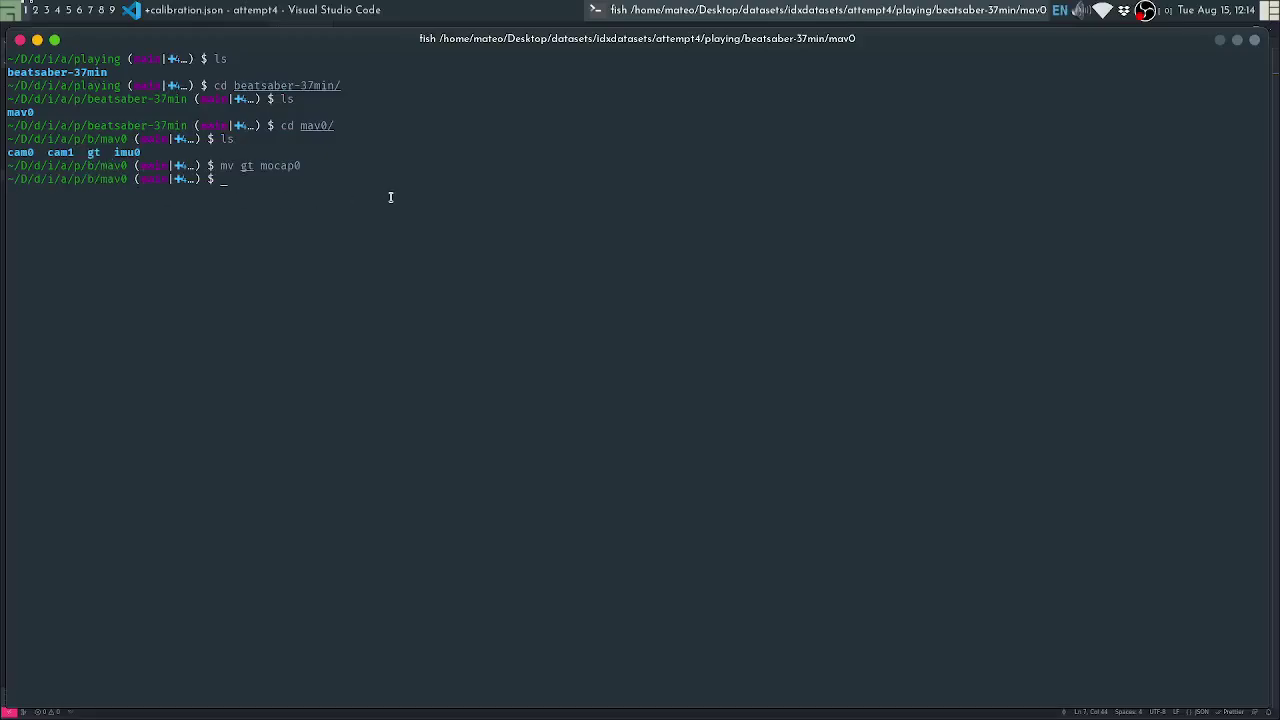
key(ctrl+l)
text(ls)
key(Return)
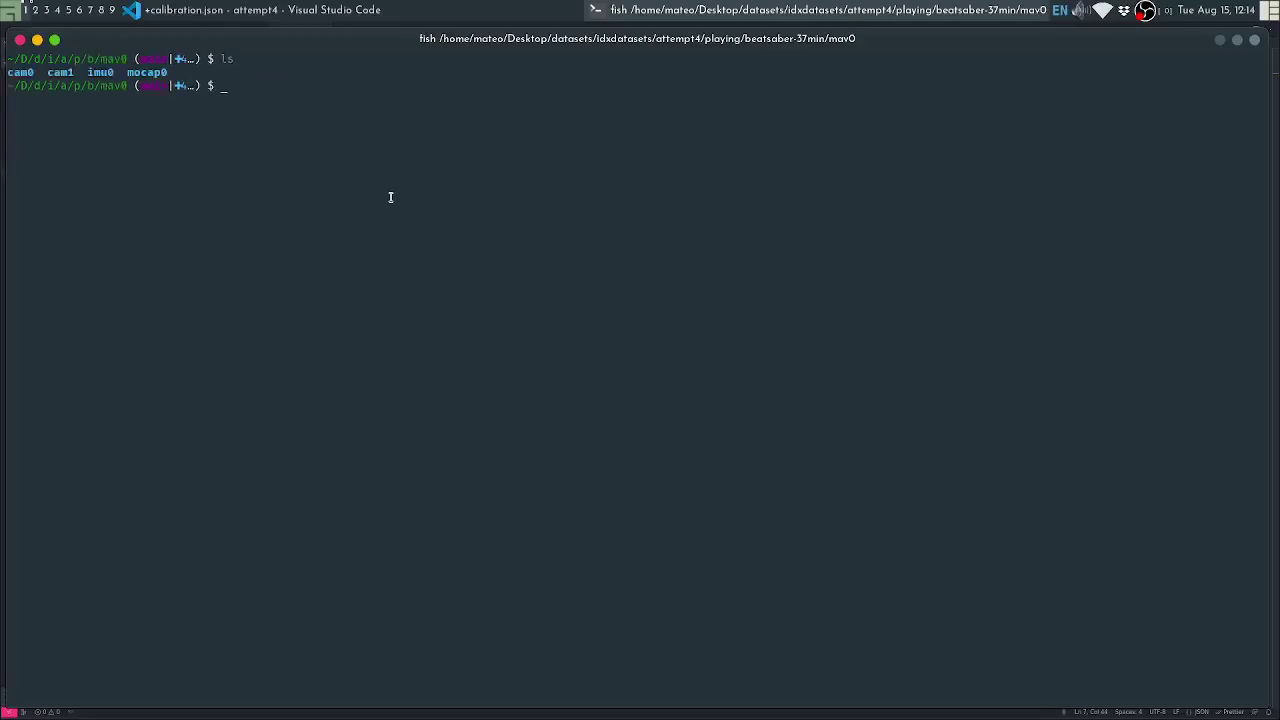
double_click(144, 73)
click(296, 114)
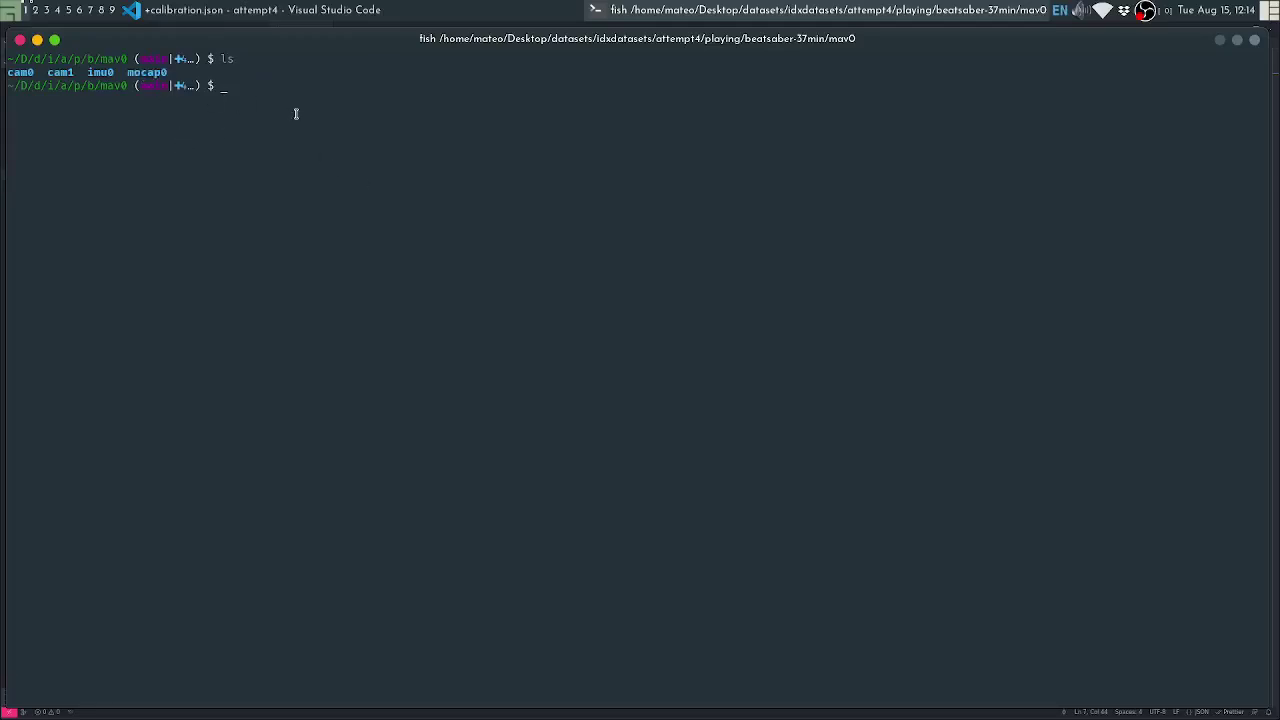
double_click(144, 73)
text(gtbl)
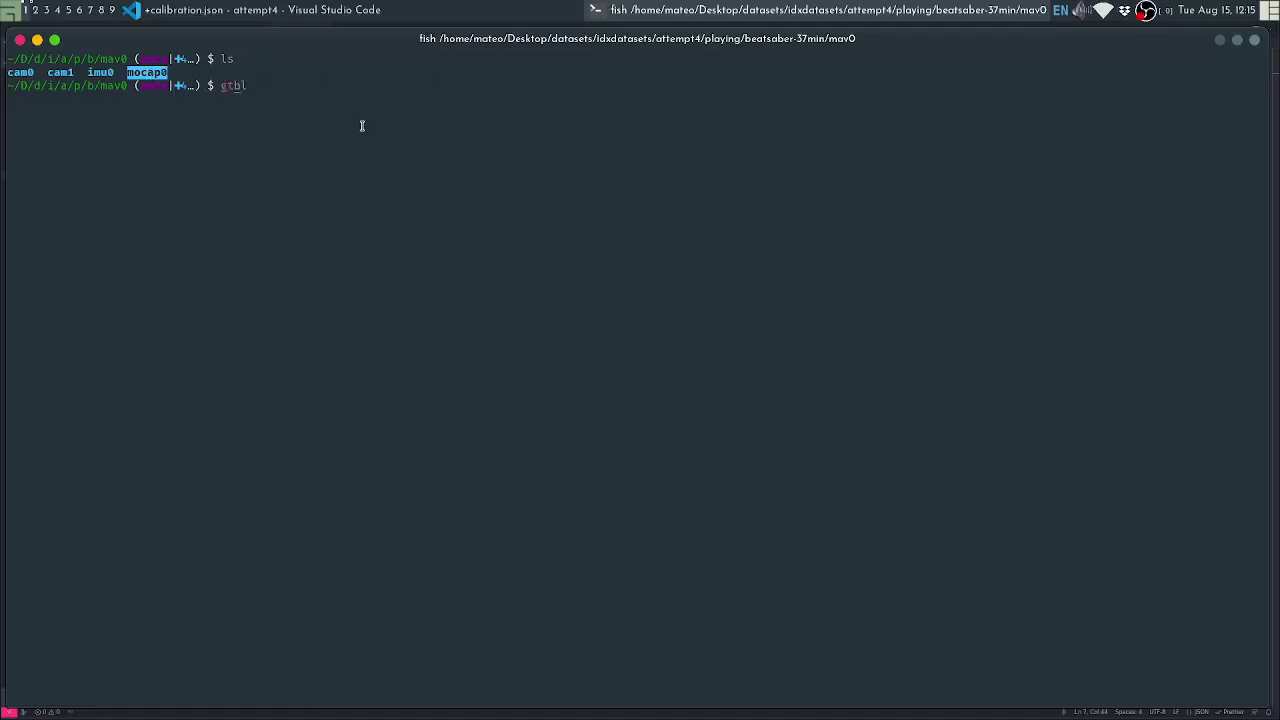
key(BackSpace)
key(BackSpace)
key(BackSpace)
key(BackSpace)
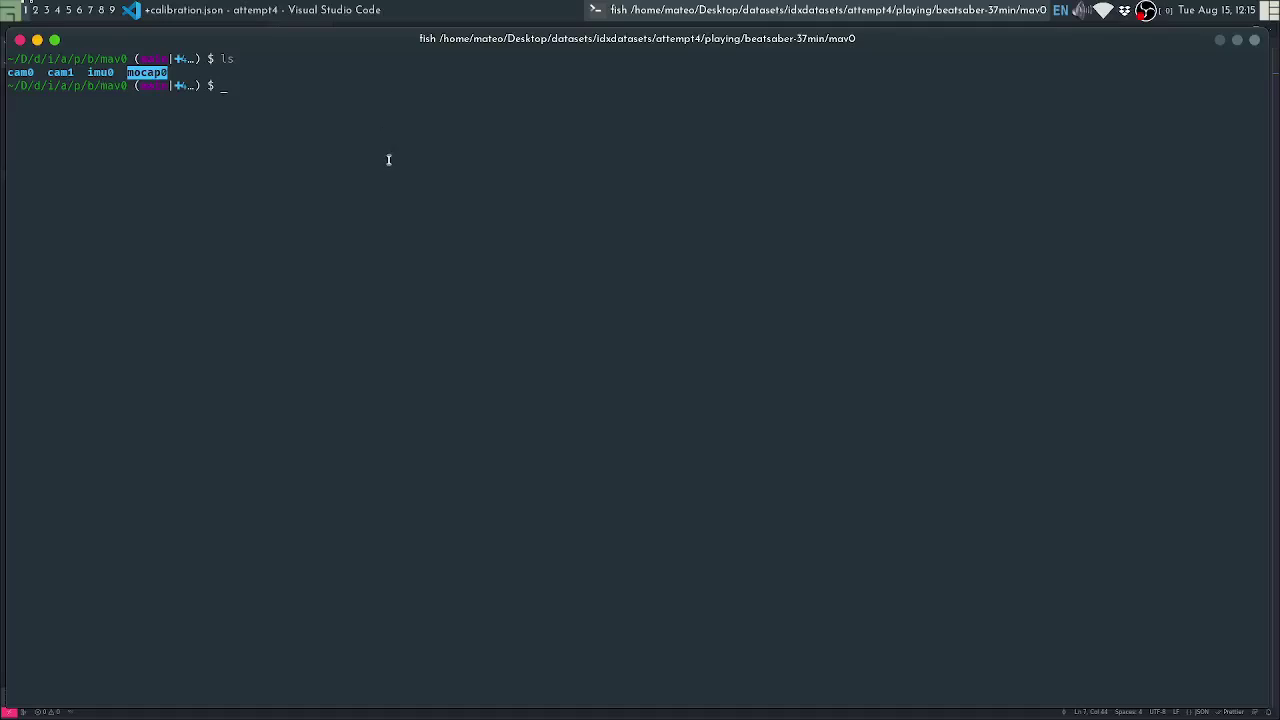
Check the output of the running basalt_time_alignment command for beatsaber-37min, then return to the terminal holding the trim commands
key(super+ctrl+j)
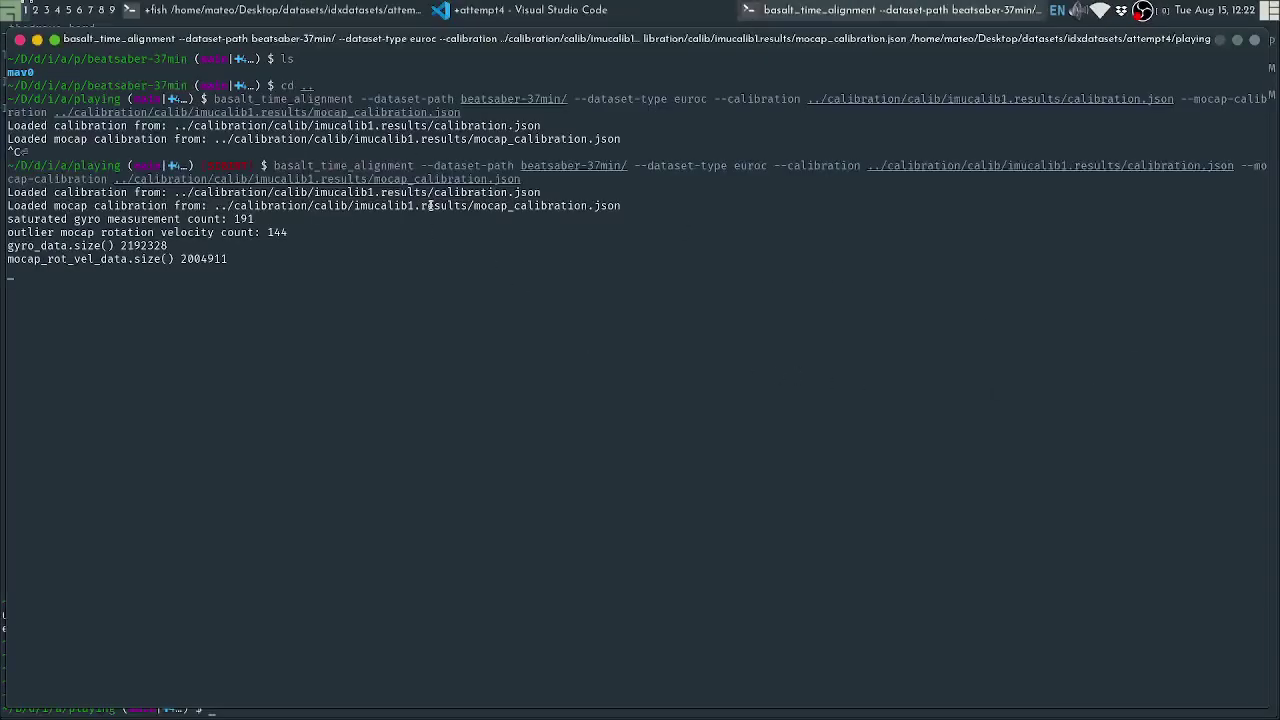
double_click(187, 260)
drag(187, 260, 174, 201)
click(174, 201)
click(303, 6)
click(303, 5)
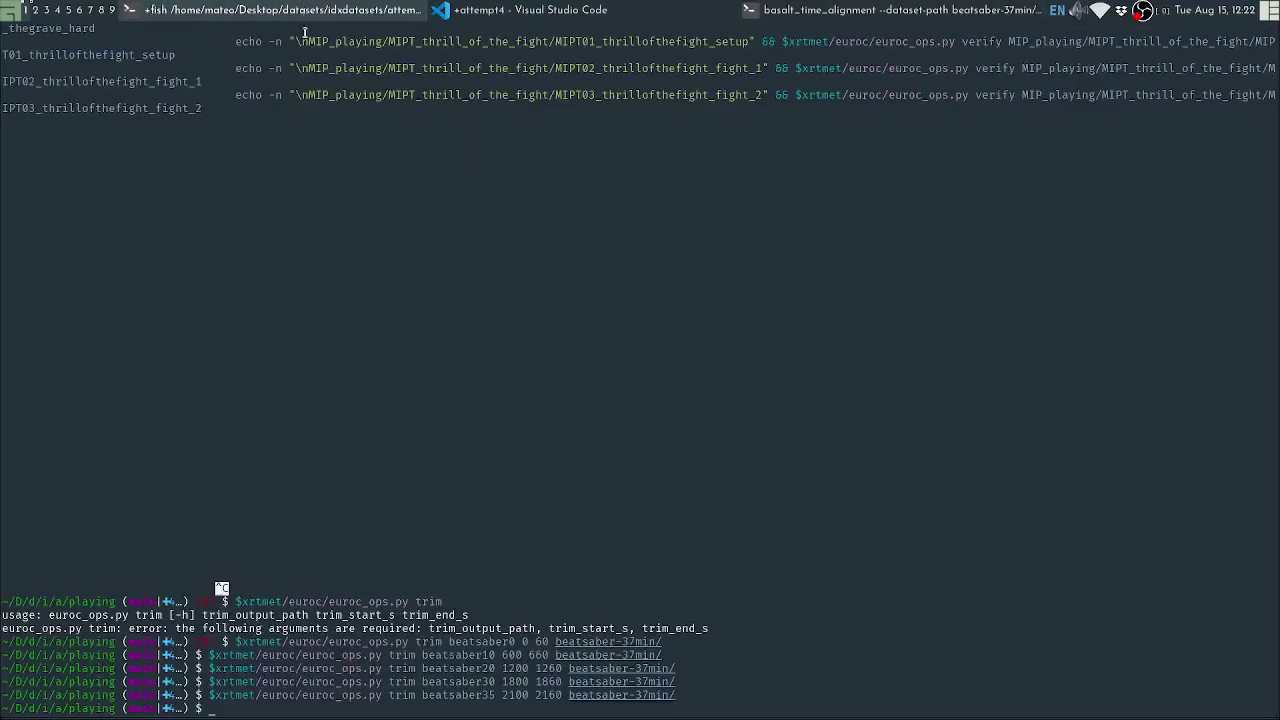
key(alt+Tab)
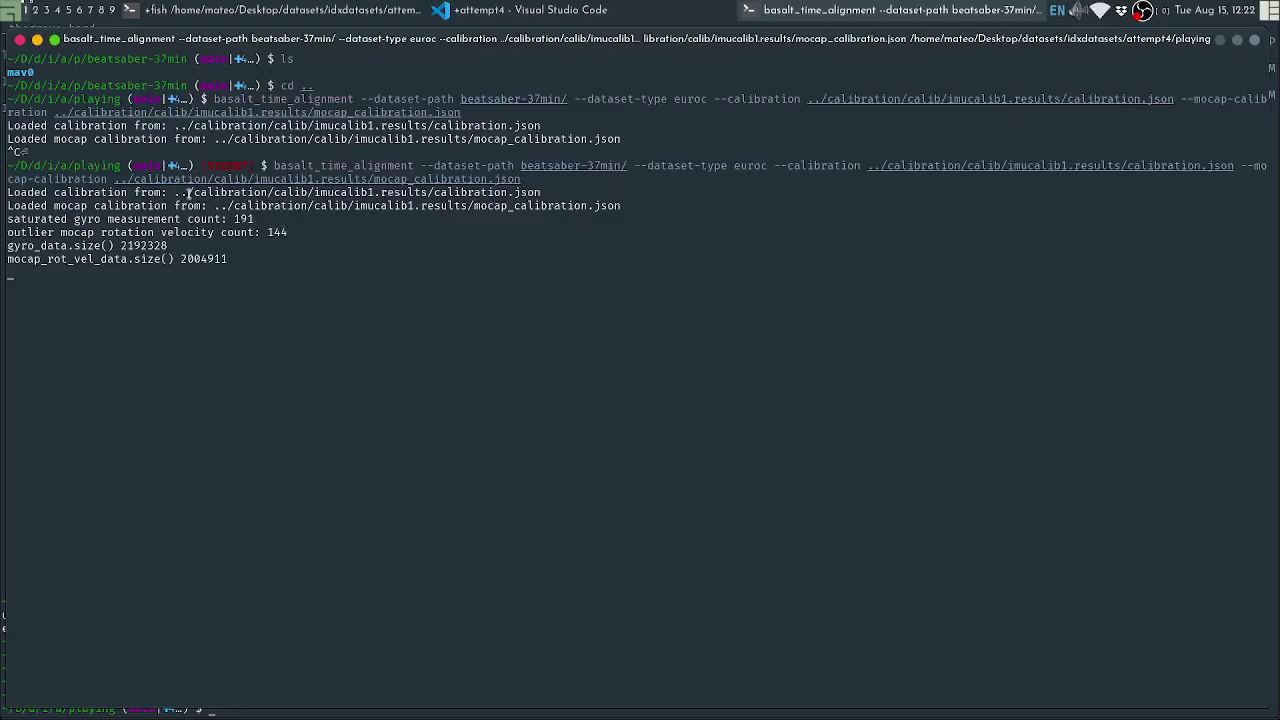
double_click(293, 166)
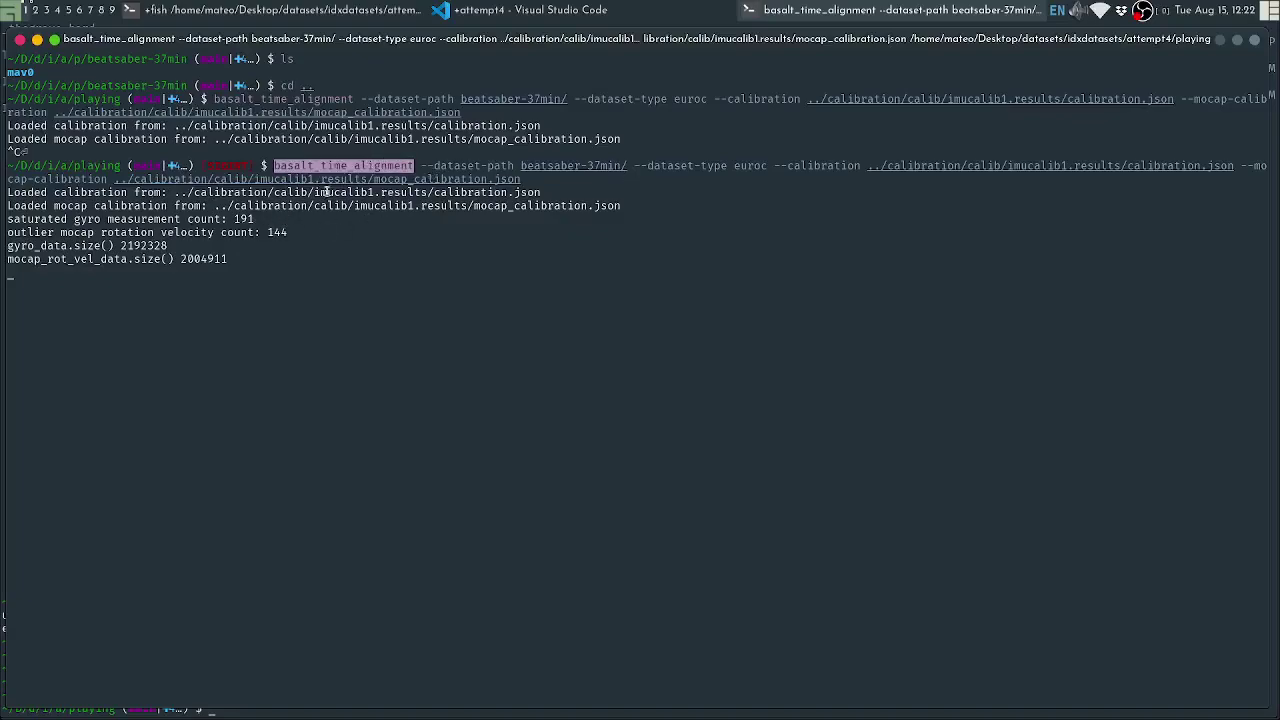
key(alt+Tab)
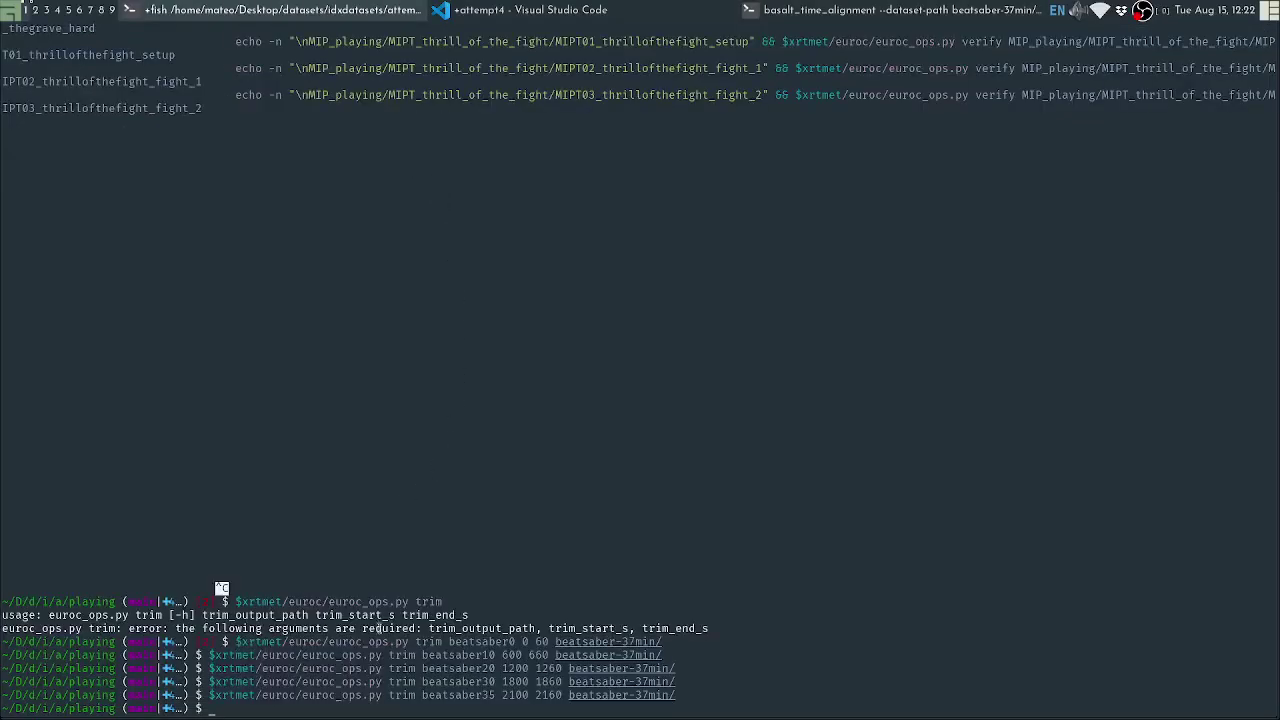
Run euroc_ops.py get_duration on beatsaber-37min/ and highlight the reported gt duration
key(Up)
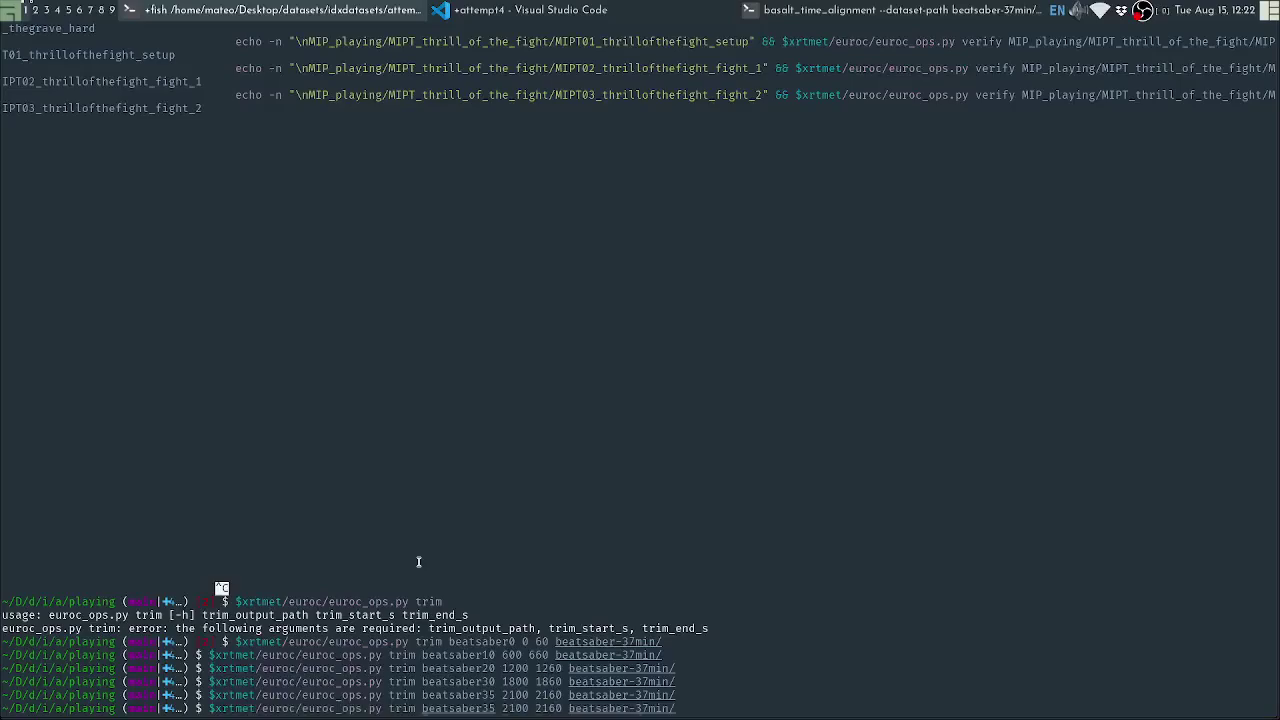
key(alt+d)
text(get_duration)
key(End)
key(Tab)
key(ctrl+w)
key(ctrl+w)
key(ctrl+w)
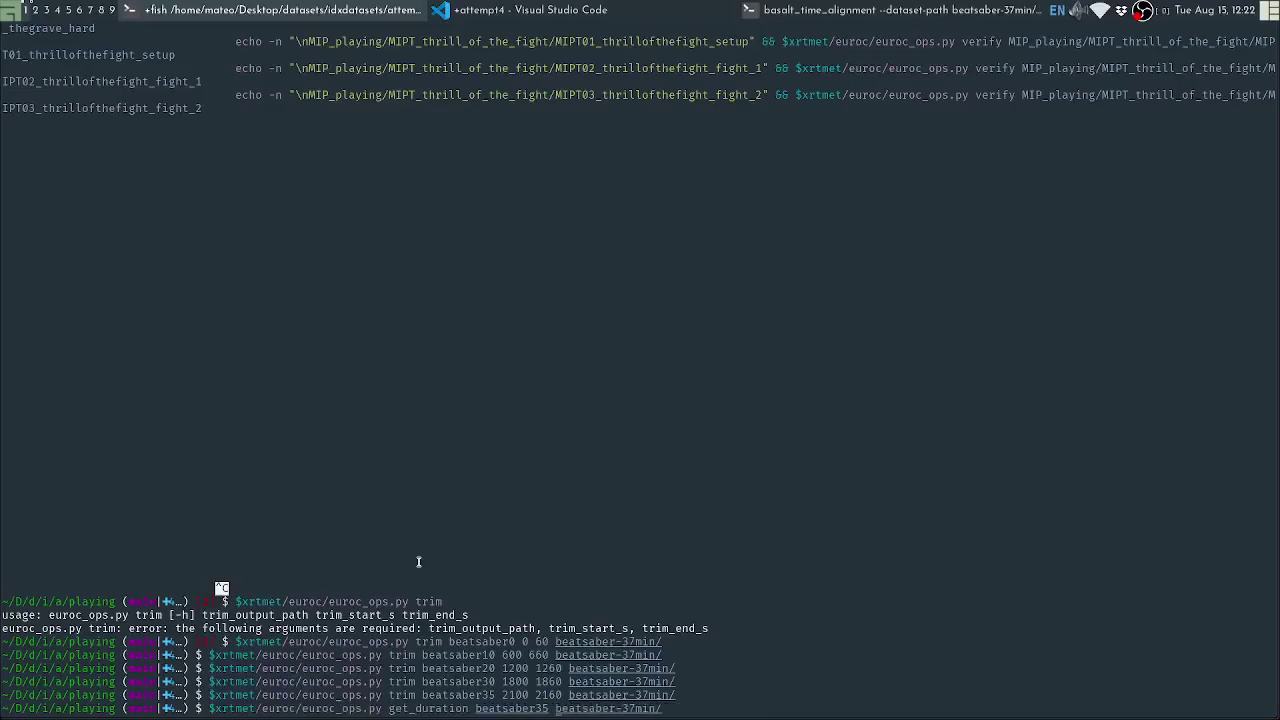
key(Return)
drag(82, 655, 118, 656)
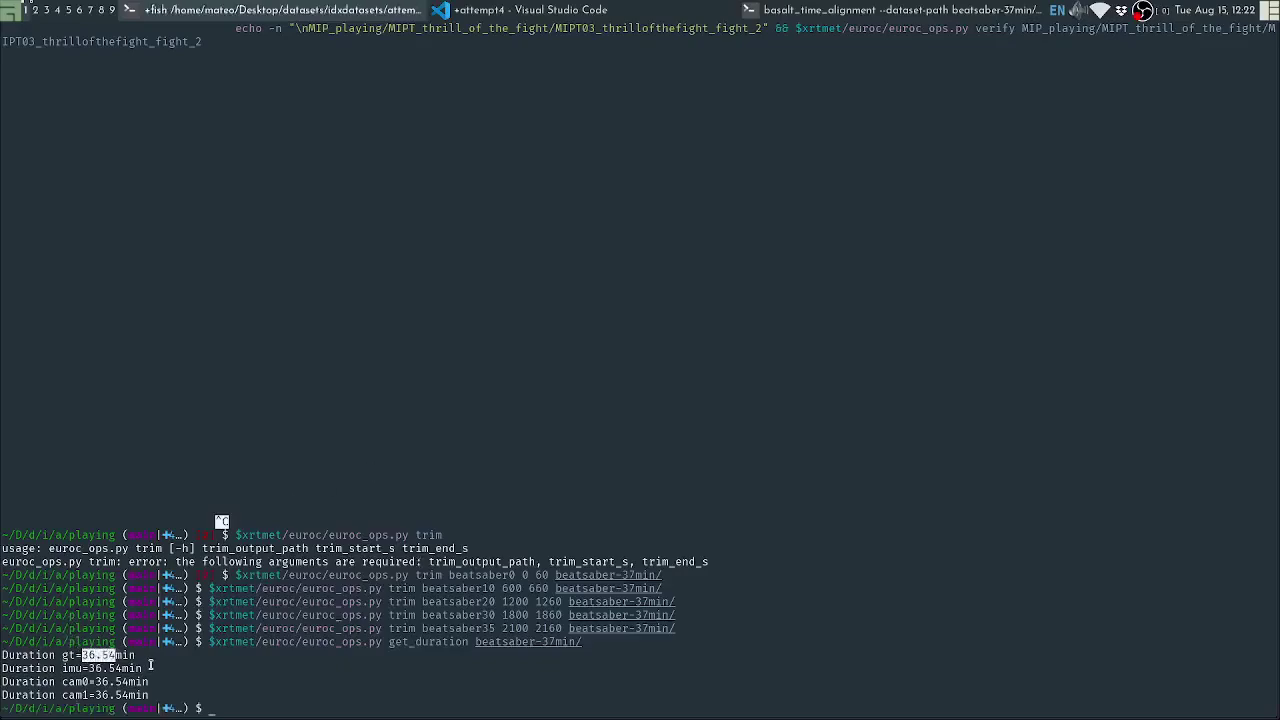
Review the output dataset names in the euroc_ops.py trim commands, from beatsaber0 through beatsaber35
click(429, 578)
drag(429, 578, 437, 628)
click(424, 573)
double_click(427, 576)
double_click(475, 578)
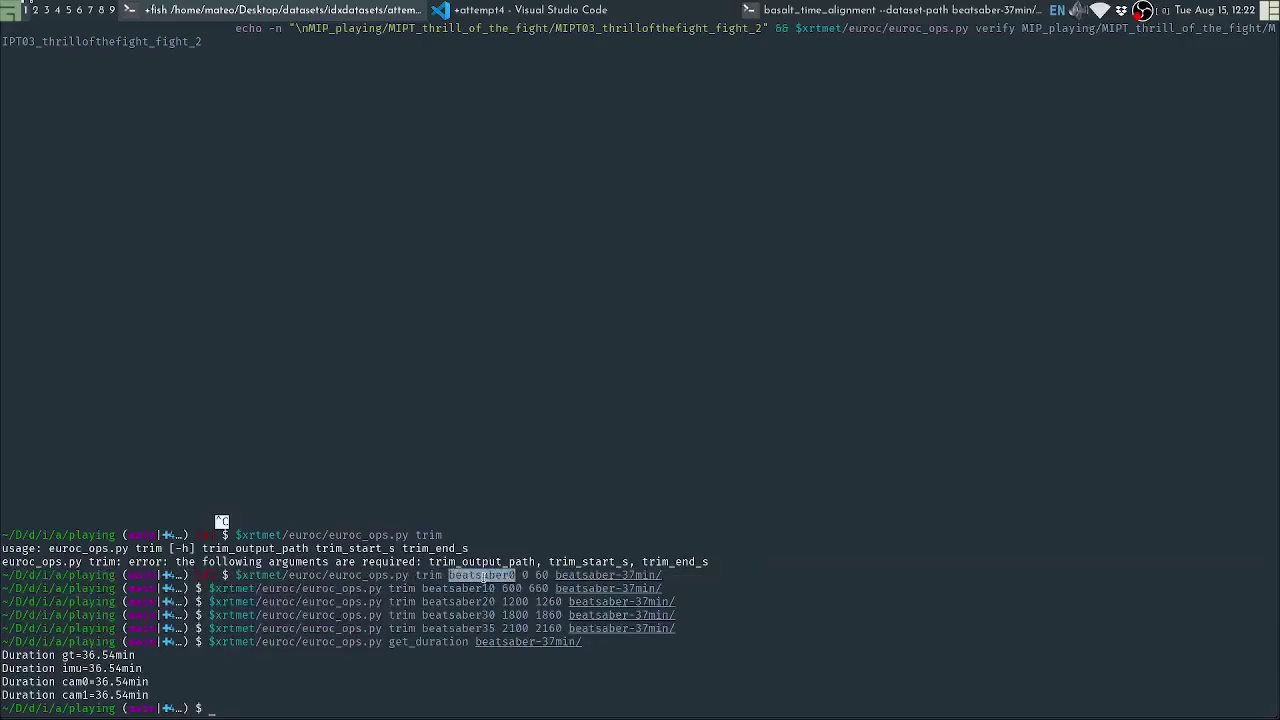
double_click(479, 590)
click(506, 579)
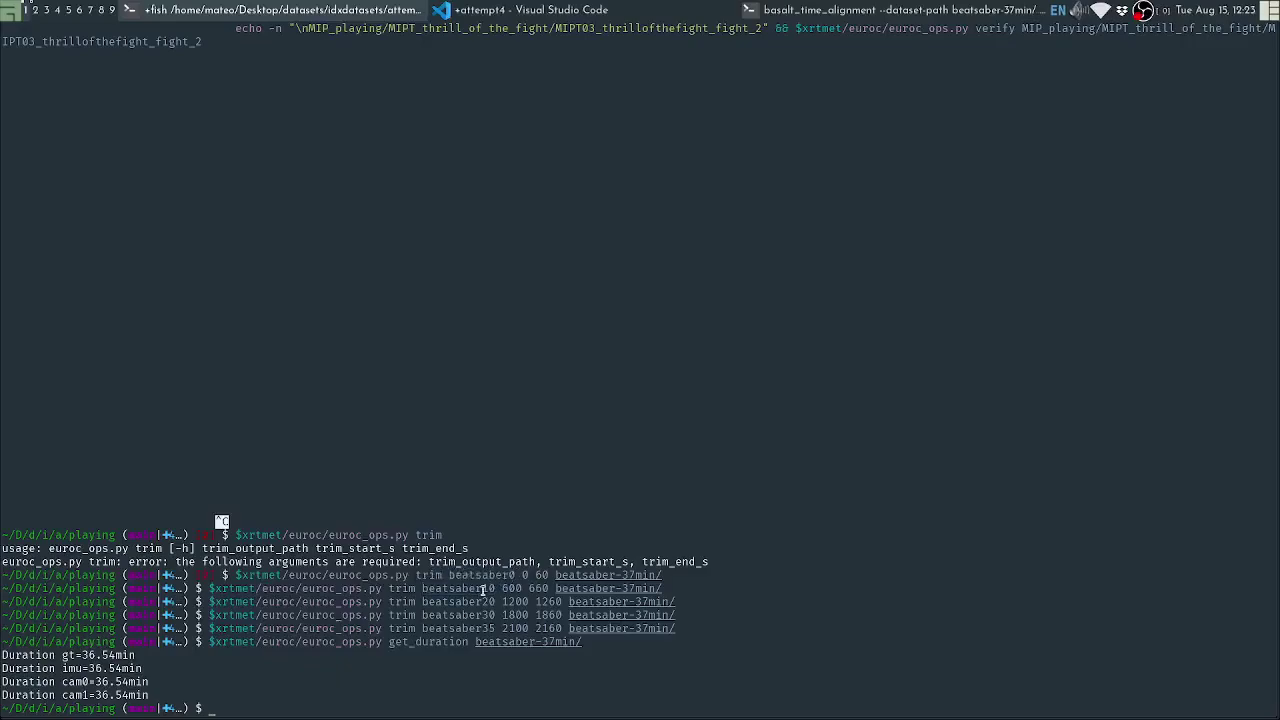
double_click(484, 613)
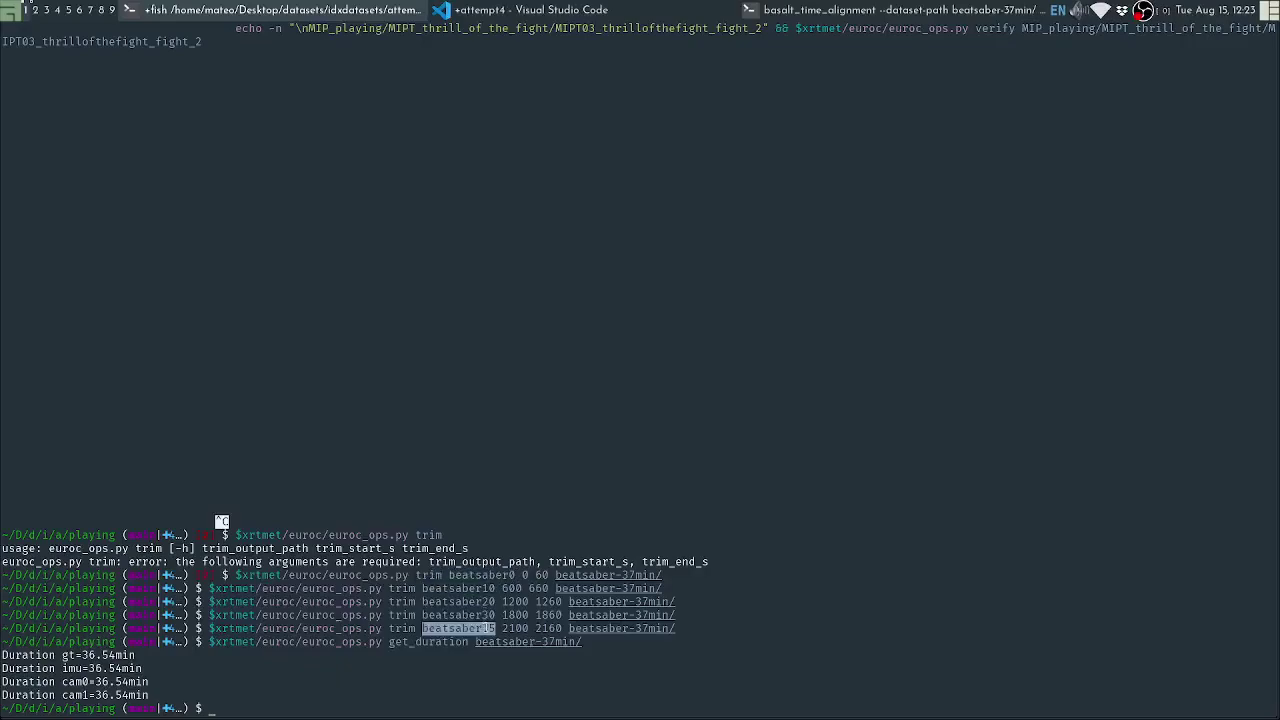
Review the start and end seconds of each trim command and highlight the whole block of trim commands
click(522, 576)
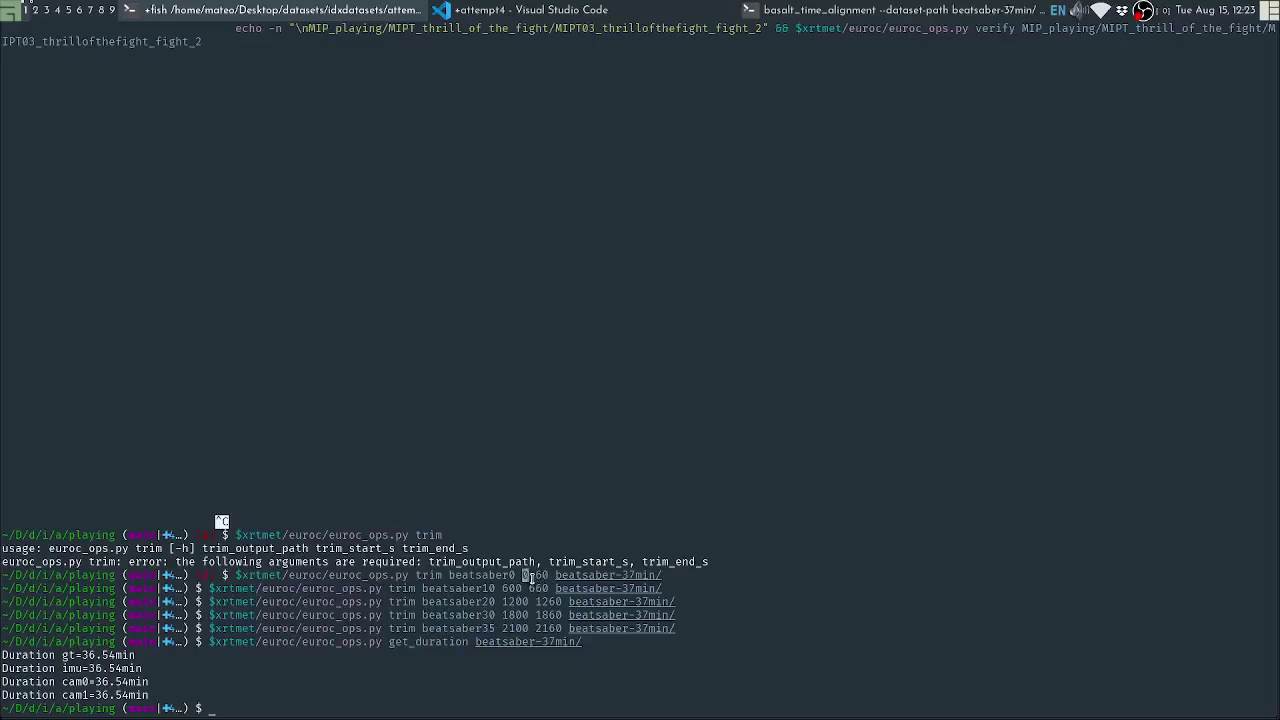
double_click(541, 576)
double_click(512, 588)
double_click(515, 601)
double_click(515, 614)
double_click(508, 630)
click(589, 628)
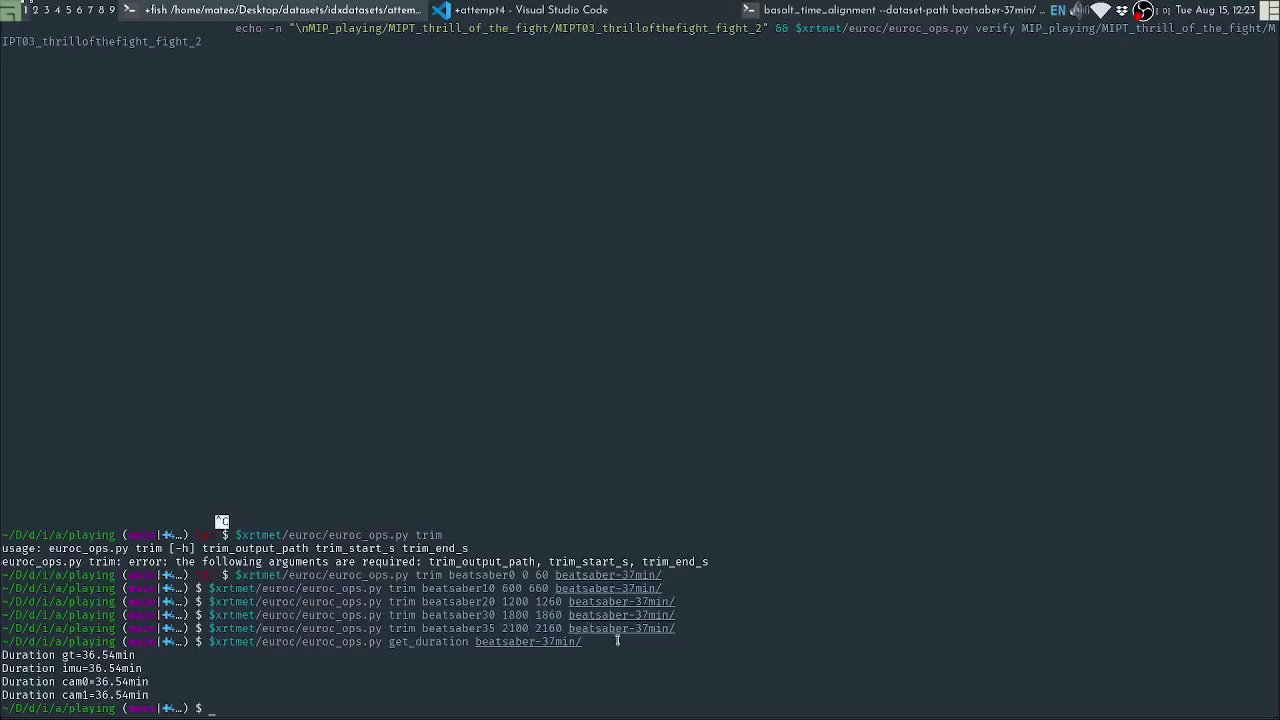
triple_click(459, 578)
drag(459, 578, 460, 626)
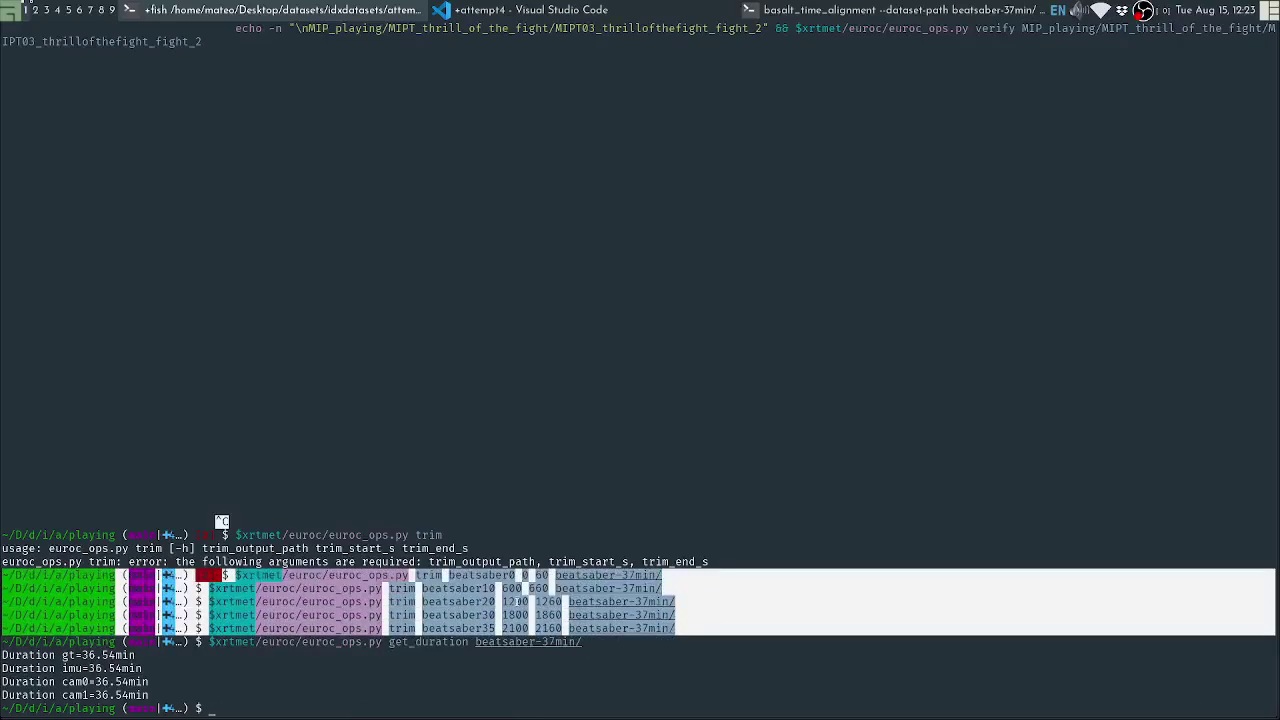
Run basalt_time_alignment on beatsaber0/ as a euroc dataset, using calibration.json and mocap_calibration.json from ../calibration/calib/imucalib1.results
text(basalt_time_alignment --dataset-path beatsaber-37min/ --dataset-type euroc --calibration ../calibration/calib/imucalib1.results/calibration.json --mocap-calibration ../calibration/calib/imucalib1.results/mocap_calibration.json)
key(Right)
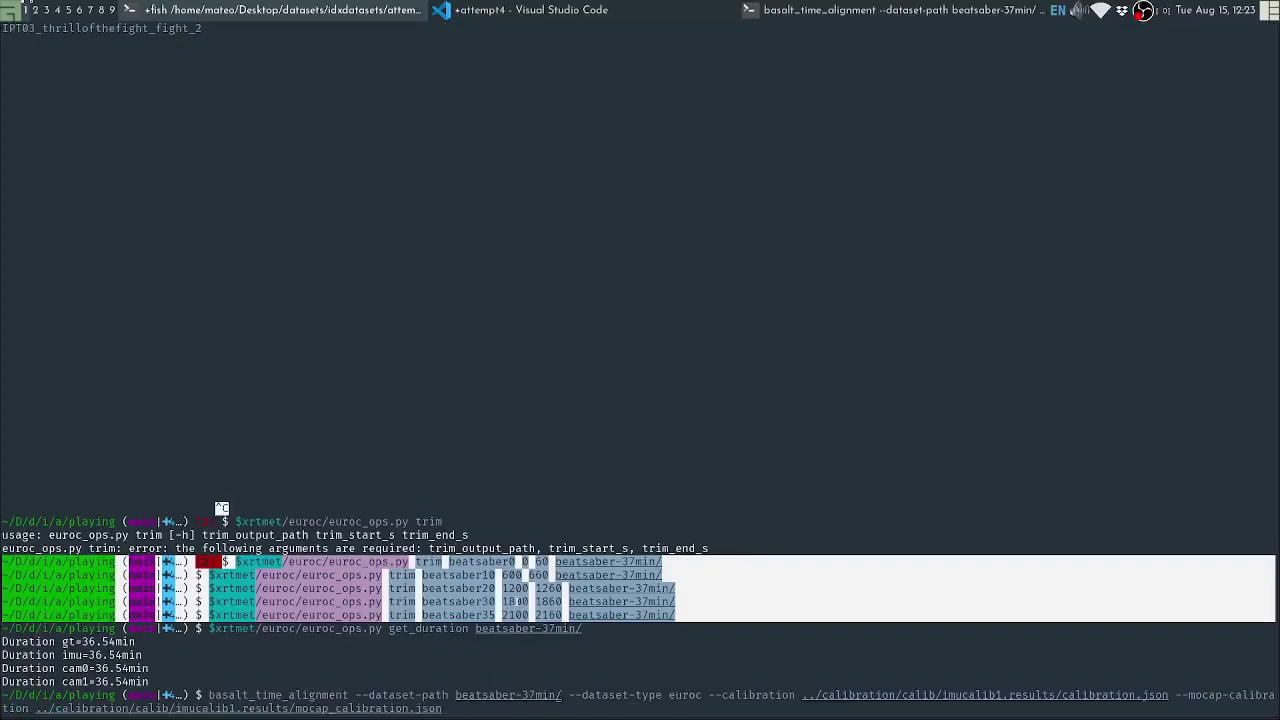
key(Left)
key(BackSpace)
key(BackSpace)
key(BackSpace)
key(BackSpace)
key(BackSpace)
key(BackSpace)
key(BackSpace)
text(0/)
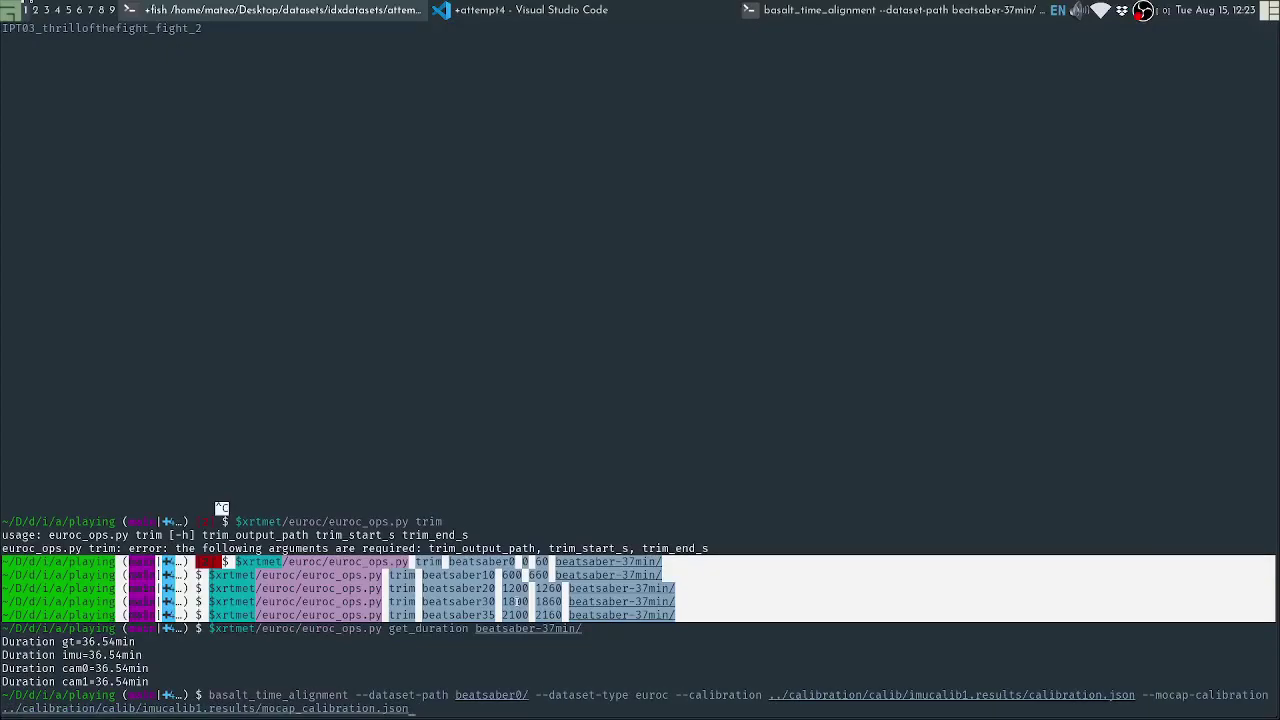
key(Return)
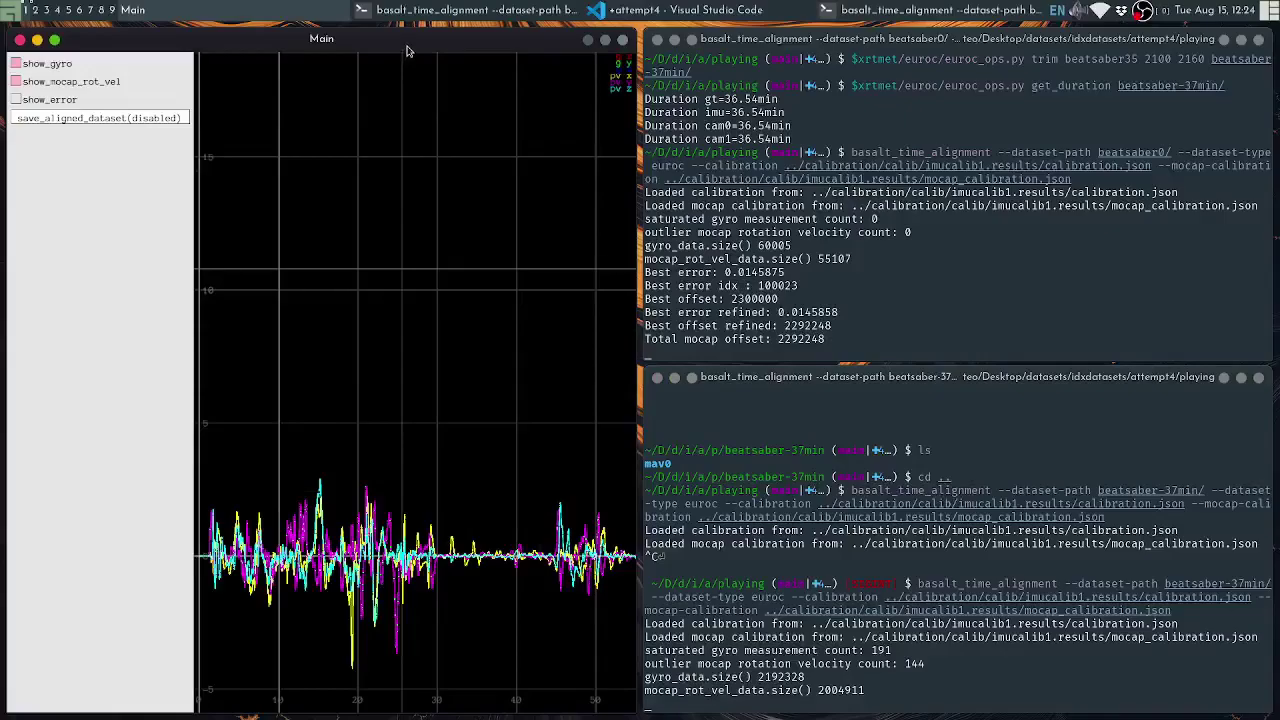
Maximize the alignment plot window and compare the gyro curves without and with show_mocap_rot_vel over the full recording
double_click(407, 50)
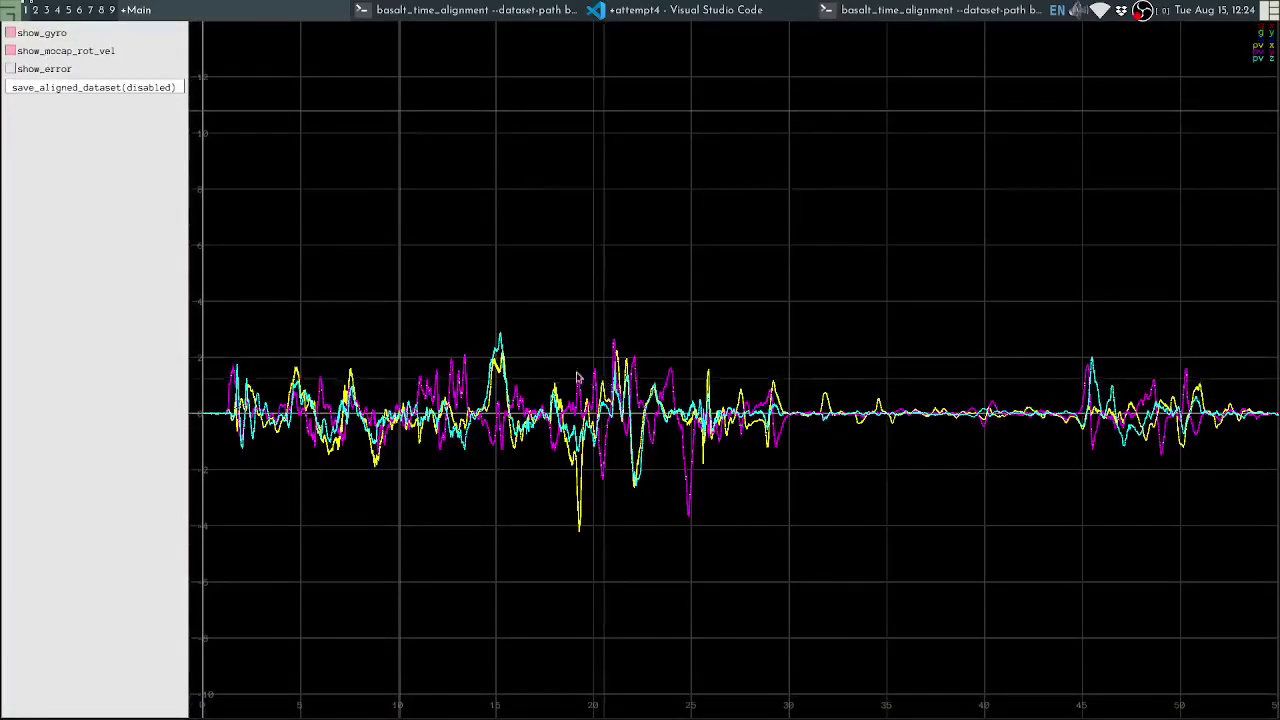
click(76, 52)
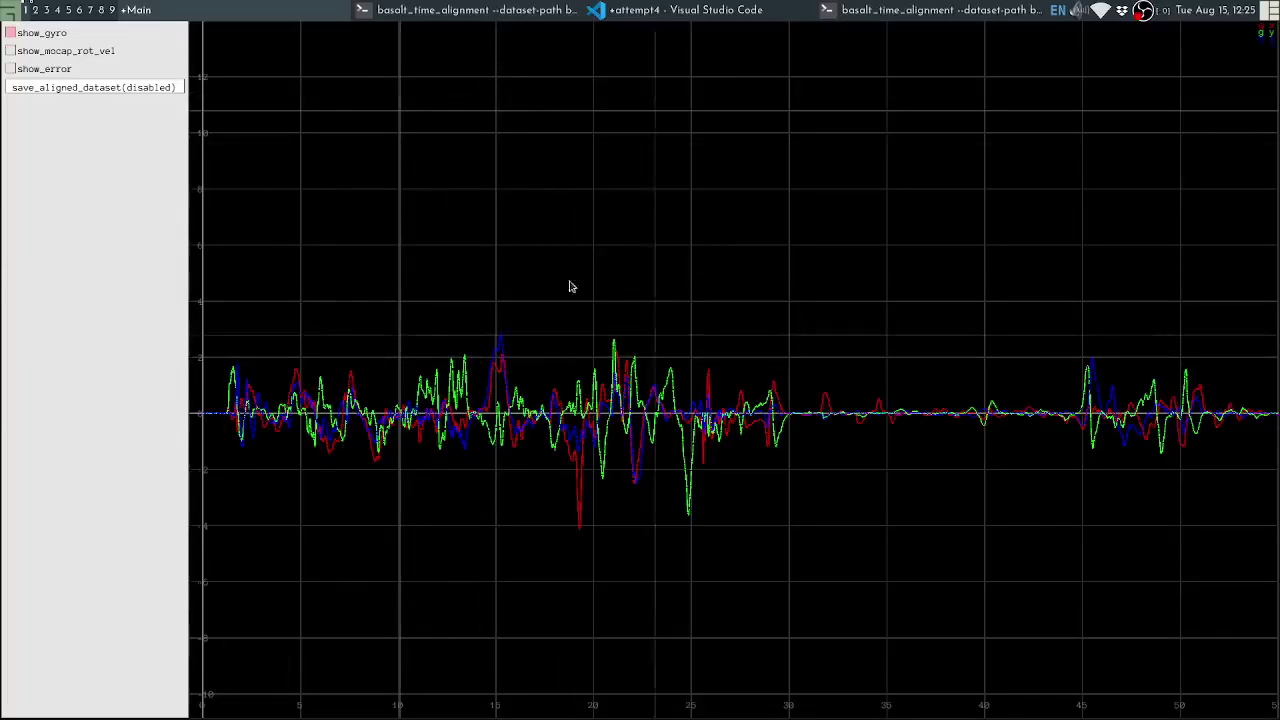
click(94, 52)
scroll(520, 385, down, 2)
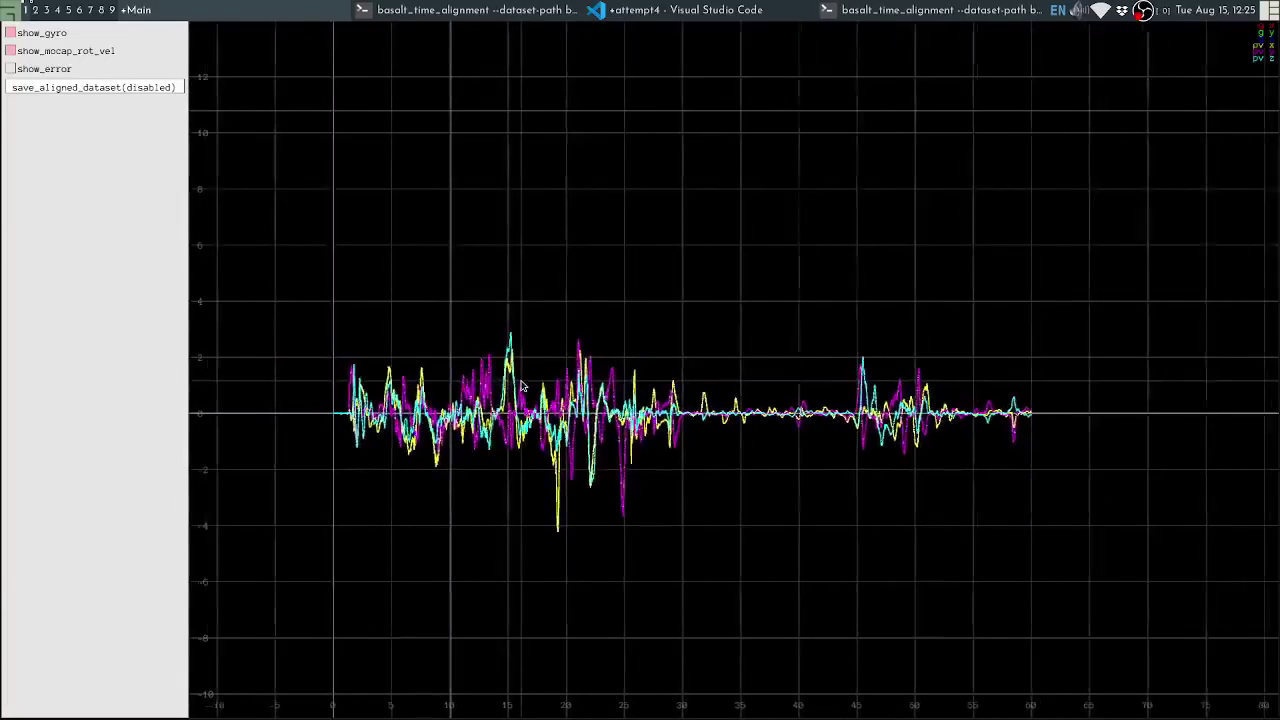
Examine the curves closely between about 15 and 16 seconds, switching show_mocap_rot_vel off and on to compare mocap with gyro
scroll(520, 385, up, 10)
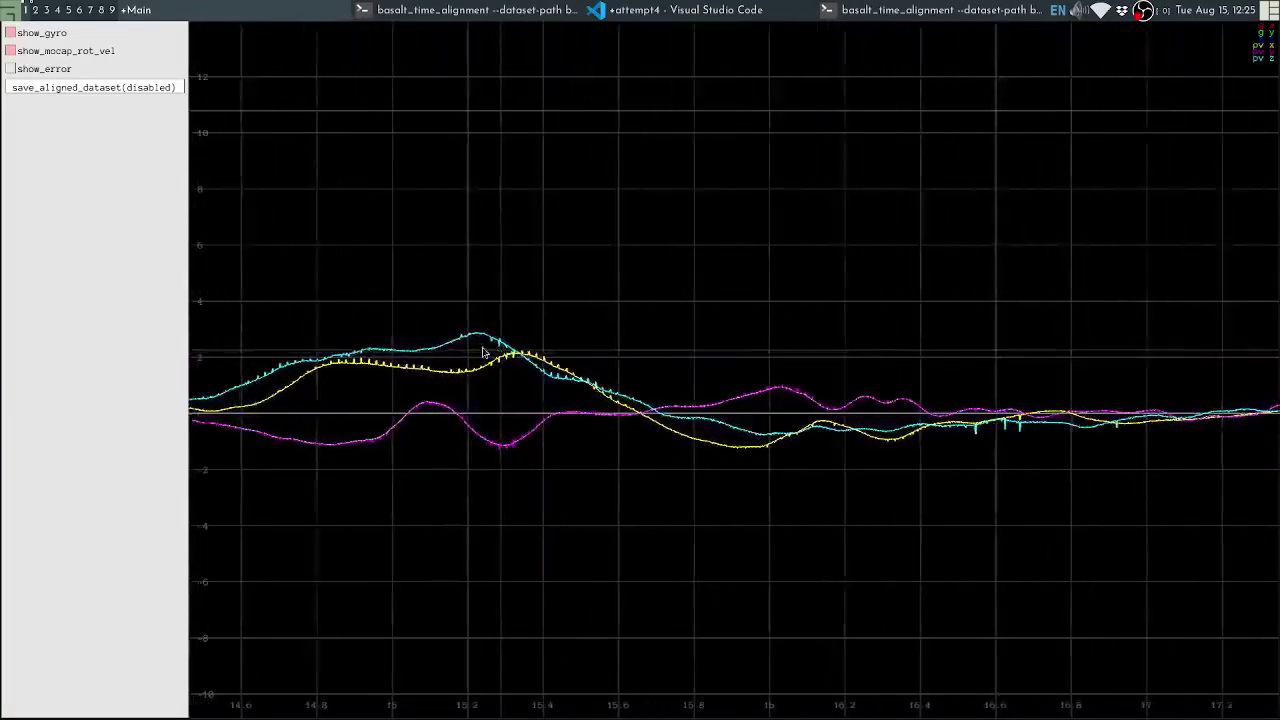
scroll(456, 346, up, 3)
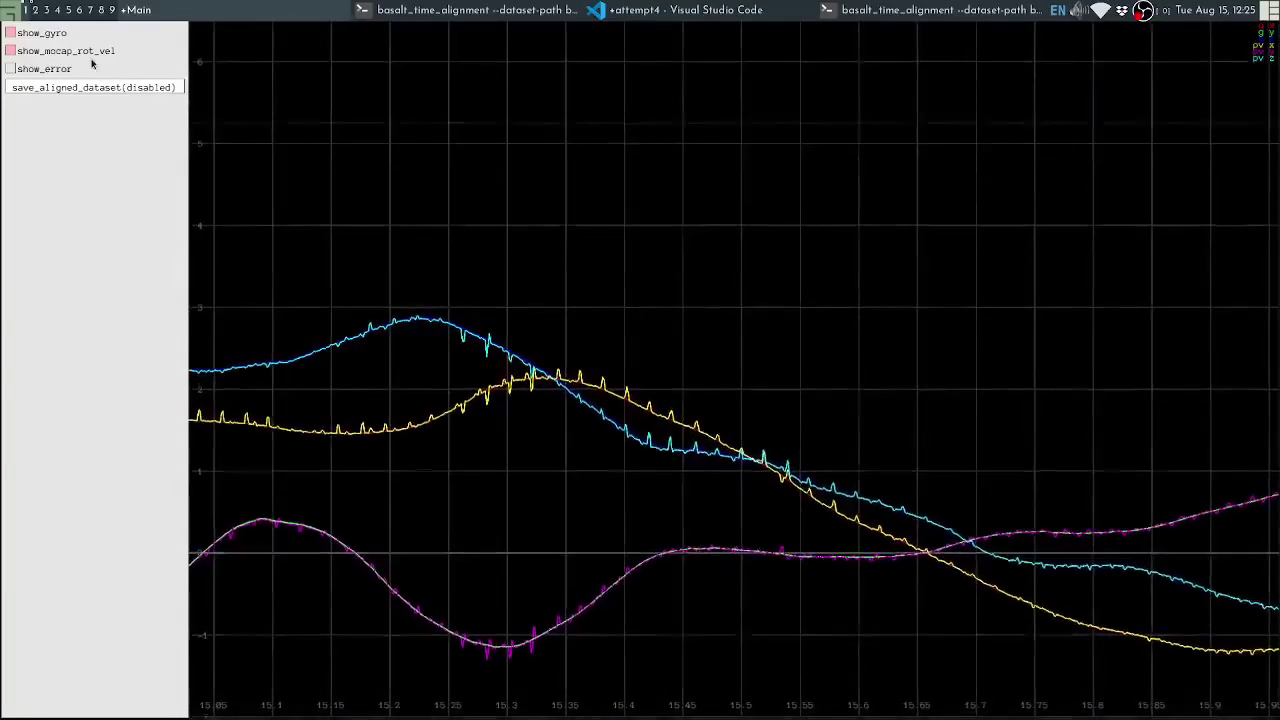
click(94, 54)
click(94, 54)
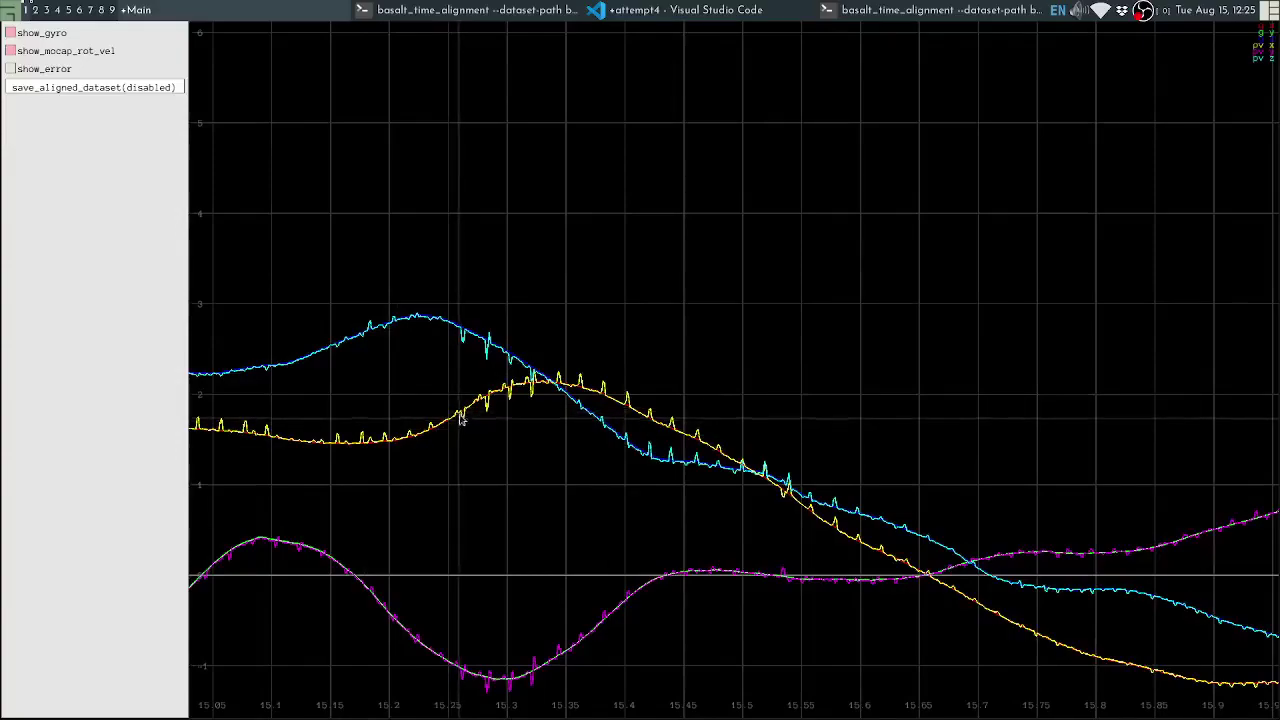
click(88, 57)
click(88, 57)
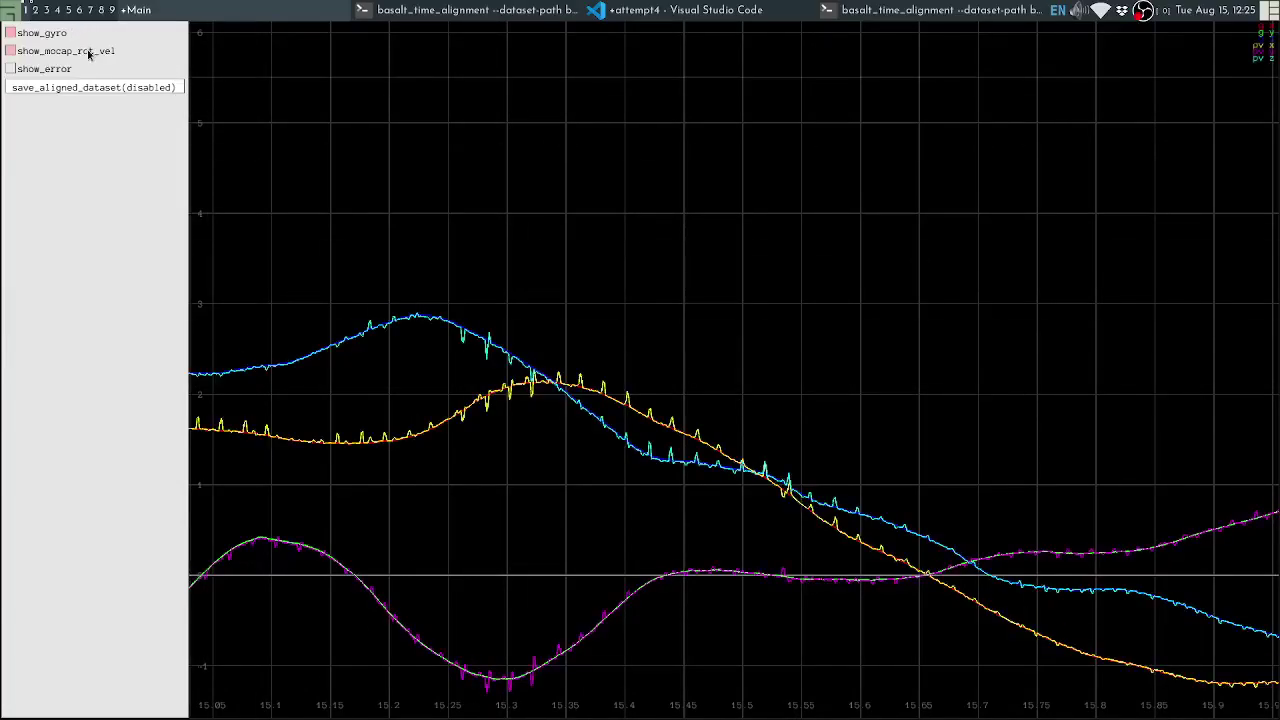
click(88, 55)
click(88, 55)
click(88, 52)
click(88, 52)
click(88, 52)
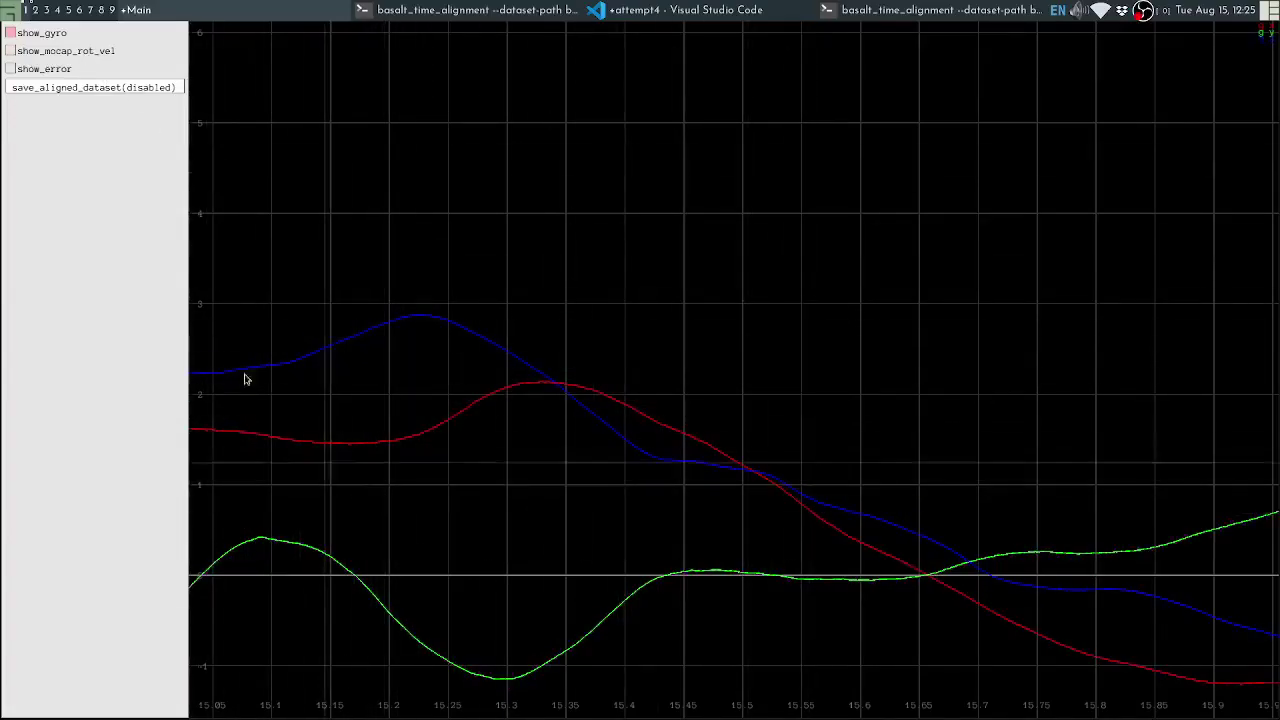
click(104, 52)
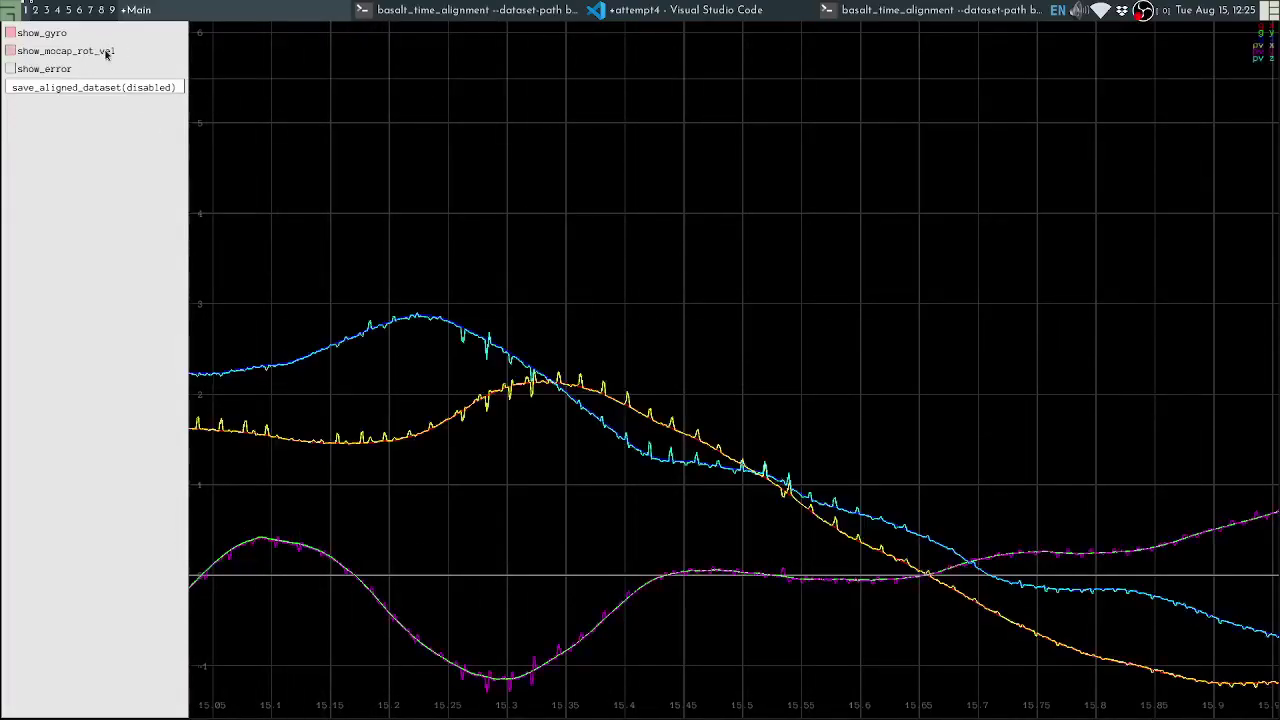
Inspect the spikes in the mocap rotational velocity around 15.3 seconds at several scales, toggling show_mocap_rot_vel for comparison
scroll(470, 384, up, 2)
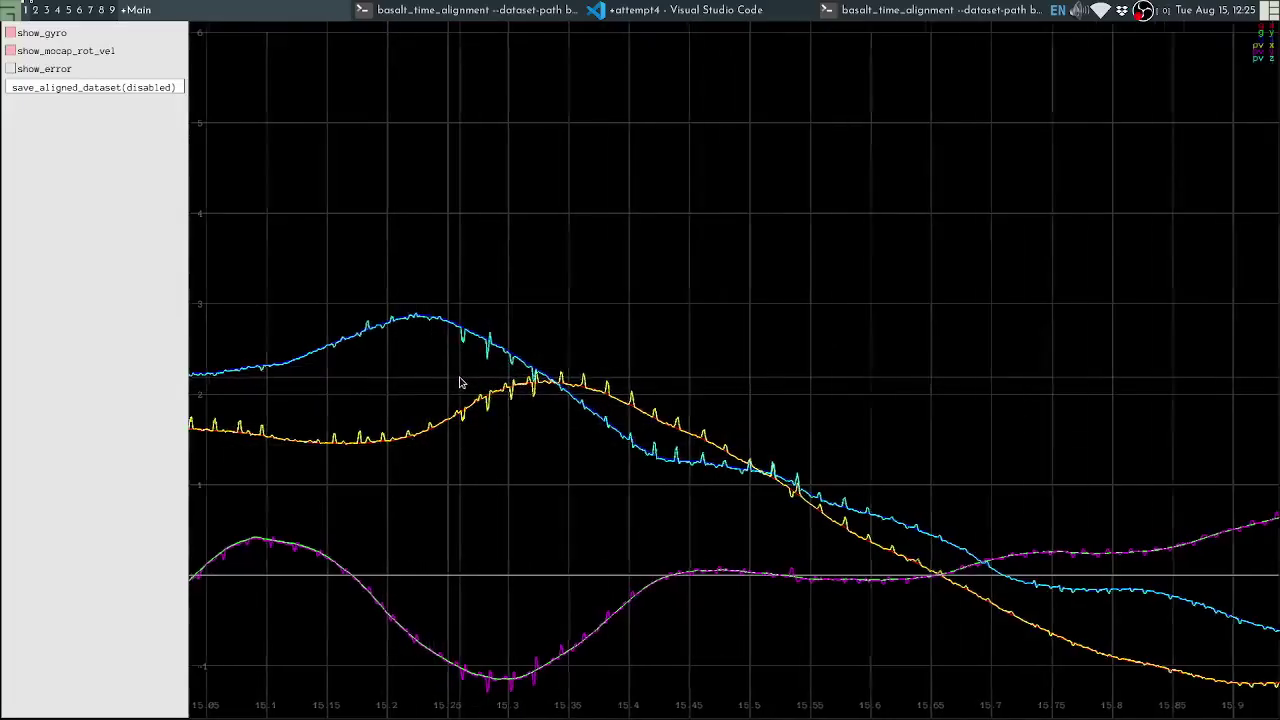
scroll(478, 390, down, 6)
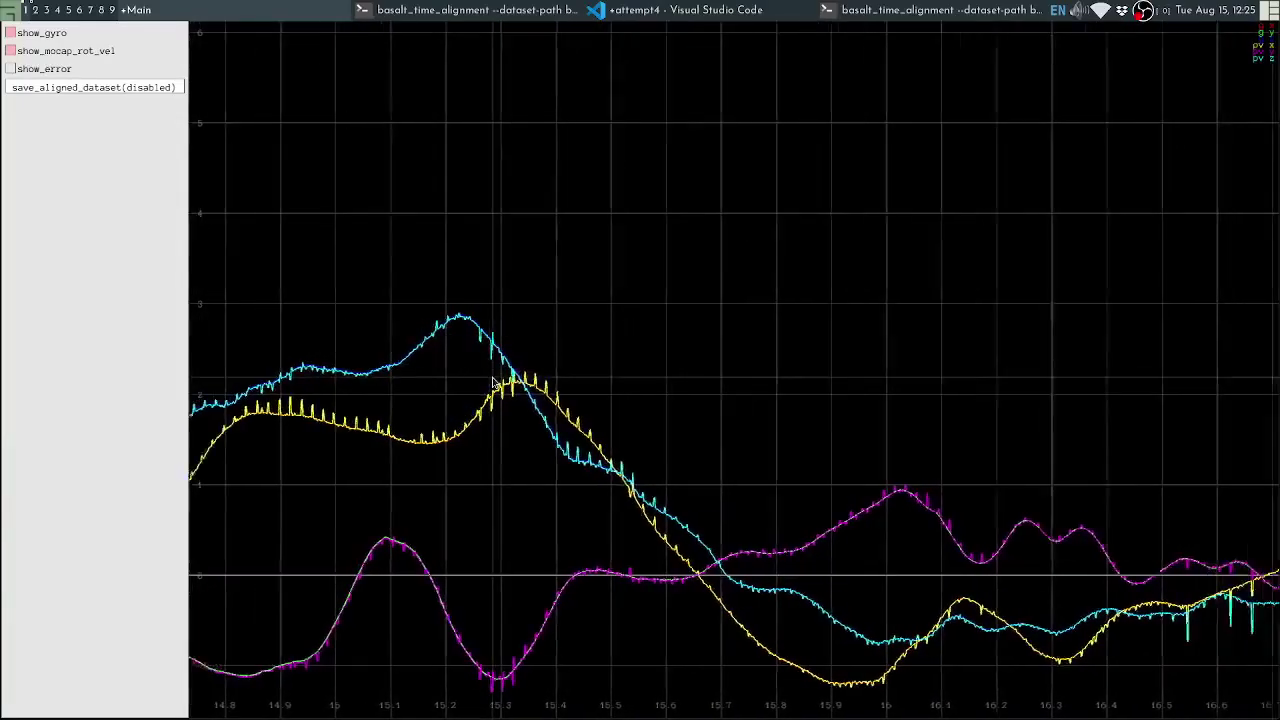
scroll(486, 381, up, 6)
click(97, 55)
click(97, 55)
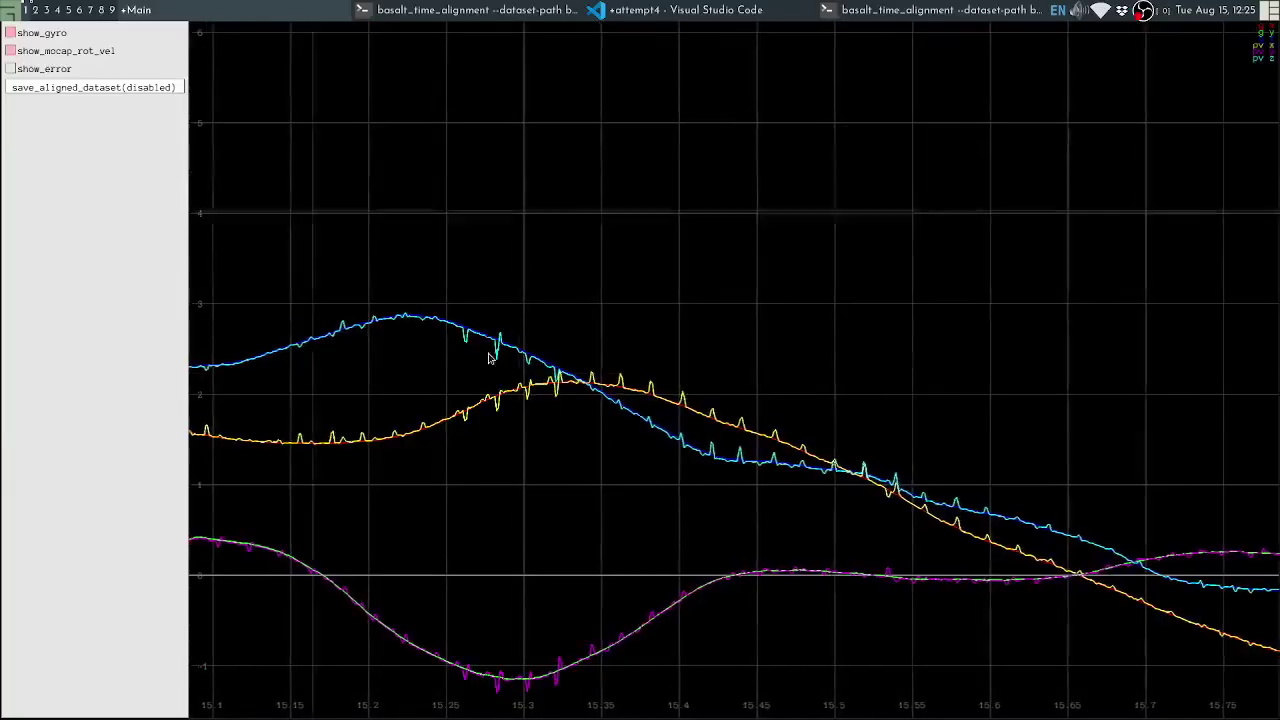
scroll(540, 401, down, 3)
scroll(541, 401, down, 10)
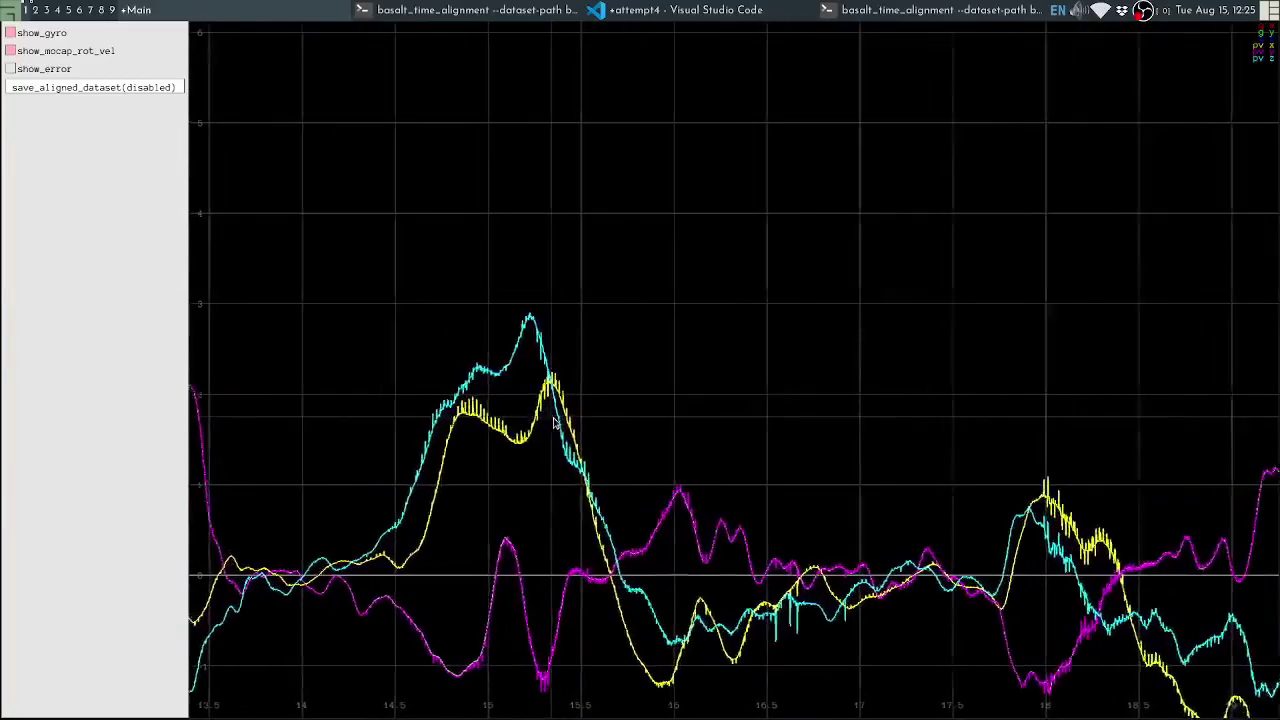
scroll(558, 427, up, 4)
scroll(558, 427, down, 6)
Compare the refined error and offset printed for the beatsaber0 alignment with the terminal output of the beatsaber-37min run
key(alt+Tab)
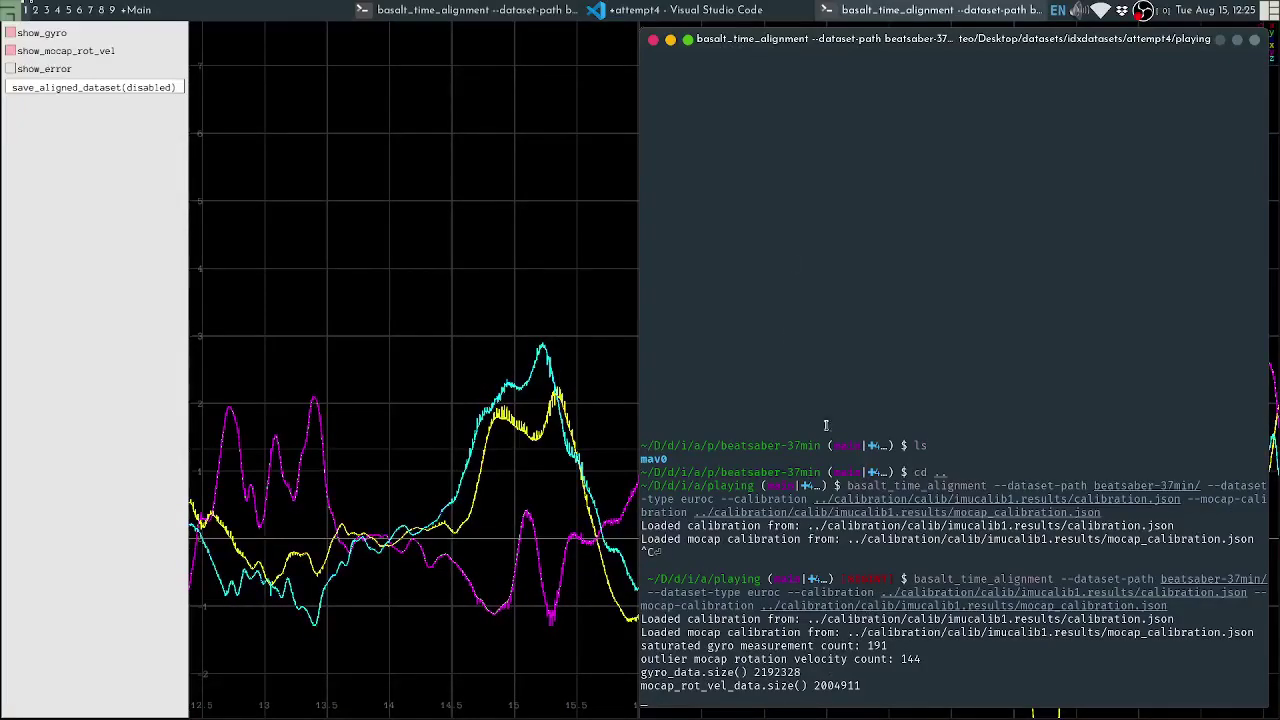
click(505, 8)
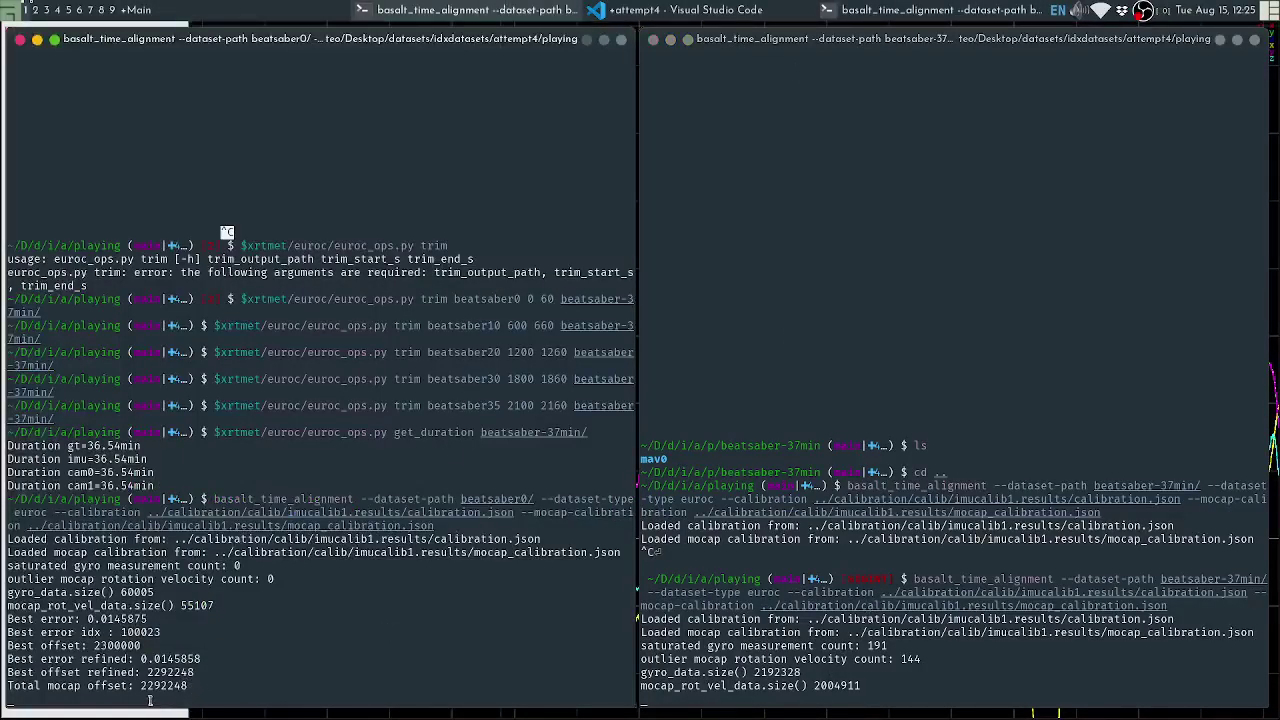
drag(157, 679, 172, 678)
double_click(164, 659)
drag(164, 659, 163, 681)
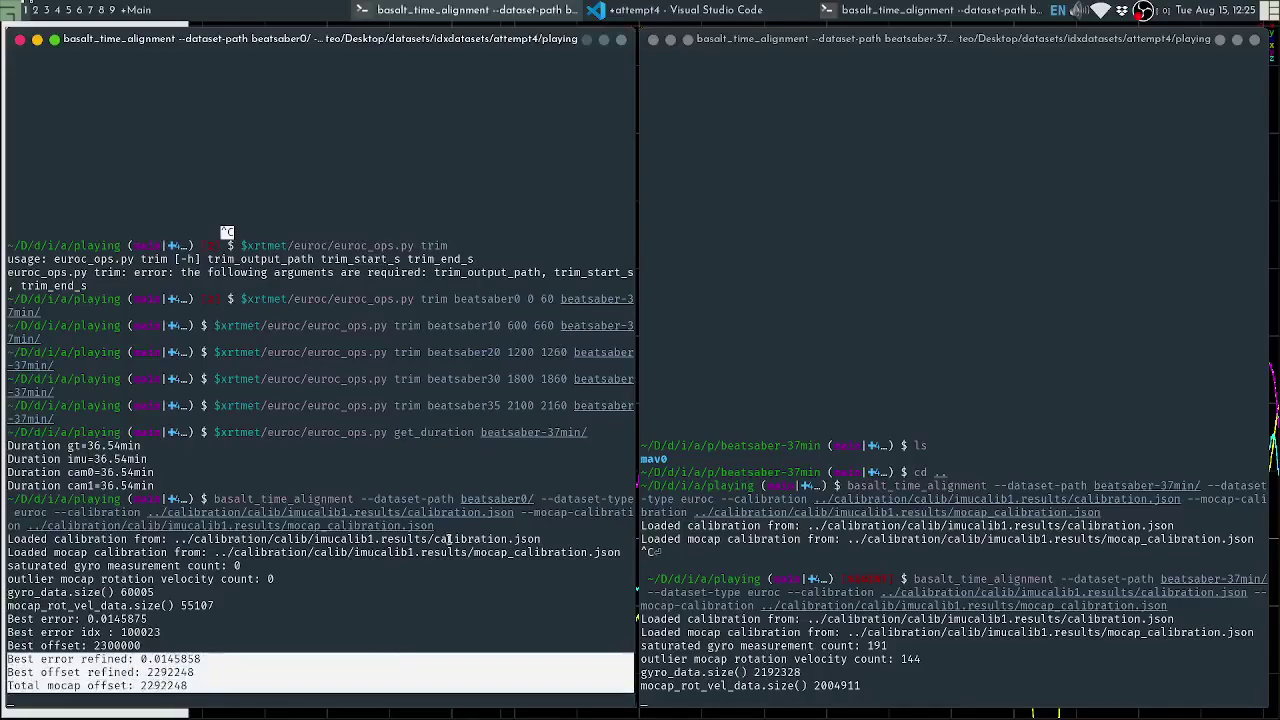
click(164, 641)
double_click(165, 672)
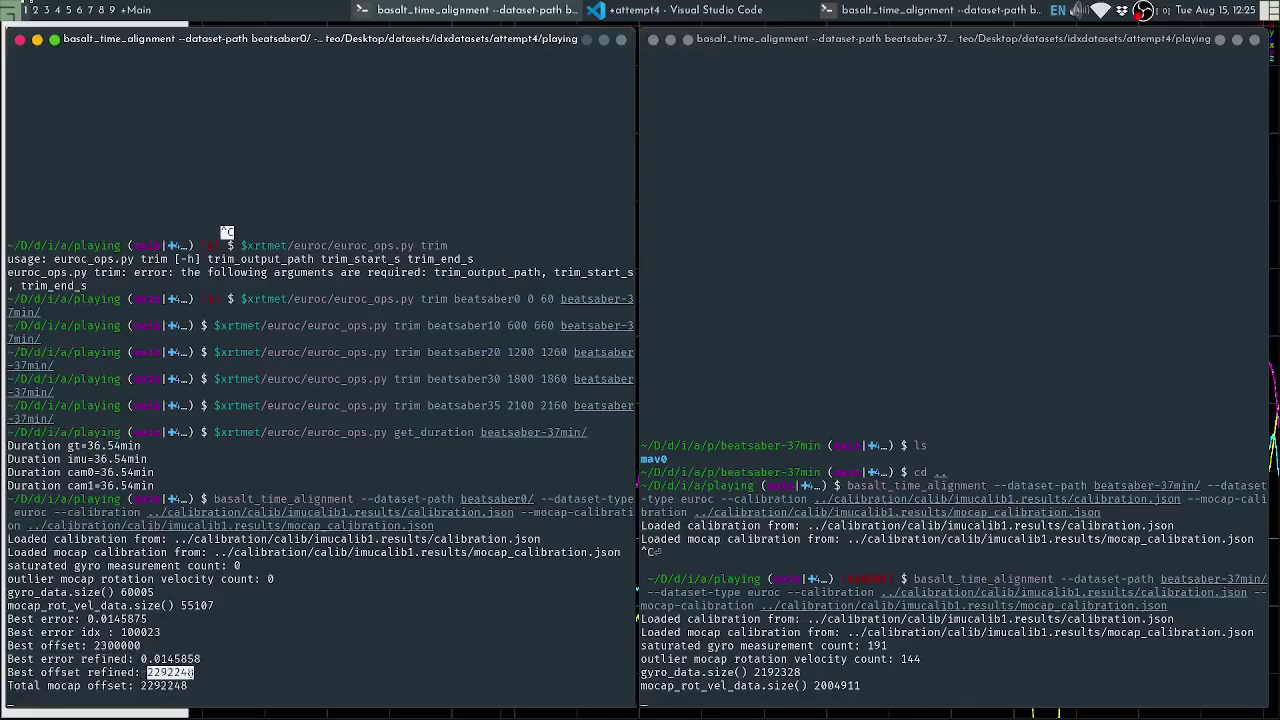
double_click(172, 675)
click(501, 597)
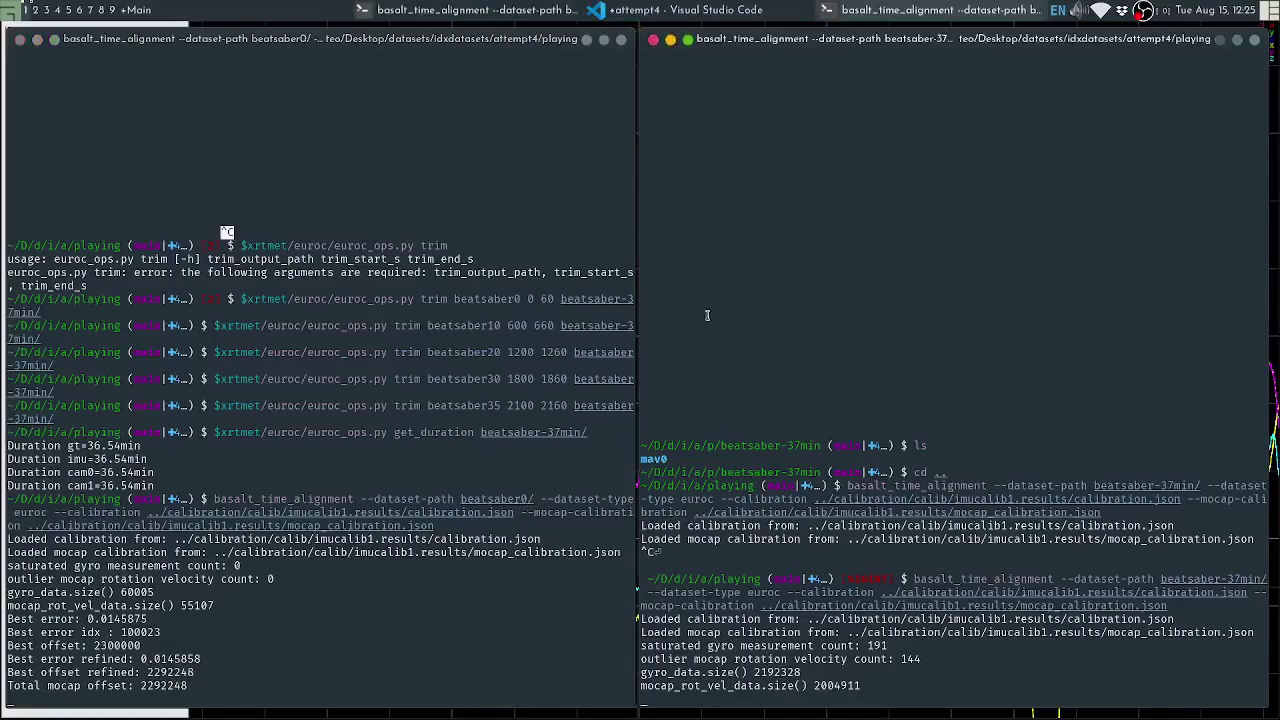
drag(802, 685, 795, 551)
click(788, 606)
Switch to Firefox, read the Realsense.md note on rerunning time alignment, and return to the terminals
key(super+1)
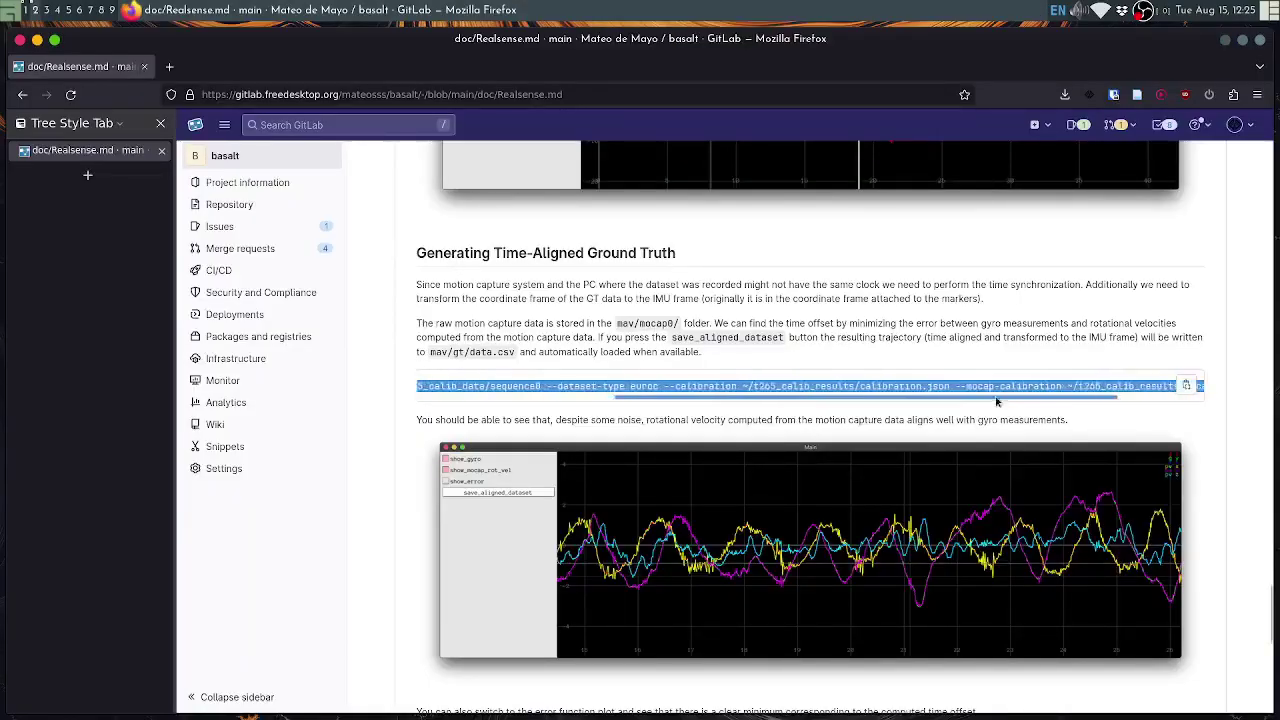
scroll(650, 359, down, 4)
scroll(650, 359, down, 3)
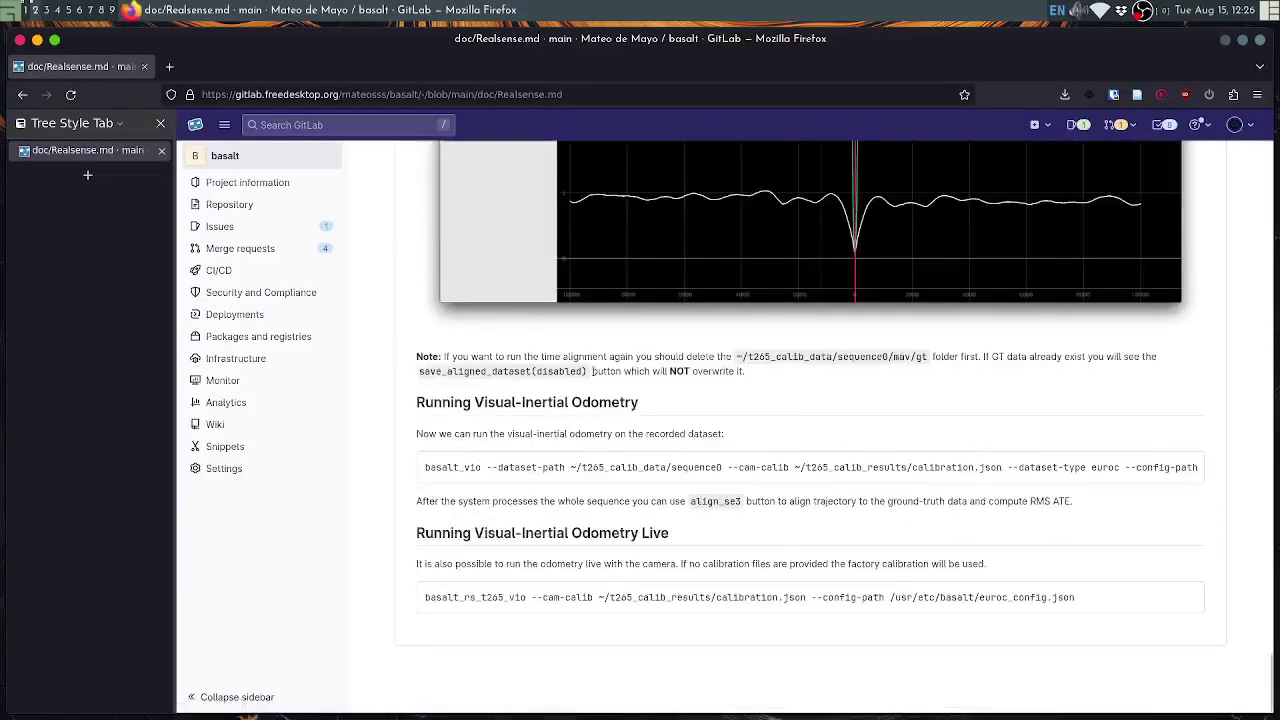
key(super+1)
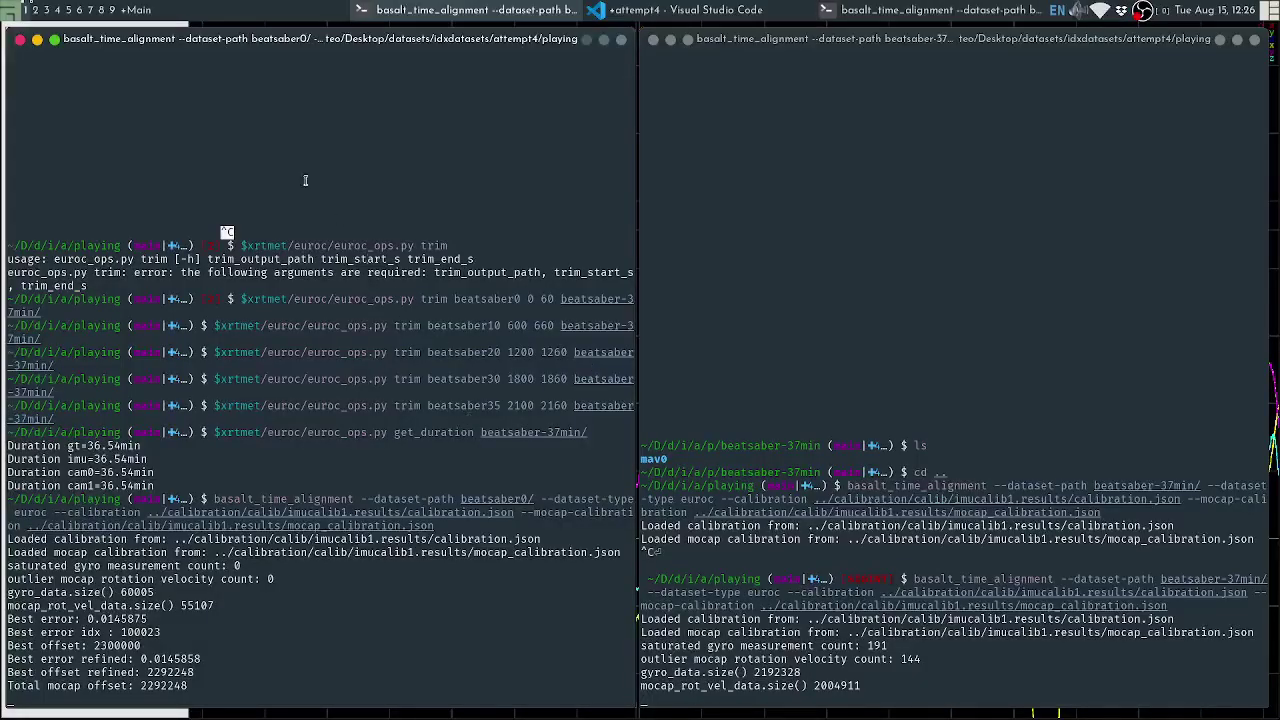
Close the beatsaber0 alignment plot and run basalt_time_alignment without any arguments
click(195, 6)
key(Escape)
key(Up)
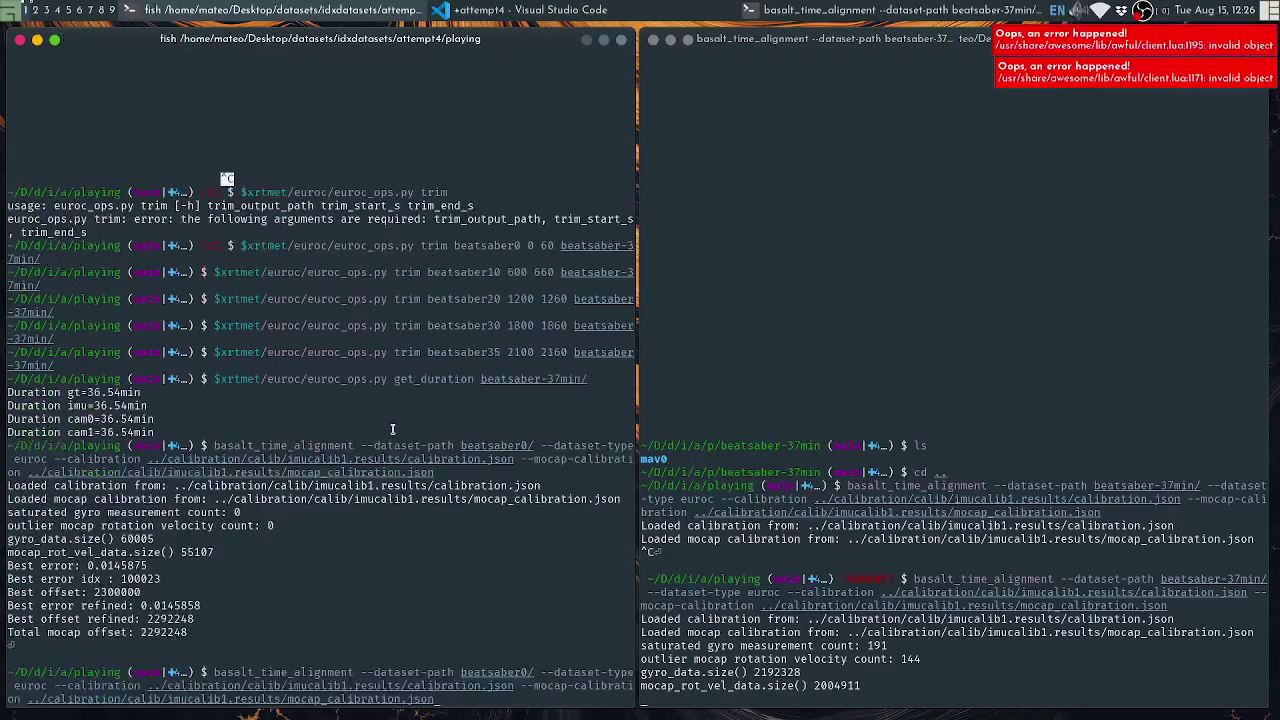
key(BackSpace)
key(BackSpace)
key(BackSpace)
key(BackSpace)
key(BackSpace)
key(BackSpace)
key(BackSpace)
key(BackSpace)
key(BackSpace)
key(BackSpace)
key(BackSpace)
key(BackSpace)
key(BackSpace)
key(BackSpace)
key(BackSpace)
key(BackSpace)
key(BackSpace)
key(BackSpace)
key(BackSpace)
key(BackSpace)
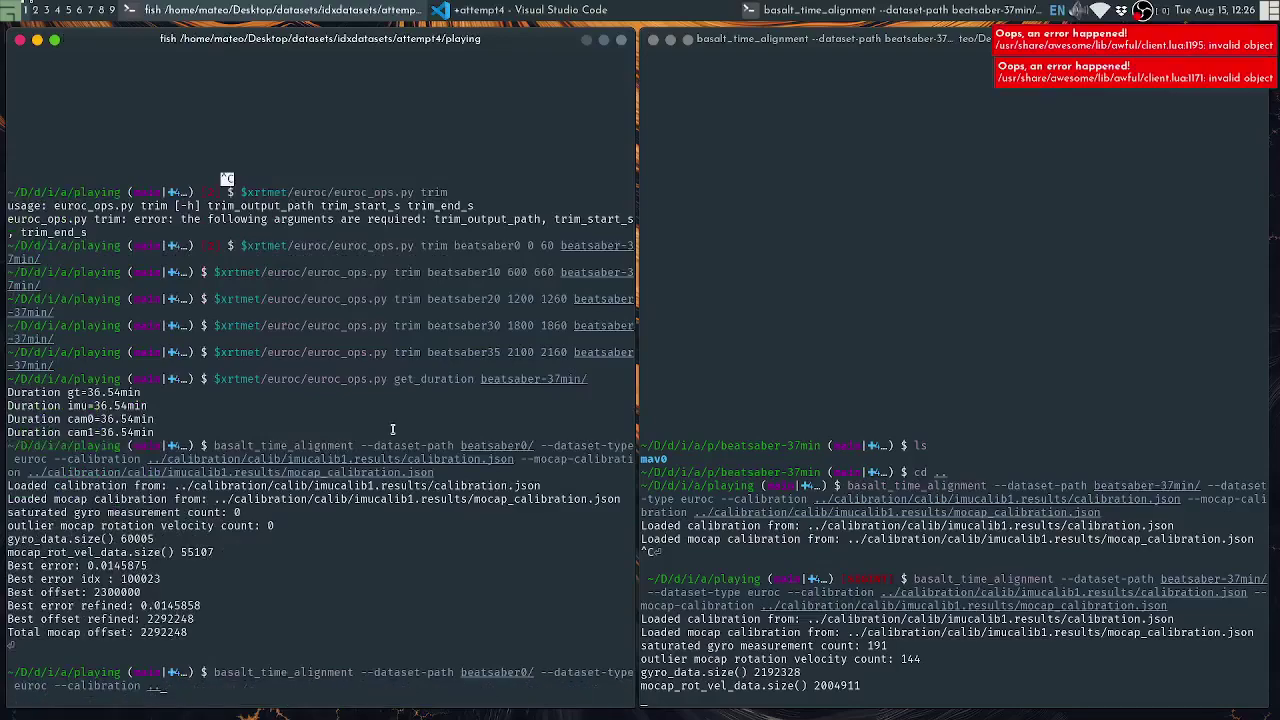
key(BackSpace)
key(BackSpace)
key(BackSpace)
key(BackSpace)
key(BackSpace)
key(BackSpace)
key(BackSpace)
key(BackSpace)
key(BackSpace)
key(BackSpace)
key(BackSpace)
key(Return)
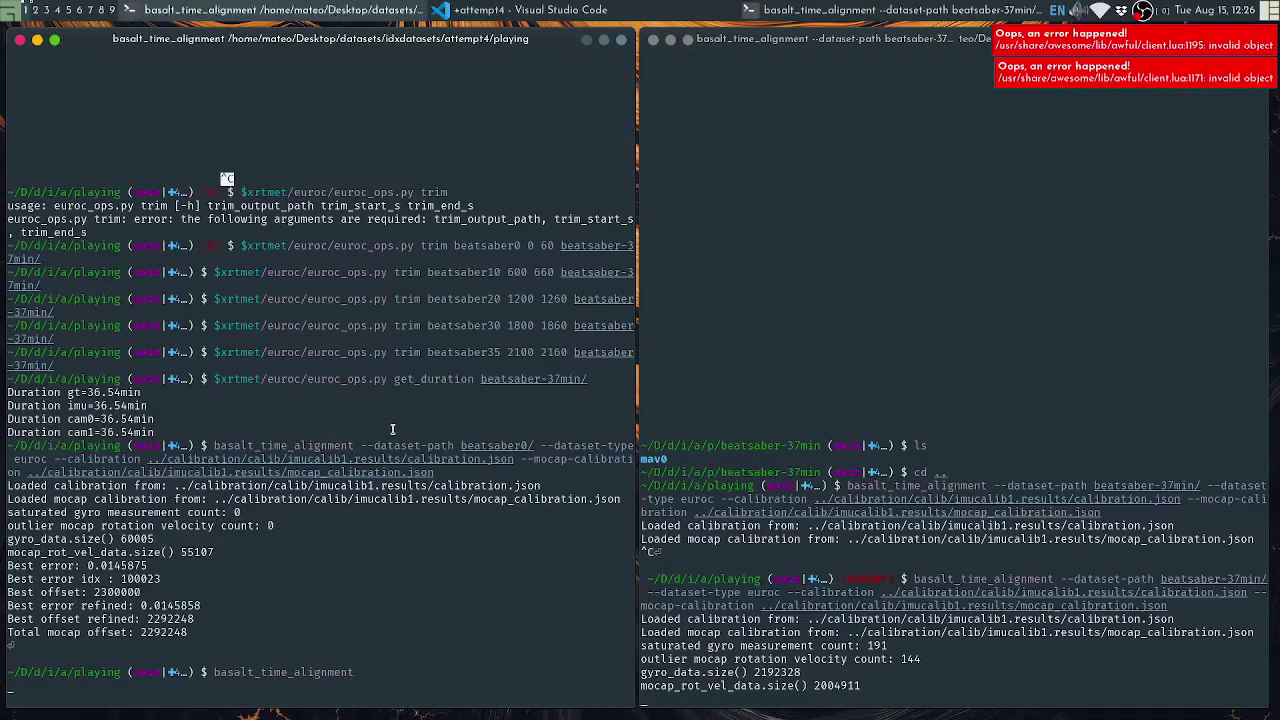
Run basalt_time_alignment --help and highlight the --output option for the time-offset result file
key(Up)
text(--help)
key(Return)
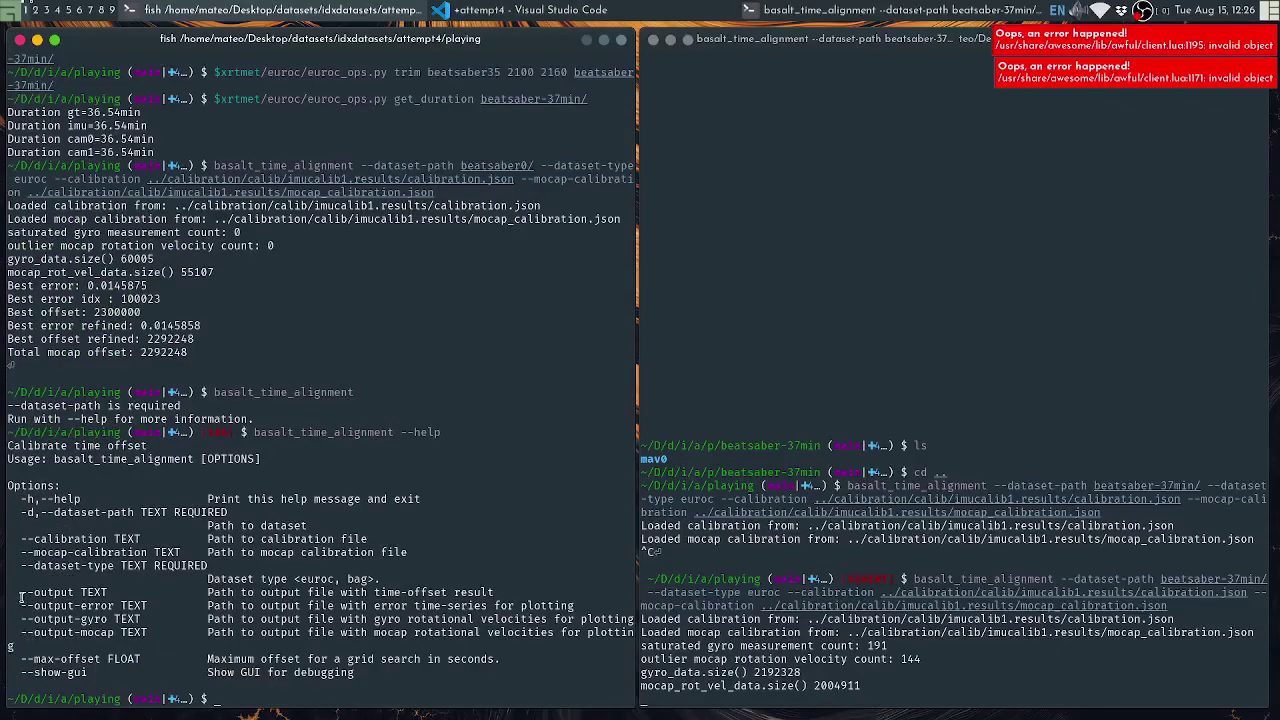
drag(24, 596, 75, 595)
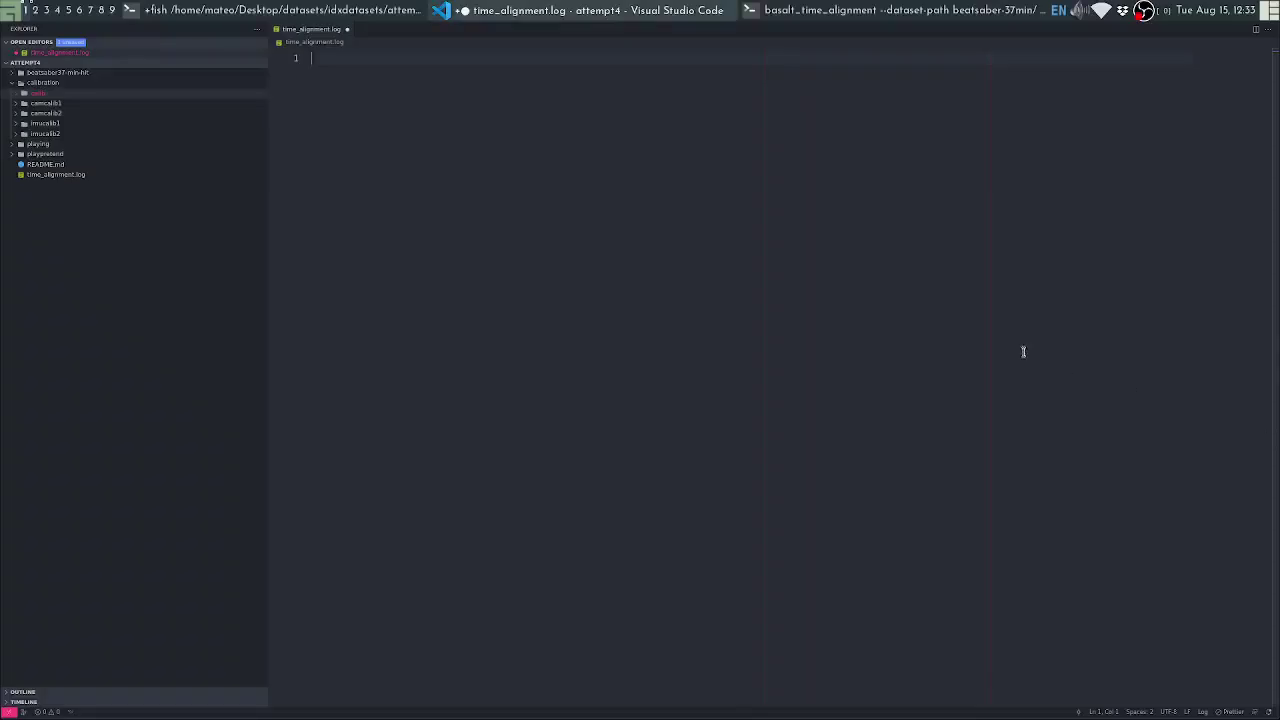
In time_alignment.log, restore basalt_time_alignment commands for beatsaber0 and beatsaber10 using imucalib1 calibrations, each with --output to its own alignment.json file
key(ctrl+a)
key(ctrl+z)
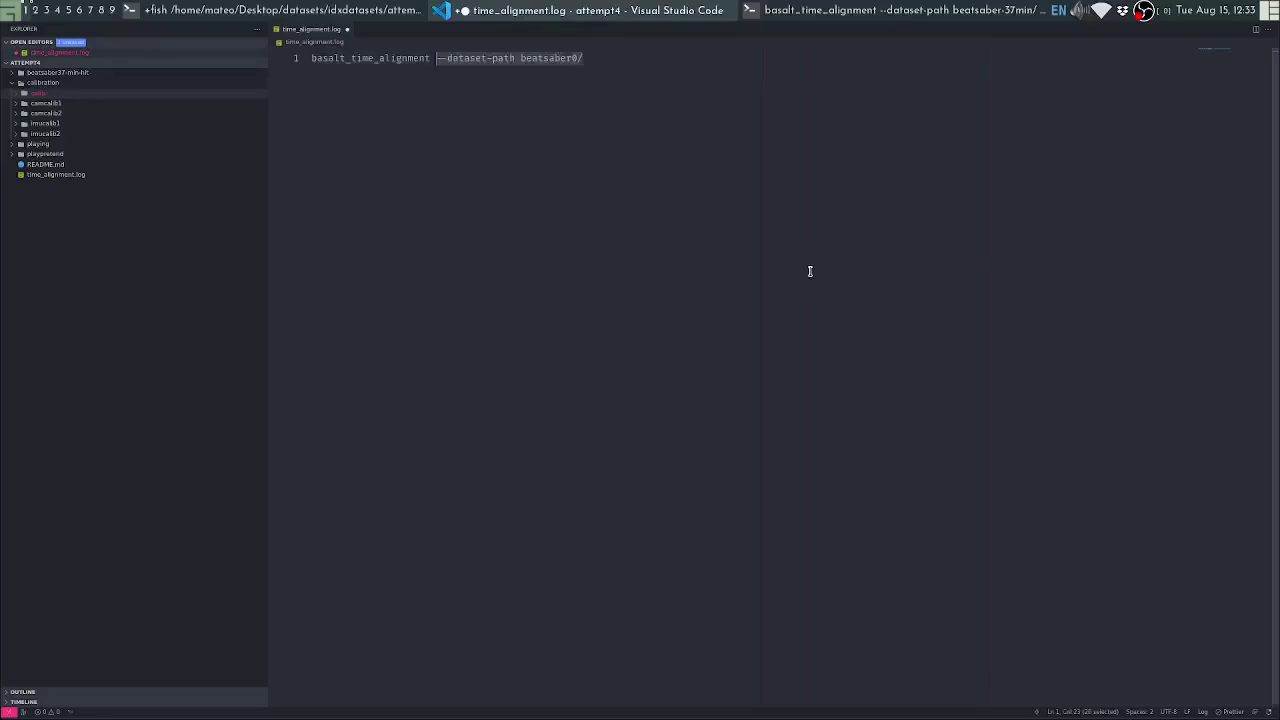
key(ctrl+z)
key(ctrl+z)
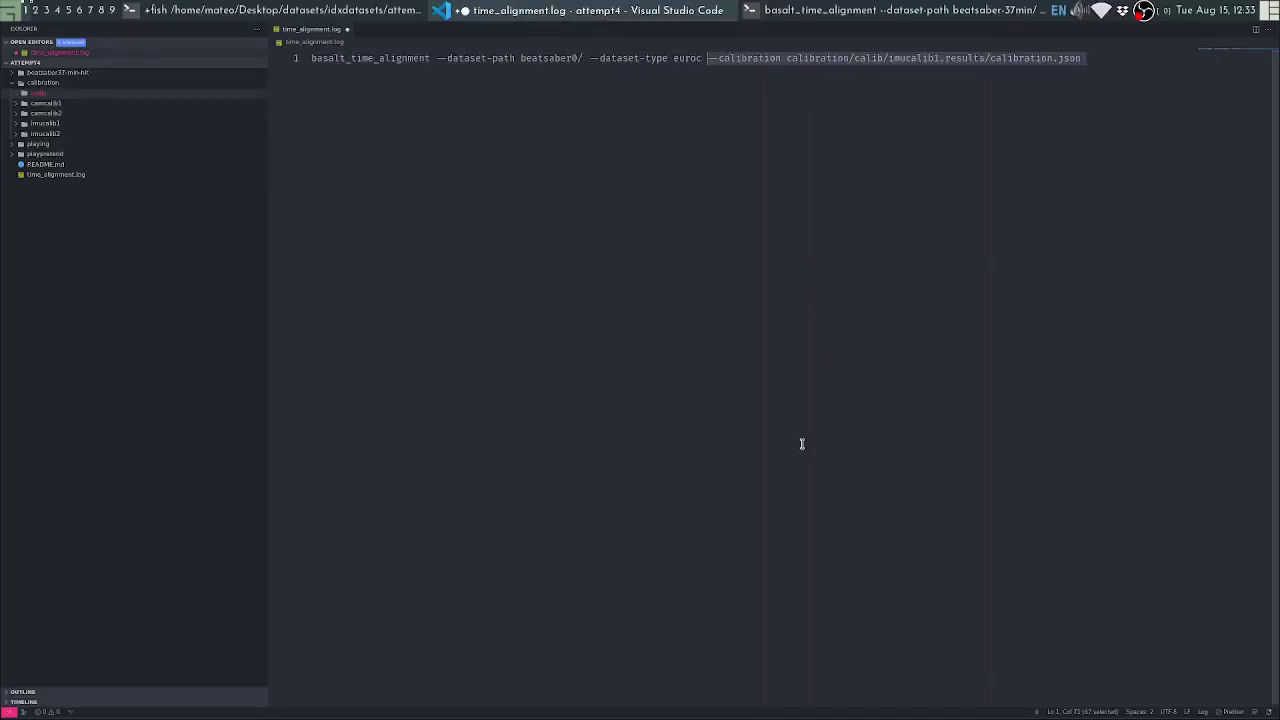
key(ctrl+z)
drag(451, 708, 797, 708)
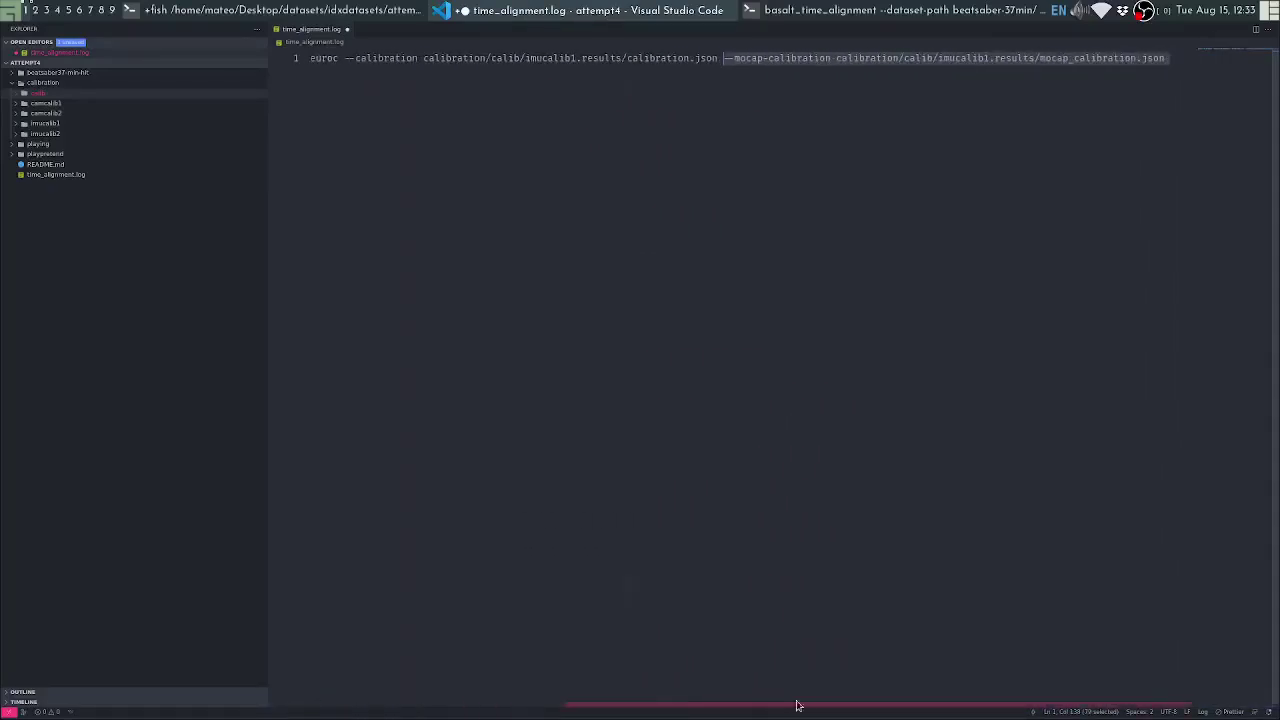
key(ctrl+z)
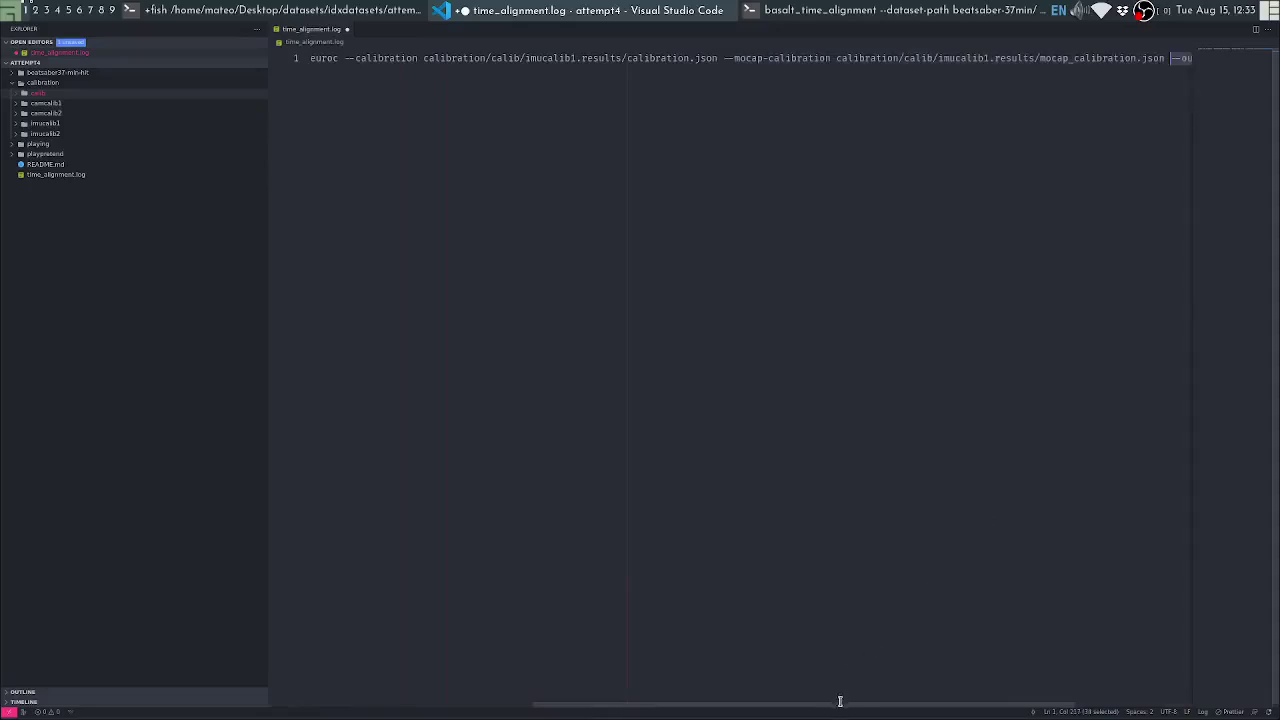
drag(843, 708, 985, 704)
key(ctrl+z)
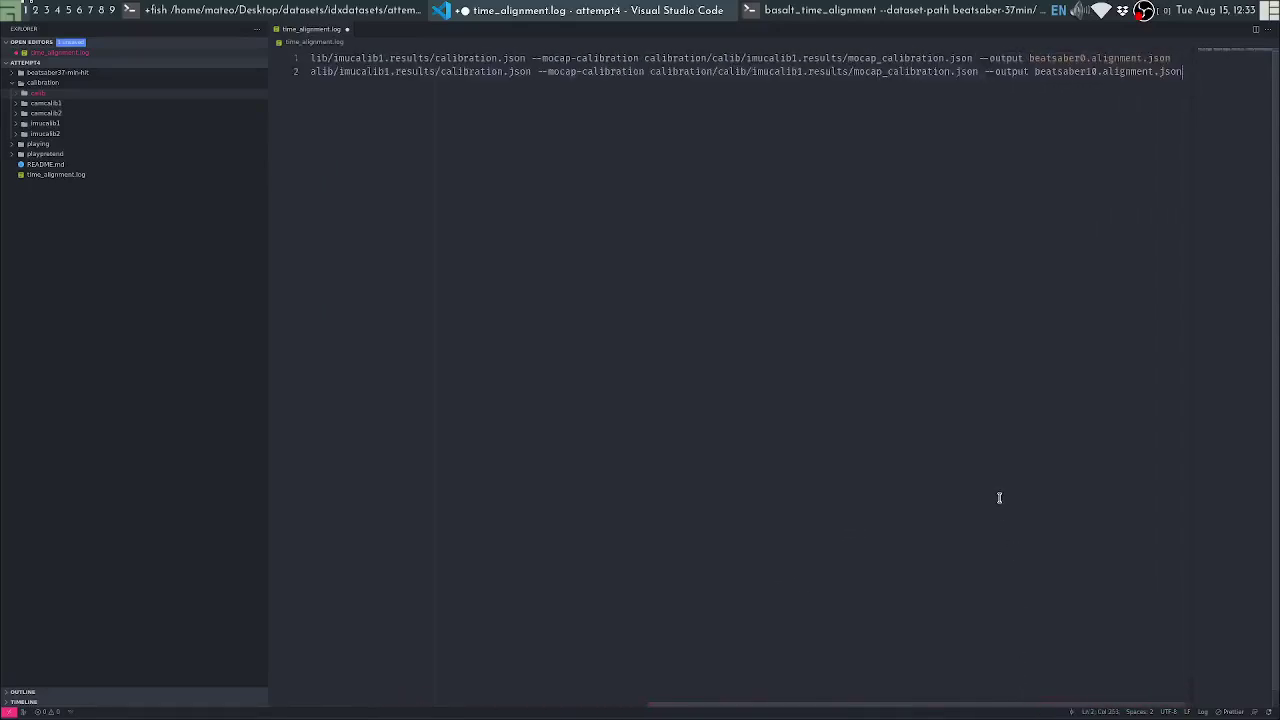
Add matching basalt_time_alignment command lines for beatsaber20, beatsaber30 and beatsaber35, each with its own alignment.json output
key(Home)
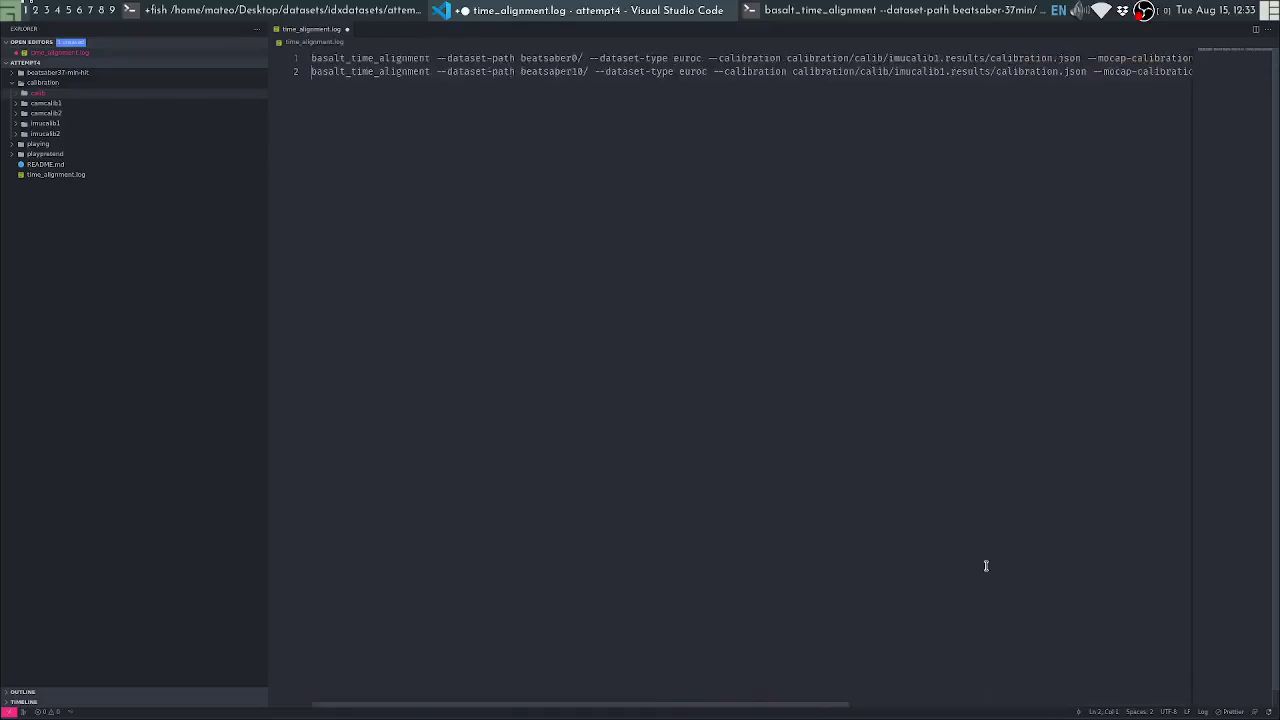
key(ctrl+z)
key(Home)
key(End)
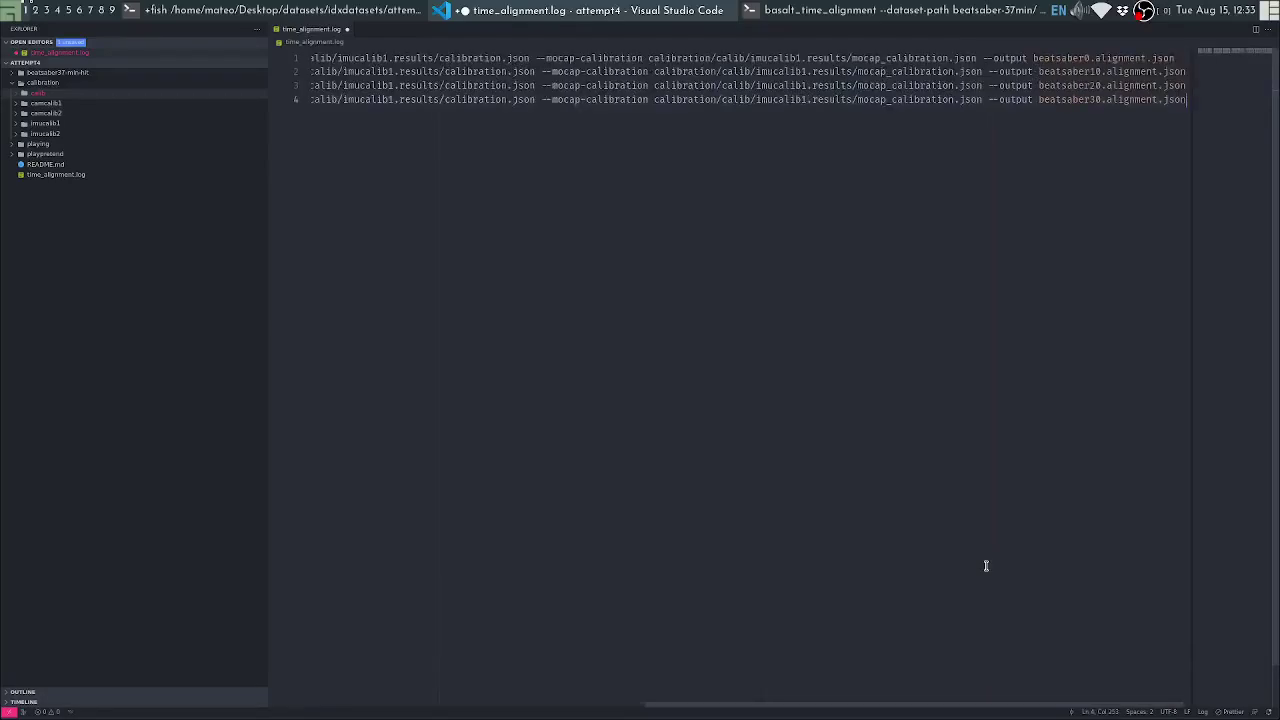
key(Return)
text(basalt_time_alignment --dataset-path beatsaber30/ --dataset-type euroc --calibration calibration/calib/imucalib1.results/calibration.json --mocap-calibration calibration/calib/imucalib1.results/mocap_calibration.json --output beatsaber30.alignment.json)
key(Home)
key(End)
key(Return)
text(basalt_time_alignment --dataset-path beatsaber35/ --dataset-type euroc --calibration calibration/calib/imucalib1.results/calibration.json --mocap-calibration calibration/calib/imucalib1.results/mocap_calibration.json --output beatsaber35.alignment.json)
key(Home)
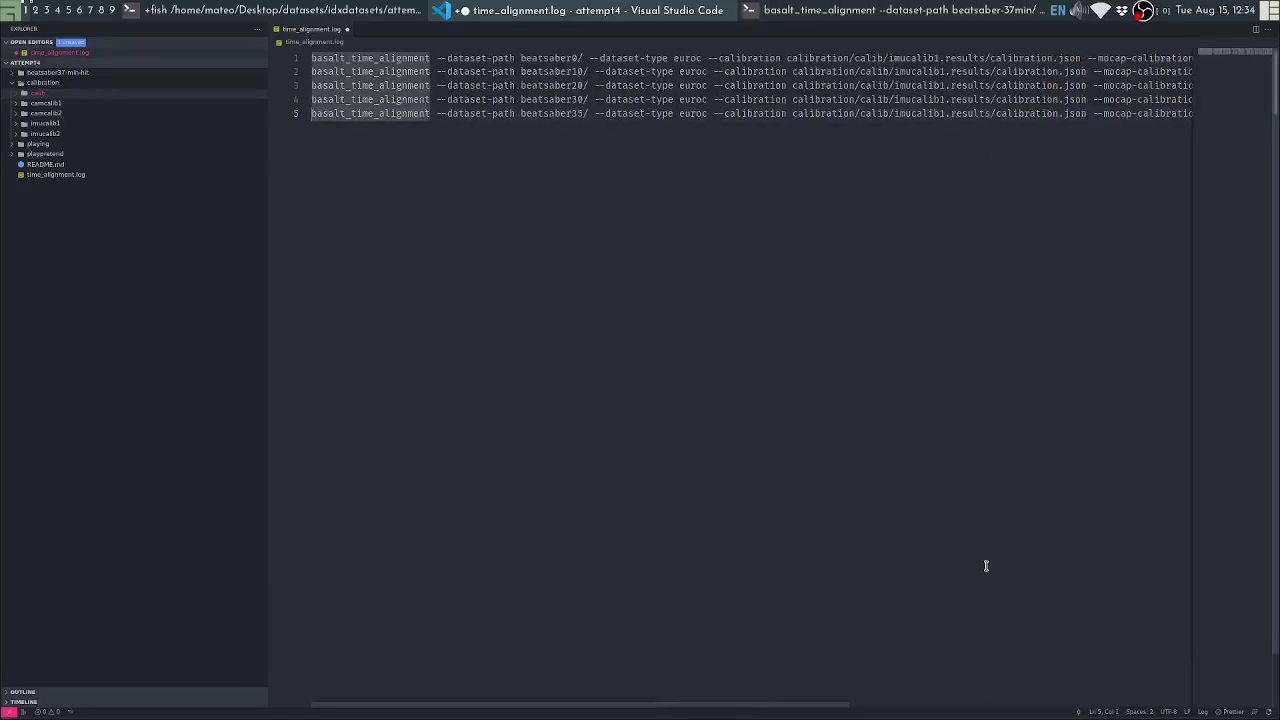
Add alignment command lines for camcalib1 and camcalib2, outputting to camcalib1.alignment.json and camcalib2.alignment.json
key(End)
key(Return)
key(ctrl+v)
key(Home)
key(End)
key(Return)
key(ctrl+v)
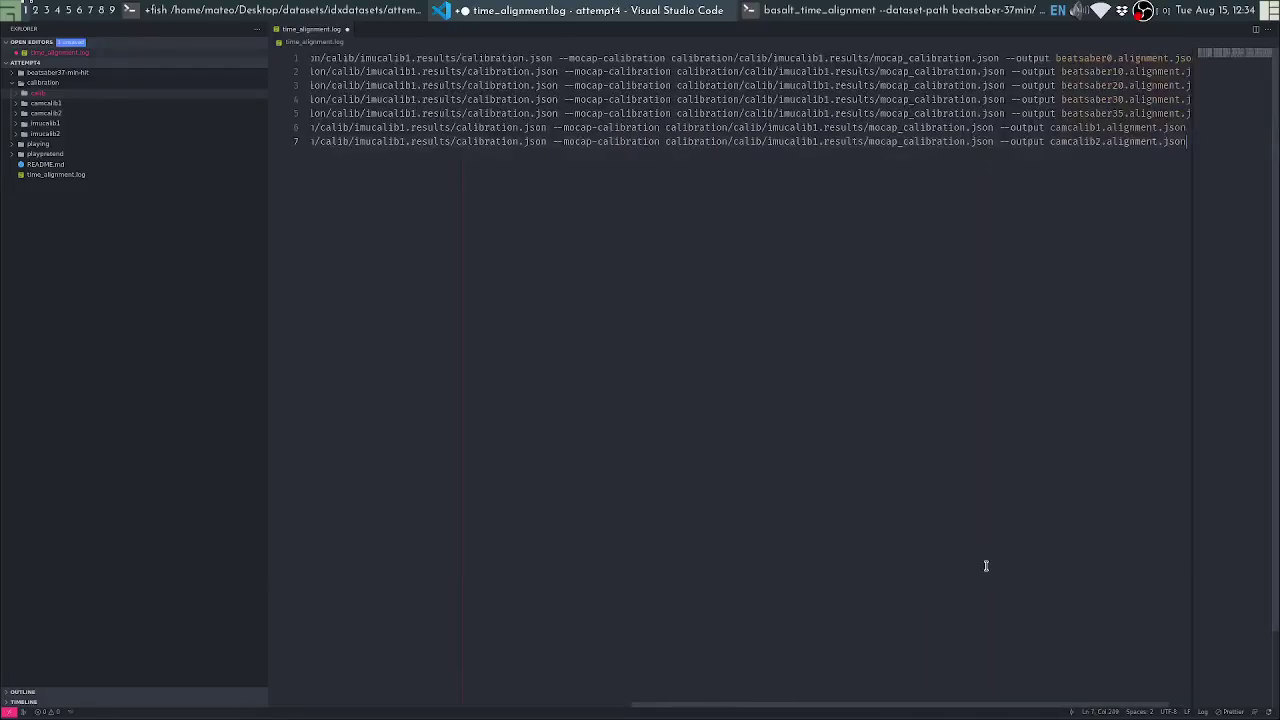
Add alignment command lines for the imucalib1 and imucalib2 datasets below the camcalib ones
key(Home)
key(End)
key(Return)
key(ctrl+v)
key(Home)
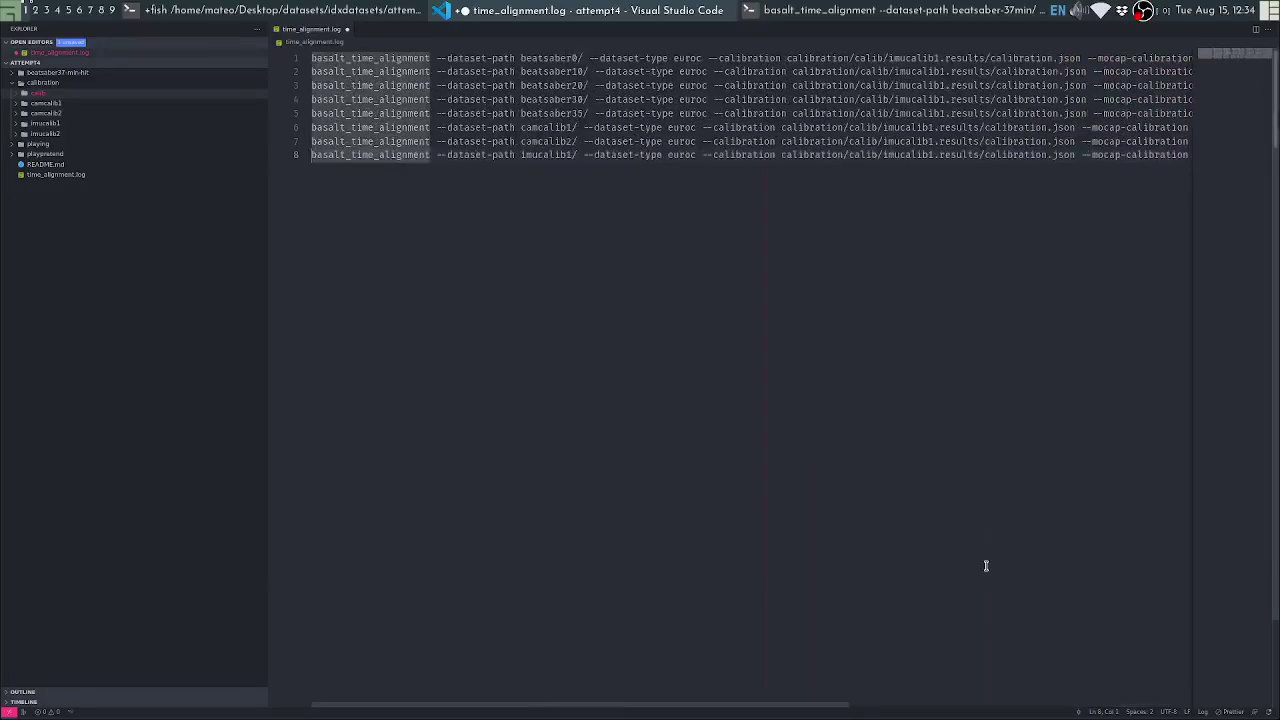
key(End)
key(Return)
key(ctrl+v)
key(Home)
key(End)
Copy all nine alignment commands from time_alignment.log and paste them into the terminal in the attempt4 folder
key(shift+Home)
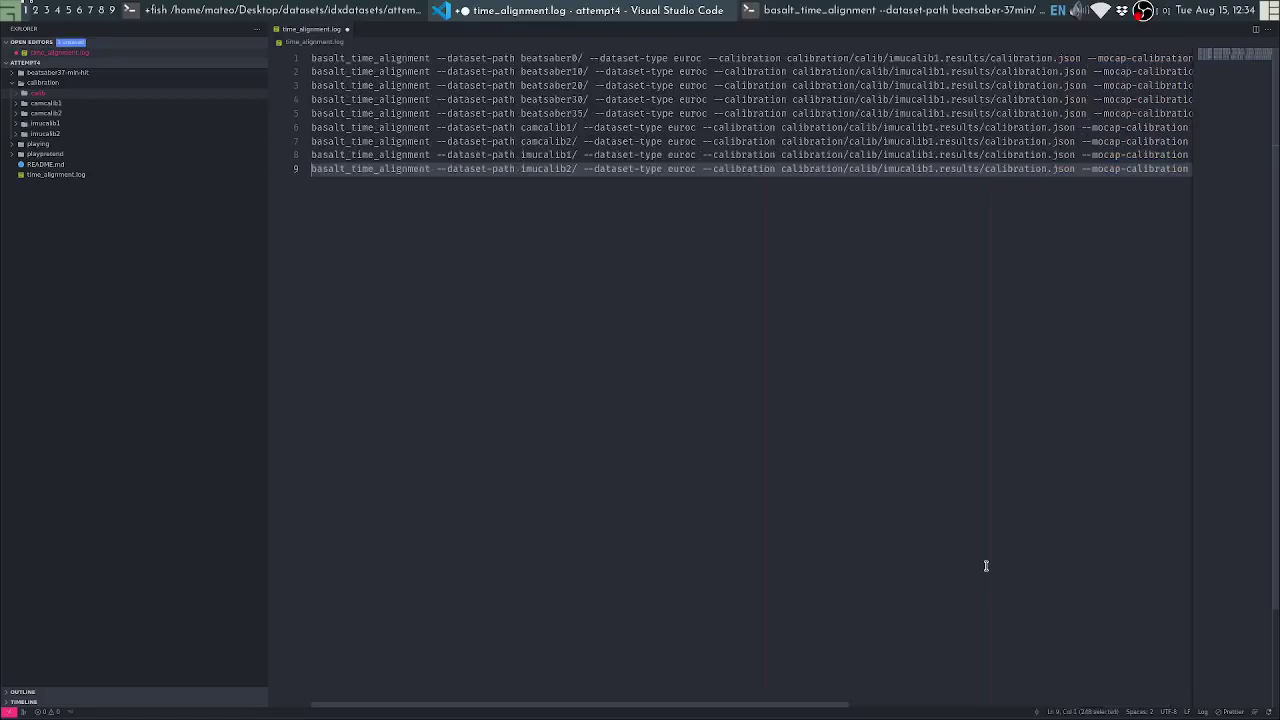
key(shift+Up)
key(shift+Up)
key(shift+Up)
key(shift+Up)
key(shift+Up)
key(shift+Up)
key(shift+Up)
key(shift+Up)
key(ctrl+c)
key(alt+Tab)
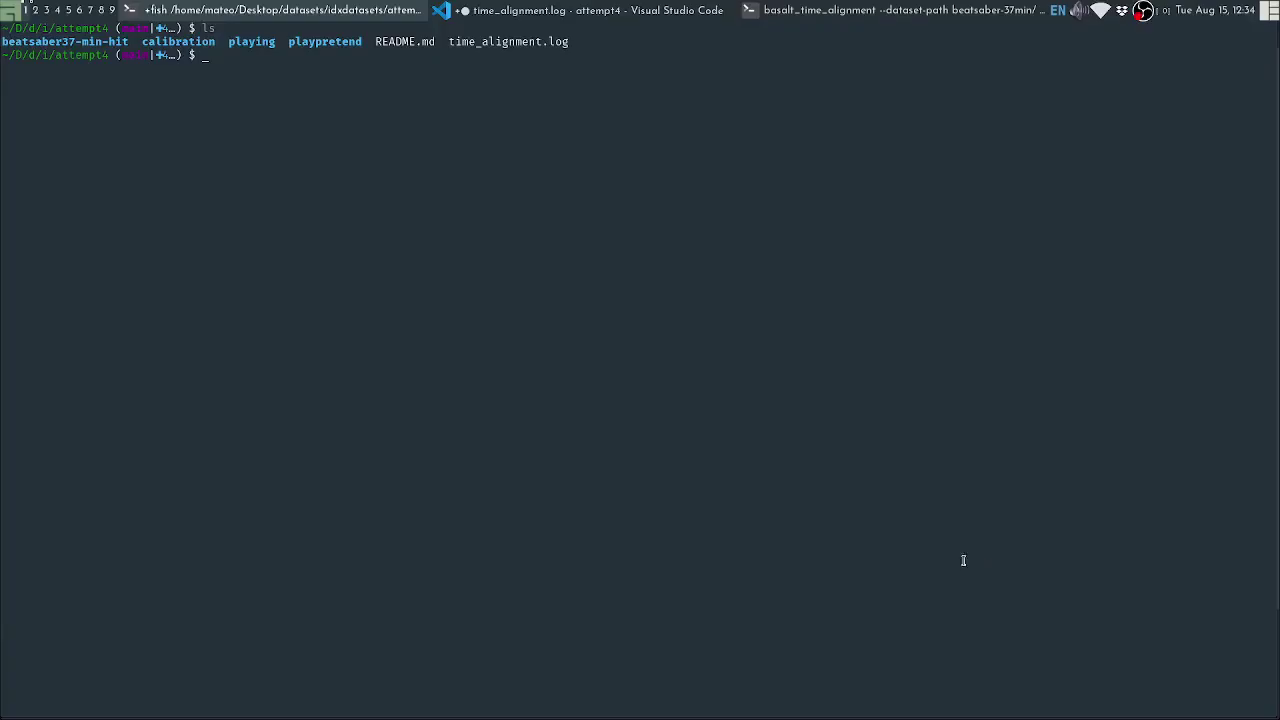
key(ctrl+shift+v)
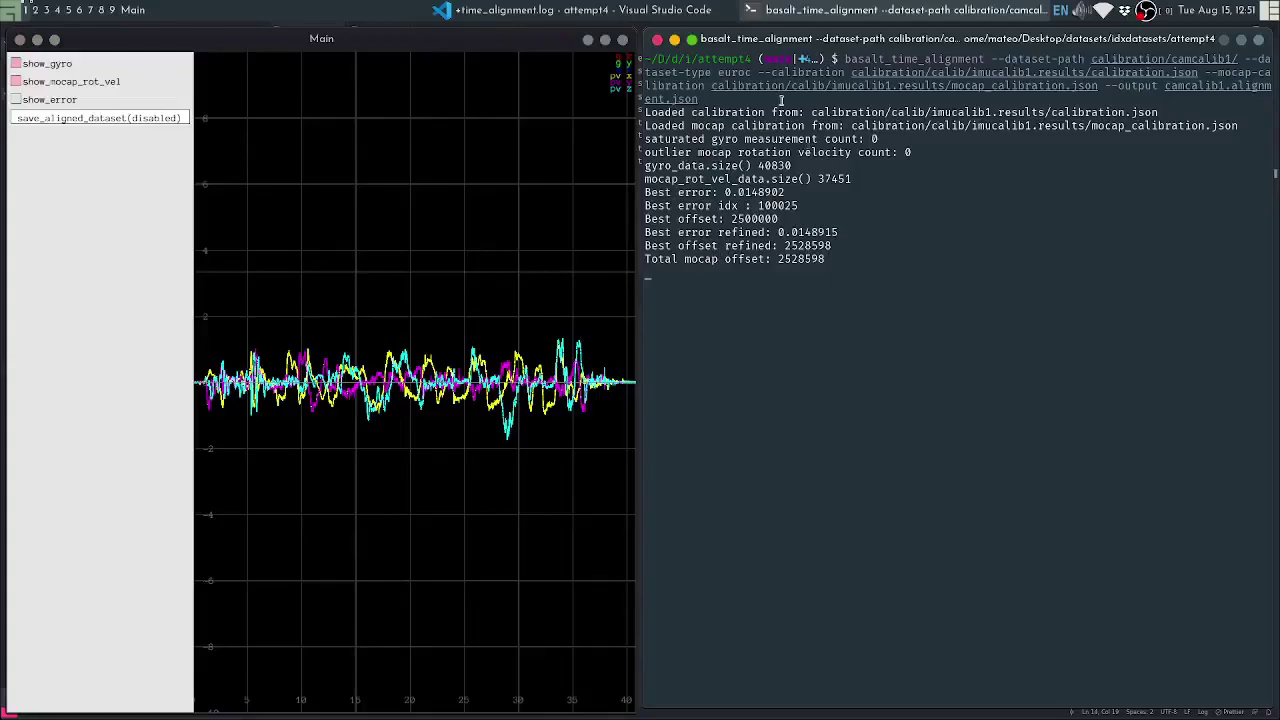
Examine the camcalib1 alignment plot between about 18 and 21 seconds, toggling show_mocap_rot_vel to compare mocap with gyro
scroll(407, 387, down, 3)
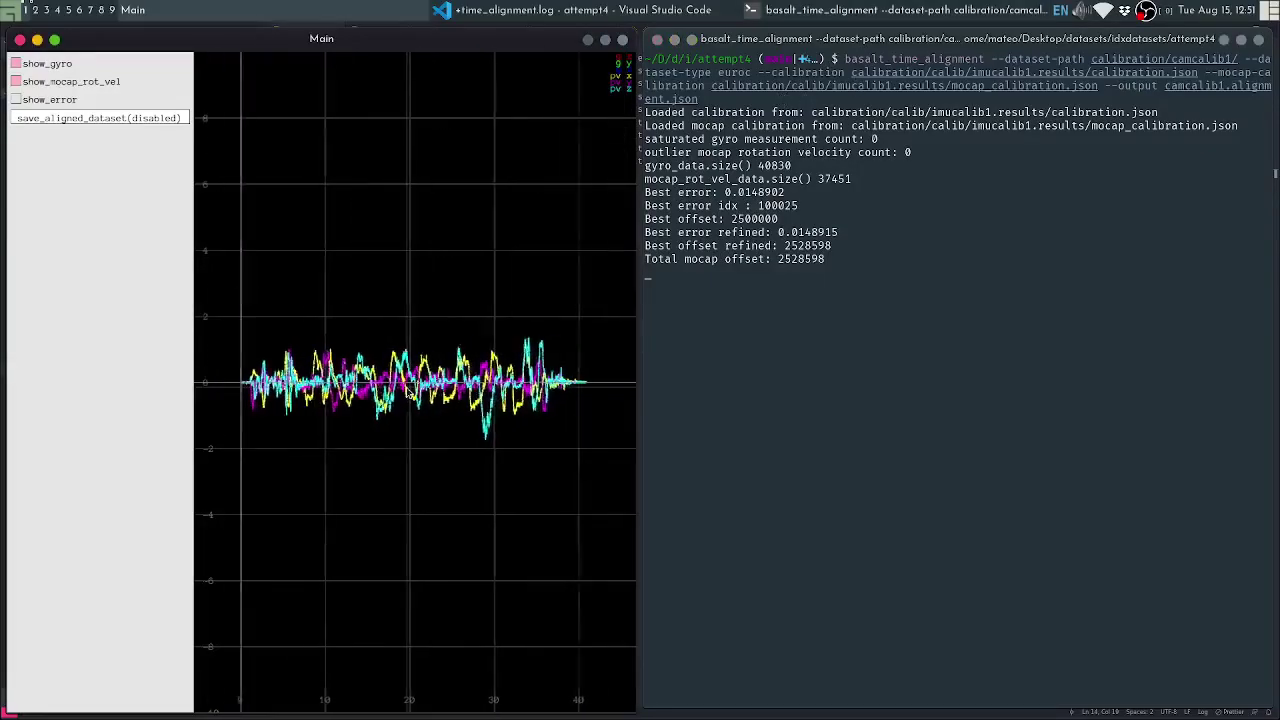
scroll(408, 392, up, 8)
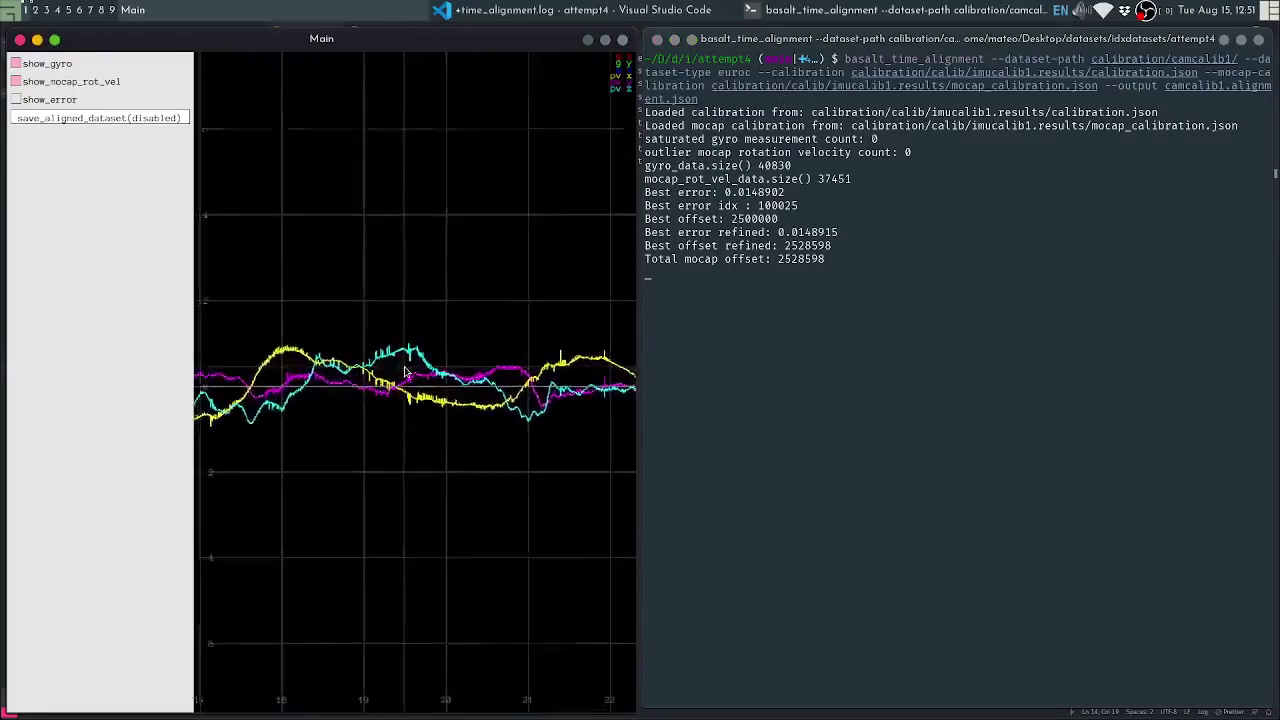
click(73, 84)
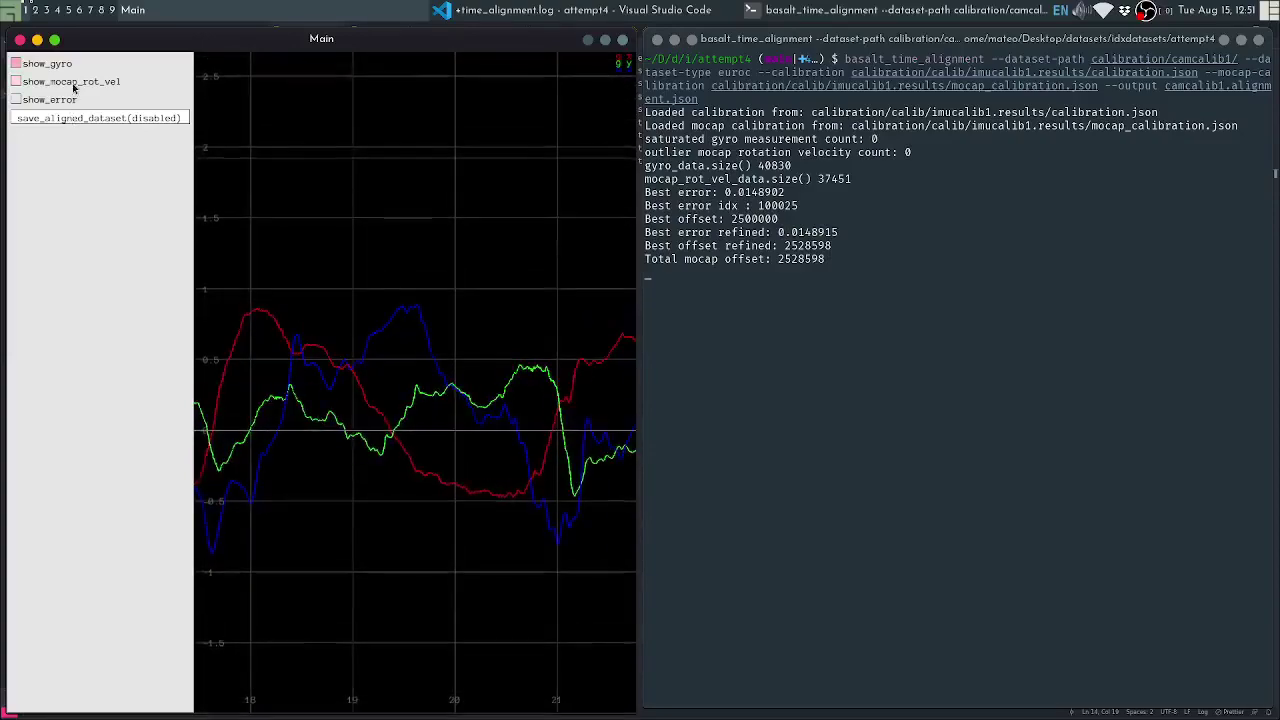
click(73, 84)
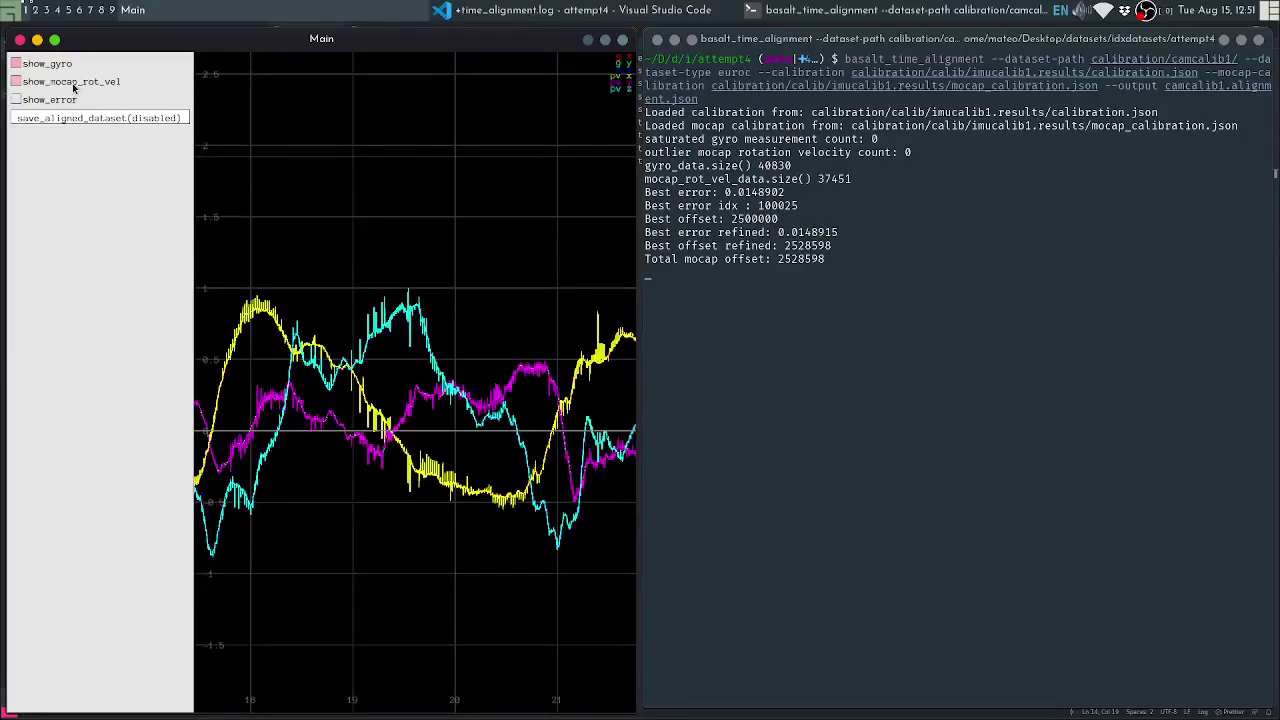
click(73, 84)
click(52, 82)
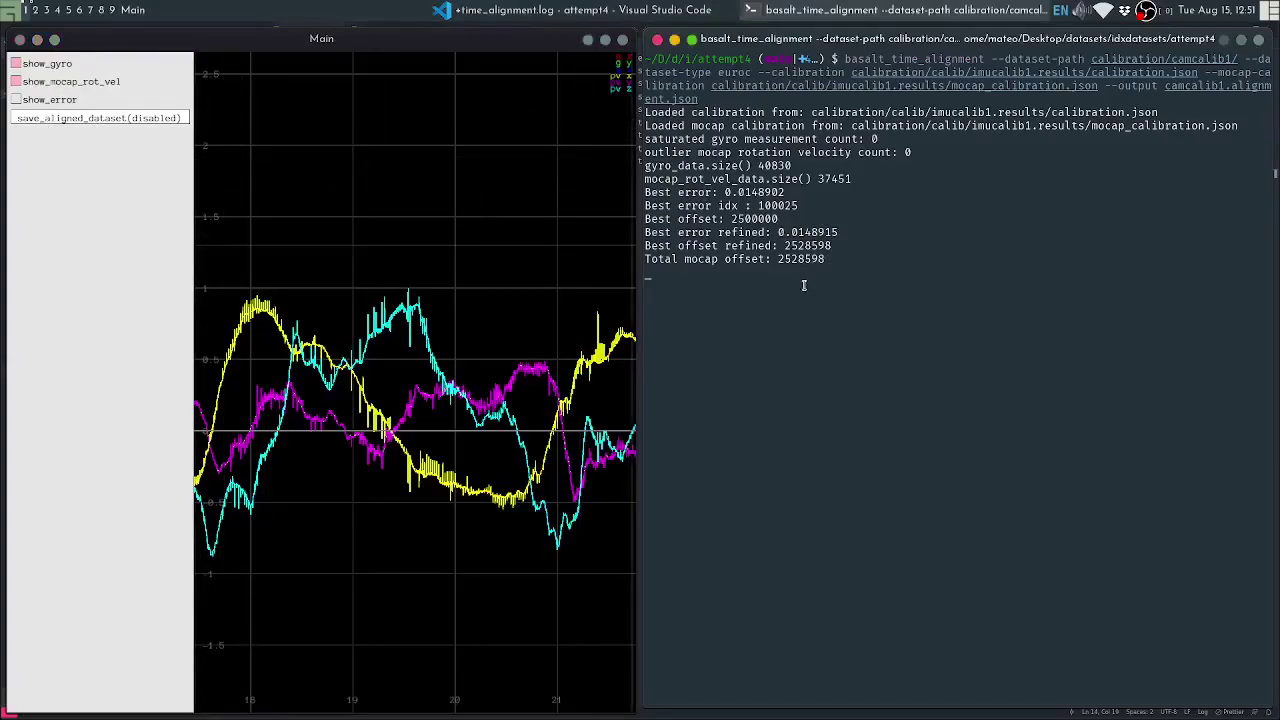
Highlight camcalib1's refined offset in the terminal and write "gt, mocap0" below the output, highlighting each word
double_click(798, 246)
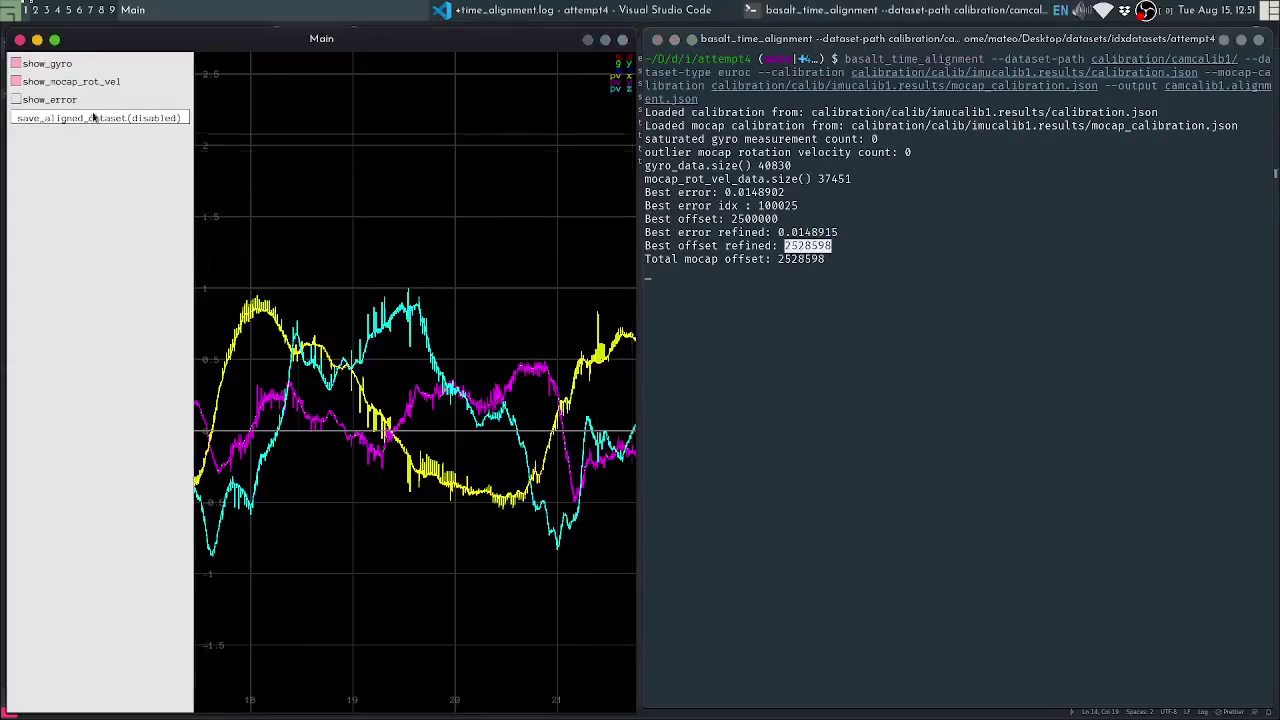
click(840, 279)
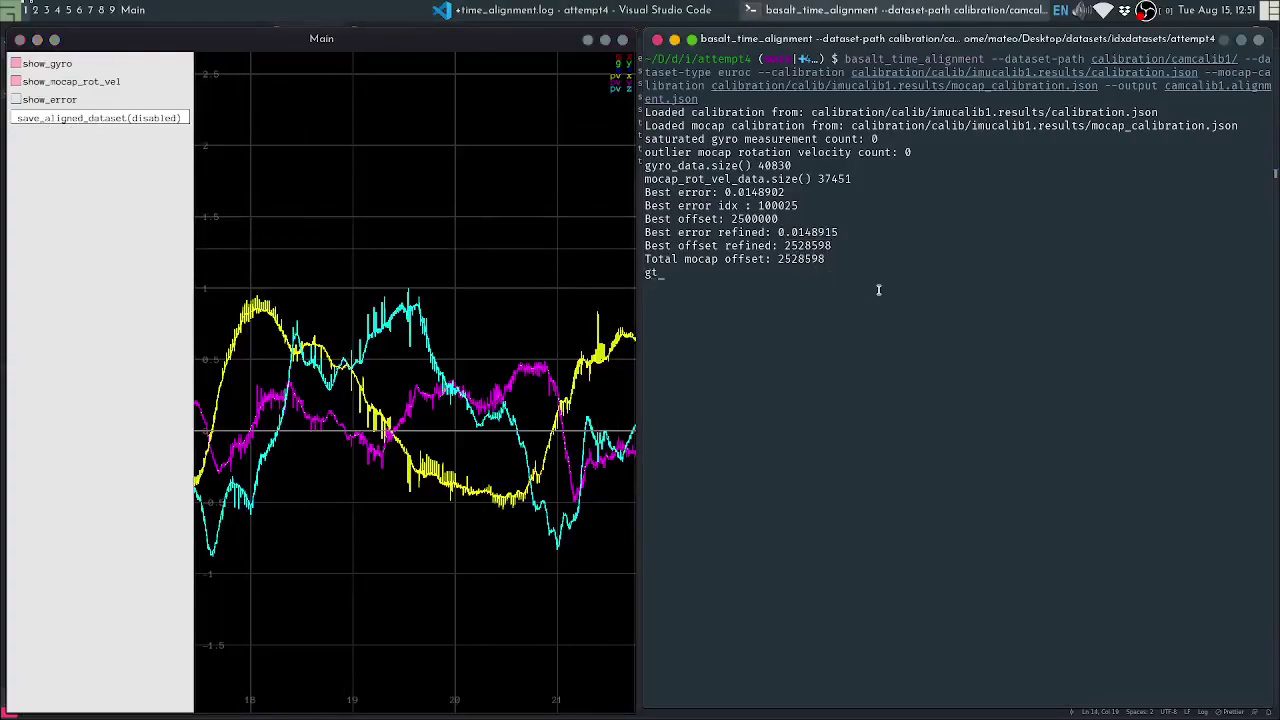
text(gt, mocap0)
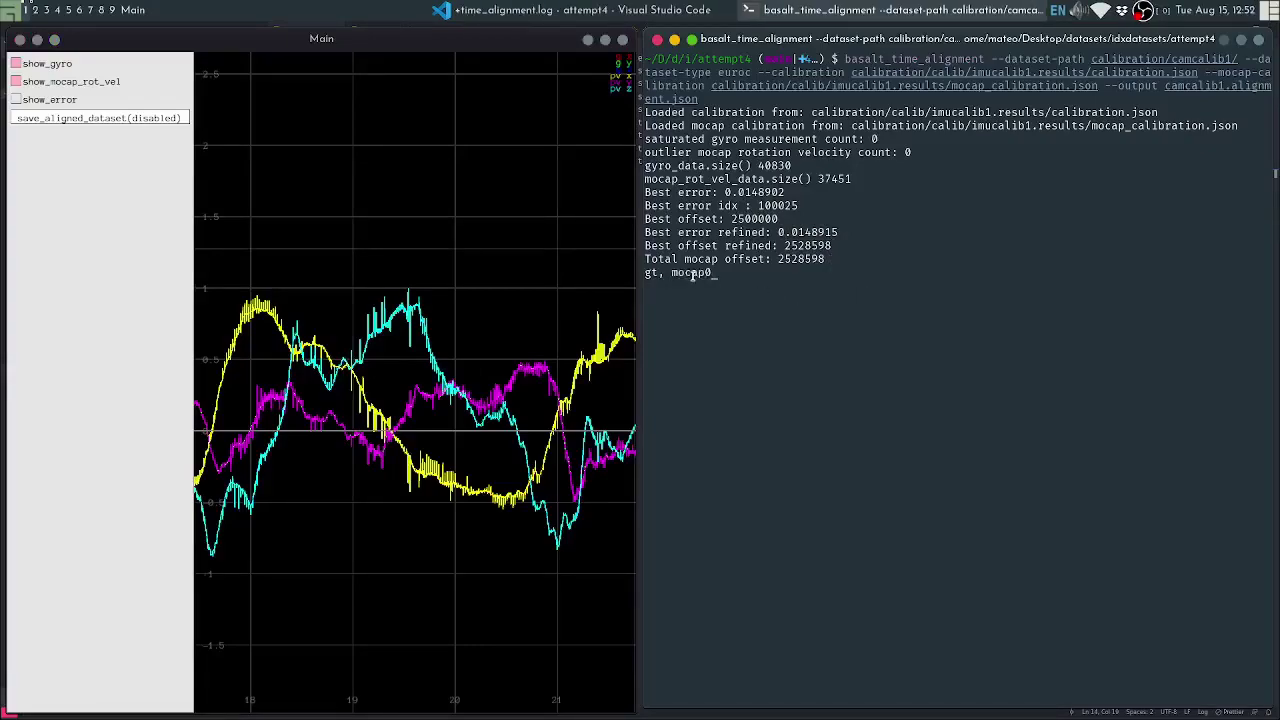
double_click(691, 275)
double_click(650, 273)
double_click(692, 270)
click(777, 288)
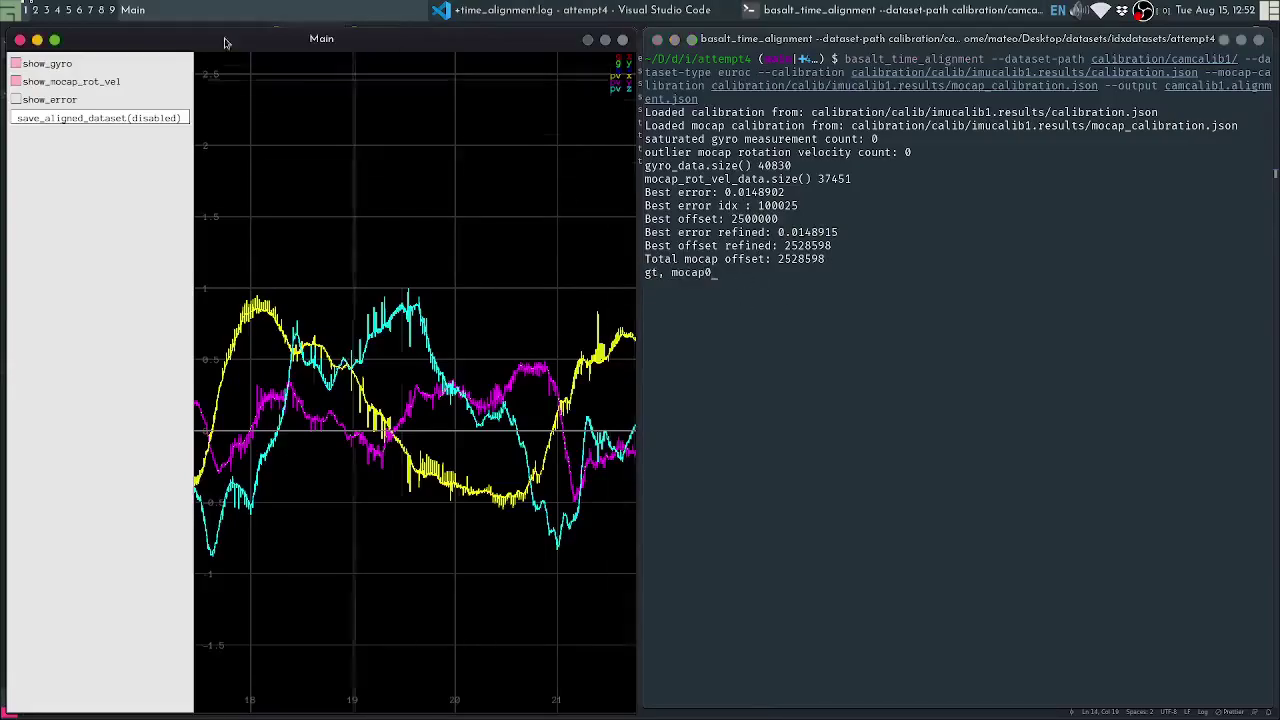
Close the camcalib1 alignment plot, switch to Visual Studio Code and highlight the dataset offset list in time_alignment.log
click(20, 39)
key(alt+Tab)
click(453, 300)
double_click(453, 300)
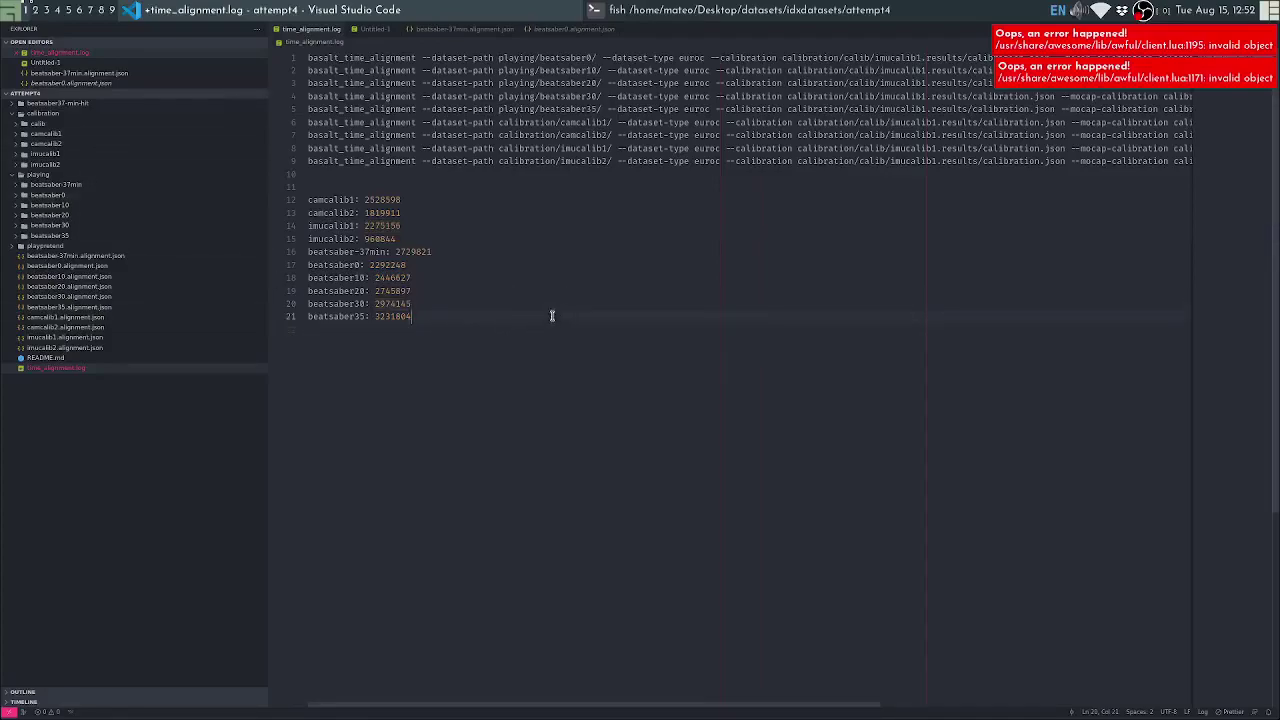
drag(553, 316, 307, 199)
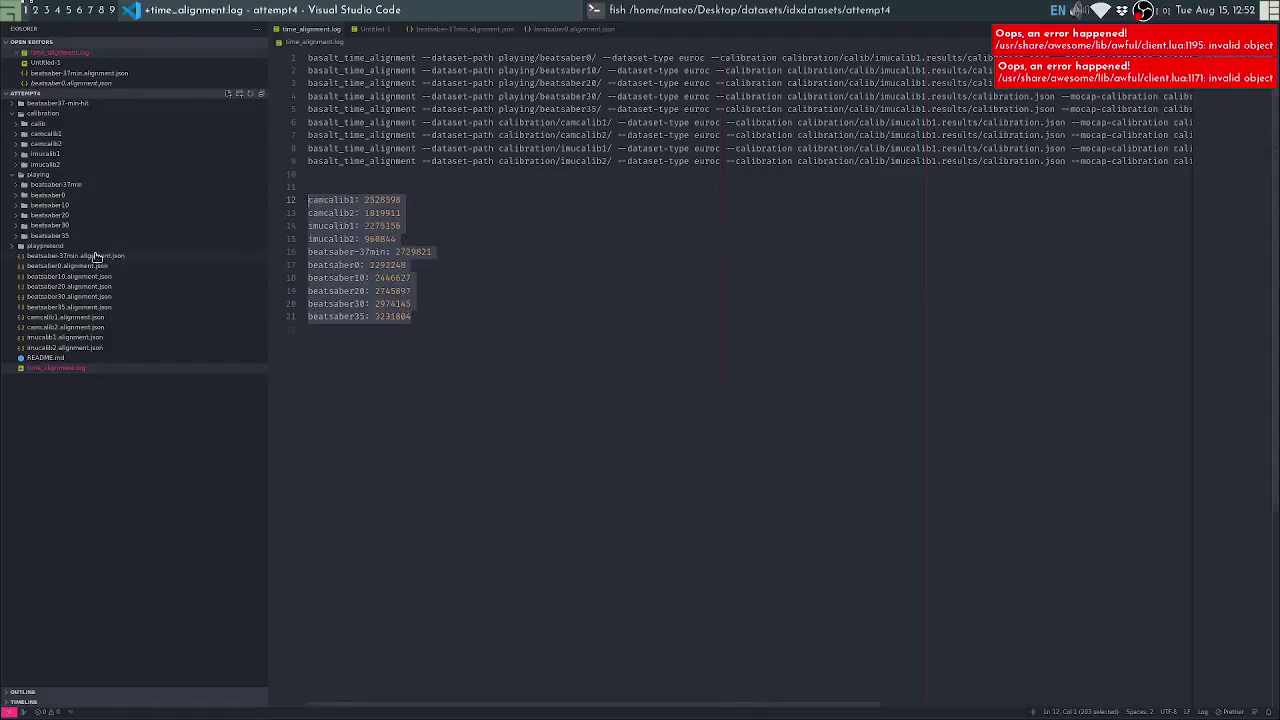
Examine the camcalib1 and beatsaber-37min entries in the offset list, highlighting the beatsaber-37min name and its offset
triple_click(330, 203)
mouse_move(330, 203)
mouse_down()
mouse_move(340, 309)
mouse_move(318, 200)
mouse_up()
double_click(340, 316)
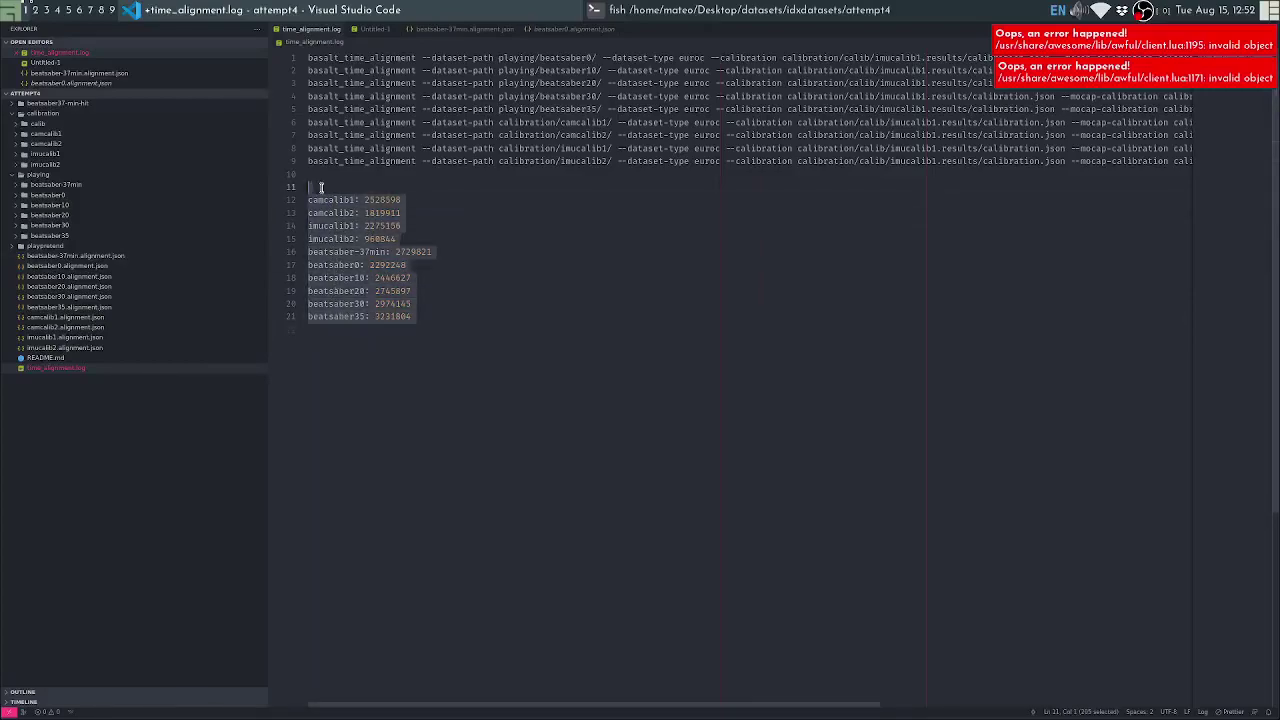
double_click(326, 200)
double_click(335, 251)
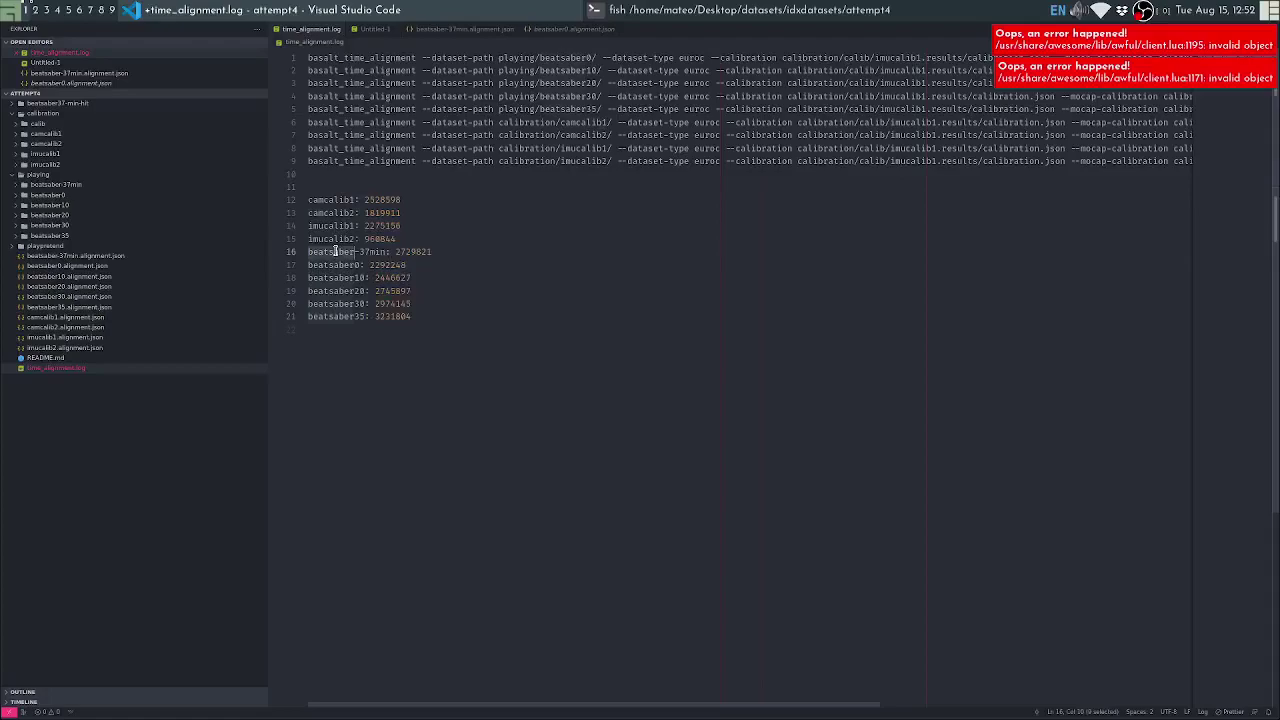
drag(335, 251, 444, 255)
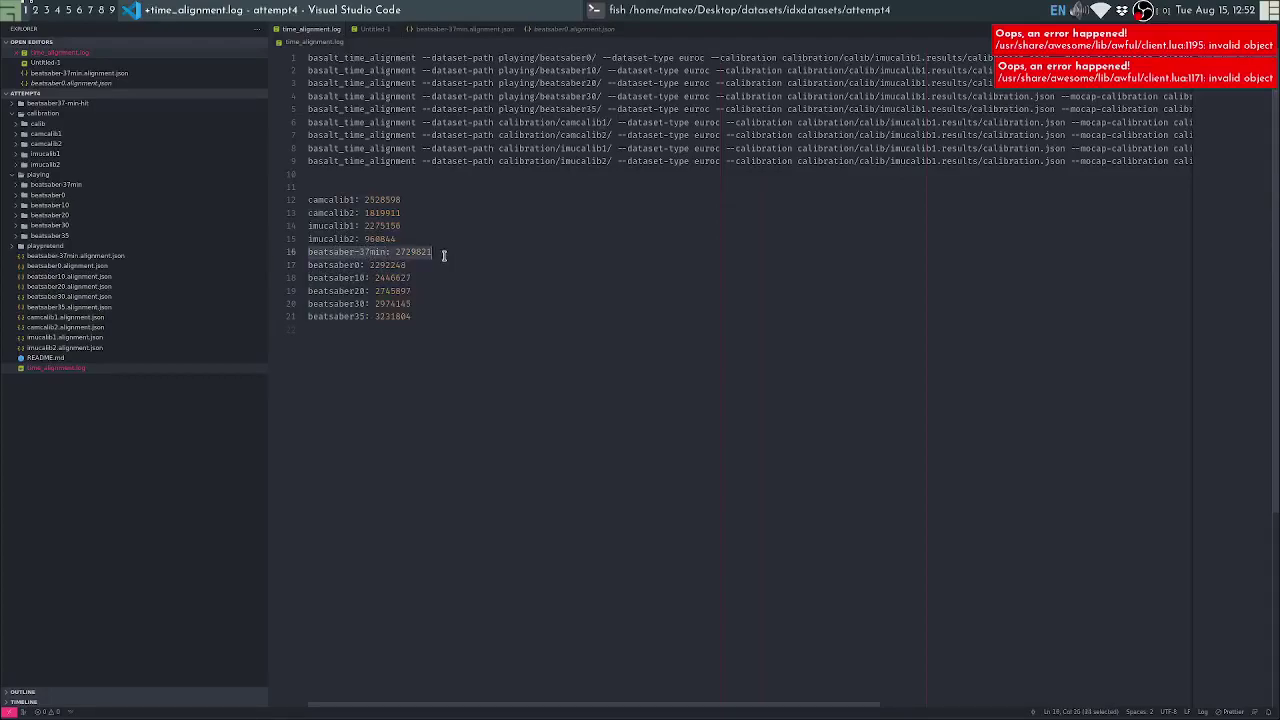
click(444, 255)
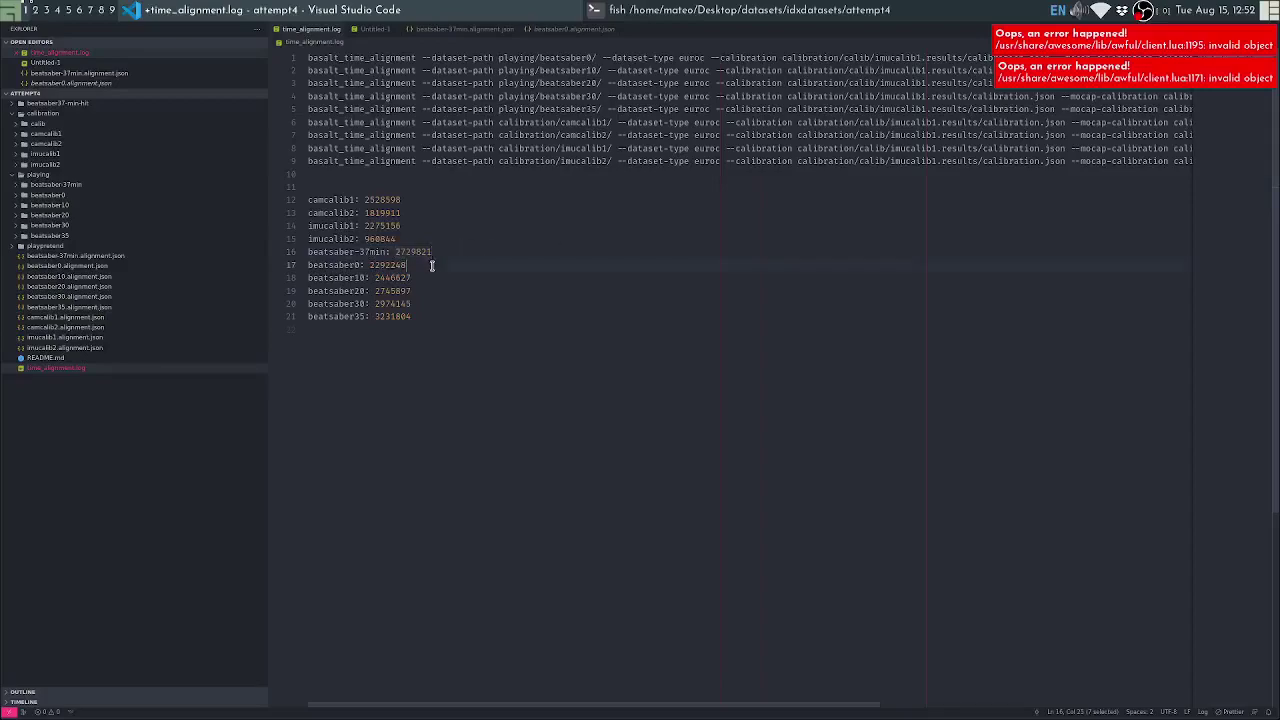
click(400, 254)
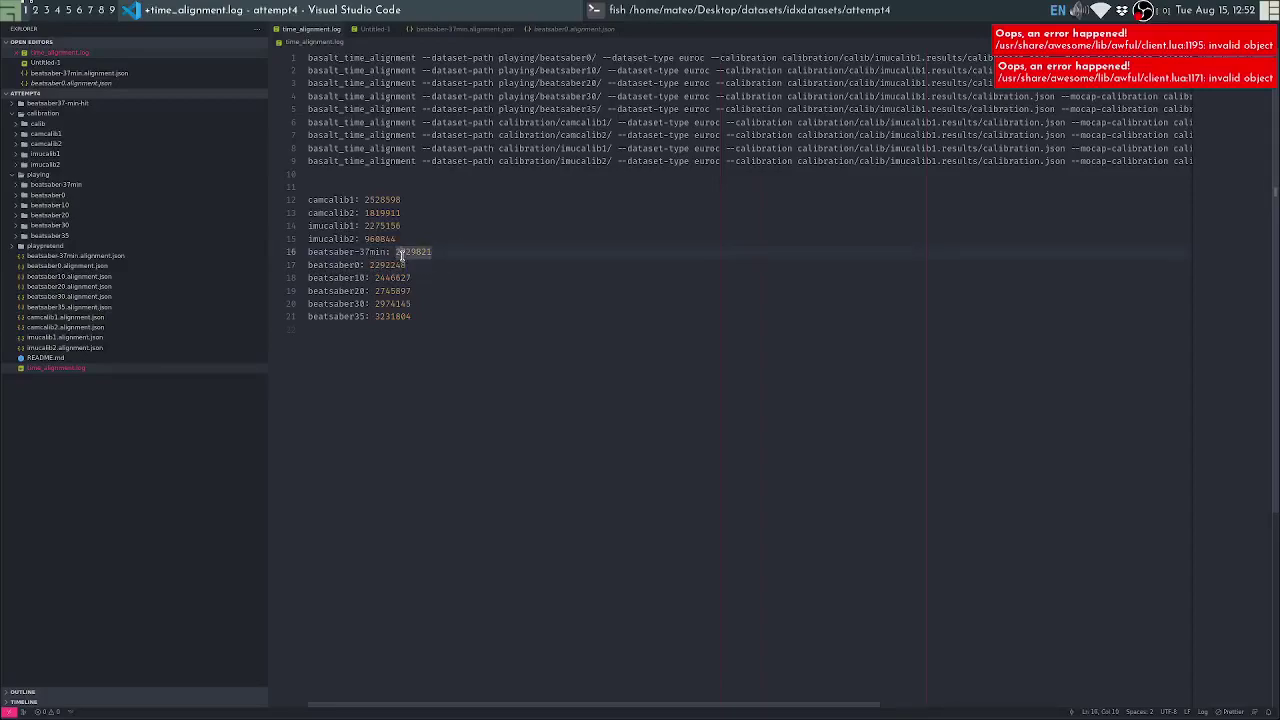
drag(400, 254, 420, 256)
Compare the offsets of the five trims beatsaber0 through beatsaber35, highlighting their rows in the list
drag(310, 265, 352, 316)
triple_click(344, 268)
drag(344, 268, 352, 316)
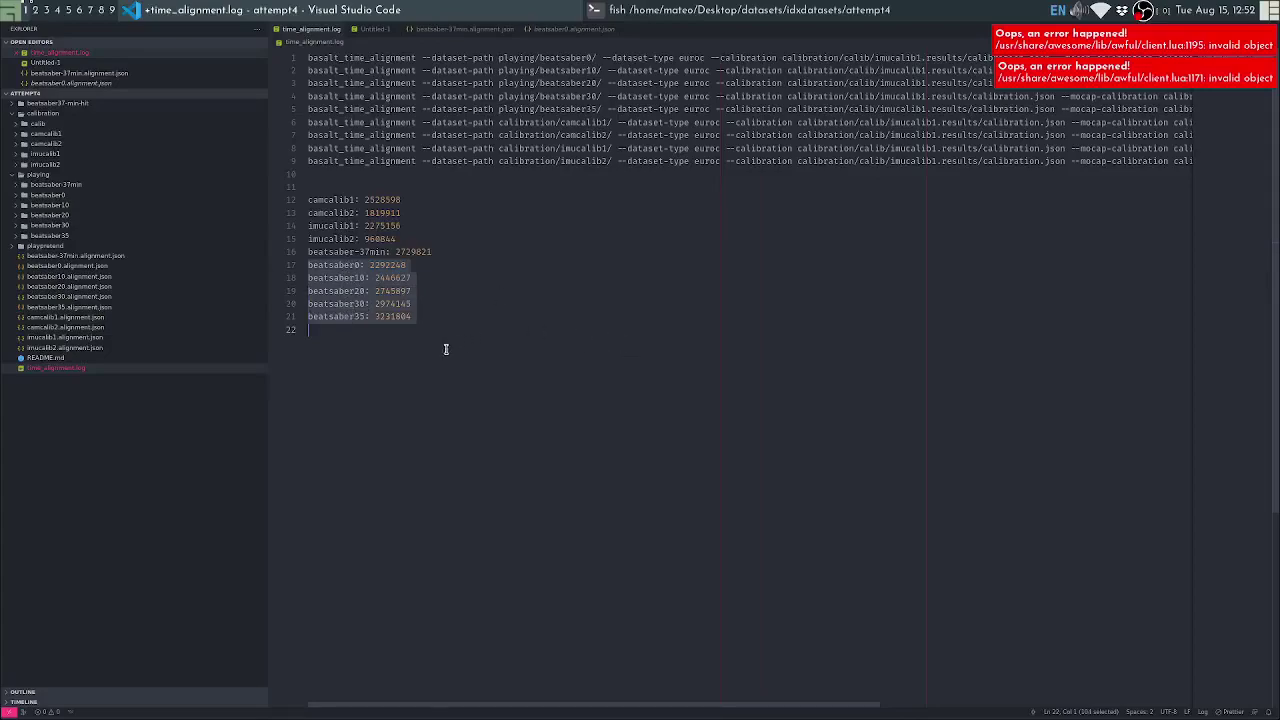
click(405, 335)
triple_click(345, 268)
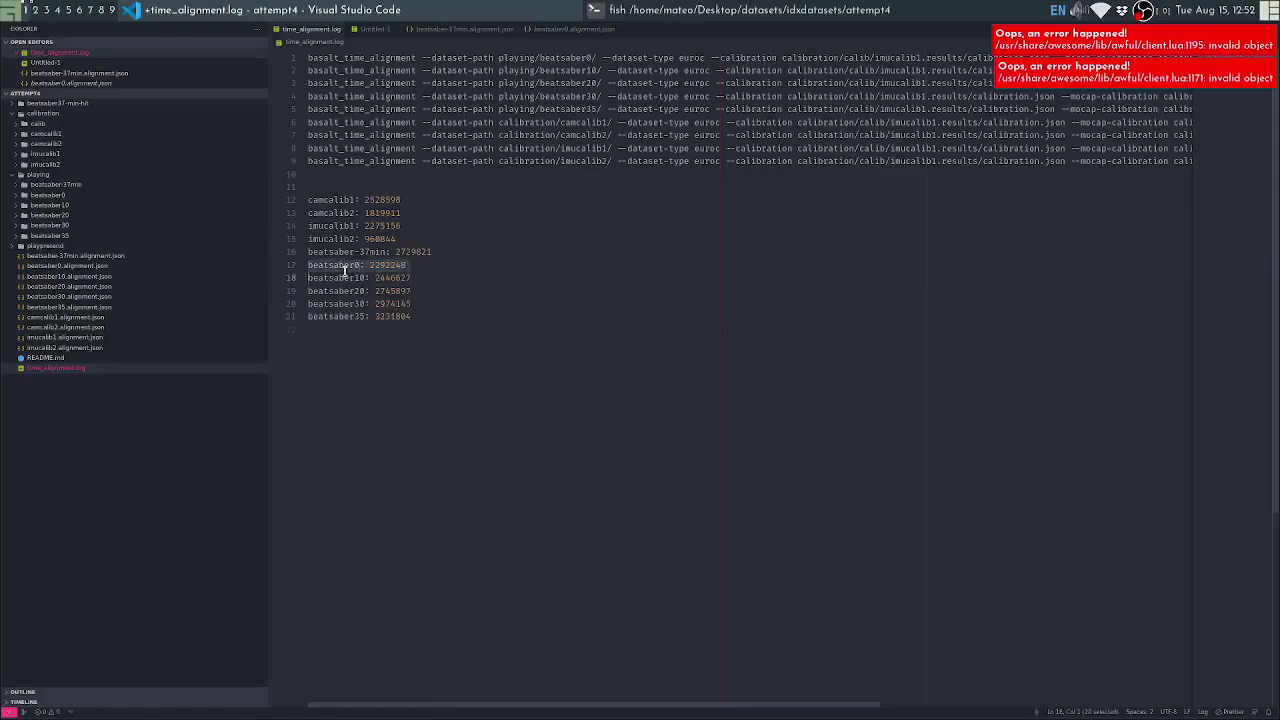
mouse_move(345, 271)
mouse_down()
mouse_move(346, 310)
mouse_move(346, 282)
mouse_up()
triple_click(354, 316)
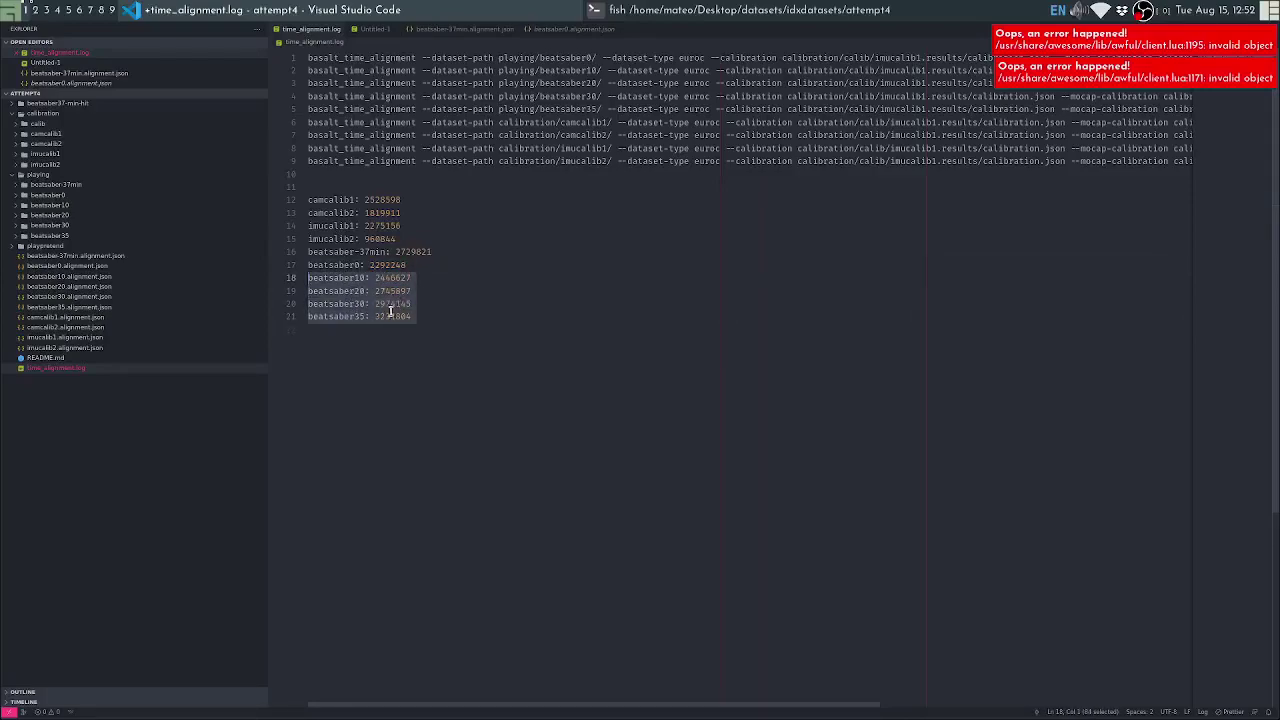
click(354, 268)
drag(370, 267, 396, 318)
click(375, 280)
click(419, 339)
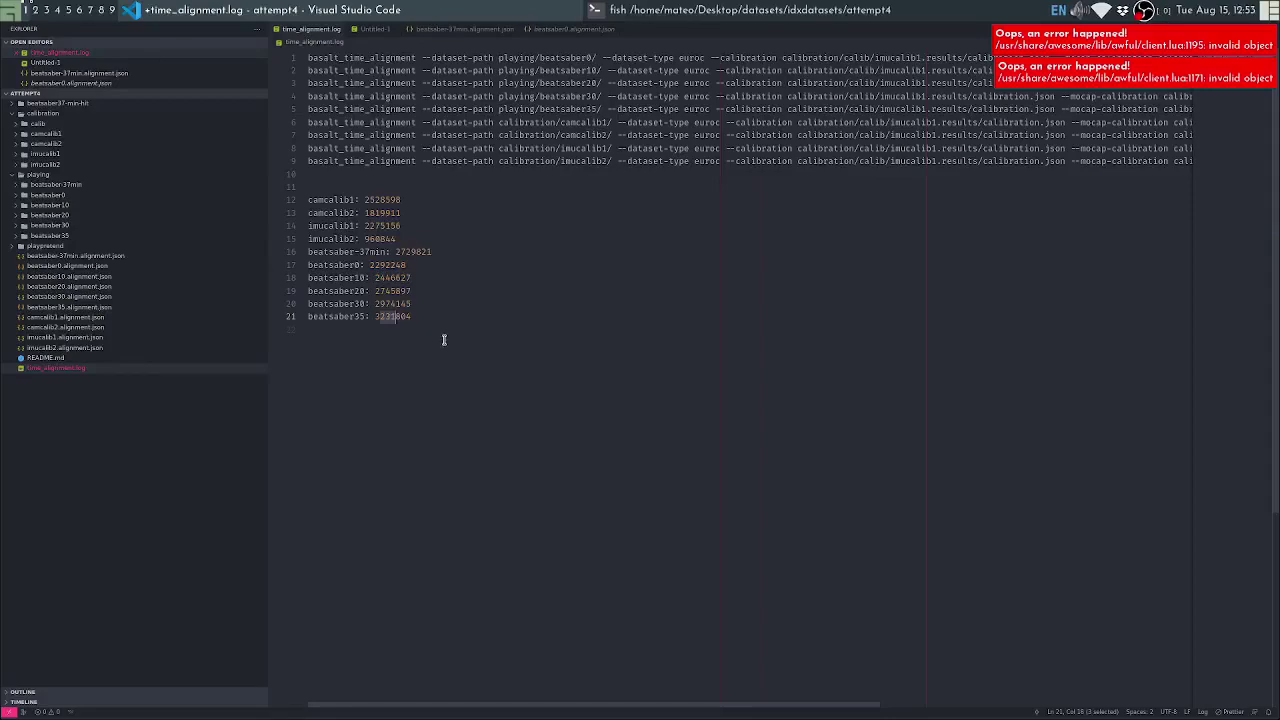
Compare the full beatsaber-37min recording's offset with the whole offset list and the beatsaber0 trim
double_click(400, 254)
click(444, 275)
double_click(418, 252)
click(321, 252)
double_click(321, 252)
drag(321, 252, 372, 252)
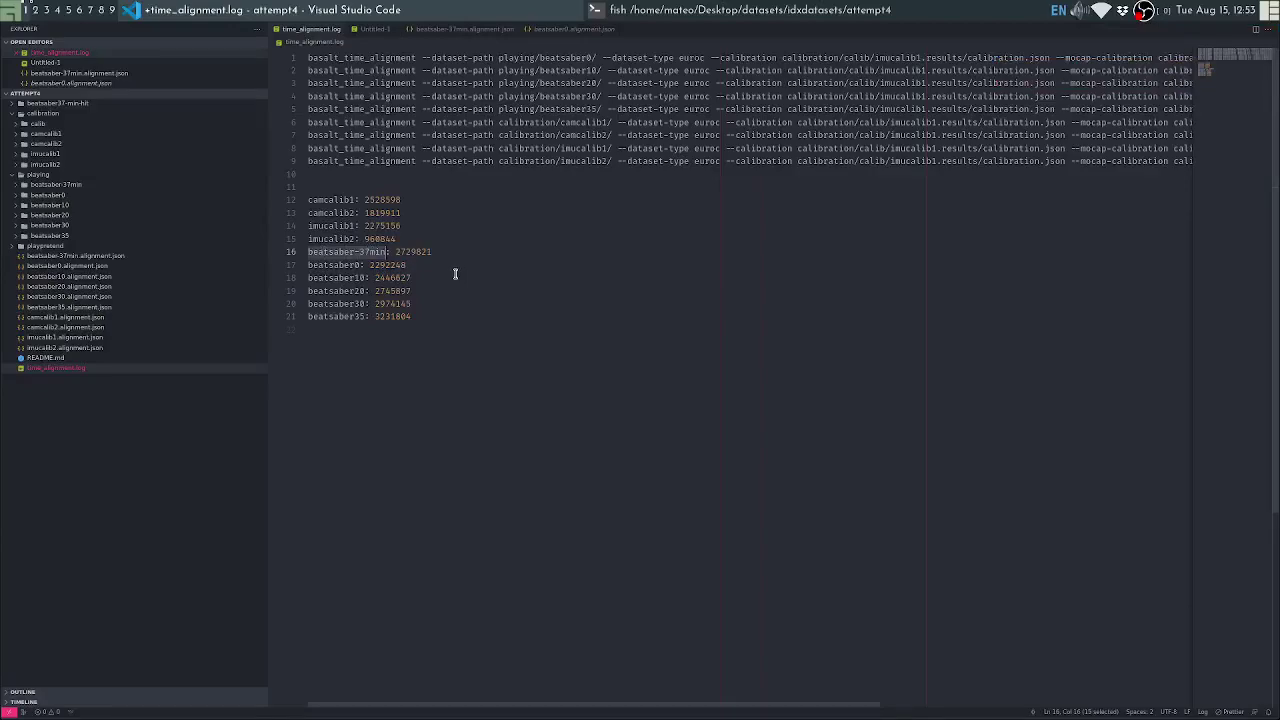
drag(431, 317, 309, 200)
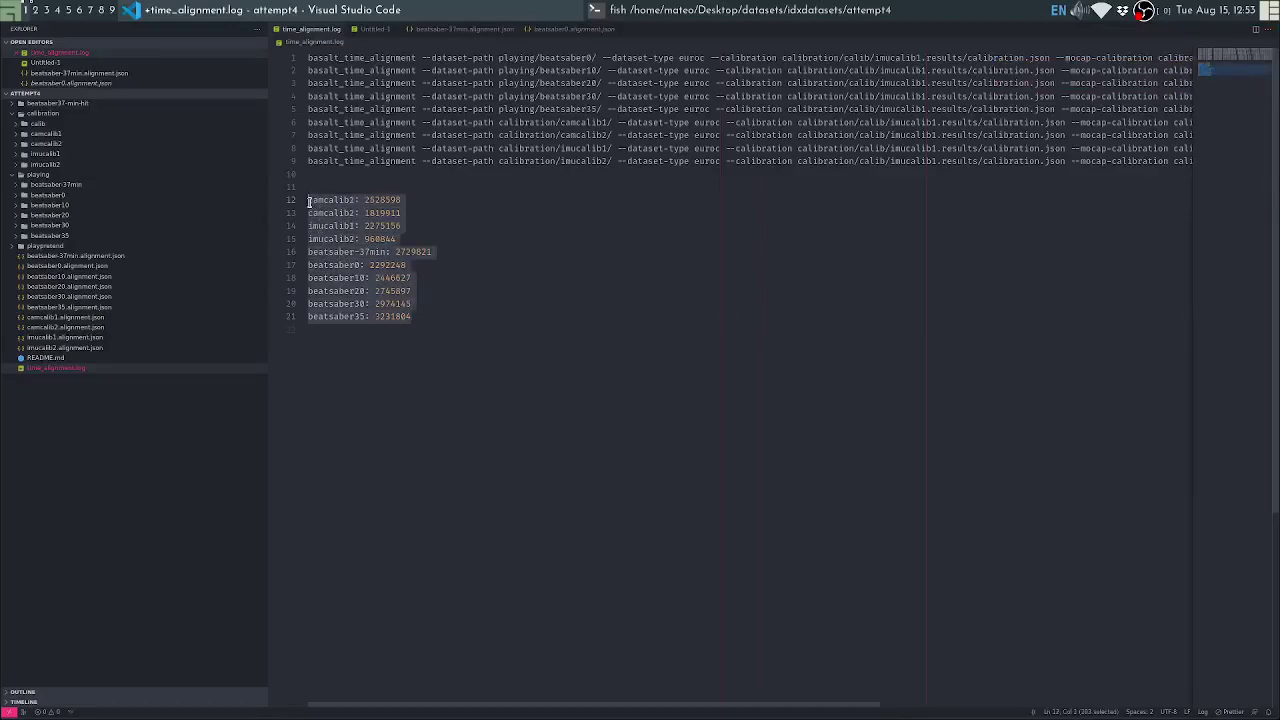
double_click(338, 266)
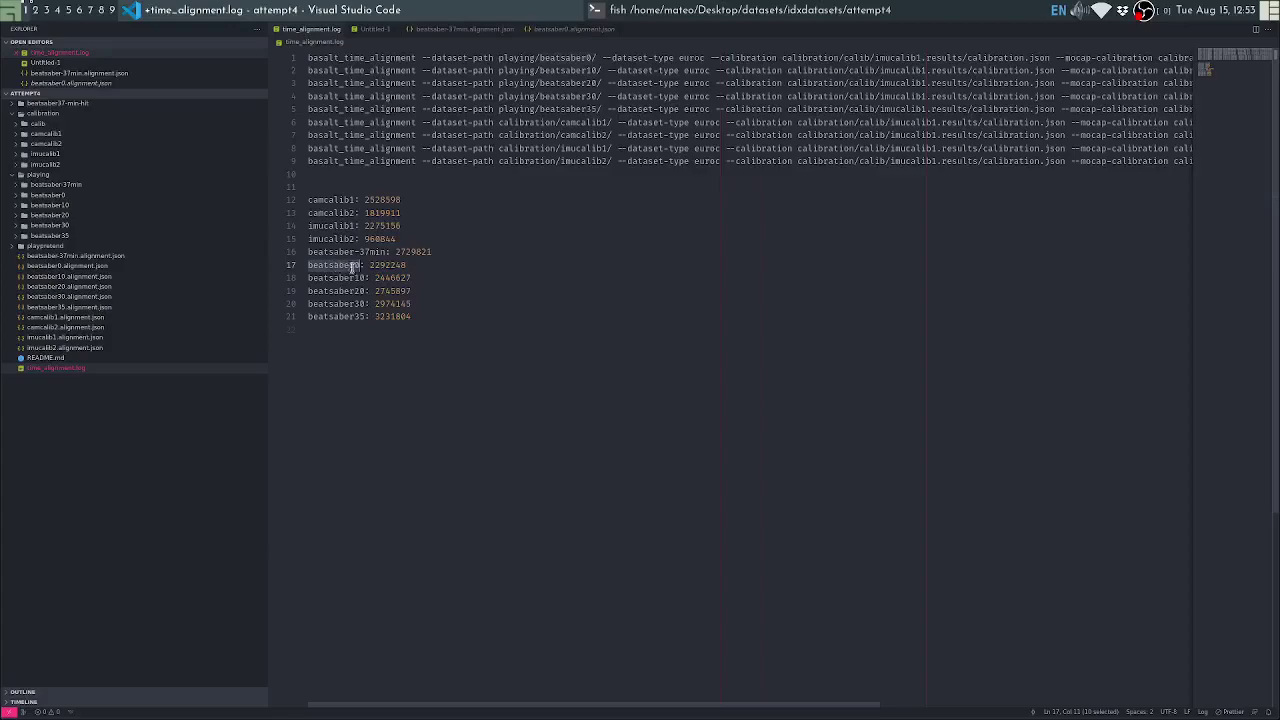
click(1057, 451)
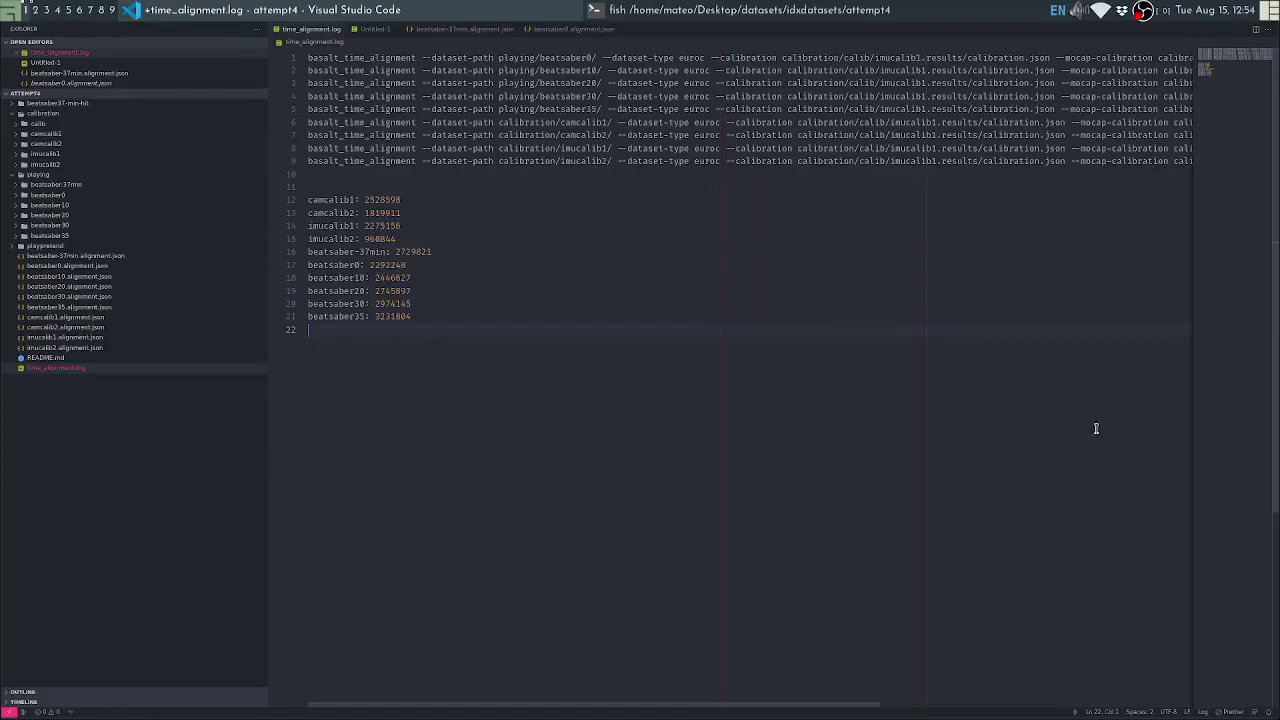
Review the first basalt_time_alignment command, highlighting the tool name, calibration path and playing/beatsaber0 dataset path, and the beatsaber trim offsets
double_click(380, 58)
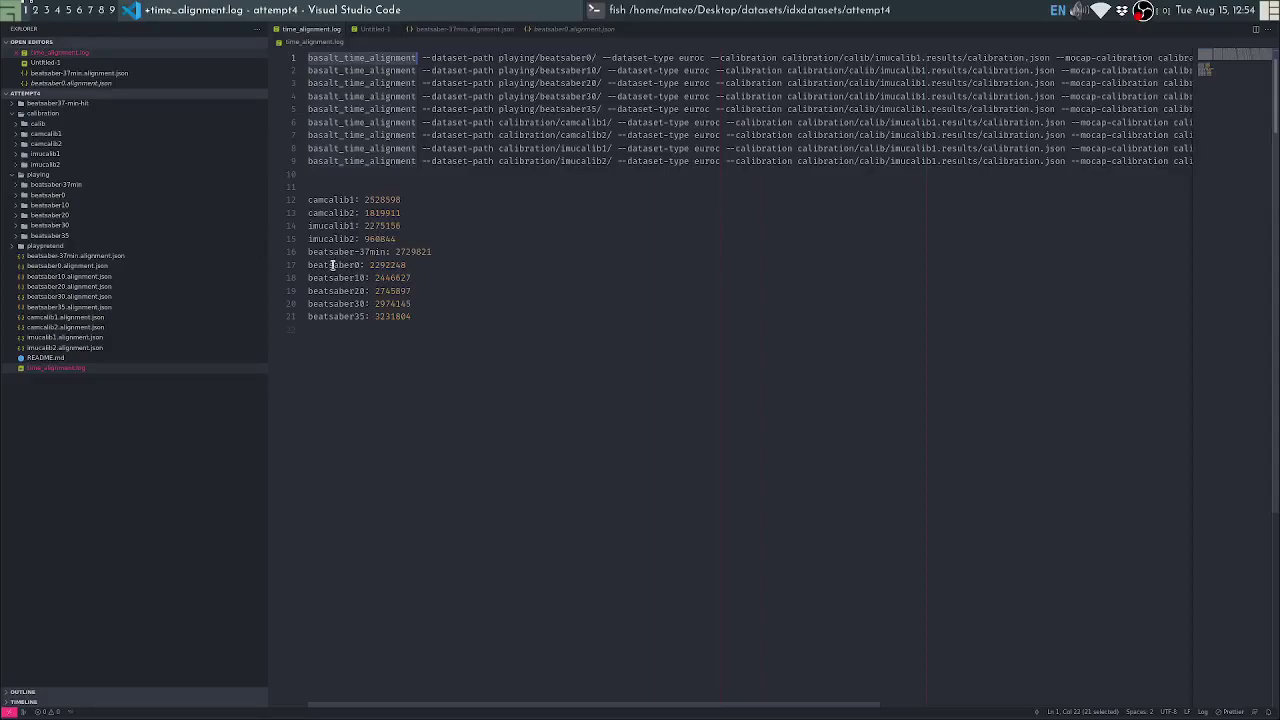
drag(310, 265, 361, 322)
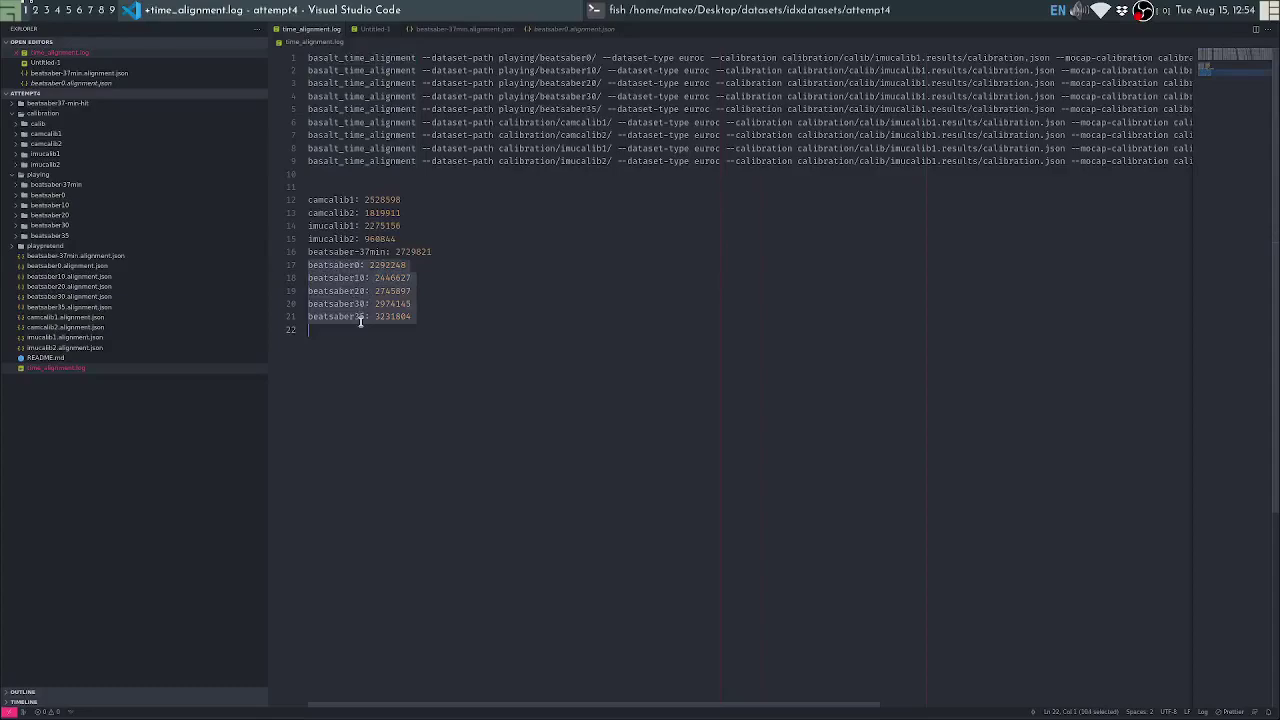
double_click(370, 57)
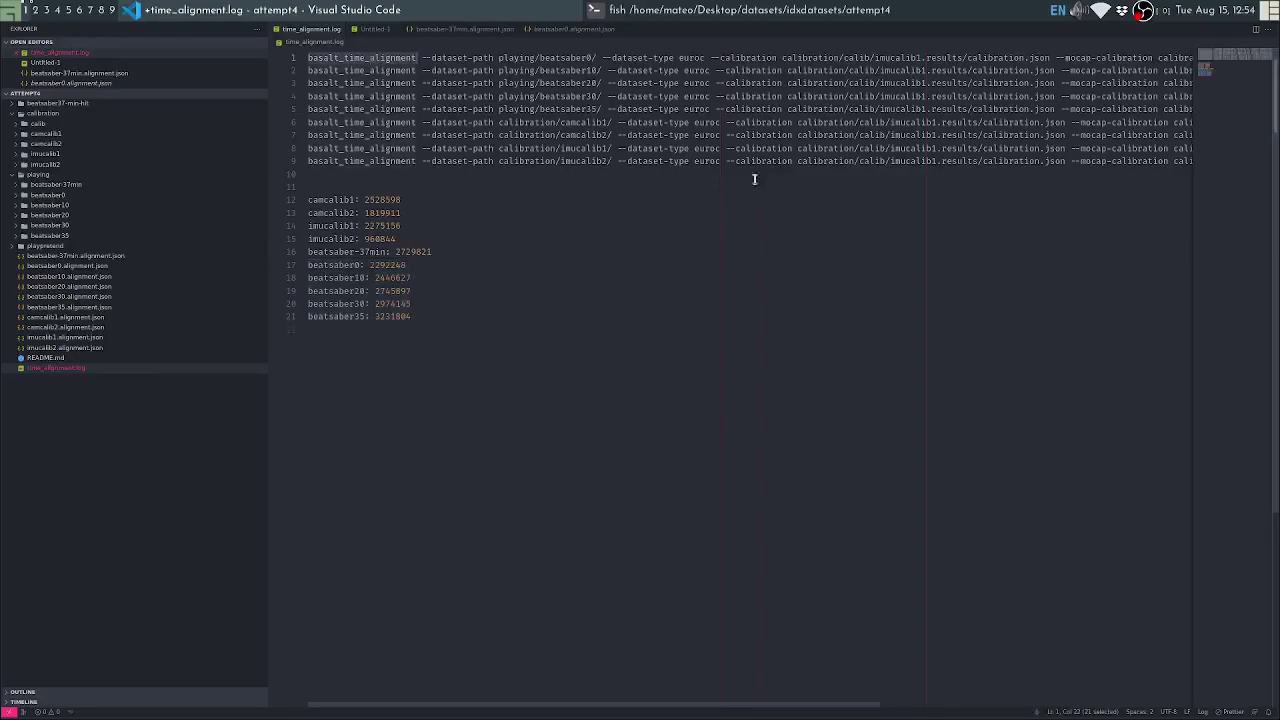
double_click(815, 57)
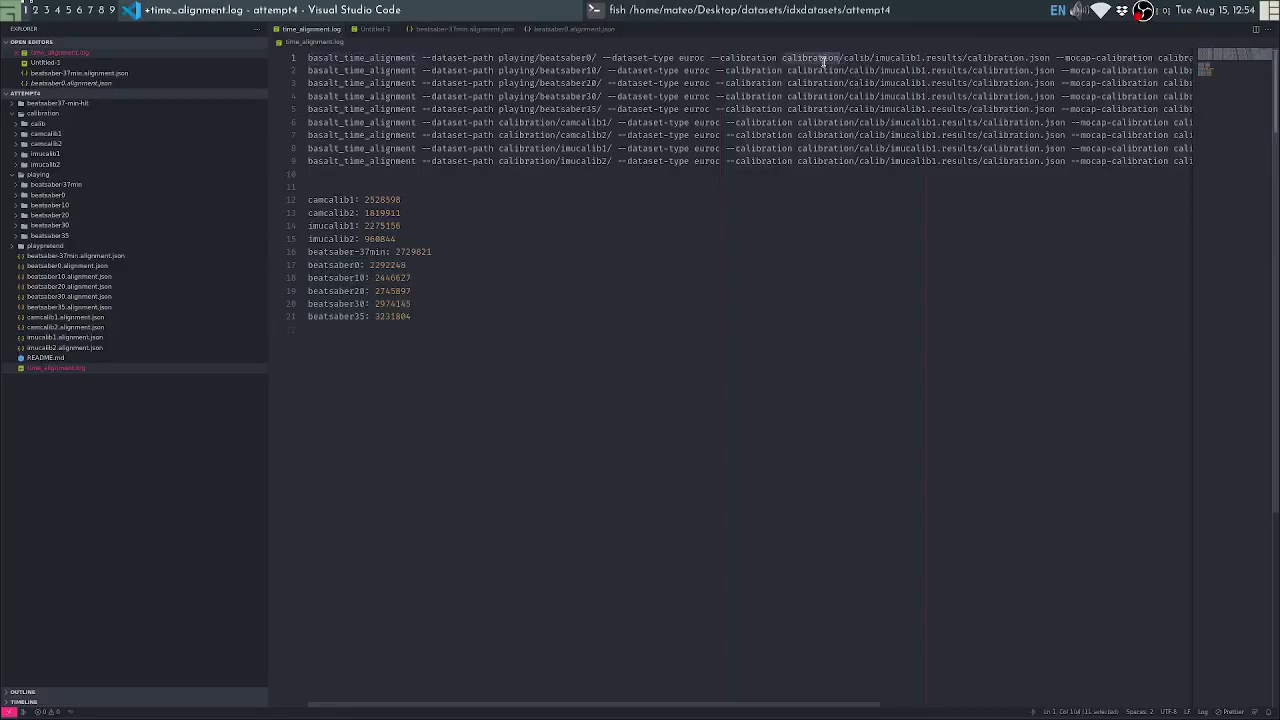
double_click(352, 58)
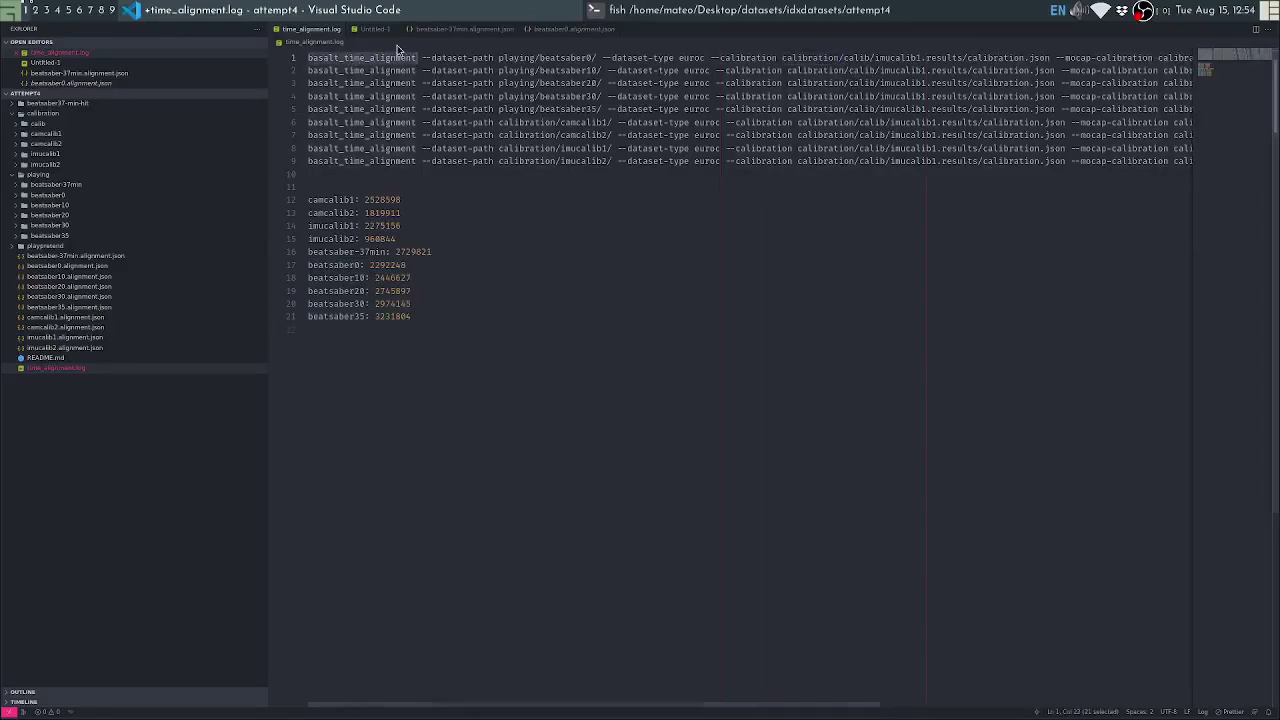
double_click(515, 58)
drag(515, 58, 556, 58)
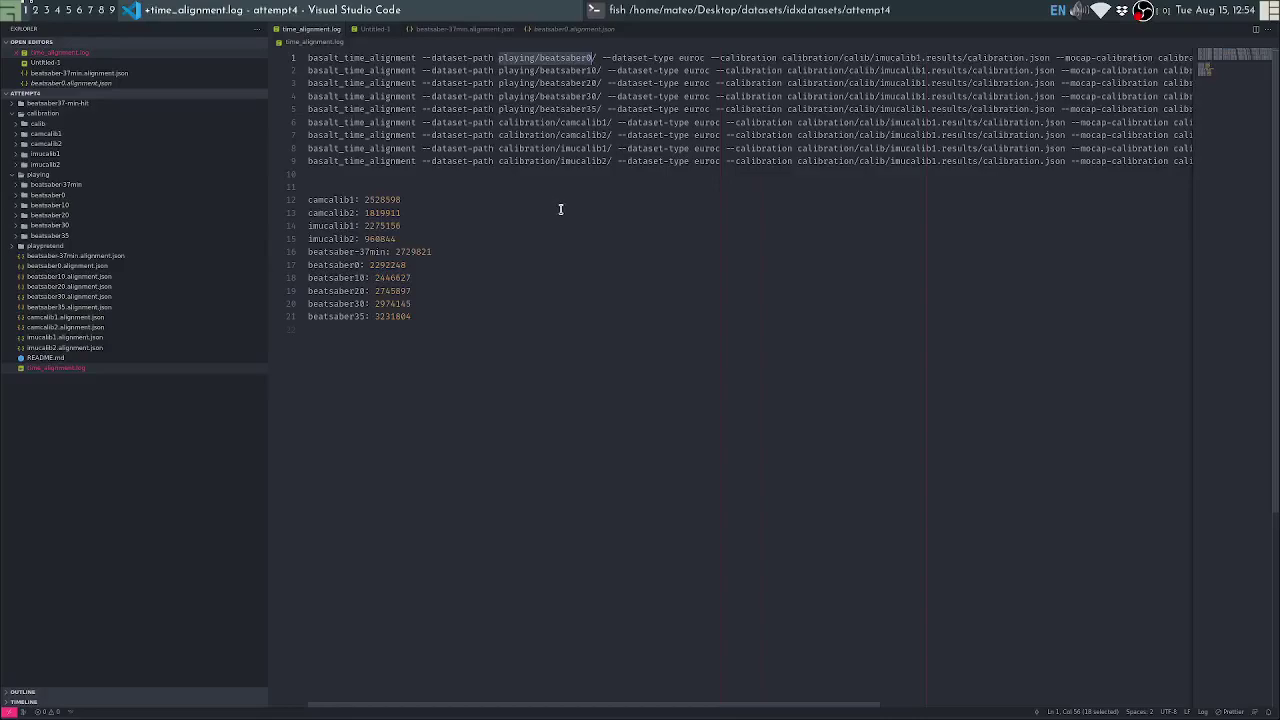
double_click(375, 58)
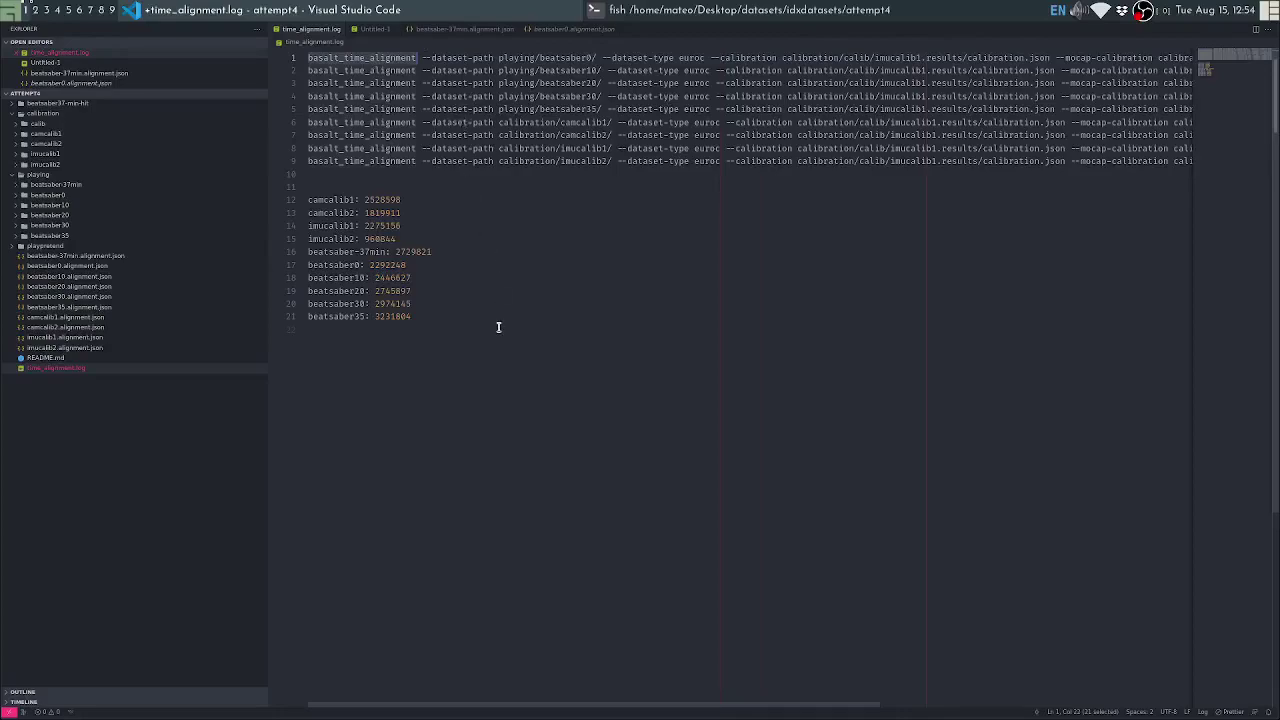
Below the offsets, write basalt_vio --show-gui 0 --dataset-type euroc --cam-calib calibration/calib/imucalib1.results/calibration.json --config-path $bsltinstall/etc/basalt/euroc_config_vo.json
click(574, 329)
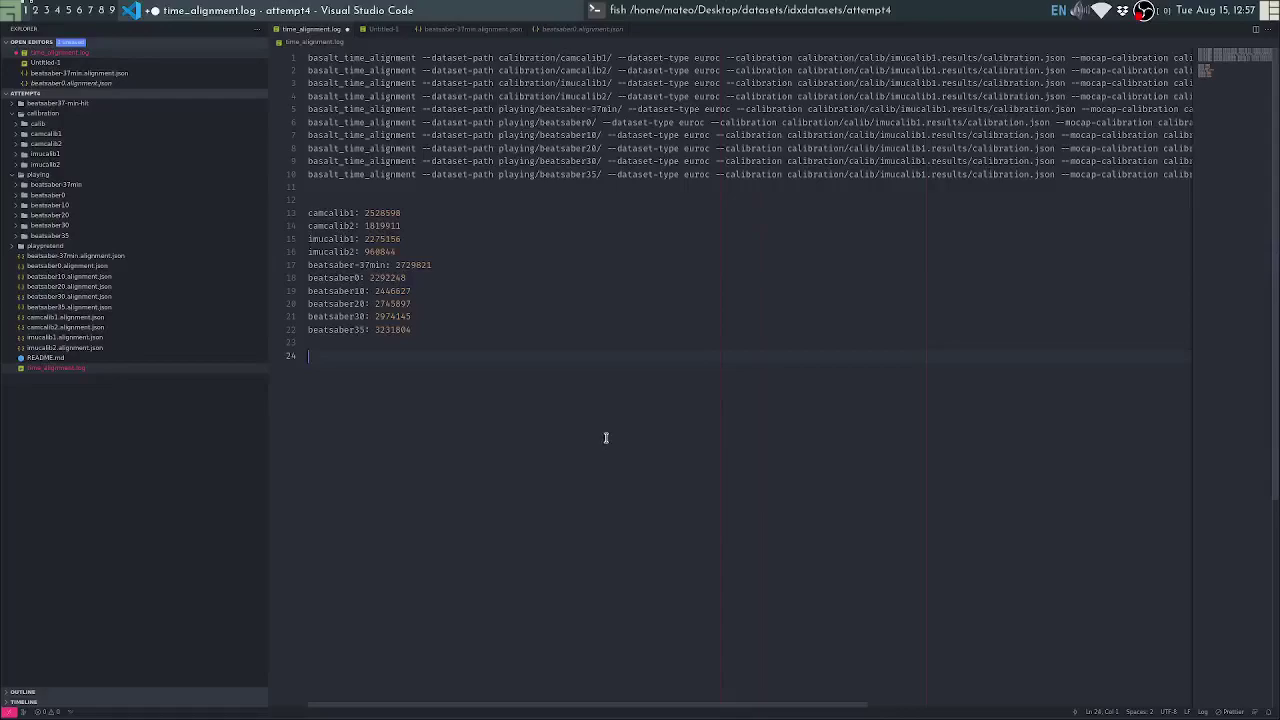
key(ctrl+z)
key(ctrl+z)
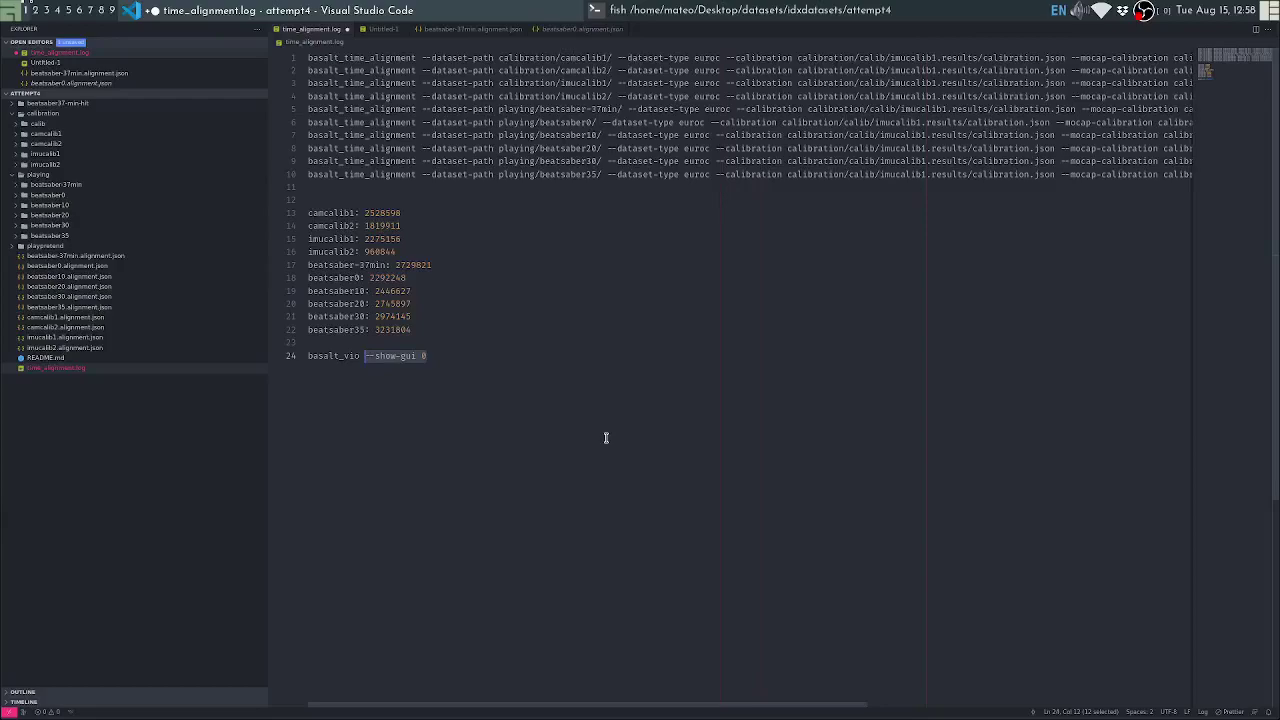
key(Tab)
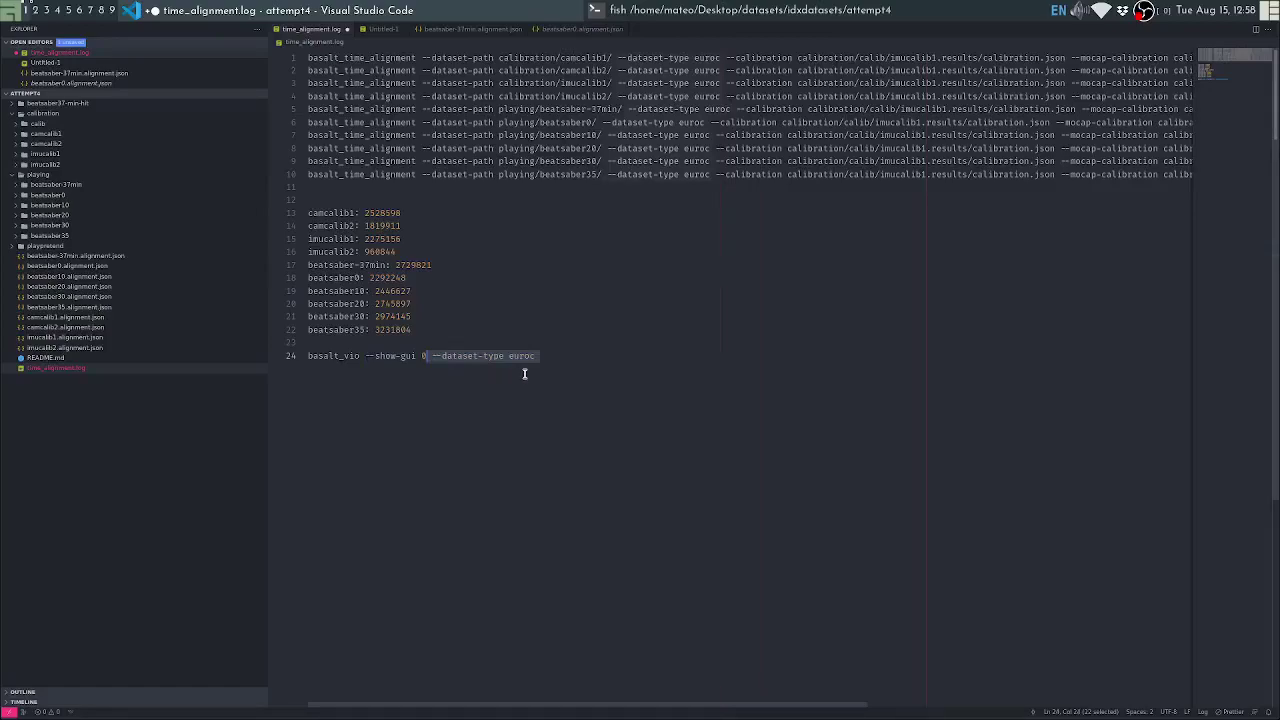
key(Tab)
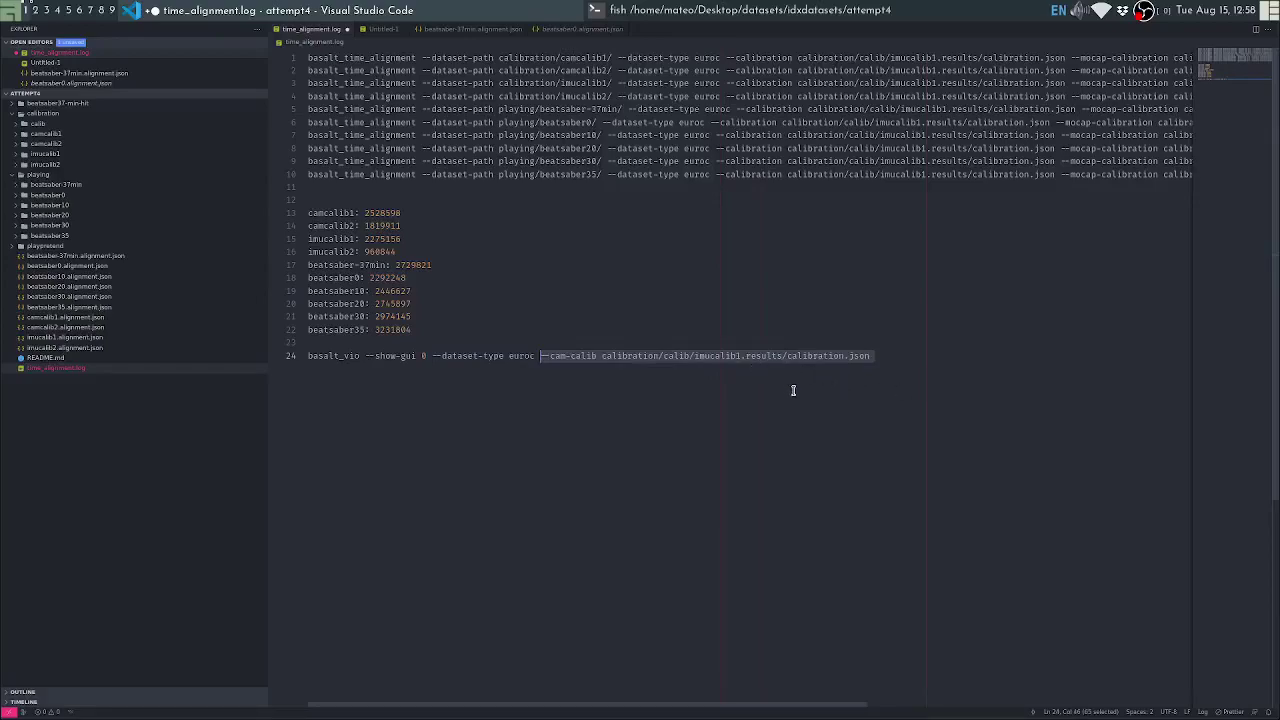
key(Tab)
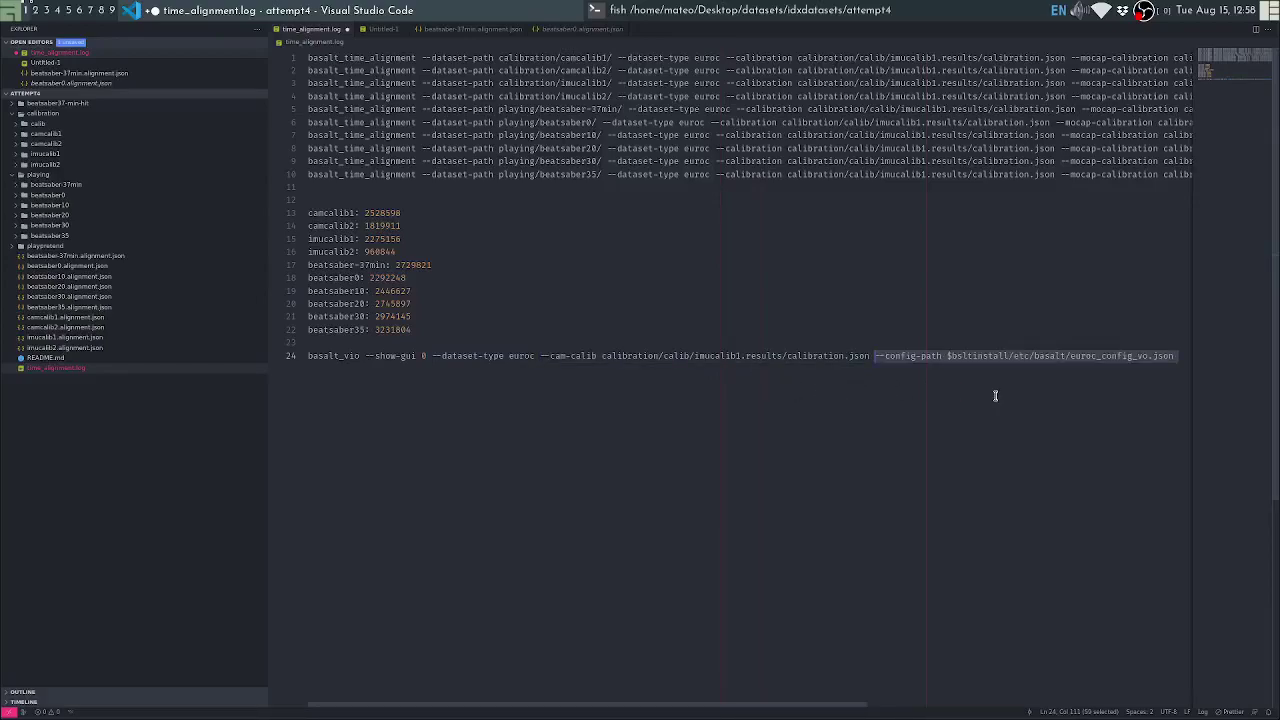
Append --use-imu 0, --save-trajectory euroc and --dataset-path playing/beatsaber-37min to the basalt_vio command
drag(822, 705, 1000, 706)
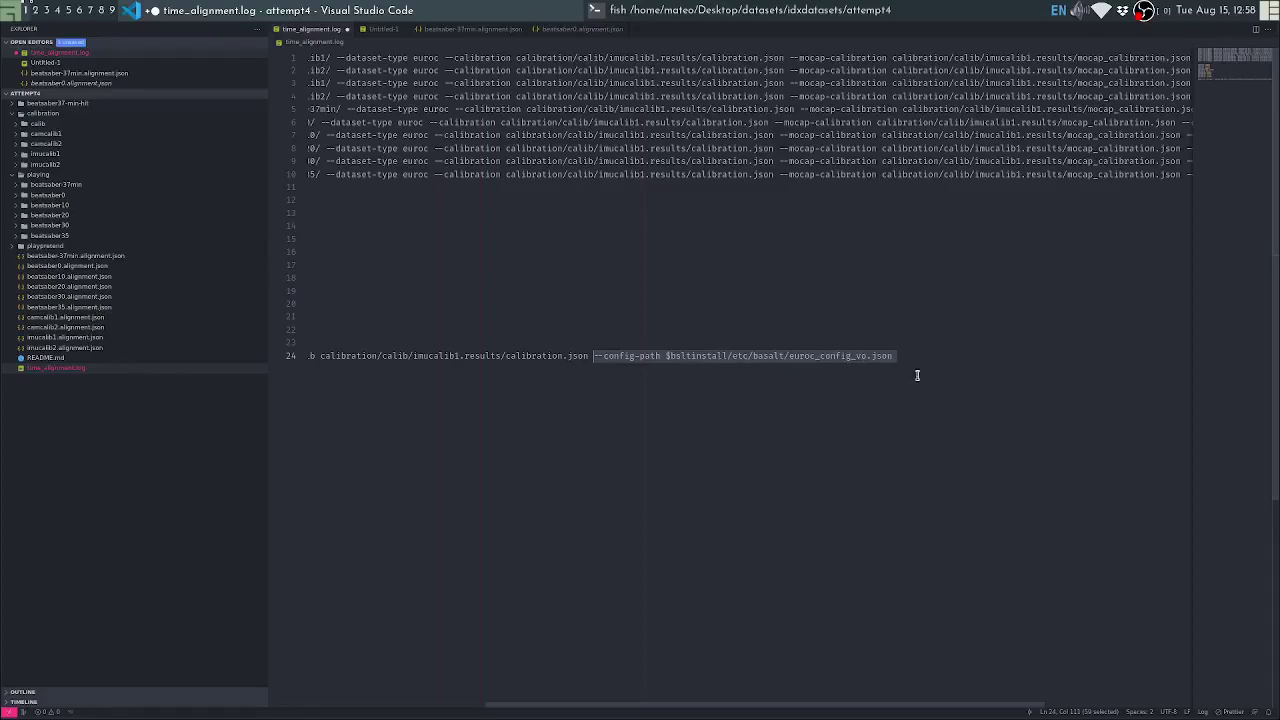
key(ctrl+z)
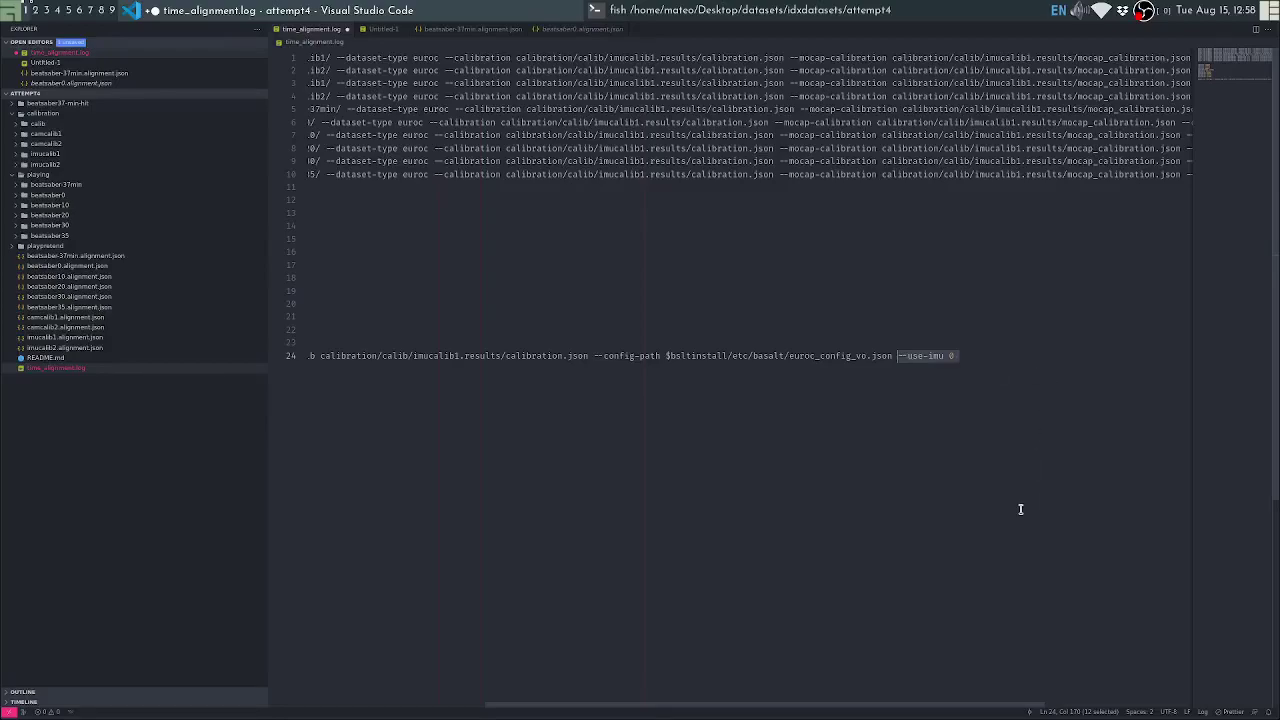
text(--save-trajectory euroc)
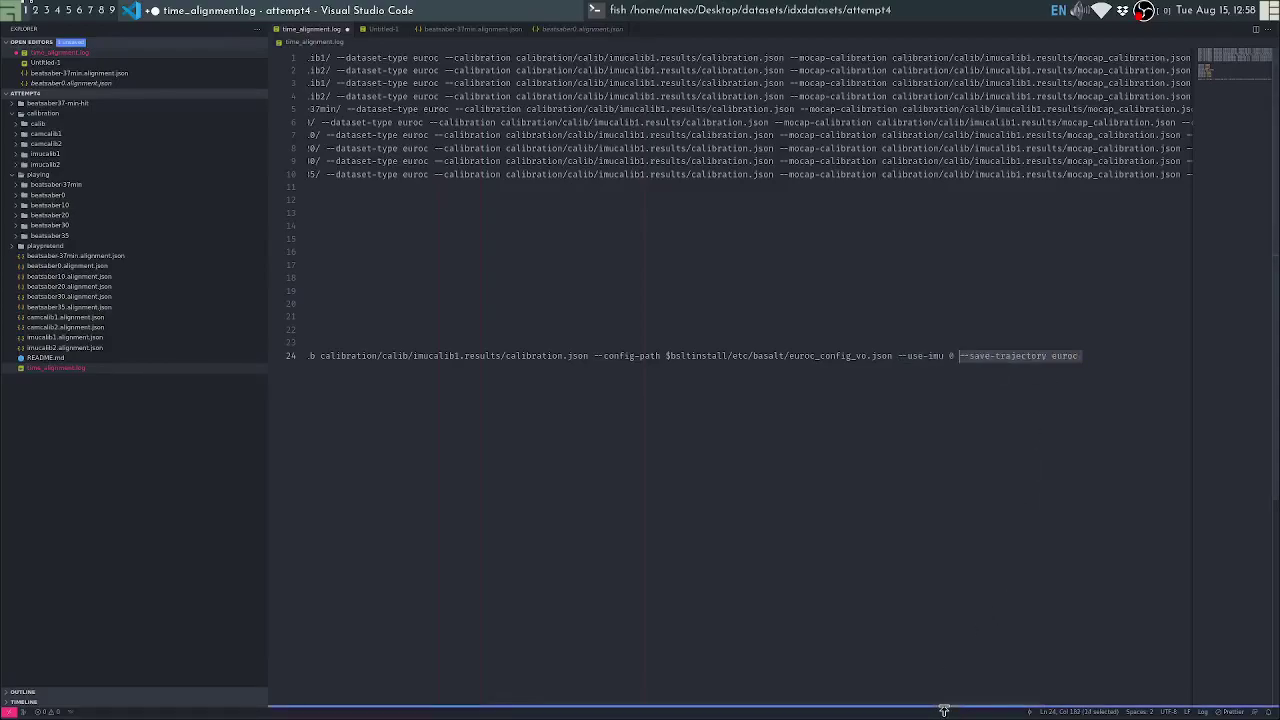
scroll(1040, 668, right, 4)
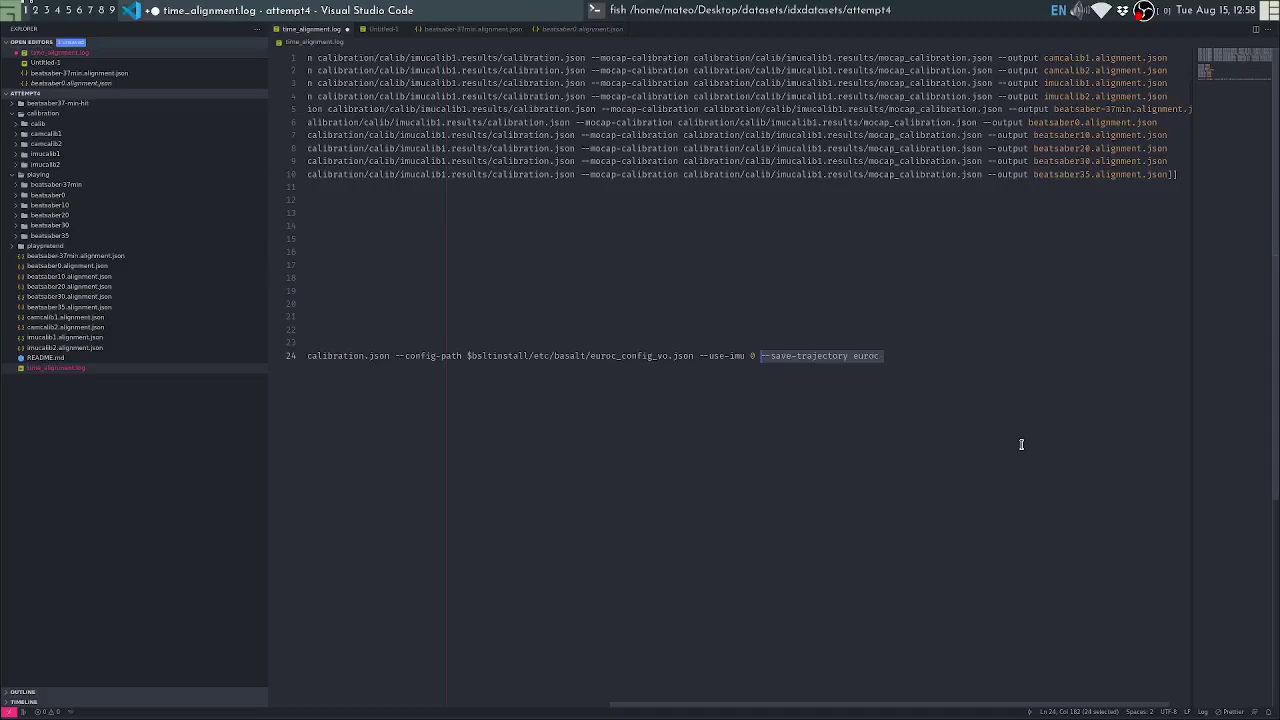
key(ctrl+z)
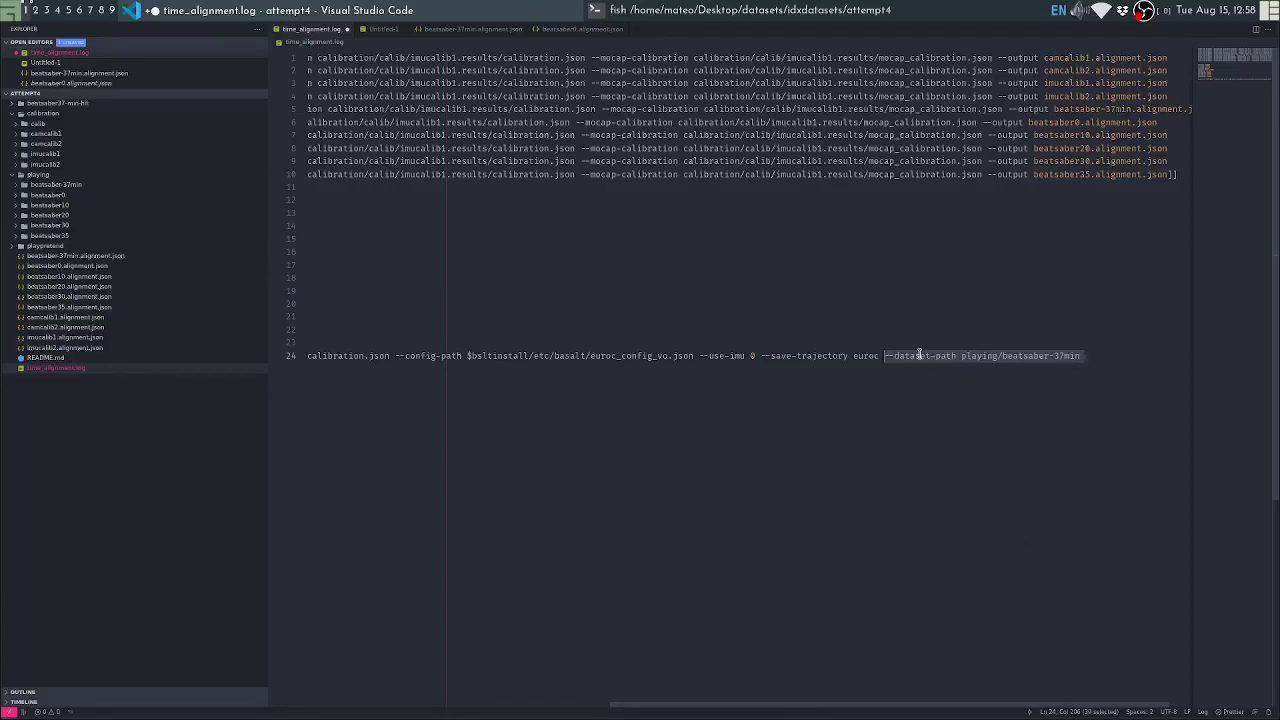
Append "&& mv trajectory.csv beatsaber-37min.trajectory.csv" to the basalt_vio command and add a matching line for playing/beatsaber0/ with output beatsaber0.trajectory.csv
key(ctrl+z)
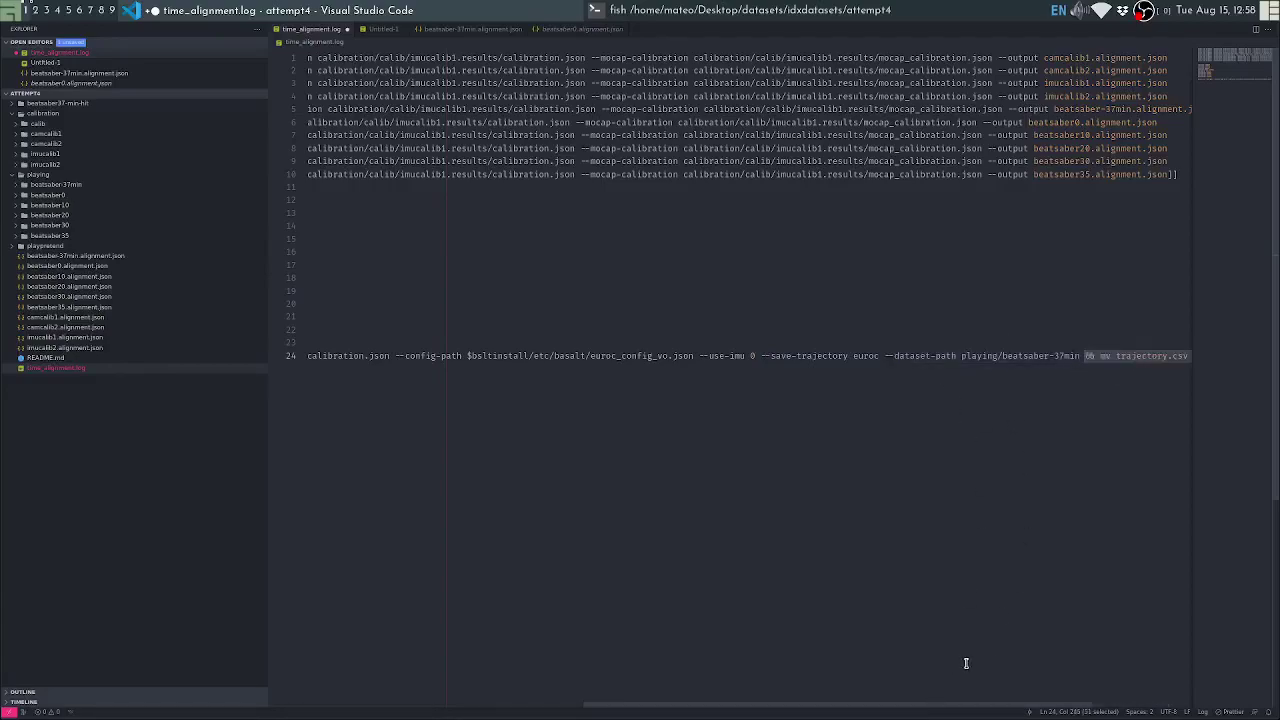
drag(926, 705, 1116, 700)
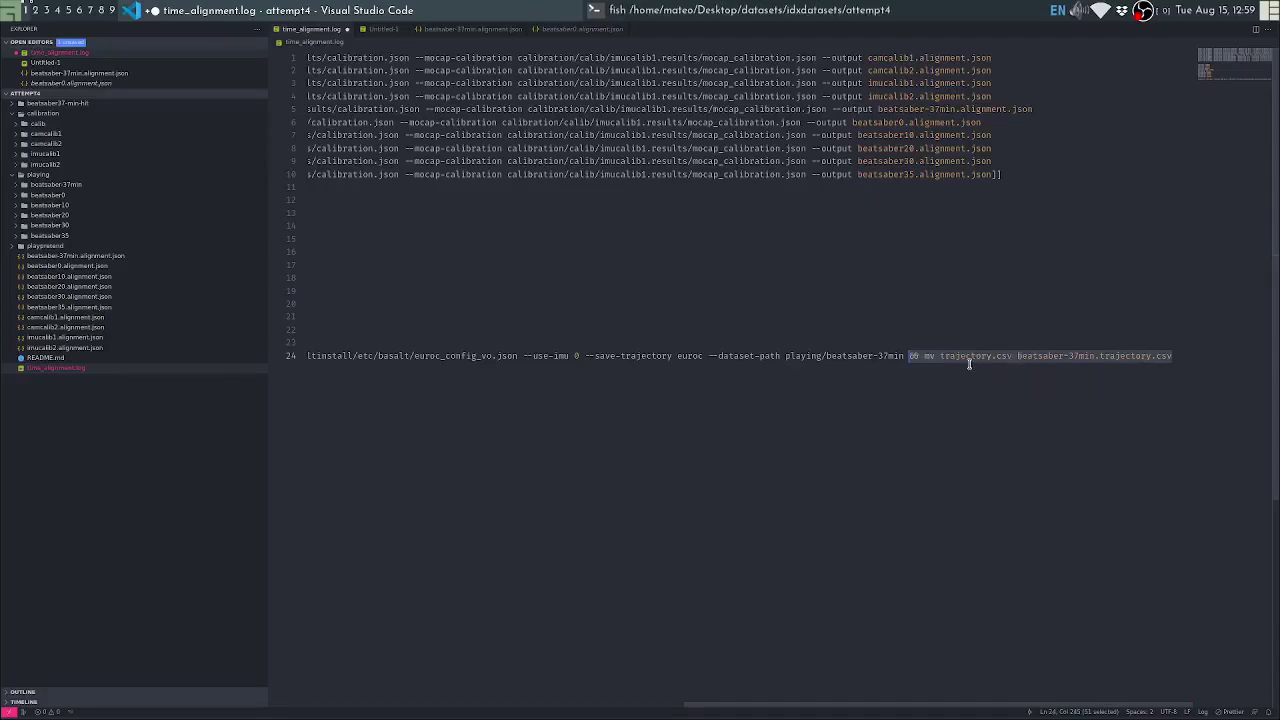
key(ctrl+z)
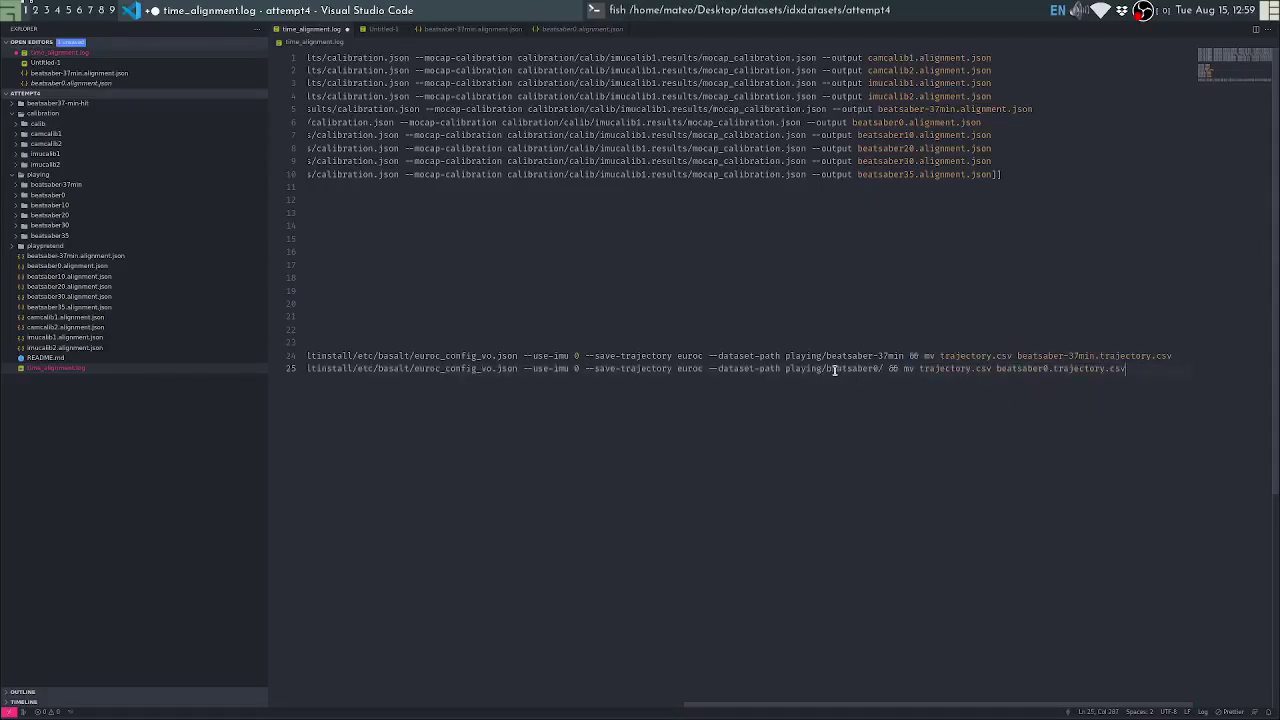
Add matching basalt_vio lines for playing/beatsaber10/, beatsaber20/, beatsaber30/, beatsaber35/ and calibration/camcalib1/, camcalib2/, imucalib1/, each moving trajectory.csv to its own dataset-named file
key(ctrl+z)
key(ctrl+z)
key(ctrl+z)
key(ctrl+z)
key(Return)
key(Tab)
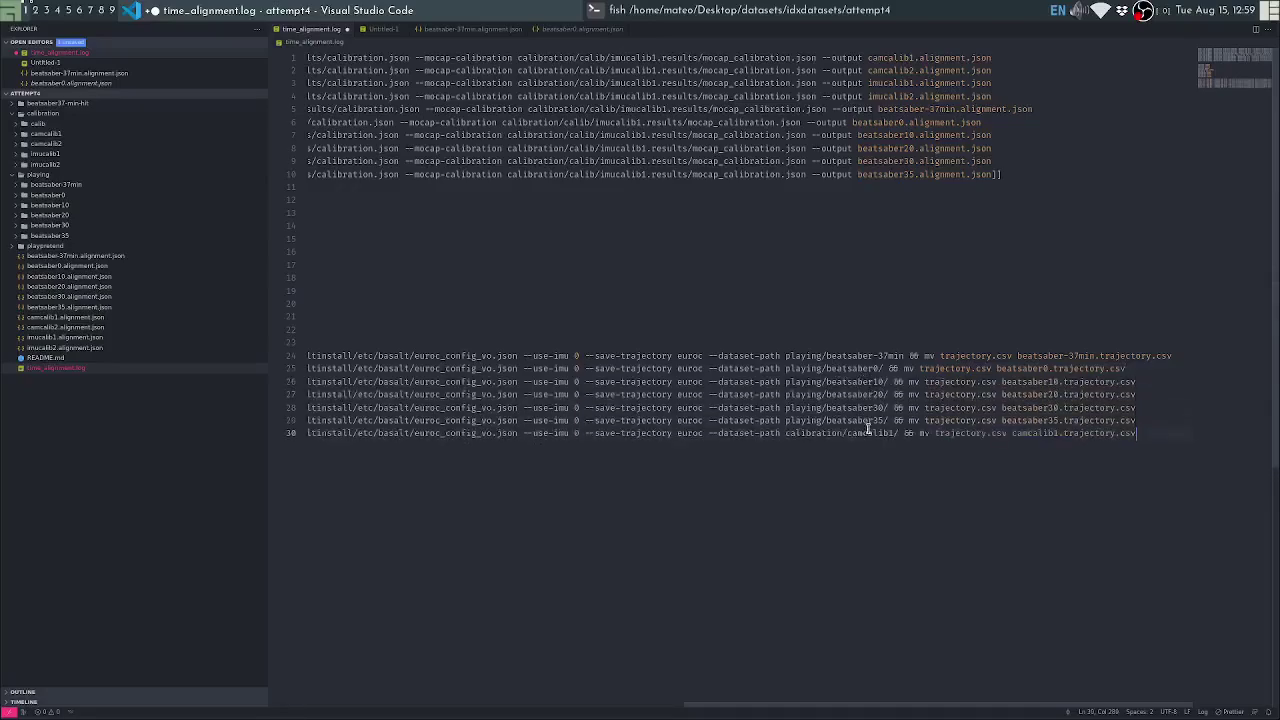
key(Return)
key(Tab)
key(Return)
key(Tab)
key(Return)
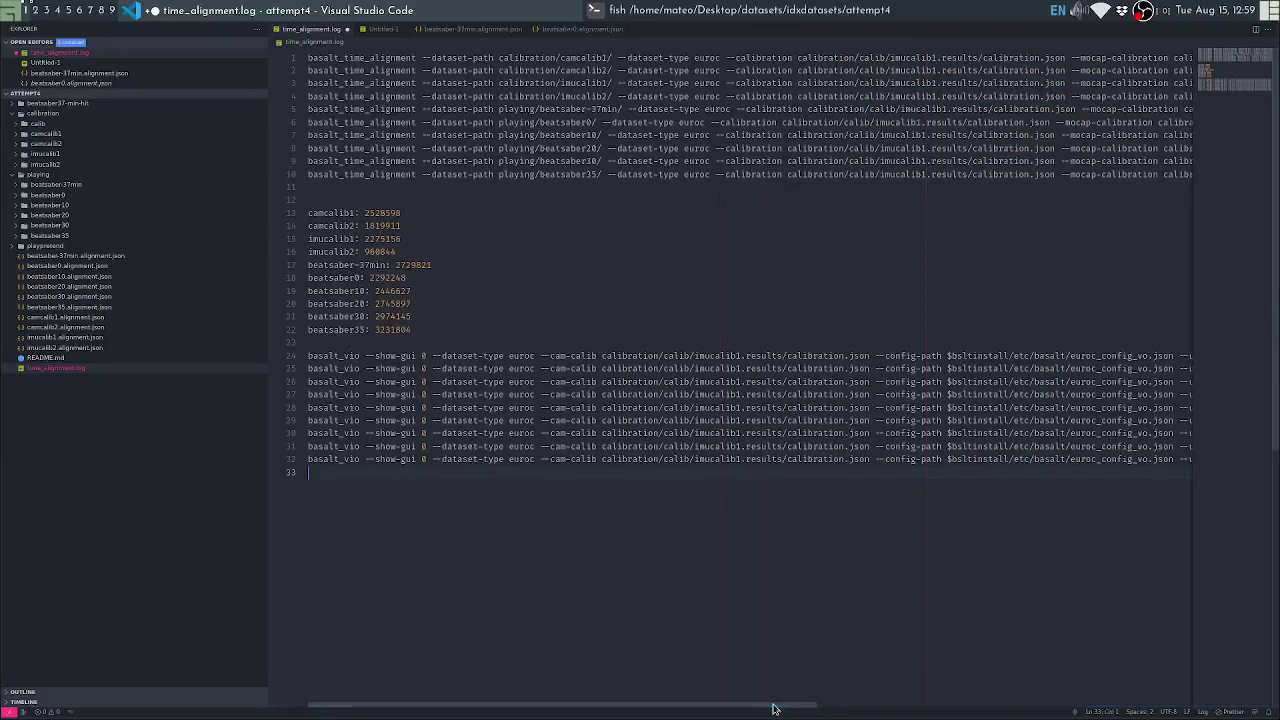
Review the dataset paths in the basalt_vio commands, highlighting beatsaber-37min and the lines for beatsaber0 through beatsaber35
drag(776, 714, 1157, 680)
click(838, 358)
drag(827, 357, 905, 357)
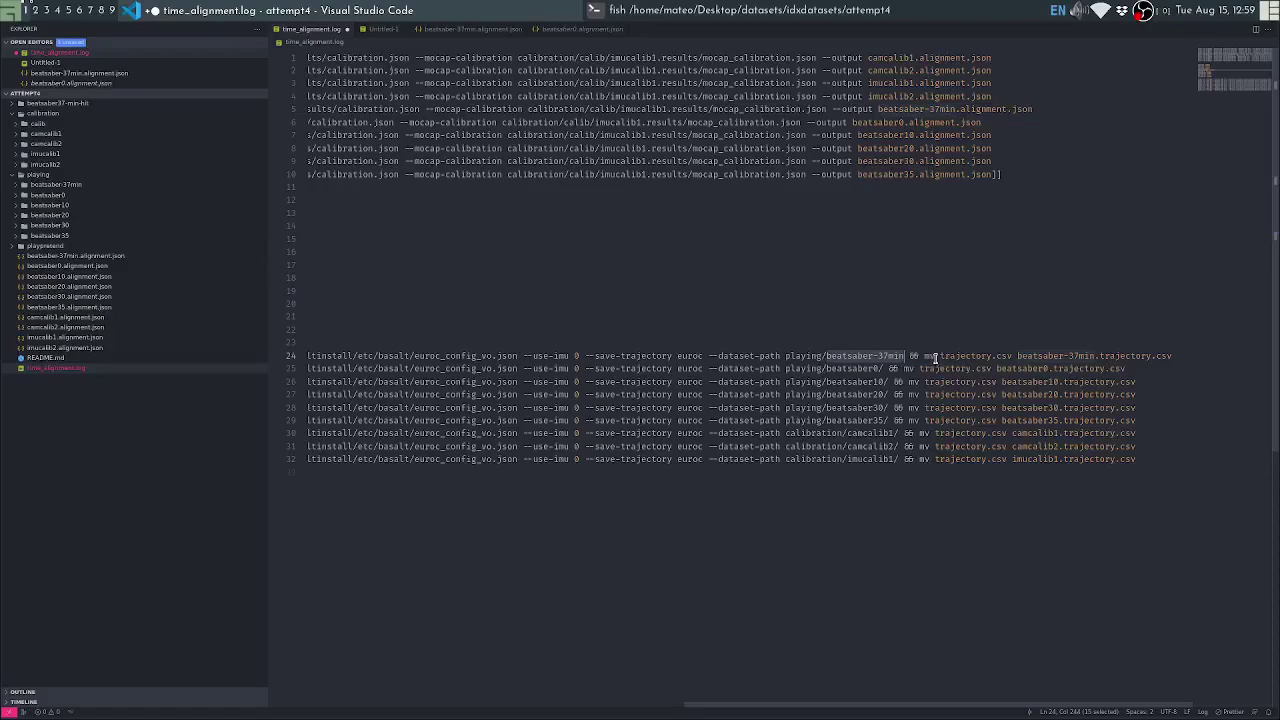
triple_click(843, 370)
drag(843, 370, 855, 420)
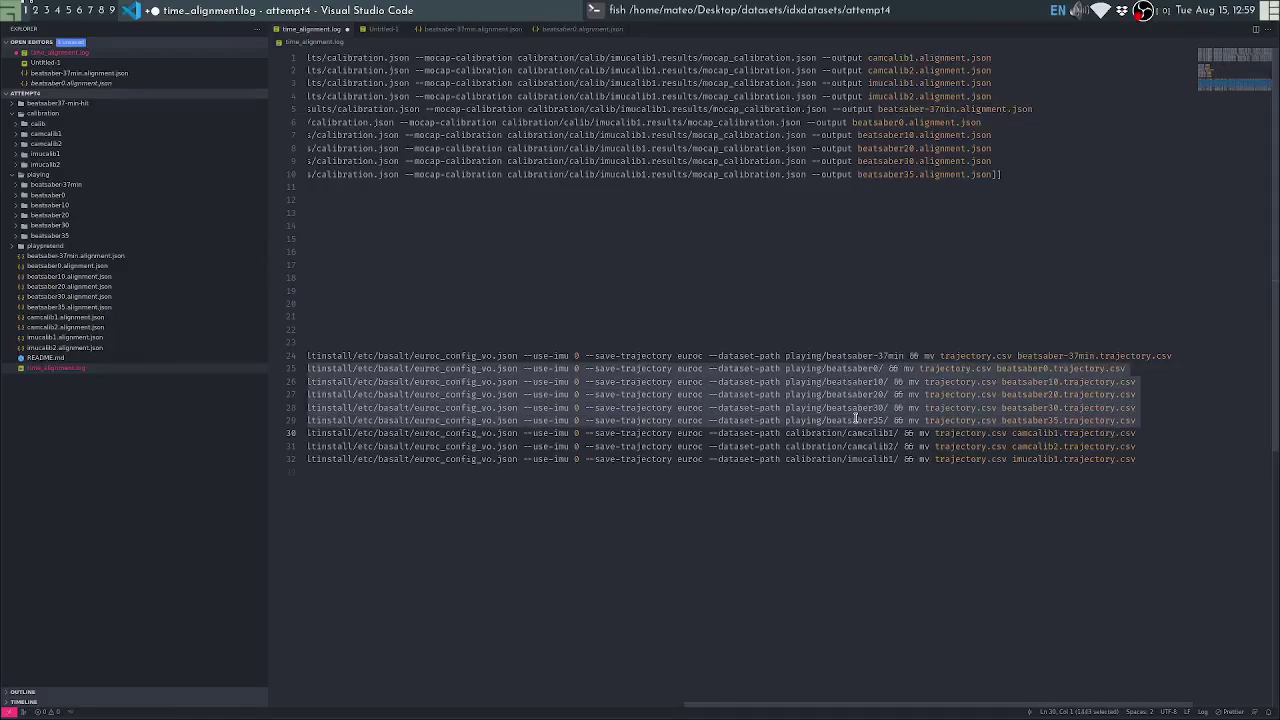
triple_click(851, 369)
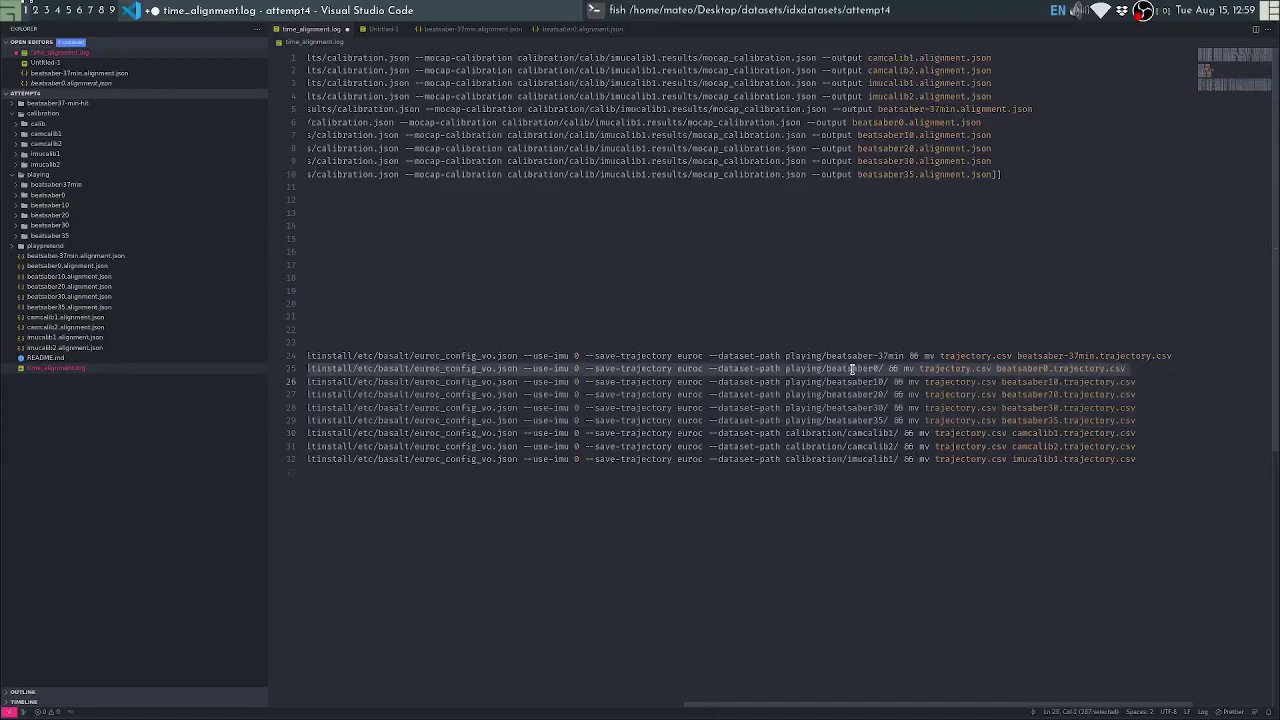
drag(851, 369, 853, 420)
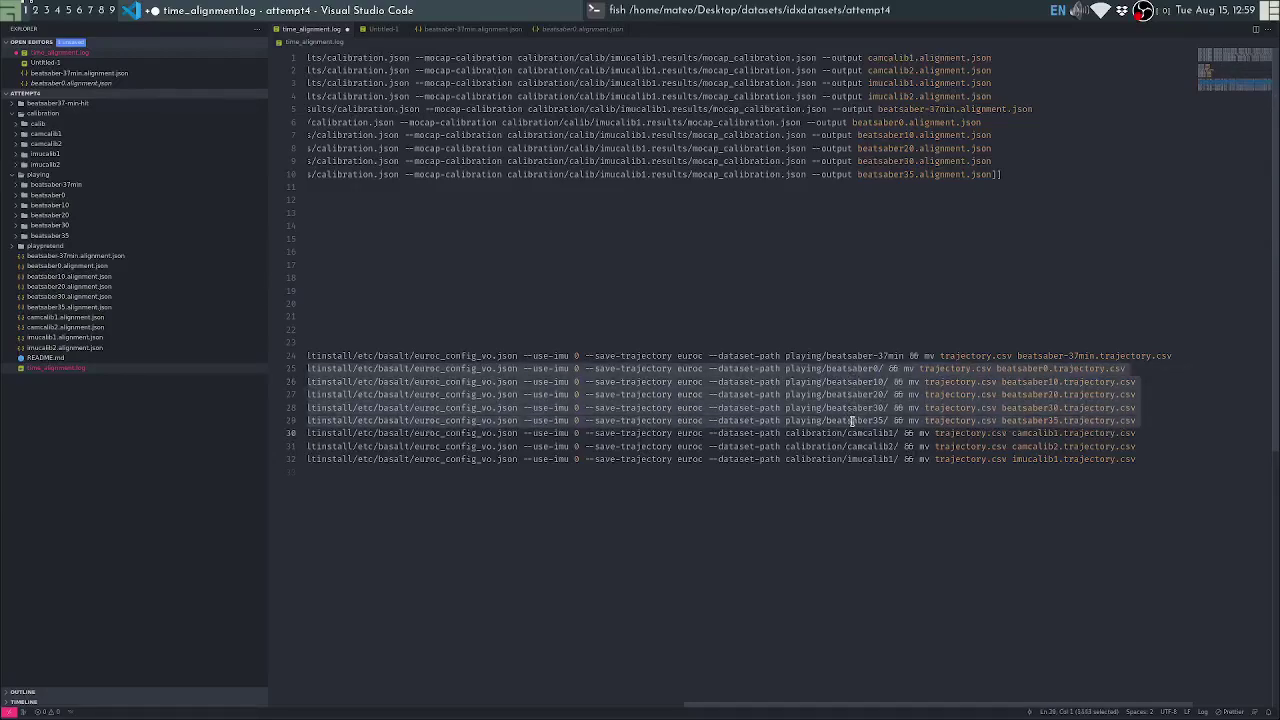
Duplicate the imucalib1 basalt_vio line and change both its dataset path and trajectory file name to imucalib2
click(879, 464)
key(ctrl+shift+alt+Down)
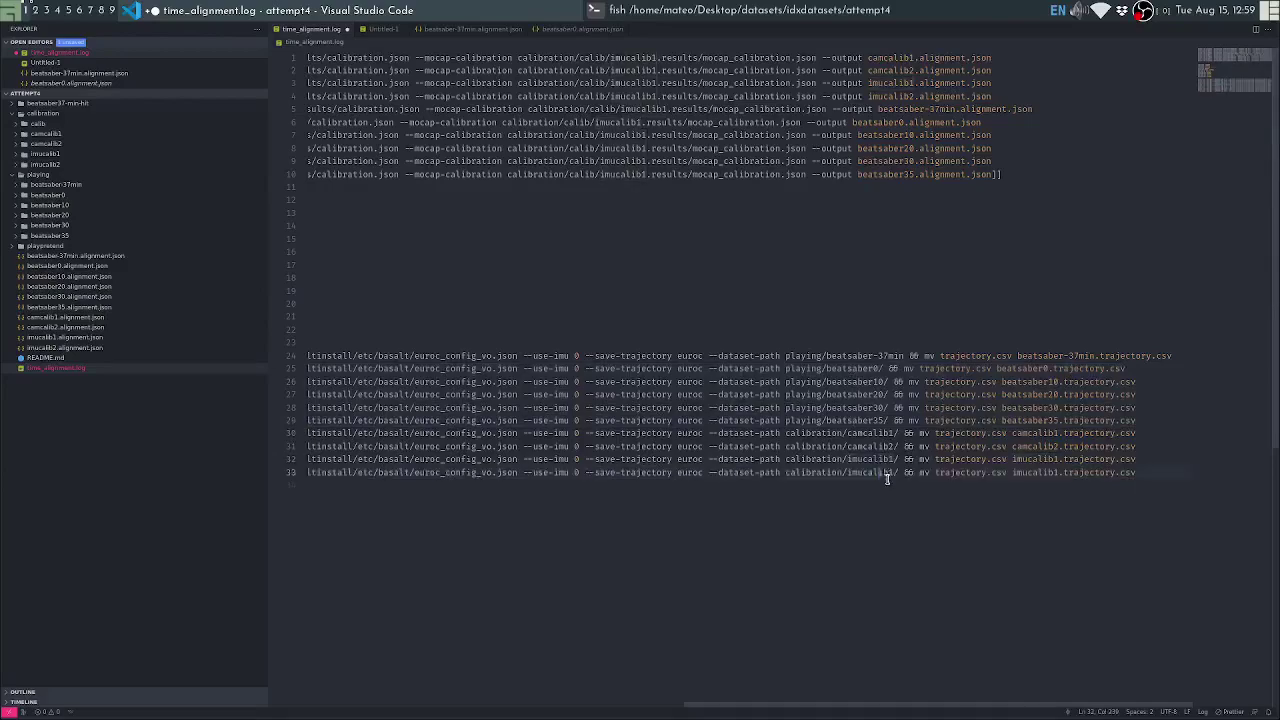
double_click(883, 473)
key(ctrl+d)
key(Right)
key(BackSpace)
text(2)
key(Escape)
Select the whole block of basalt_vio commands, from the imucalib2 line up to the beatsaber-37min line
key(End)
key(shift+Home)
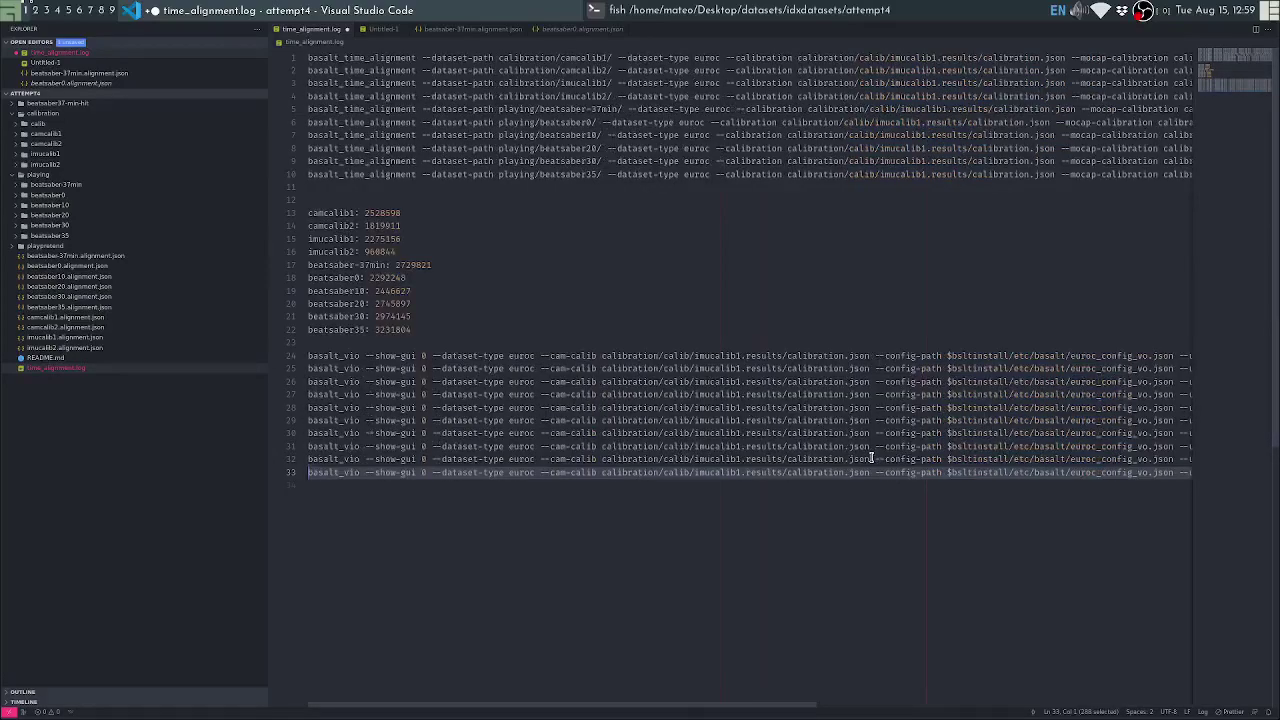
key(shift+Up)
key(shift+Up)
key(shift+Up)
key(shift+Up)
key(shift+Up)
key(shift+Up)
key(shift+Up)
key(shift+Up)
key(shift+Up)
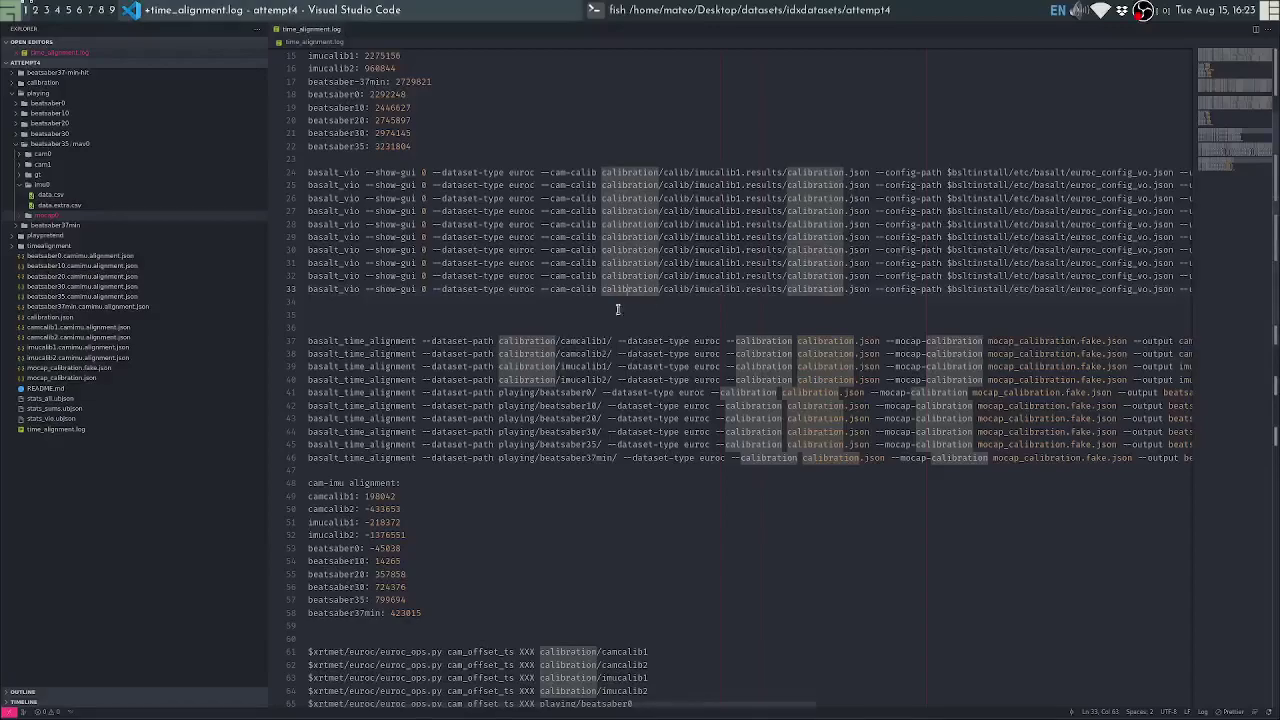
Review the basalt_vio block, its imucalib2.trajectory.csv output name and the basalt_time_alignment commands below it
drag(516, 291, 520, 176)
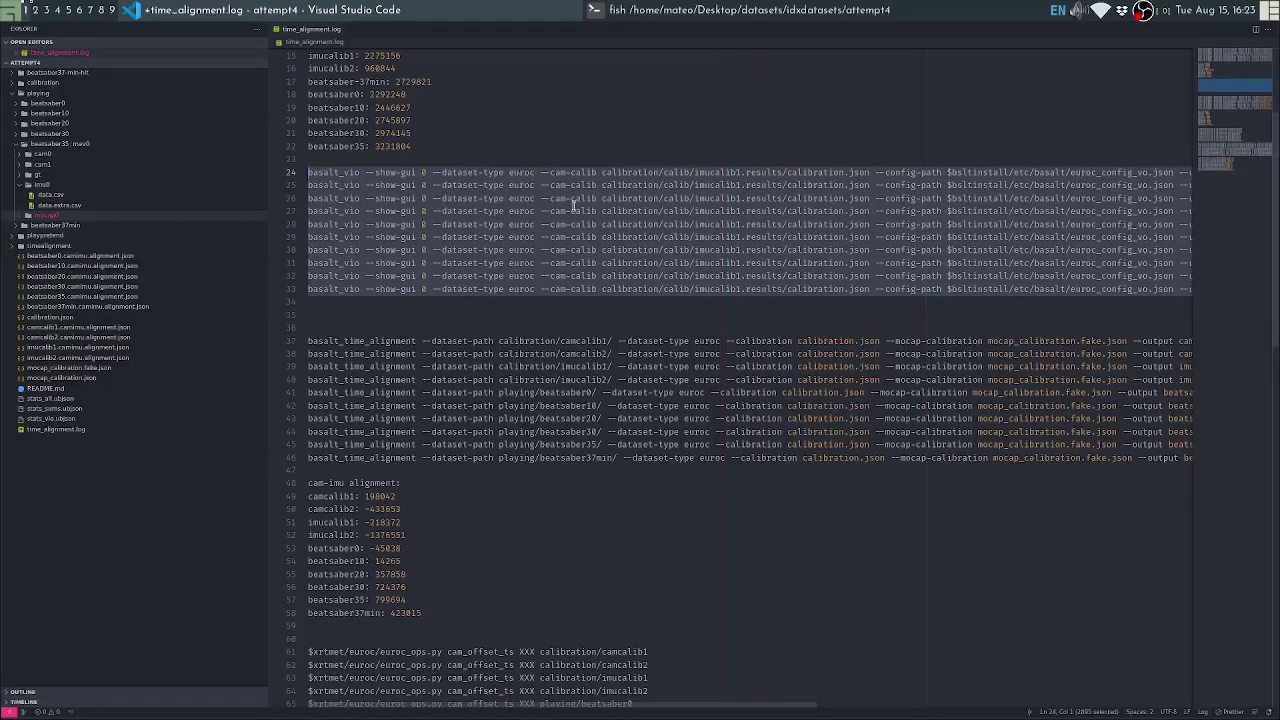
click(809, 289)
key(End)
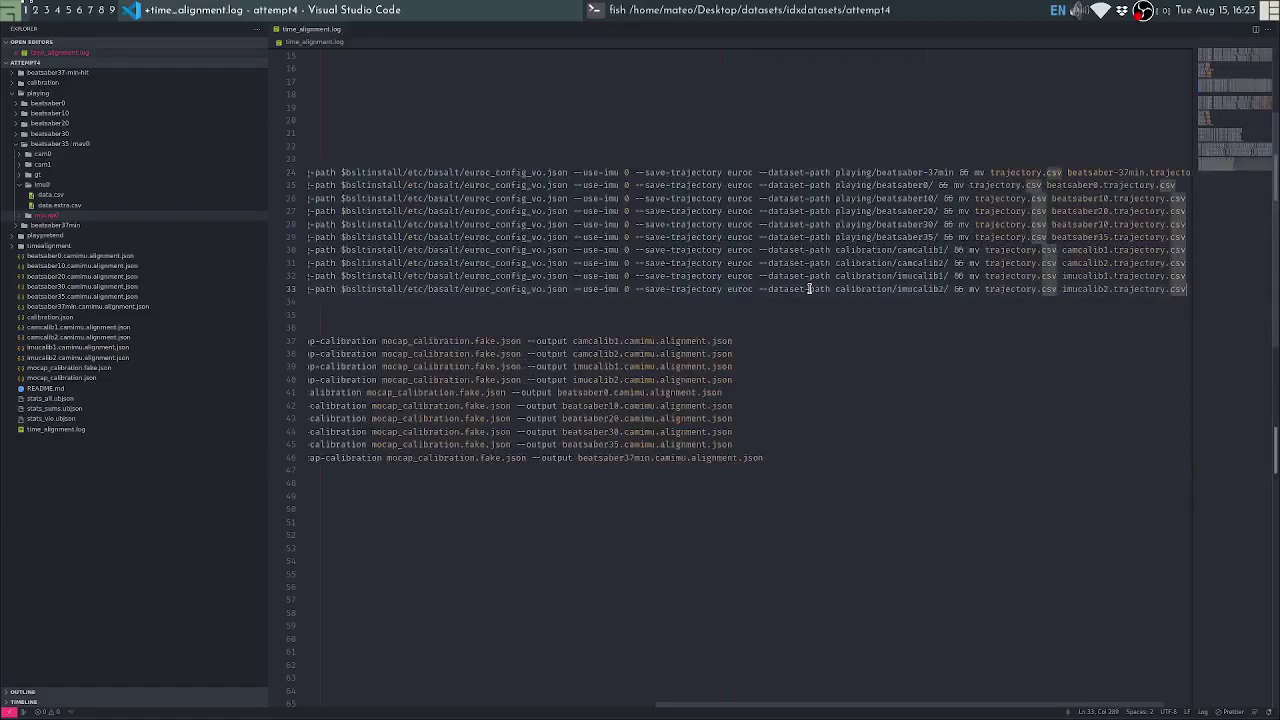
drag(1062, 290, 1187, 290)
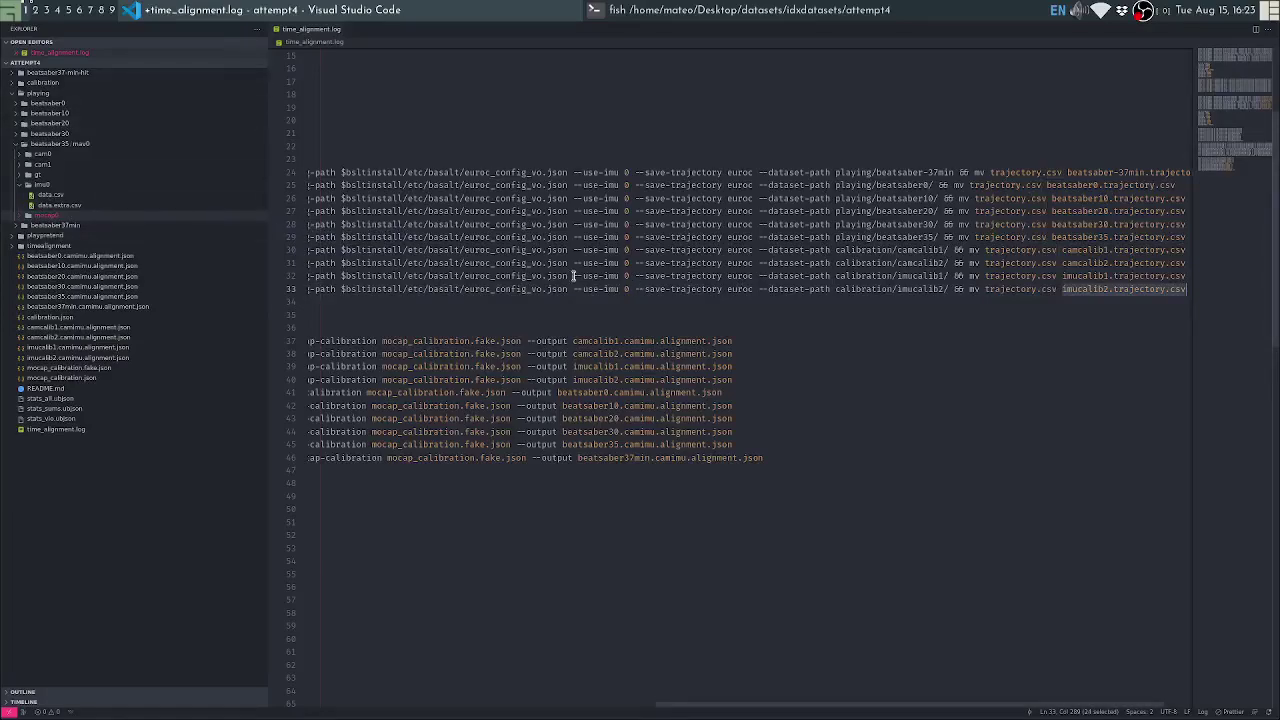
scroll(573, 276, left, 10)
double_click(338, 343)
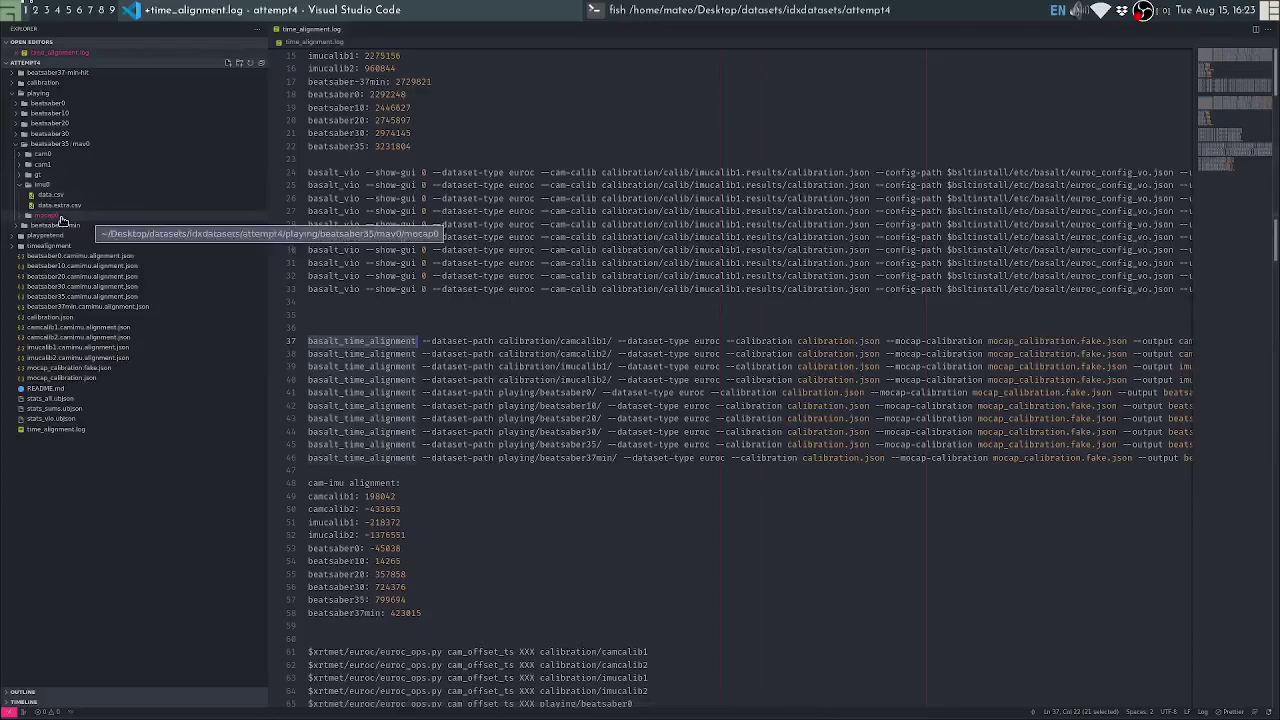
click(768, 301)
triple_click(440, 172)
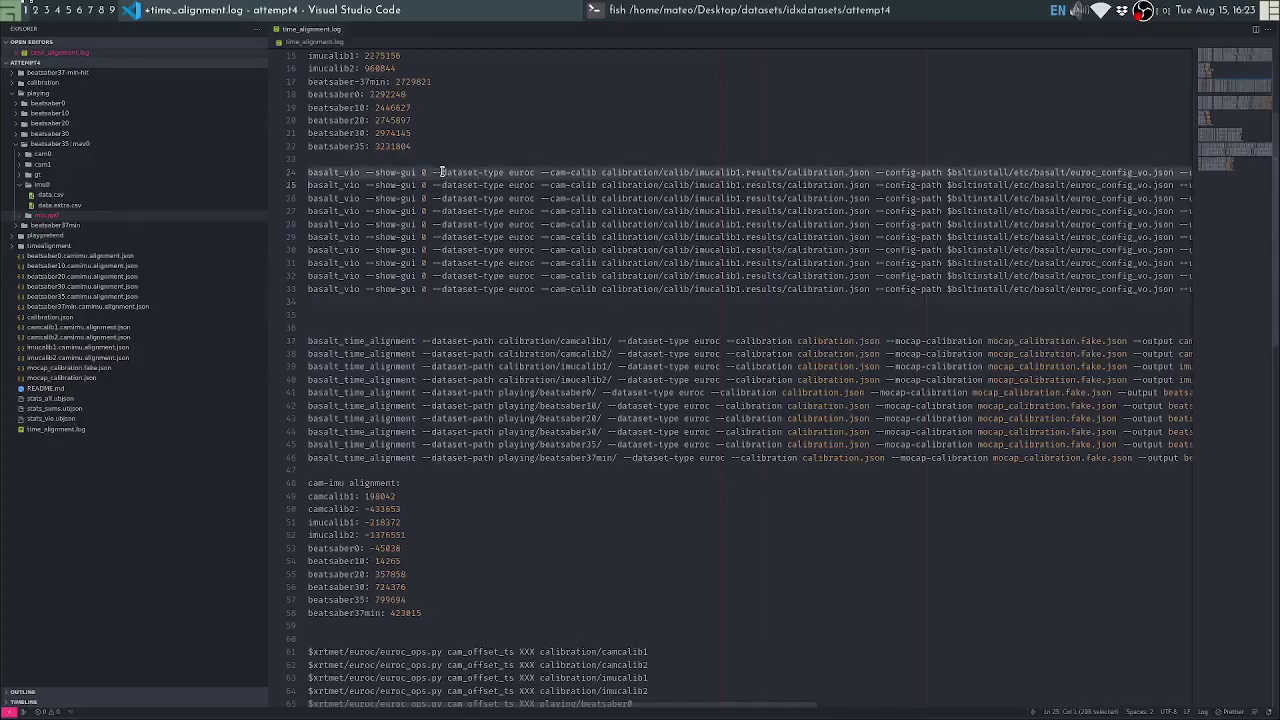
drag(443, 172, 482, 224)
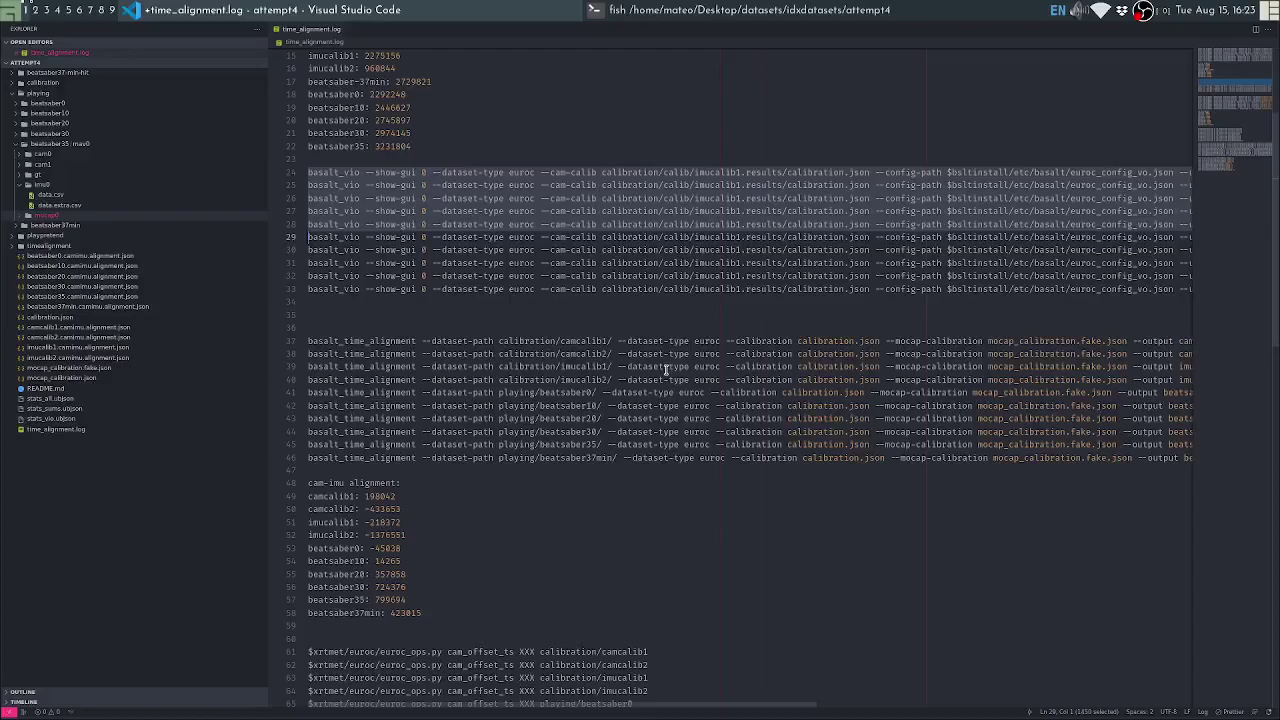
Examine the cam-imu alignment offsets of the calibration datasets camcalib1, camcalib2, imucalib1 and imucalib2
double_click(380, 496)
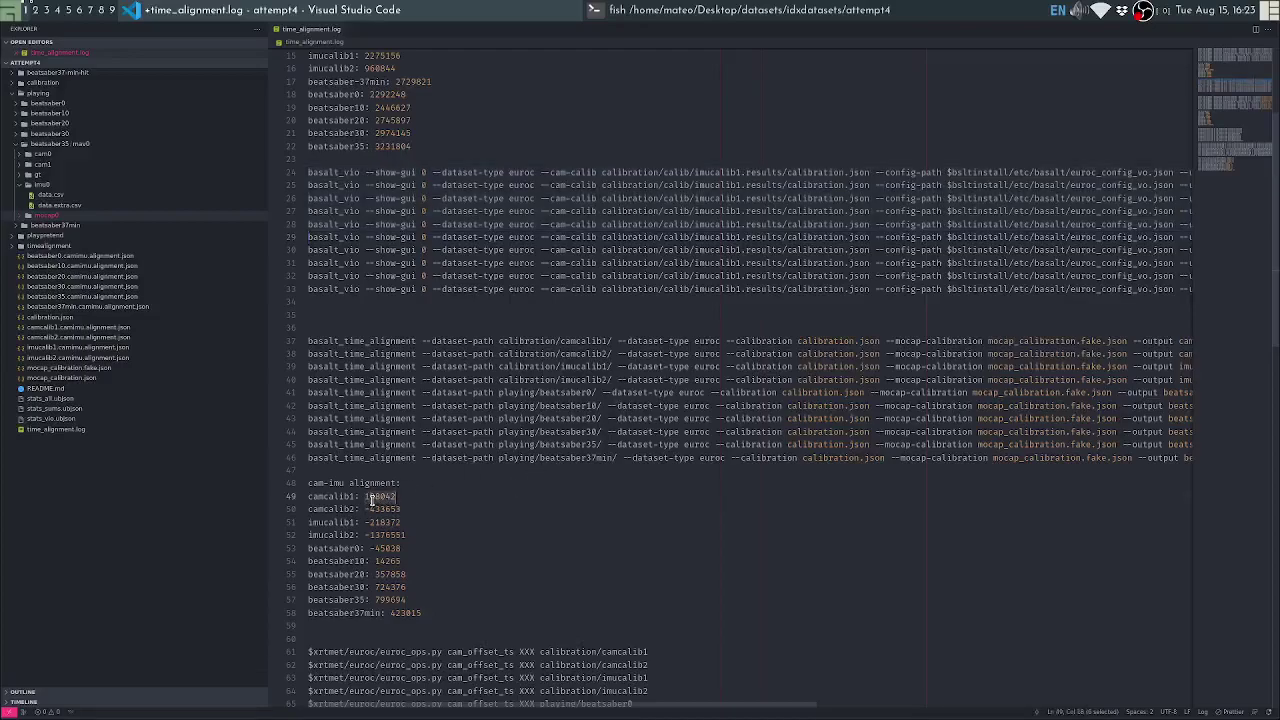
scroll(538, 432, down, 2)
double_click(385, 429)
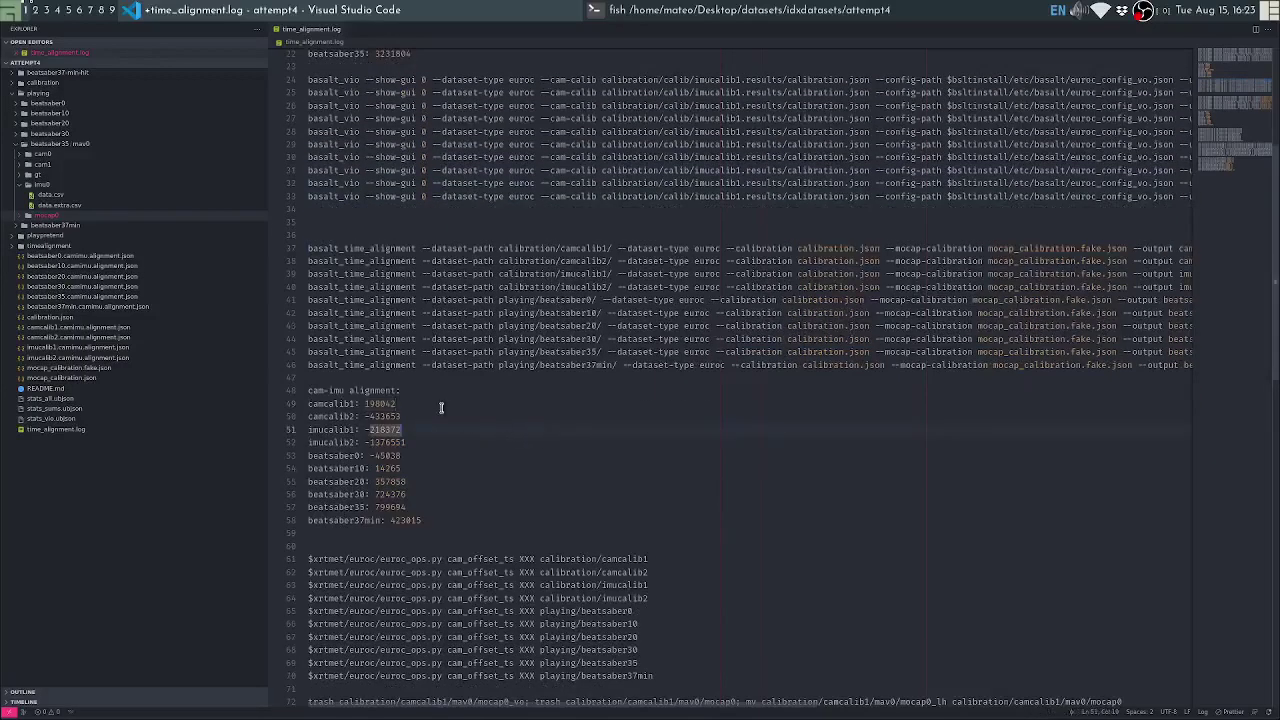
double_click(340, 404)
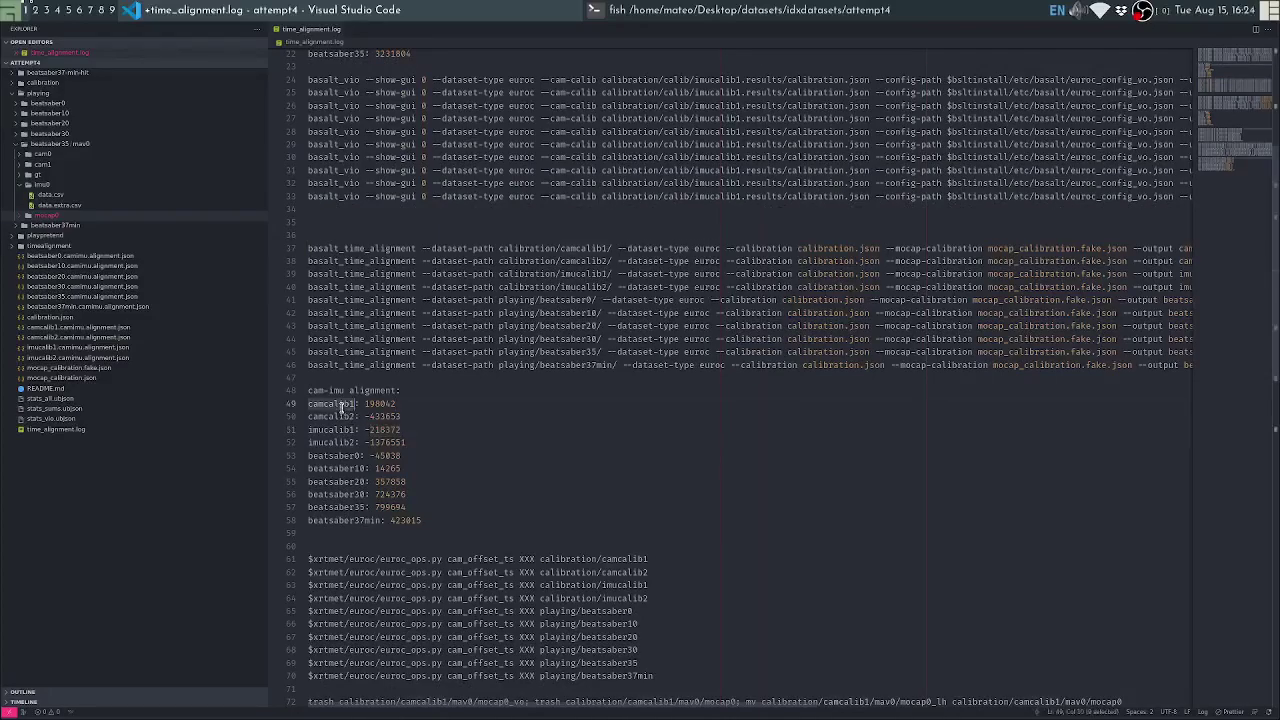
click(335, 405)
click(349, 405)
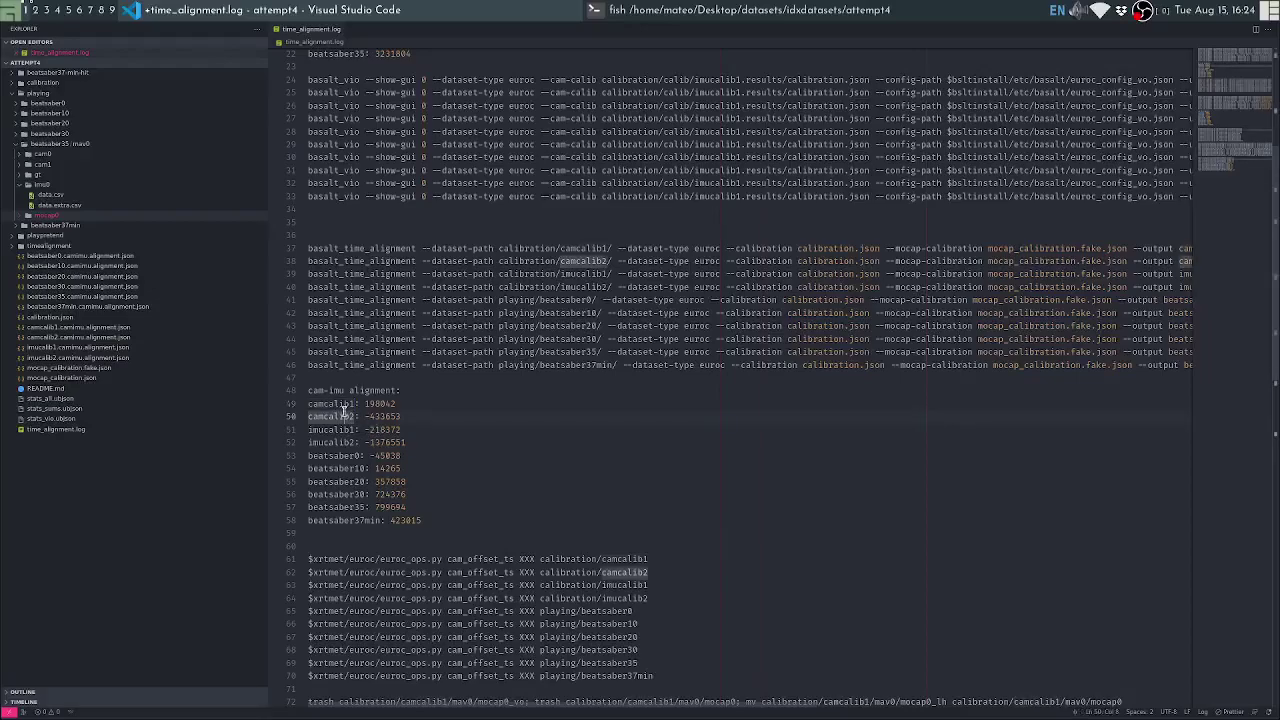
click(392, 416)
click(327, 430)
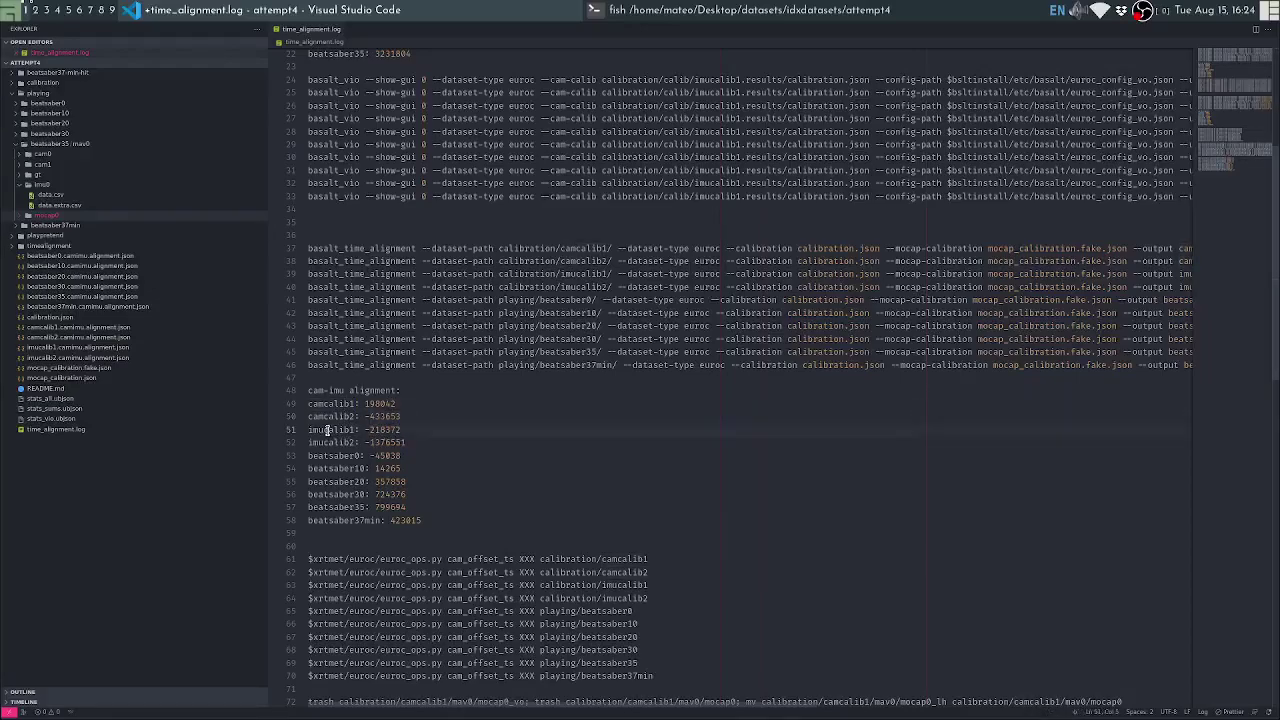
double_click(327, 430)
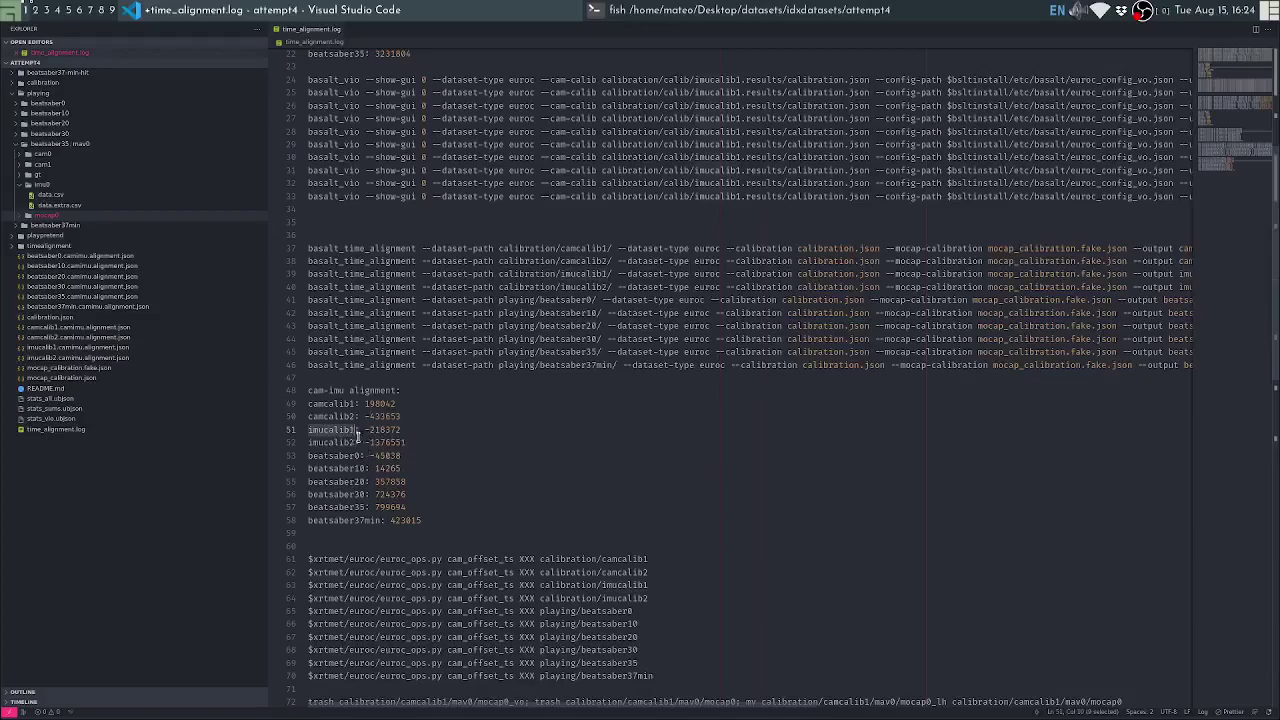
click(341, 443)
drag(375, 446, 387, 448)
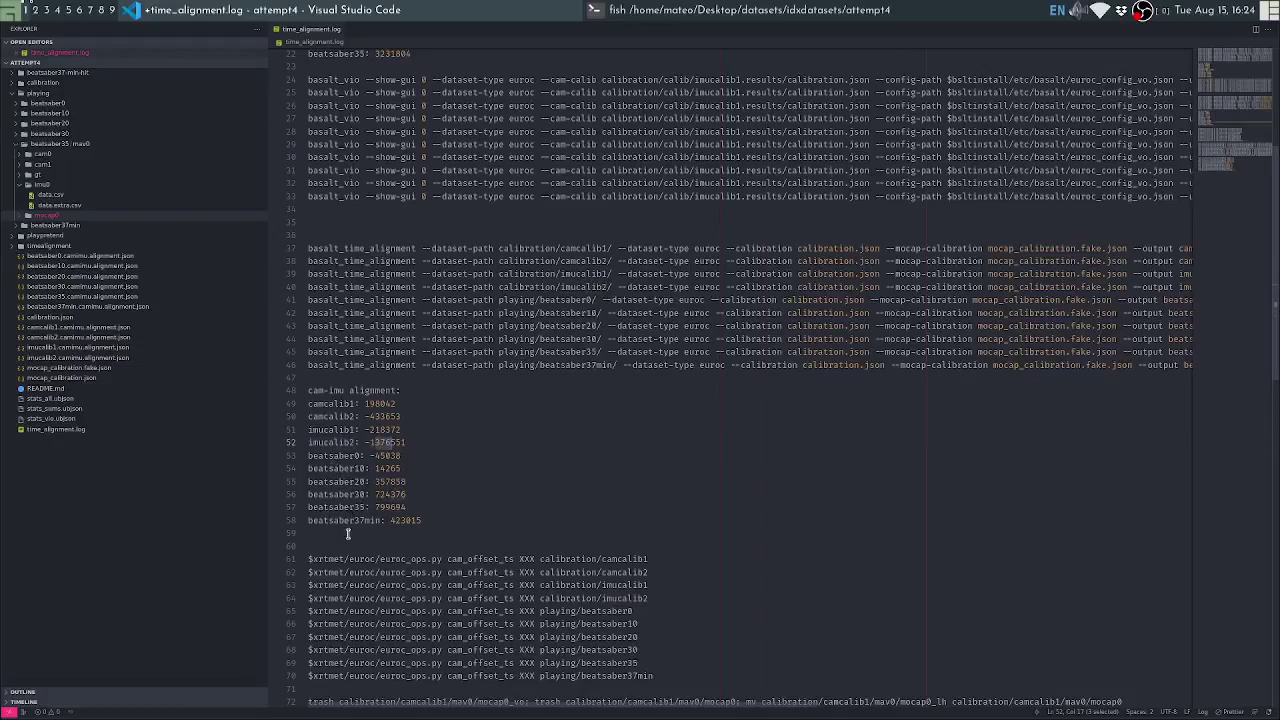
Examine the cam-imu offsets of beatsaber0, beatsaber35 and beatsaber37min, comparing the beatsaber37min value with the other datasets
double_click(380, 456)
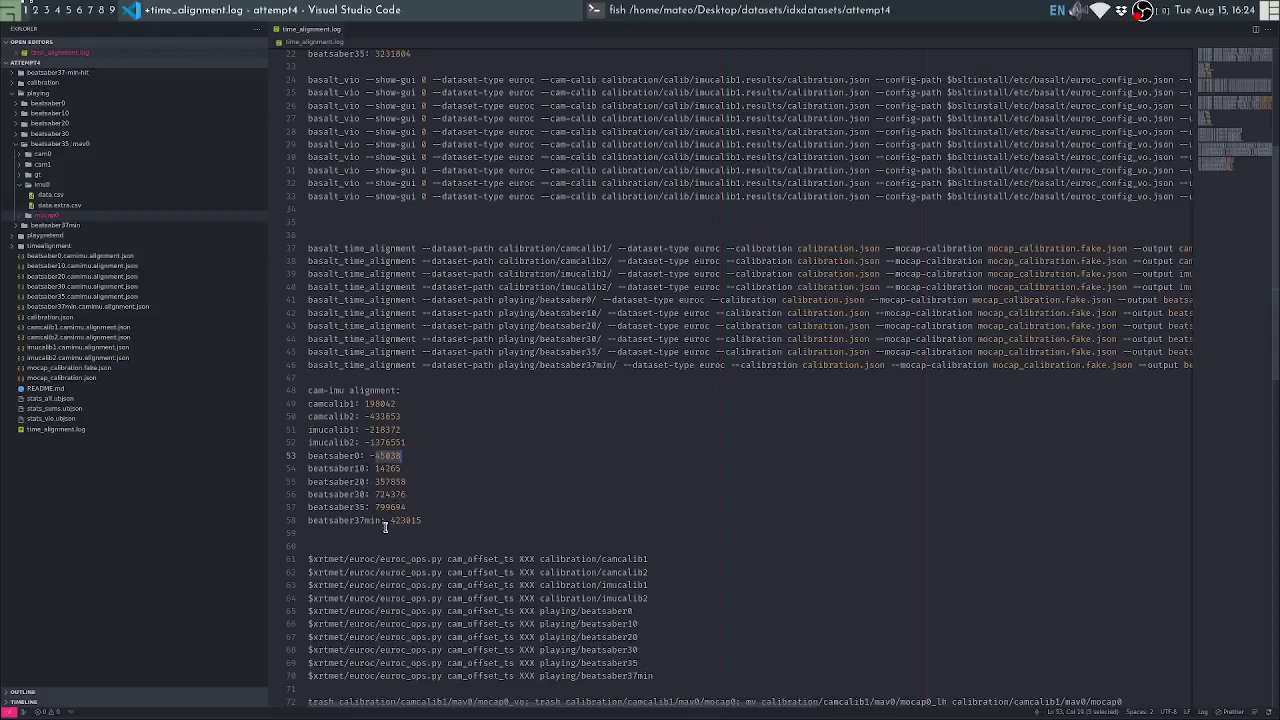
drag(376, 507, 392, 507)
double_click(363, 521)
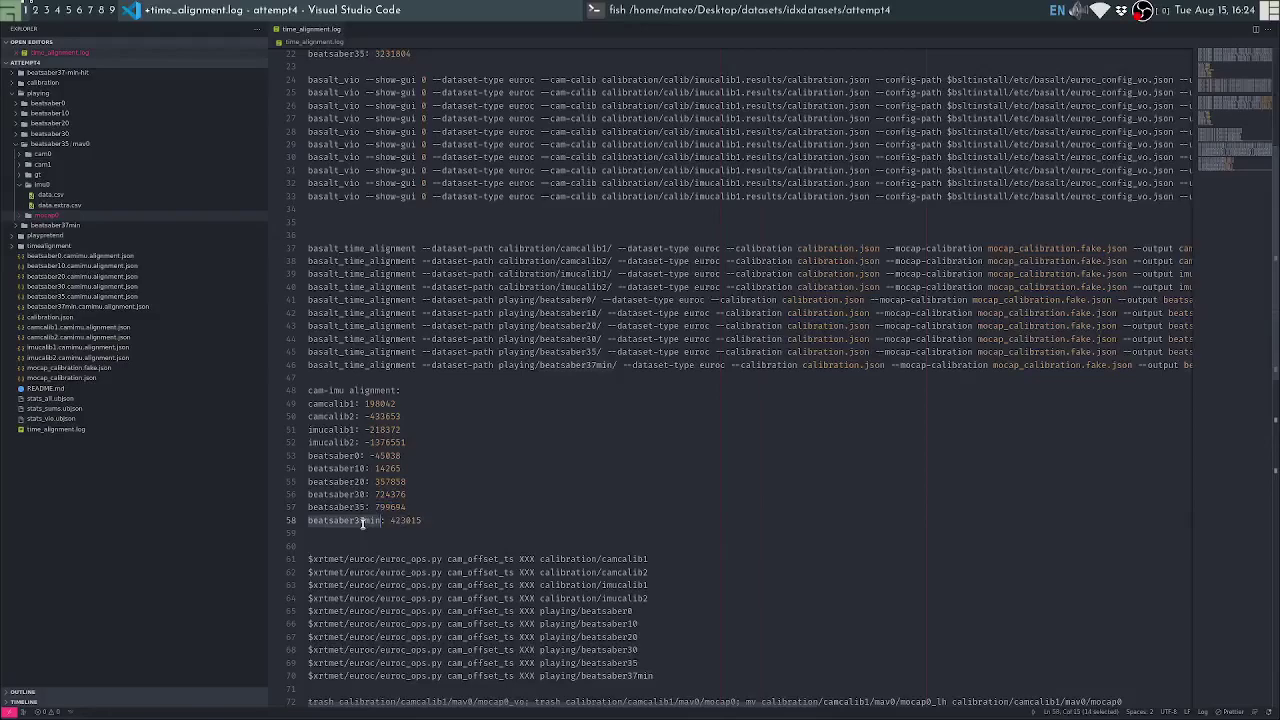
drag(391, 521, 422, 521)
scroll(437, 492, down, 3)
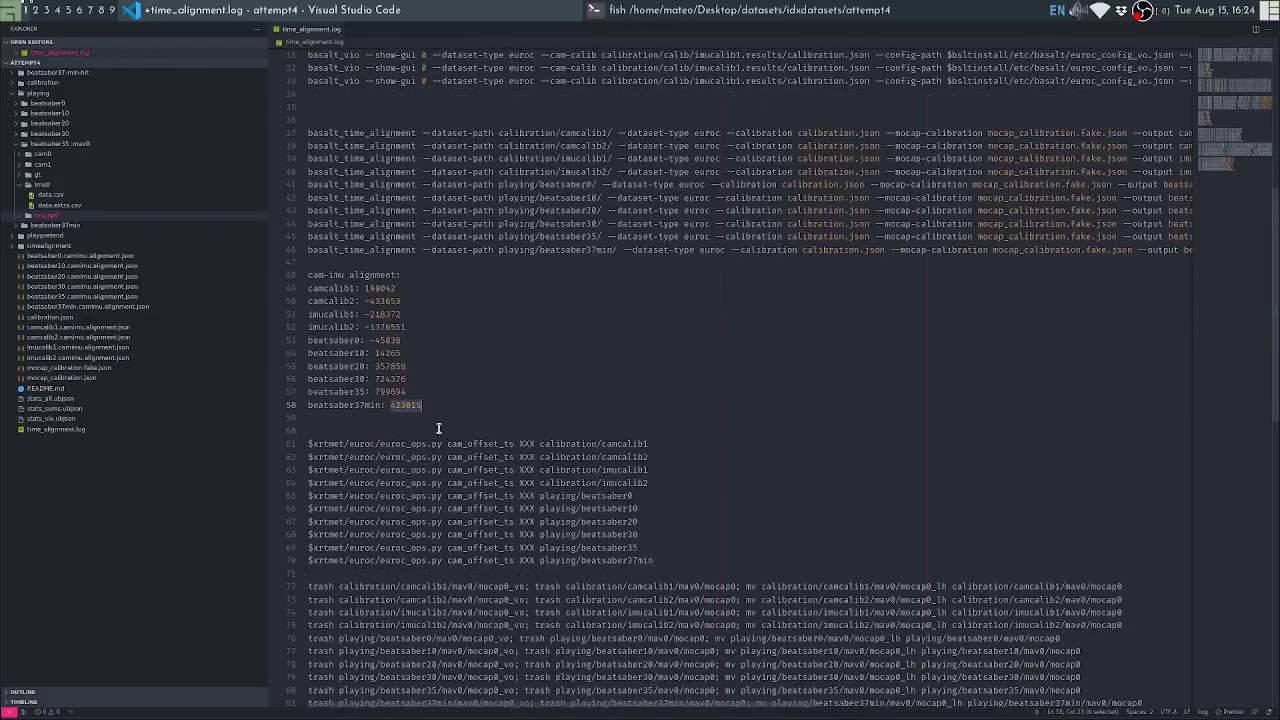
drag(404, 400, 380, 289)
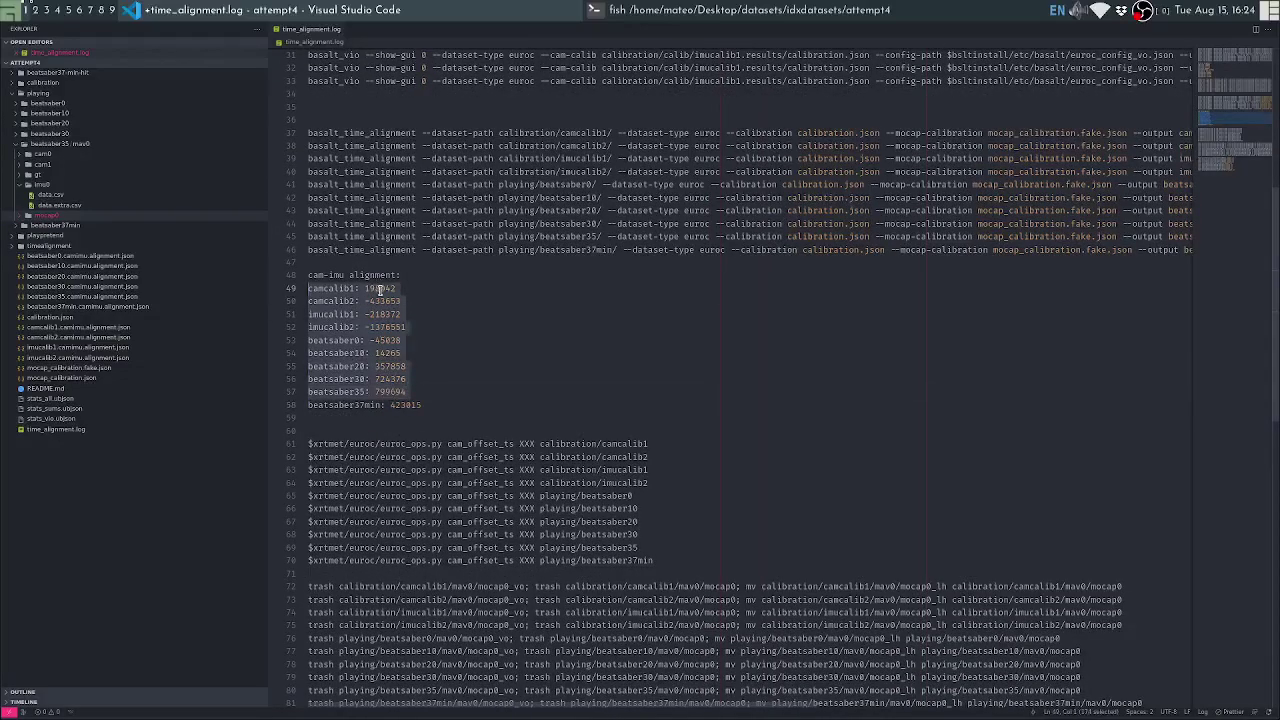
double_click(391, 393)
drag(391, 393, 385, 290)
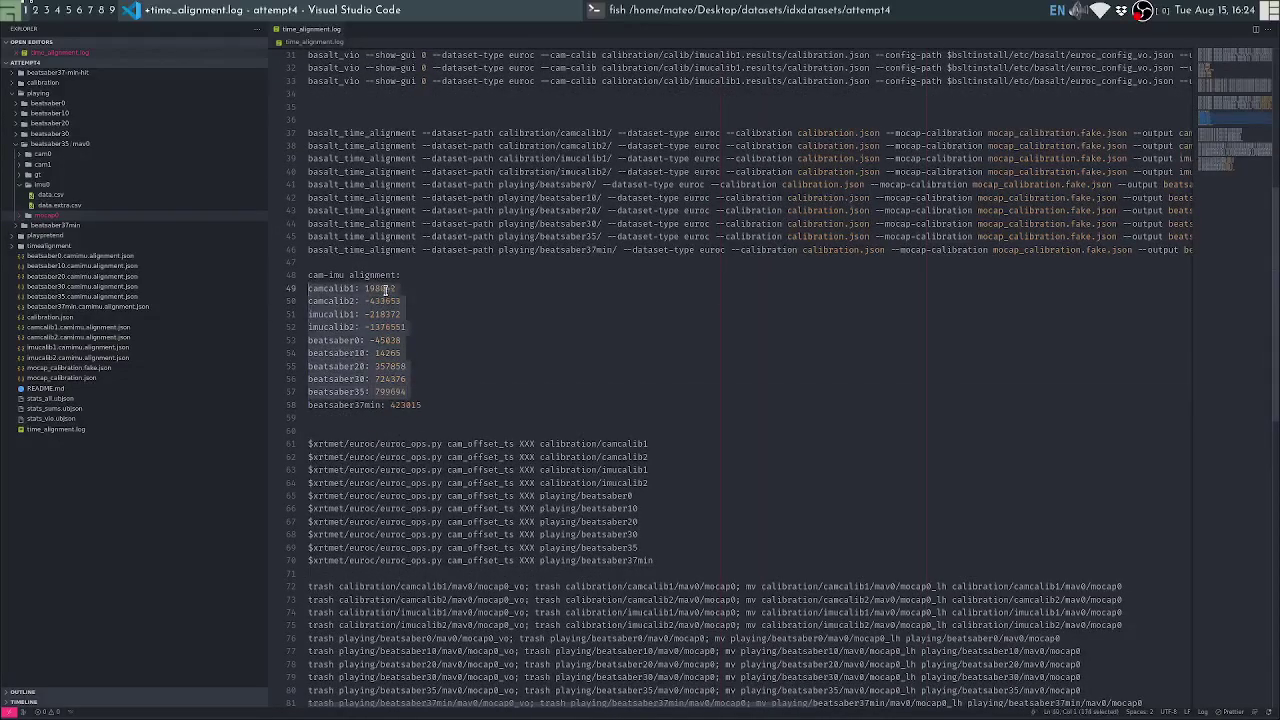
double_click(405, 405)
Select the offset values of all ten datasets in the cam-imu alignment list, from camcalib1 to beatsaber37min
scroll(438, 415, down, 4)
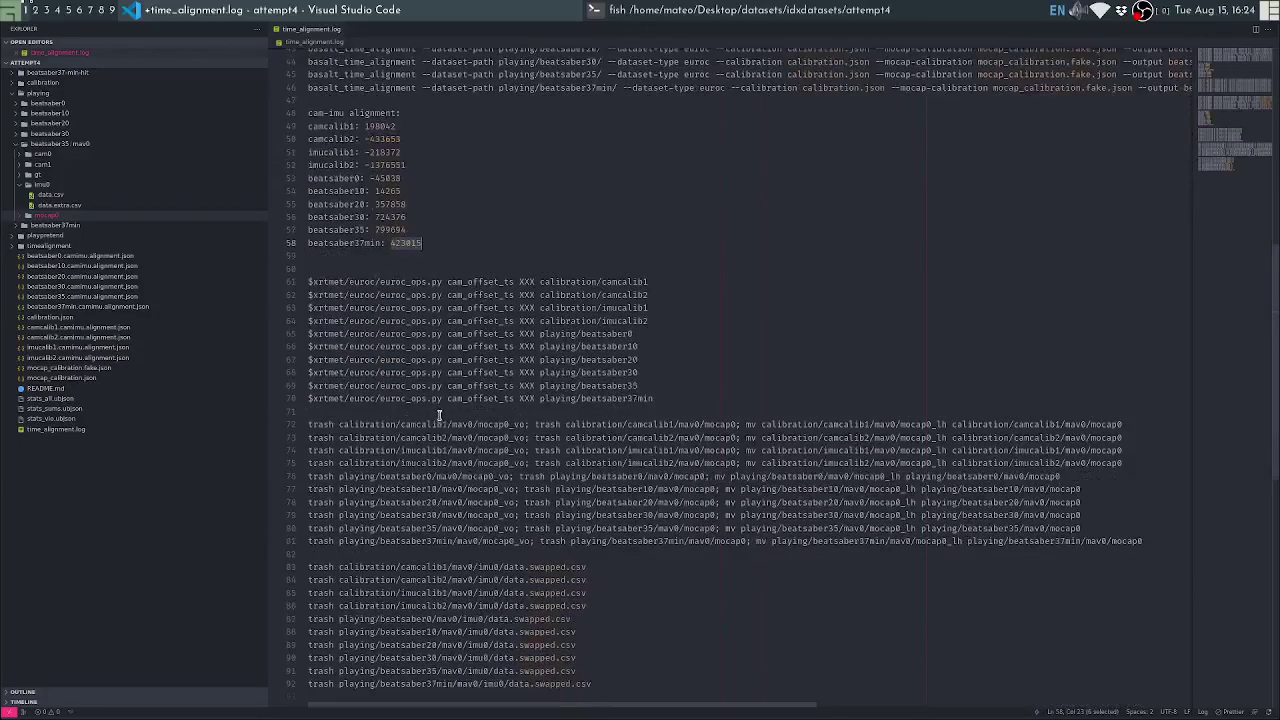
scroll(453, 395, up, 3)
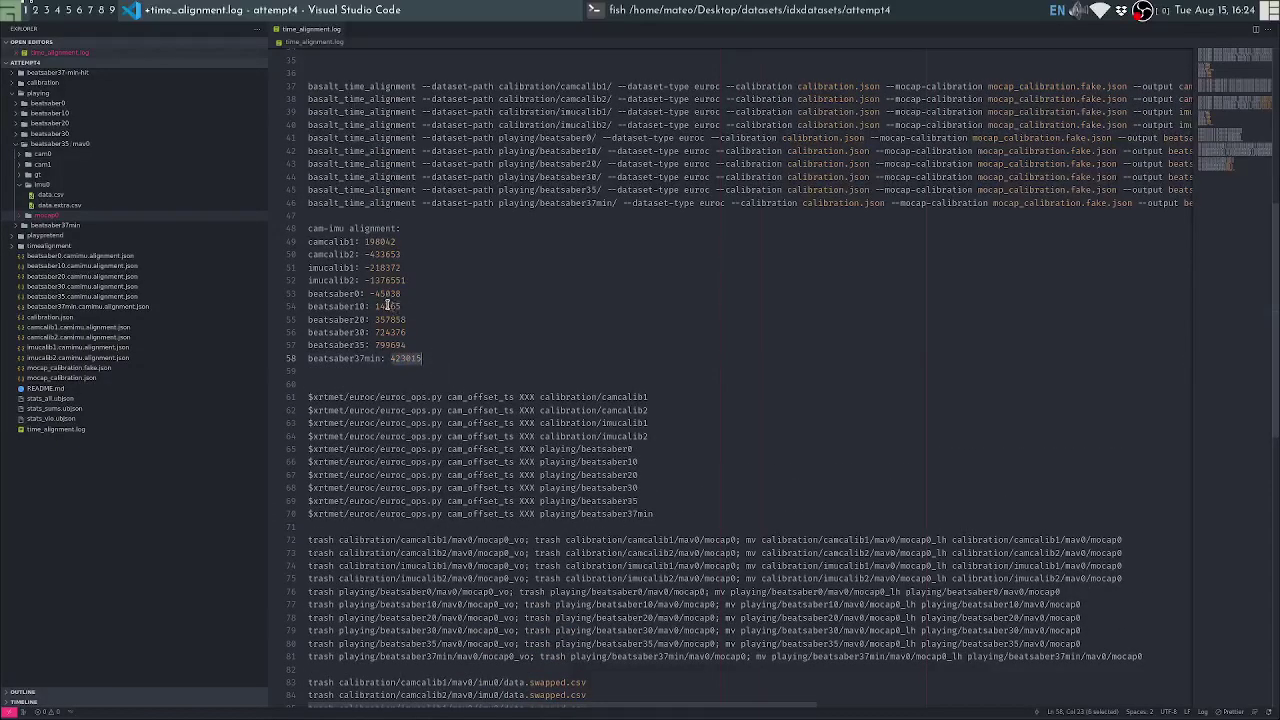
click(487, 363)
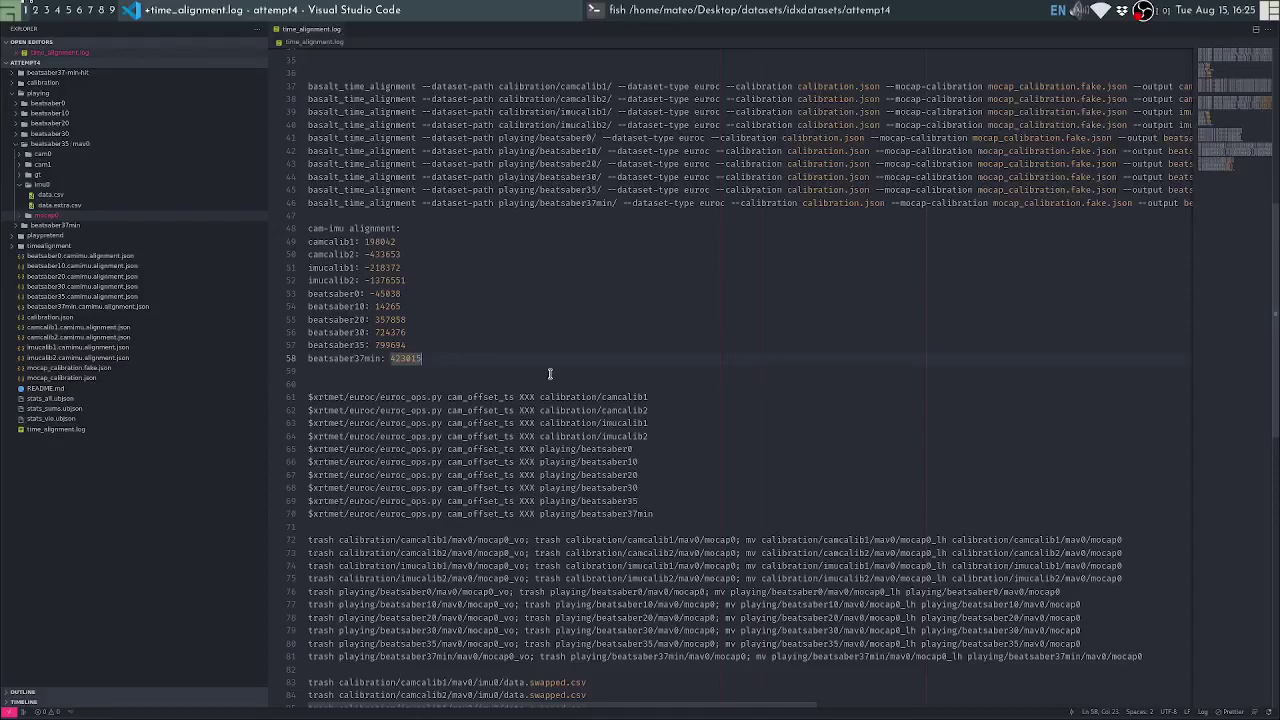
key(alt+shift+Up)
key(alt+shift+Up)
key(alt+shift+Up)
key(Home)
key(ctrl+Right)
key(ctrl+Right)
key(Right)
key(shift+End)
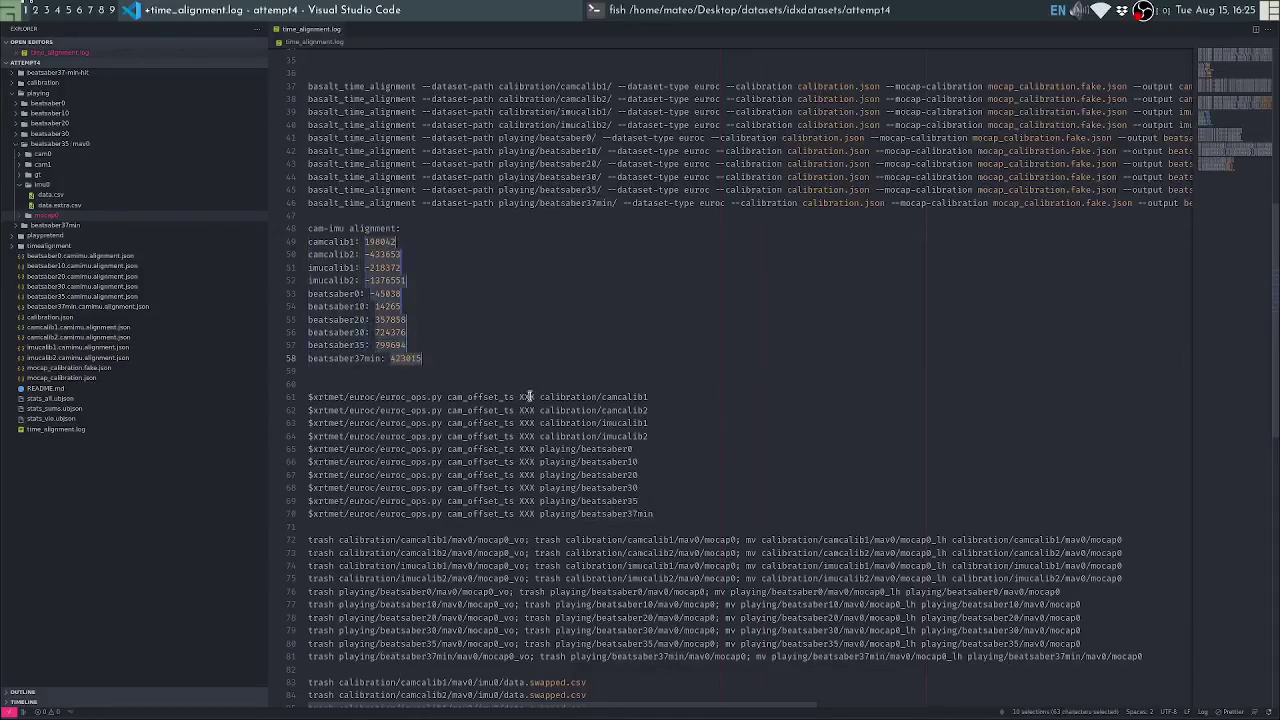
Inspect data.csv and data.extra.csv in the cam0 folder of beatsaber35, highlighting the first host timestamp
click(72, 184)
click(66, 154)
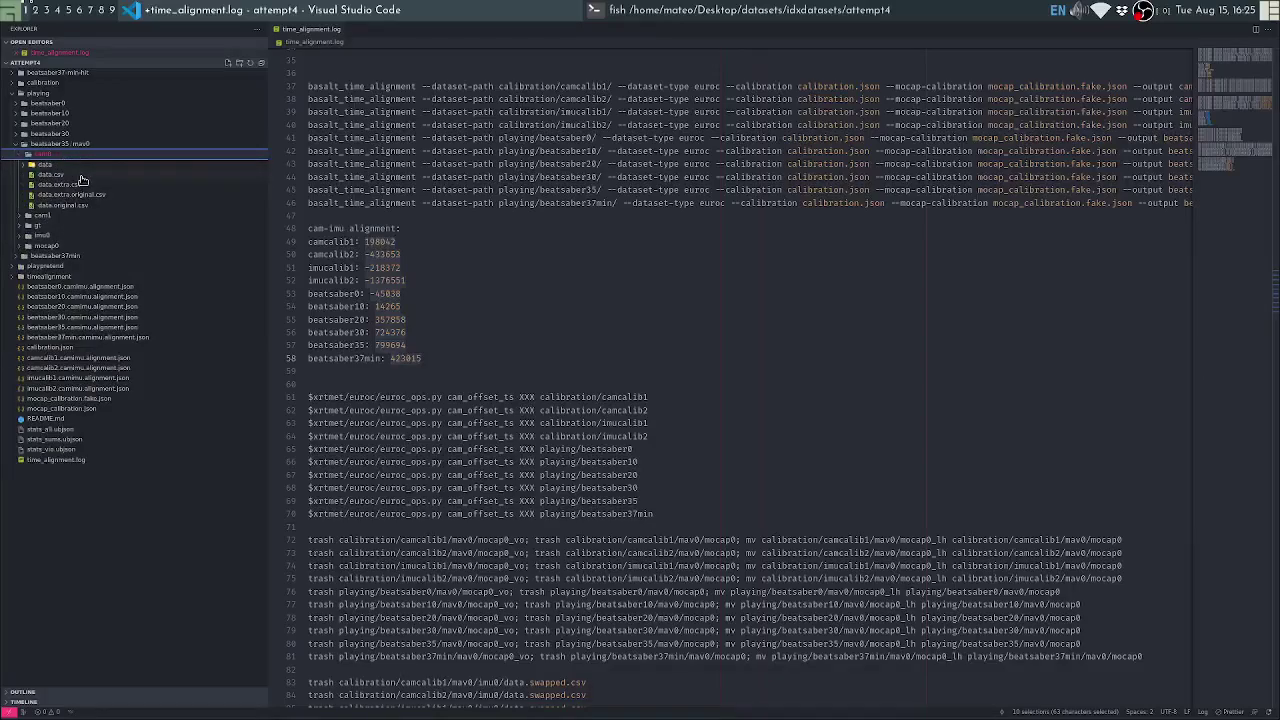
click(80, 176)
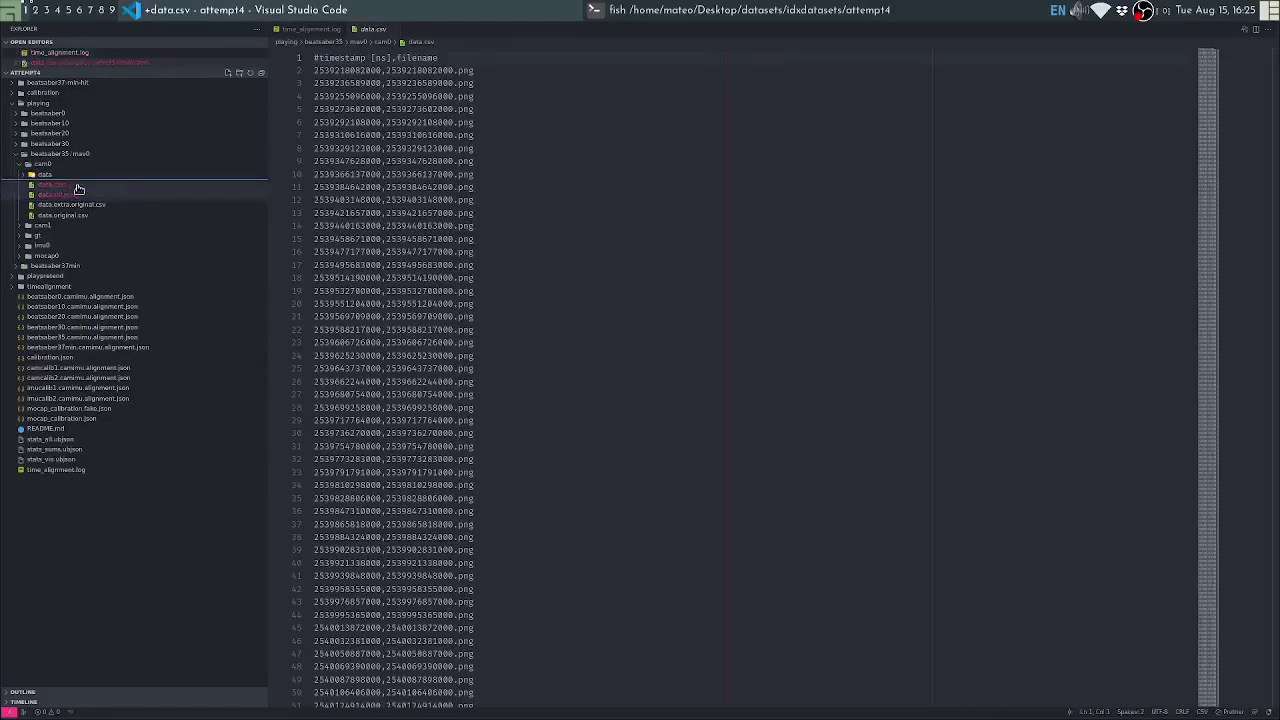
click(84, 195)
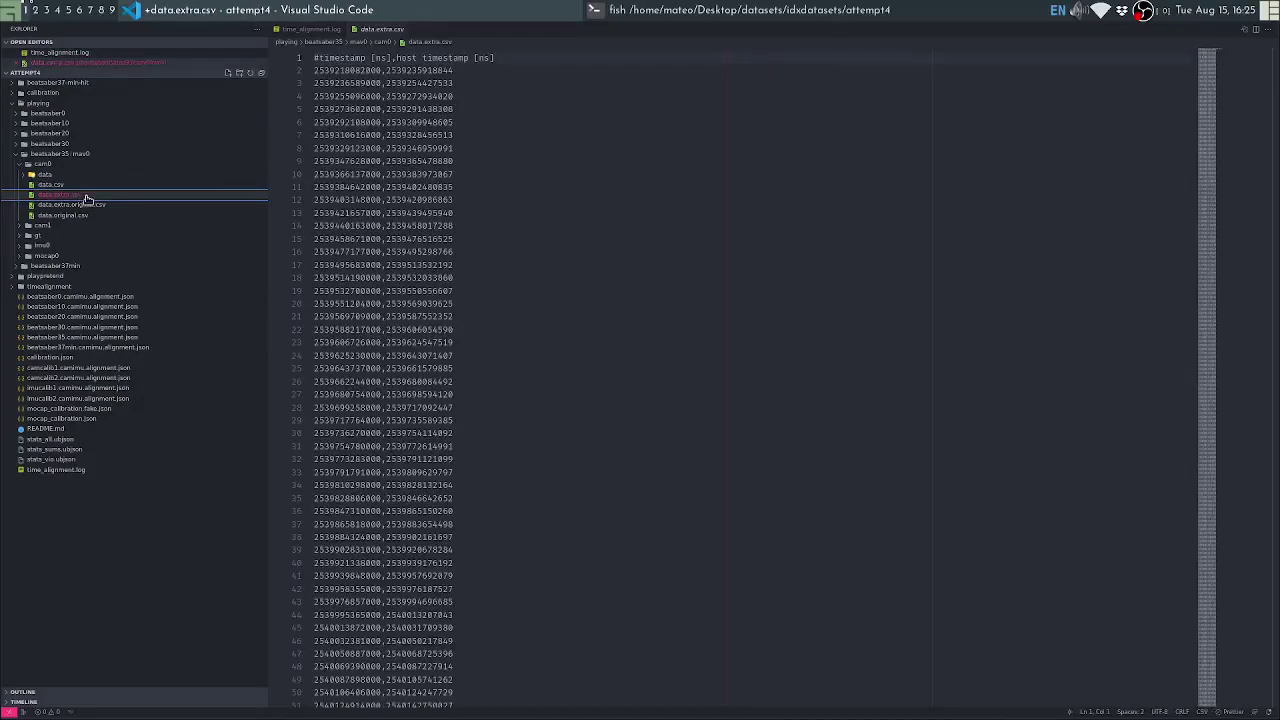
double_click(399, 70)
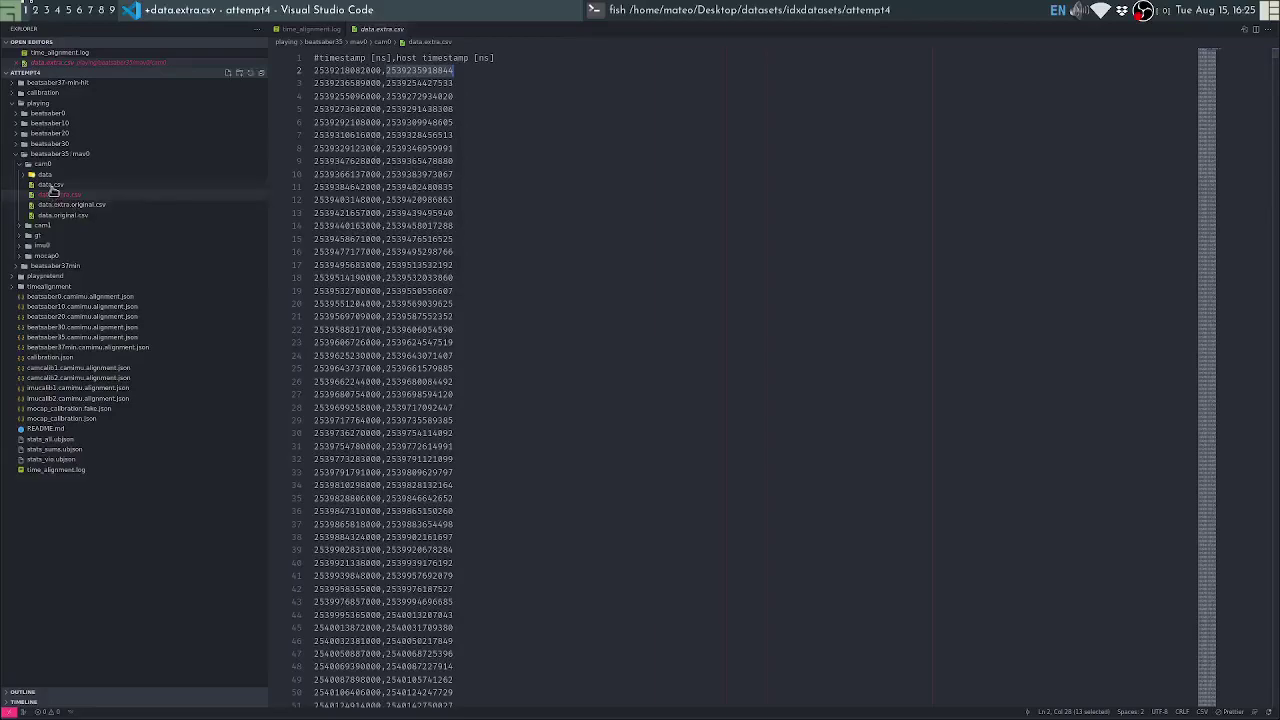
Inspect data.csv, data.extra.original.csv and data.original.csv in the cam0 folder of beatsaber35
click(50, 186)
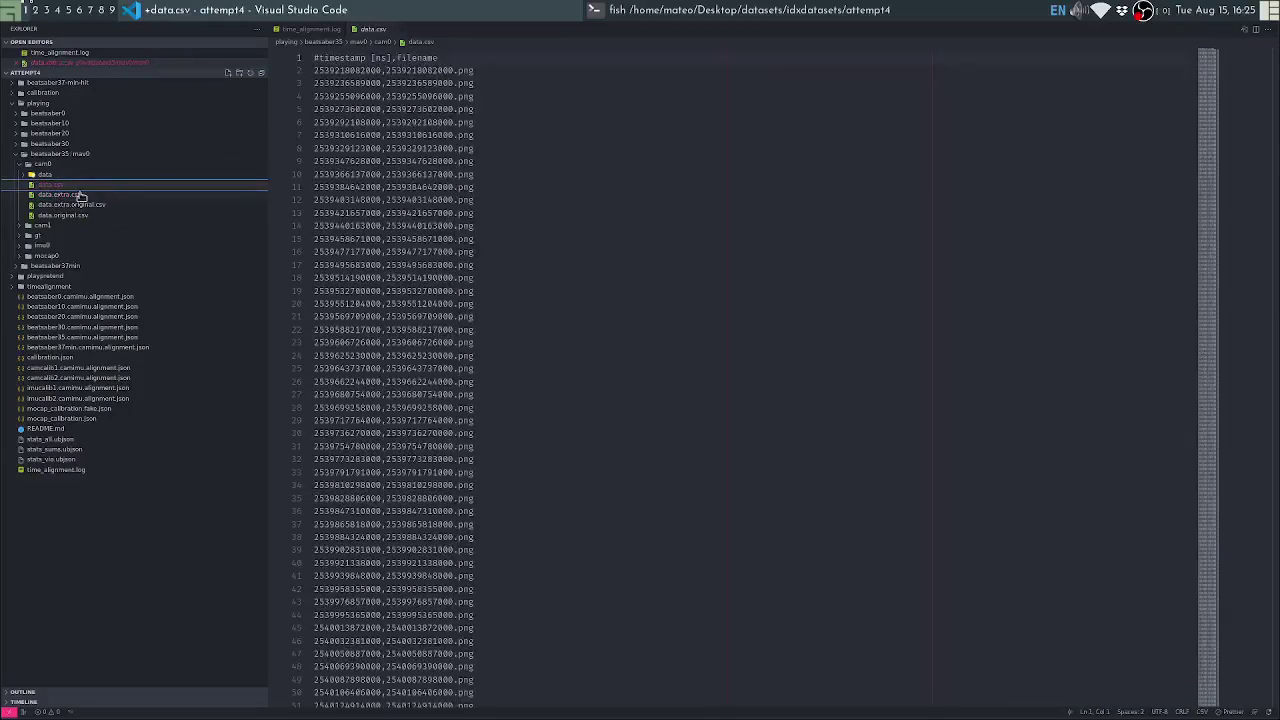
click(66, 205)
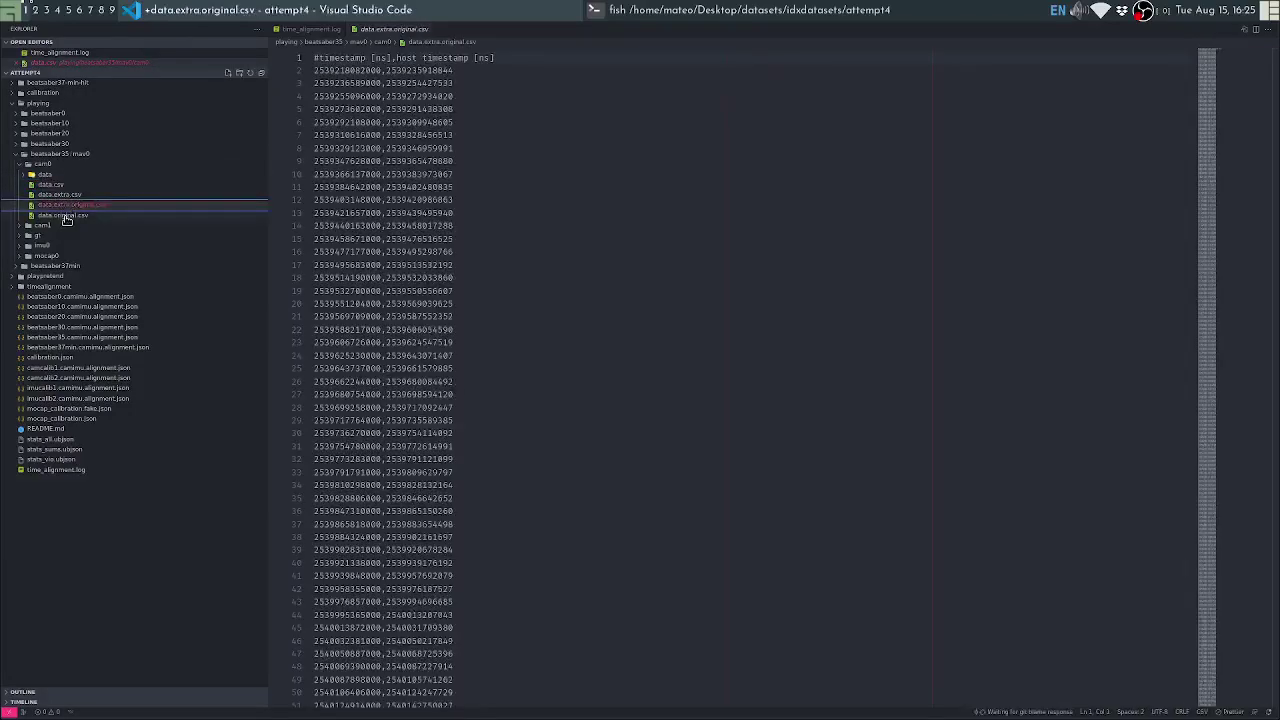
click(66, 216)
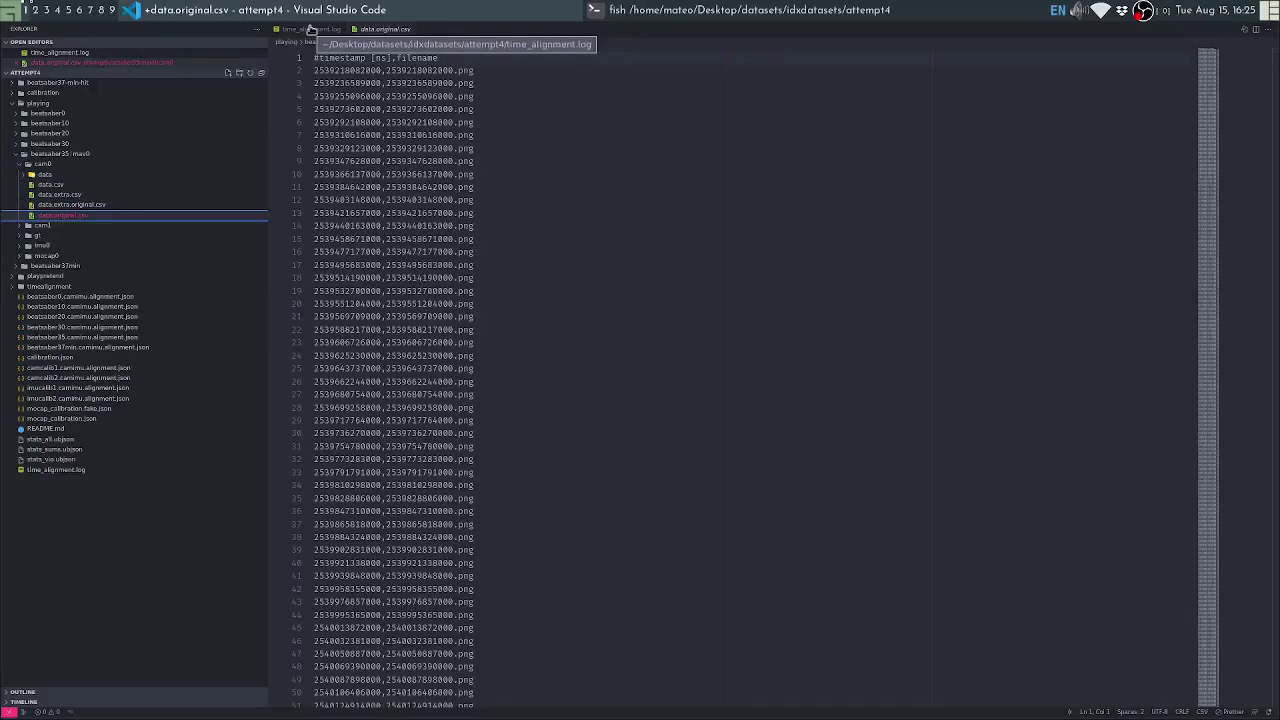
Copy the offset values of all ten datasets from the cam-imu alignment list in time_alignment.log
click(310, 30)
key(Home)
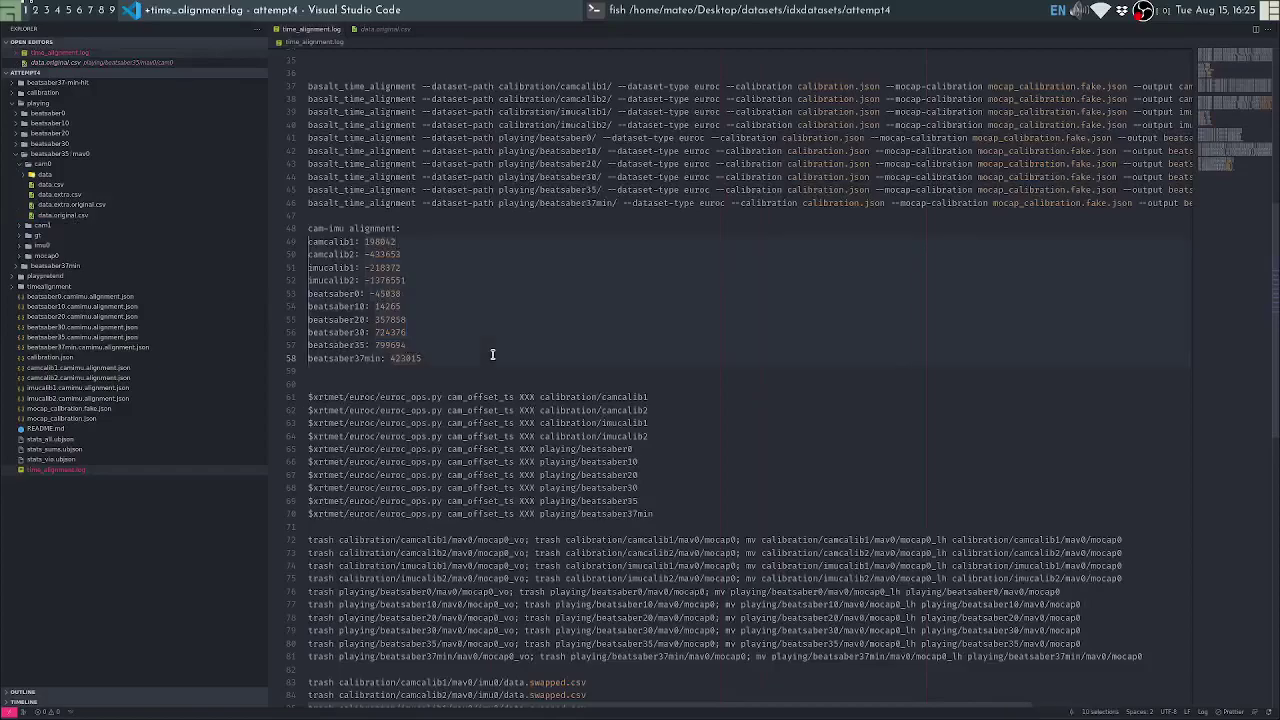
key(ctrl+Right)
key(Right)
key(Right)
key(shift+End)
key(ctrl+c)
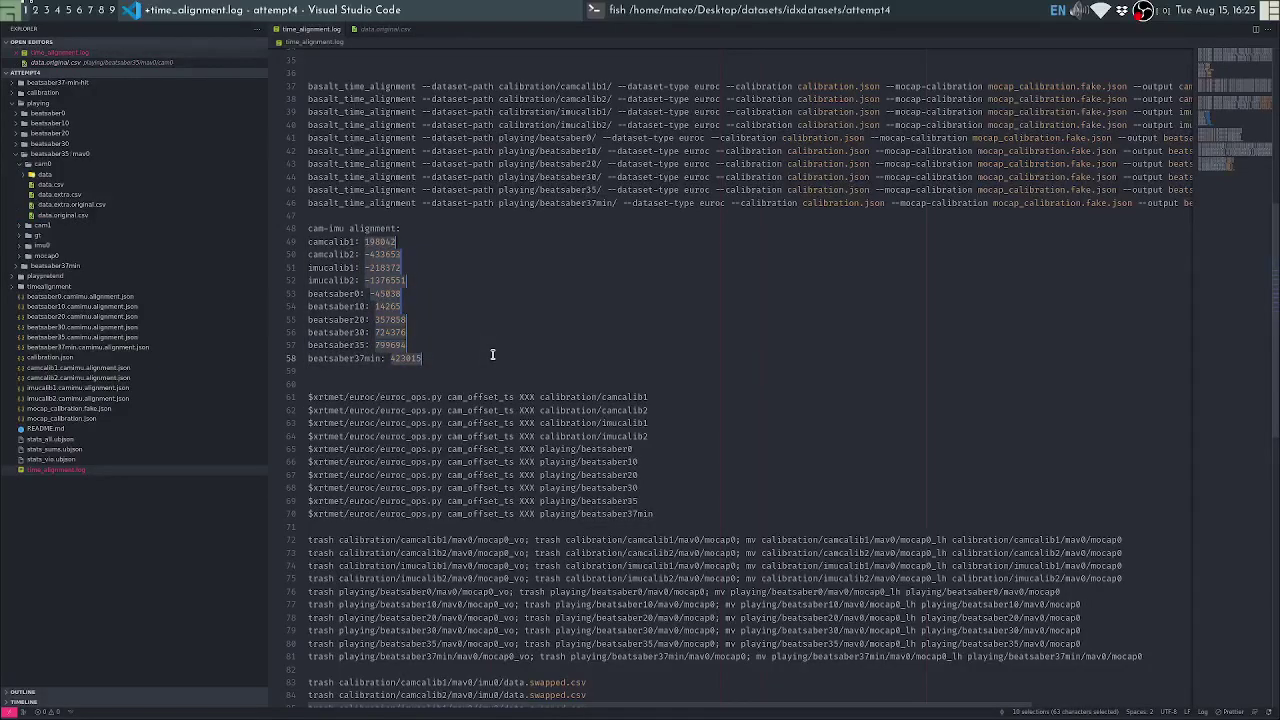
Replace the XXX placeholders in the ten cam_offset_ts commands with the matching copied cam-imu offsets, from camcalib1 to beatsaber37min
click(68, 187)
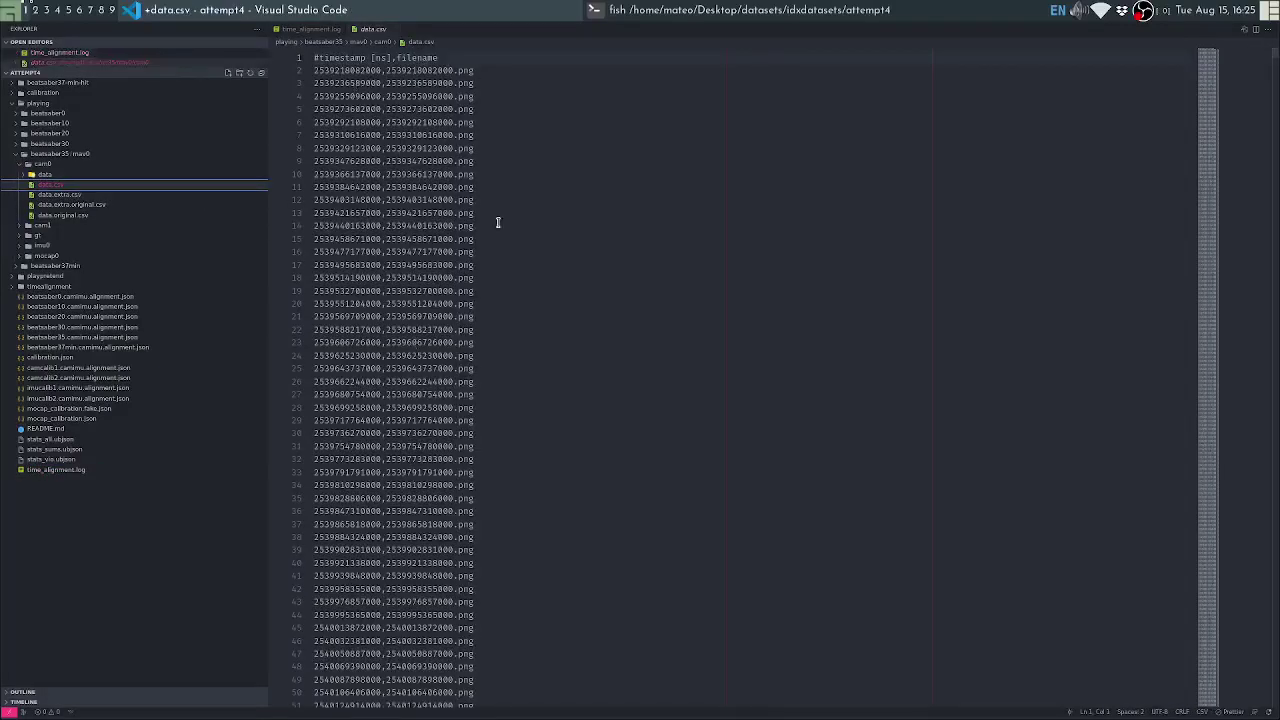
click(308, 30)
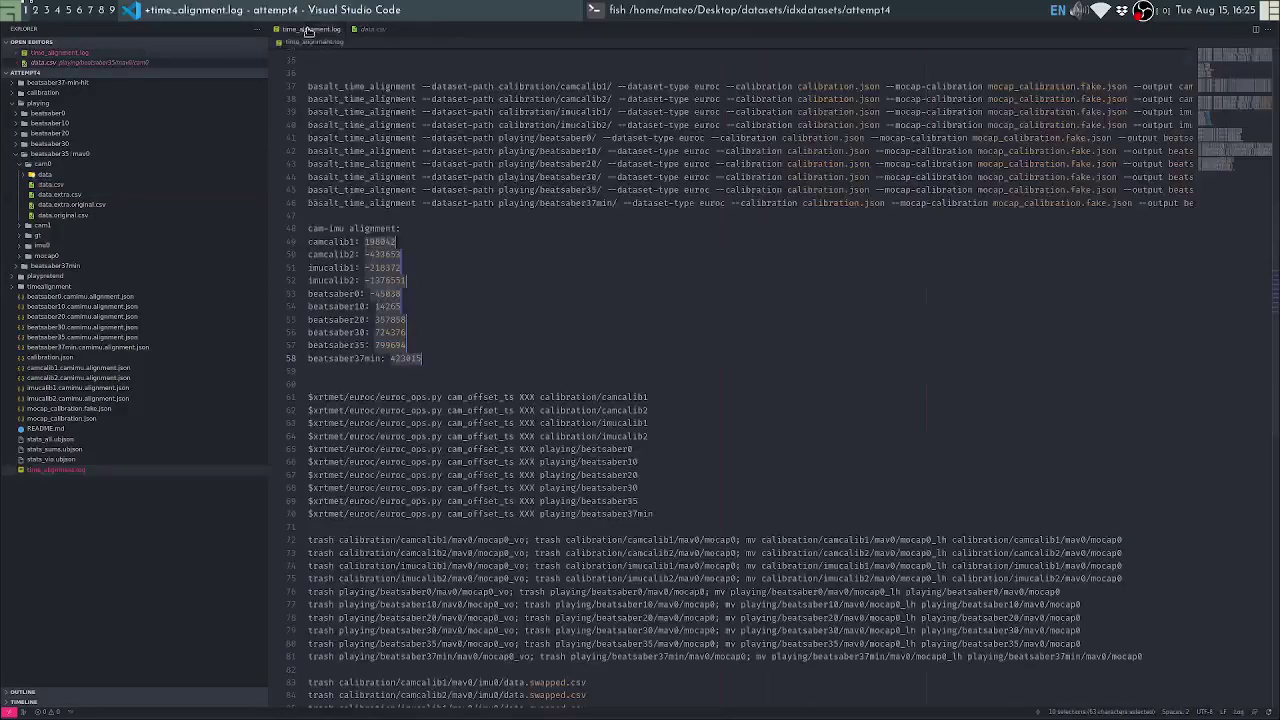
key(Down)
key(Down)
key(Down)
key(Down)
key(Down)
key(Down)
key(Down)
key(Down)
key(Down)
key(Down)
key(Down)
key(Down)
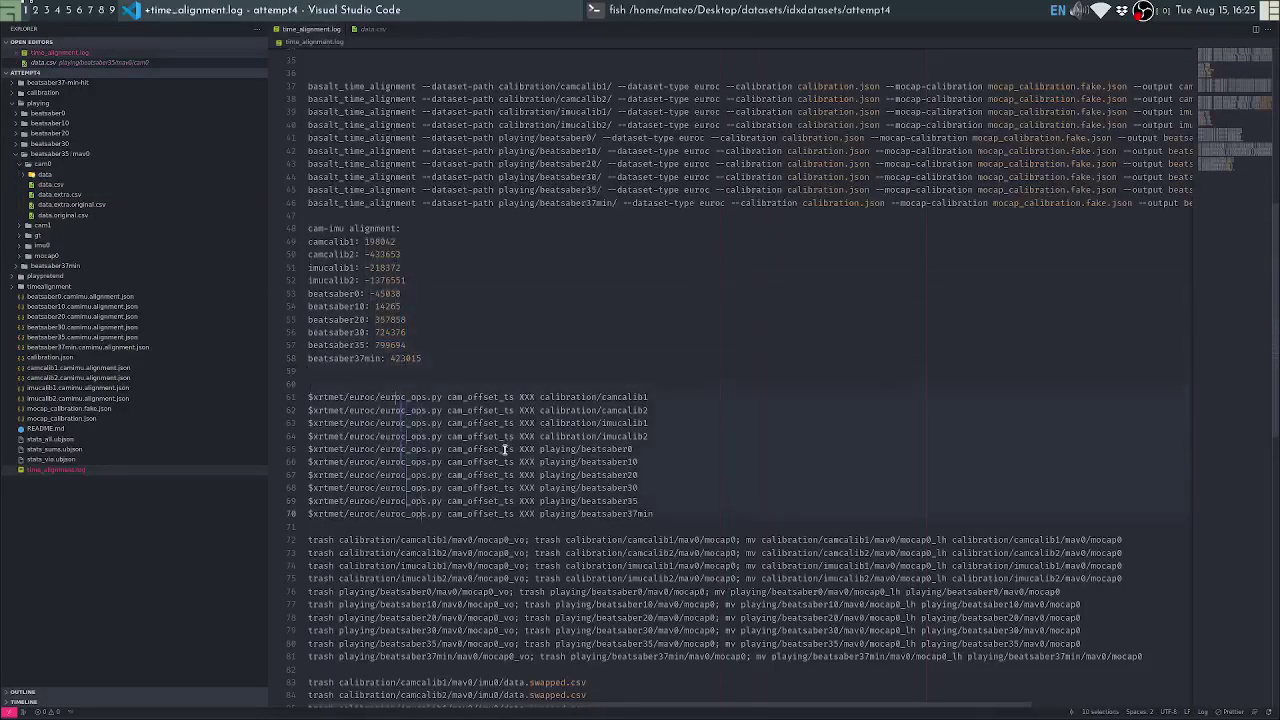
key(ctrl+d)
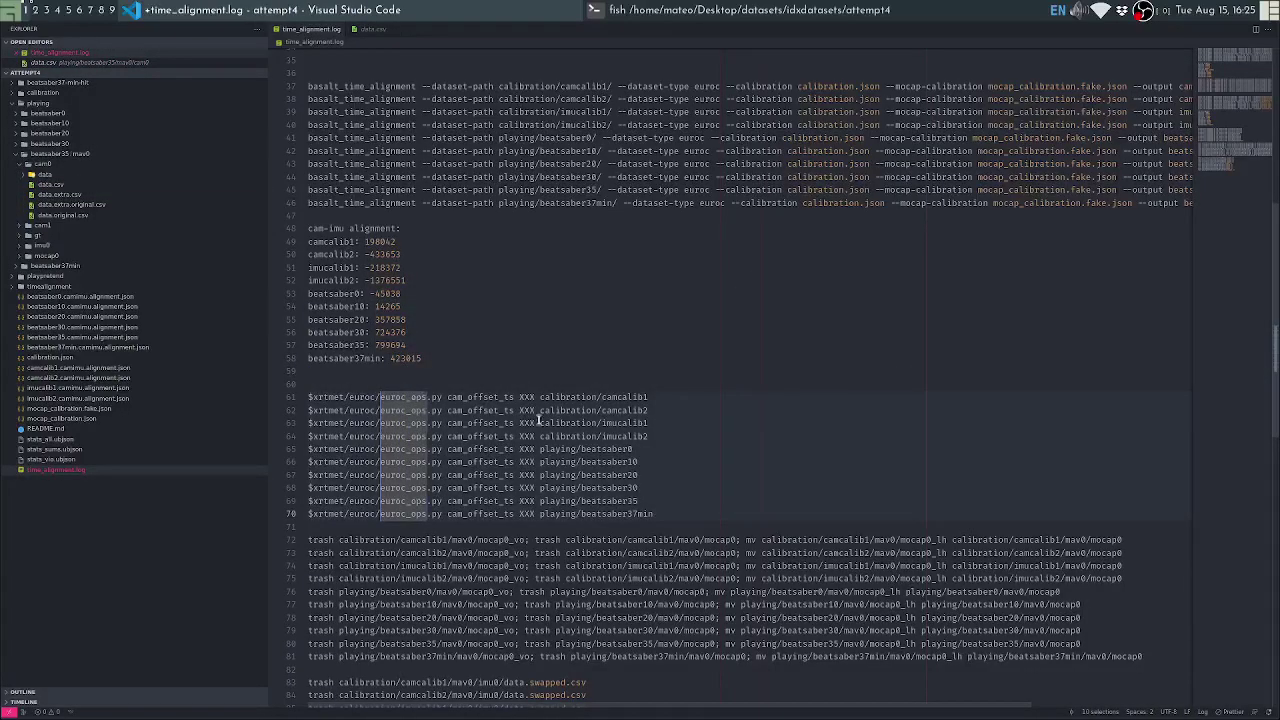
key(ctrl+Right)
key(ctrl+shift+Right)
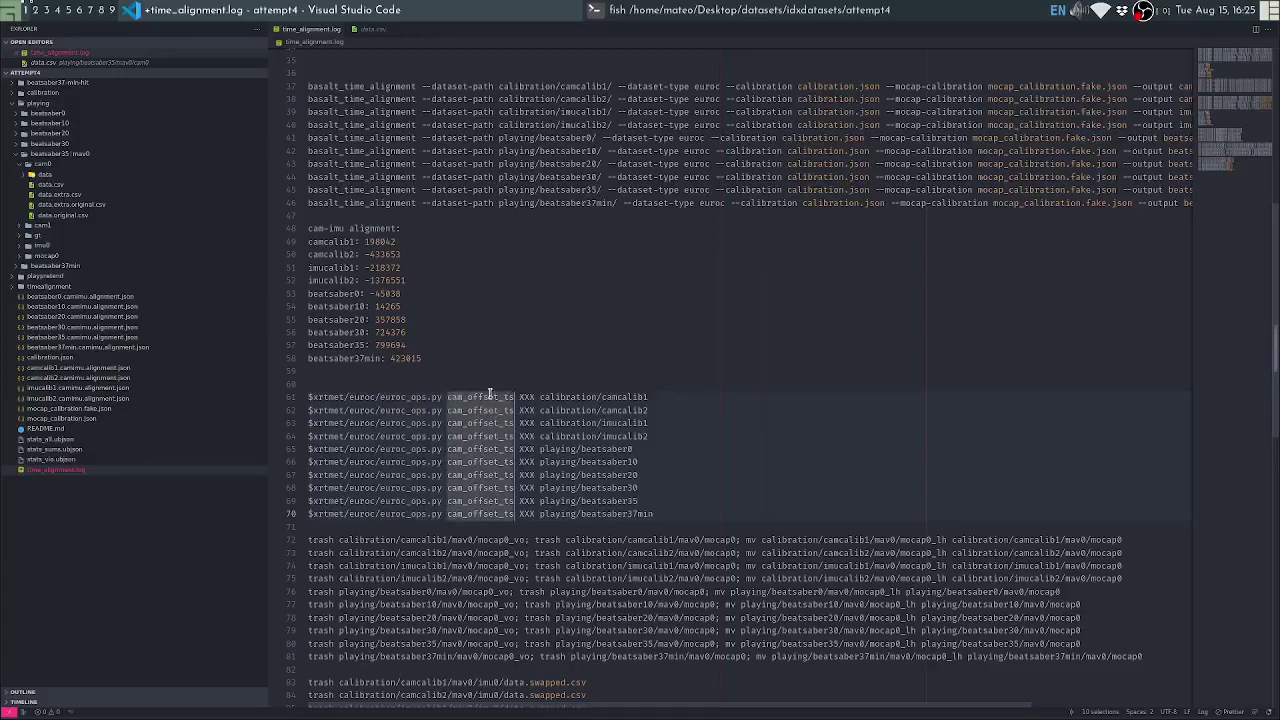
key(ctrl+Right)
key(ctrl+shift+Left)
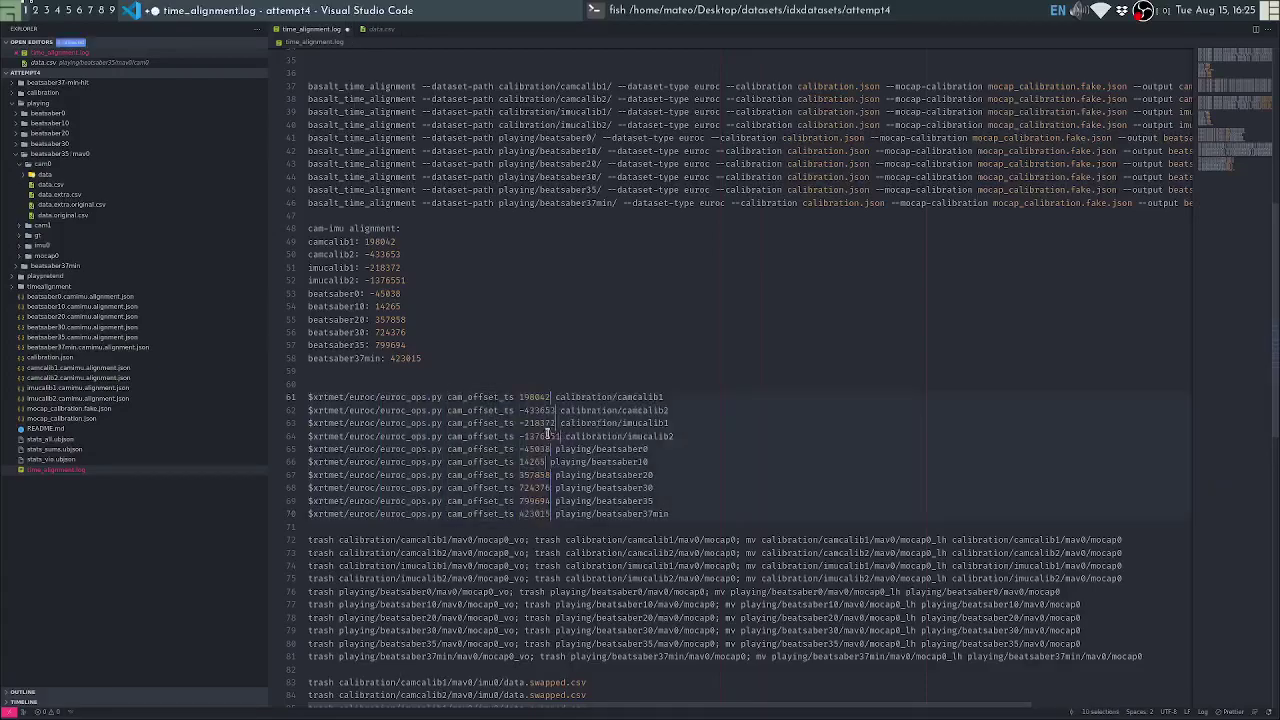
key(ctrl+v)
Copy the ten completed euroc_ops.py cam_offset_ts commands and run them in the attempt4 terminal
key(End)
key(shift+Home)
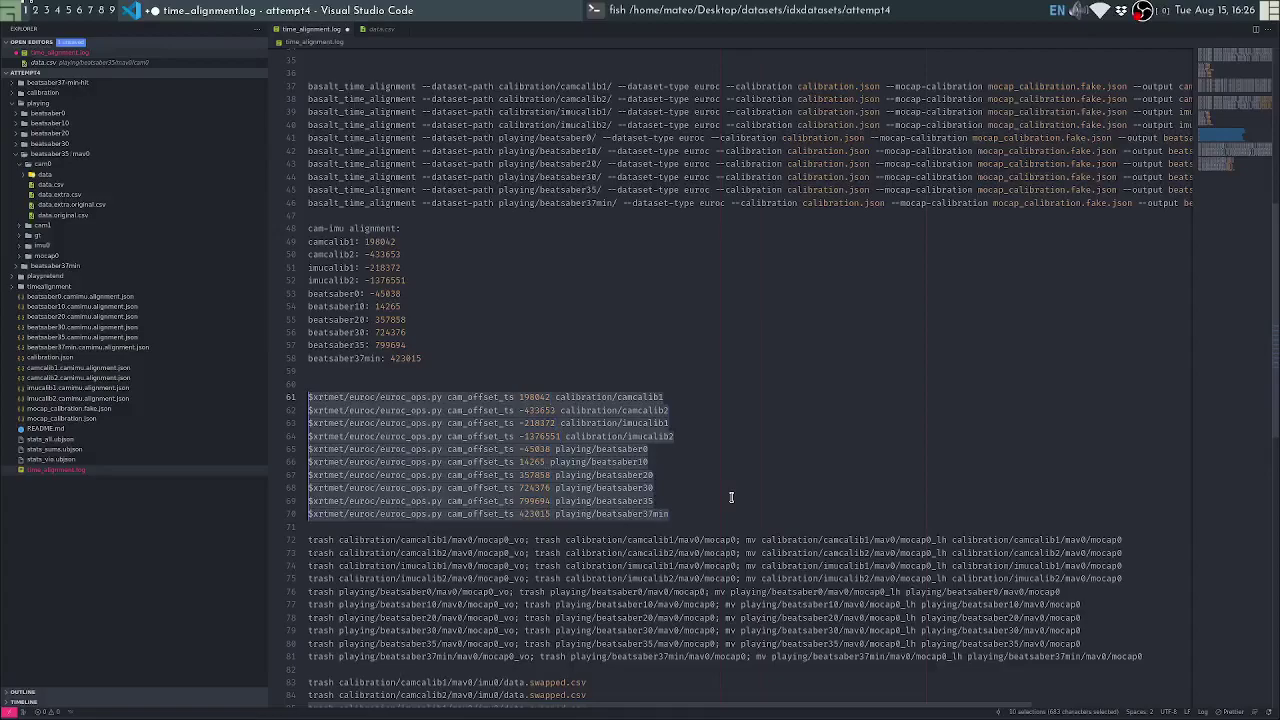
key(ctrl+c)
key(alt+Tab)
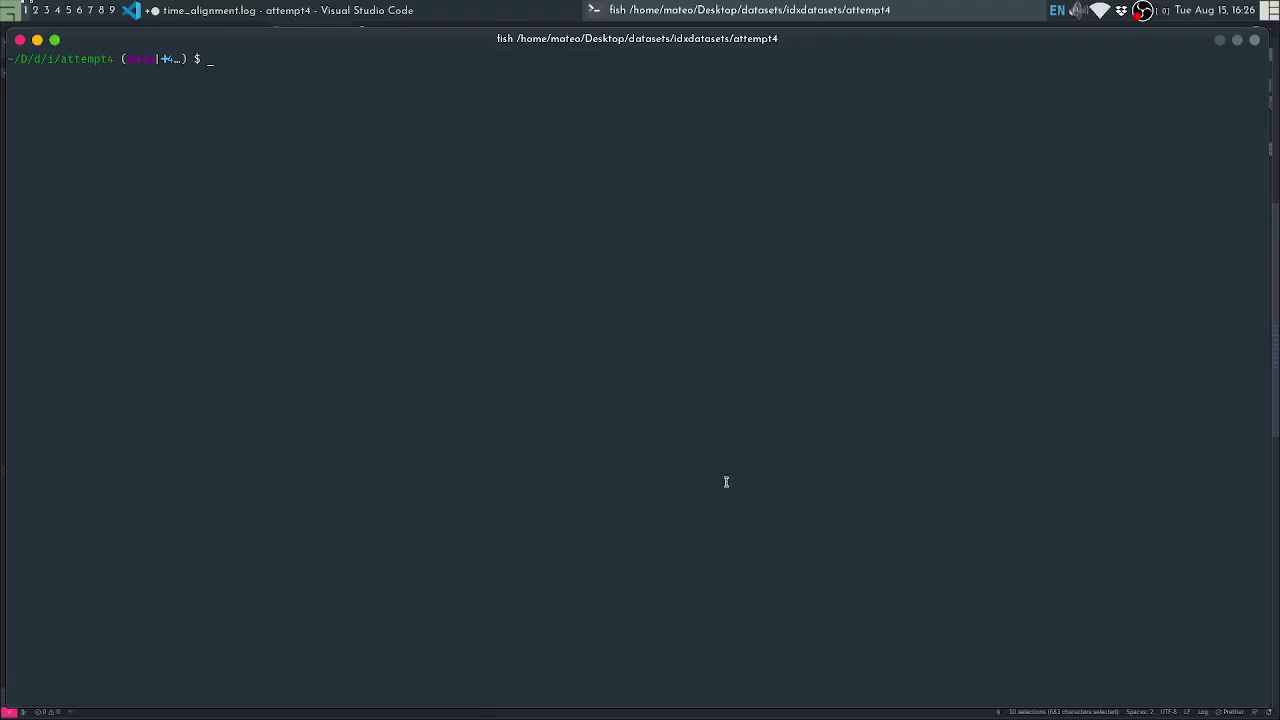
key(ctrl+shift+v)
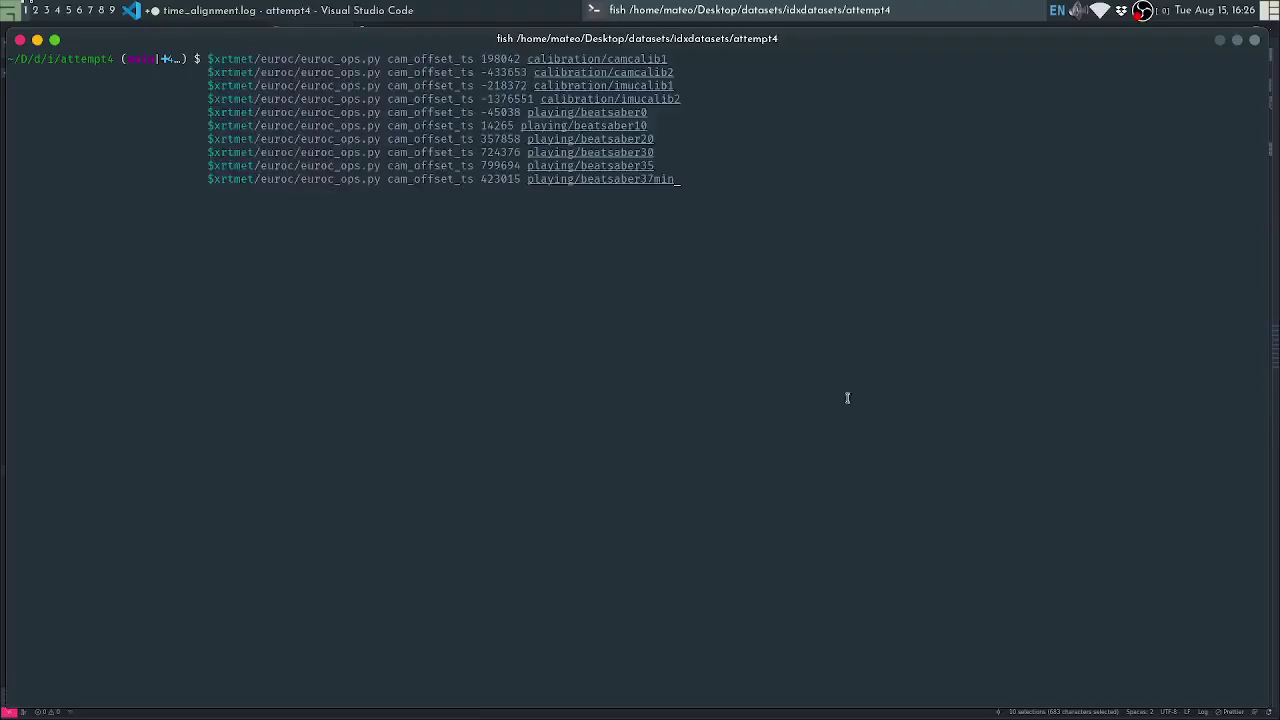
key(alt+Tab)
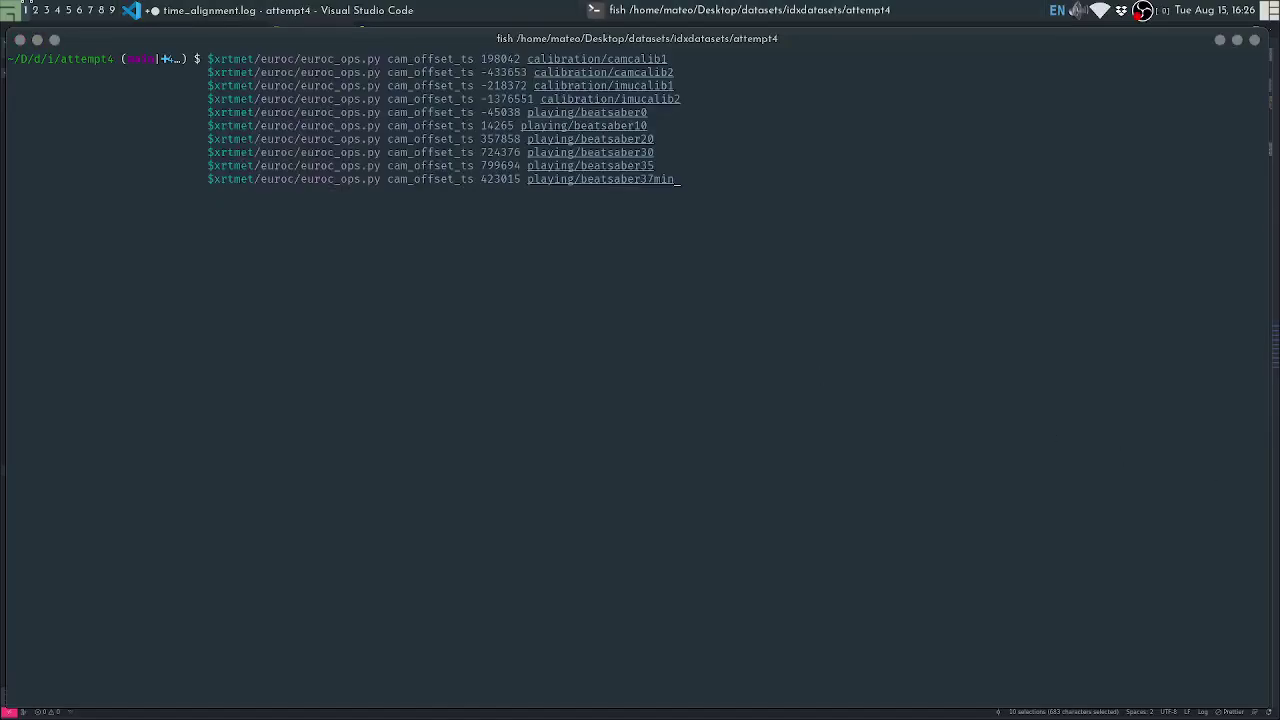
key(Return)
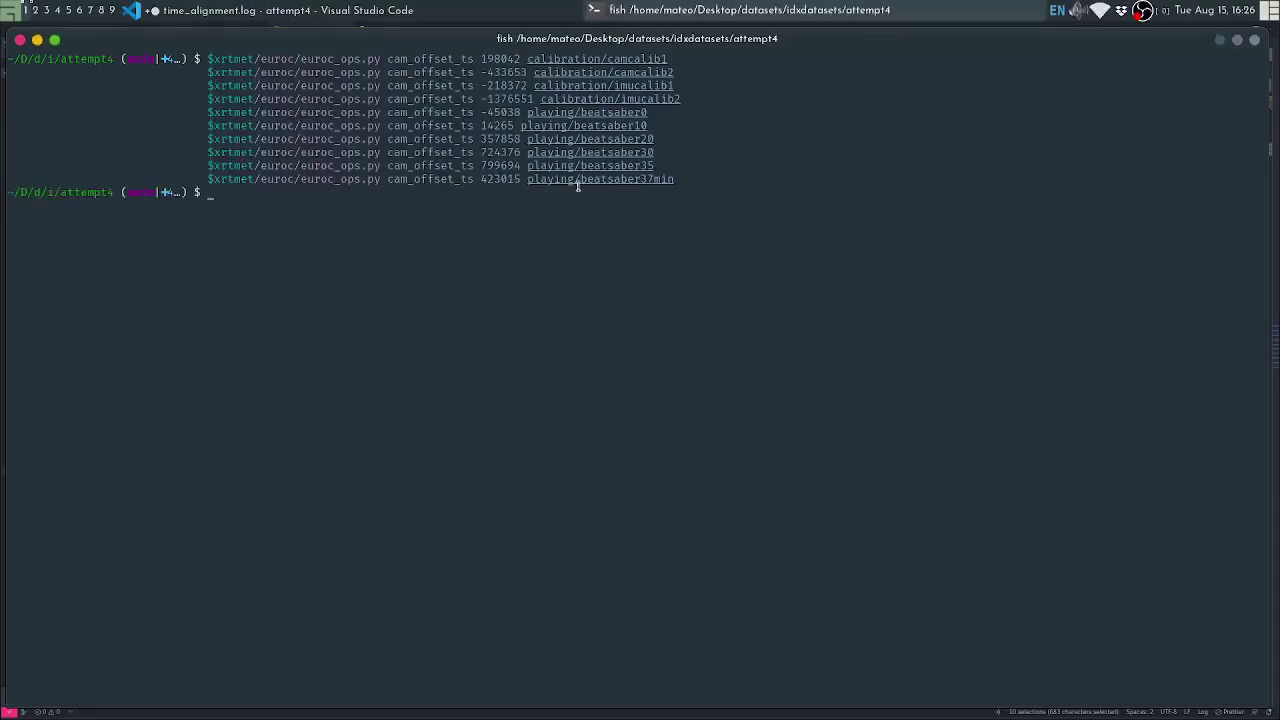
Compare the first timestamp with its image filename in the data.csv of beatsaber35, highlighting the first timestamp
key(alt+Tab)
click(379, 30)
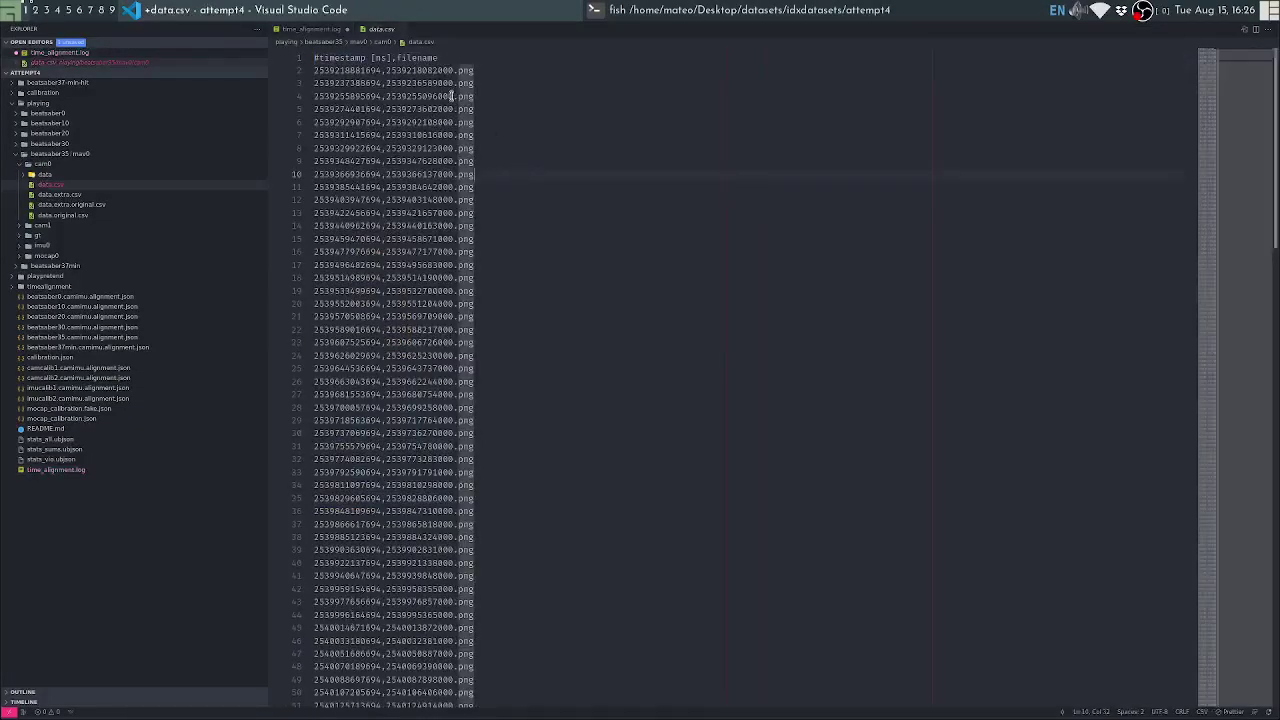
double_click(350, 70)
double_click(411, 70)
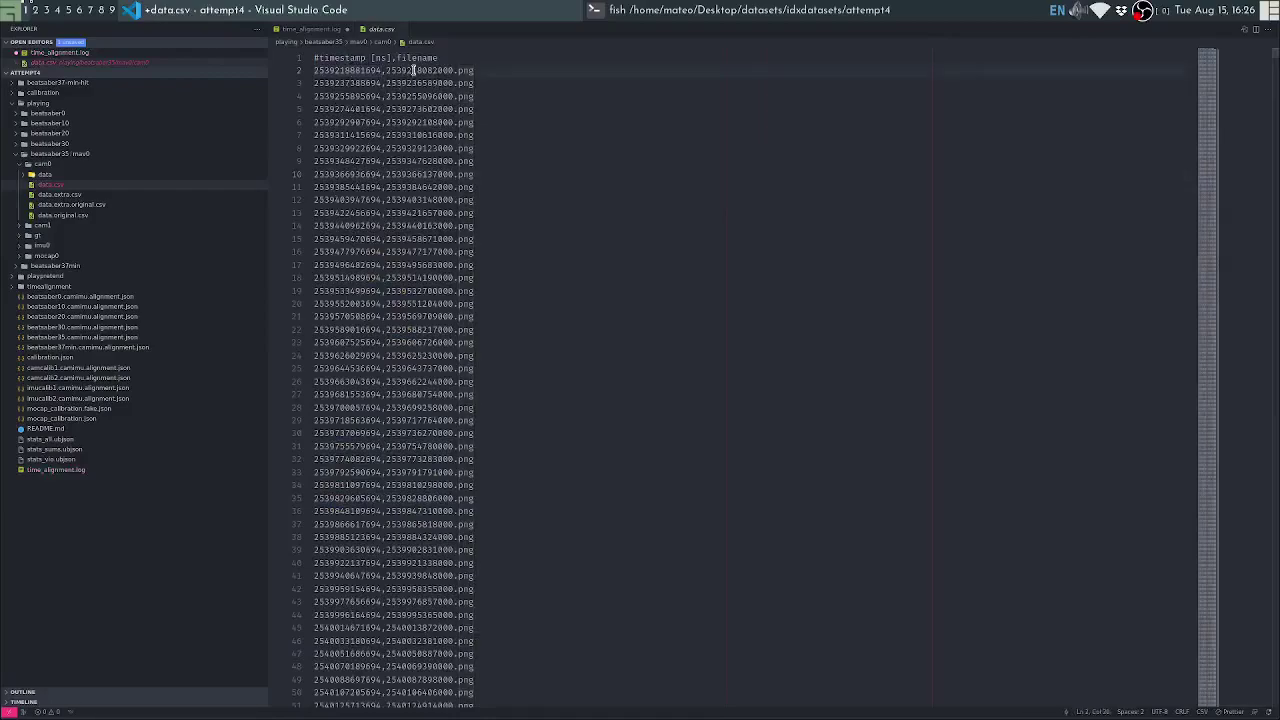
click(376, 70)
double_click(448, 70)
double_click(358, 70)
Open a new terminal and launch the interactive Python shell with the command p
key(super+Return)
text(p)
key(Return)
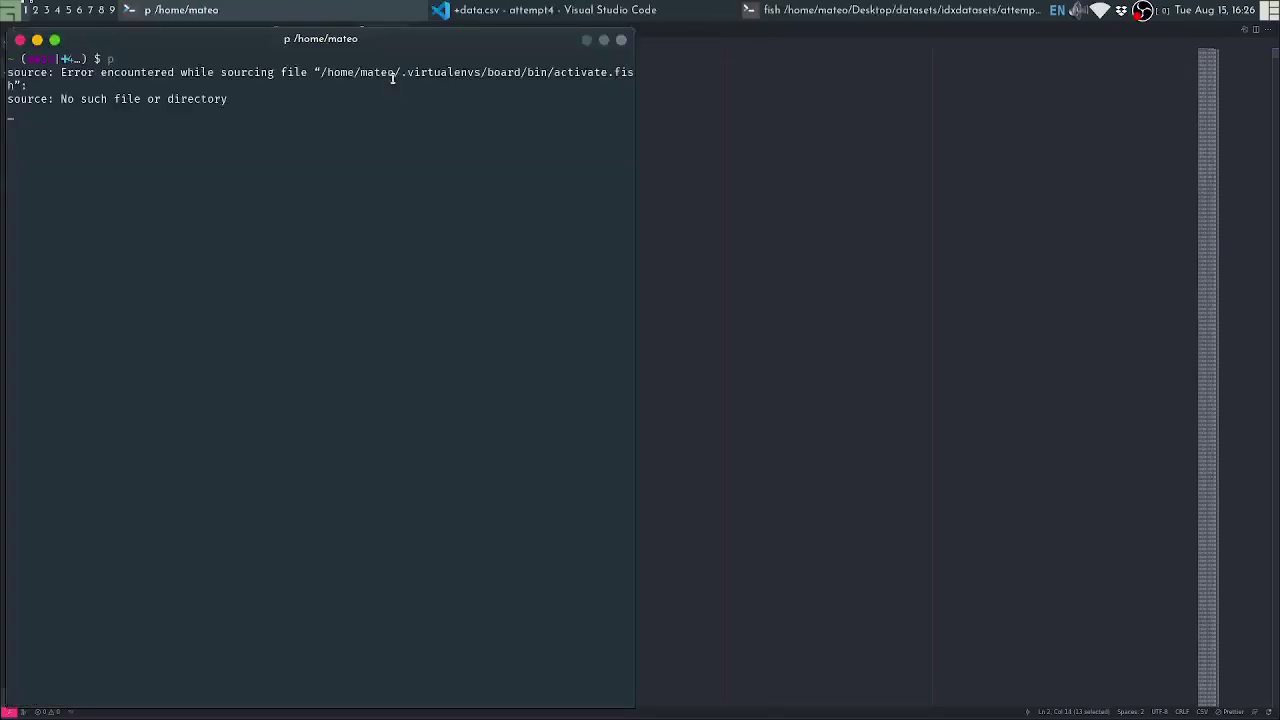
key(super+Tab)
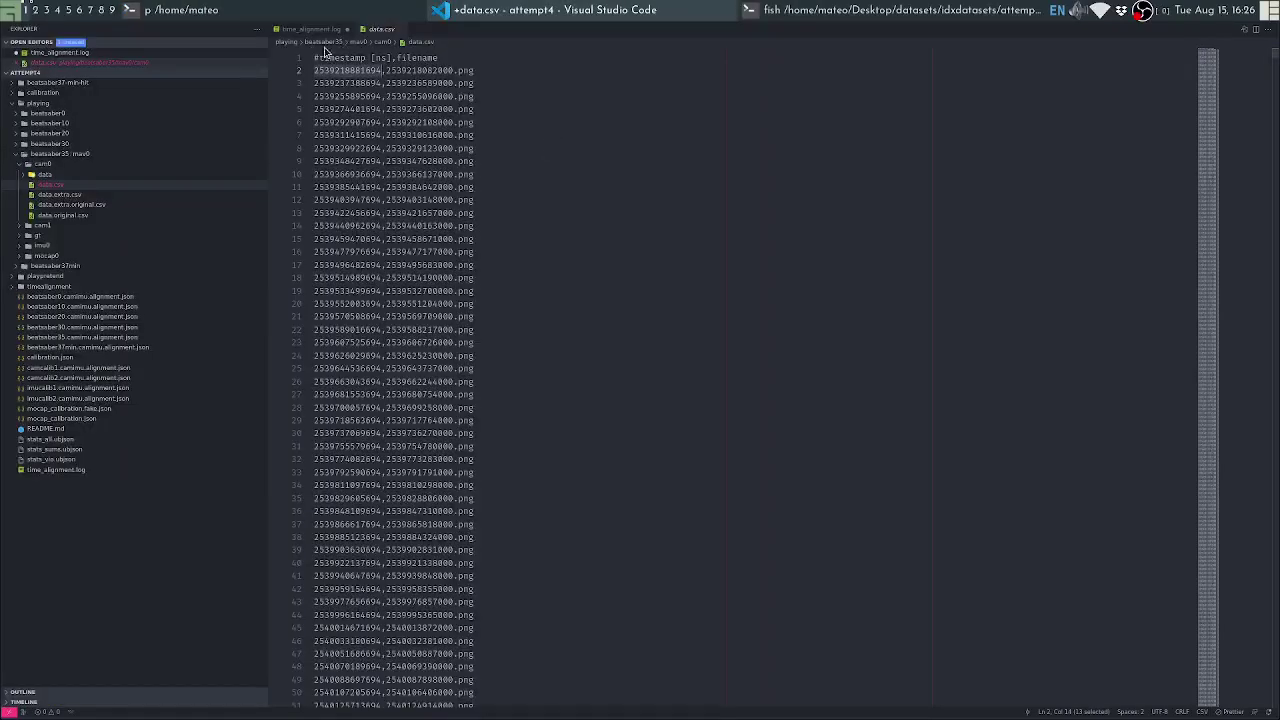
key(super+Left)
middle_click(275, 172)
text(-)
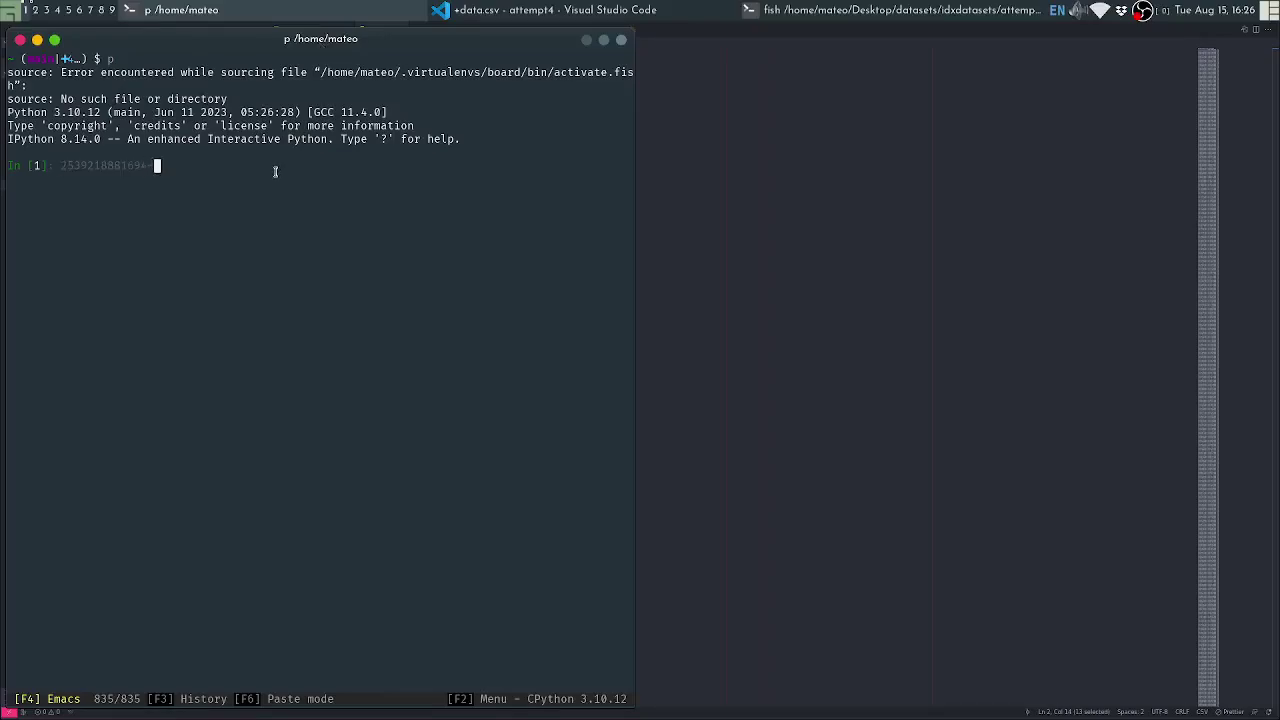
key(alt+Tab)
double_click(440, 71)
key(alt+Tab)
key(ctrl+shift+v)
key(Return)
Search time_alignment.log for 799694 and compare the beatsaber35 offset with the timestamps in data.csv
double_click(84, 183)
key(alt+Tab)
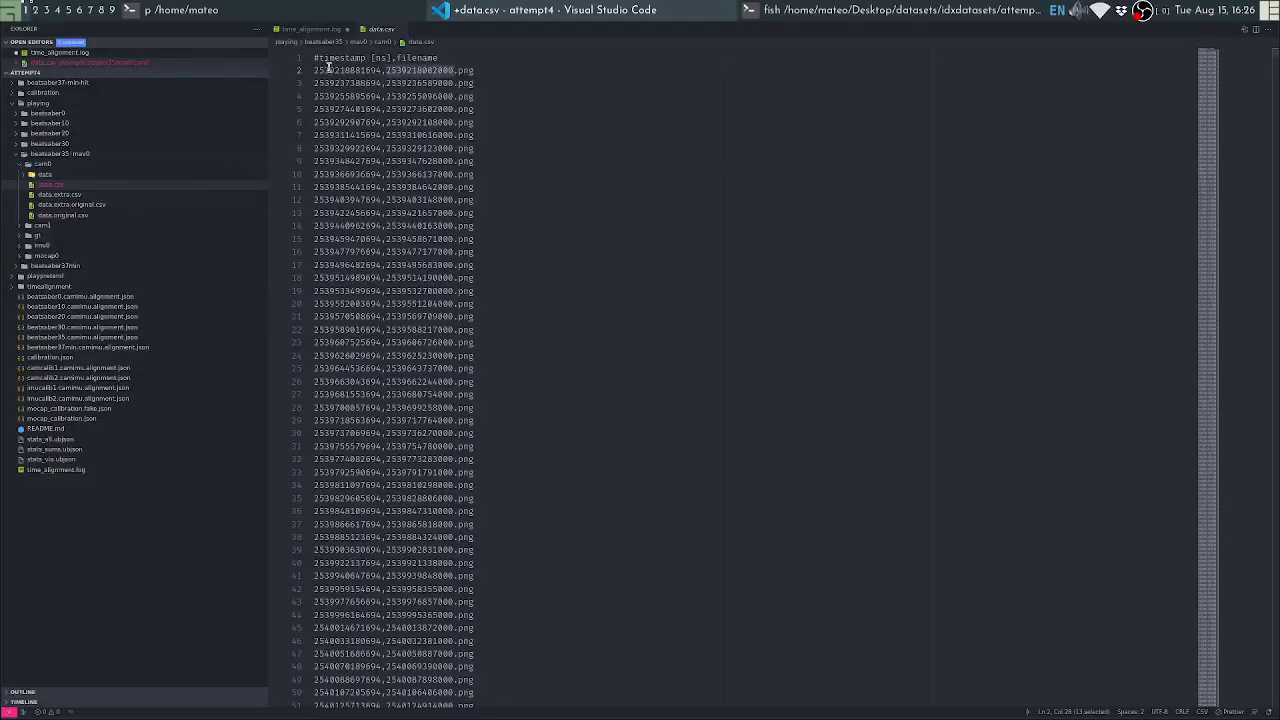
click(326, 29)
double_click(505, 347)
key(ctrl+f)
double_click(350, 346)
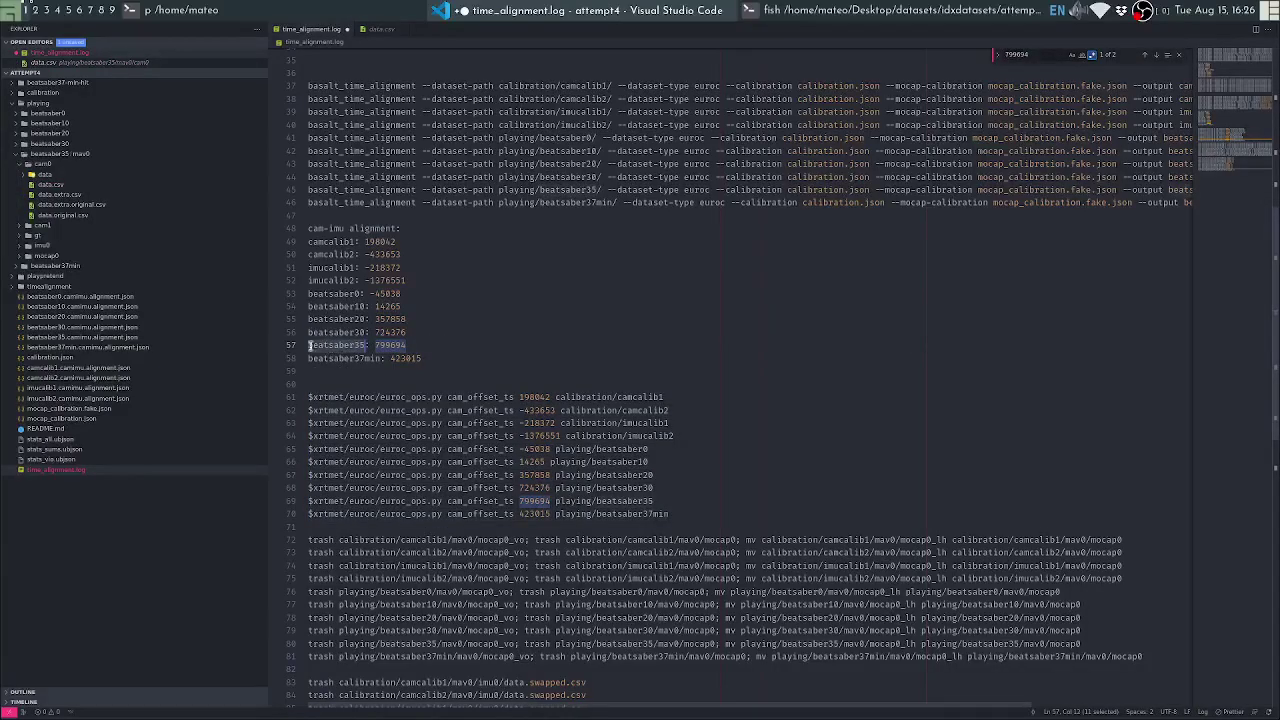
click(495, 390)
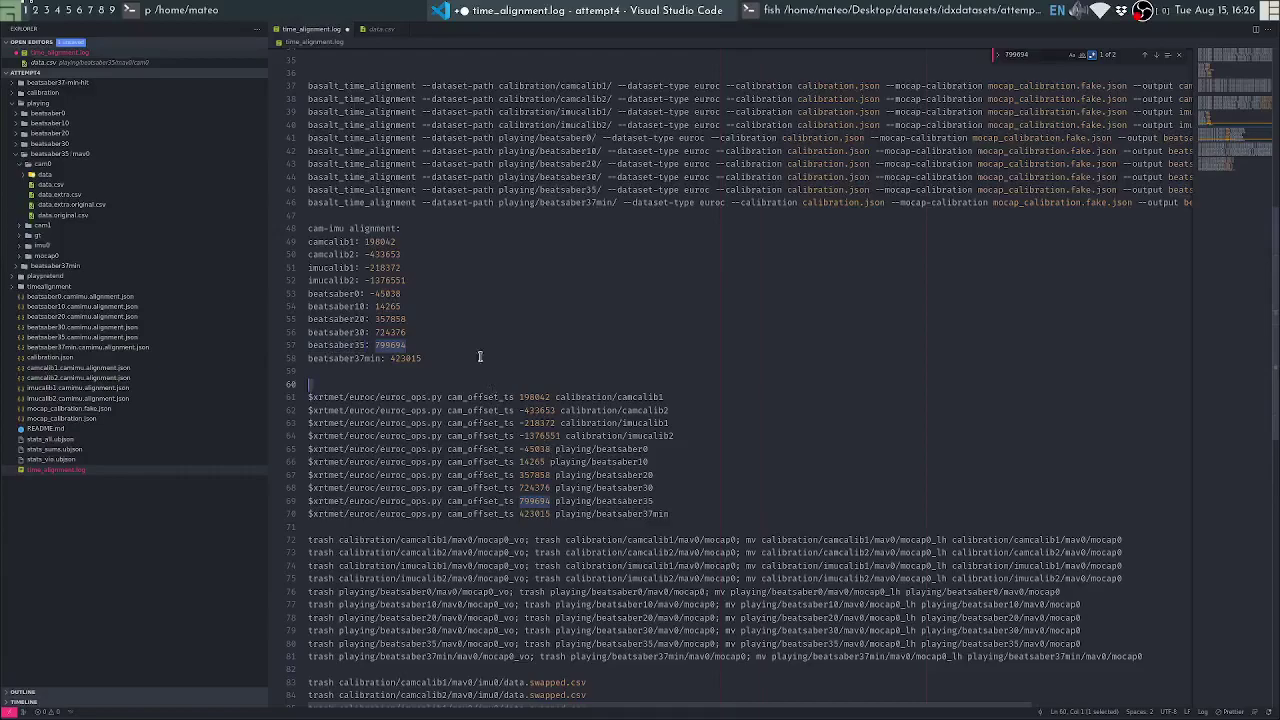
click(383, 28)
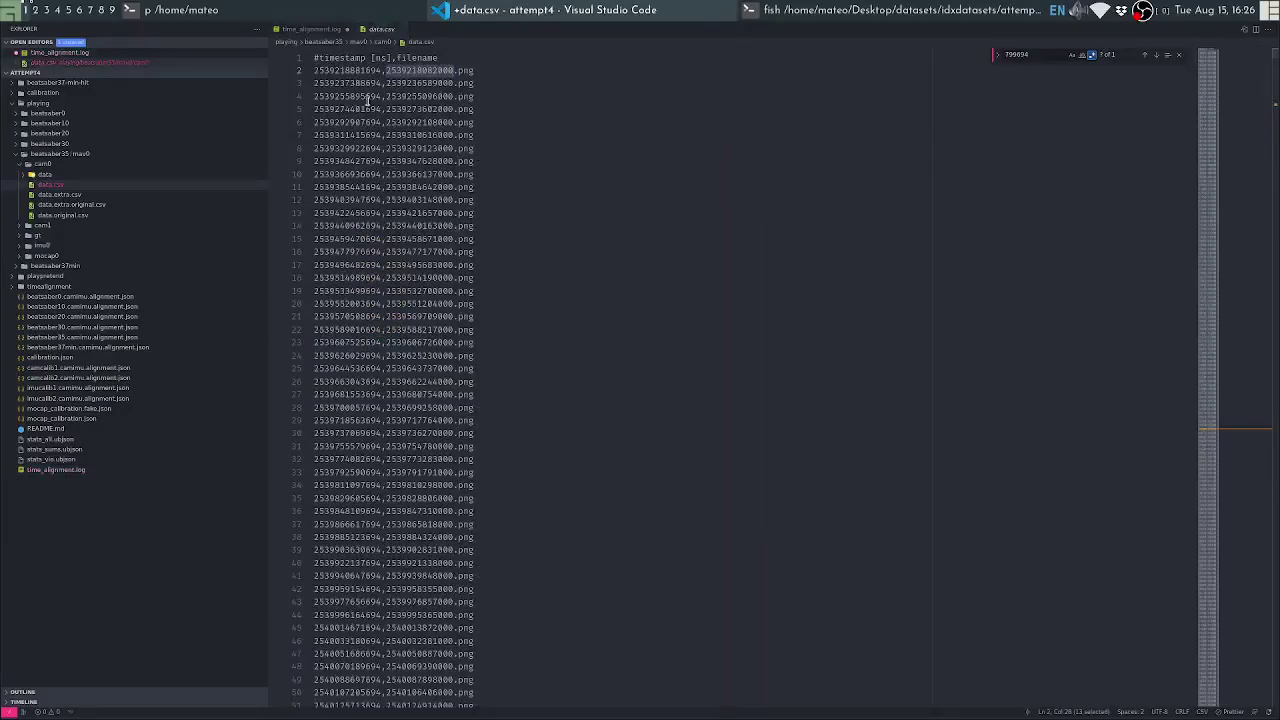
click(314, 28)
click(490, 359)
scroll(490, 359, down, 3)
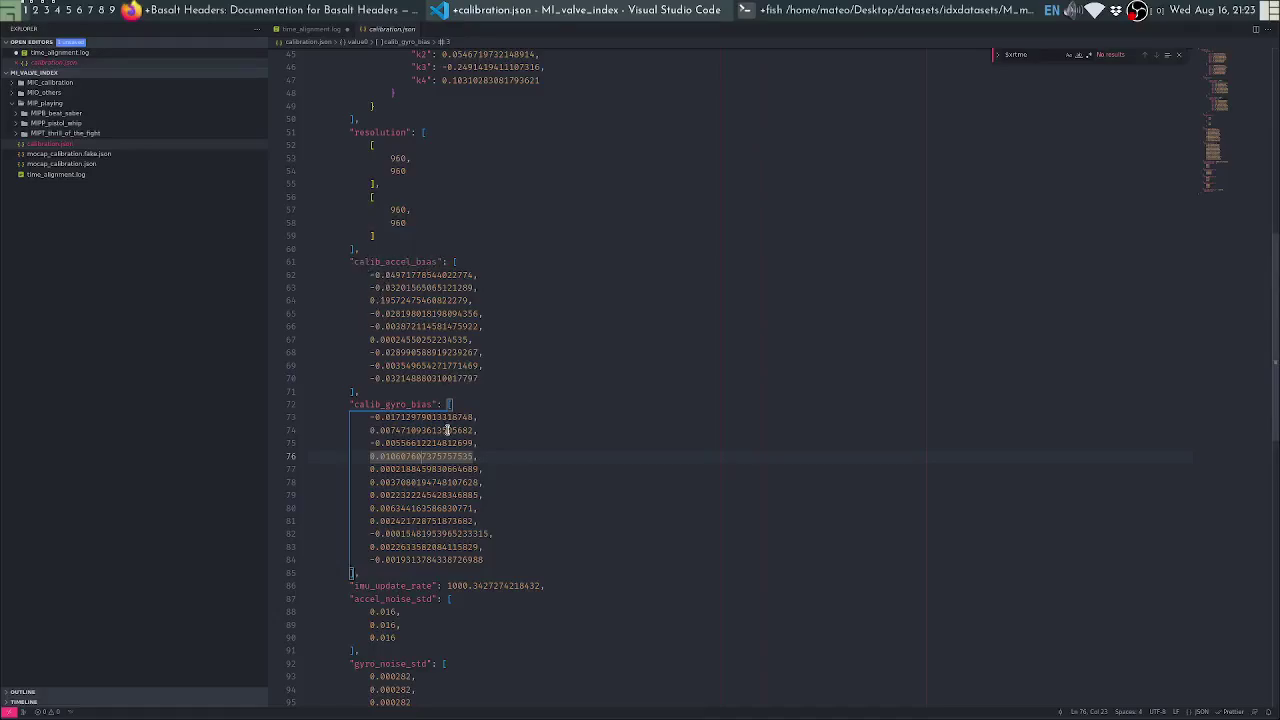
Highlight calib_gyro_bias in calibration.json and consult the CalibAccelBias and CalibGyroBias pages of the Basalt Headers documentation in Firefox
double_click(371, 405)
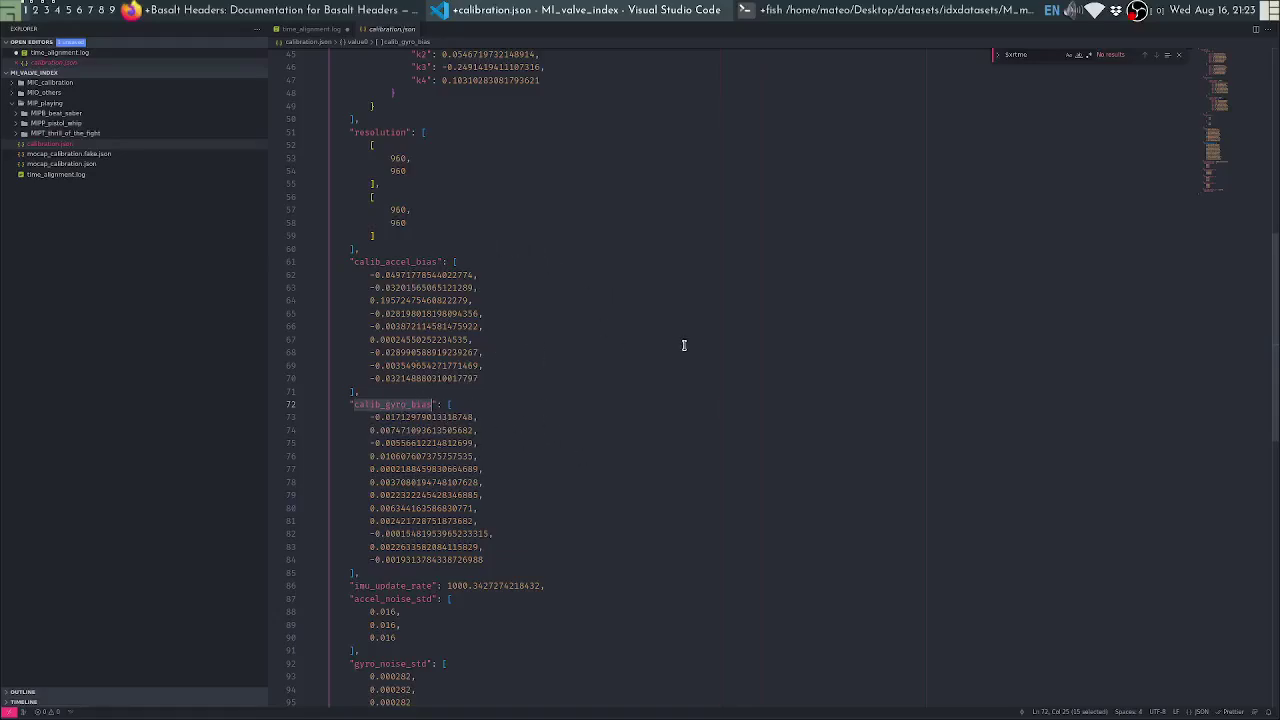
key(alt+Tab)
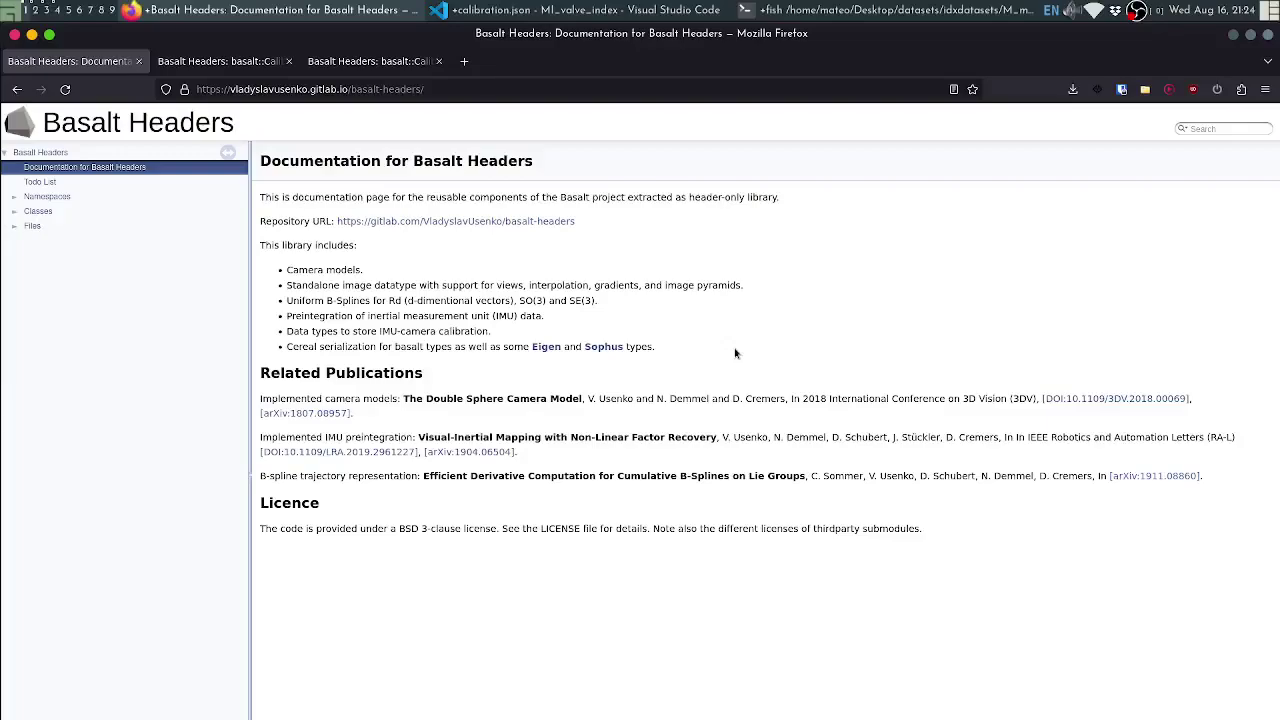
key(alt+Tab)
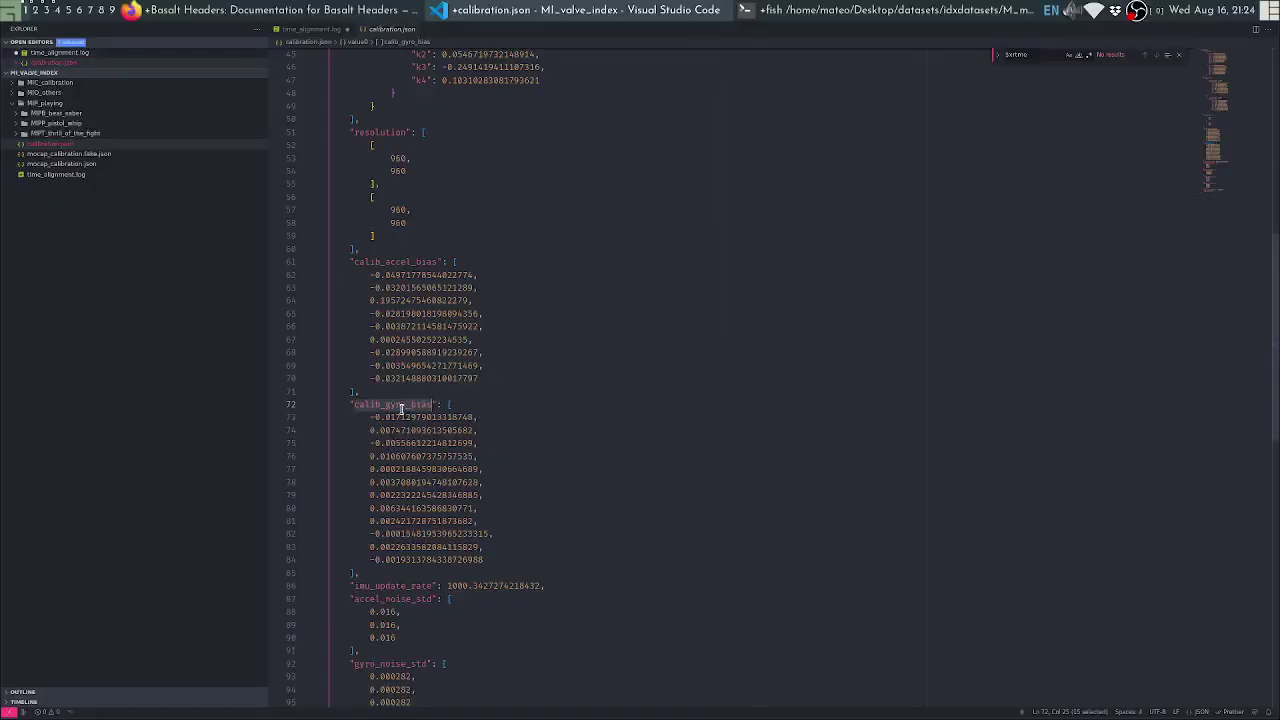
key(alt+Tab)
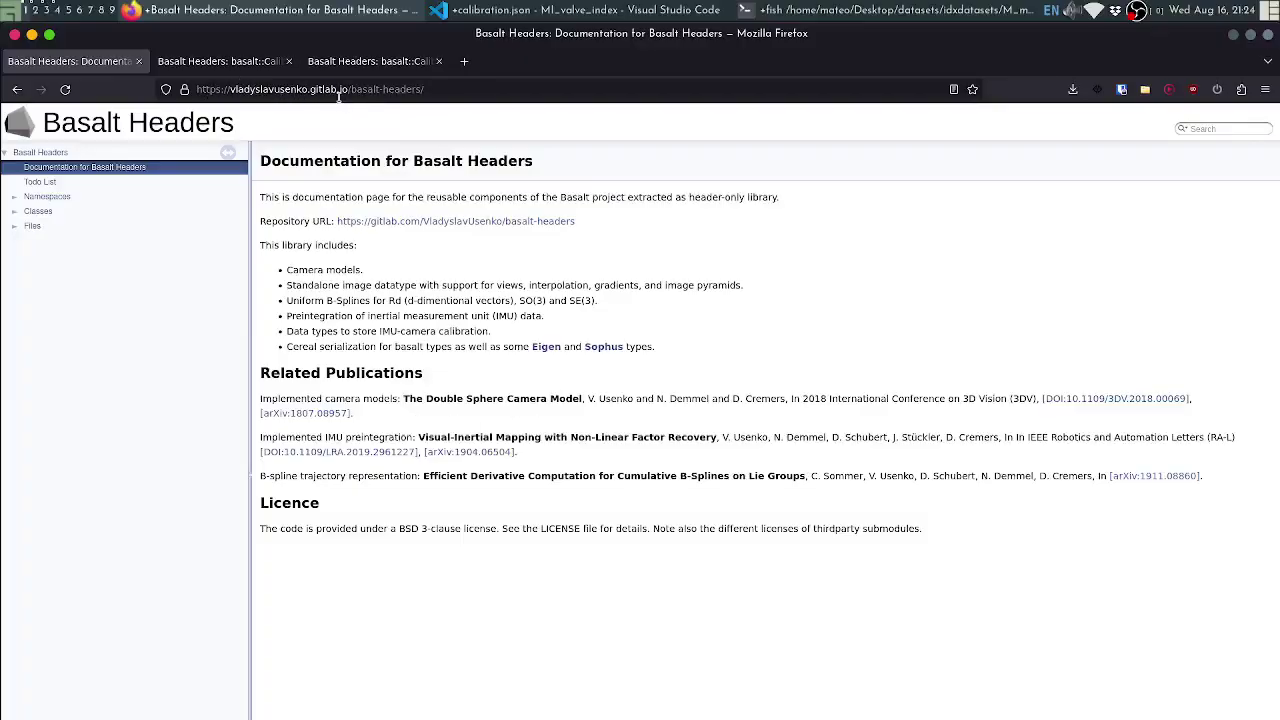
key(ctrl+Tab)
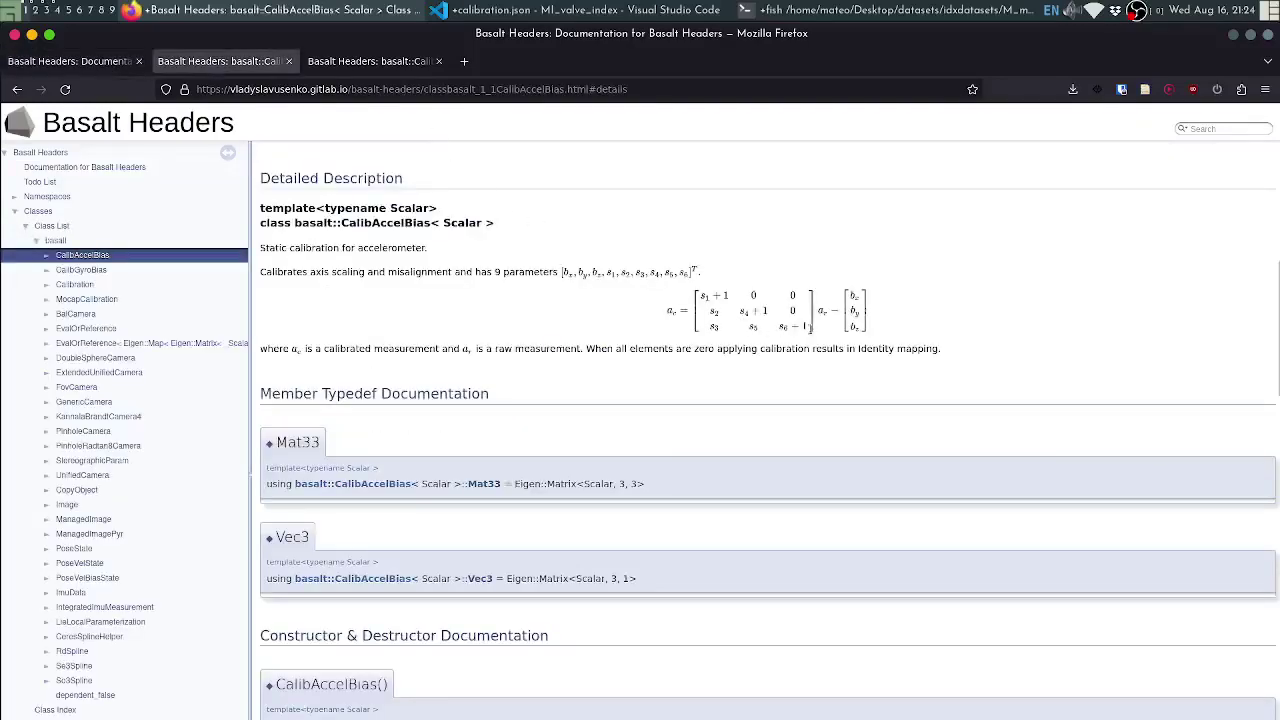
key(ctrl+Tab)
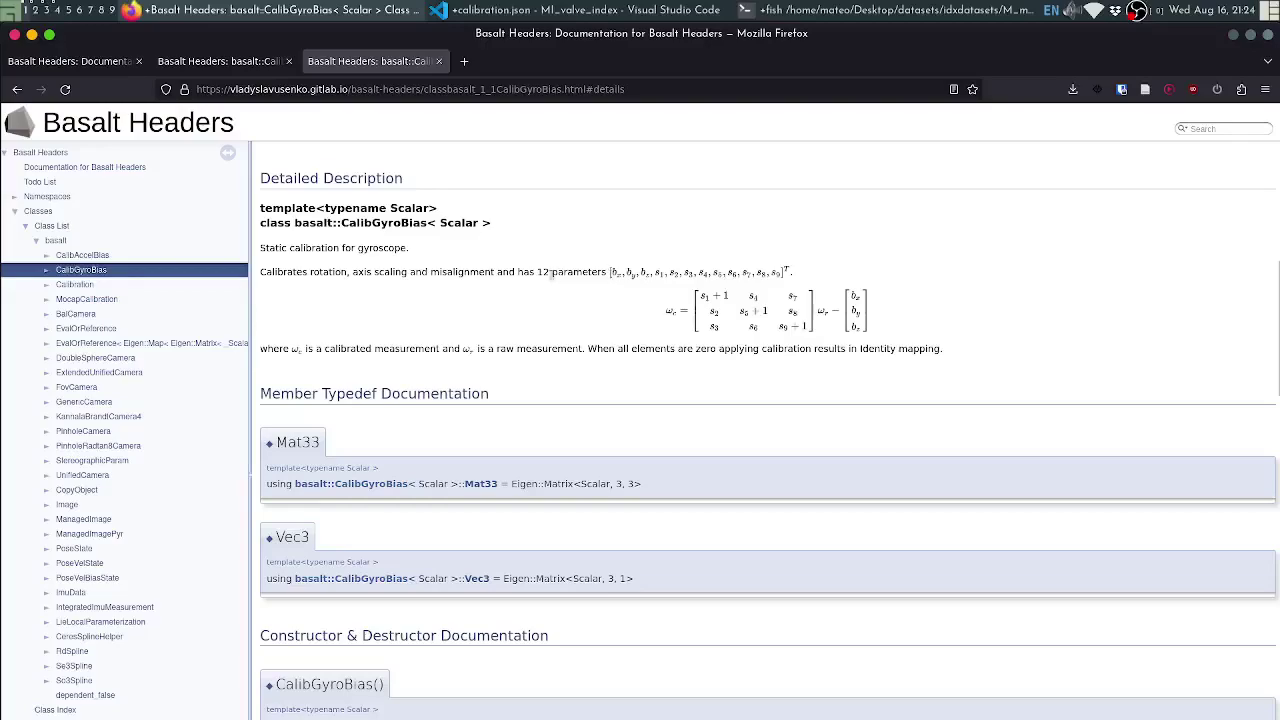
Compare the parameter vector in the CalibGyroBias documentation with the list of calib_gyro_bias values in calibration.json
drag(610, 275, 756, 275)
click(661, 278)
key(alt+Tab)
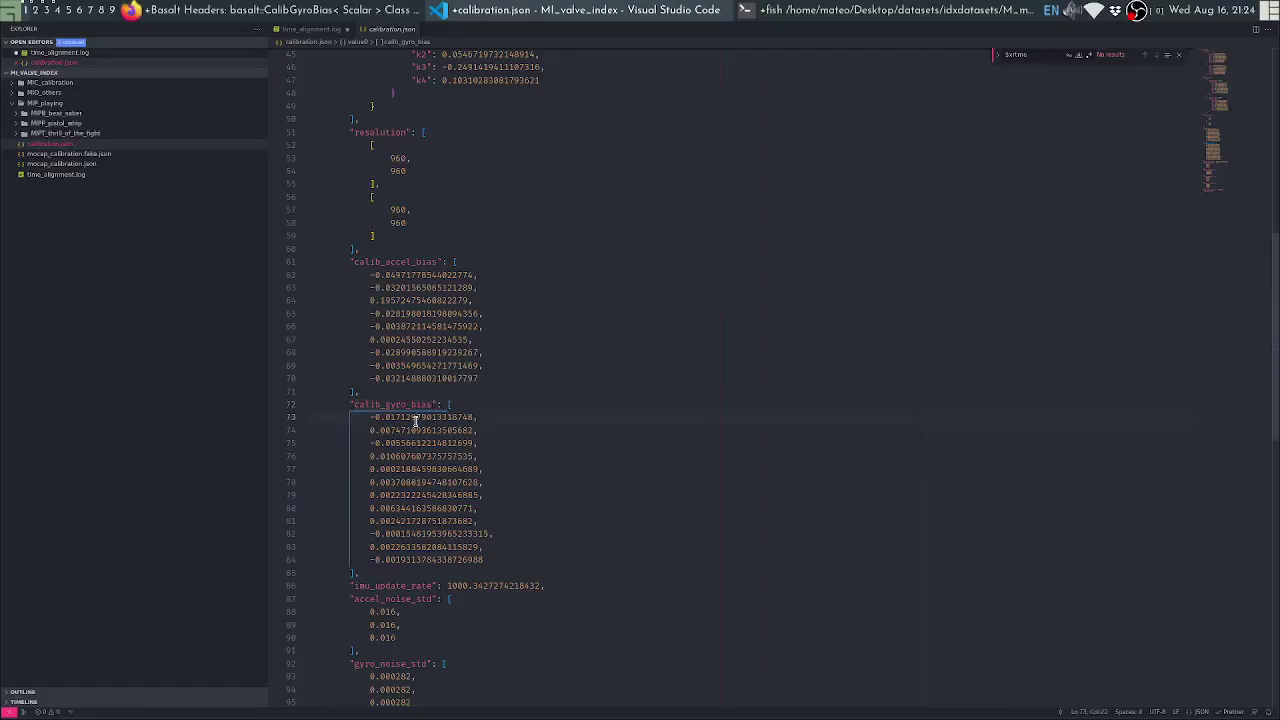
drag(350, 417, 438, 559)
key(alt+Tab)
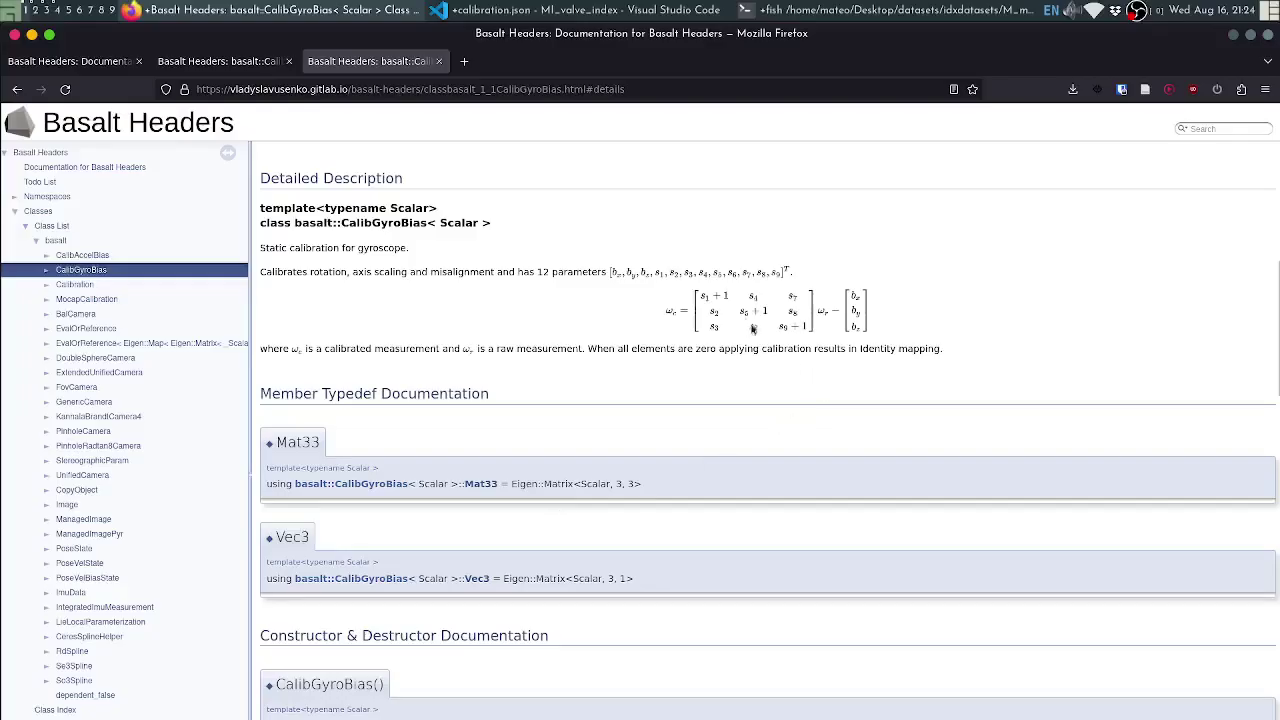
Examine the bias vector in the gyroscope calibration formula and highlight the first calib_gyro_bias value in calibration.json
double_click(825, 315)
click(826, 316)
click(855, 293)
key(alt+Tab)
triple_click(434, 429)
double_click(432, 420)
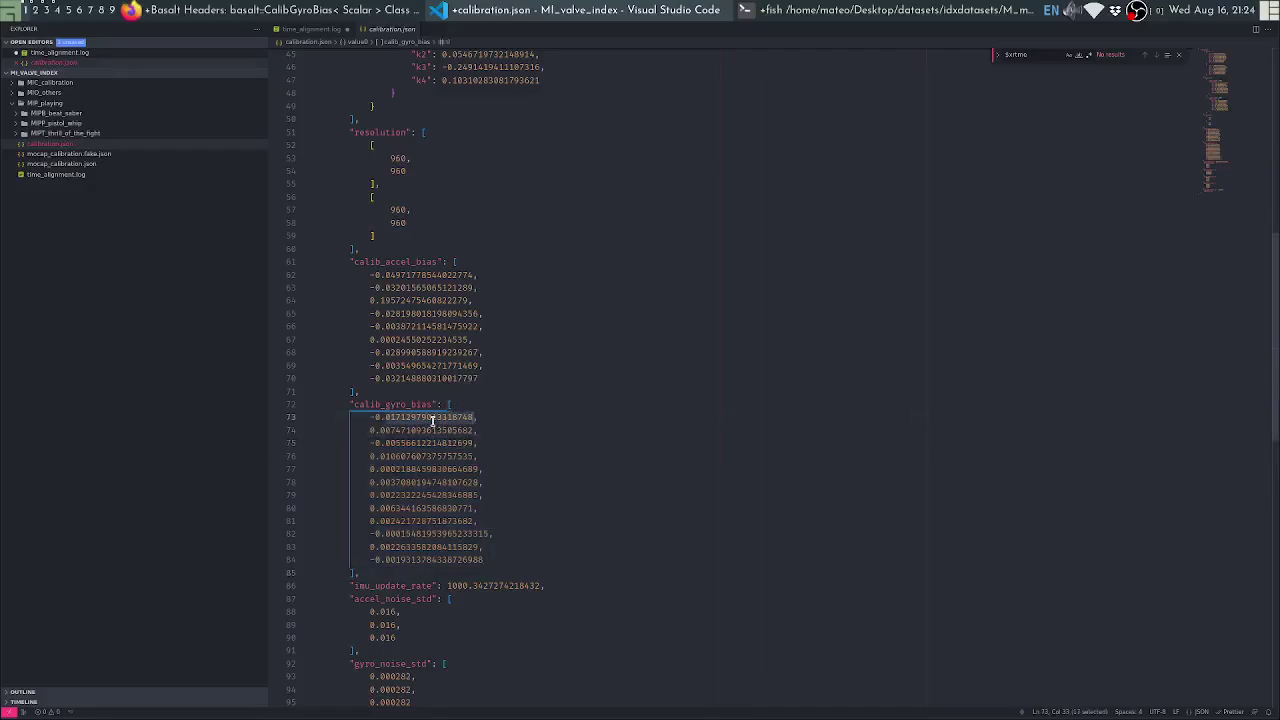
Highlight the first three calib_gyro_bias values, and examine the scaling and misalignment matrix on Firefox's CalibAccelBias documentation page
drag(432, 420, 434, 443)
key(super+Left)
click(214, 68)
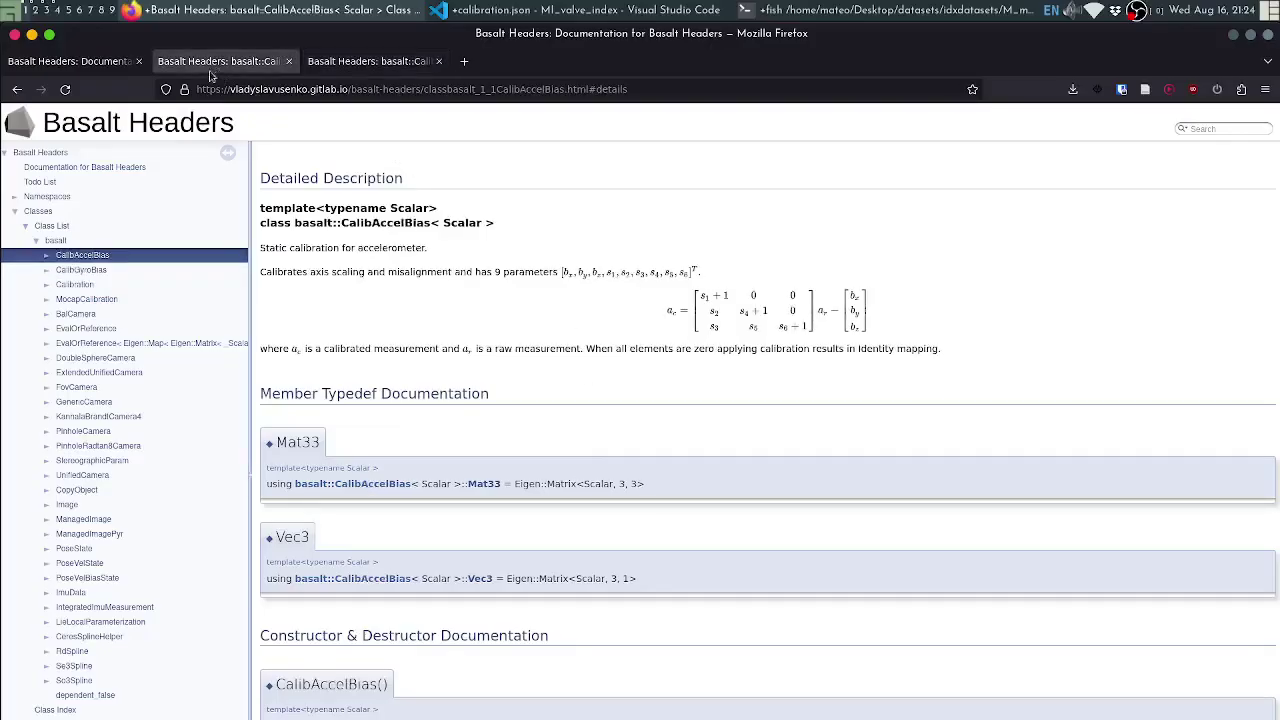
double_click(792, 296)
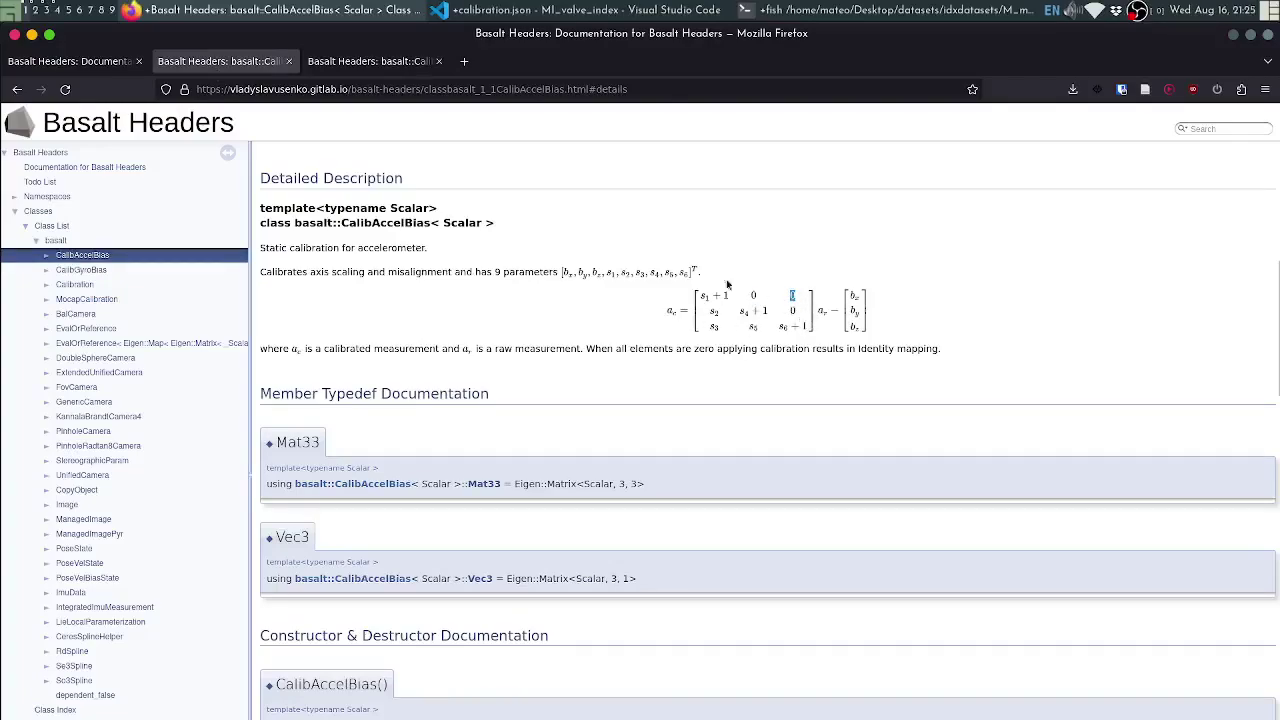
click(657, 302)
key(alt+Tab)
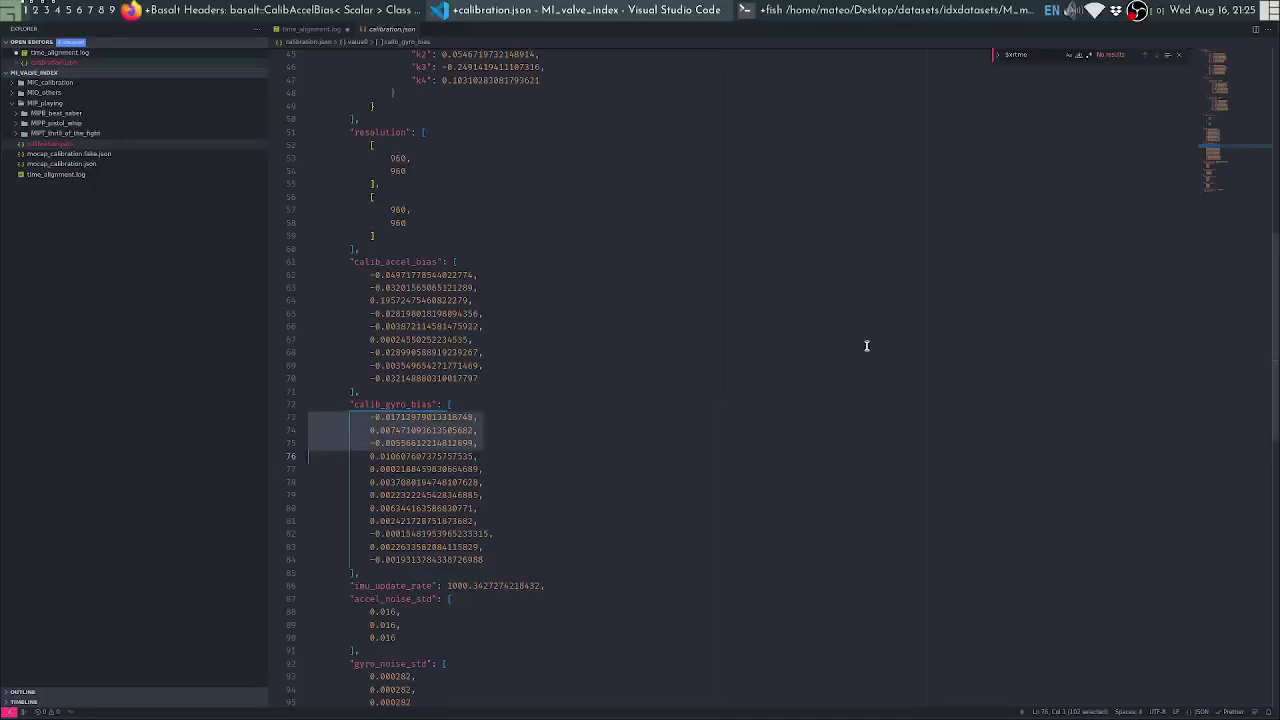
Highlight all the calib_accel_bias values in calibration.json, followed by the first calib_gyro_bias value
click(654, 351)
triple_click(449, 274)
drag(449, 274, 447, 378)
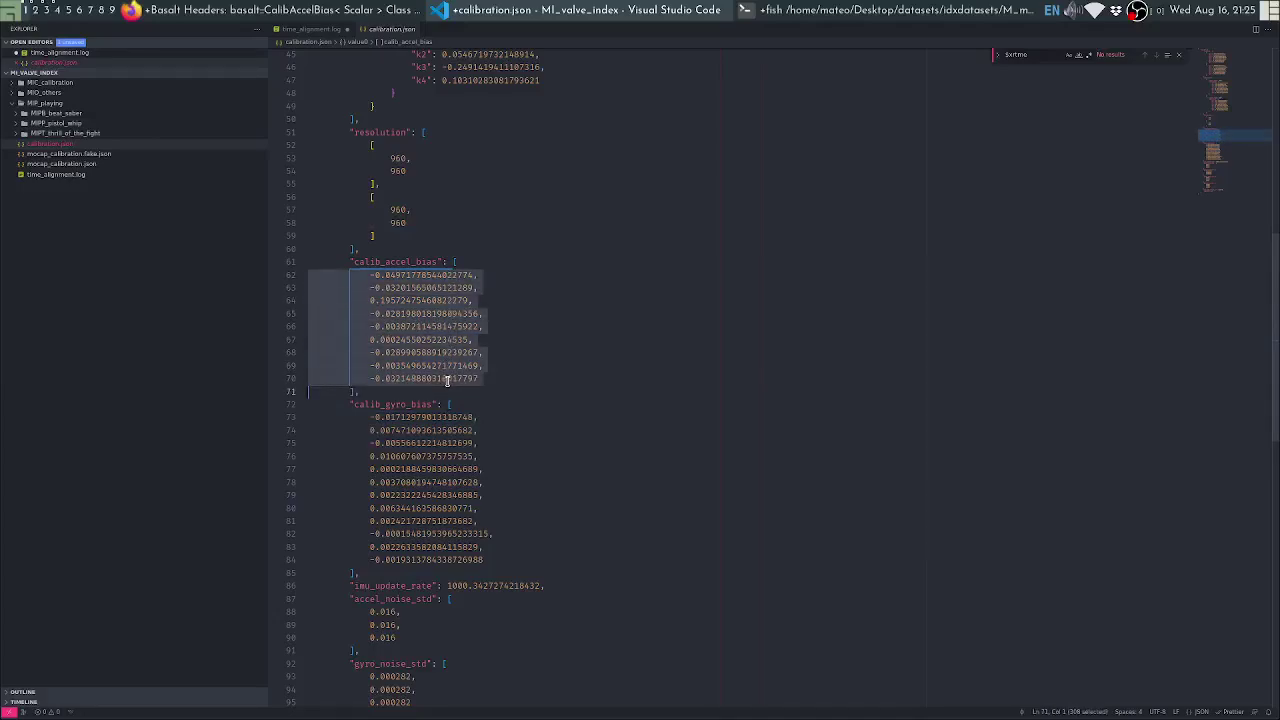
click(429, 409)
triple_click(429, 418)
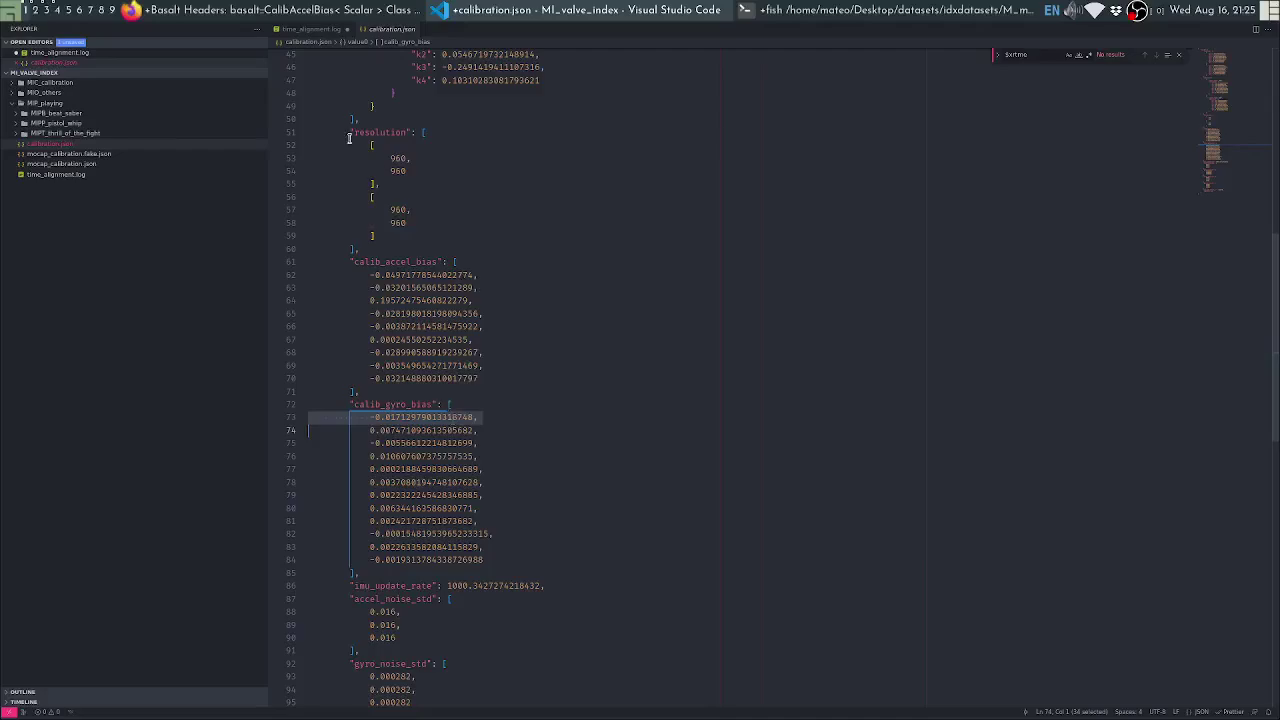
Open data.raw.csv from the imu0 folder of the MIPP02_pistolwhip_lilith_hard sequence under MIP_playing/MIPP_pistol_whip
click(82, 84)
click(82, 85)
click(75, 104)
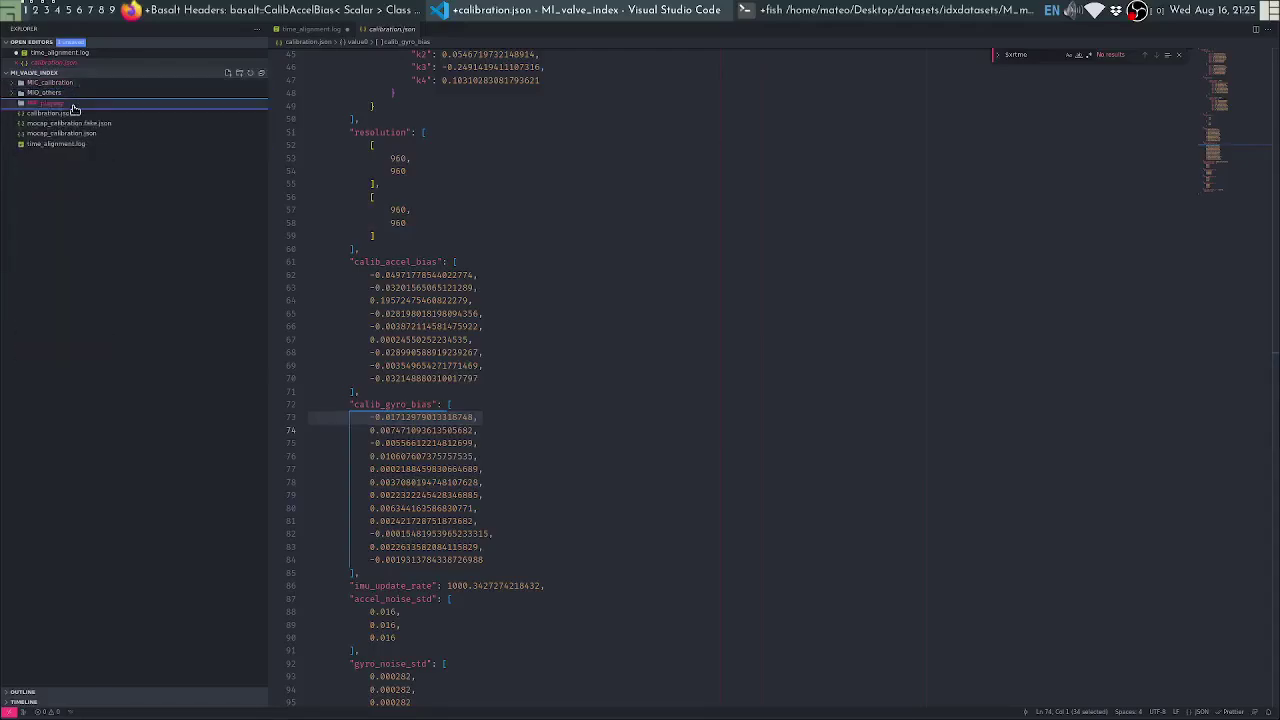
click(74, 105)
click(73, 123)
click(90, 144)
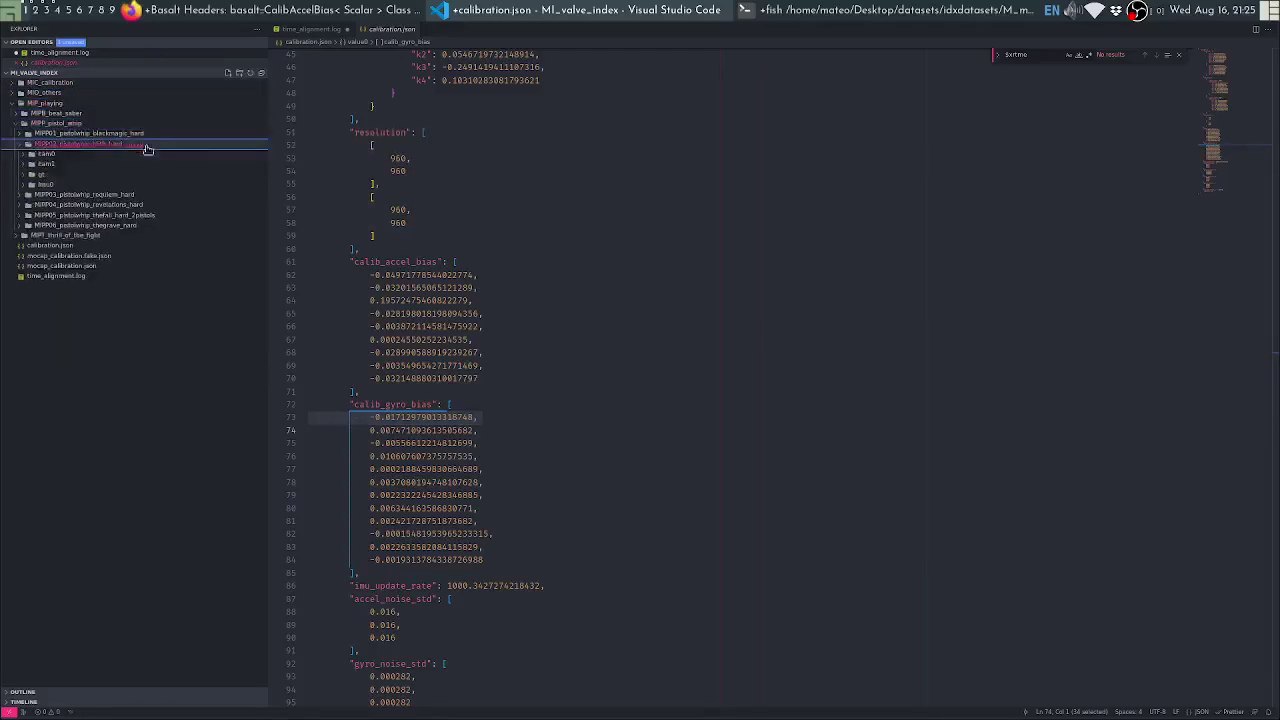
click(80, 186)
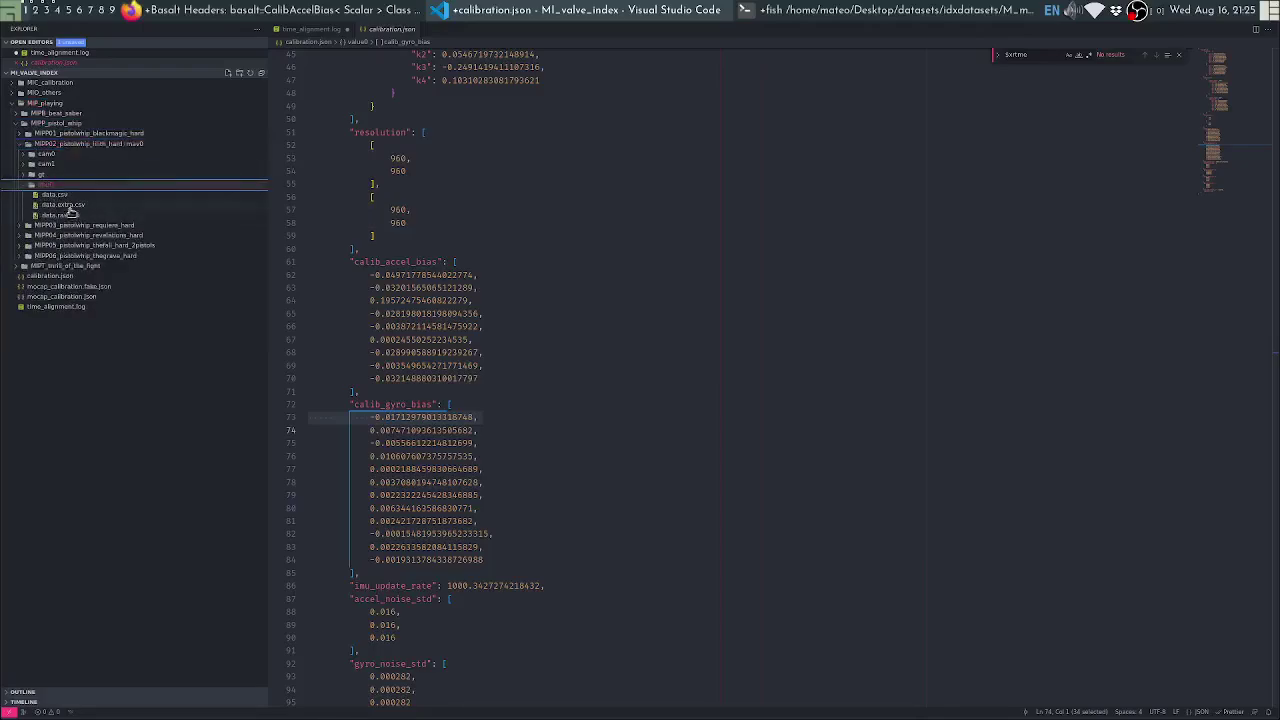
click(66, 196)
click(68, 218)
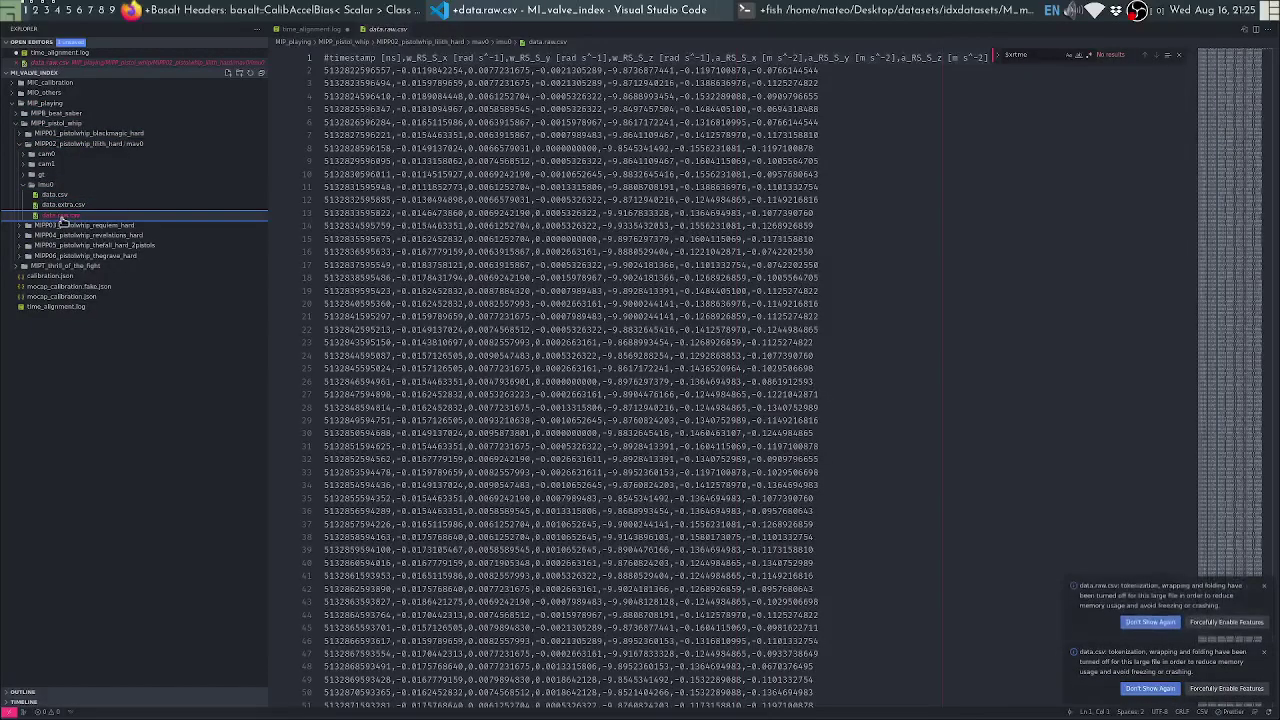
Highlight the first row of raw IMU measurements in data.raw.csv
click(425, 145)
triple_click(410, 71)
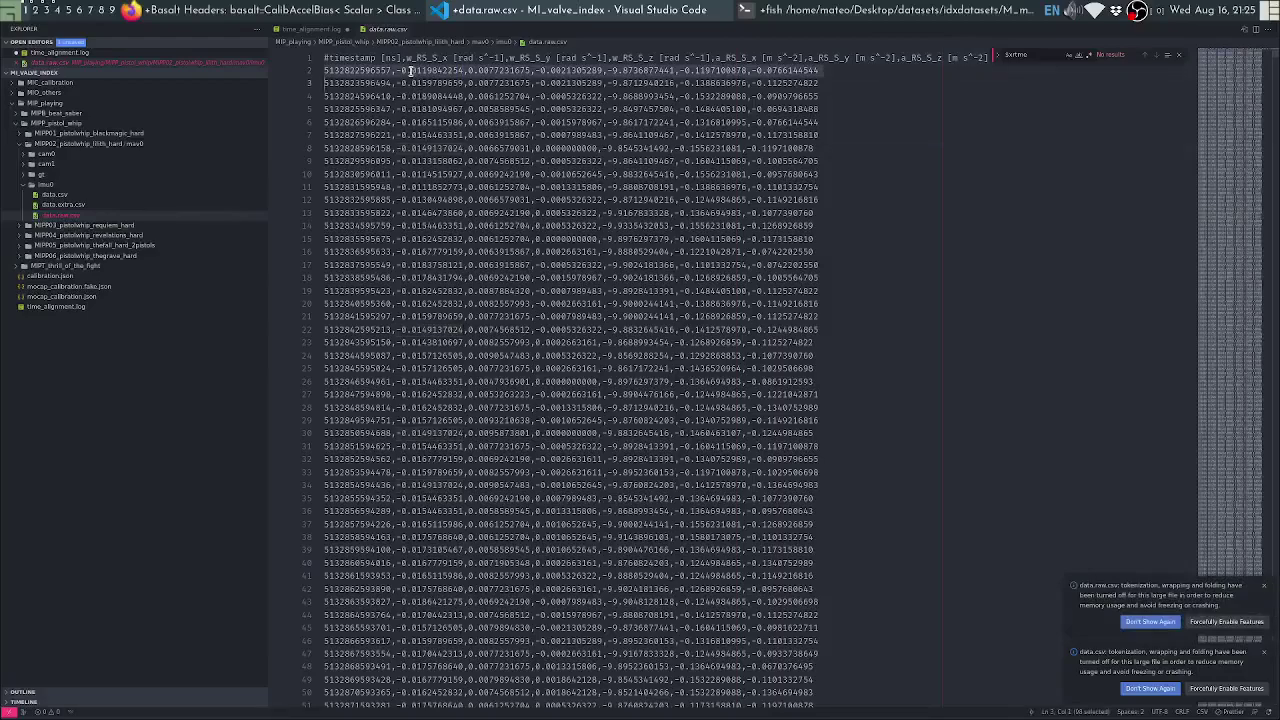
drag(410, 71, 455, 75)
Highlight apply_imu_calib and its calibration.json argument in the first euroc_ops.py command of time_alignment.log
click(298, 32)
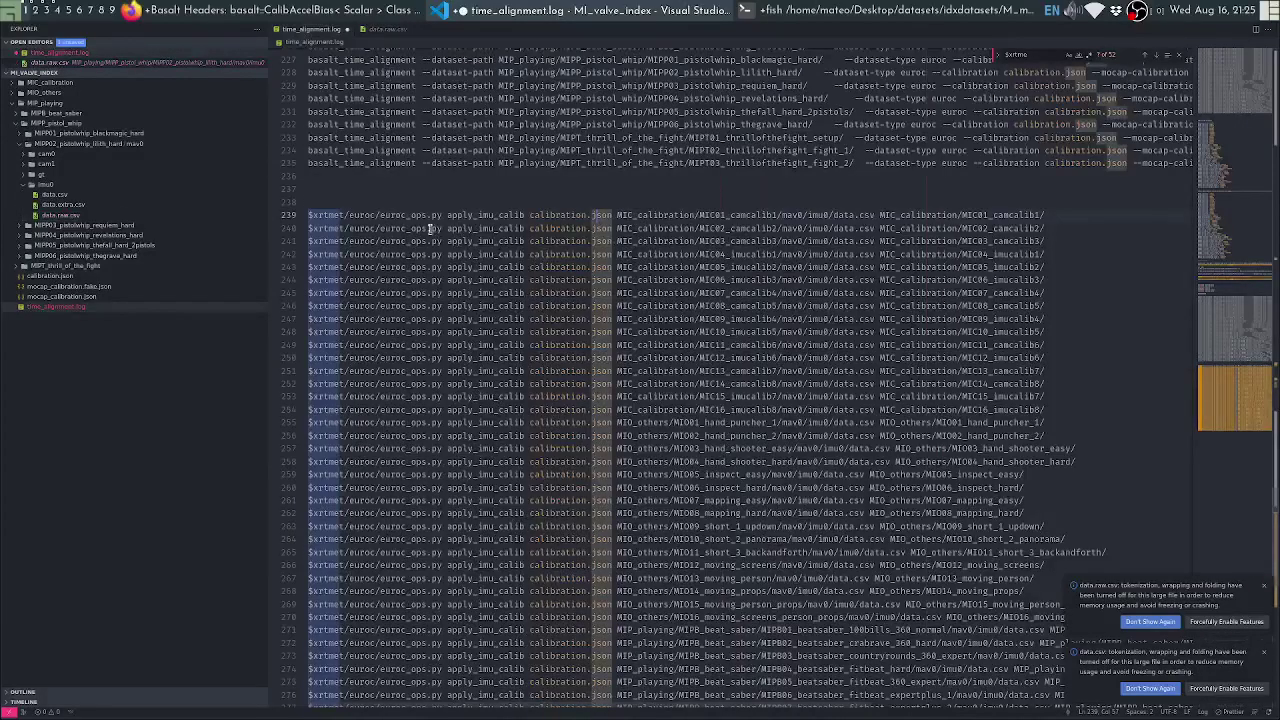
double_click(480, 216)
double_click(465, 217)
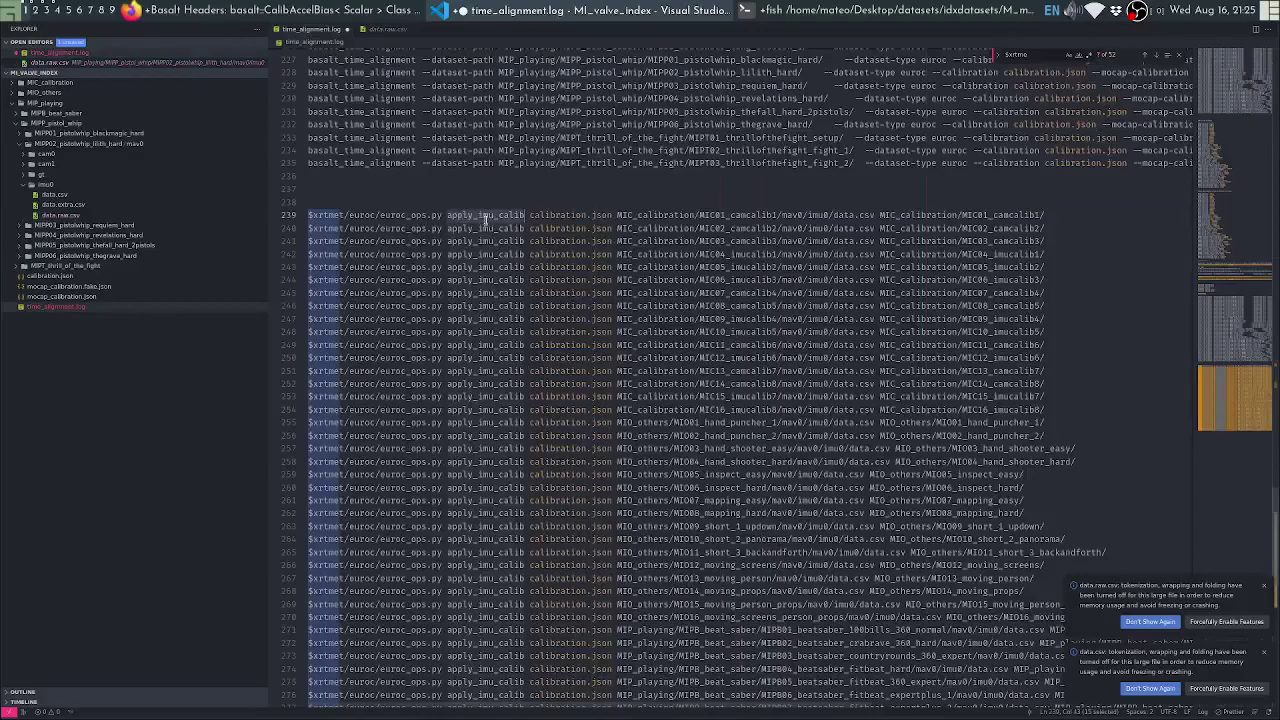
double_click(499, 216)
double_click(526, 214)
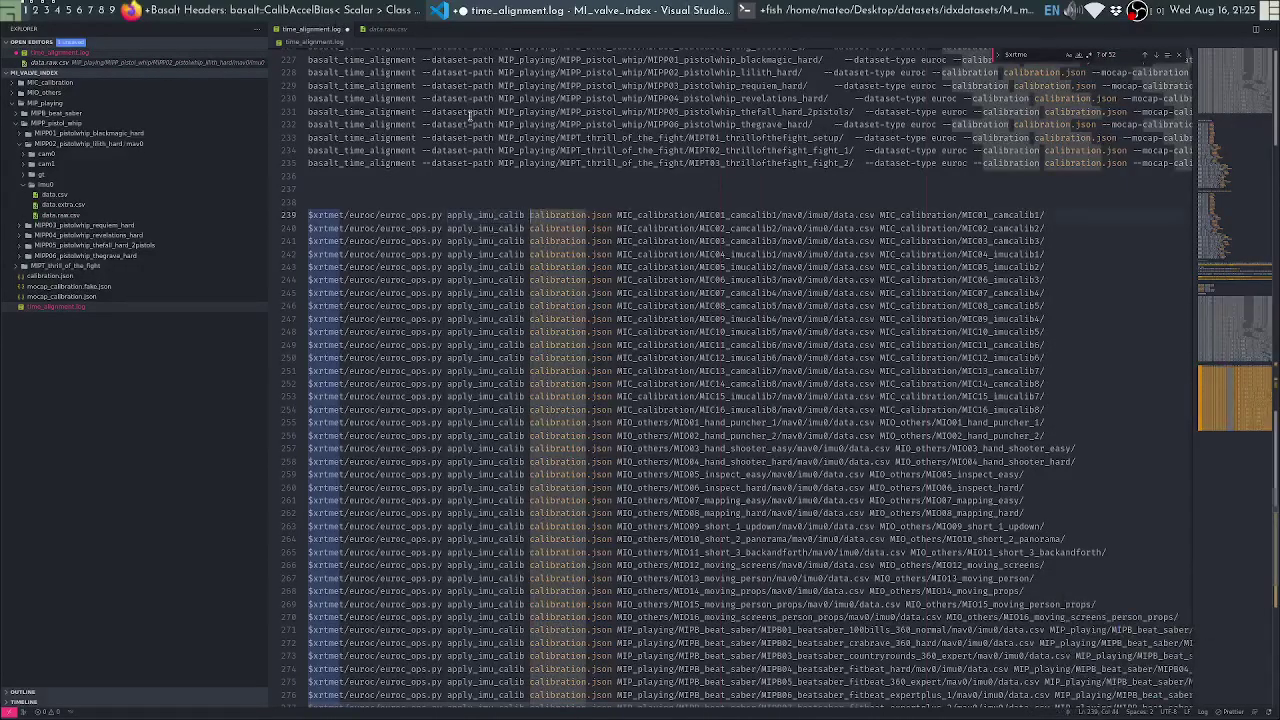
Highlight the complete calib_accel_bias and calib_gyro_bias lists in calibration.json, and return to time_alignment.log
click(91, 276)
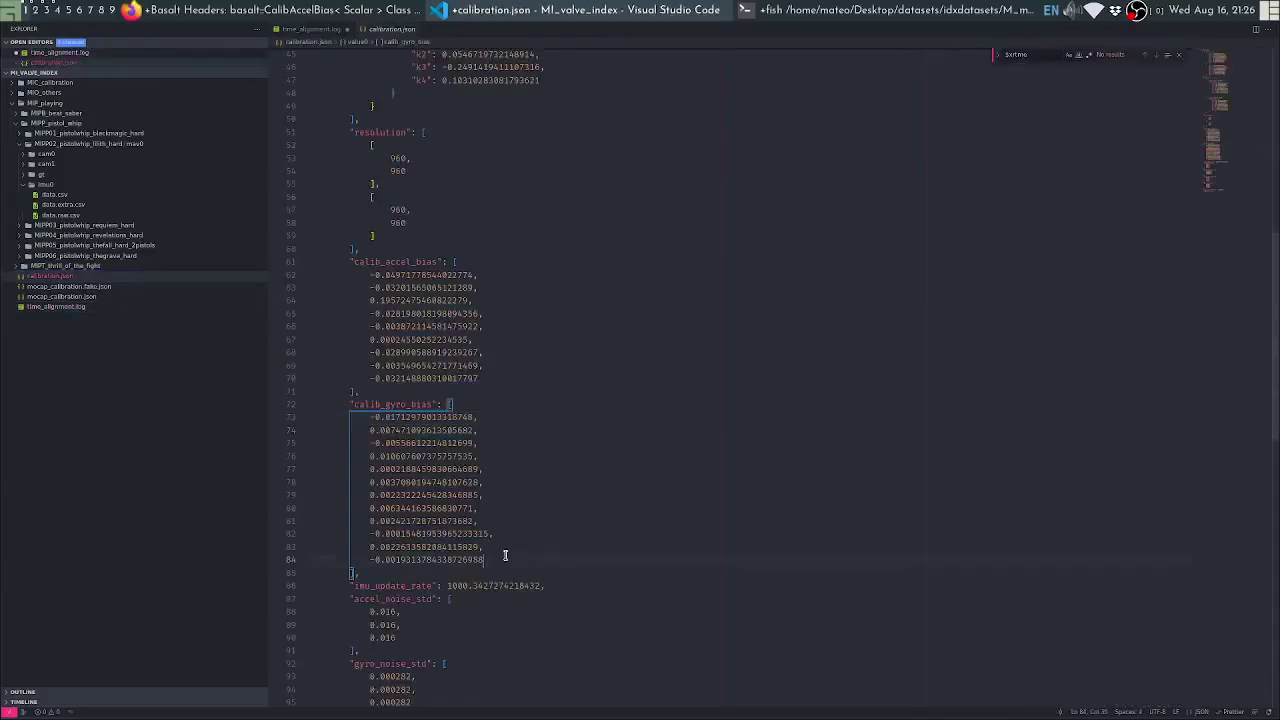
drag(500, 558, 281, 276)
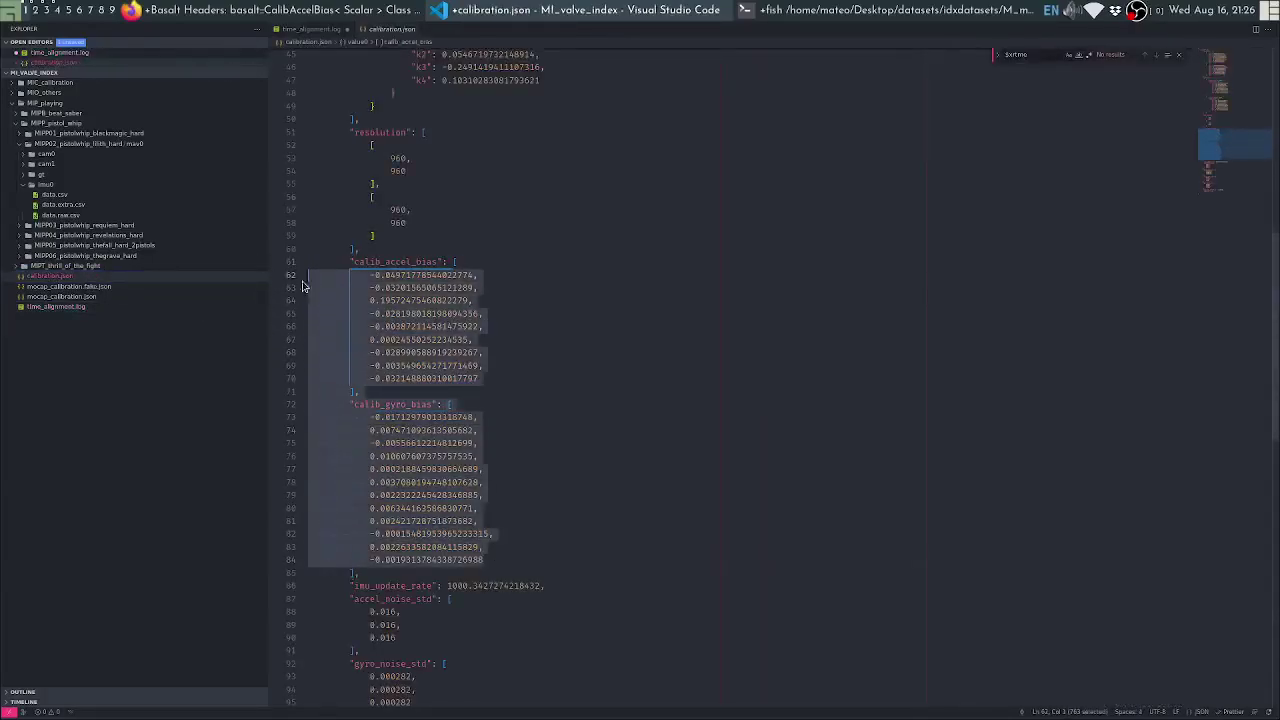
key(ctrl+Tab)
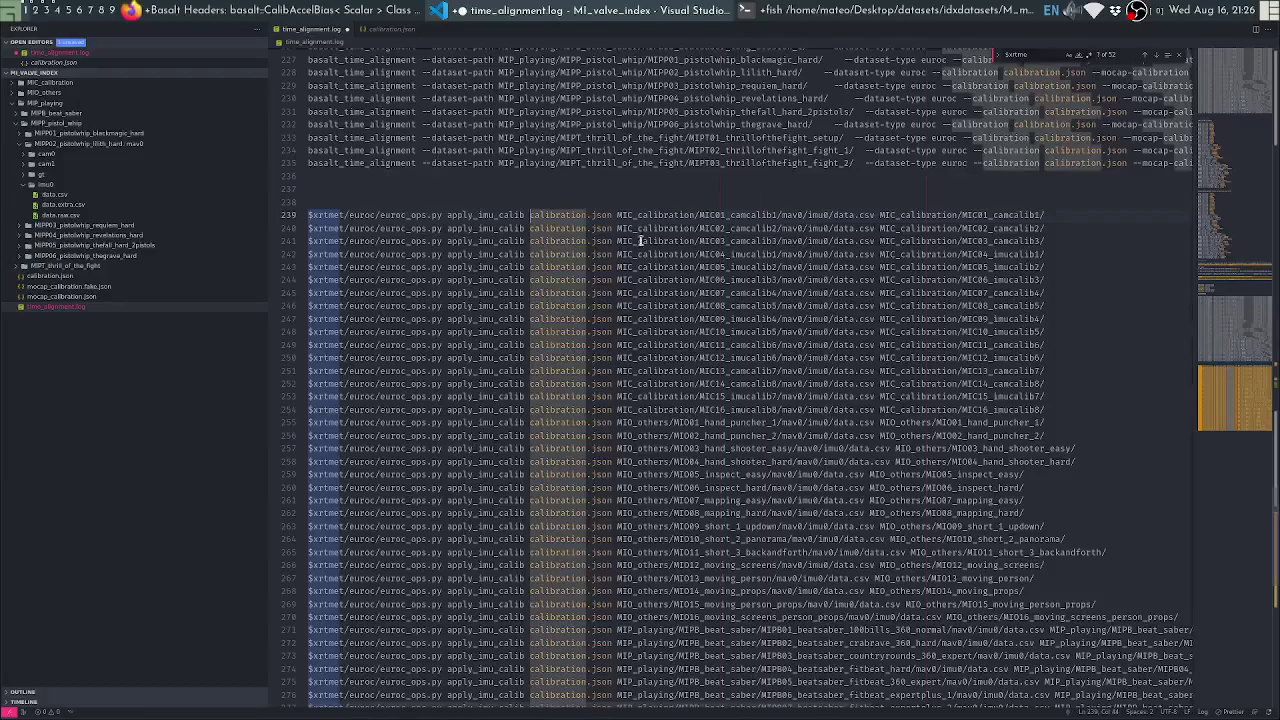
Highlight the MIC01_camcalib1 arguments of the first apply_imu_calib command, ending with the imu0/data.csv input path
drag(620, 217, 1059, 215)
click(911, 246)
click(762, 219)
drag(620, 214, 876, 212)
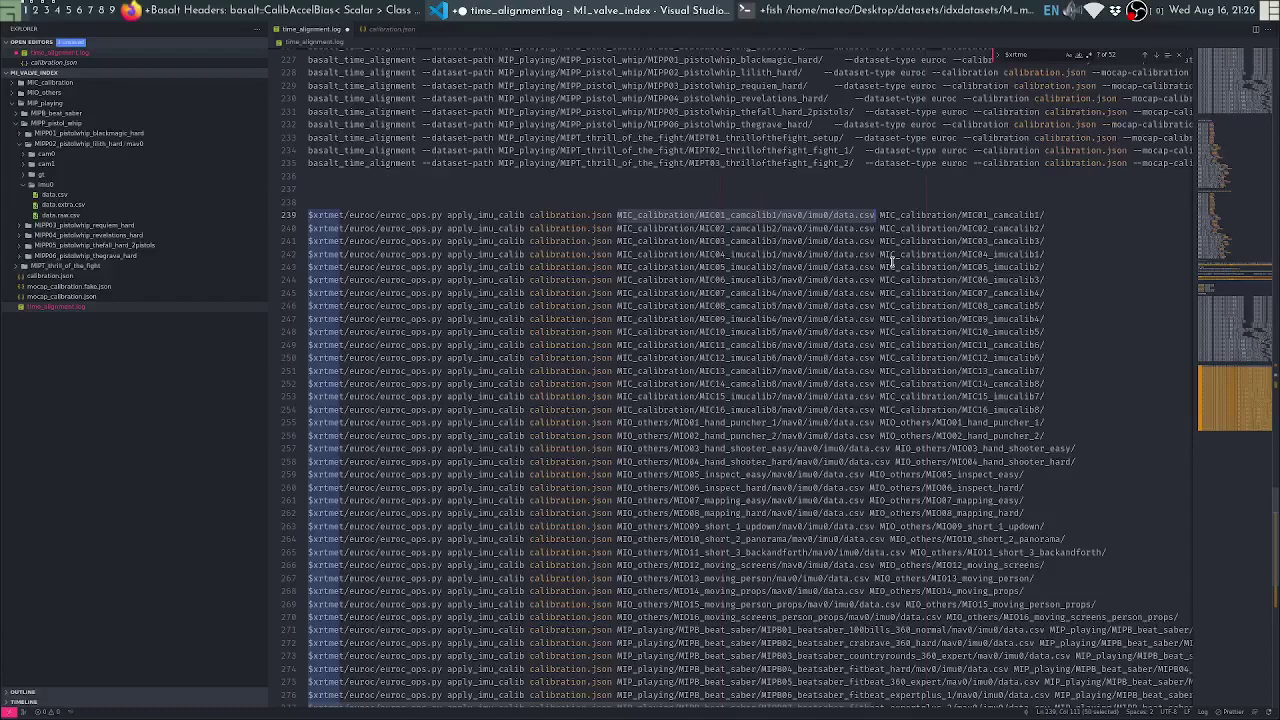
Examine the accelerometer readings in data.raw.csv alongside the calib_accel_bias list in calibration.json
click(385, 29)
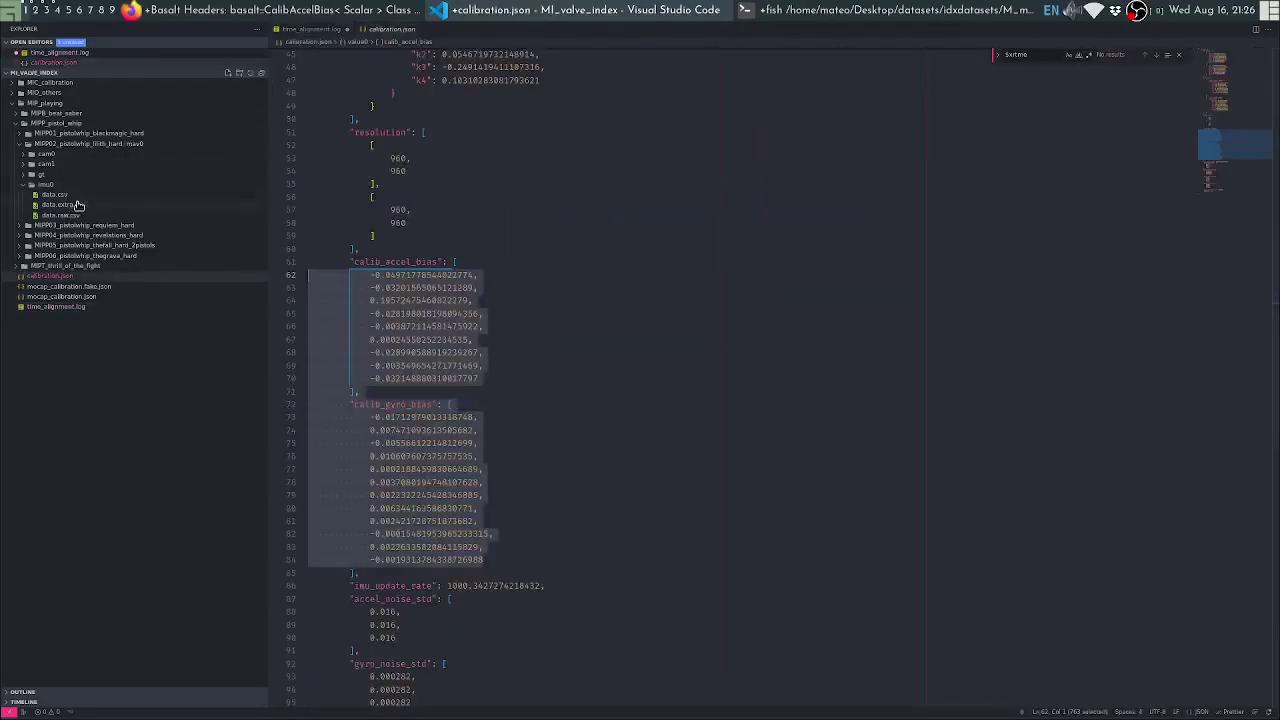
click(76, 214)
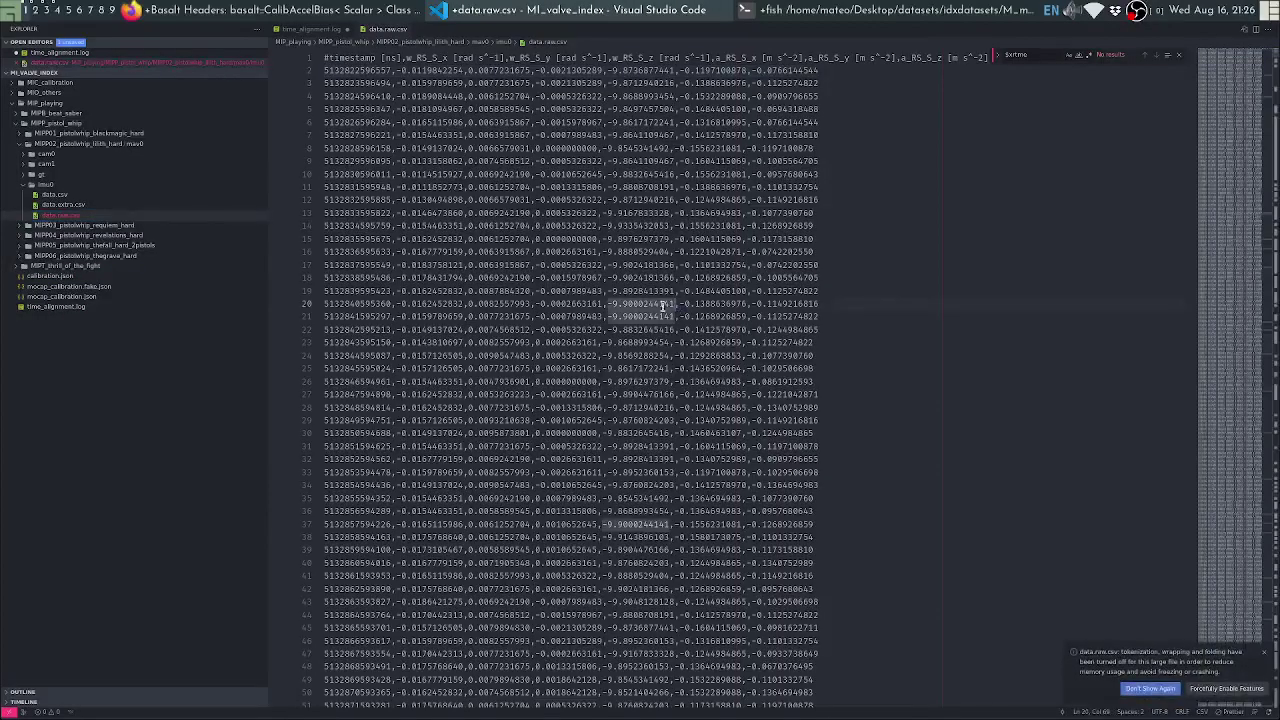
click(630, 279)
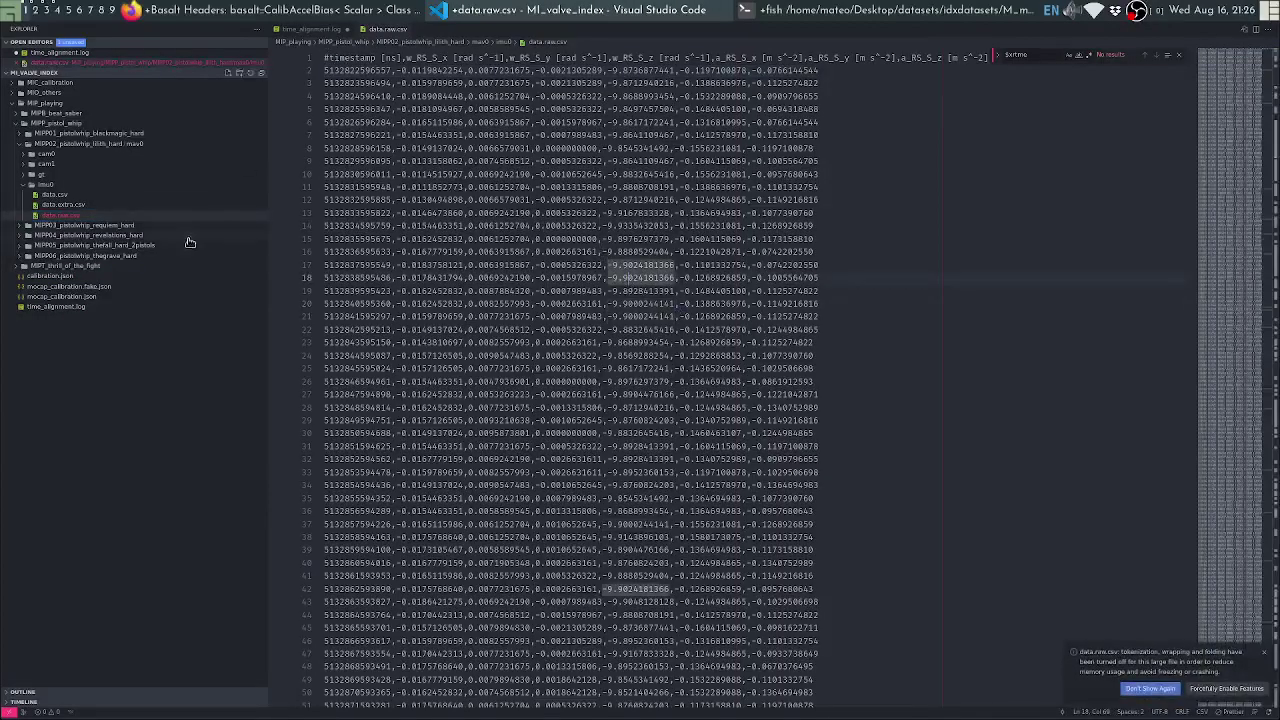
click(78, 277)
click(517, 375)
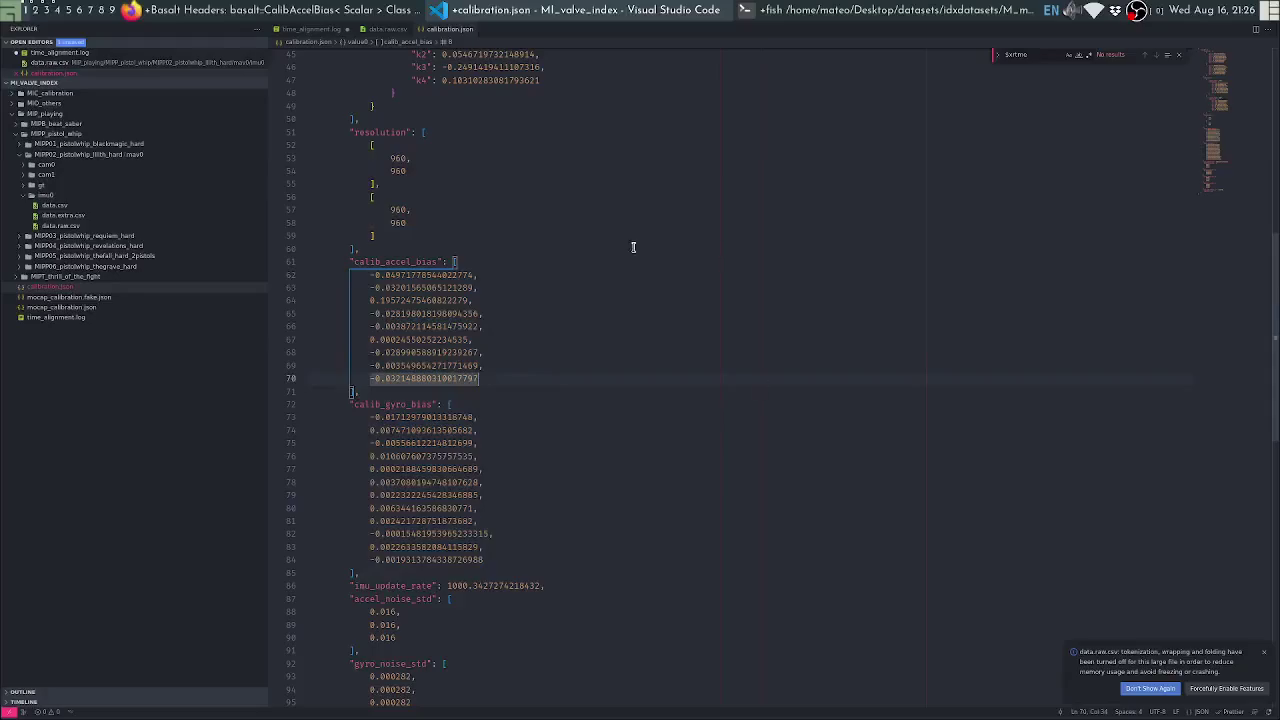
Review the accelerometer calibration formula in the Firefox documentation, and return to the apply_imu_calib commands in time_alignment.log
click(347, 9)
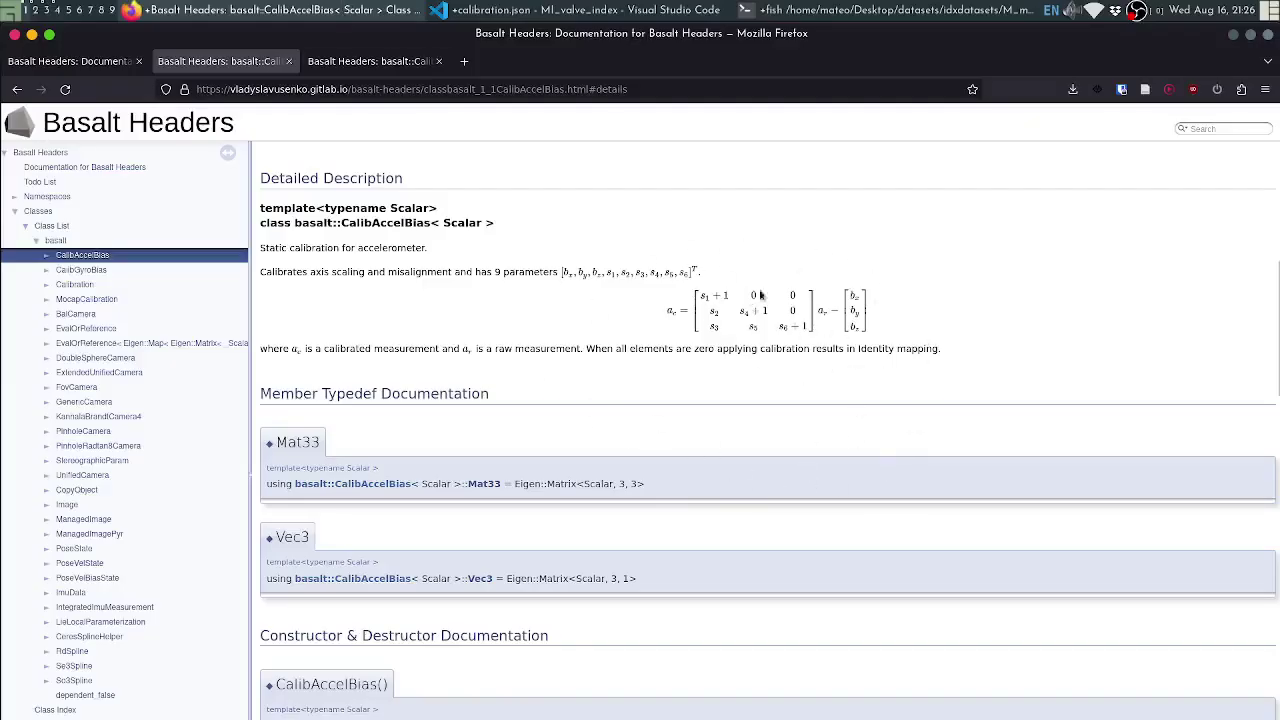
key(alt+Tab)
click(315, 29)
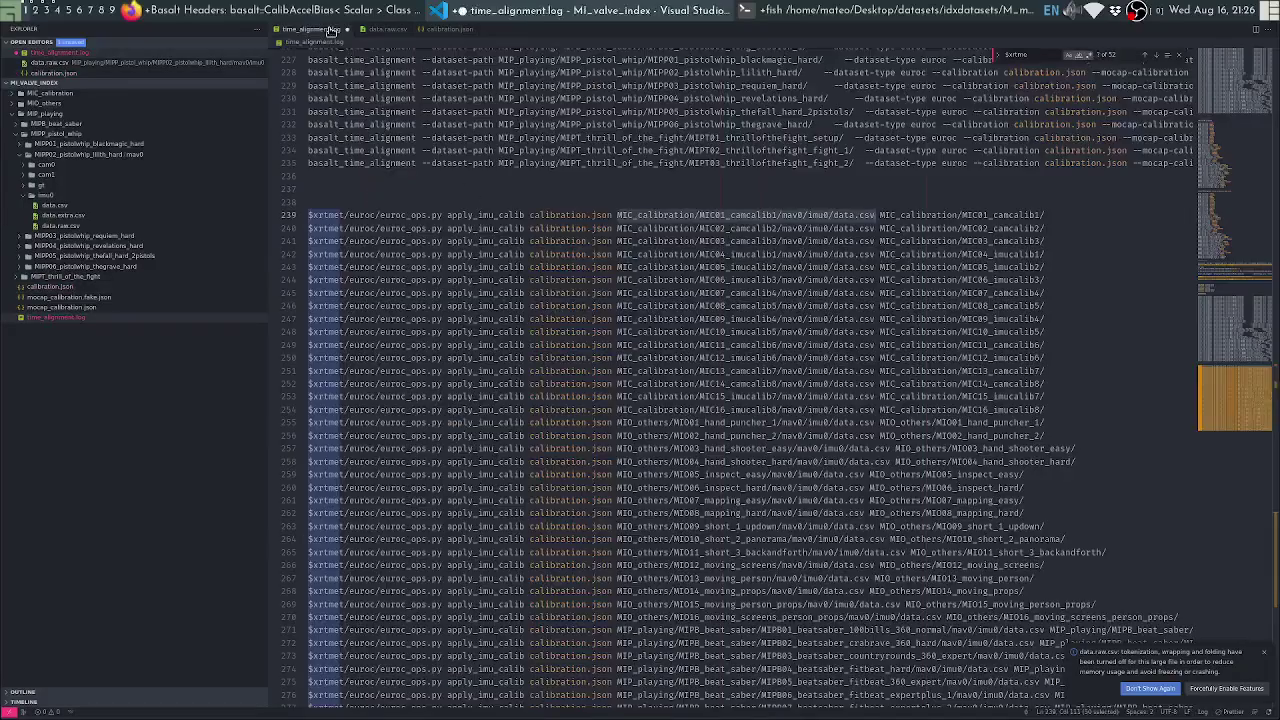
Inspect the gyroscope values in the lilith_hard sequence's imu0/data.csv alongside the CalibAccelBias formula, and collapse the sequence folder
click(72, 205)
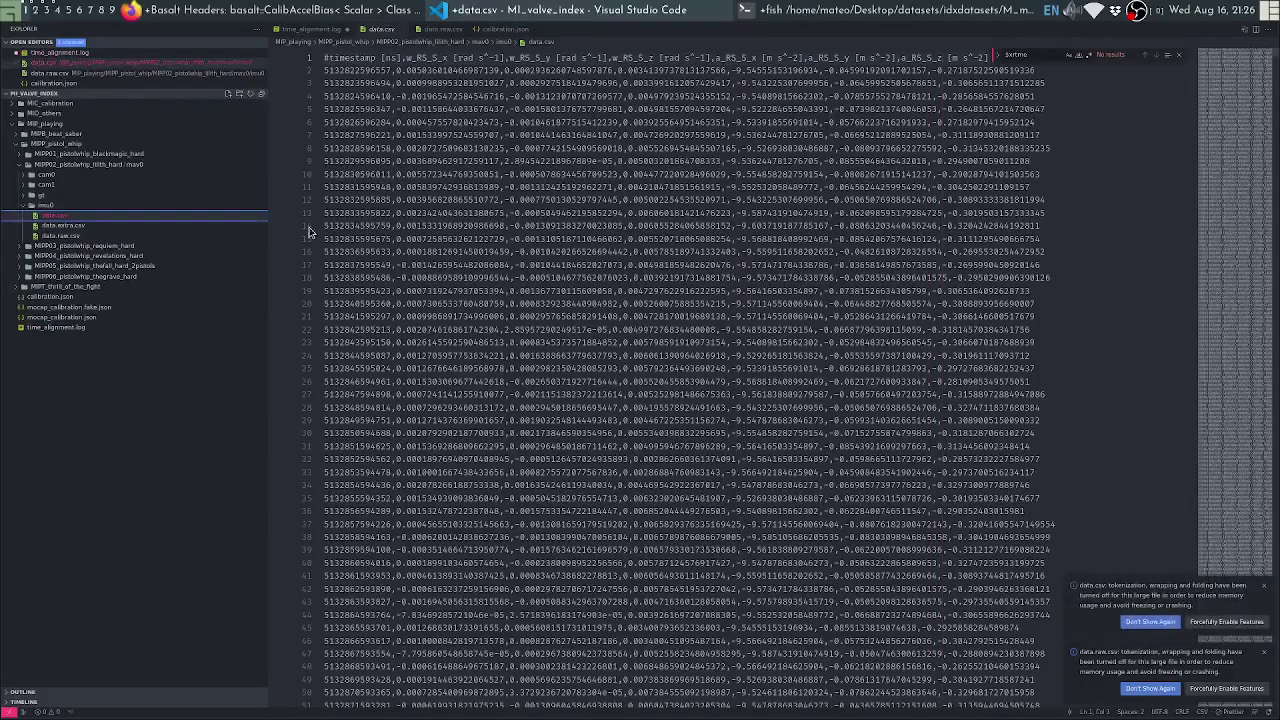
double_click(366, 70)
drag(396, 70, 541, 71)
key(alt+Tab)
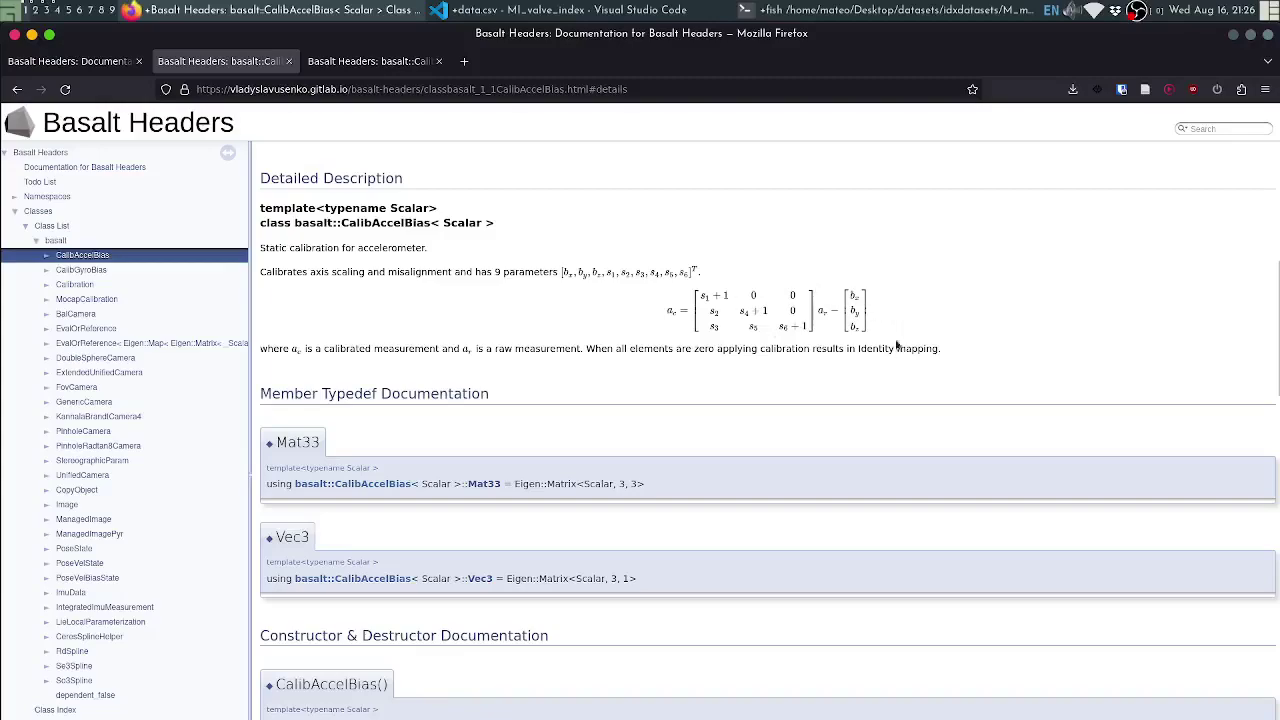
key(alt+Tab)
click(628, 213)
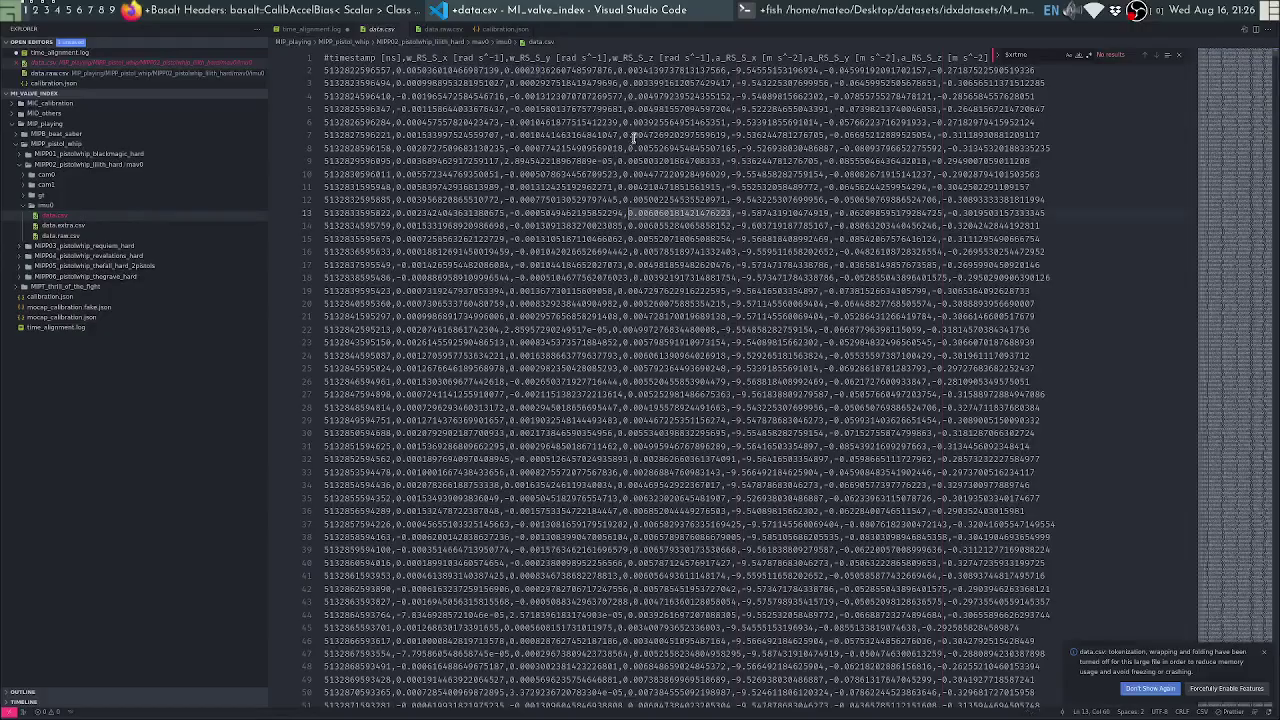
click(52, 207)
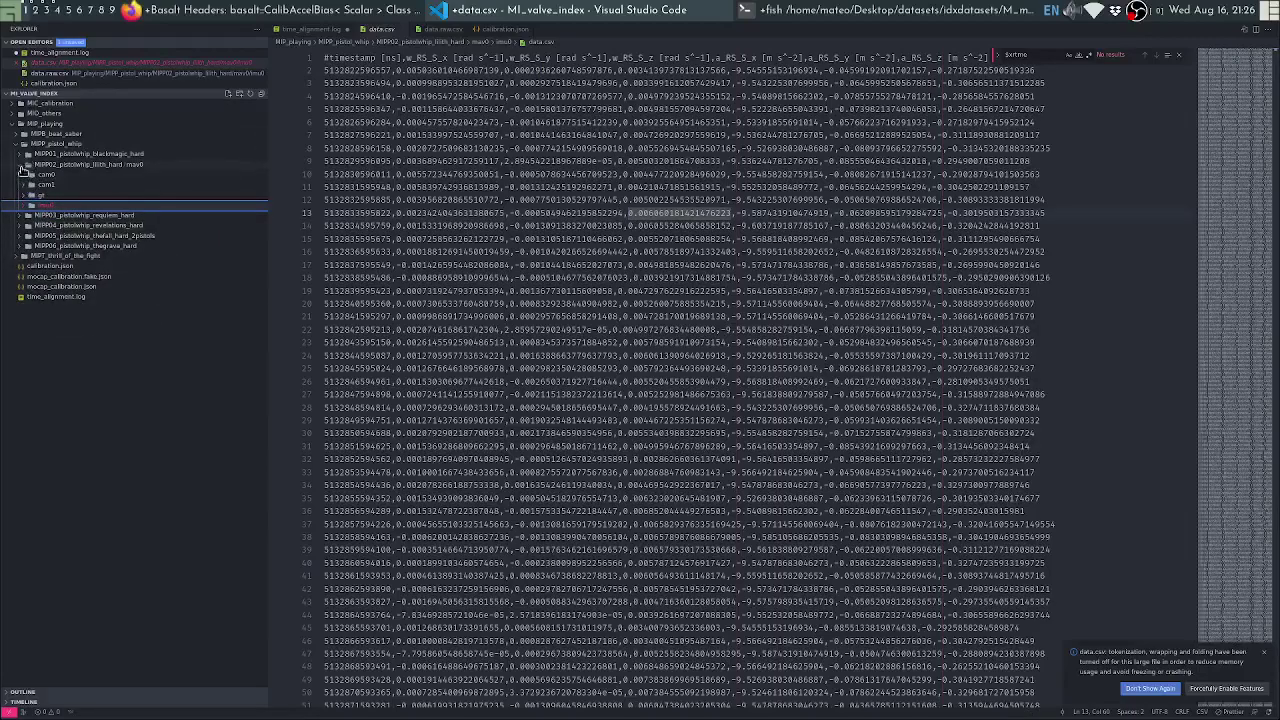
click(27, 166)
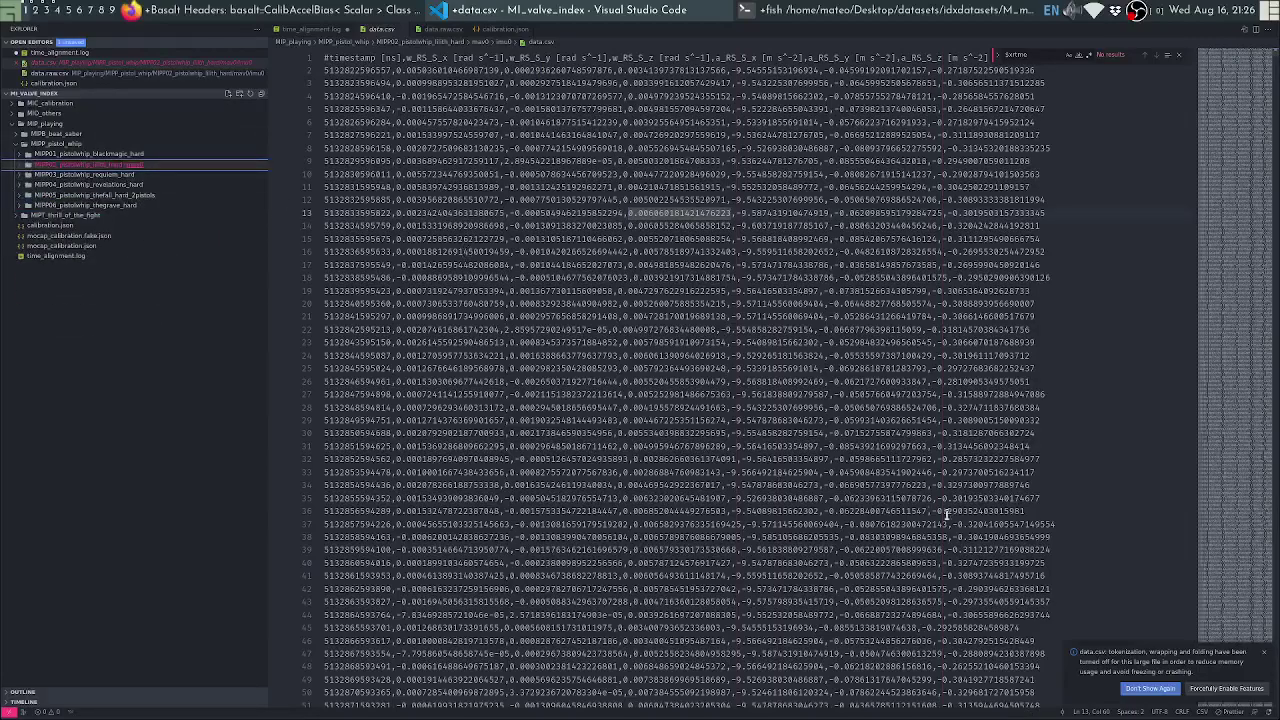